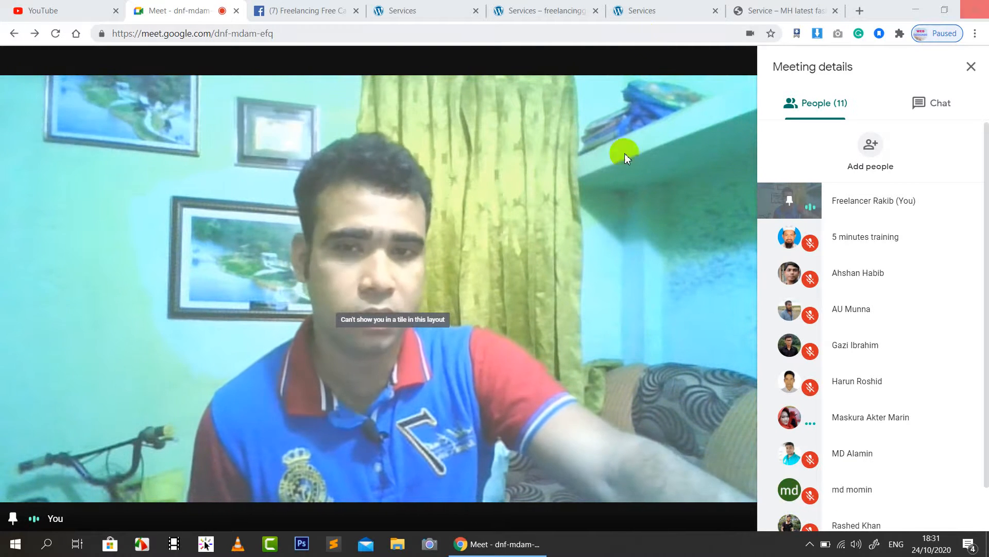
Step: Pin a participant from the People panel so their camera-off tile fills the main view
mouse_move(624, 362)
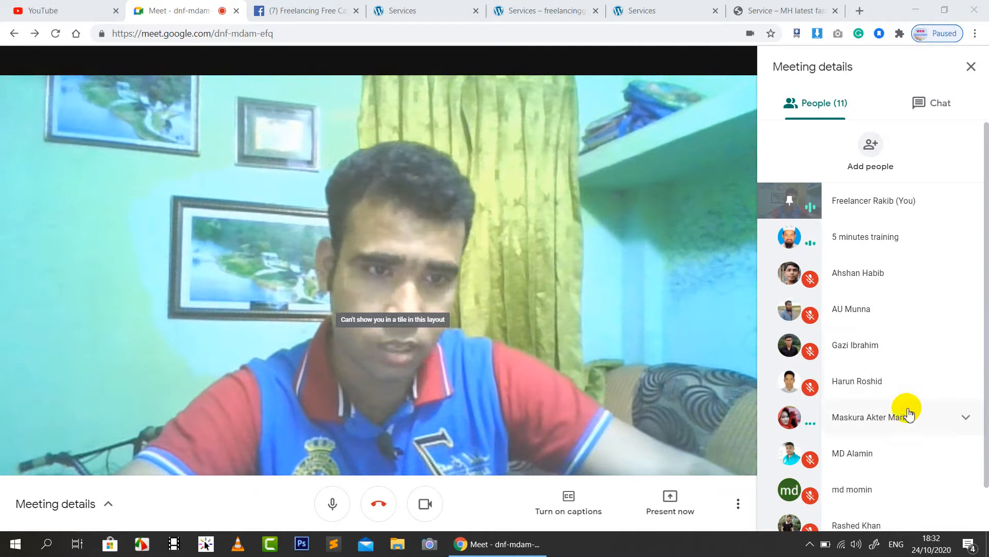
scroll(907, 412, "down", 1)
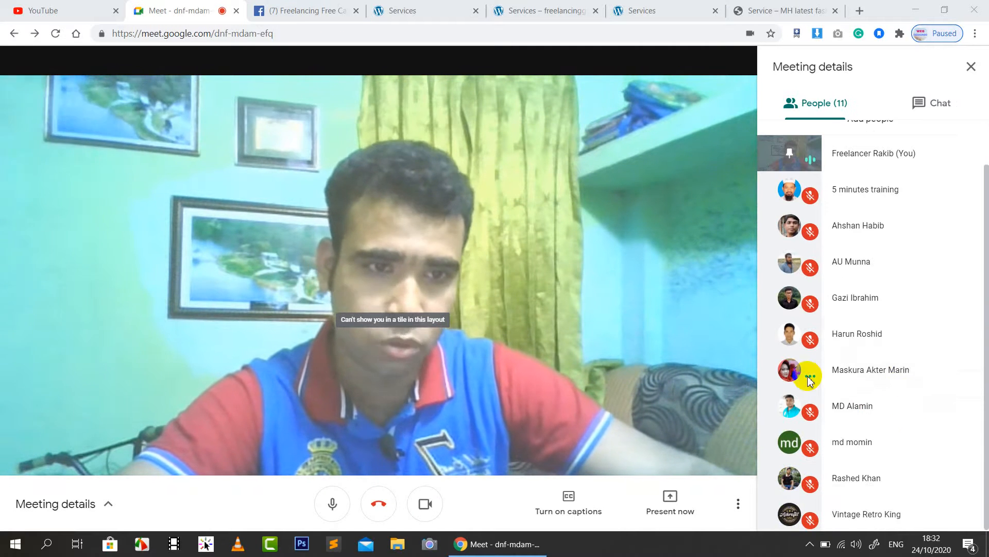
left_click(790, 370)
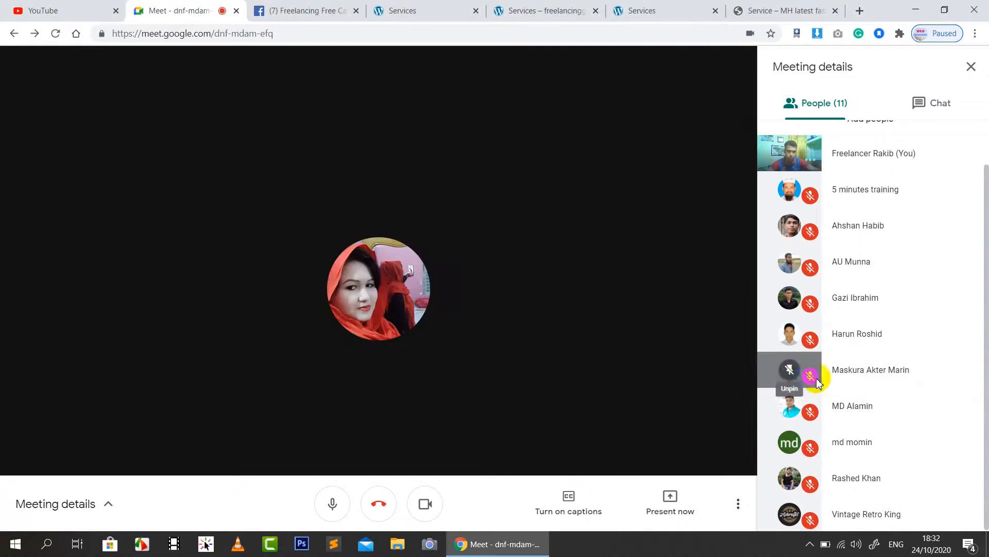
Step: Unpin that participant, pin another participant's live video, and go to the Facebook Members tab
left_click(787, 375)
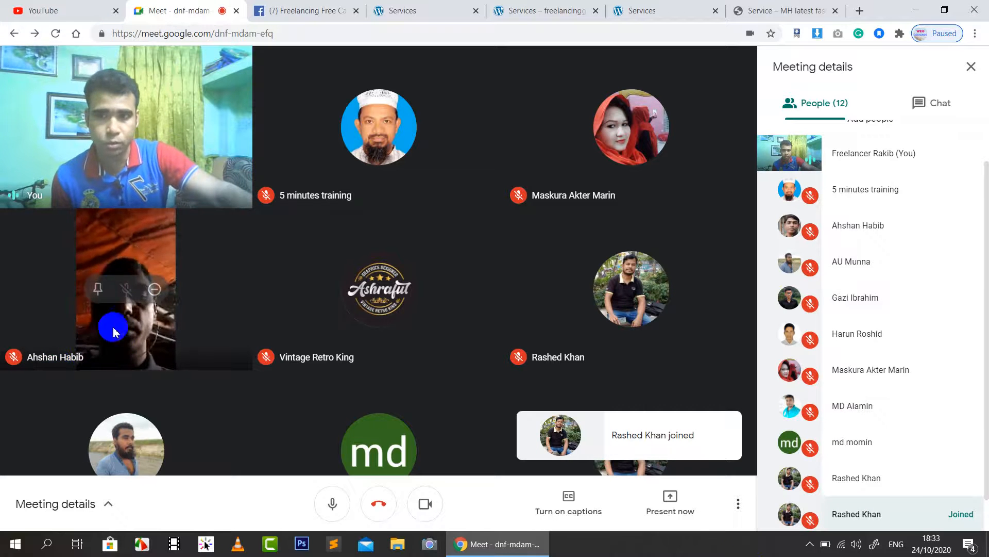
left_click(98, 289)
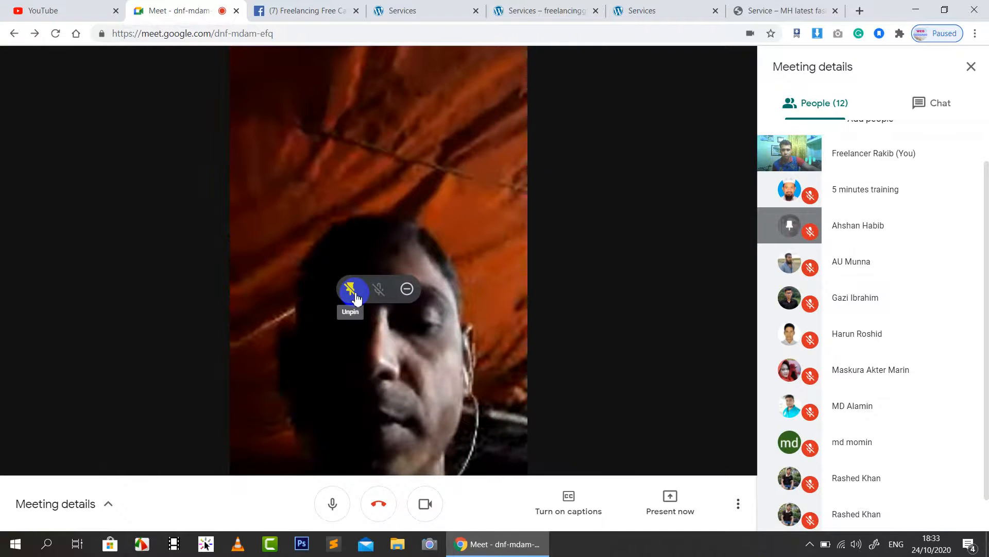
left_click(315, 9)
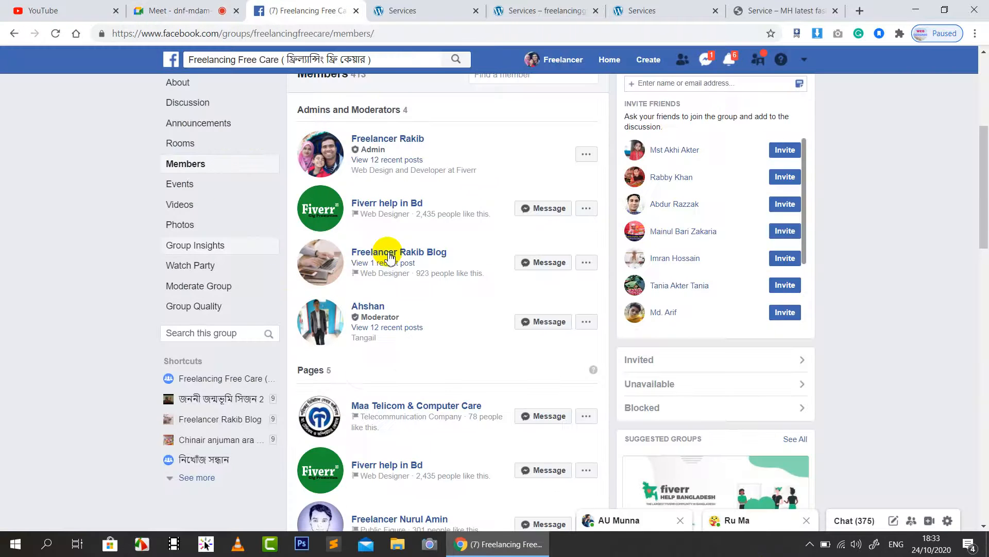
Step: View and dismiss a moderator's member card, then close the Freelancing Free Care group tab
left_click(364, 307)
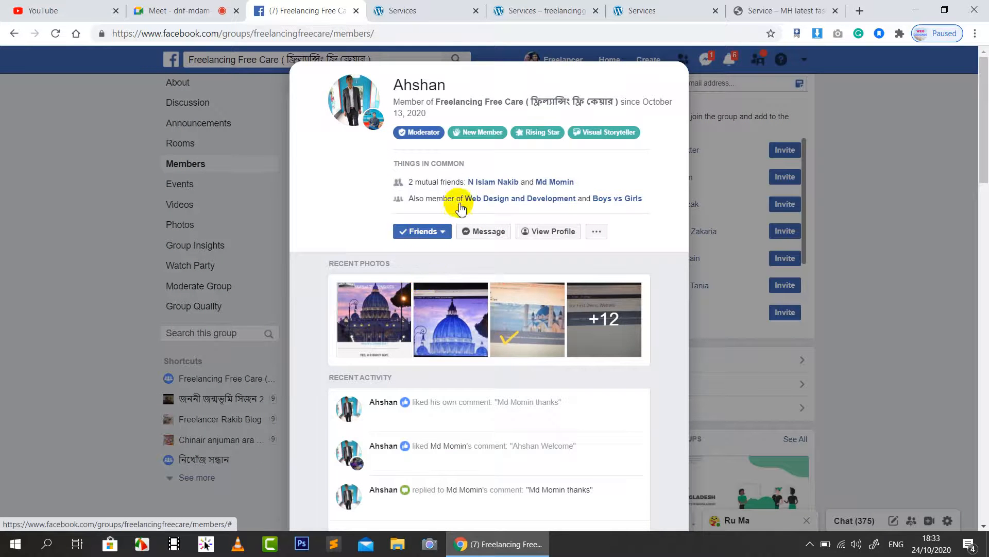
scroll(518, 240, "down", 4)
scroll(518, 247, "up", 4)
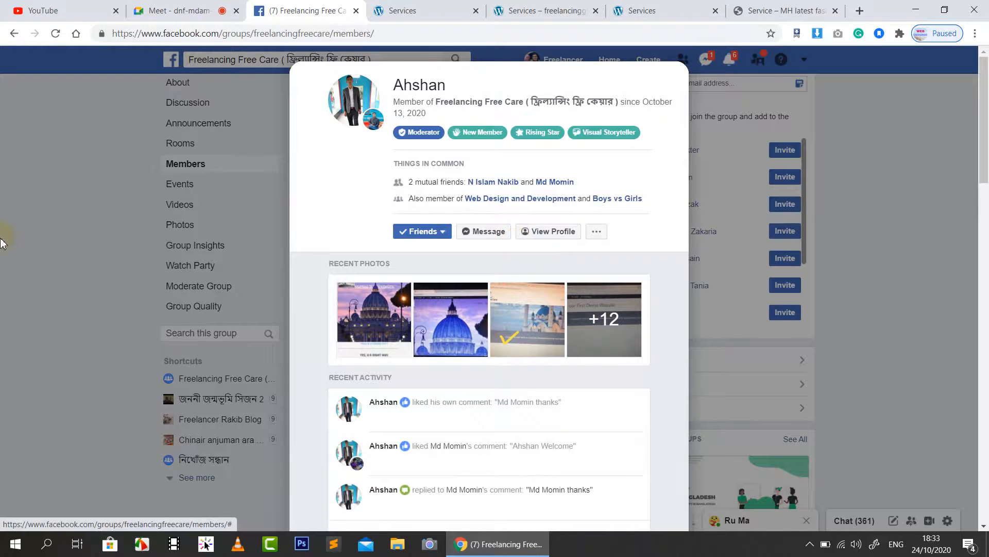
left_click(438, 49)
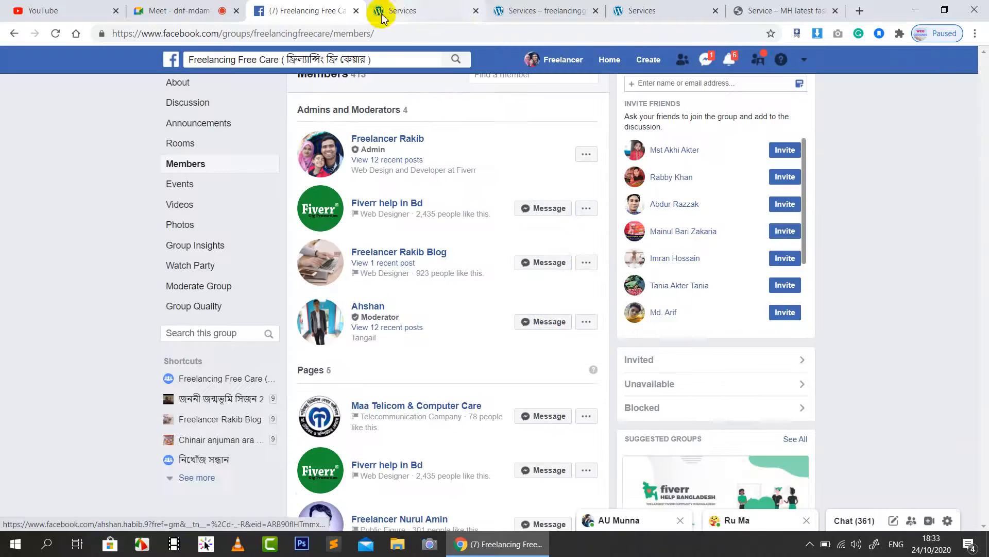
left_click(354, 11)
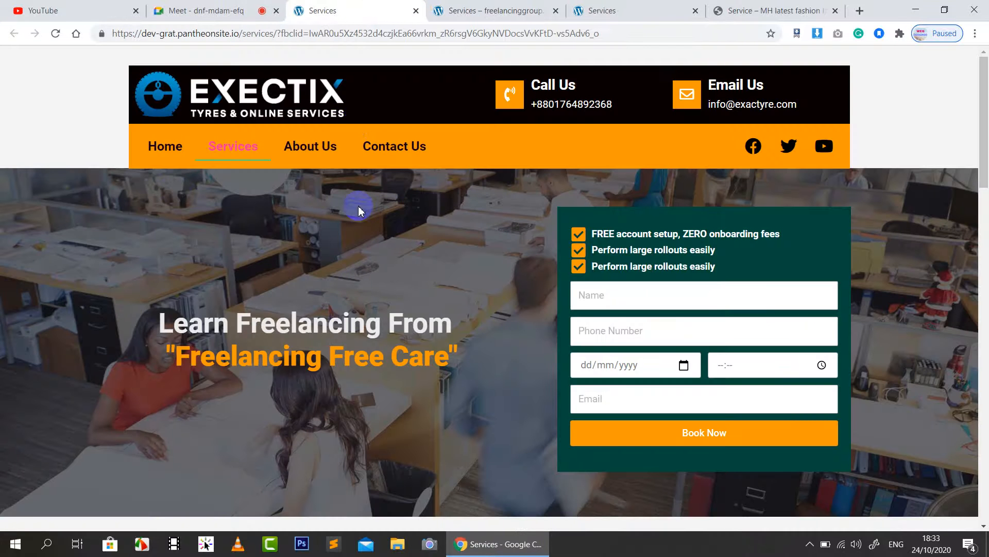
Step: Fill the Exectix booking form's Name field from Chrome's saved autofill suggestion
scroll(438, 261, "down", 5)
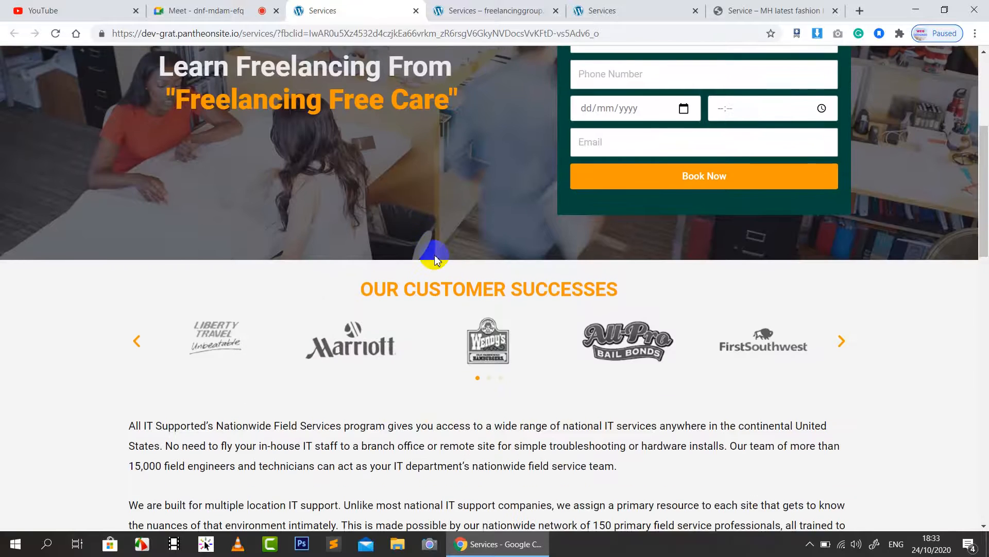
scroll(434, 257, "up", 5)
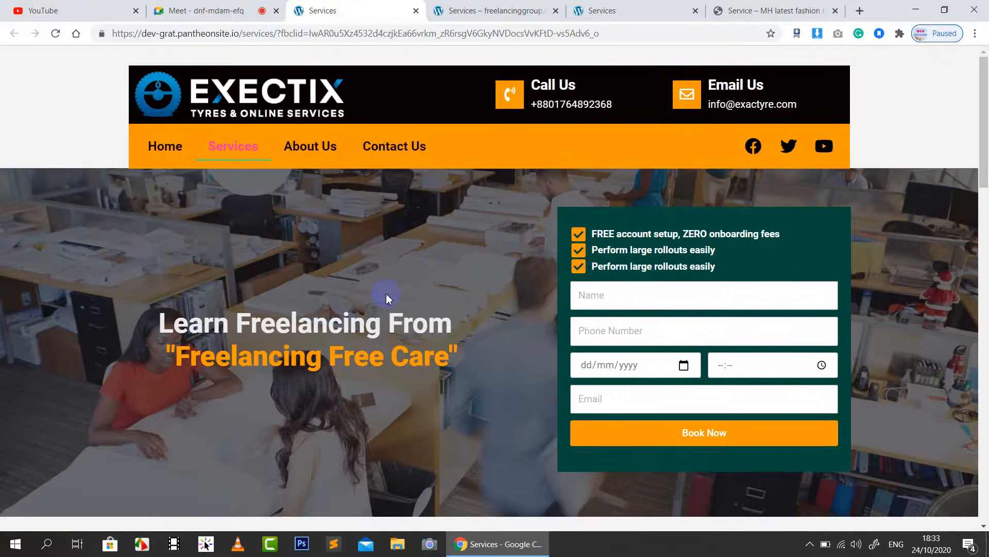
scroll(385, 292, "down", 1)
left_click(665, 242)
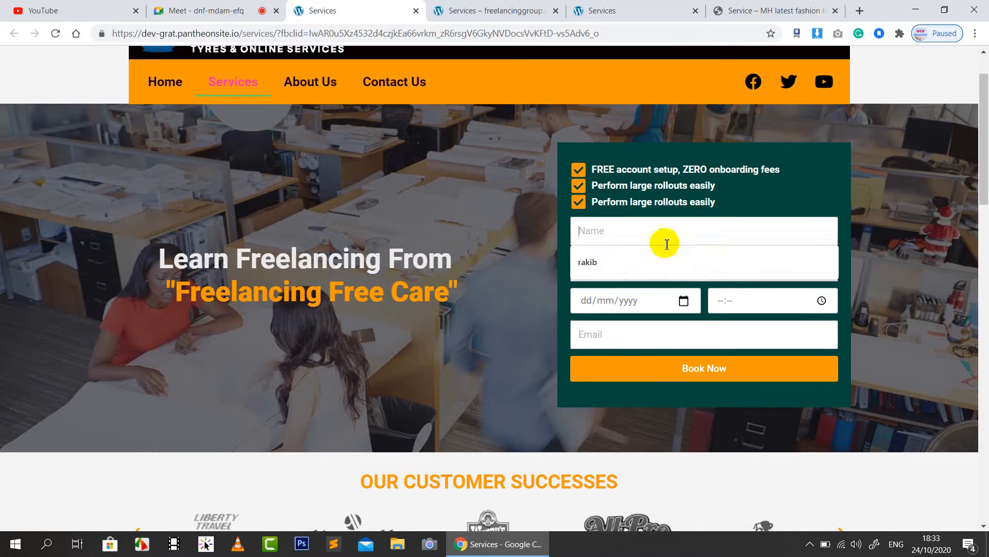
left_click(827, 256)
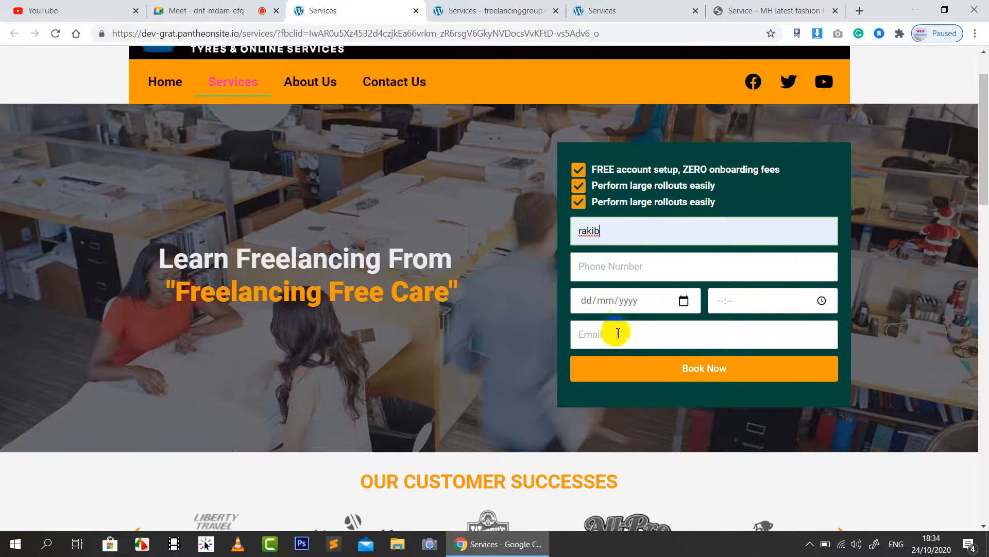
Step: Try the booking date calendar and time list, then move to the other Services tab
left_click(625, 302)
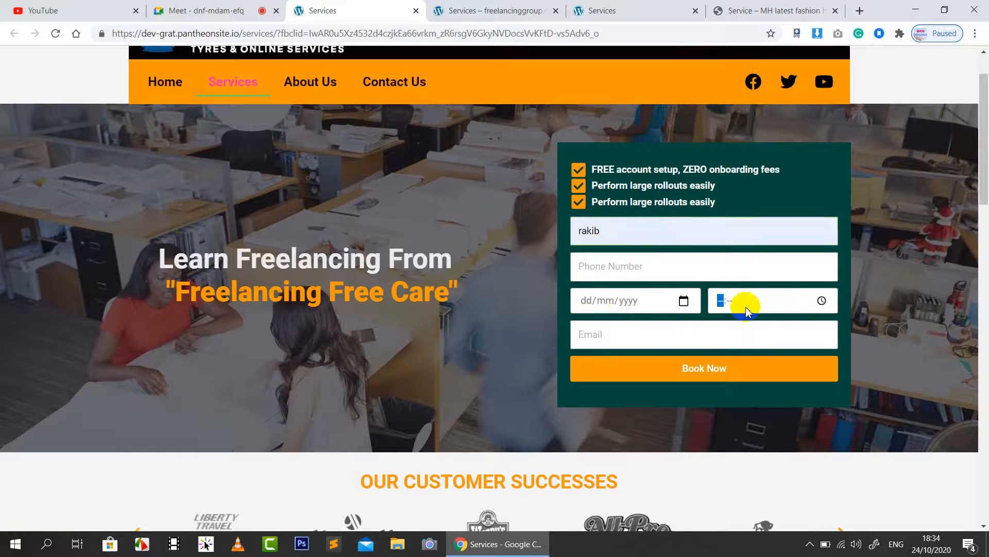
left_click(684, 302)
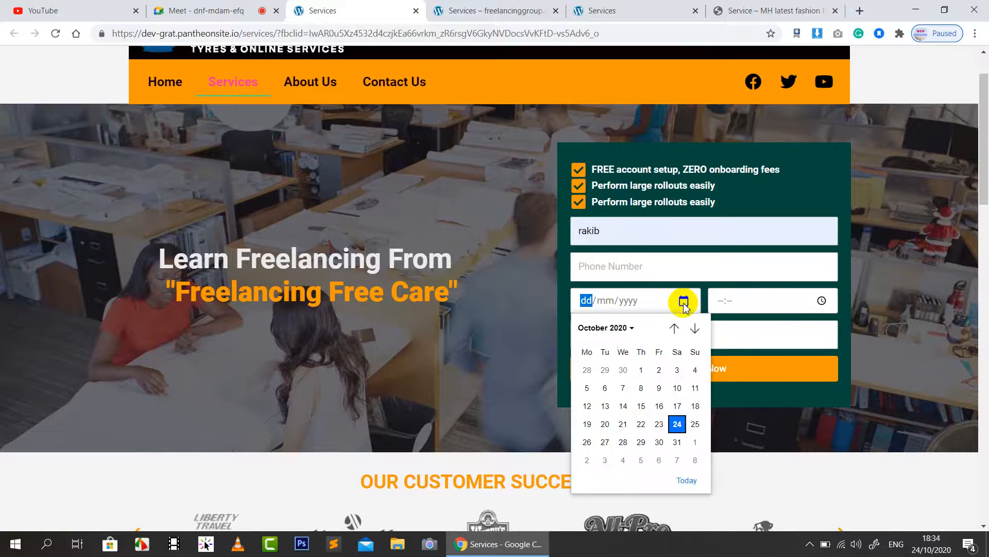
left_click(821, 302)
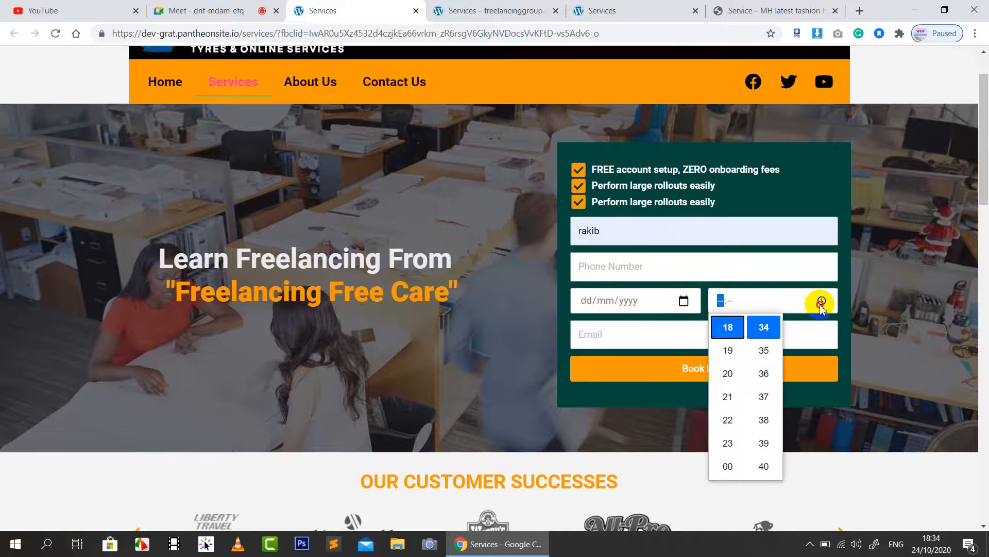
scroll(418, 329, "down", 6)
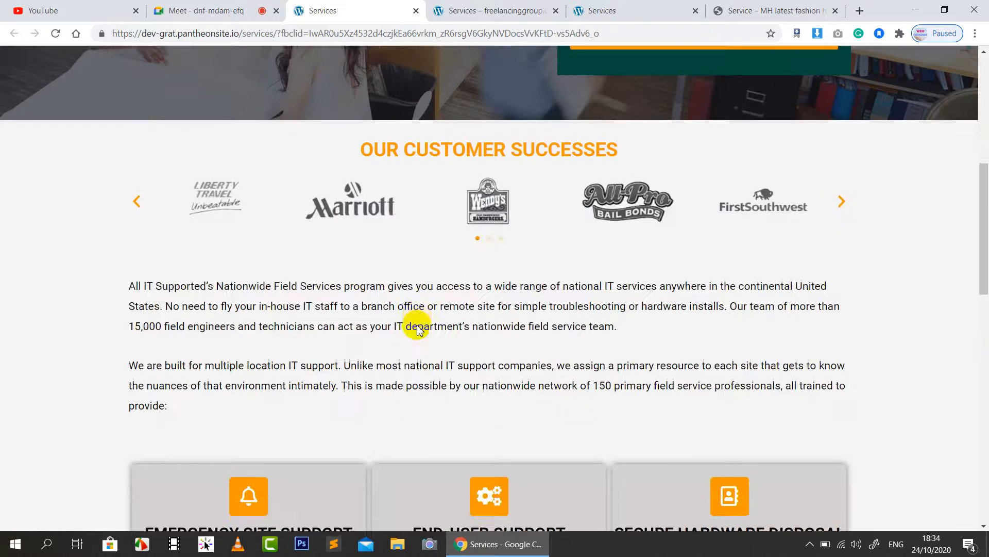
scroll(418, 330, "down", 15)
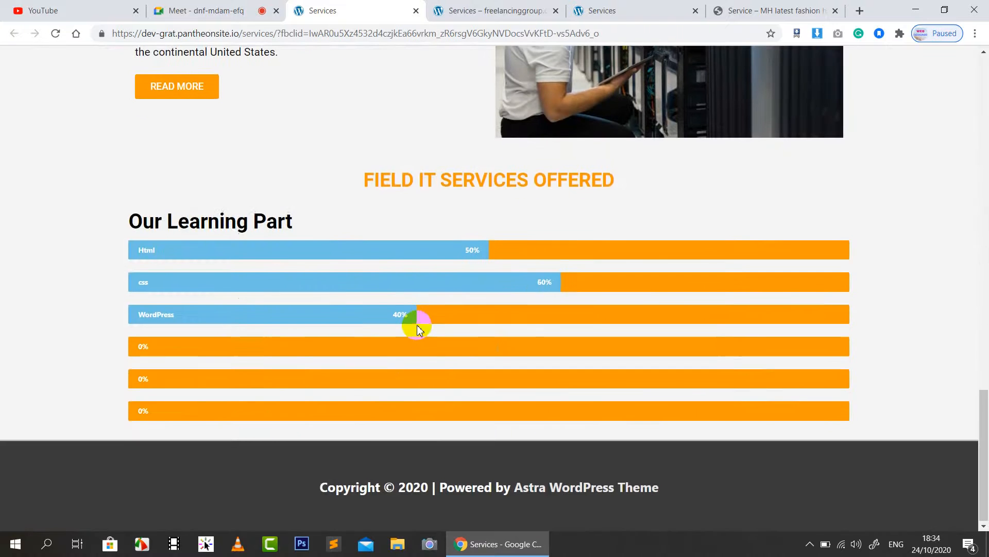
scroll(416, 325, "up", 20)
left_click(489, 11)
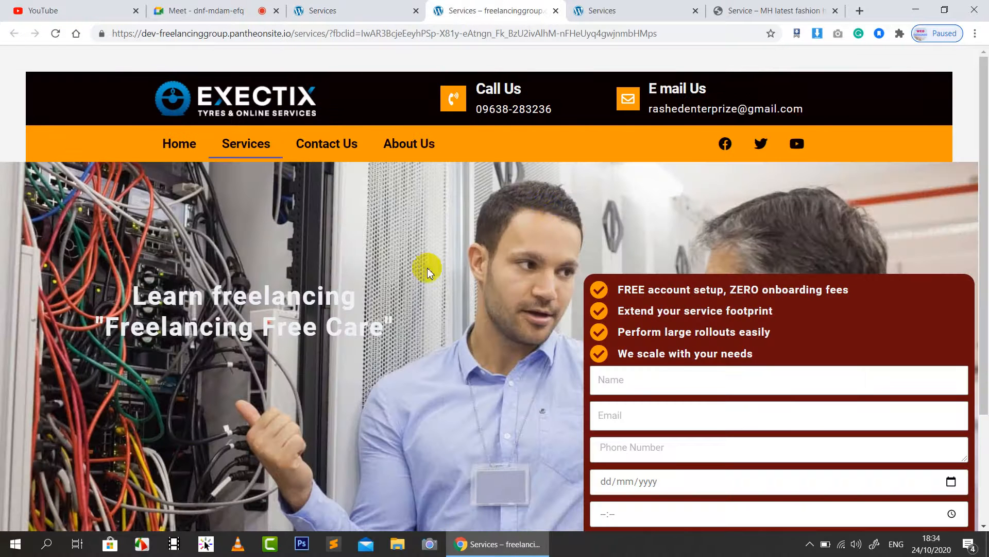
Step: Scroll through the freelancinggroup Services page and its booking form
scroll(447, 259, "down", 2)
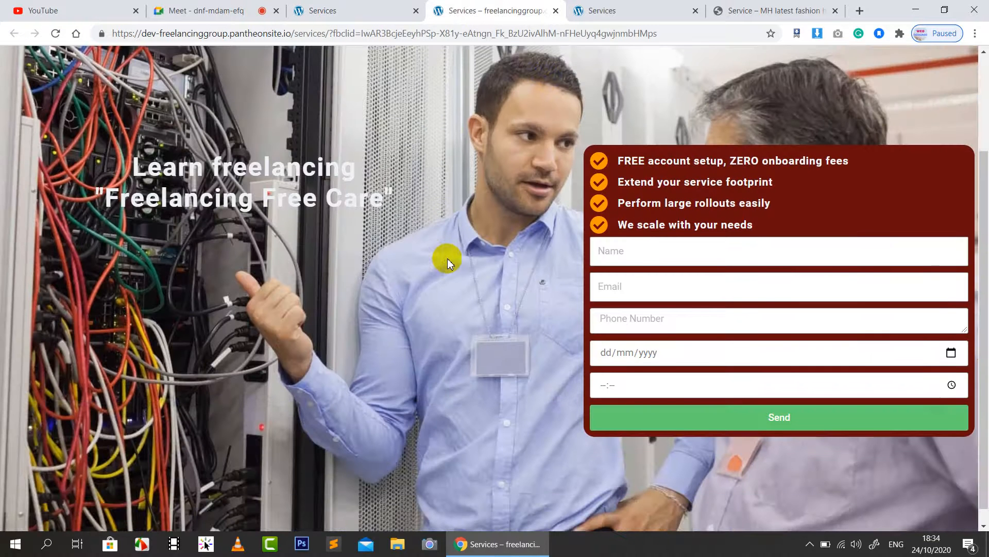
scroll(447, 258, "down", 1)
scroll(447, 258, "up", 3)
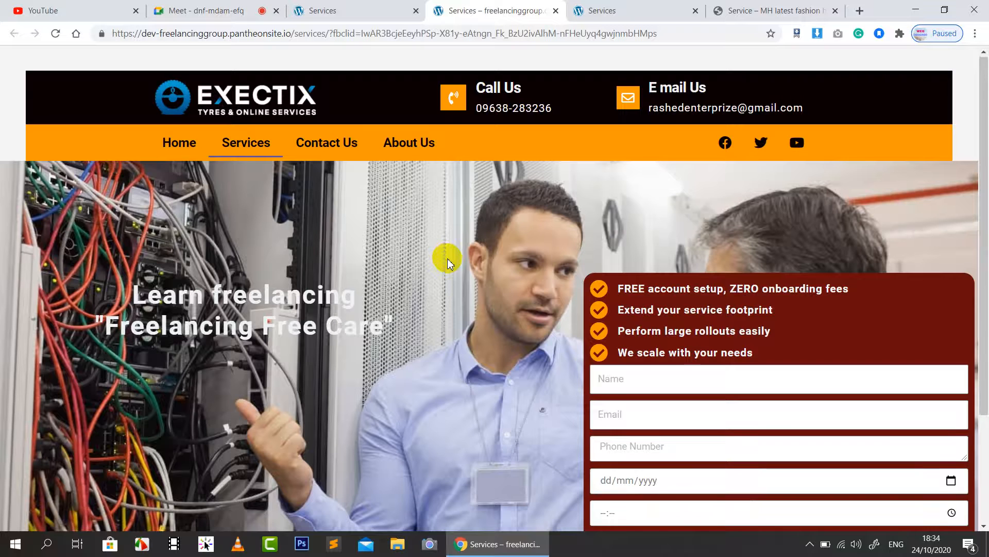
scroll(447, 258, "down", 2)
scroll(447, 258, "up", 2)
left_click(163, 326)
scroll(219, 204, "down", 2)
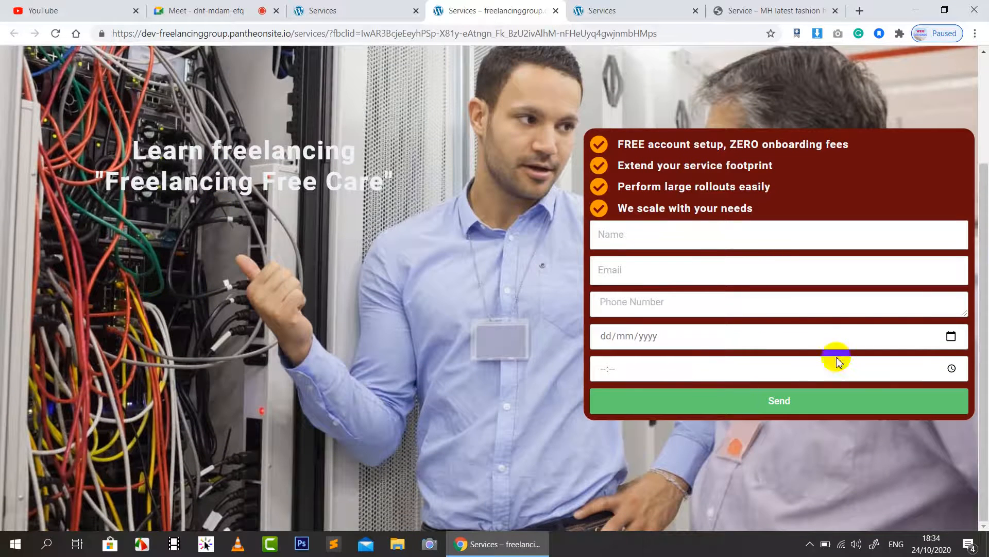
scroll(561, 371, "up", 2)
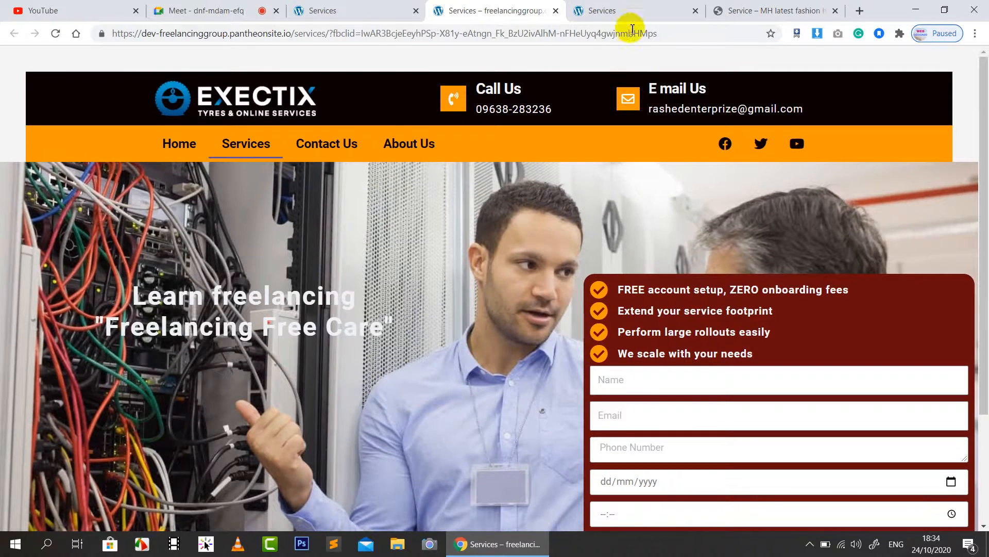
Step: Review the next Exectix Services page, then bring up the MH latest fashion house service page
left_click(630, 11)
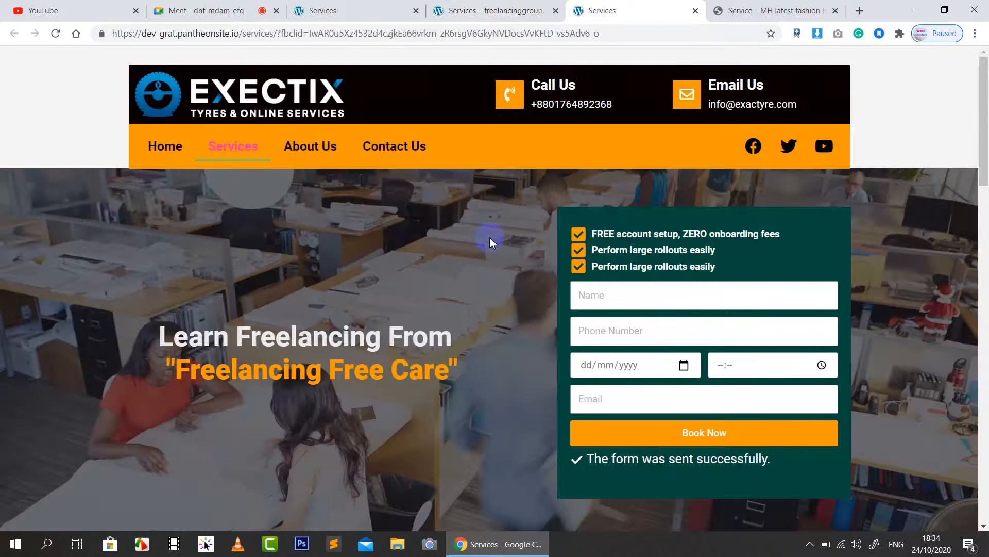
scroll(489, 237, "down", 5)
scroll(490, 237, "up", 5)
scroll(498, 280, "down", 10)
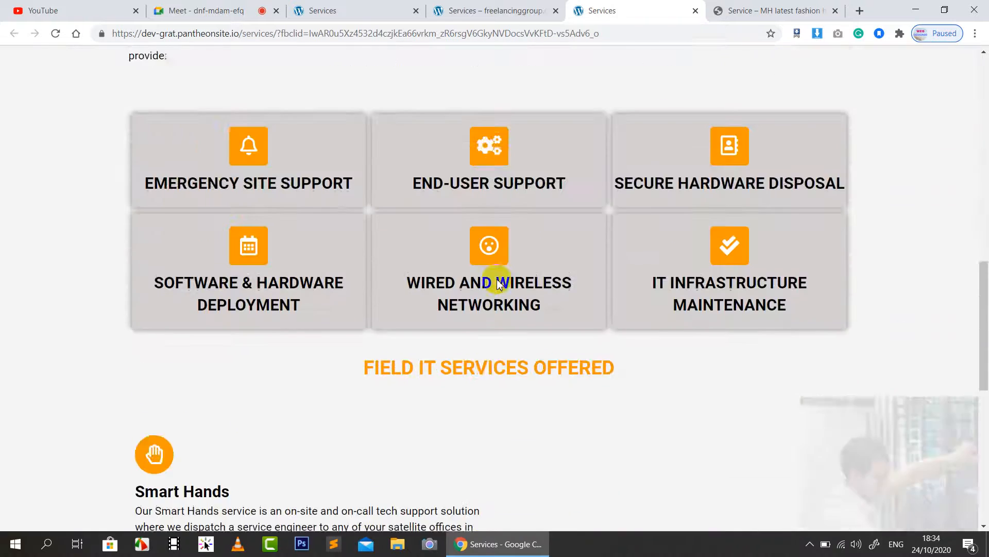
scroll(497, 281, "down", 6)
scroll(497, 282, "up", 16)
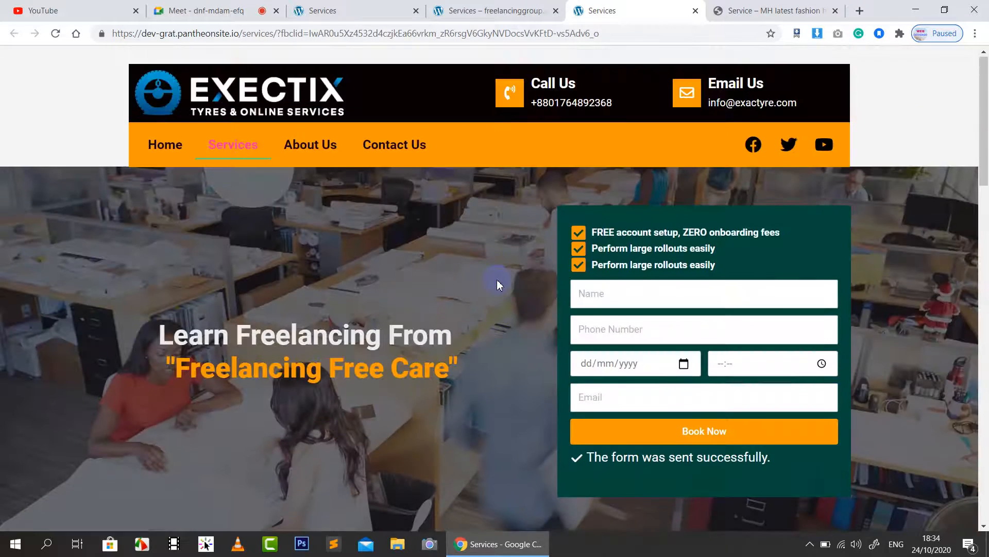
left_click(773, 10)
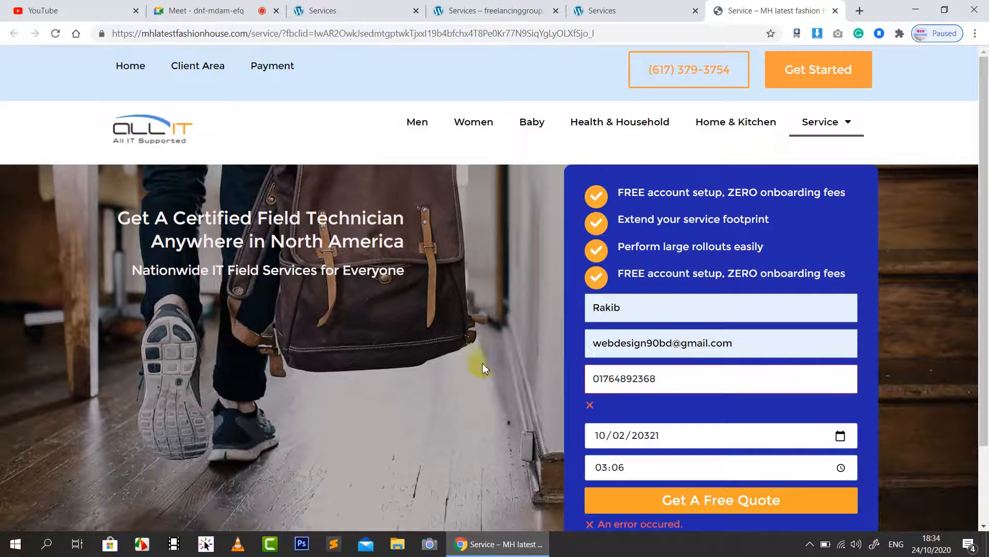
Step: Select the ALL IT hero heading text and check the booking form's date and time fields
scroll(409, 308, "down", 2)
scroll(410, 308, "up", 2)
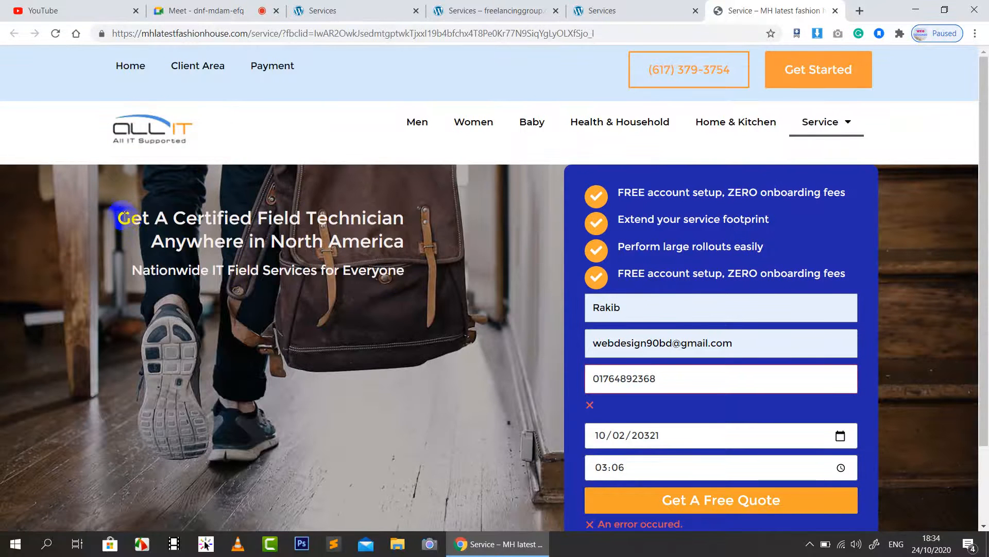
left_click_drag(122, 213, 418, 286)
left_click(266, 405)
scroll(718, 258, "down", 2)
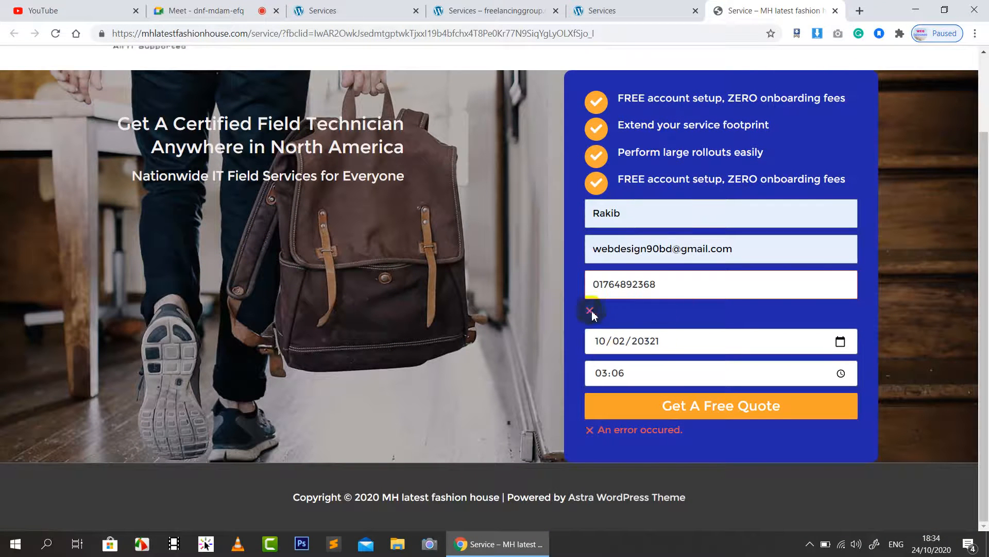
left_click(669, 375)
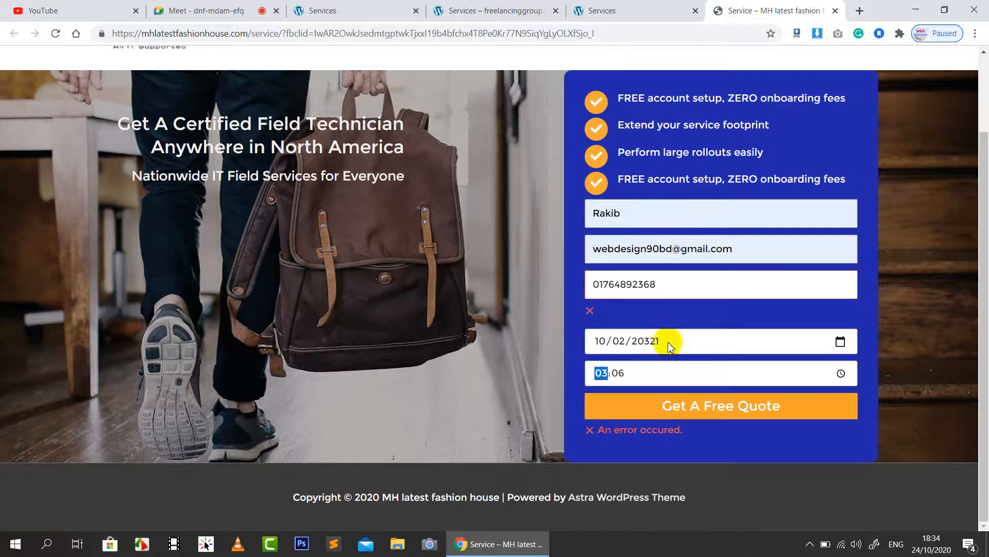
left_click(666, 339)
Step: Compare the freelancinggroup, EXECTIX and ALL IT Services tabs, ending on the YouTube home page
left_click(447, 9)
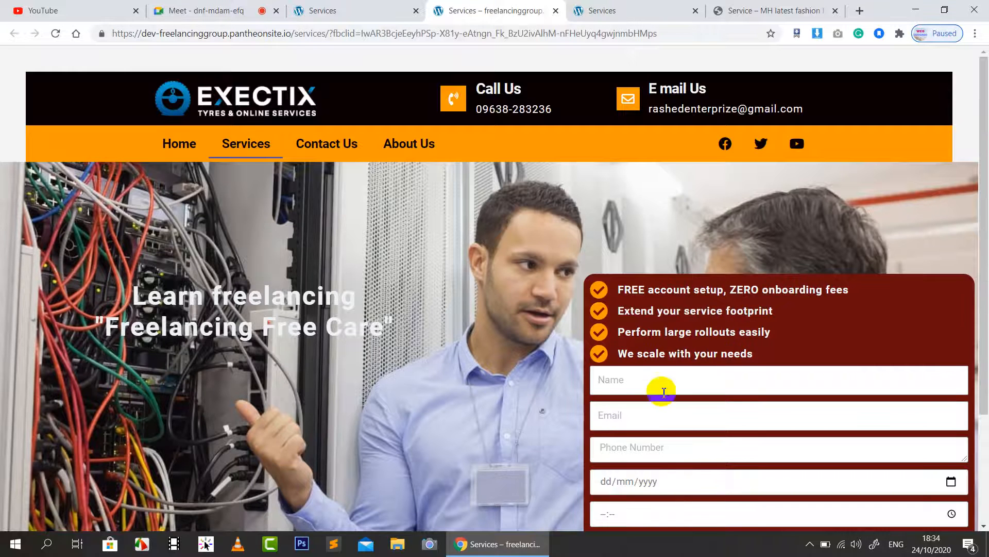
scroll(664, 392, "down", 3)
left_click(316, 6)
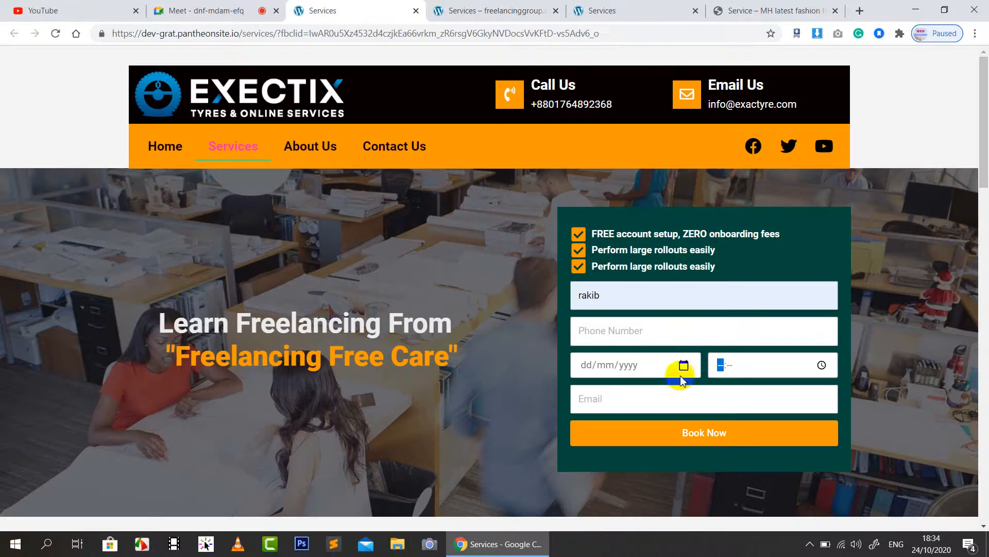
left_click(629, 7)
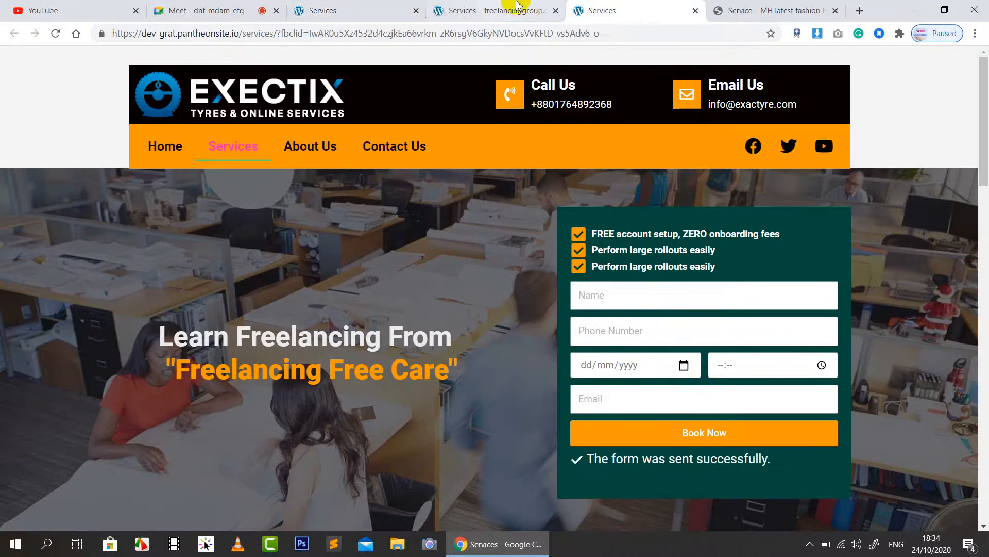
left_click(761, 7)
scroll(728, 306, "up", 2)
scroll(729, 309, "down", 1)
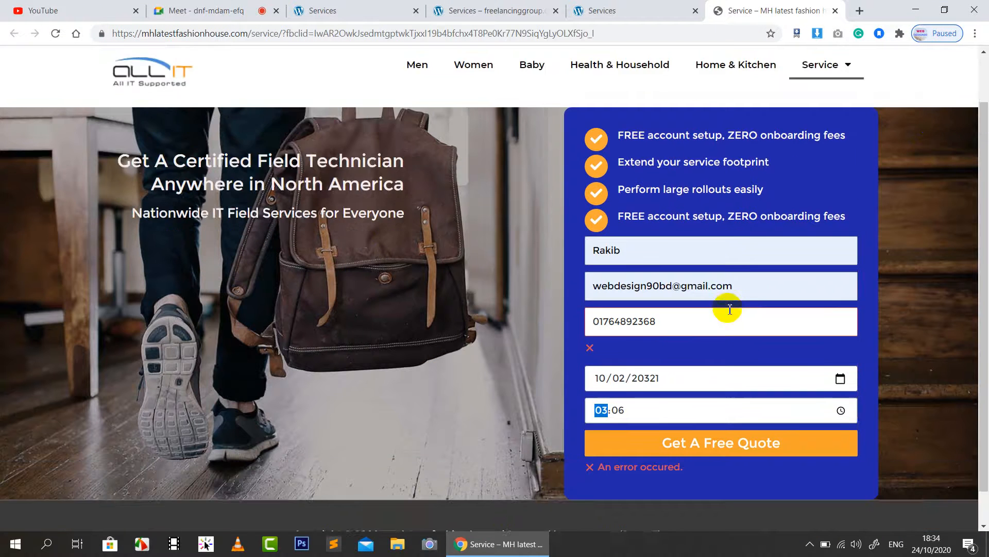
scroll(730, 310, "down", 1)
scroll(354, 253, "up", 1)
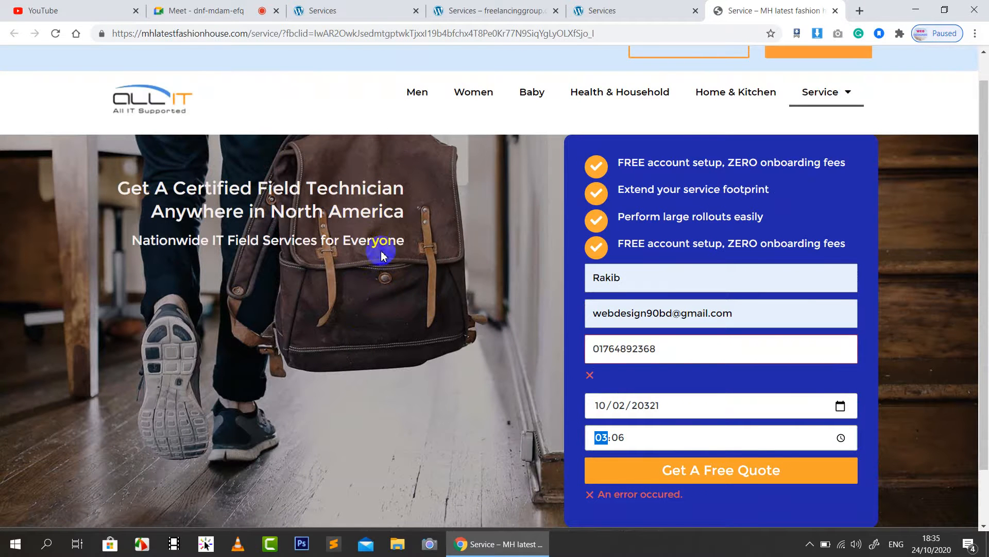
left_click(477, 10)
left_click(123, 7)
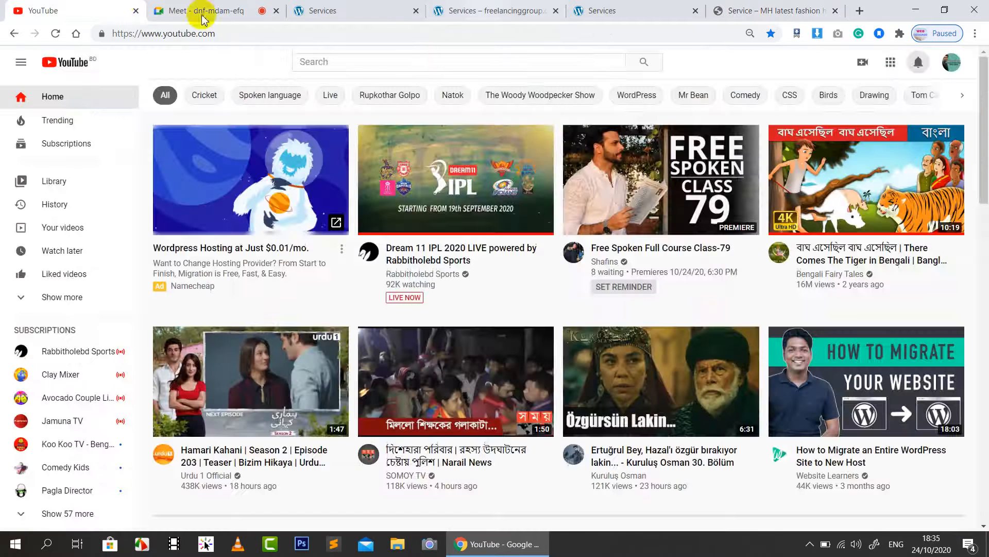
Step: Present your entire screen to the Google Meet call
left_click(217, 10)
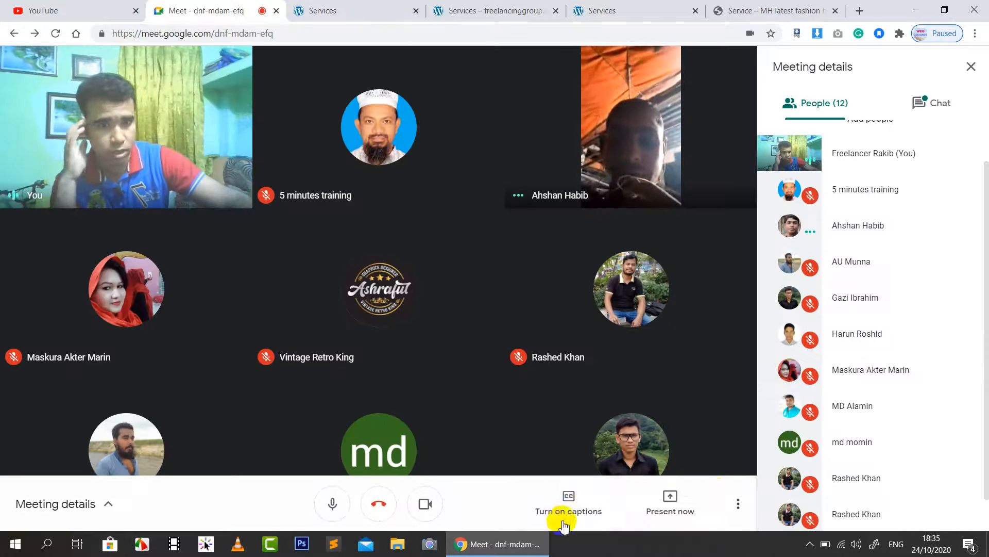
left_click(685, 513)
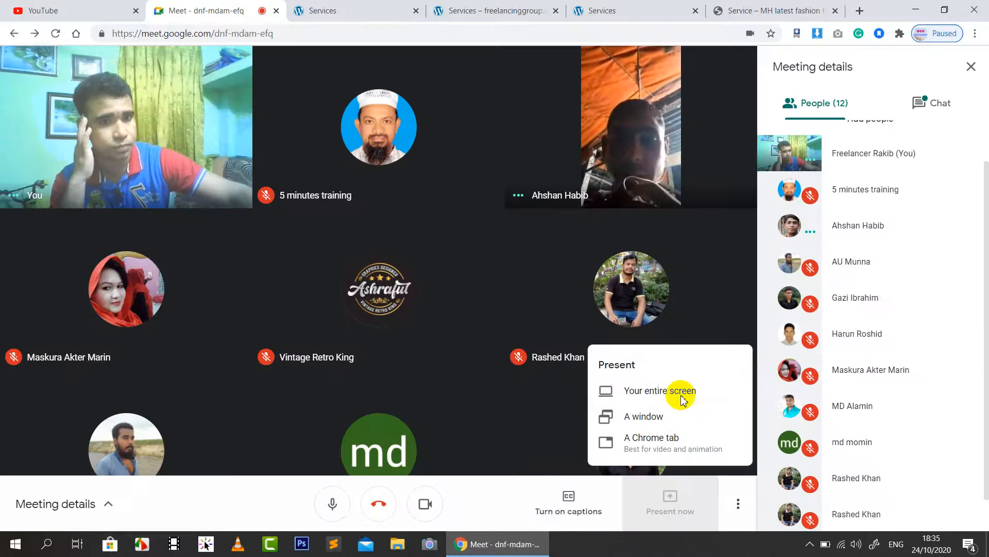
left_click(683, 396)
left_click(340, 190)
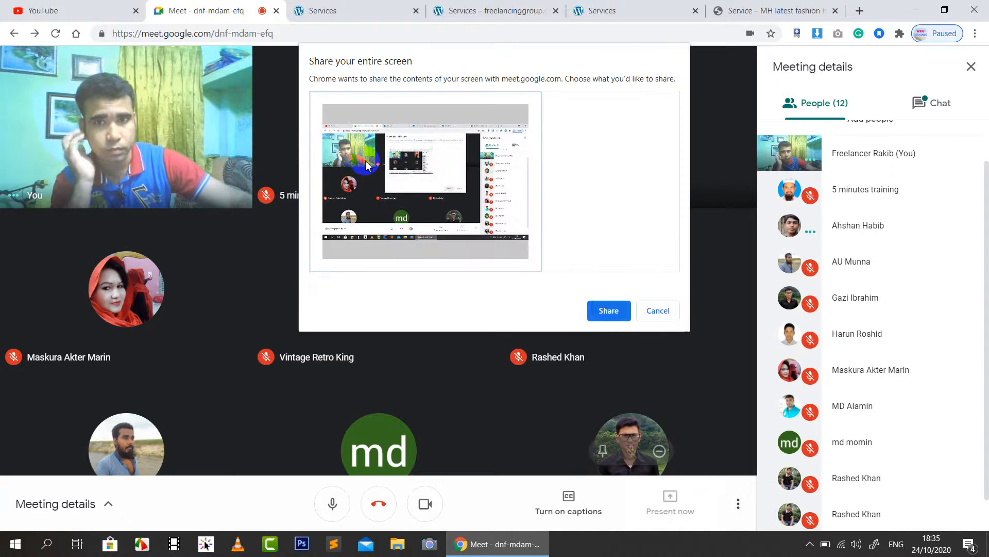
left_click(608, 310)
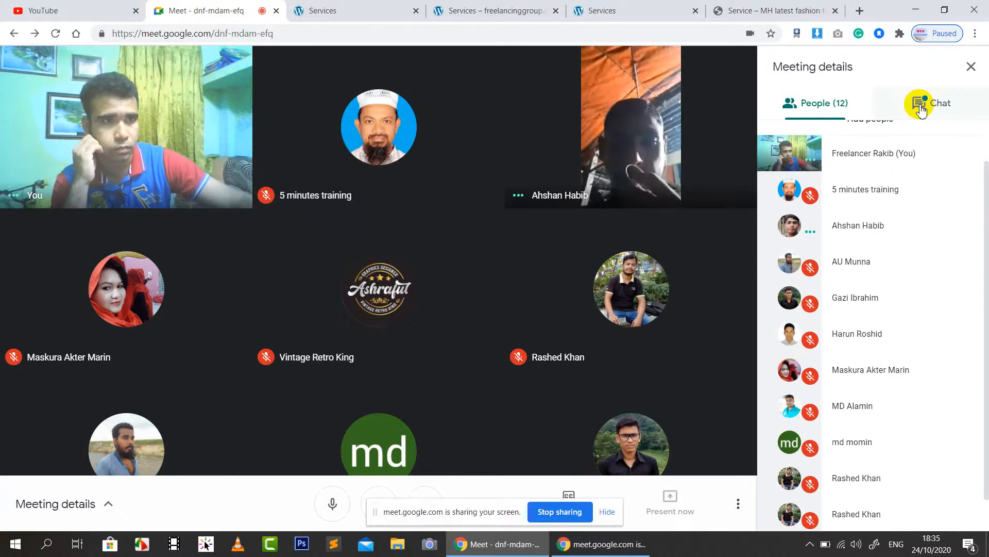
Step: Open the link posted in the meeting chat, then view the EXECTIX Services page
left_click(935, 101)
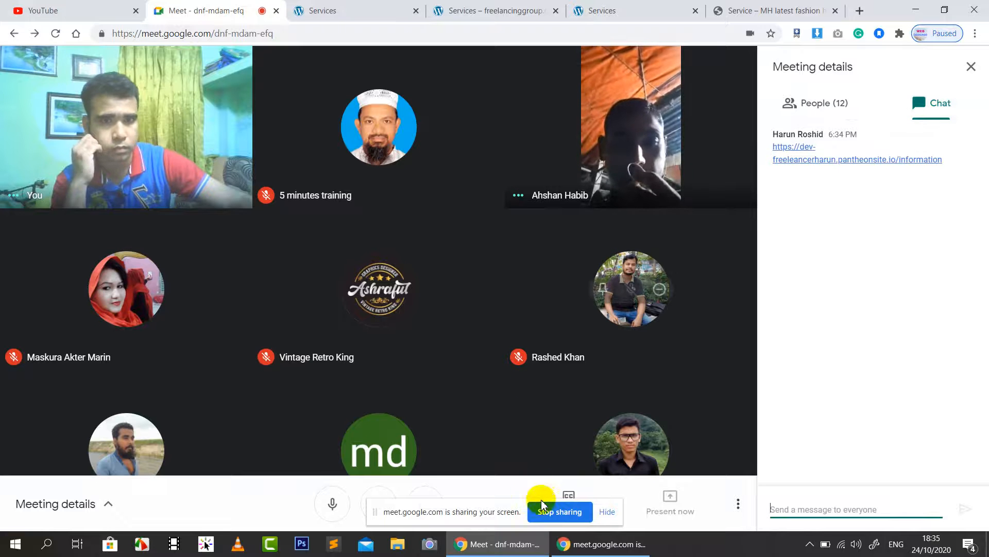
left_click(608, 513)
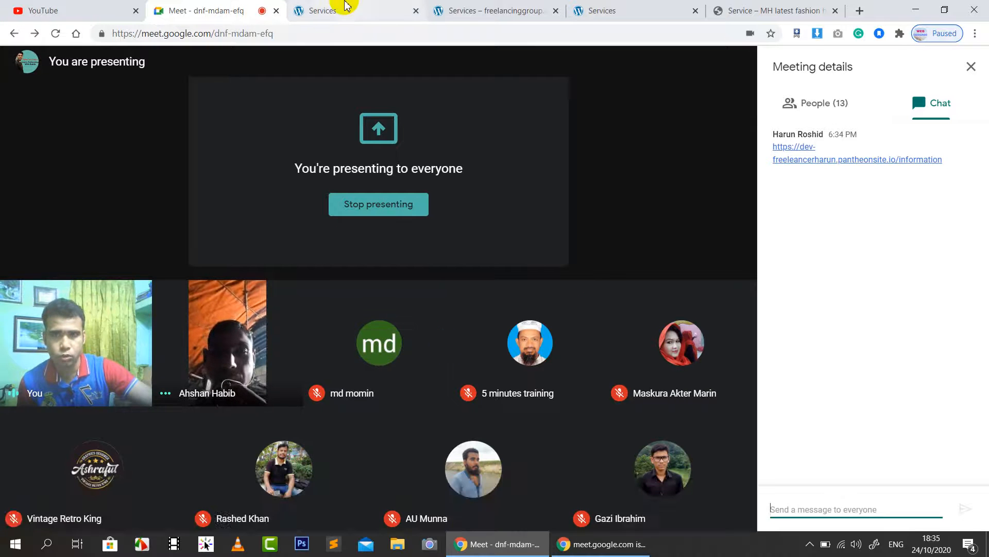
left_click(870, 160)
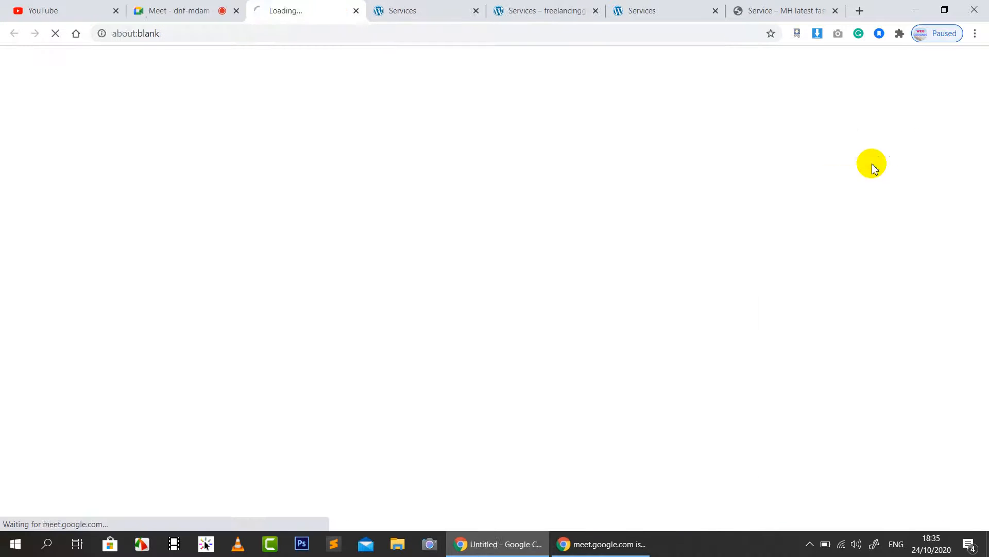
left_click(431, 6)
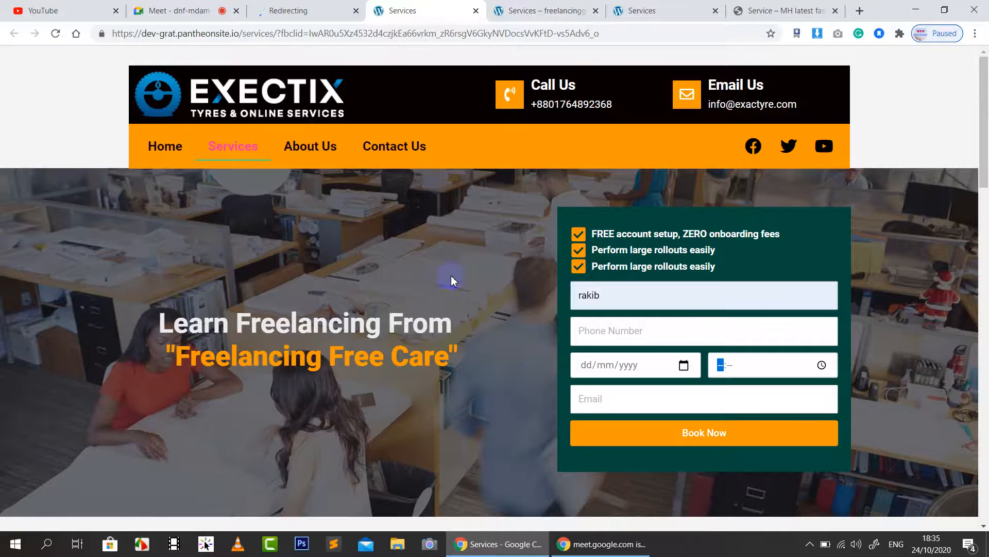
scroll(475, 282, "down", 3)
Step: Recheck the freelancinggroup, EXECTIX and ALL IT pages, selecting the ALL IT hero text
scroll(475, 282, "up", 3)
left_click(536, 11)
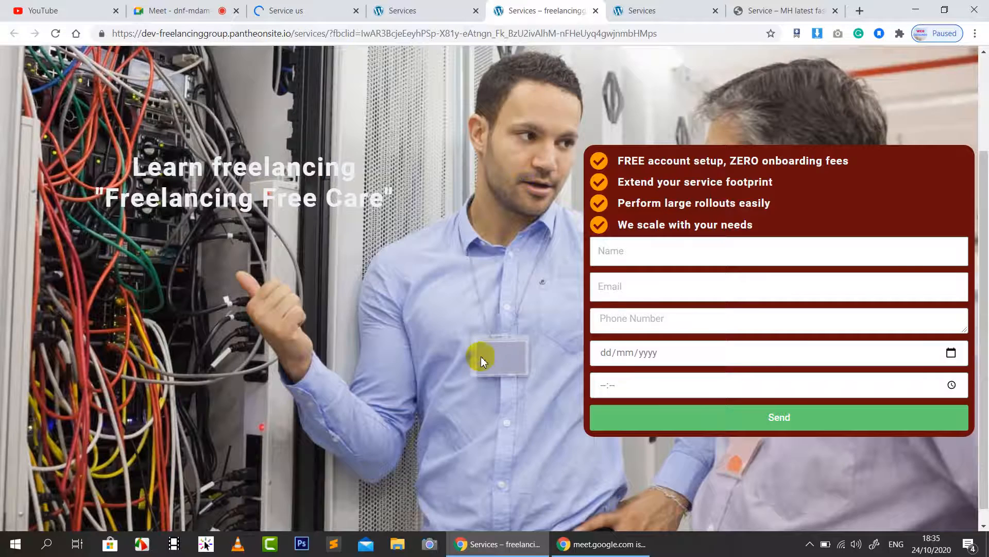
scroll(480, 356, "up", 3)
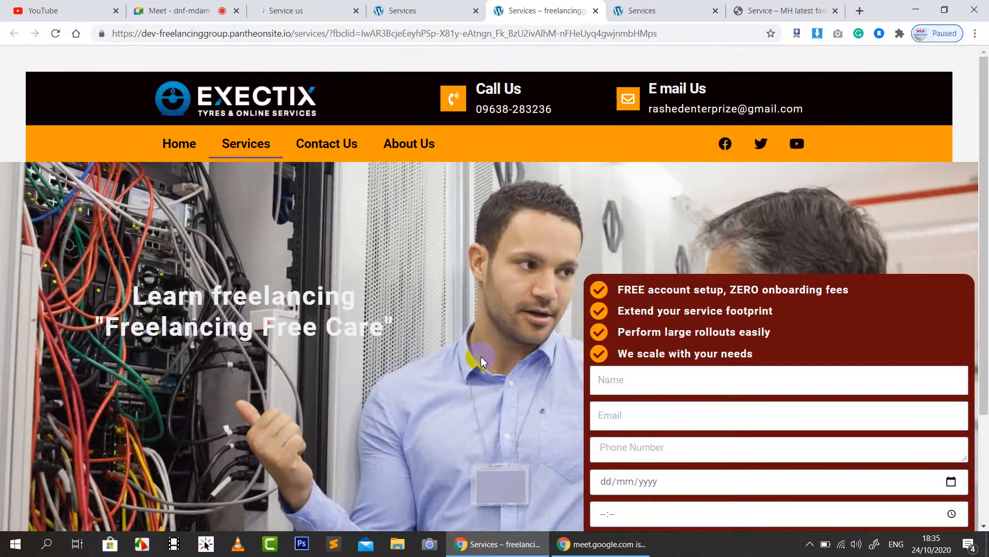
scroll(831, 335, "down", 3)
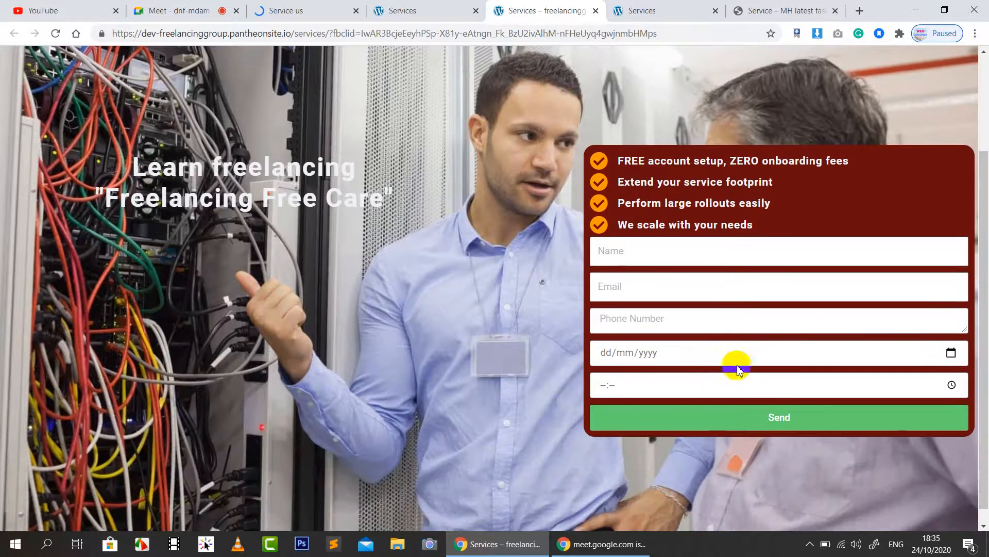
left_click(700, 6)
scroll(454, 324, "down", 3)
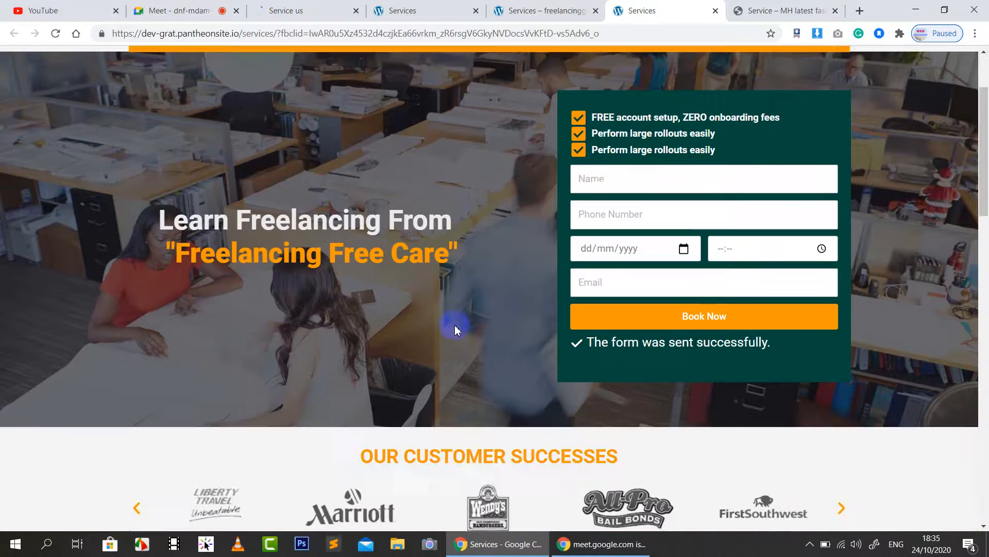
scroll(601, 210, "up", 3)
left_click(765, 6)
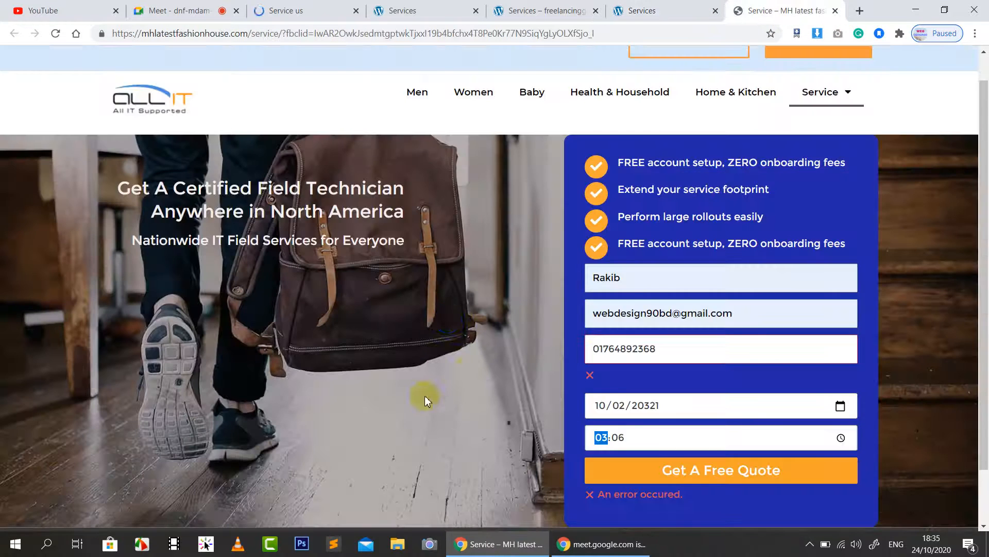
scroll(448, 319, "down", 1)
scroll(582, 320, "up", 3)
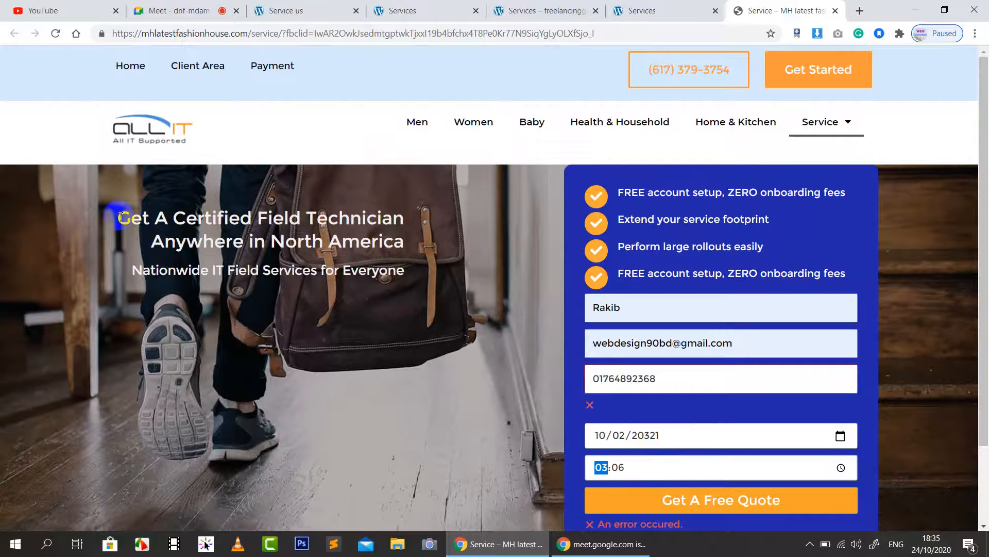
left_click_drag(120, 217, 226, 385)
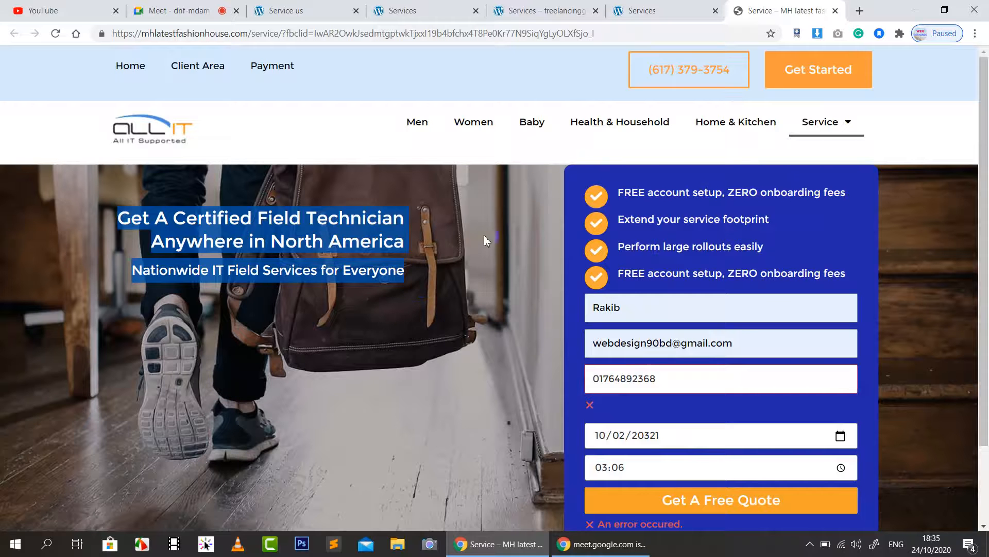
Step: Close the three Services tabs and the Service – MH latest fashion house tab
left_click(475, 11)
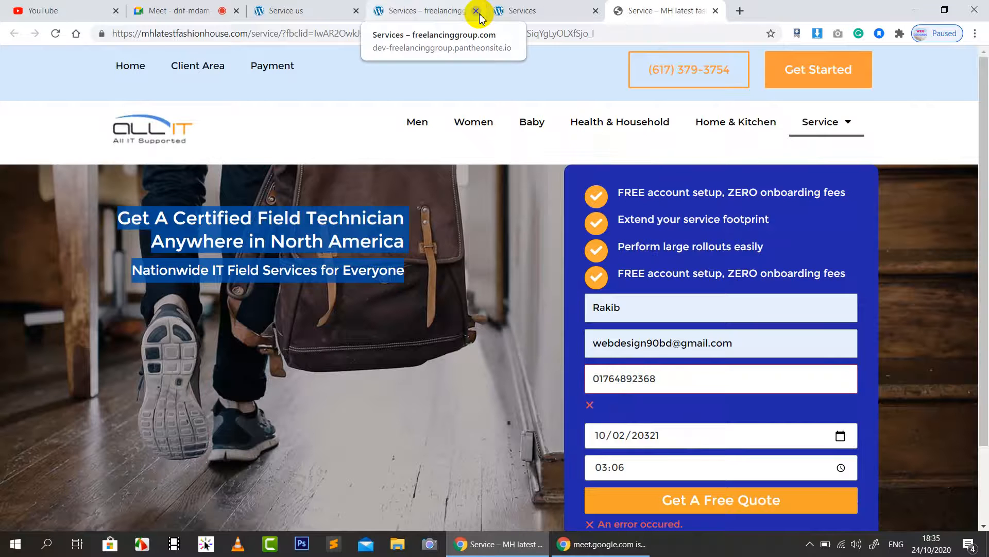
left_click(476, 10)
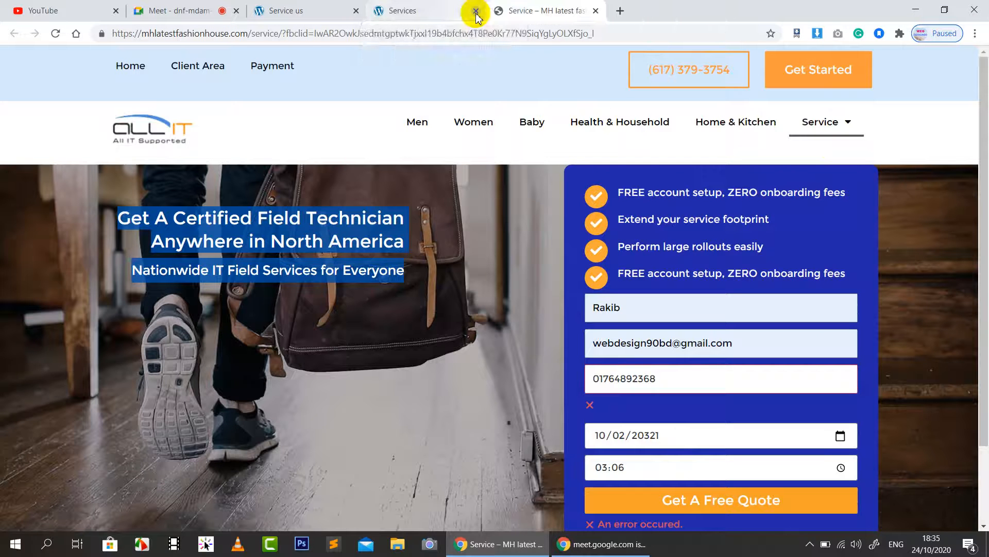
left_click(476, 11)
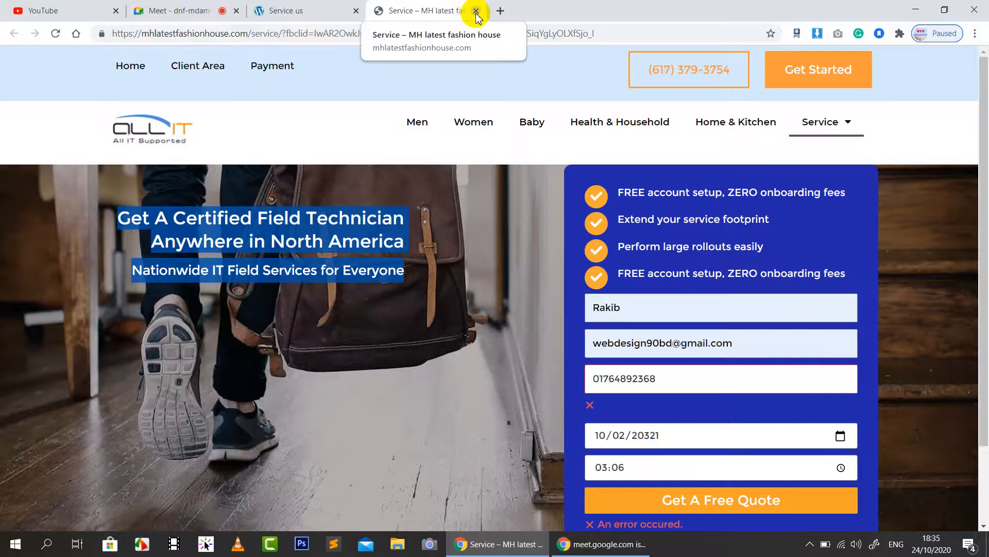
left_click(476, 10)
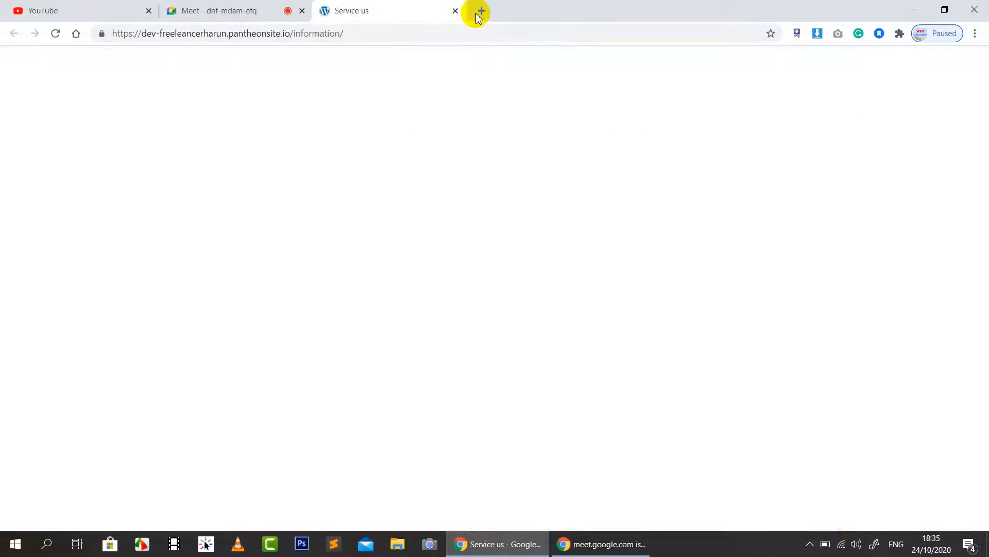
Step: Admit the waiting guest to the Meet call, close YouTube, and select the Service us page address
left_click(229, 10)
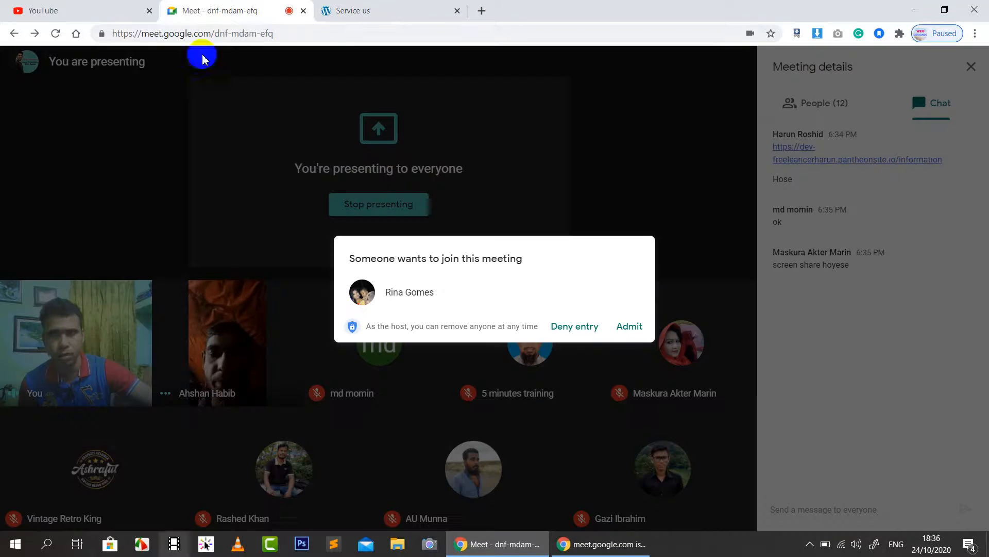
left_click(631, 326)
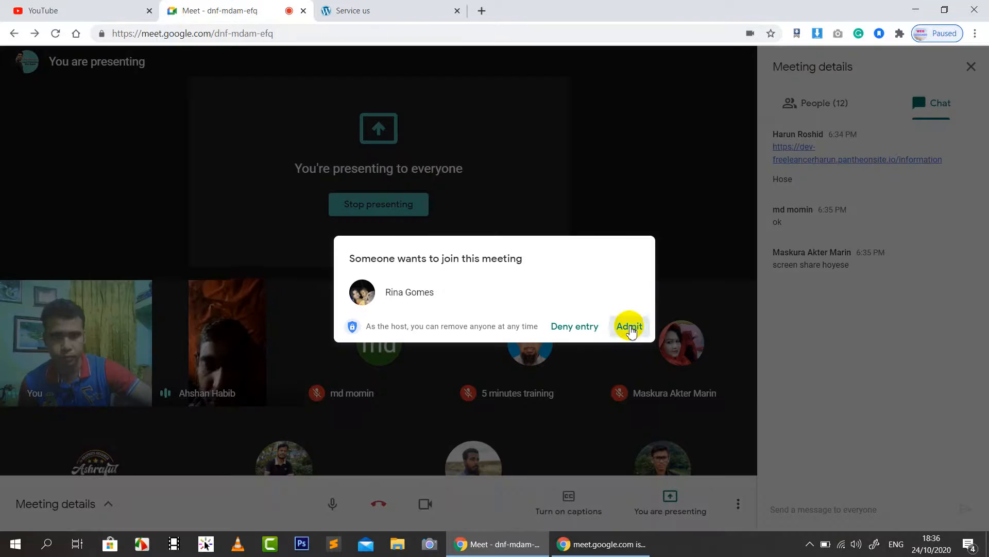
left_click(149, 11)
left_click(181, 10)
left_click(421, 36)
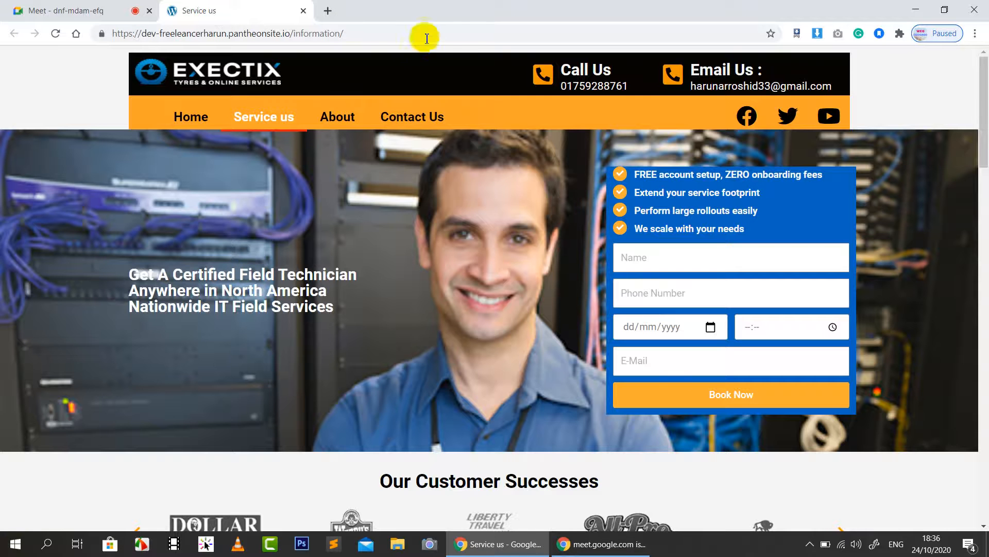
Step: Load the Pantheon dev site homepage, then submit its WordPress wp-admin login in a new tab
type("dev")
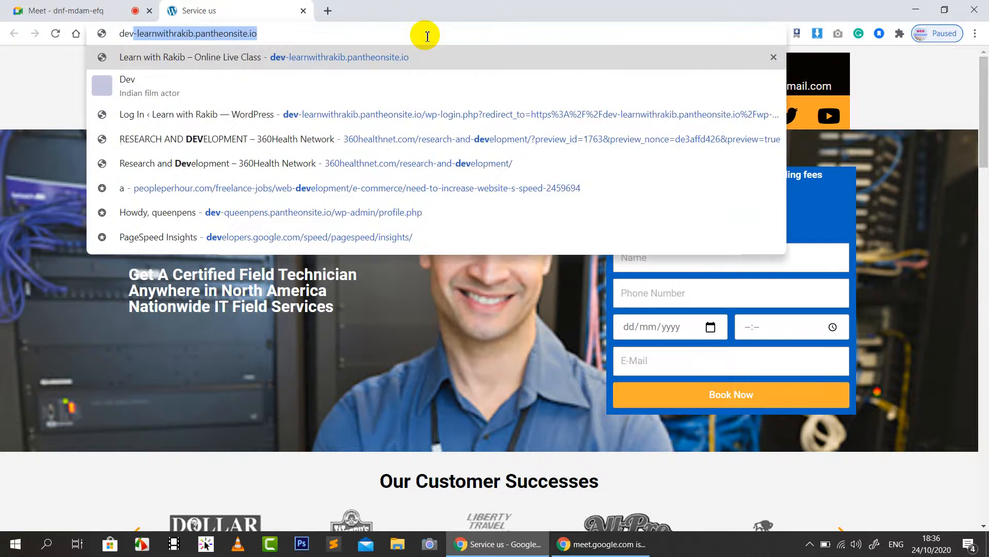
key("Return")
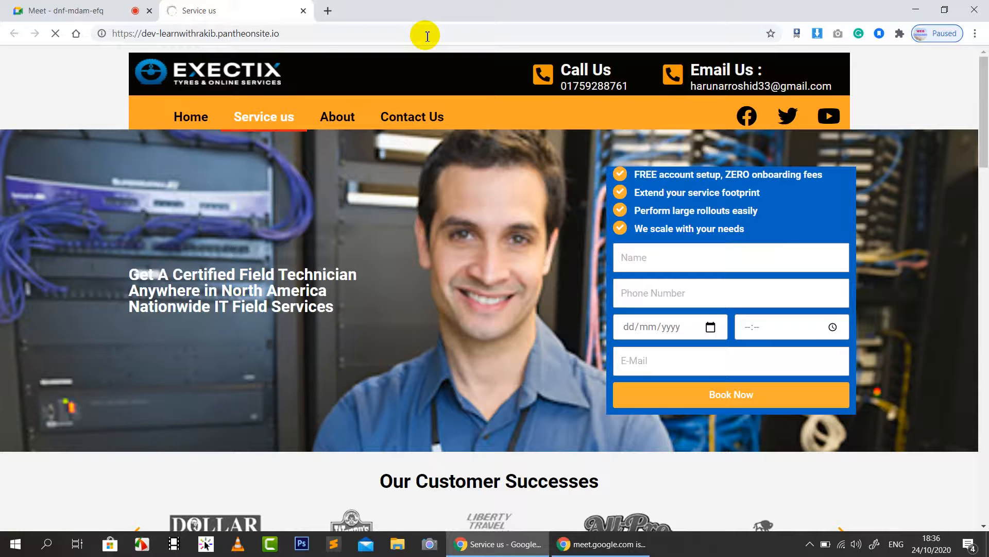
left_click(327, 10)
type("de")
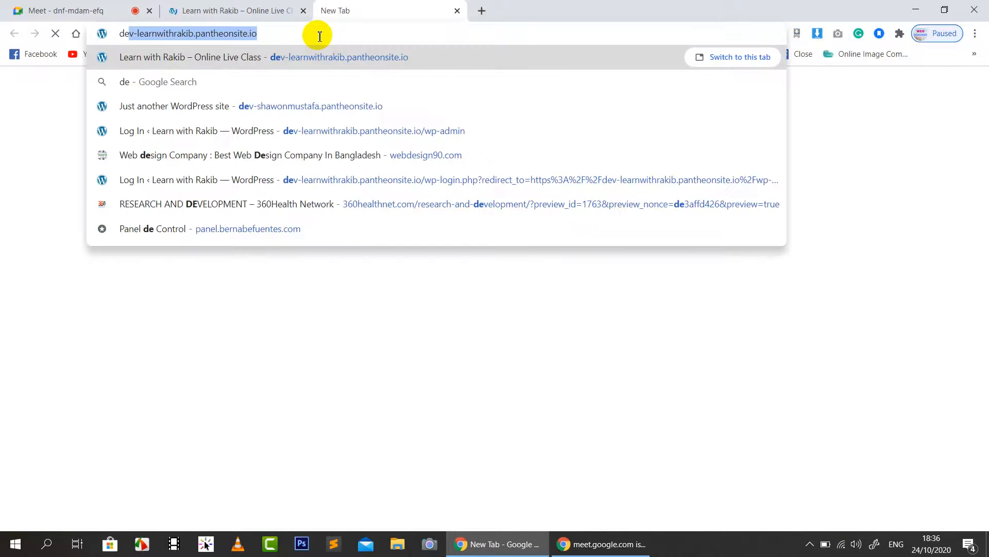
key("Right")
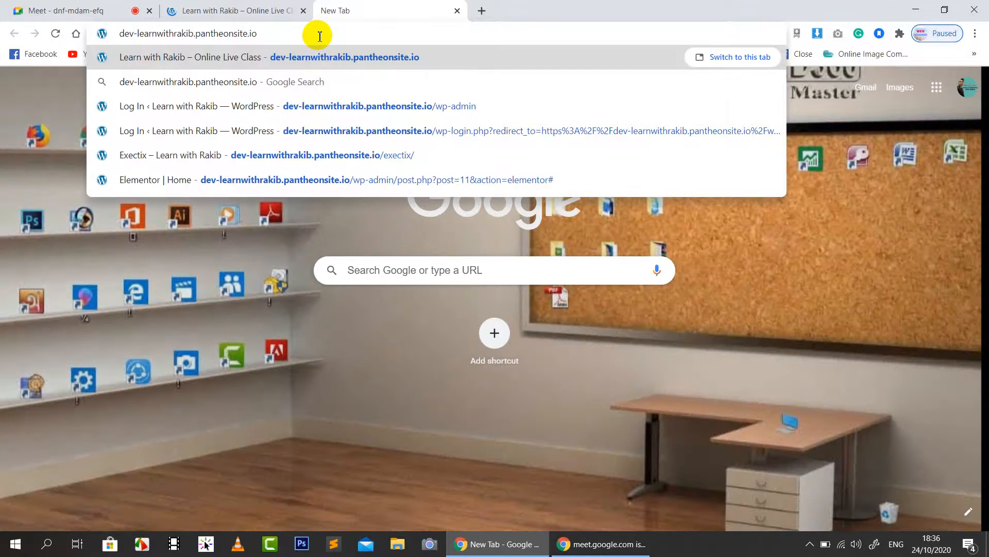
left_click(470, 108)
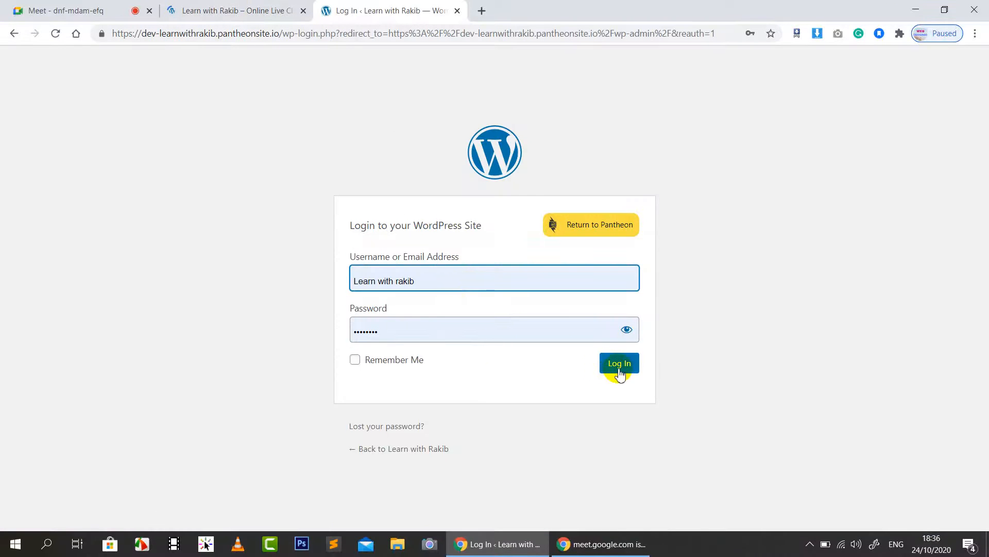
left_click(619, 364)
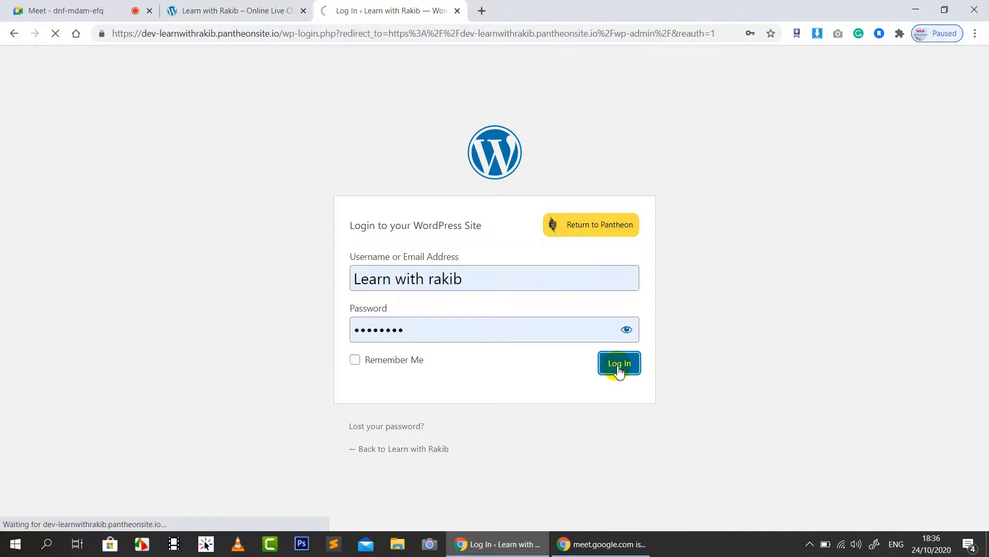
left_click(230, 10)
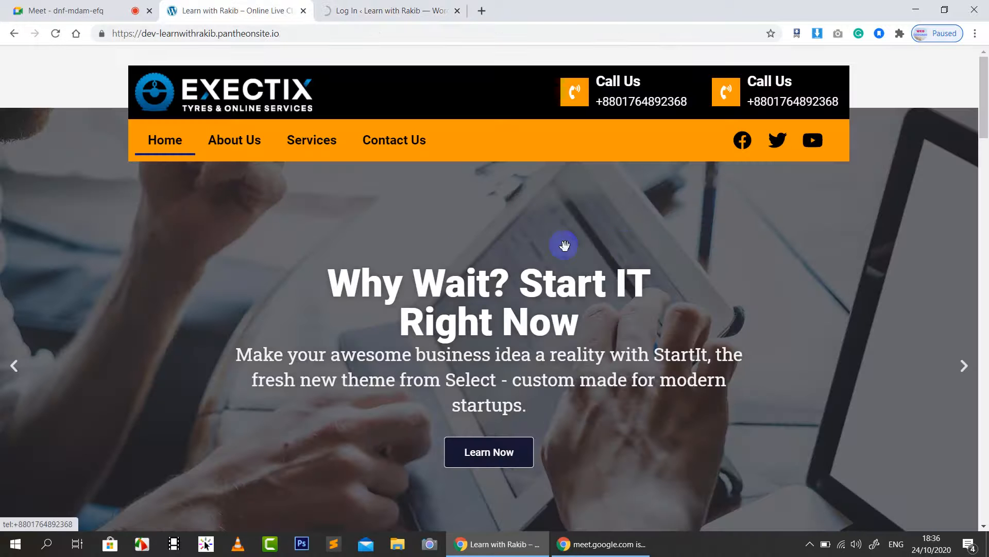
Step: Open the live Services page from the site menu, scroll through it, then go to the Dashboard
scroll(529, 237, "down", 8)
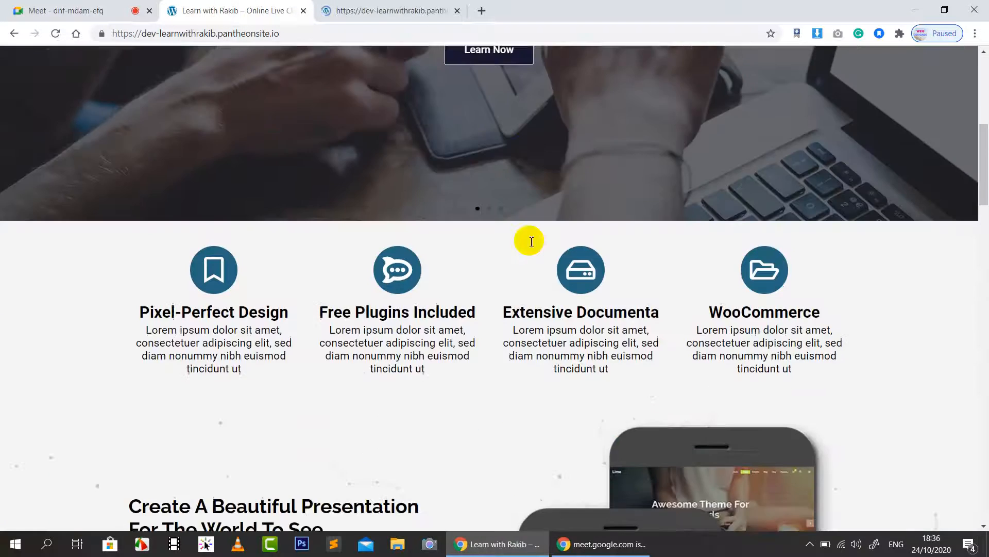
scroll(529, 242, "up", 8)
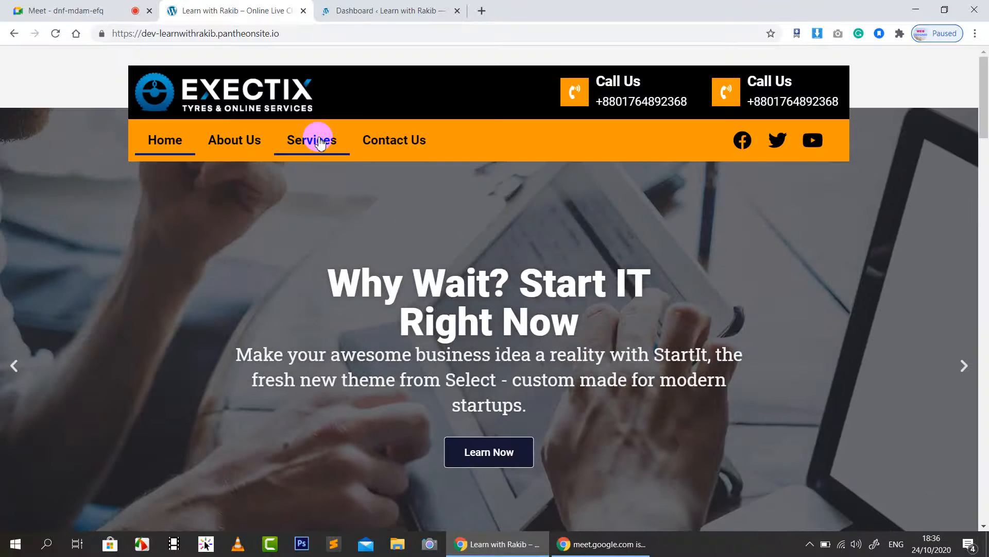
left_click(319, 142)
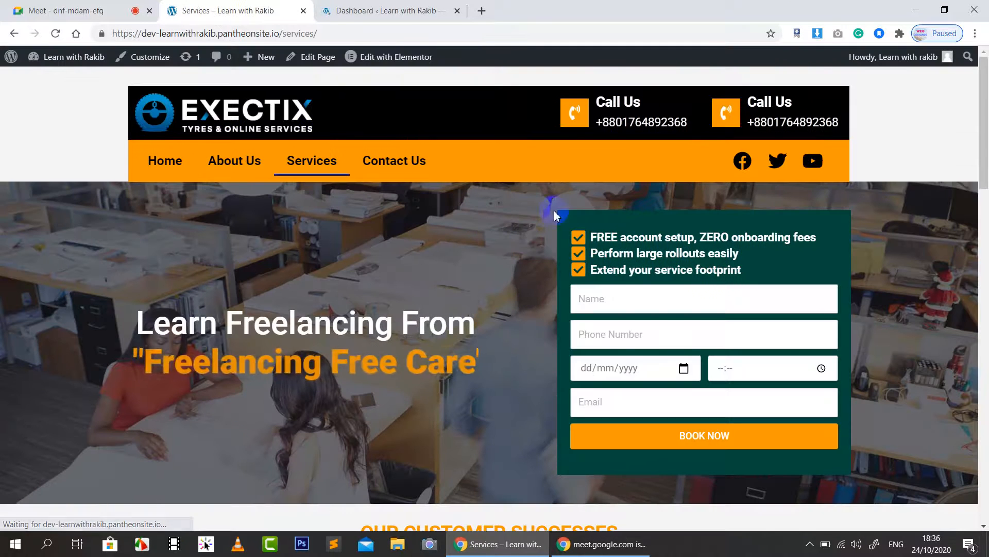
scroll(526, 242, "down", 3)
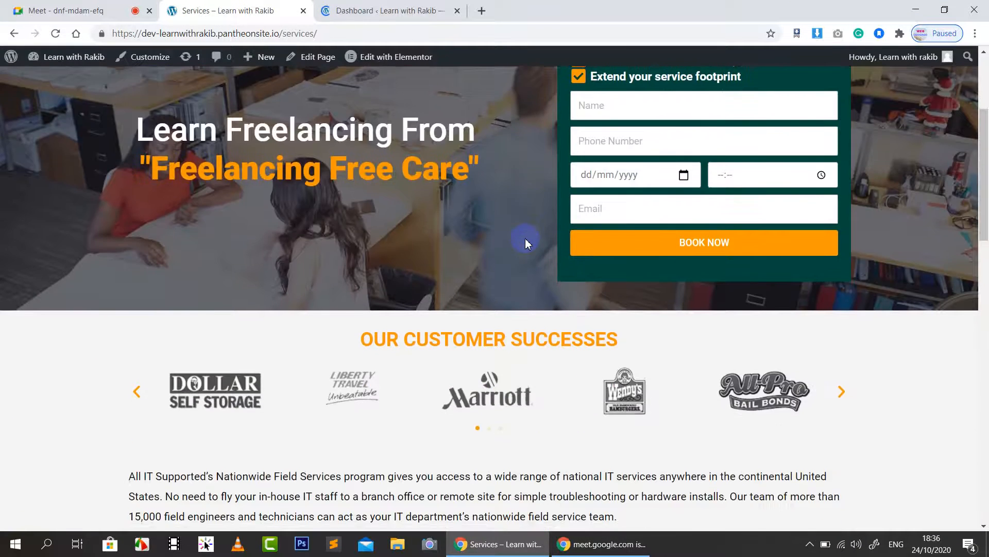
scroll(526, 242, "up", 1)
scroll(525, 242, "up", 1)
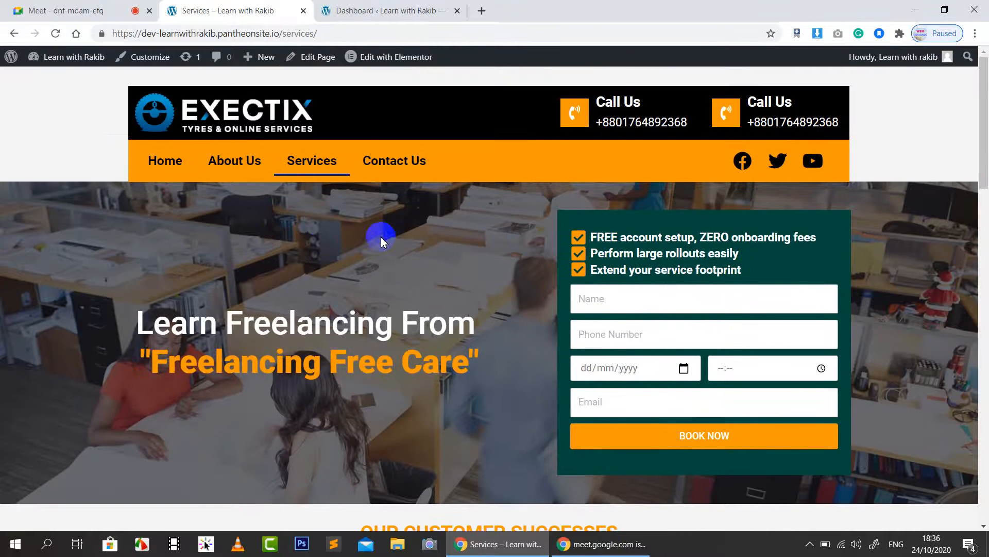
scroll(381, 239, "down", 2)
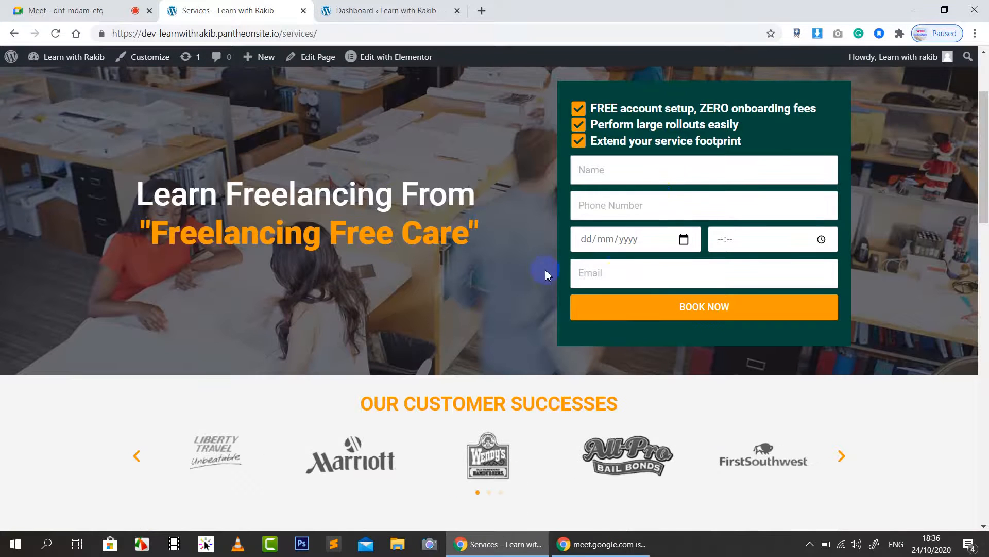
scroll(542, 271, "up", 1)
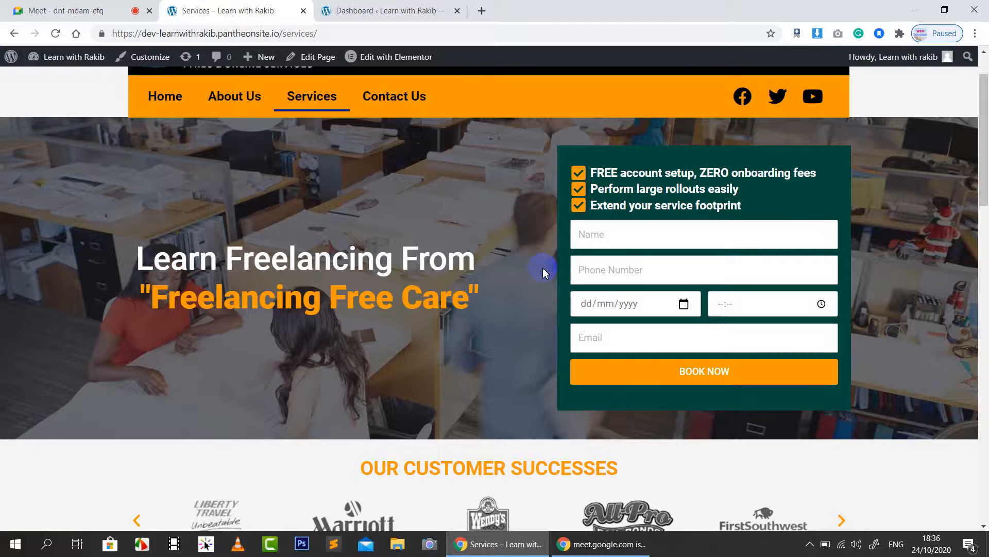
scroll(521, 246, "down", 15)
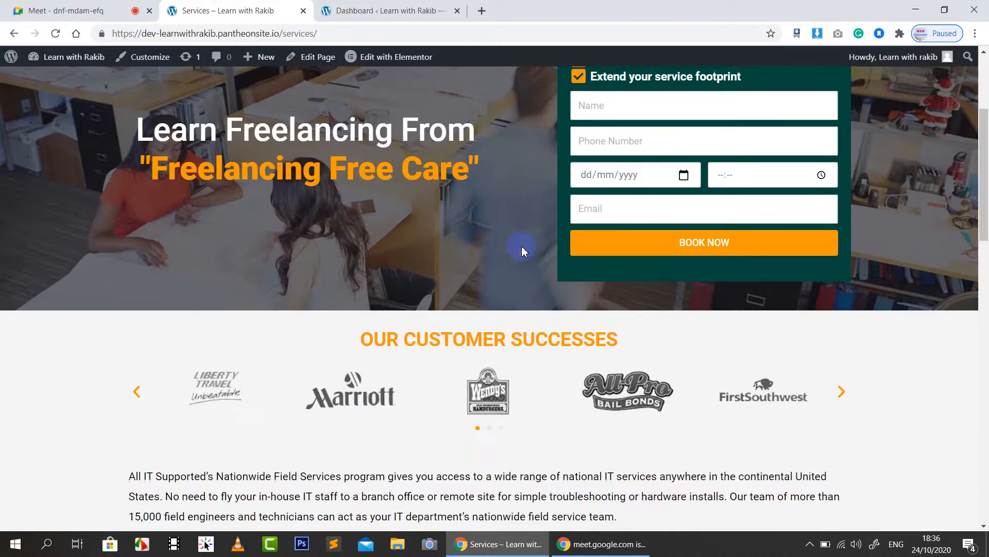
scroll(522, 247, "down", 7)
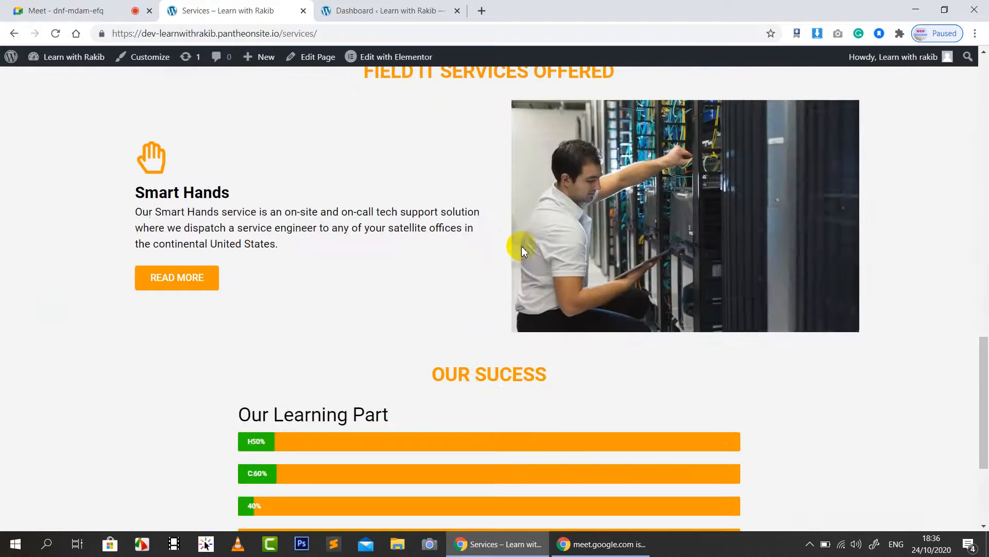
scroll(522, 247, "up", 5)
scroll(522, 252, "up", 1)
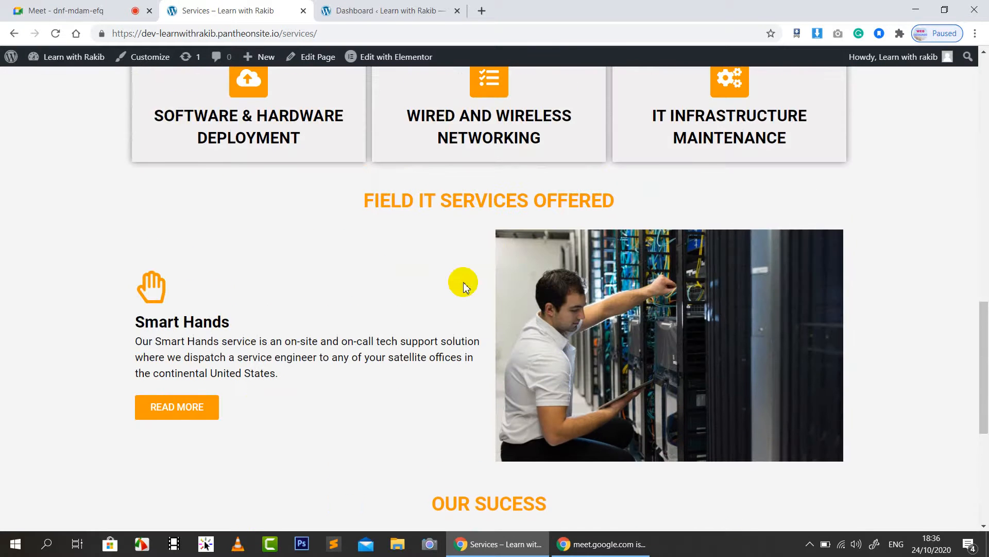
scroll(464, 286, "down", 1)
scroll(466, 291, "up", 10)
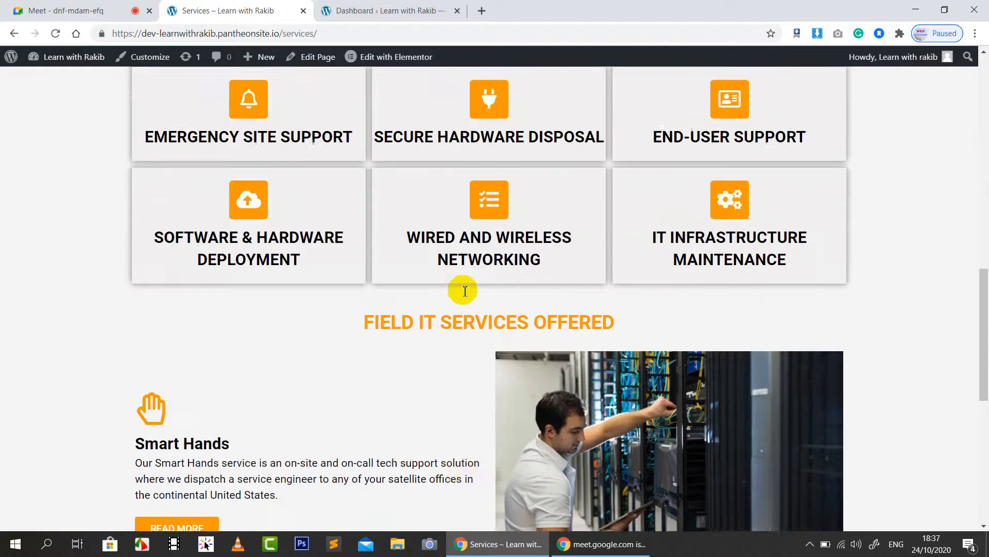
scroll(462, 290, "up", 2)
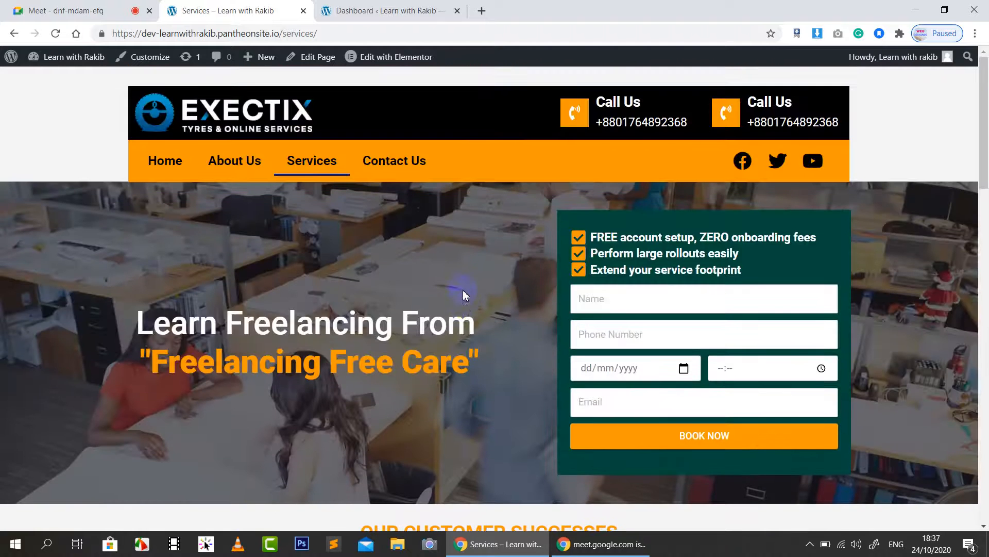
left_click(415, 6)
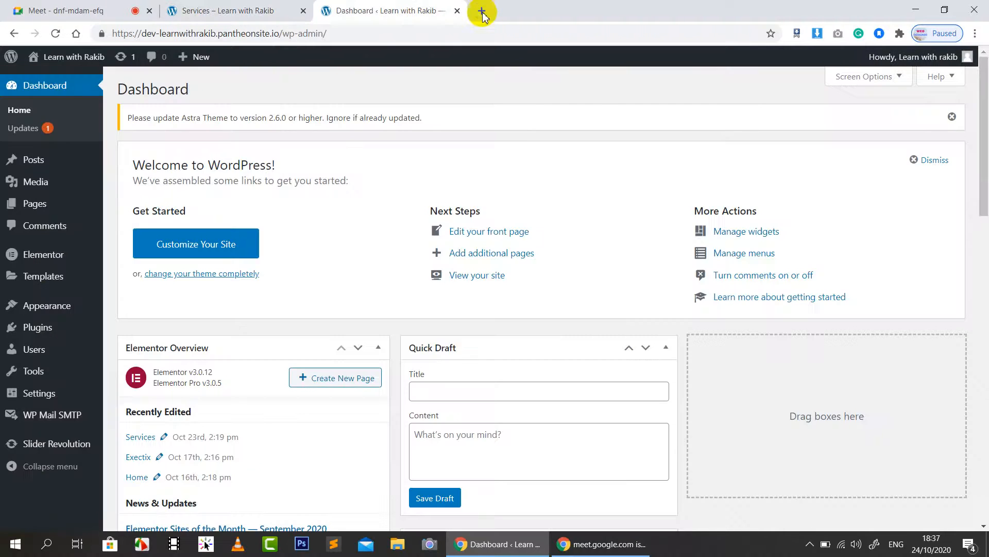
Step: In a new tab, visit the Bon Air Exteriors site, then go to webdesign90.com
left_click(481, 10)
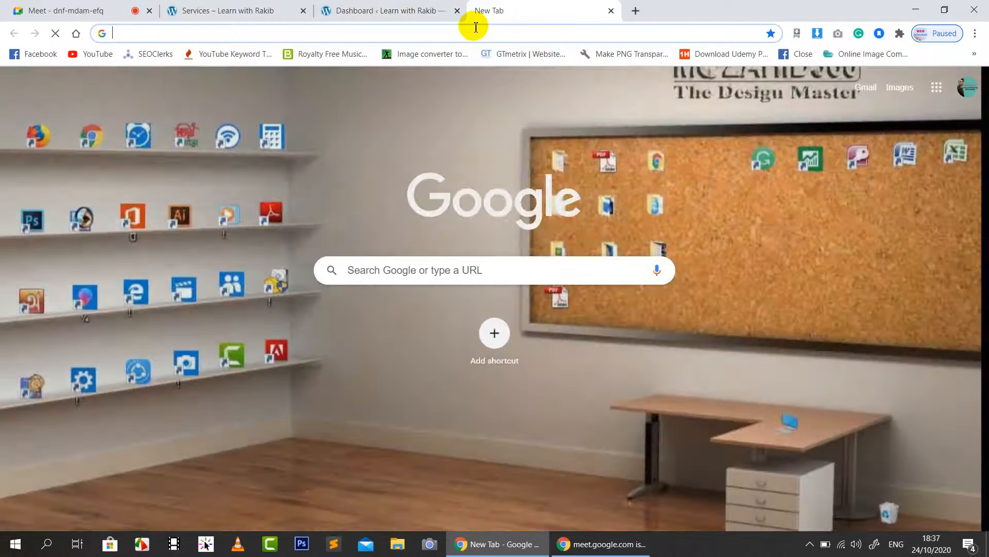
type("bonairexteriors.com")
key("Return")
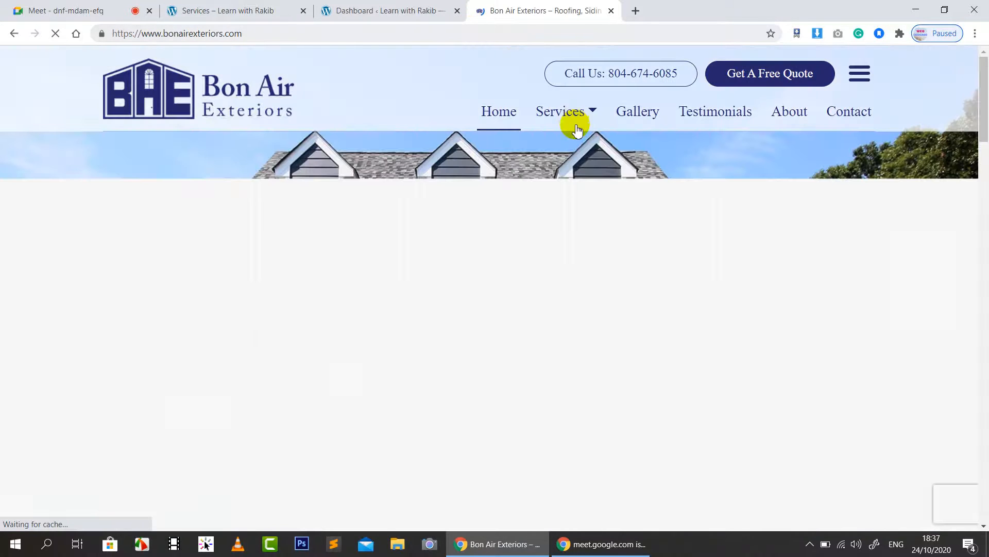
mouse_move(554, 124)
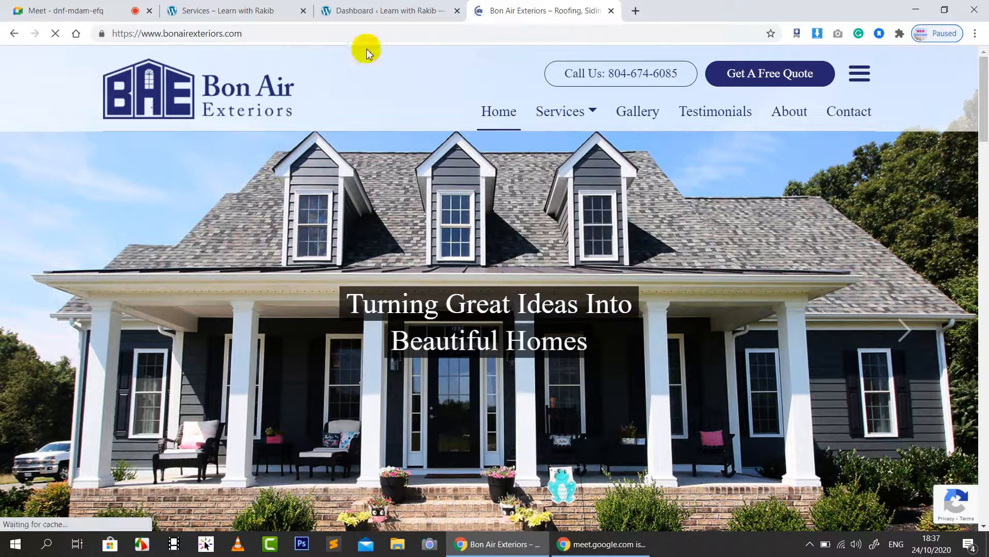
left_click(367, 29)
left_click(367, 29)
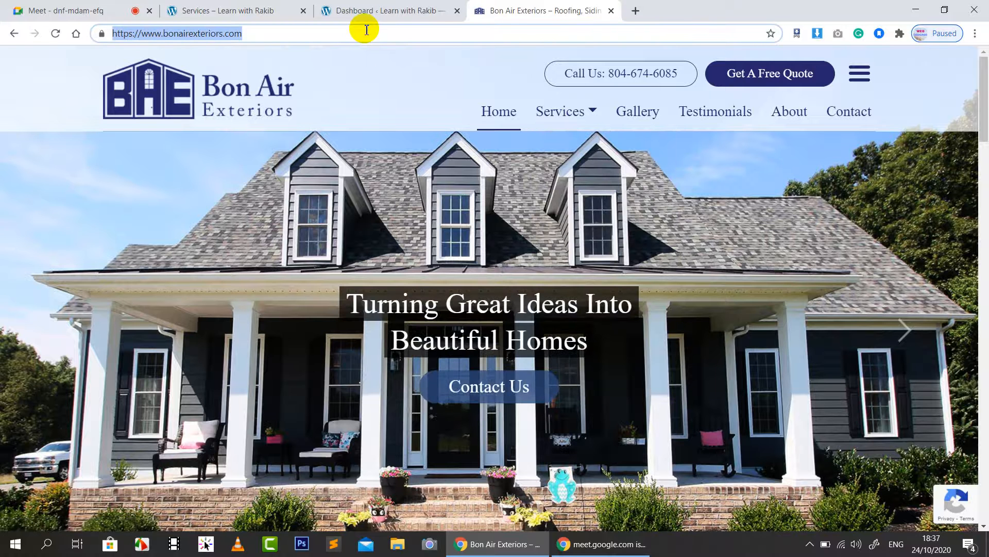
type("web")
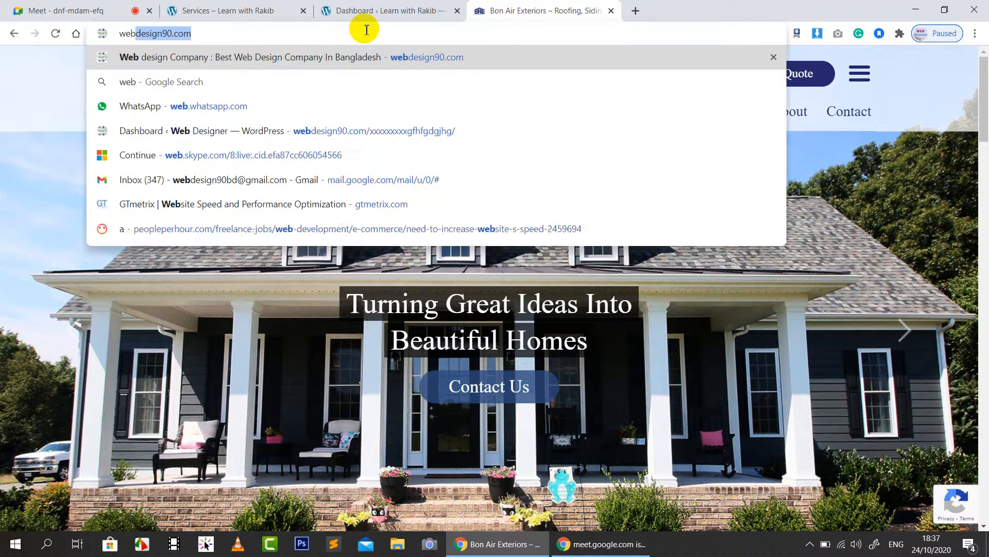
key("Return")
Step: Scroll webdesign90.com's portfolio and open the third recent project, allitsupported.com
left_click(367, 10)
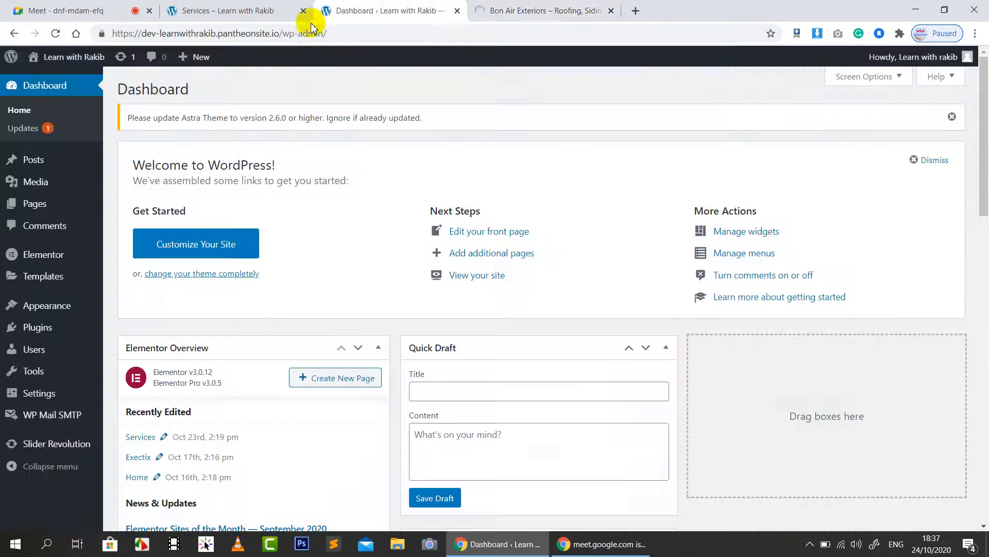
left_click(575, 7)
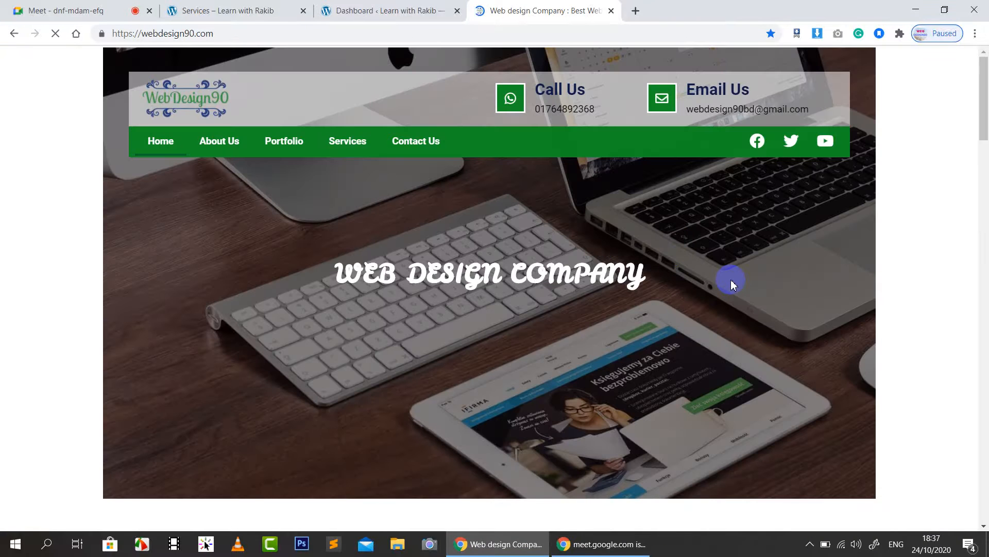
scroll(732, 284, "down", 14)
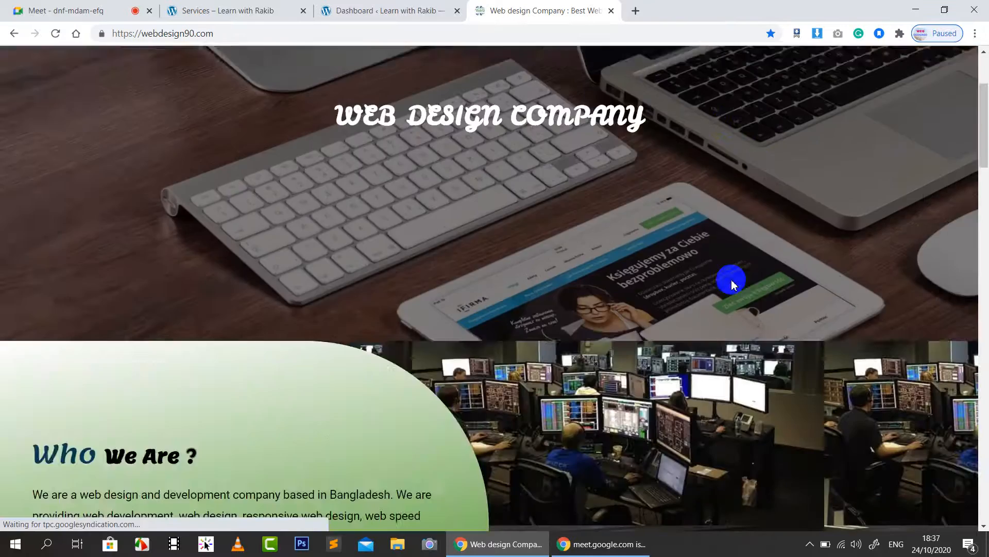
scroll(732, 286, "down", 20)
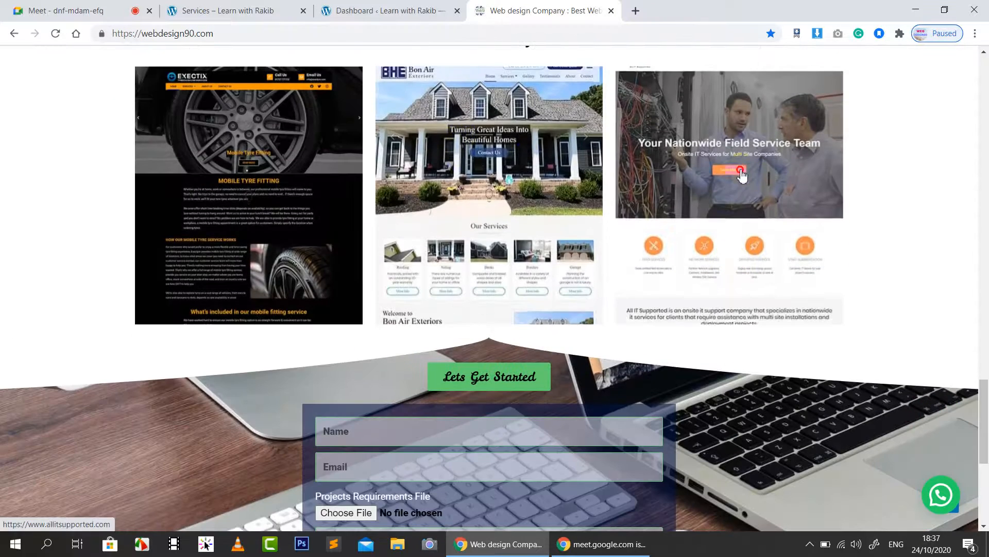
left_click(740, 170)
Step: Close the webdesign90 tab and return to the Meet call's participant list
left_click(611, 10)
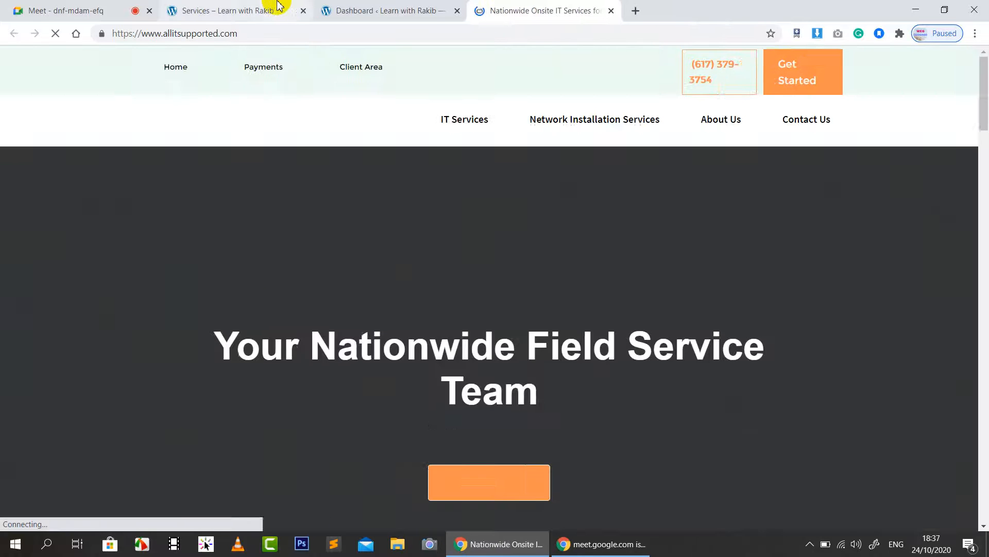
left_click(278, 6)
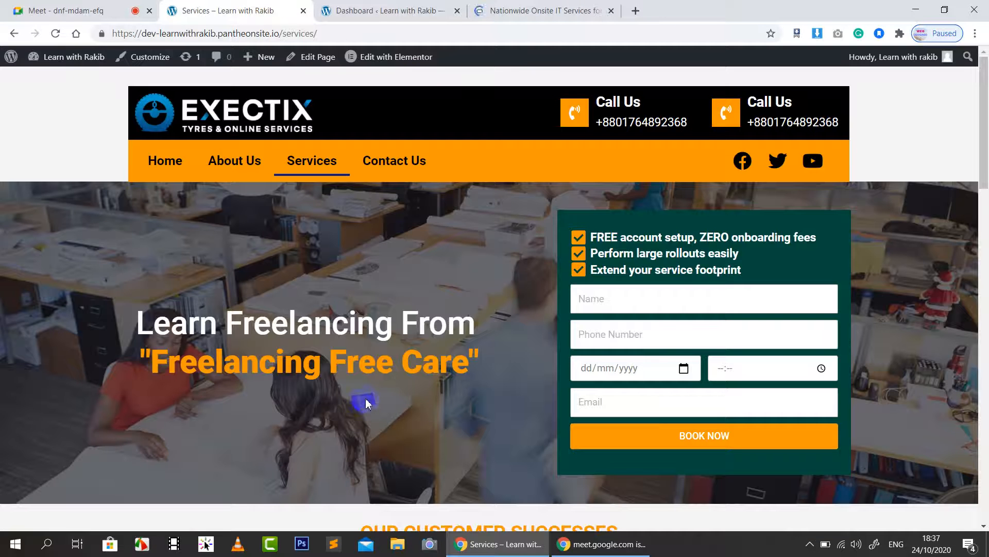
left_click(33, 11)
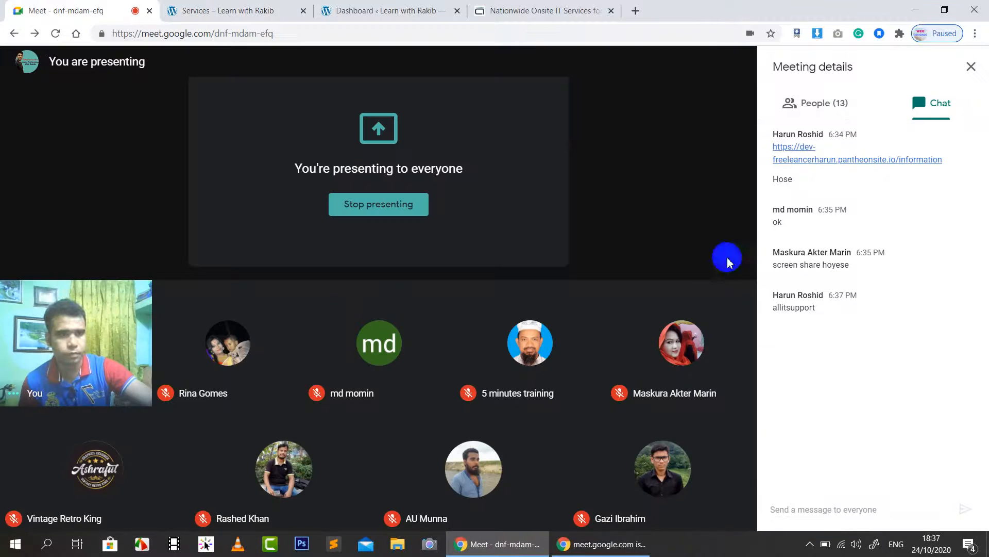
left_click(831, 113)
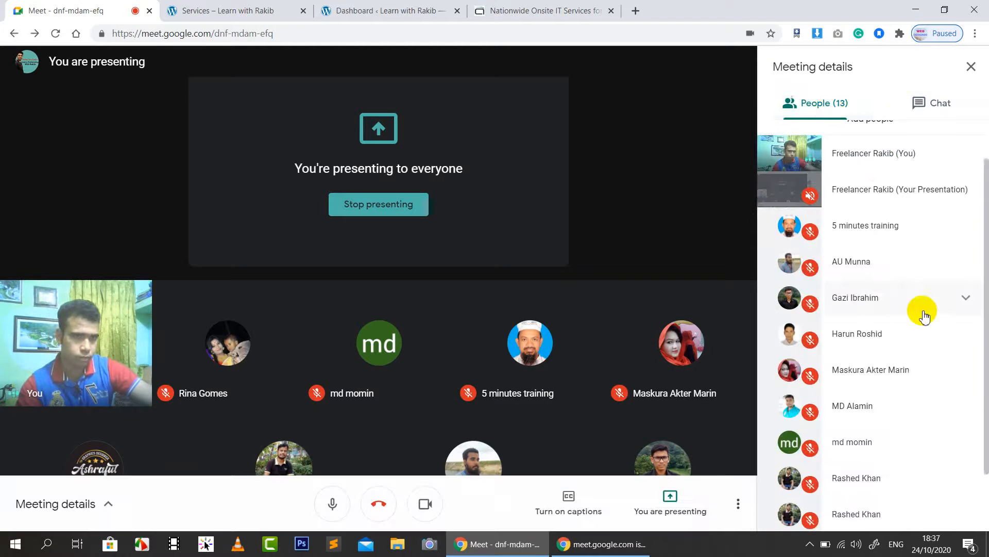
Step: Scroll the 13-person People list, glance at chat, then switch to the allitsupported.com homepage
scroll(923, 314, "down", 2)
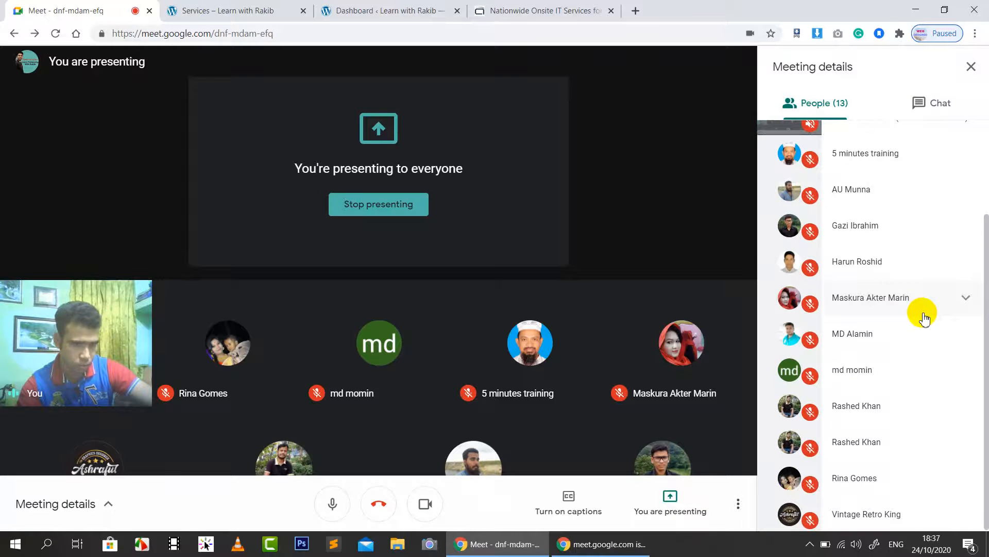
scroll(923, 315, "up", 3)
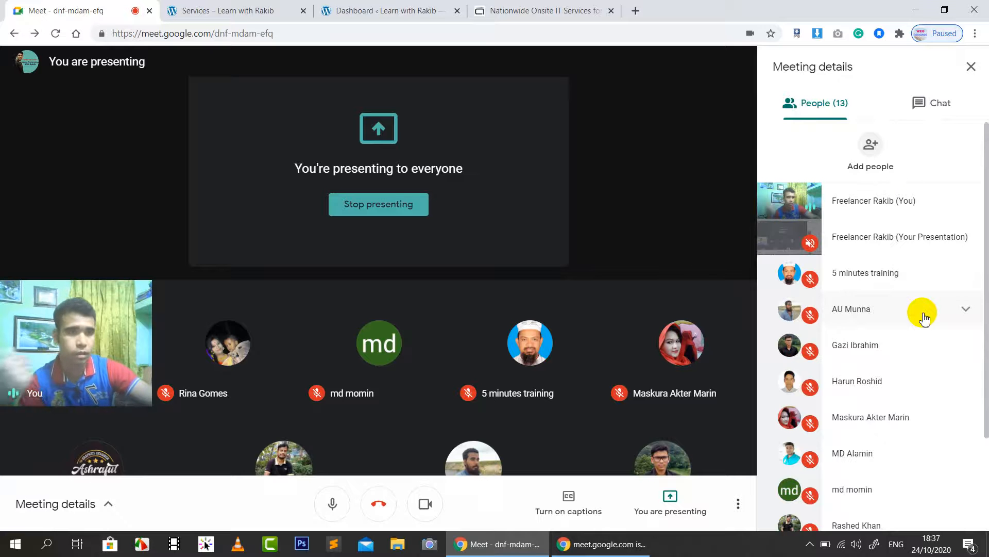
left_click(946, 102)
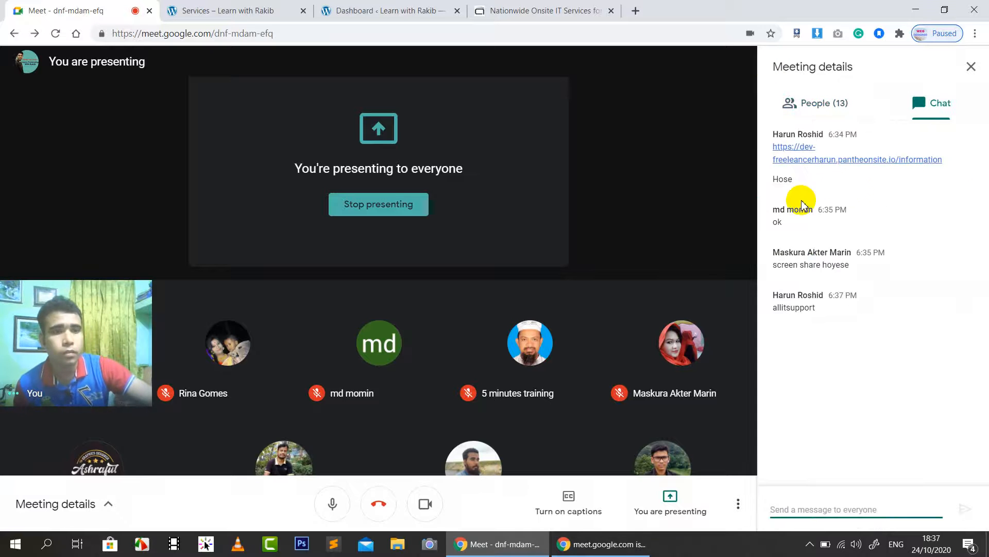
left_click(826, 108)
left_click(516, 7)
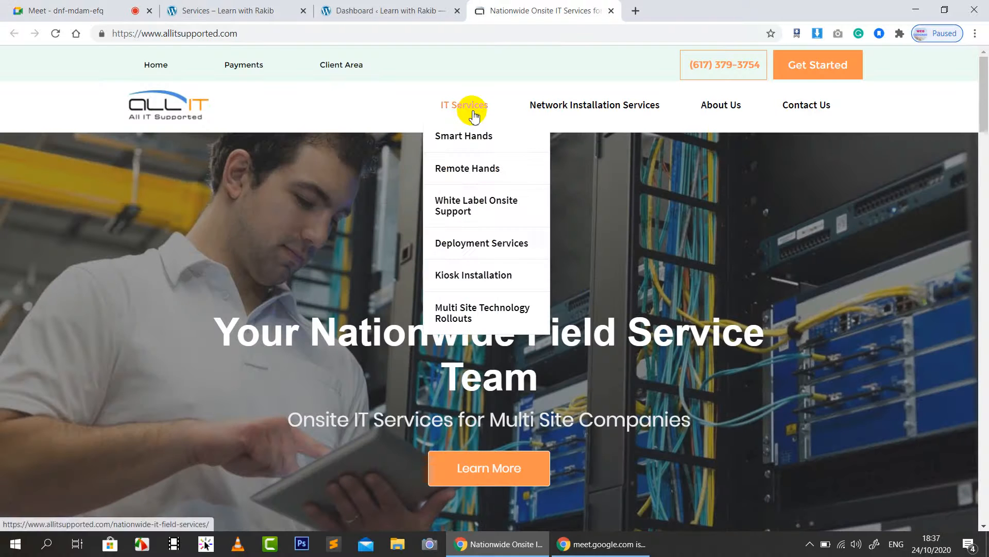
Step: Open allitsupported.com's Nationwide IT field services page, briefly checking the Dashboard and Exectix tabs
left_click(472, 109)
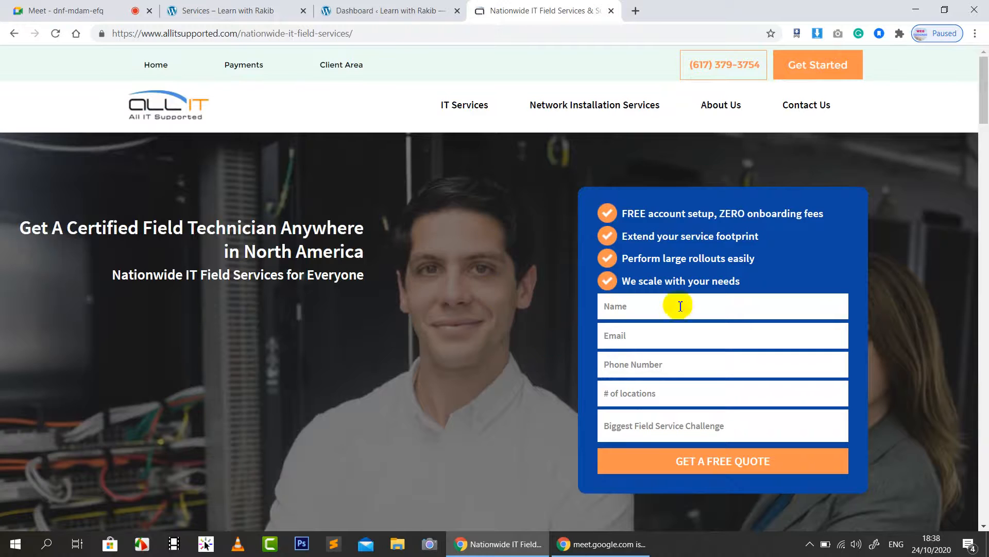
scroll(486, 289, "down", 3)
left_click(408, 10)
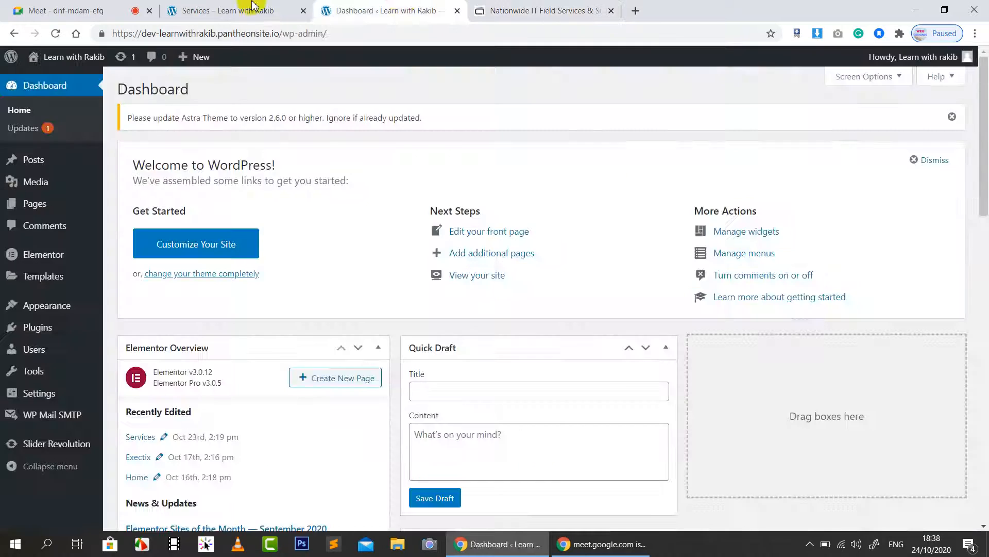
left_click(249, 11)
scroll(469, 284, "down", 1)
scroll(470, 283, "down", 5)
key("ctrl+Tab")
key("ctrl+Tab")
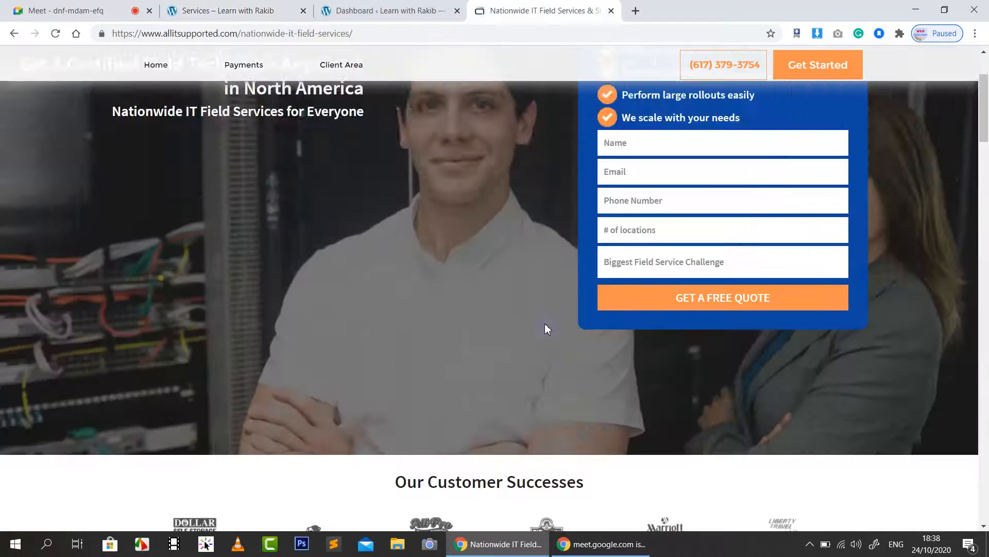
Step: Scroll the field services page, advance the testimonial slider, then return to the Exectix Services page
scroll(551, 324, "down", 10)
scroll(558, 329, "down", 9)
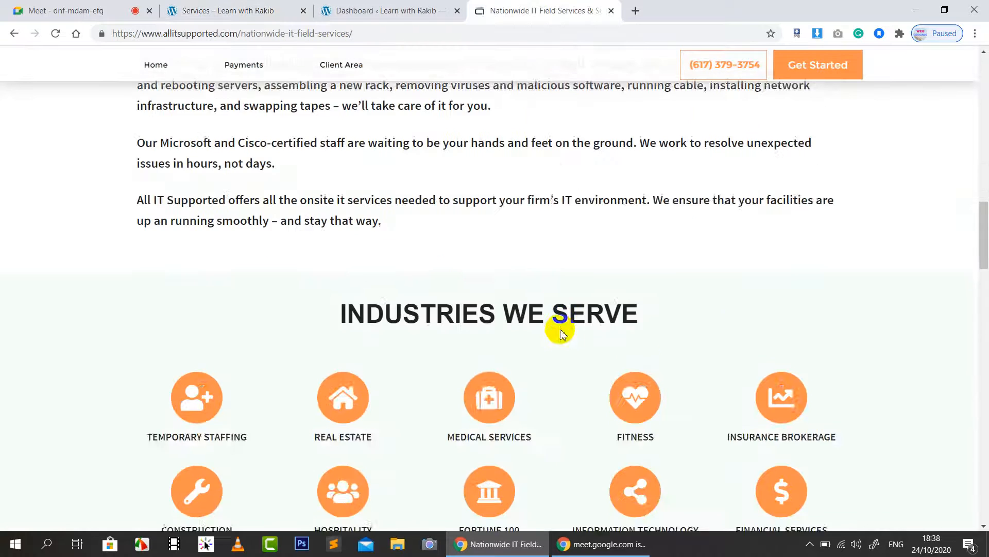
scroll(580, 340, "down", 12)
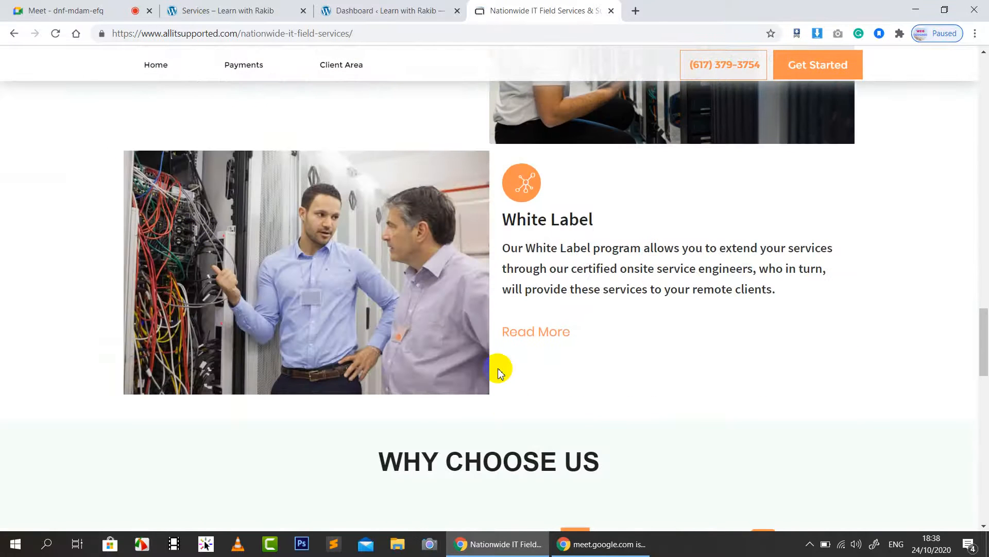
scroll(490, 351, "down", 5)
scroll(734, 338, "down", 6)
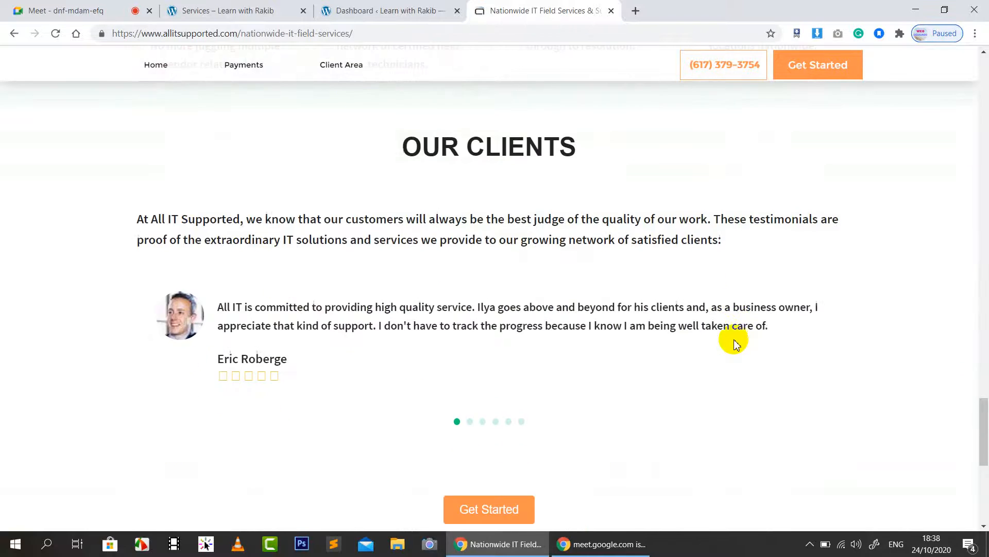
scroll(535, 401, "down", 1)
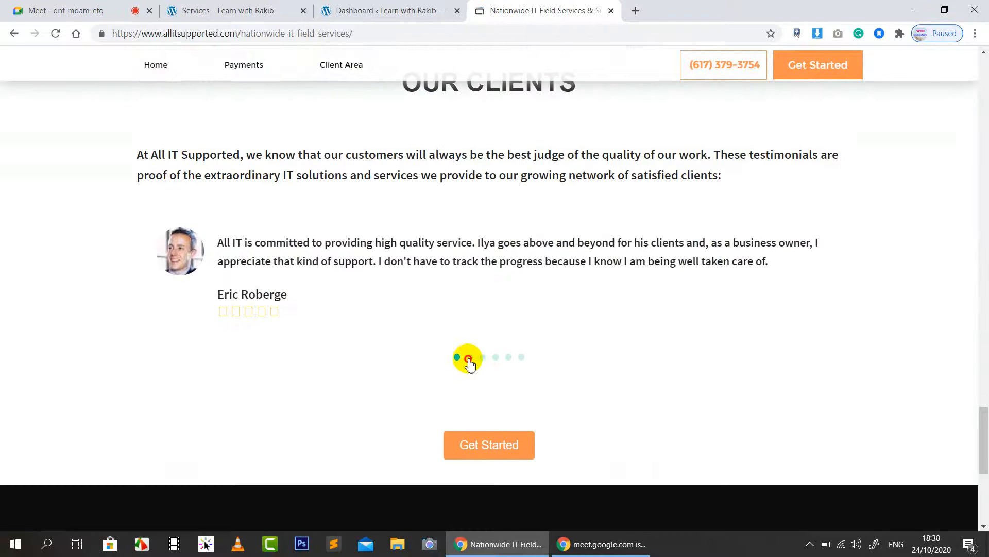
left_click(468, 359)
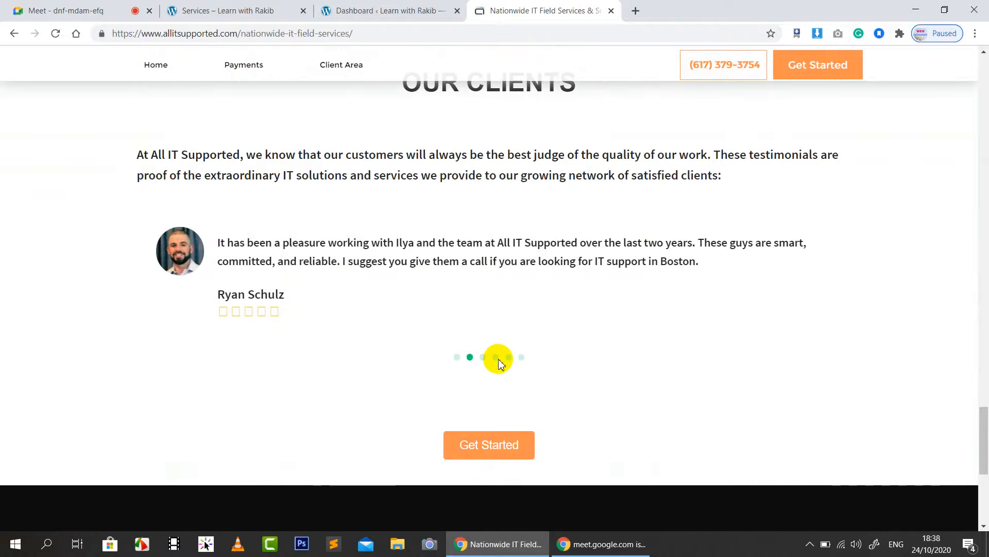
scroll(632, 320, "up", 15)
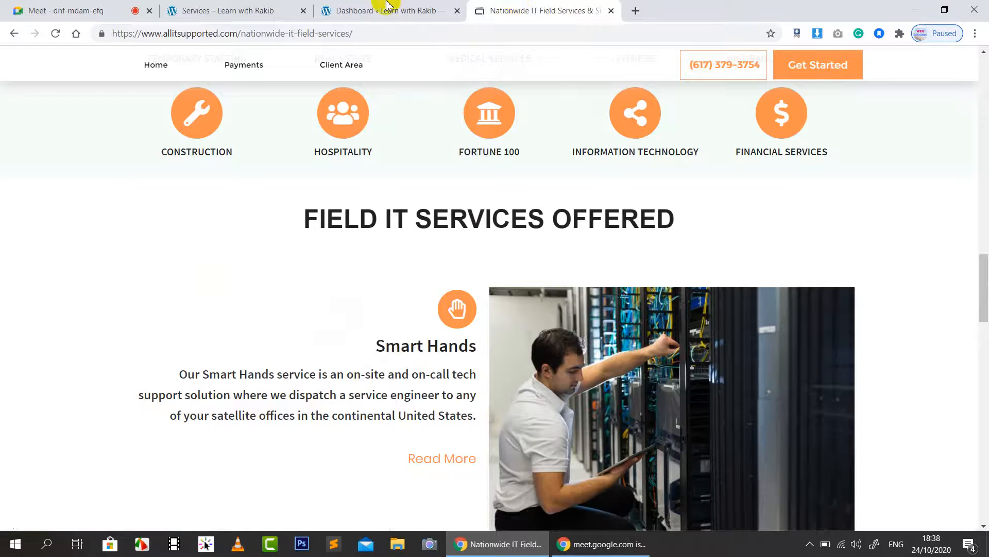
left_click(387, 6)
left_click(227, 10)
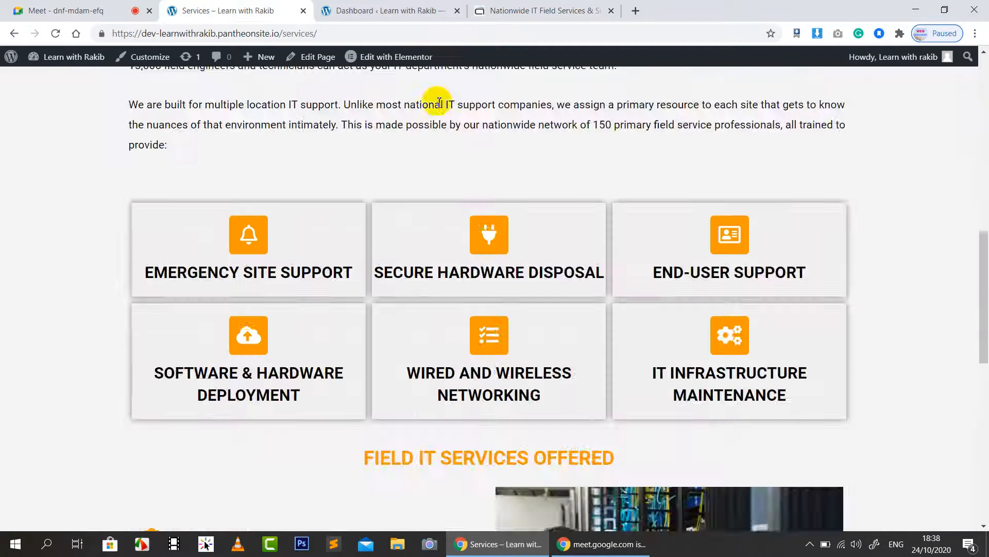
Step: Inspect the Services page in DevTools and preview it at 375 px mobile width
scroll(916, 89, "up", 10)
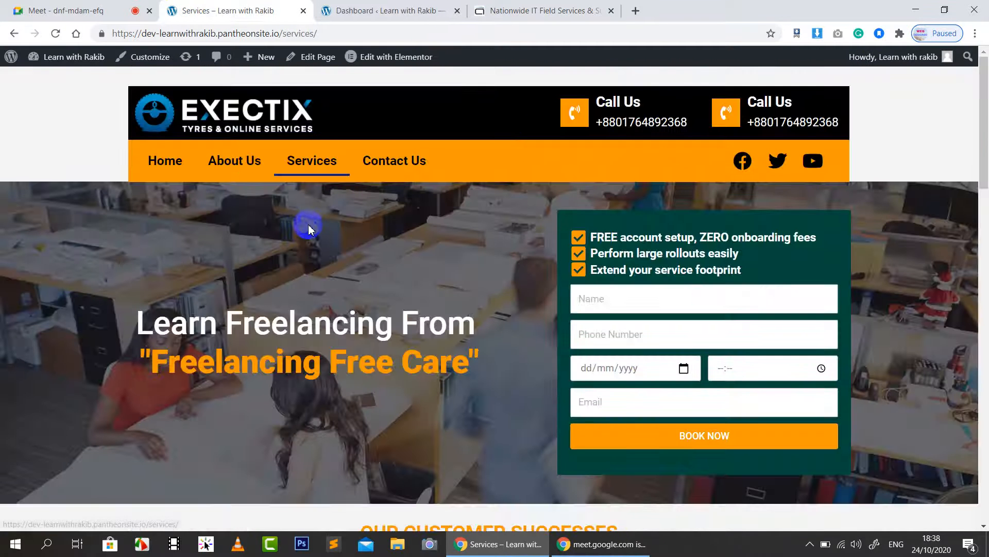
right_click(78, 215)
left_click(144, 369)
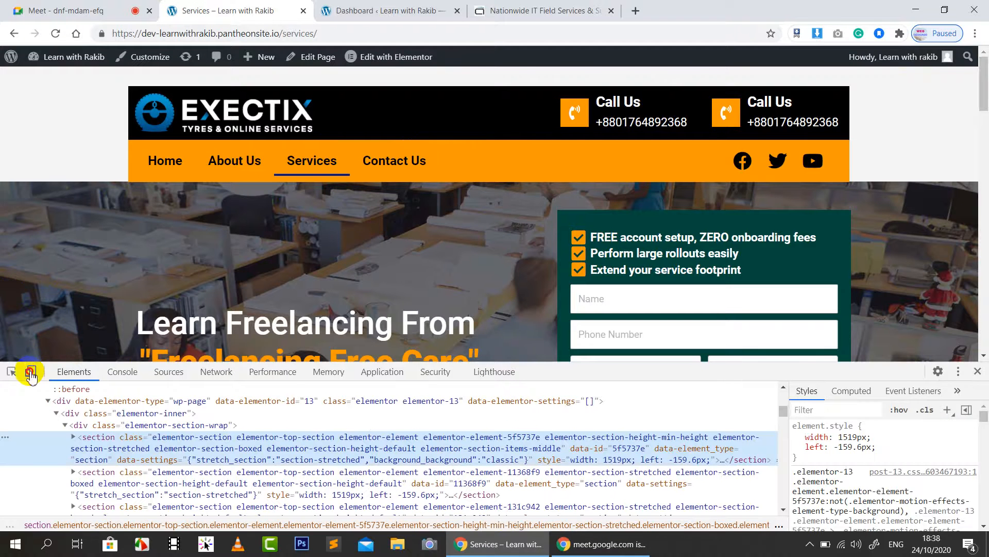
left_click(30, 371)
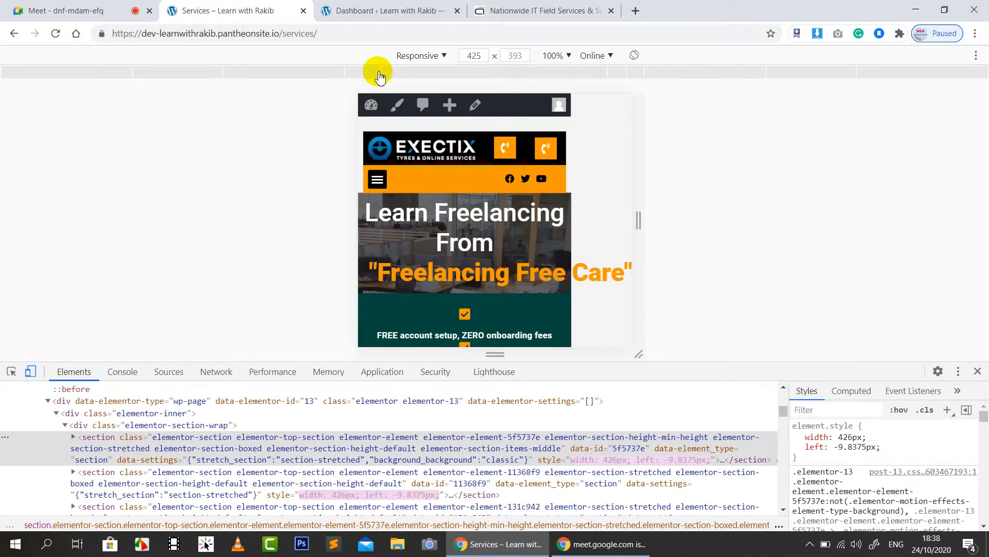
left_click(357, 72)
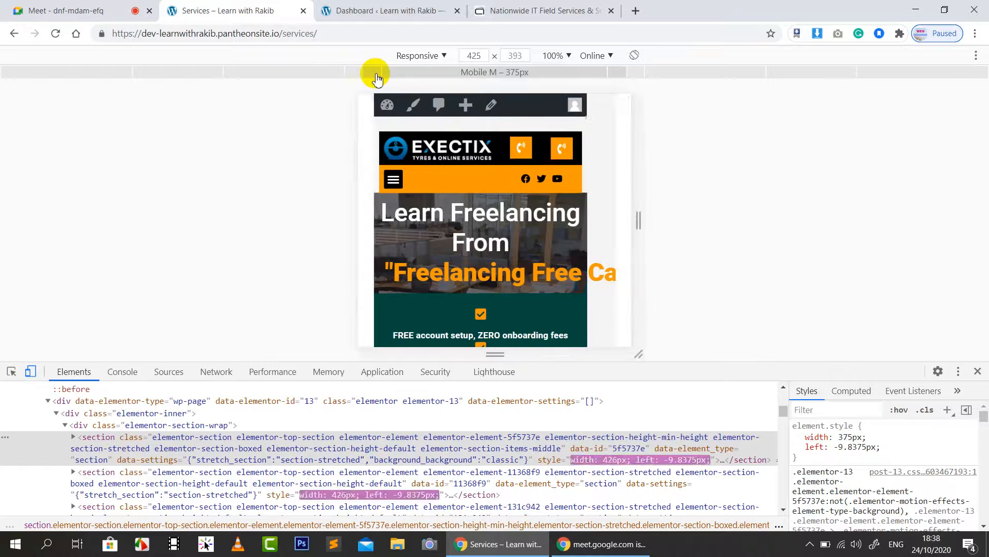
Step: Review the page at 425 px width, then close DevTools and select the page address
left_click(359, 77)
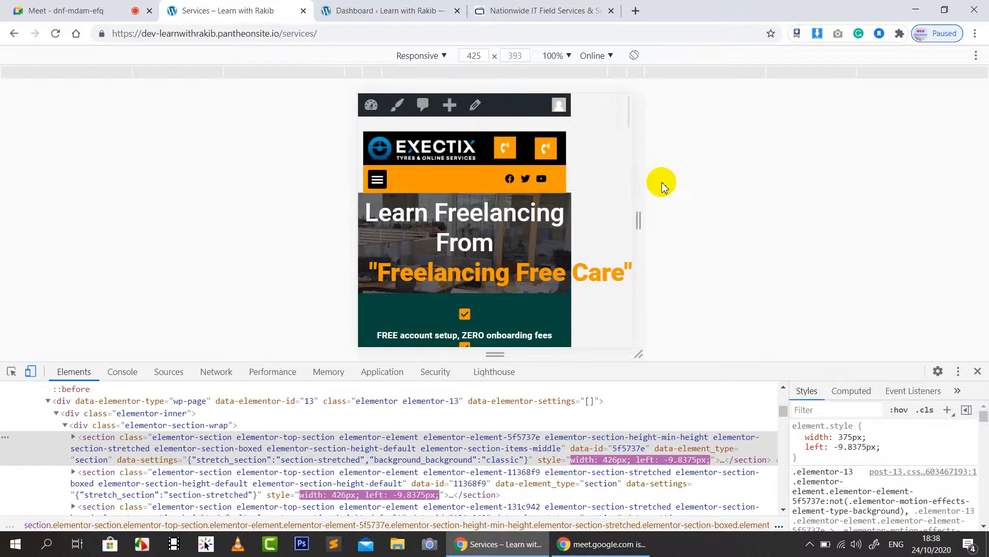
scroll(524, 213, "down", 9)
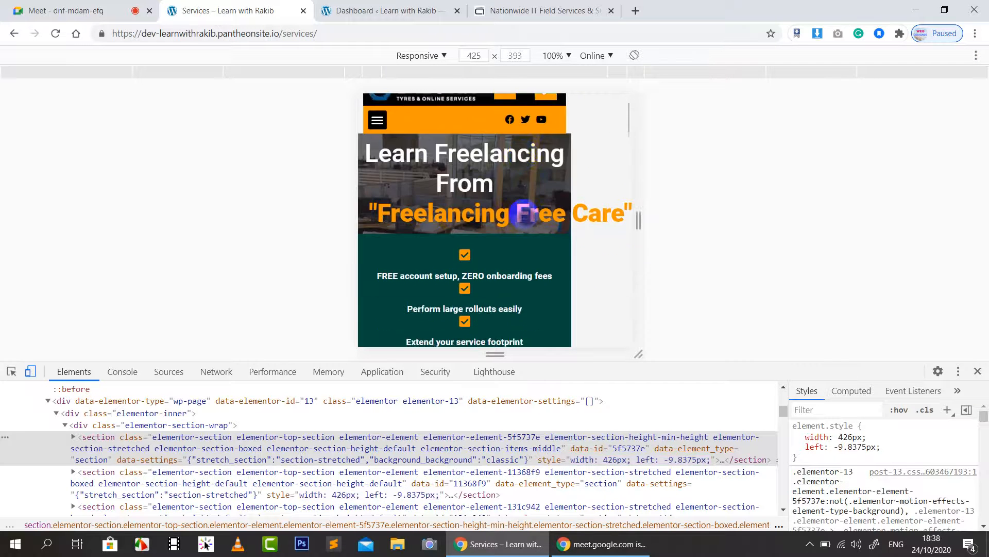
scroll(523, 213, "down", 15)
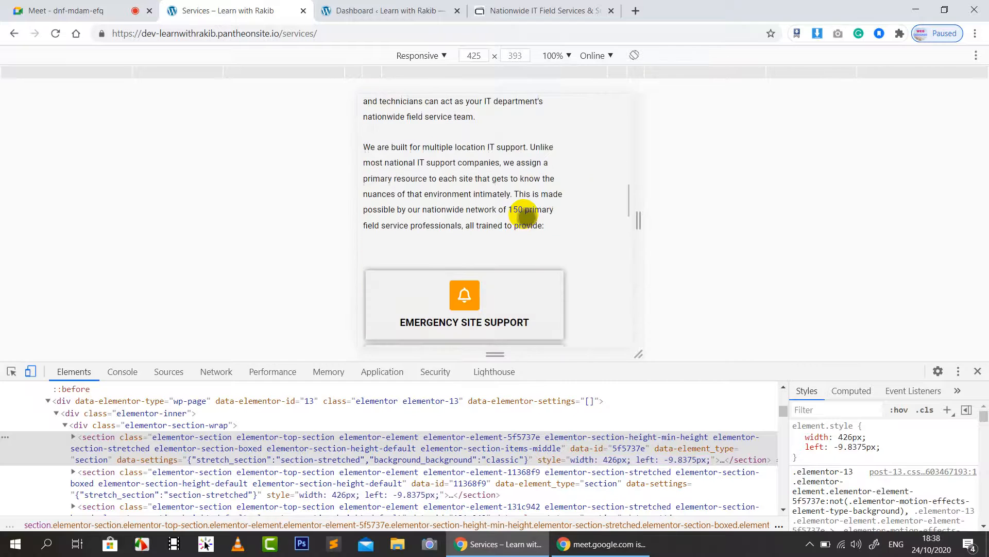
scroll(523, 221, "down", 2)
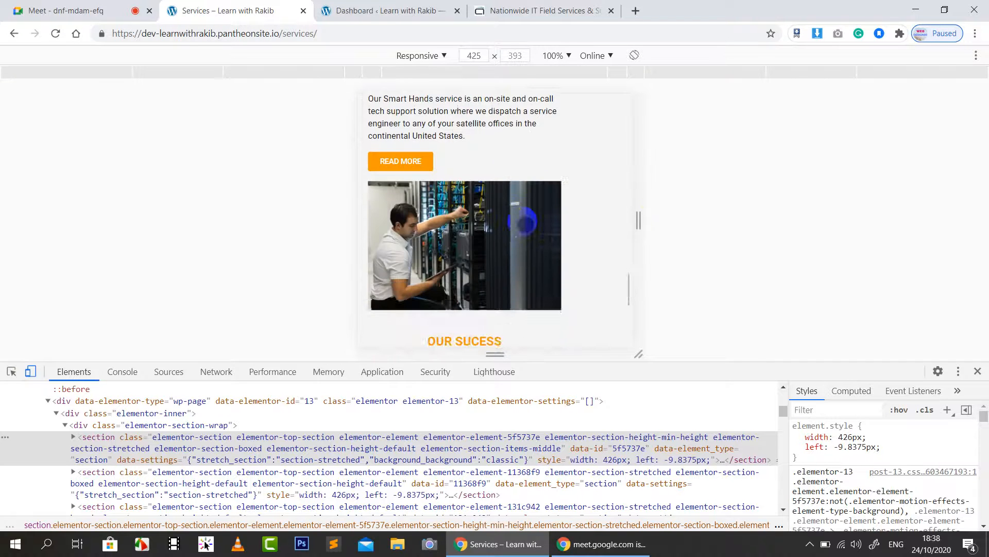
scroll(523, 220, "up", 2)
left_click(602, 234)
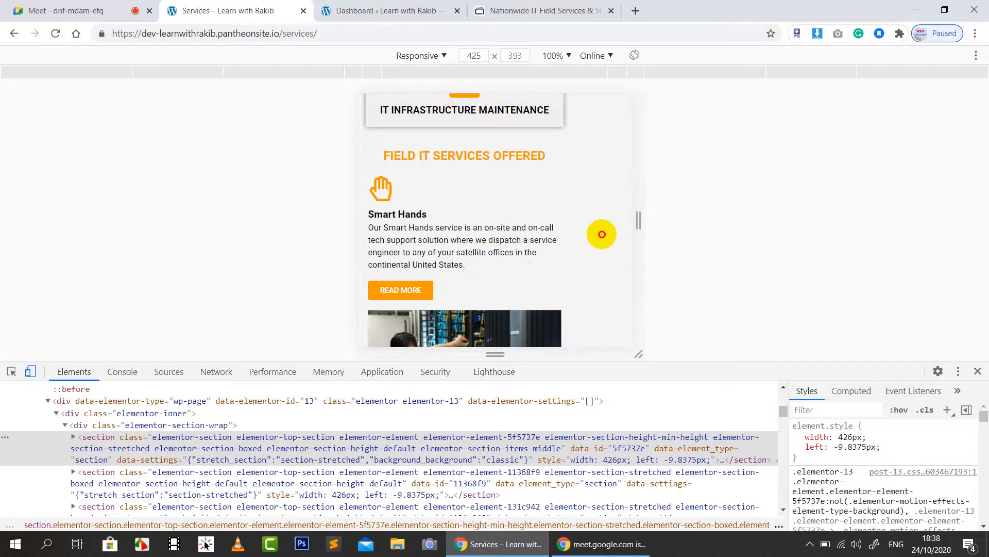
scroll(550, 250, "down", 8)
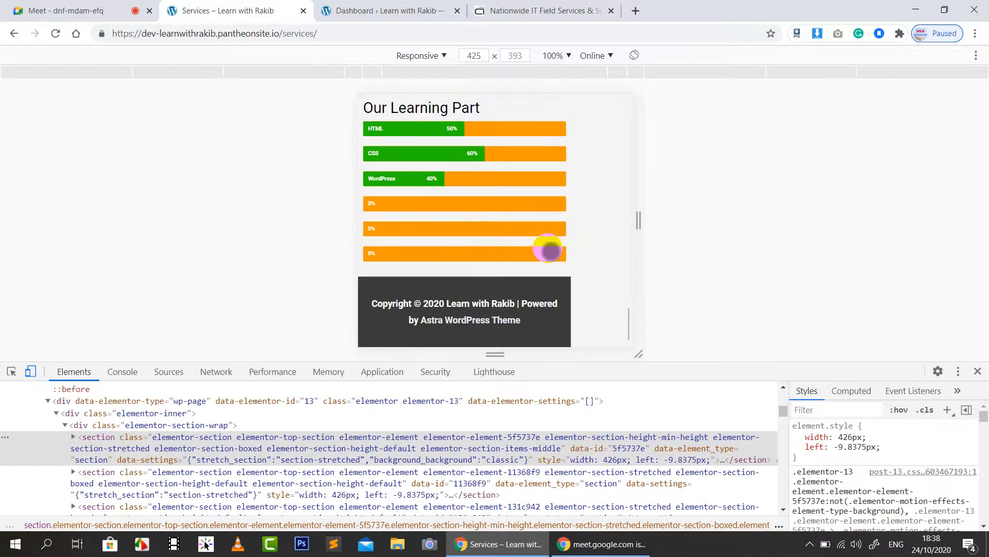
scroll(550, 250, "up", 12)
scroll(550, 250, "up", 5)
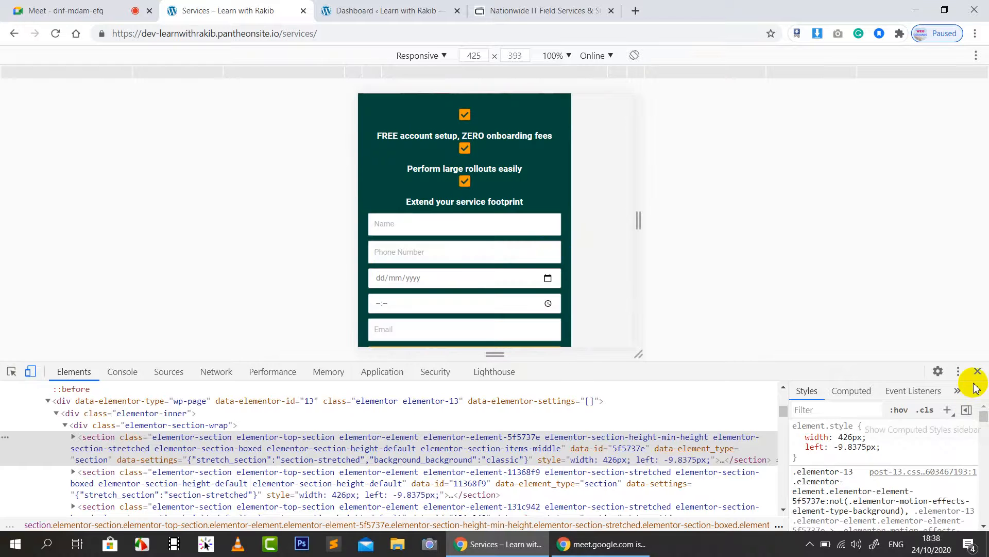
left_click(977, 372)
left_click(344, 33)
key("ctrl+c")
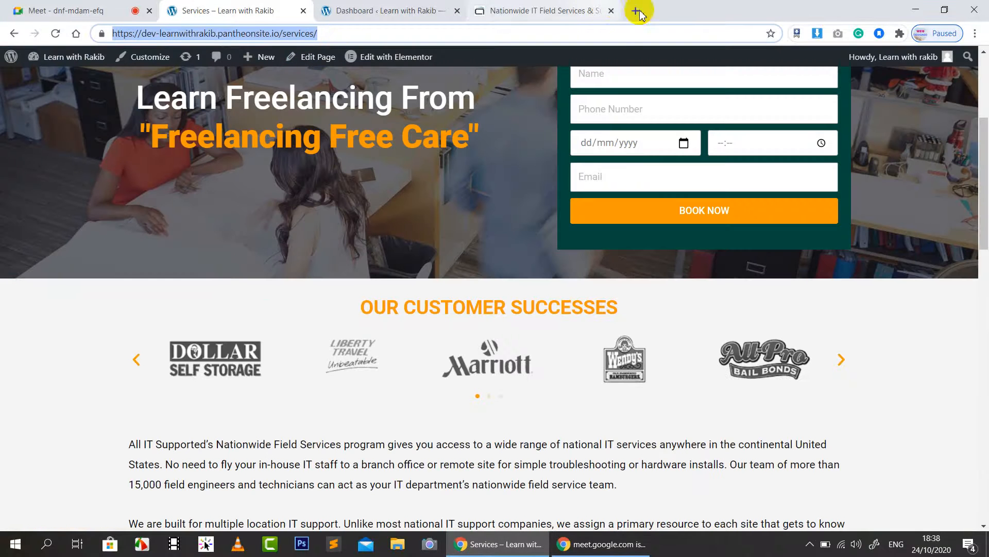
Step: Open responsivedesignchecker.com in a new tab and paste in the Services page URL
key("ctrl+t")
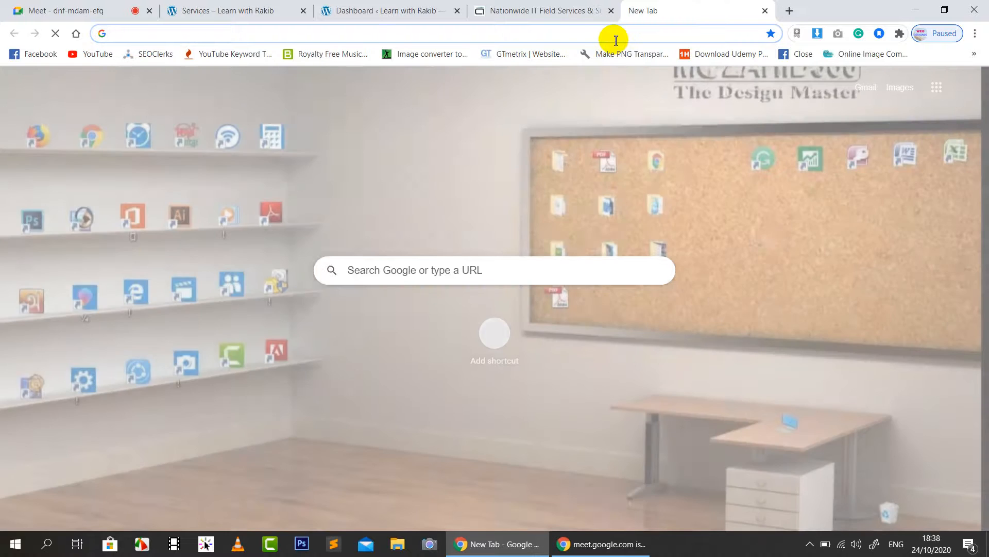
type("res")
key("Return")
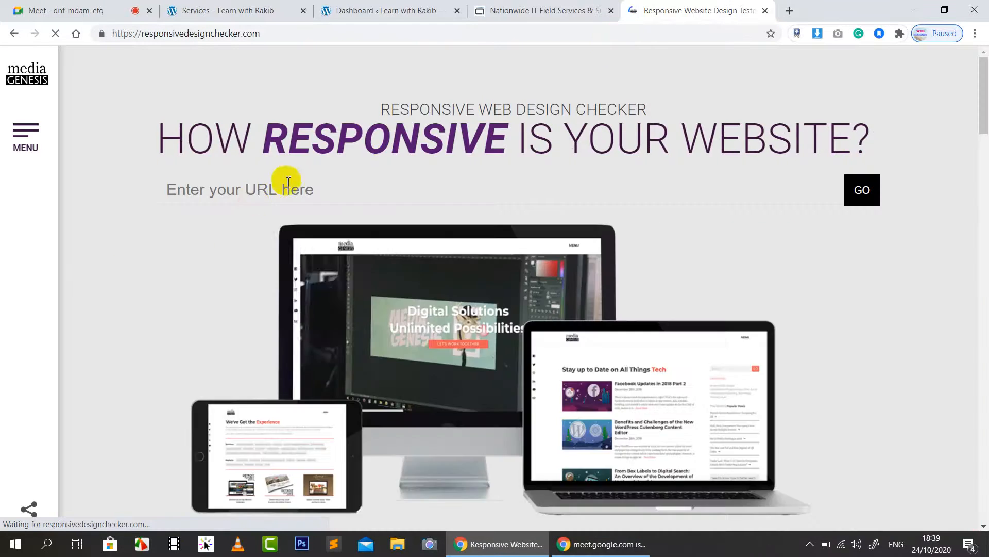
left_click(275, 195)
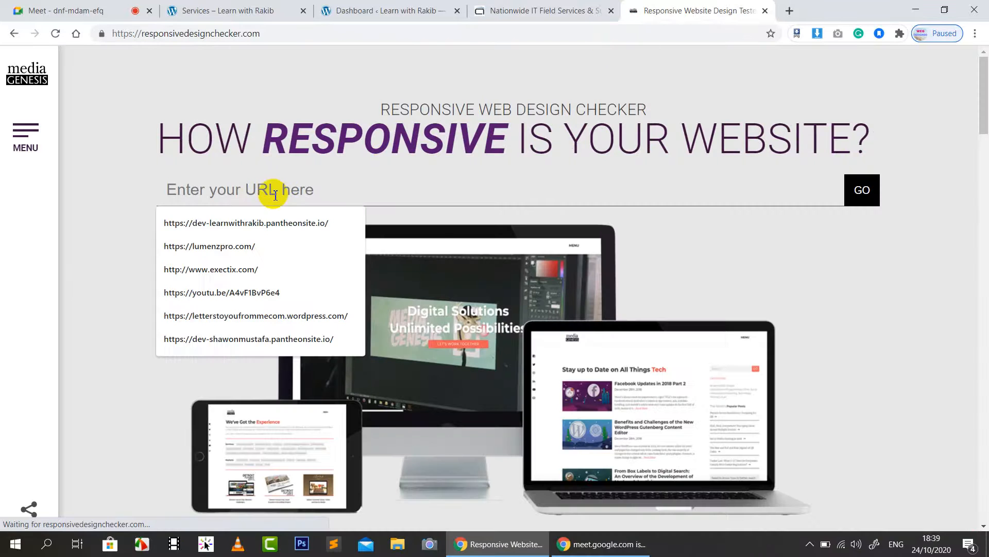
key("ctrl+v")
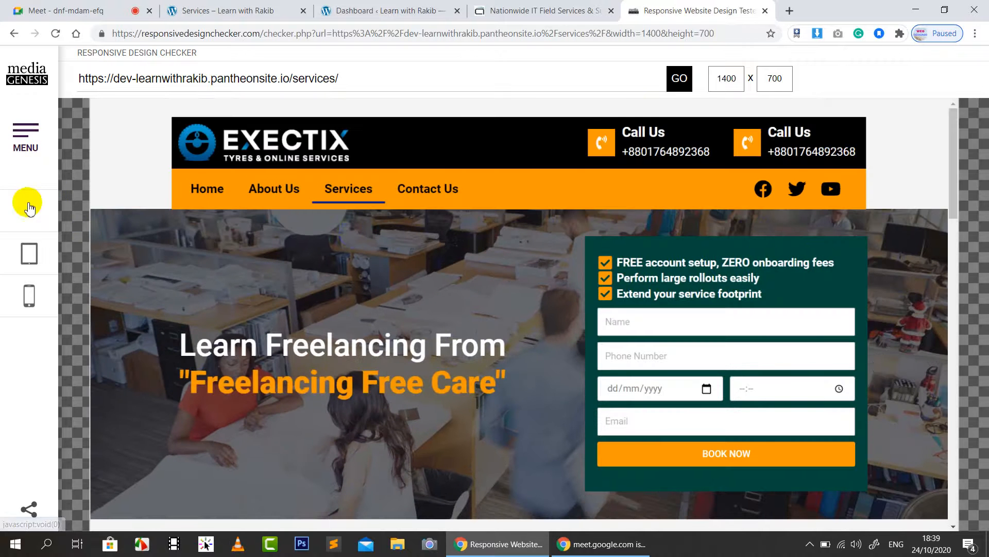
Step: Preview the page at 10" Notebook (1024x600) and iPhone 3/4/4s (320x480) sizes
left_click(29, 208)
left_click(136, 418)
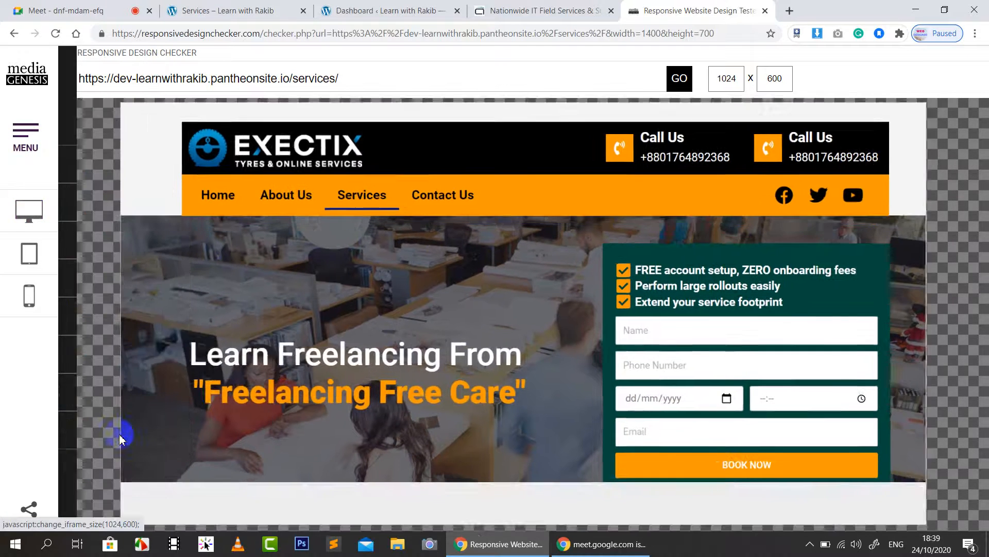
scroll(575, 323, "down", 13)
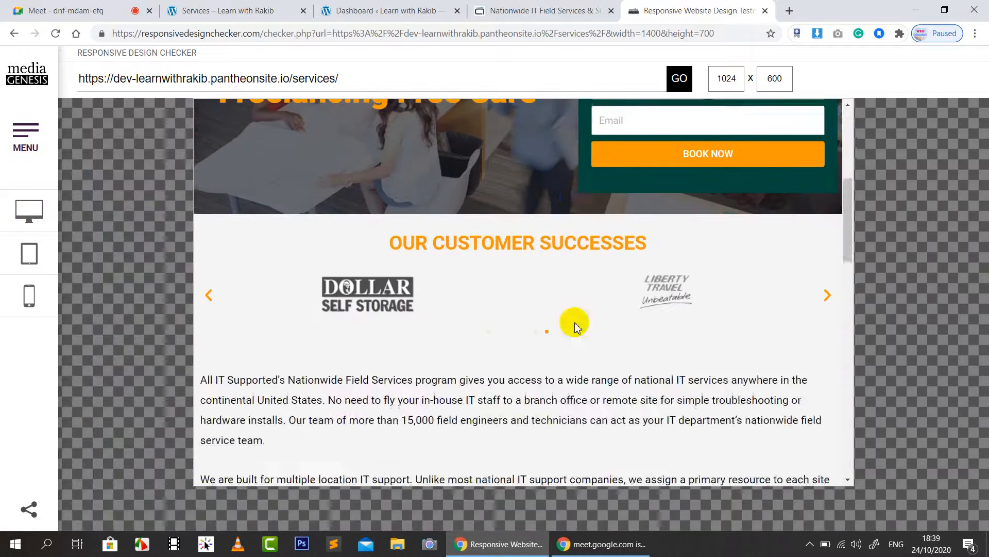
left_click(26, 290)
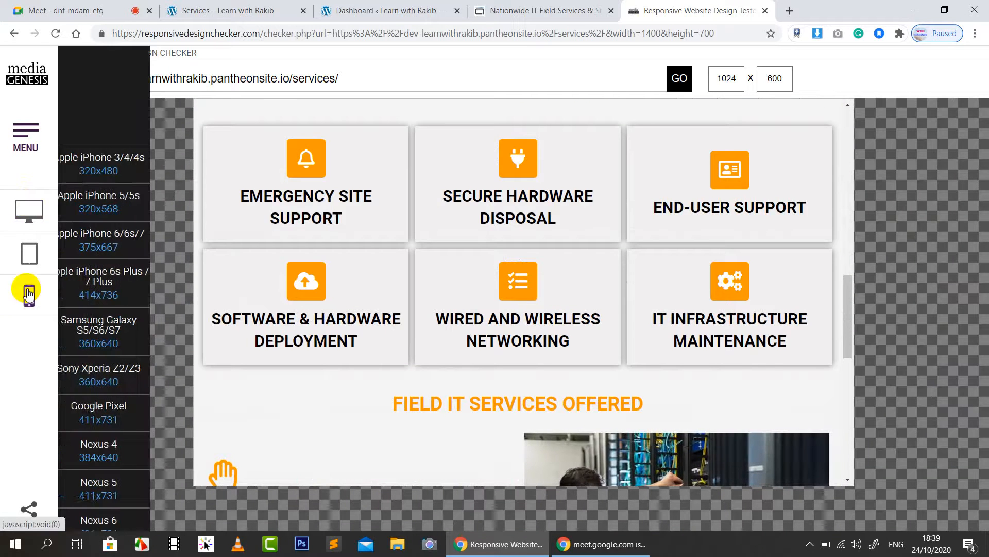
left_click(108, 172)
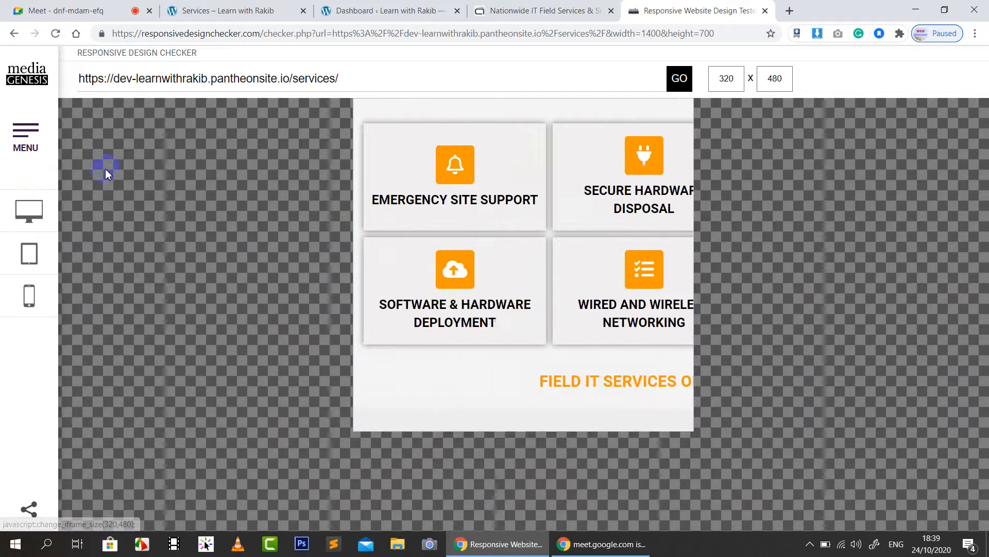
scroll(537, 206, "up", 5)
scroll(540, 212, "up", 10)
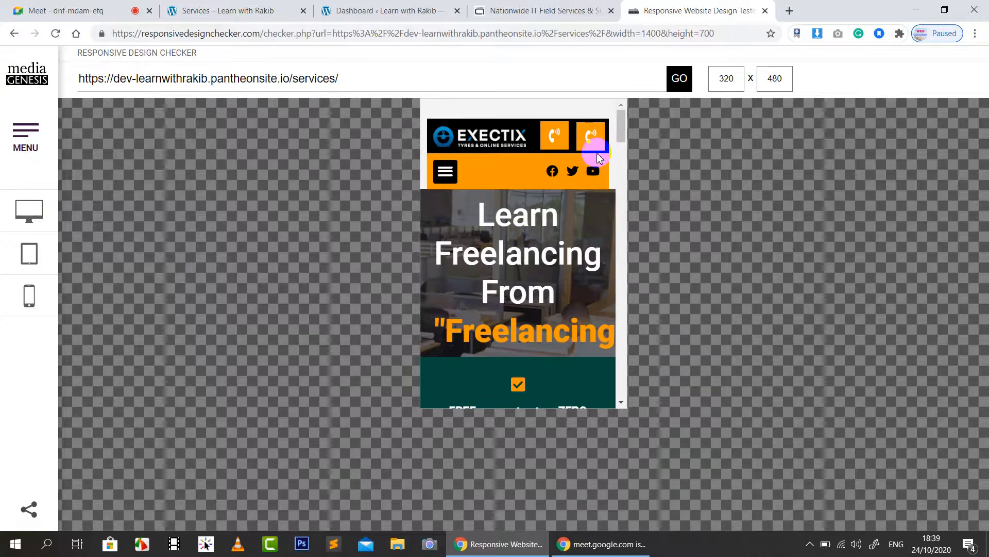
Step: Preview the page at Nexus 5 size, 411x731, and scroll through it
left_click(29, 297)
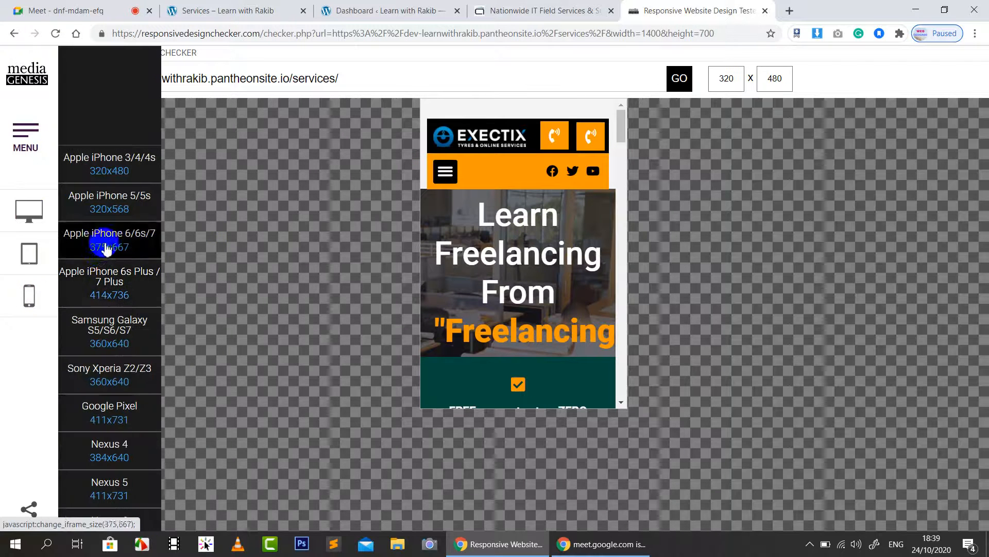
left_click(103, 500)
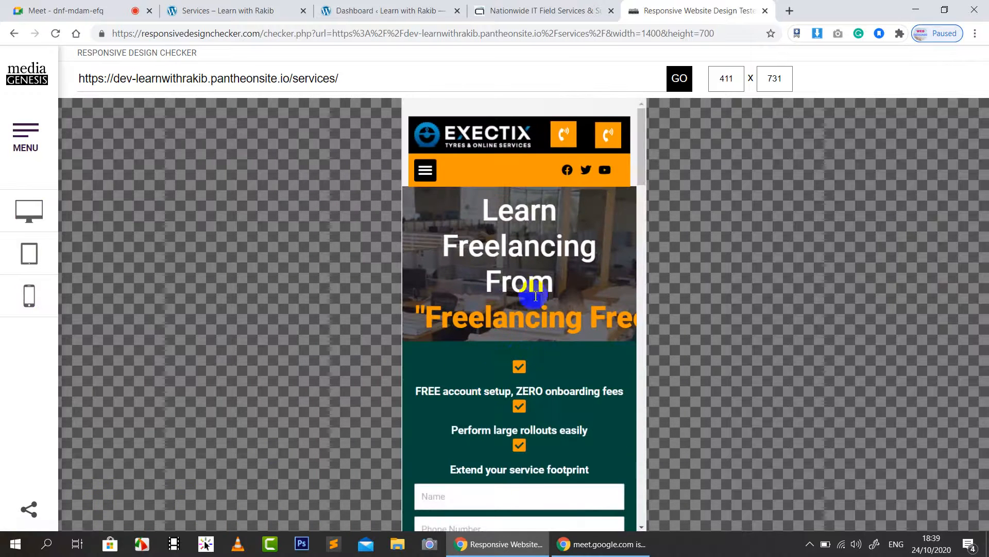
scroll(536, 295, "down", 10)
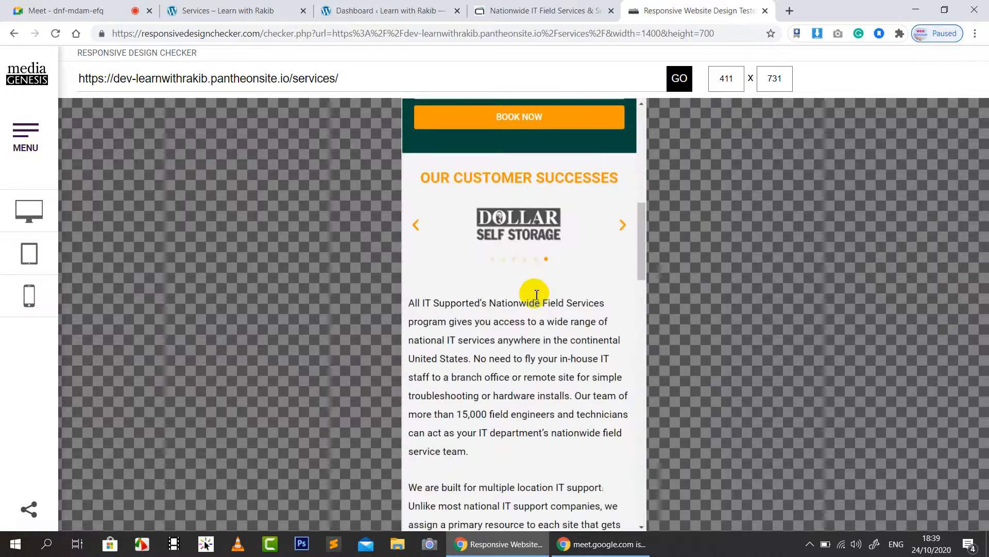
scroll(536, 295, "up", 3)
scroll(536, 291, "up", 7)
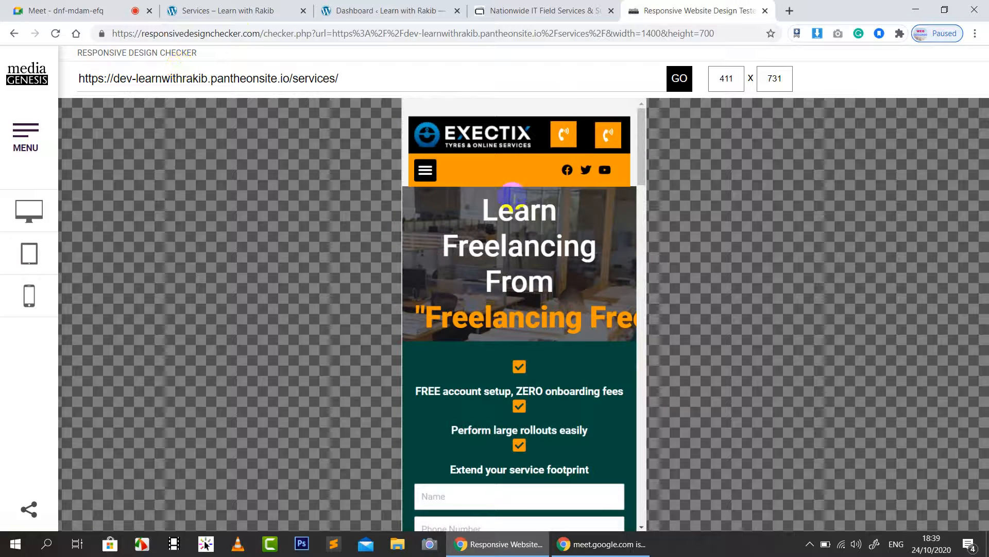
Step: Preview the page at iPad Mini size, 768x1024, then return to the Services tab
mouse_move(29, 254)
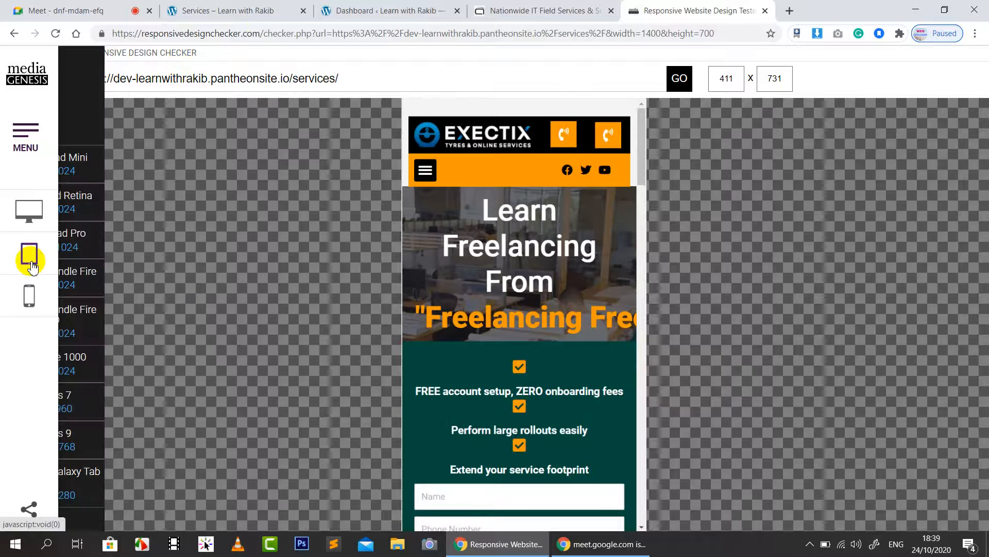
left_click(103, 183)
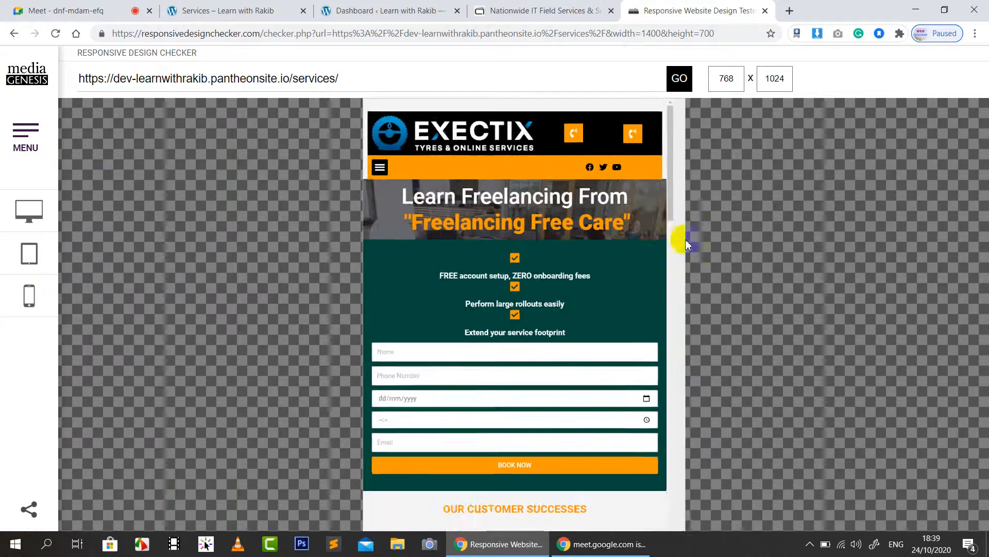
left_click(638, 359)
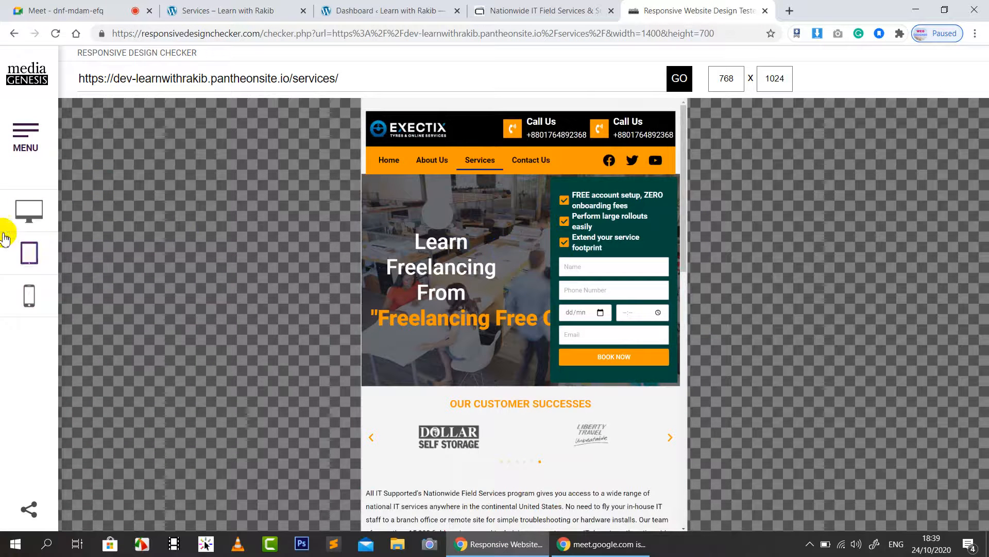
scroll(508, 233, "down", 2)
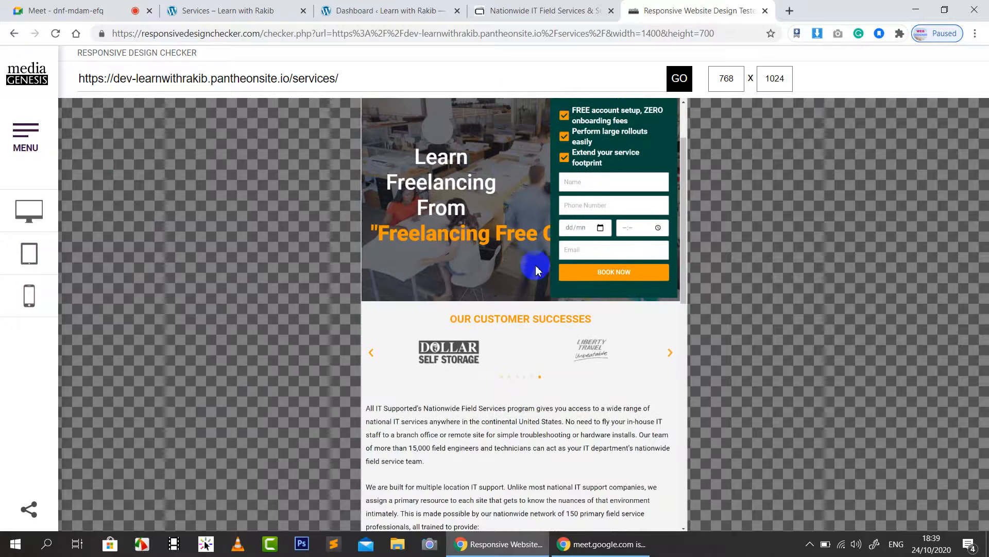
scroll(532, 265, "down", 10)
scroll(536, 268, "up", 10)
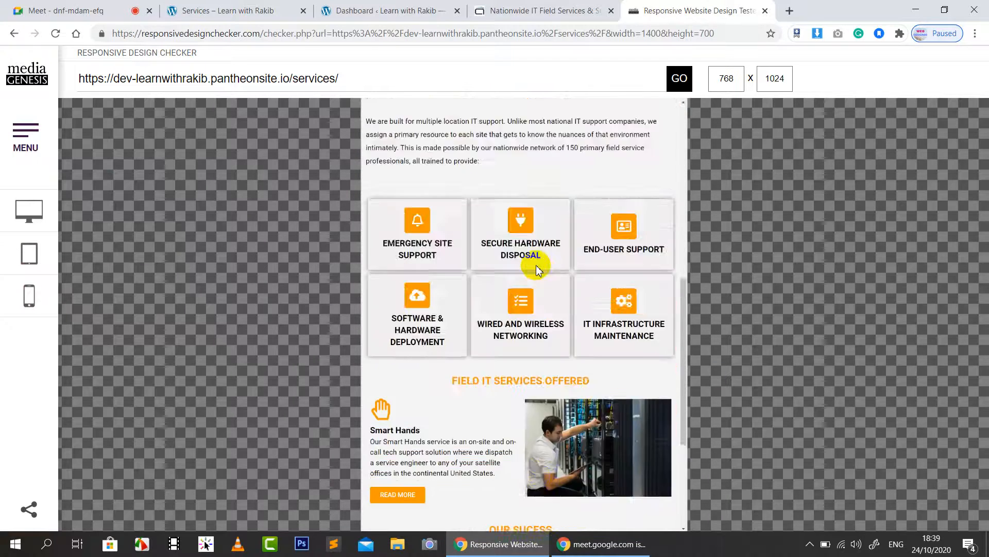
left_click(232, 10)
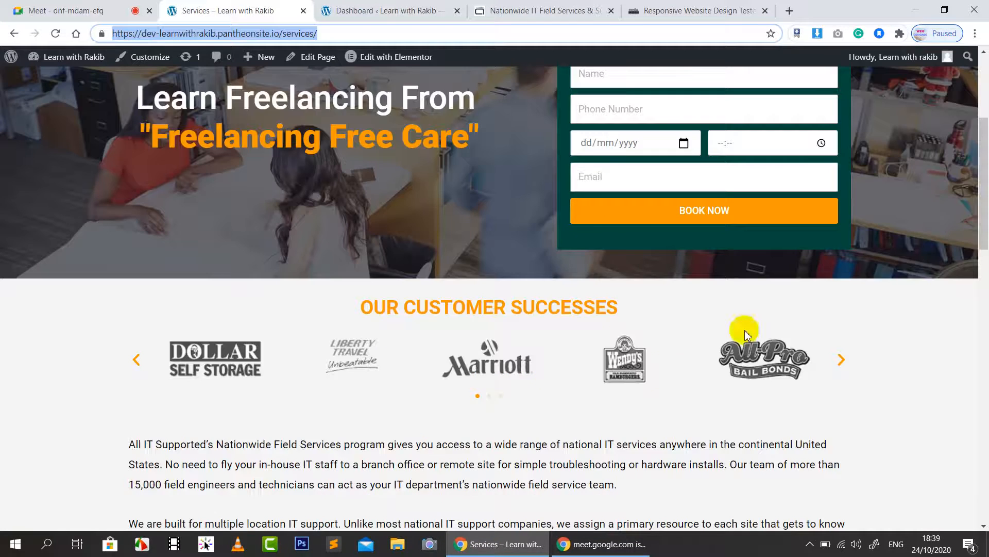
scroll(269, 164, "up", 5)
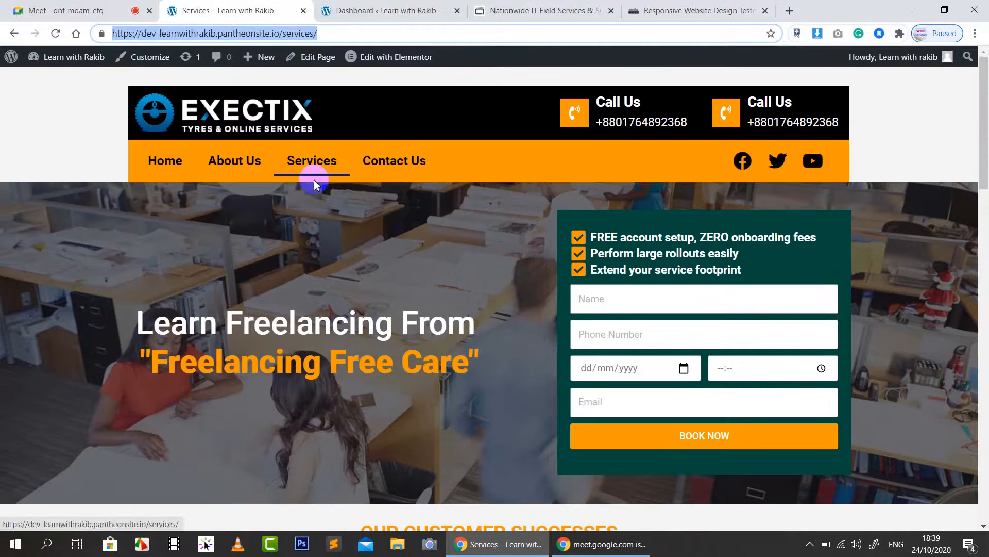
Step: Open Edit with Elementor for the Services page in a new tab and switch to it
left_click(326, 230)
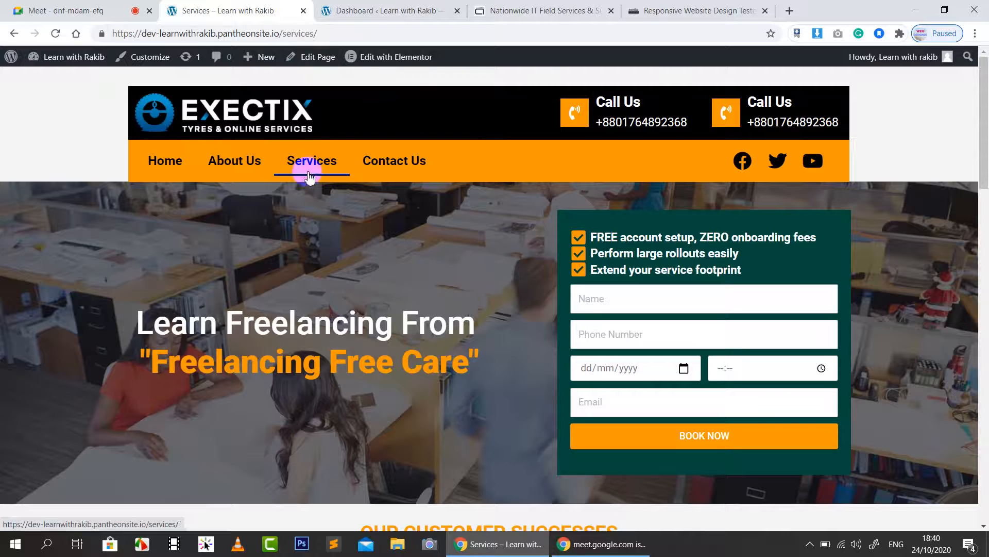
right_click(384, 58)
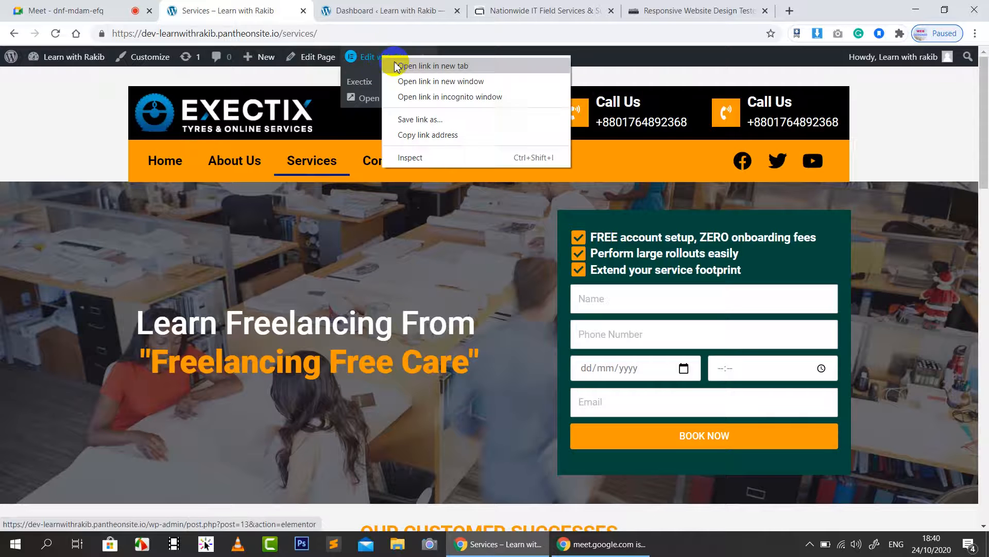
left_click(399, 66)
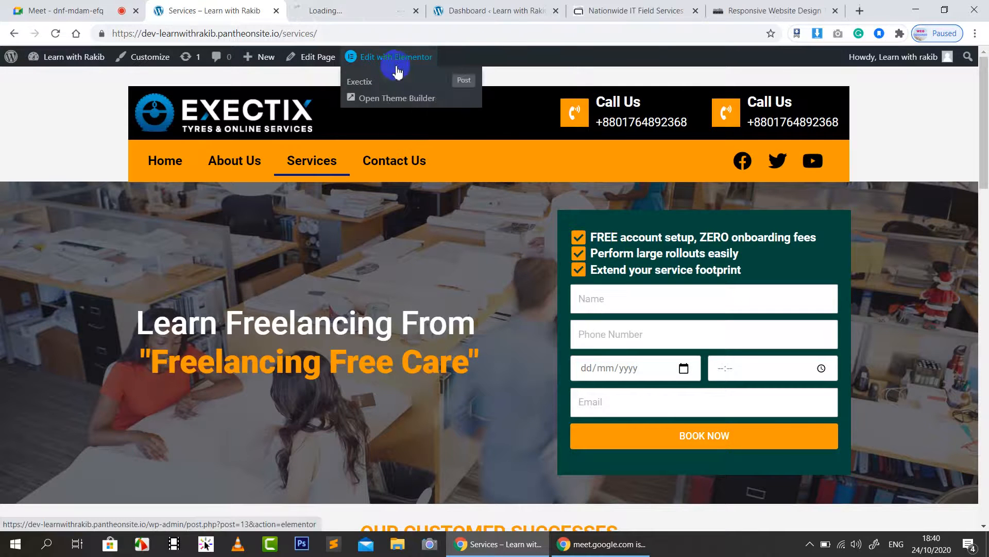
left_click(354, 11)
left_click(269, 7)
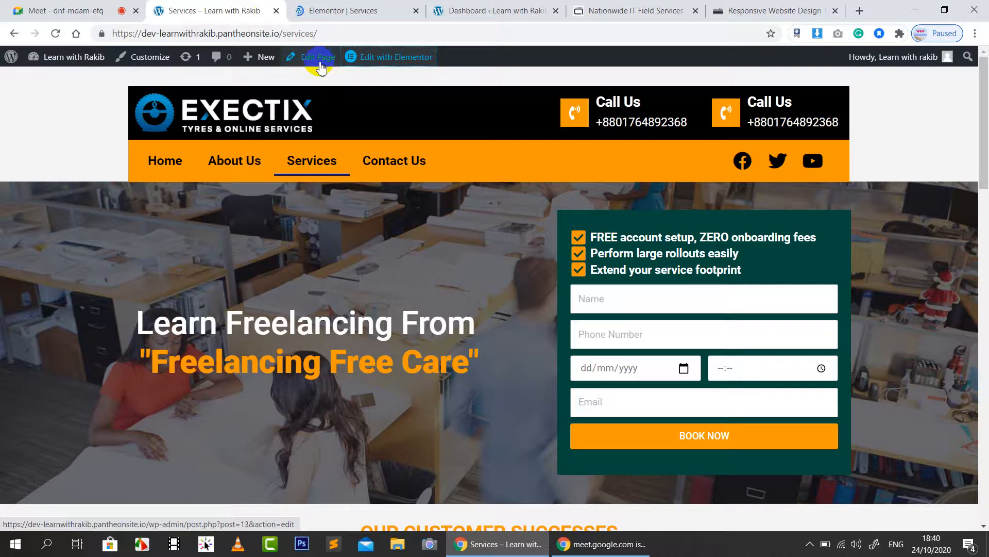
scroll(426, 277, "down", 6)
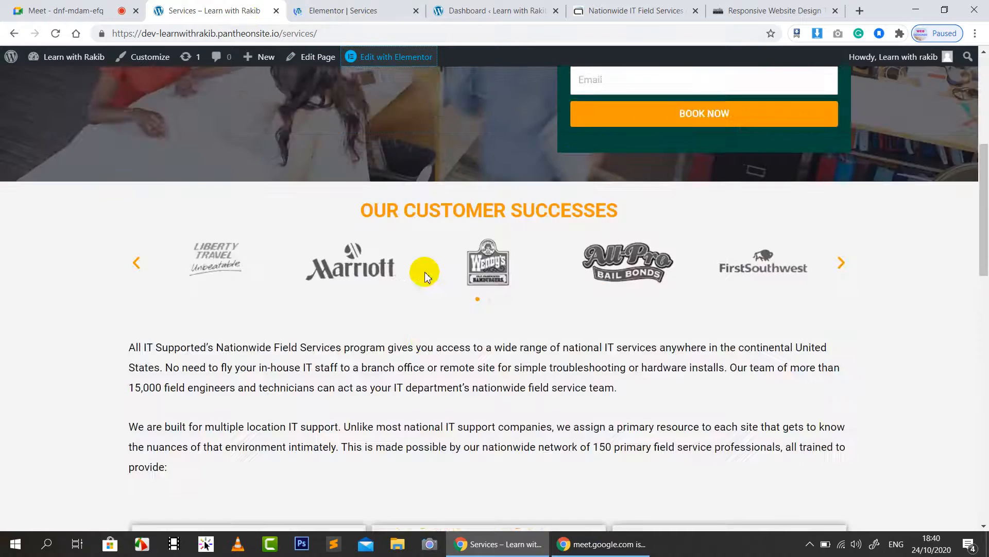
scroll(426, 277, "down", 8)
scroll(425, 276, "up", 15)
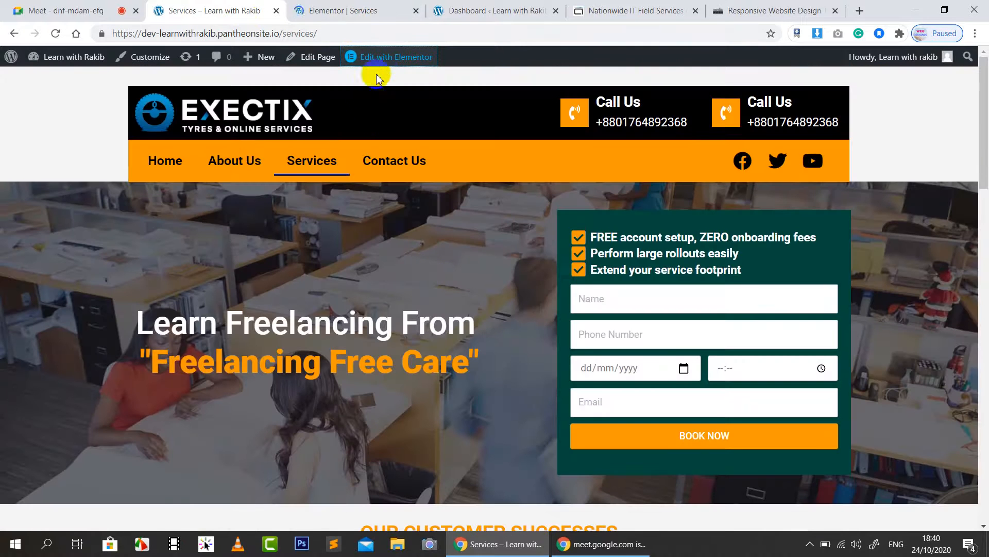
left_click(369, 17)
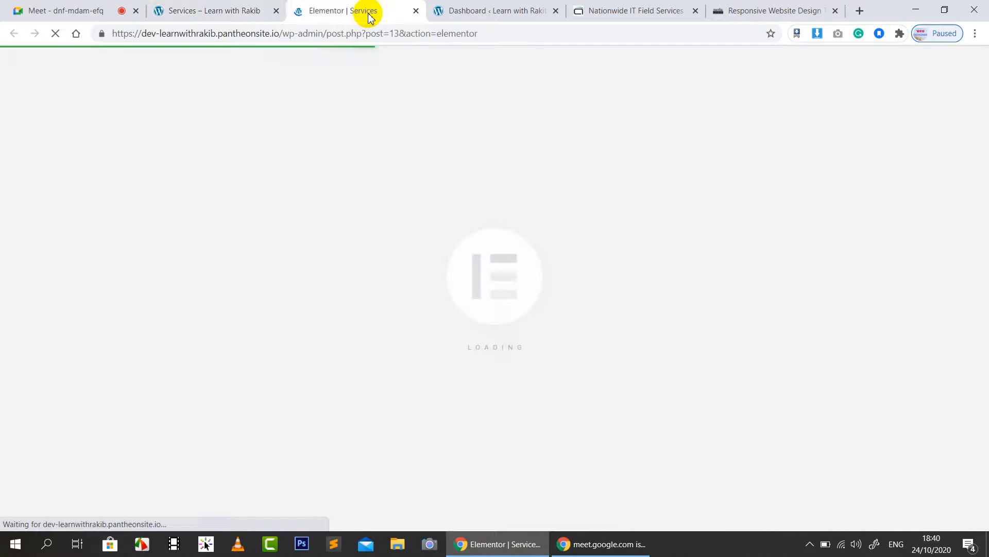
Step: Admit the waiting participant to the Meet call and check the chat and People list
left_click(111, 9)
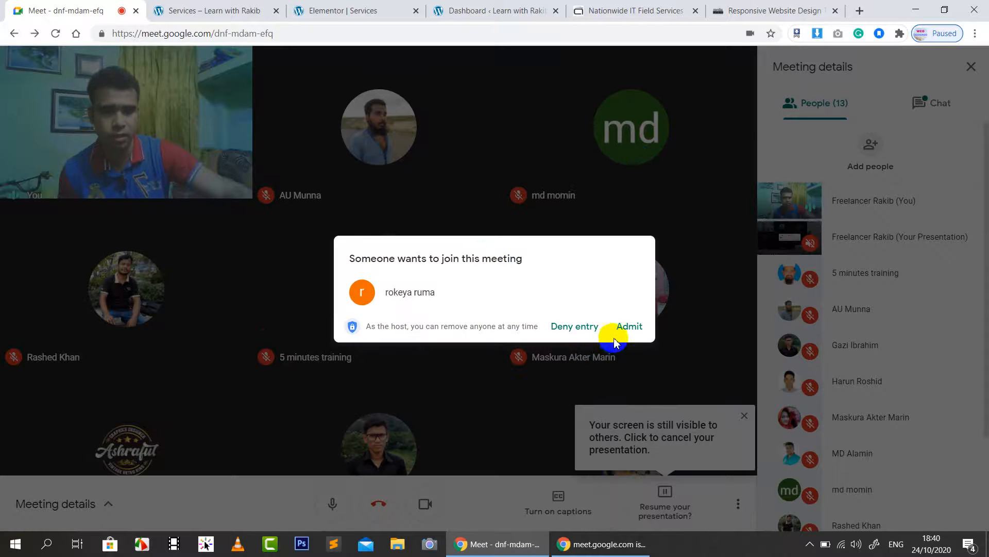
left_click(631, 328)
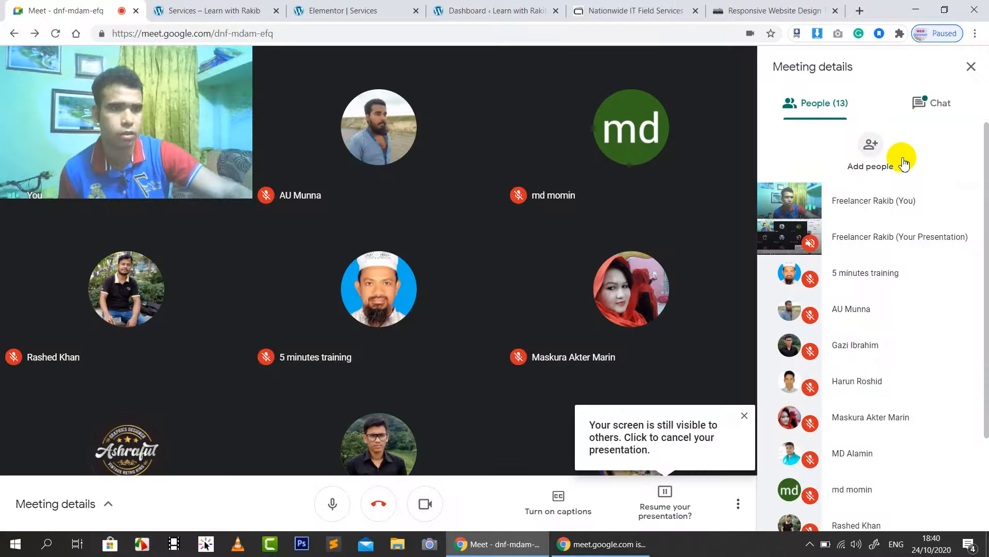
left_click(937, 119)
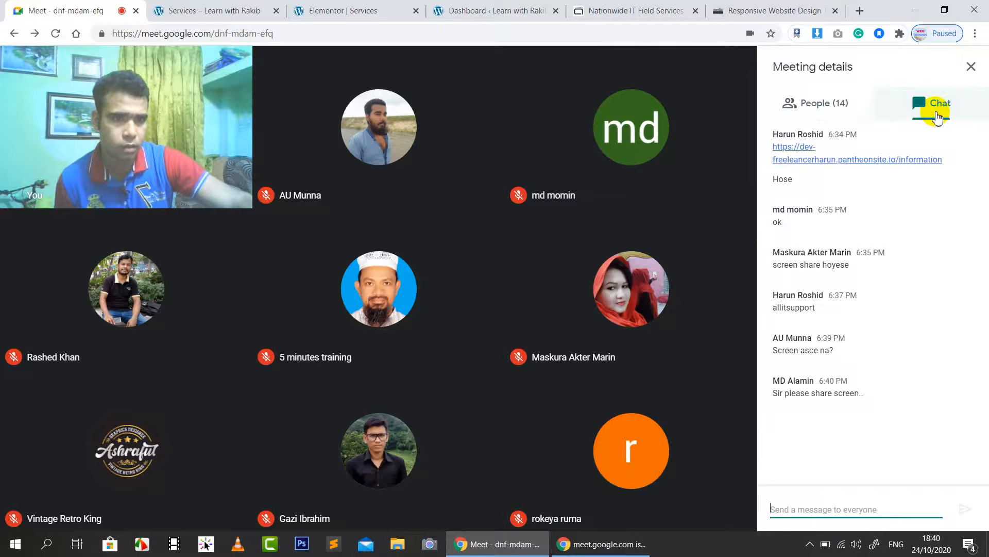
left_click(819, 103)
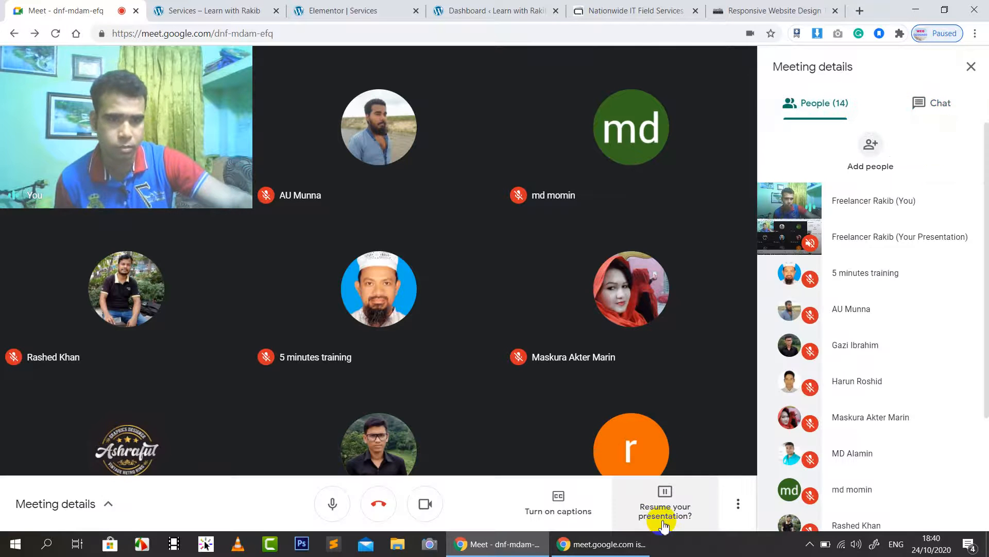
Step: Resume presenting the screen to everyone, then pin and unpin your own camera tile
left_click(677, 516)
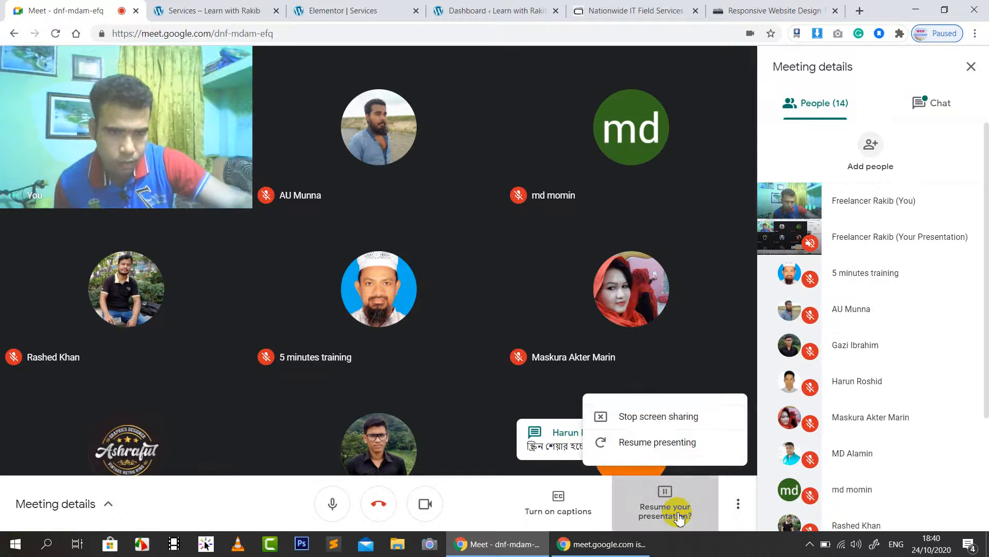
left_click(656, 443)
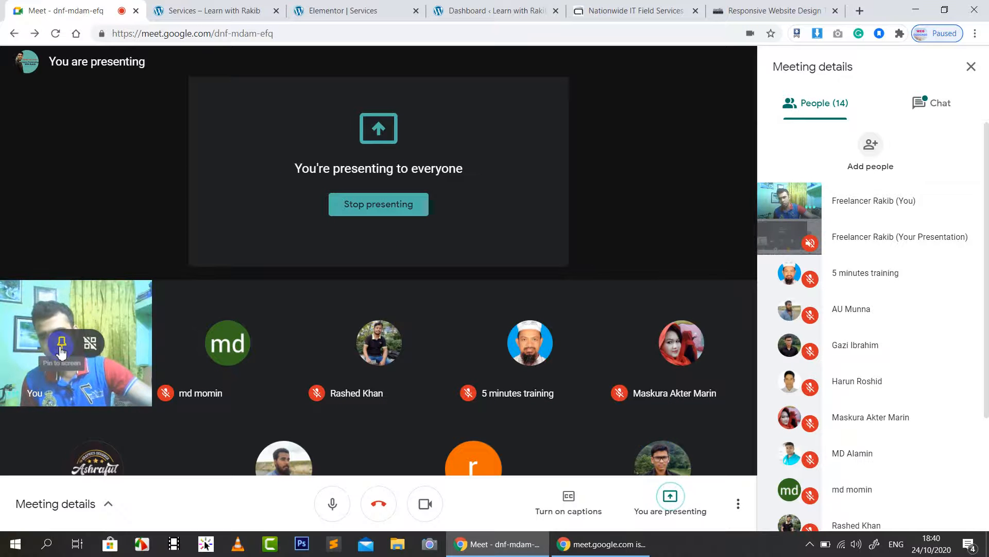
left_click(62, 353)
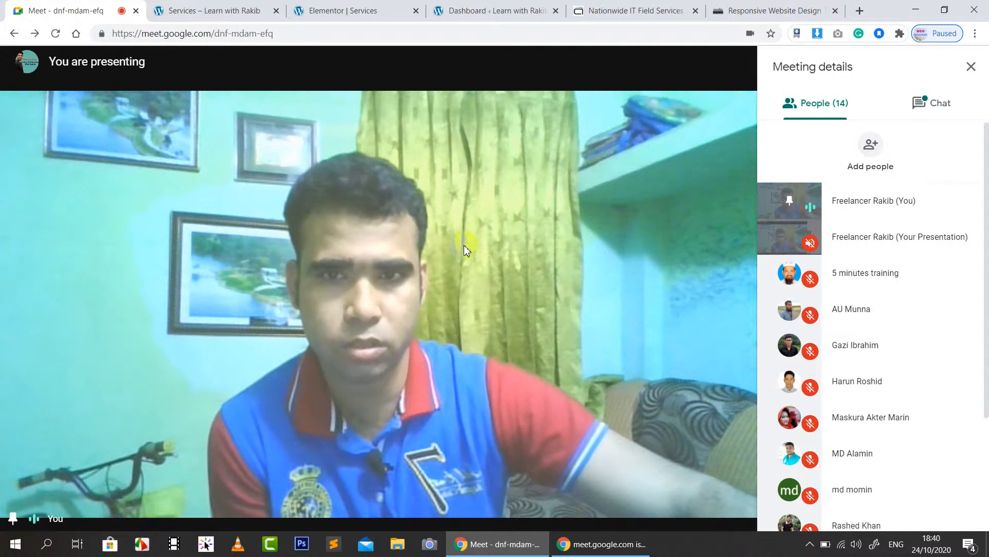
left_click(368, 309)
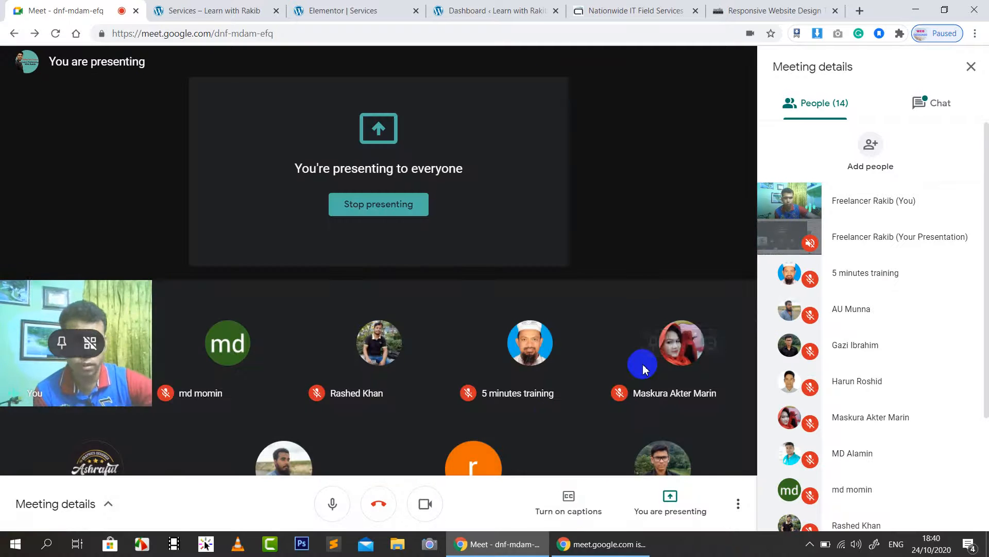
mouse_move(644, 368)
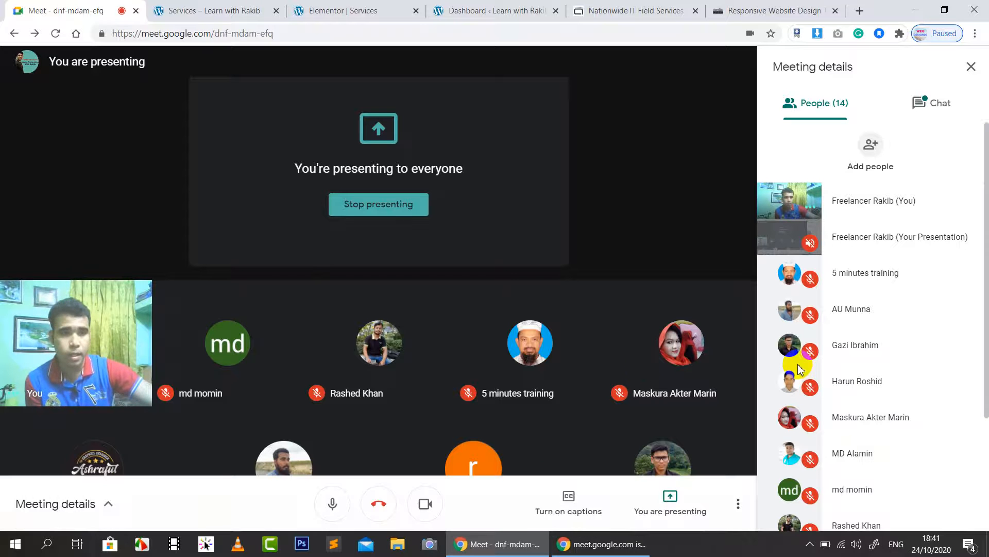
Step: Look over the open tabs, close the WordPress dashboard tab, and return to Elementor
left_click(341, 7)
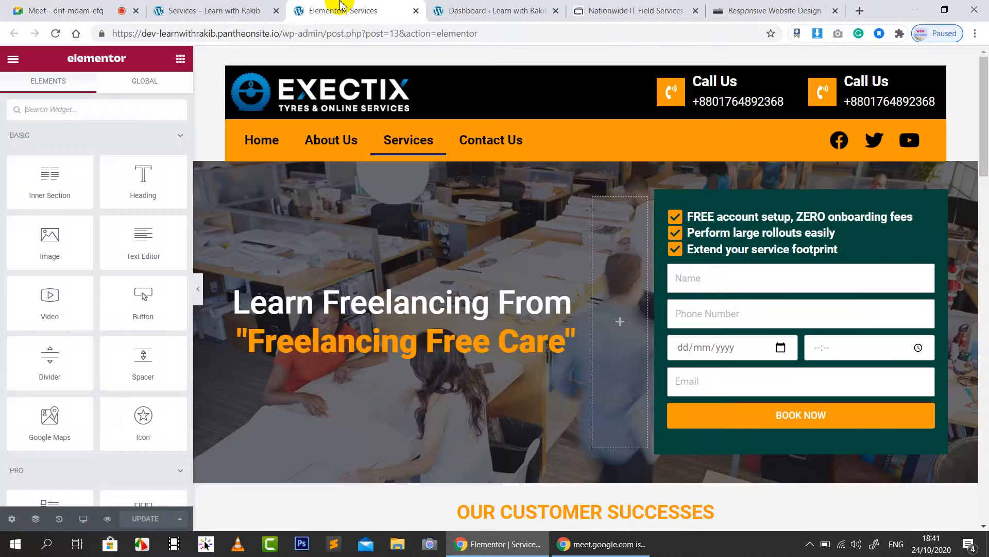
left_click(503, 6)
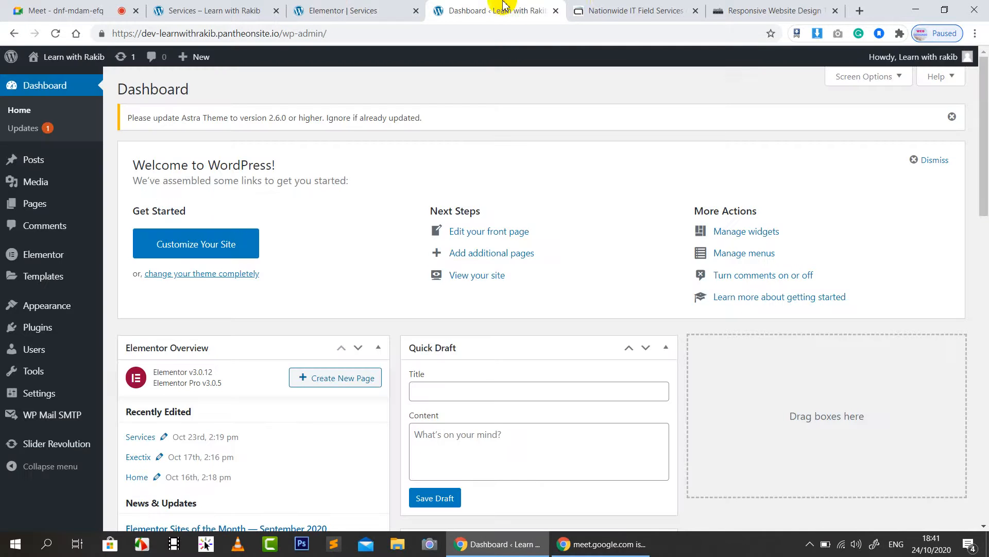
left_click(623, 9)
left_click(750, 13)
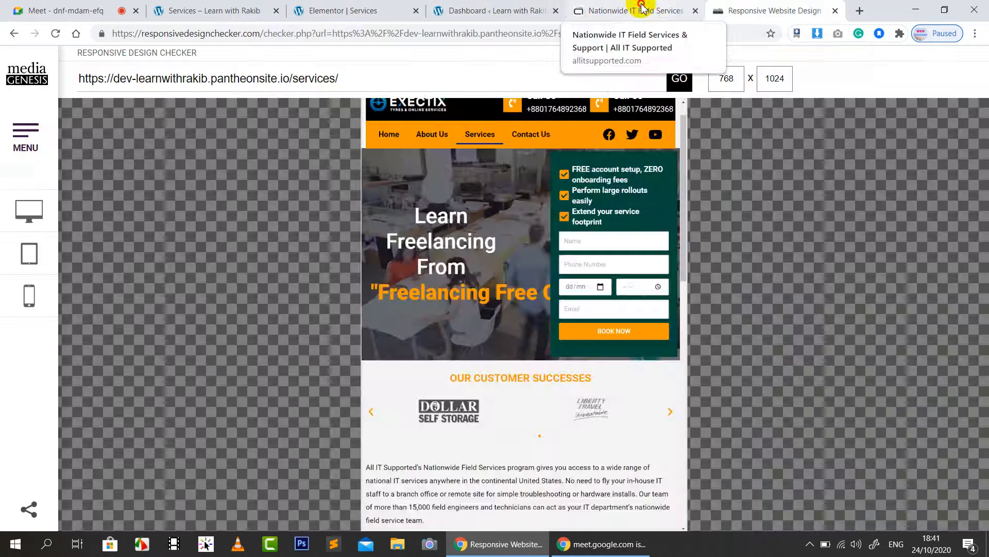
left_click(640, 10)
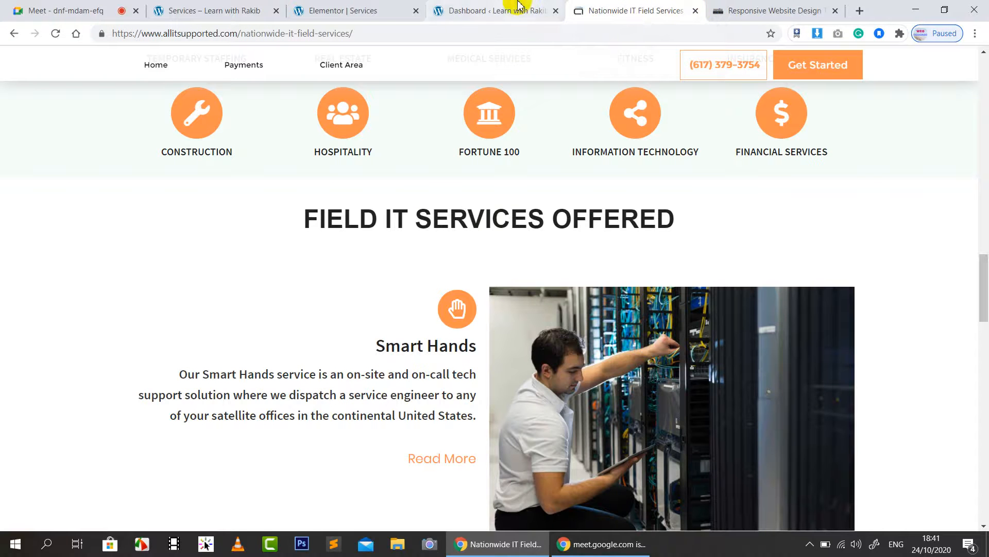
left_click(547, 11)
middle_click(452, 10)
left_click(350, 10)
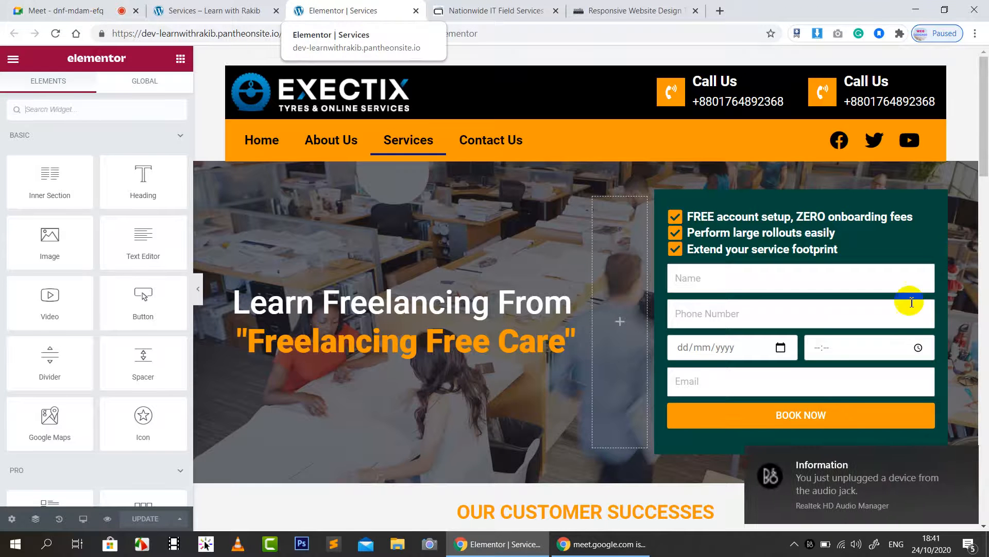
Step: Dismiss the audio device notification and admit the newly waiting participant in Meet
left_click(967, 461)
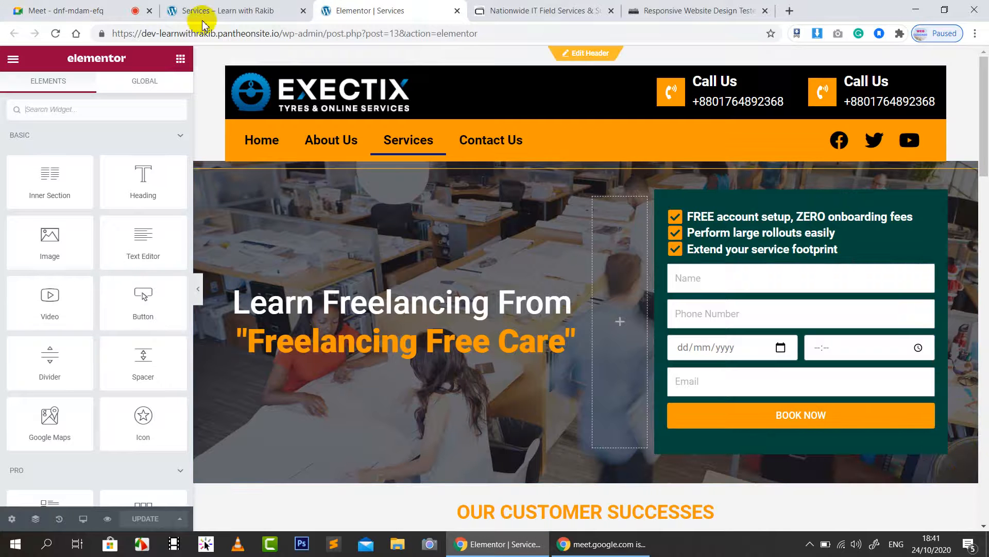
left_click(77, 11)
left_click(626, 326)
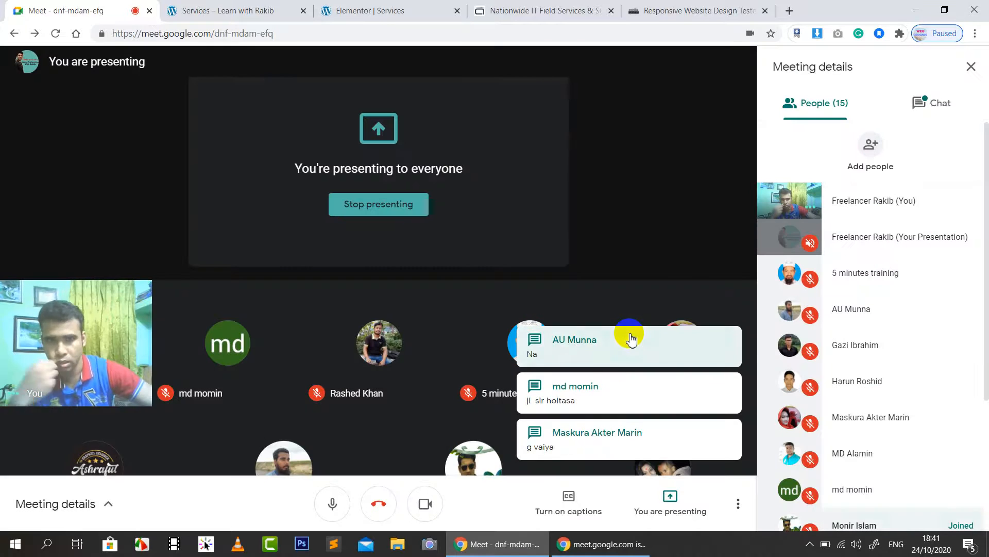
Step: Scroll through the Services page in the Elementor editor, then return to the Meet call
left_click(385, 7)
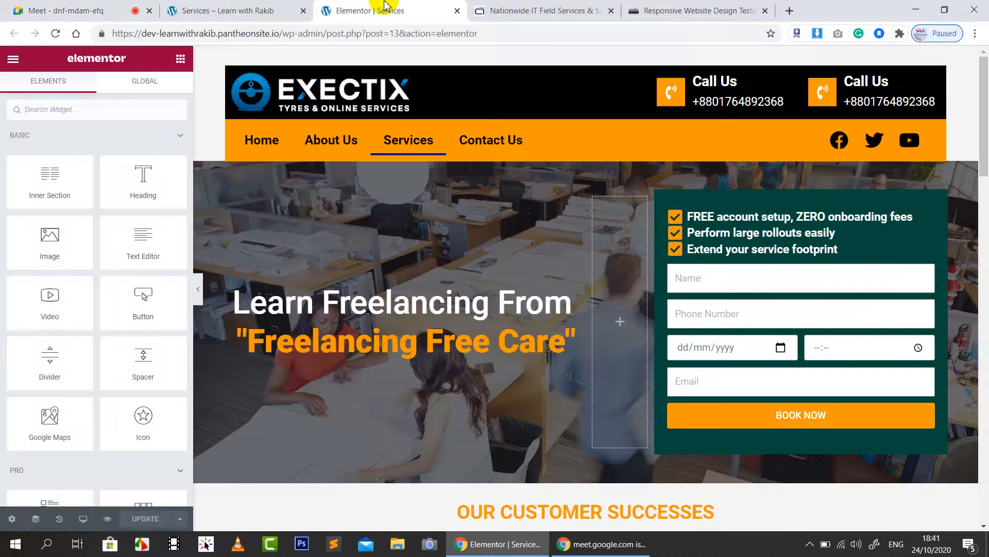
scroll(668, 338, "down", 5)
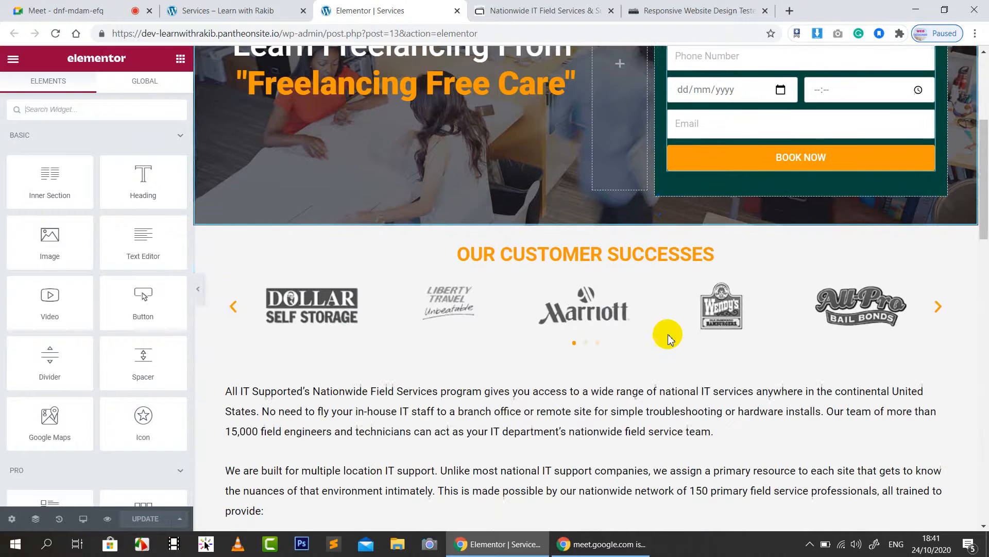
scroll(667, 336, "down", 3)
scroll(668, 336, "up", 8)
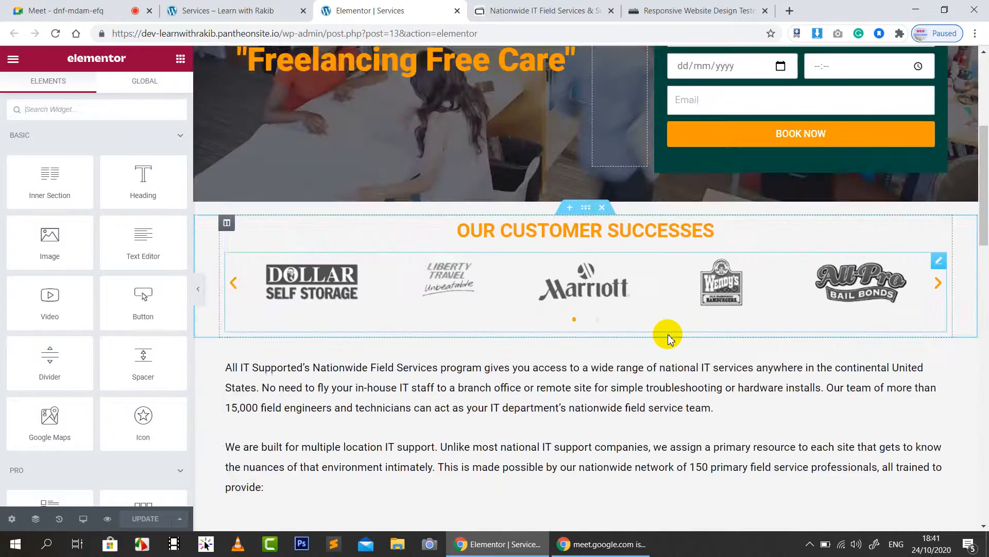
left_click(83, 7)
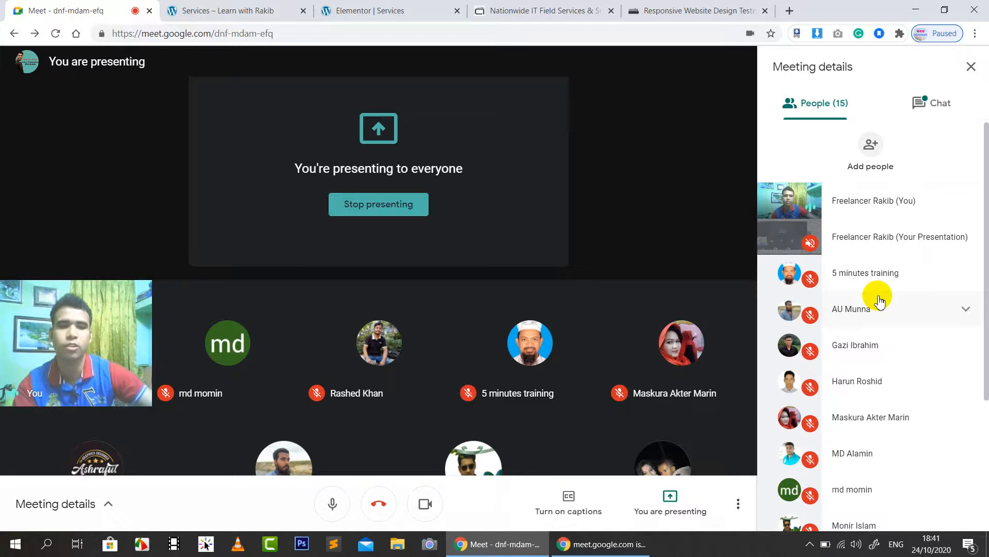
Step: Open the meeting chat, pin and unpin your own camera tile, then return to Elementor Services
mouse_move(409, 355)
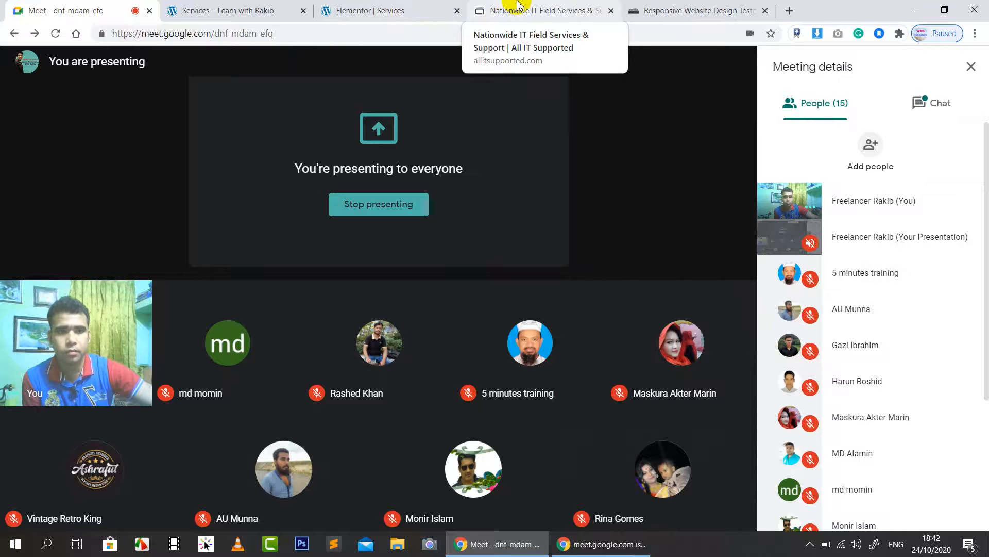
left_click(940, 105)
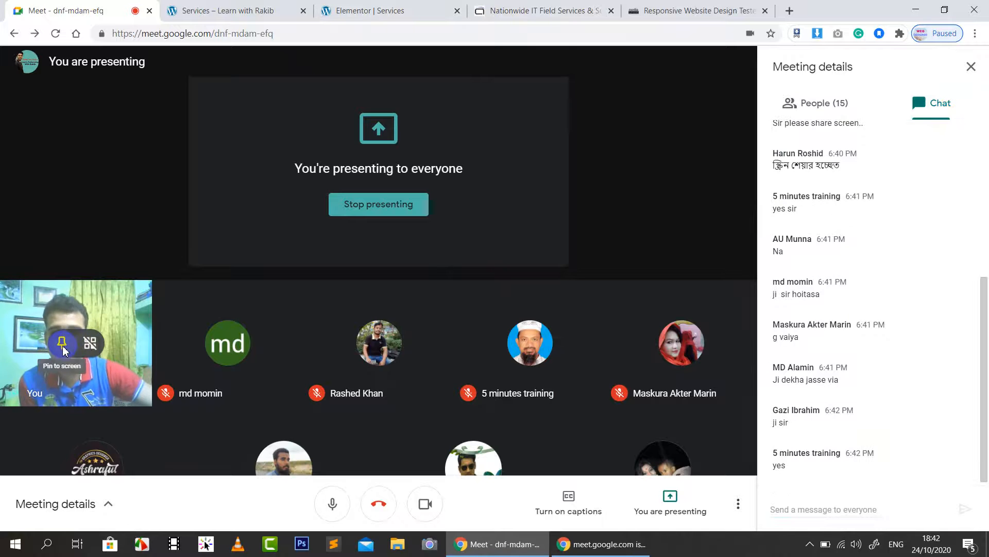
left_click(63, 346)
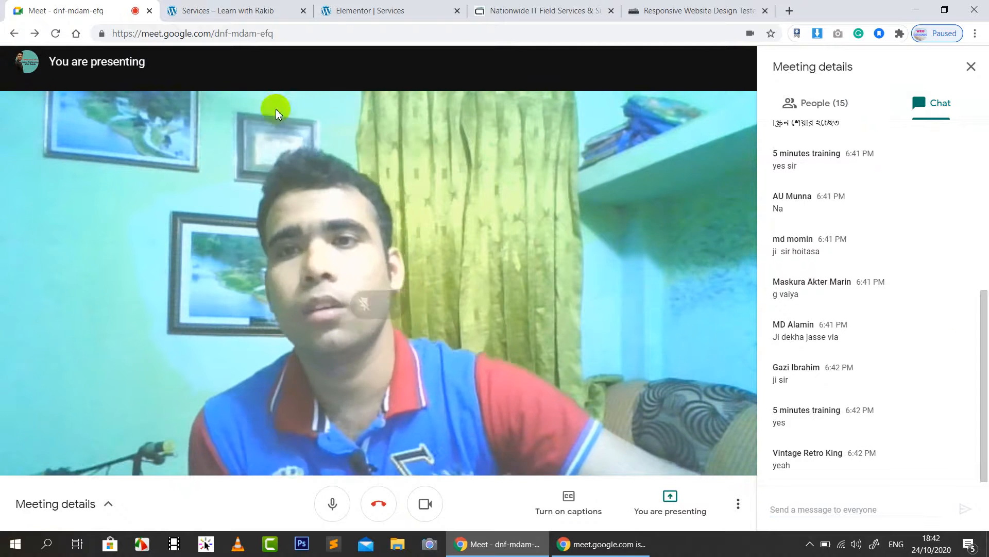
left_click(362, 308)
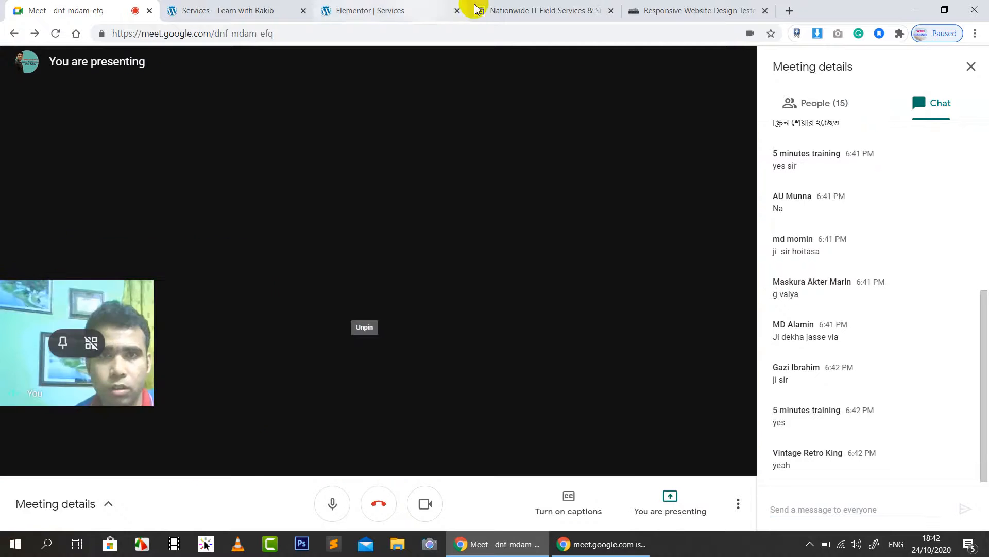
left_click(418, 7)
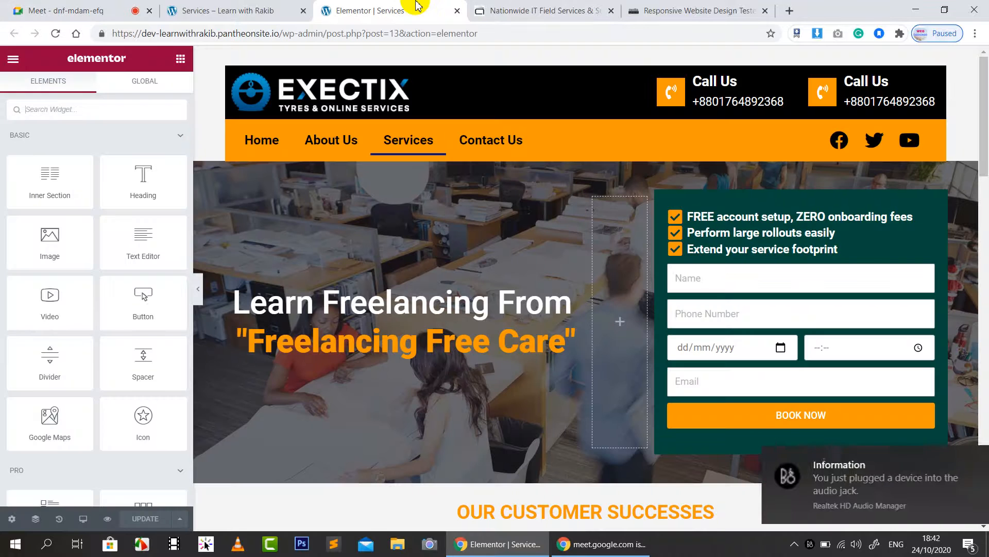
Step: Check the live Services page, then switch to its already open Elementor editor tab
left_click(233, 7)
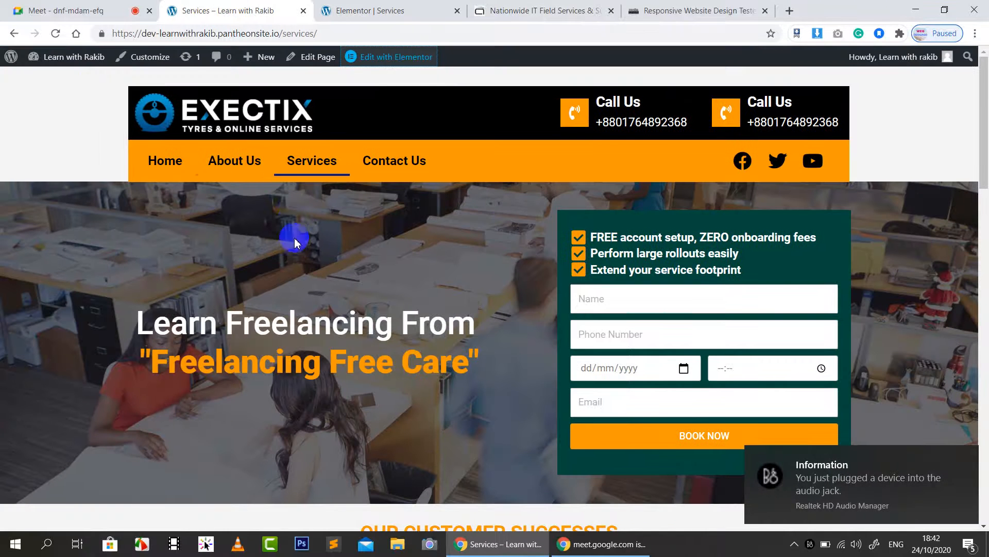
scroll(309, 260, "down", 1)
scroll(209, 283, "up", 1)
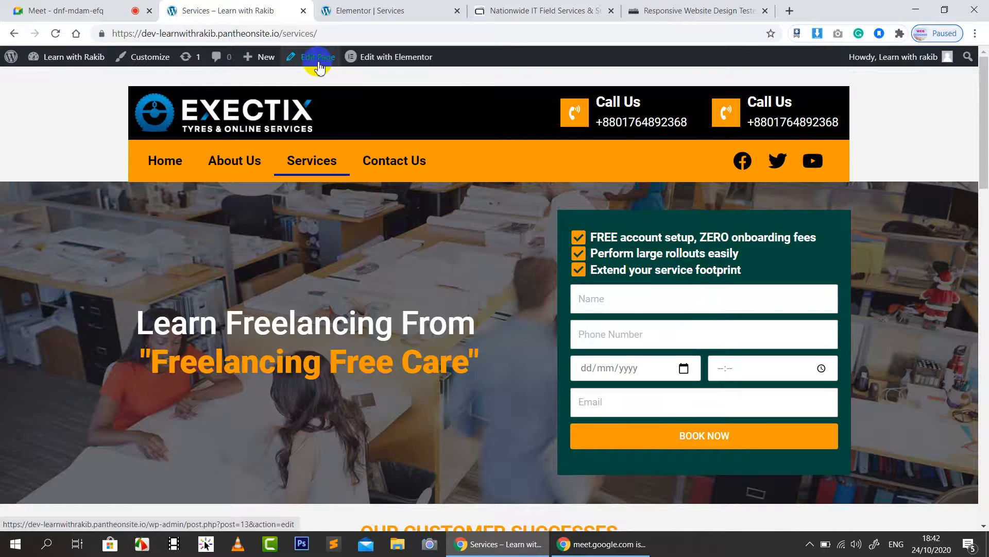
left_click(388, 58)
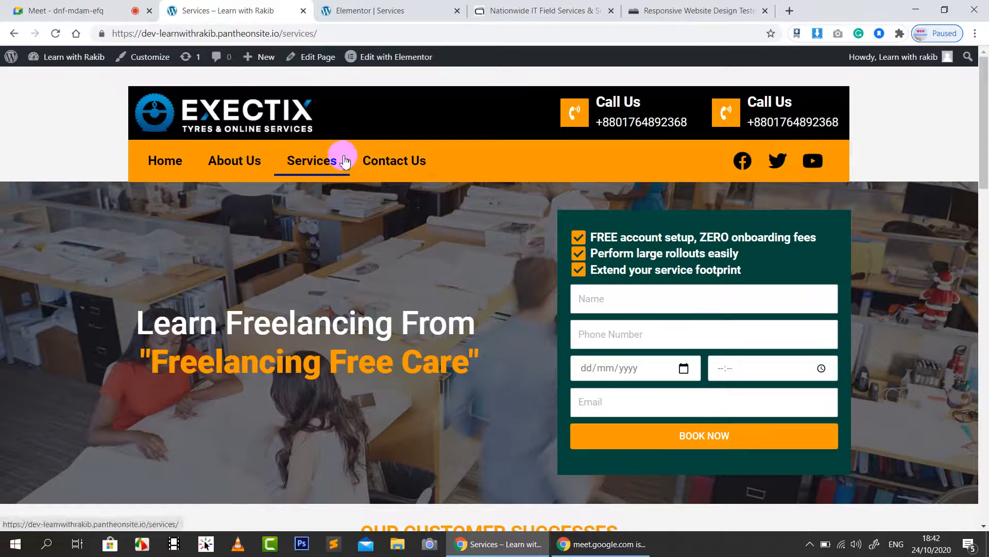
right_click(392, 65)
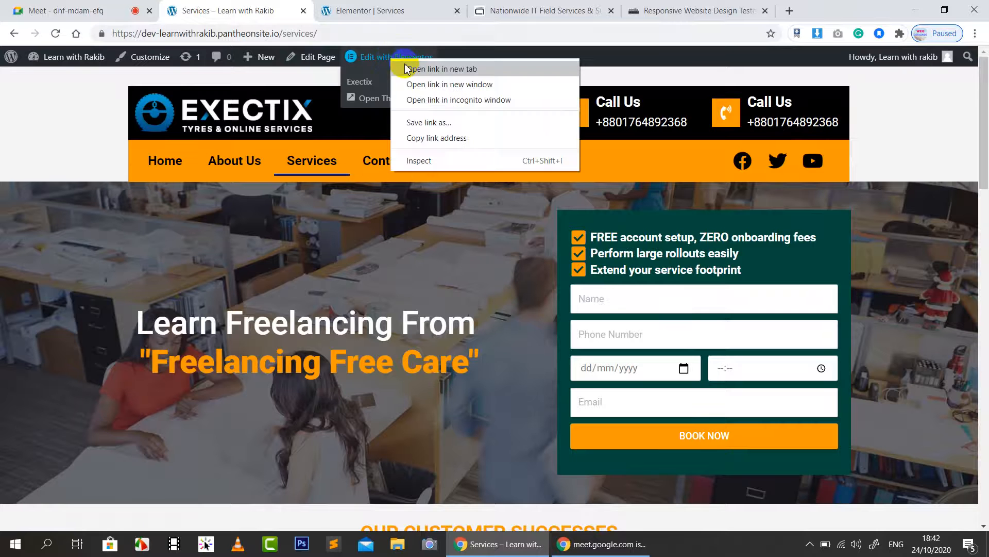
left_click(382, 10)
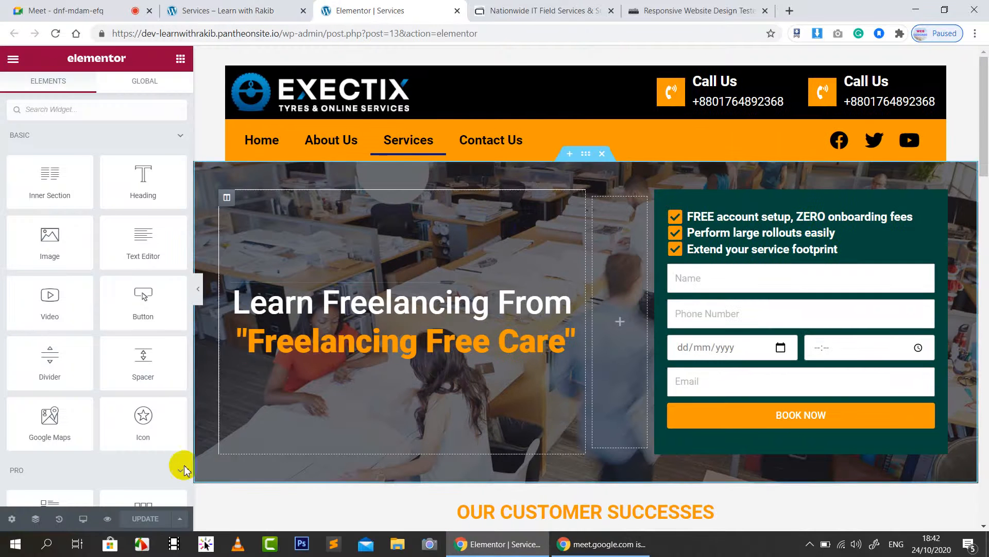
Step: Preview the page at tablet width and start changing the form column's width
left_click(83, 520)
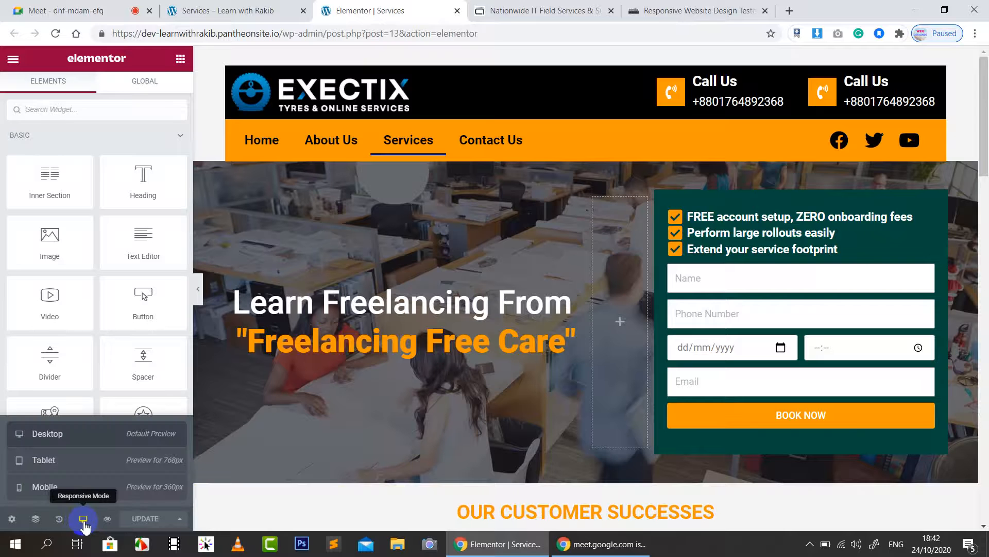
left_click(44, 460)
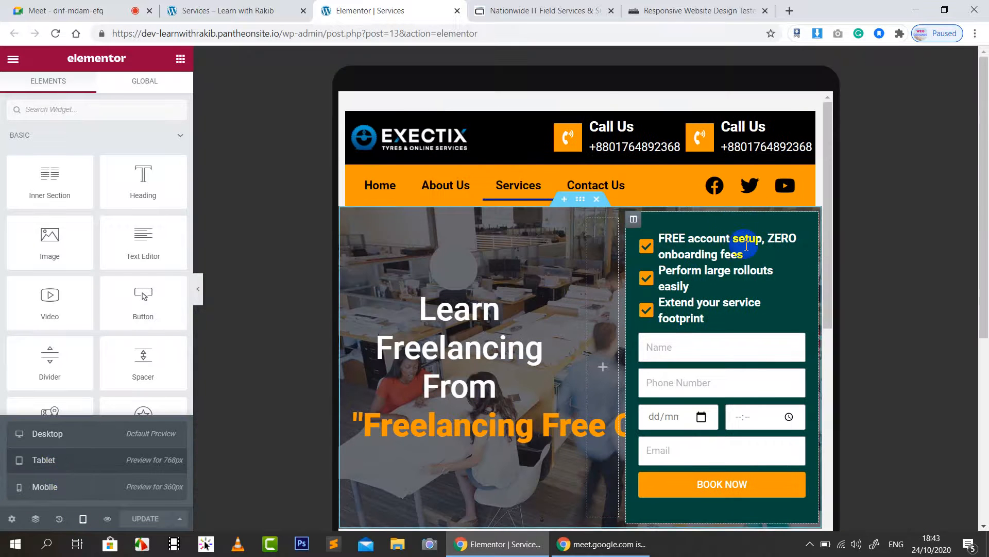
scroll(719, 298, "down", 1)
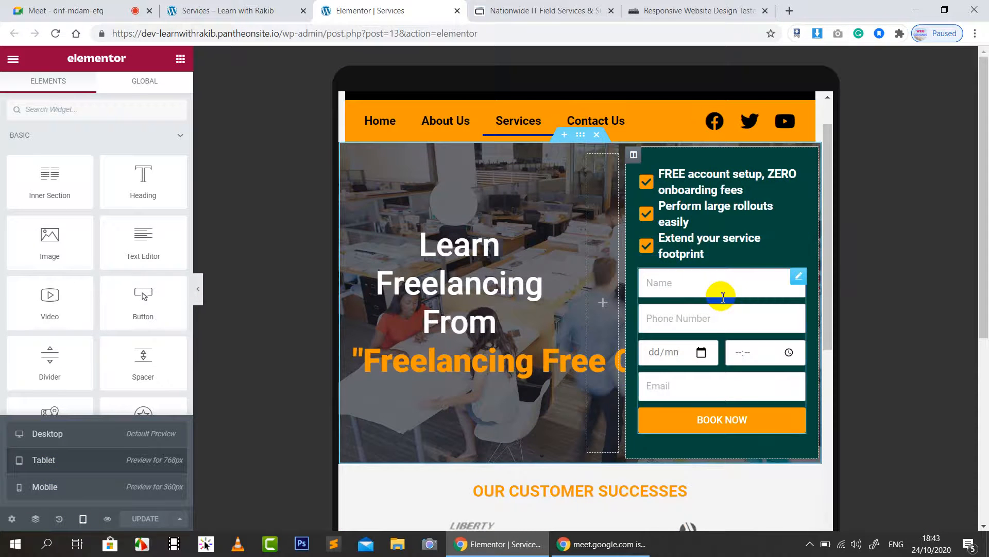
scroll(723, 298, "up", 1)
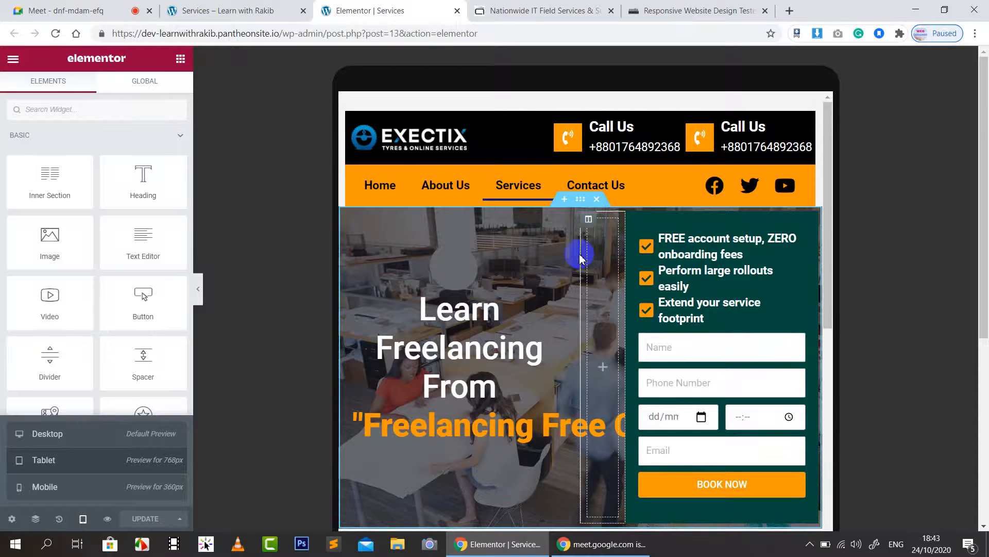
left_click(589, 220)
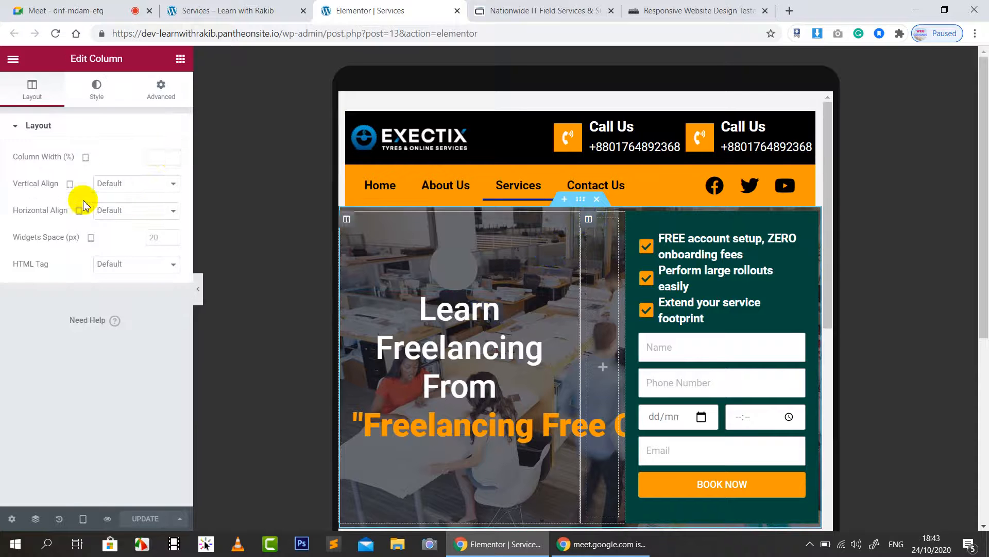
left_click(164, 158)
type("2")
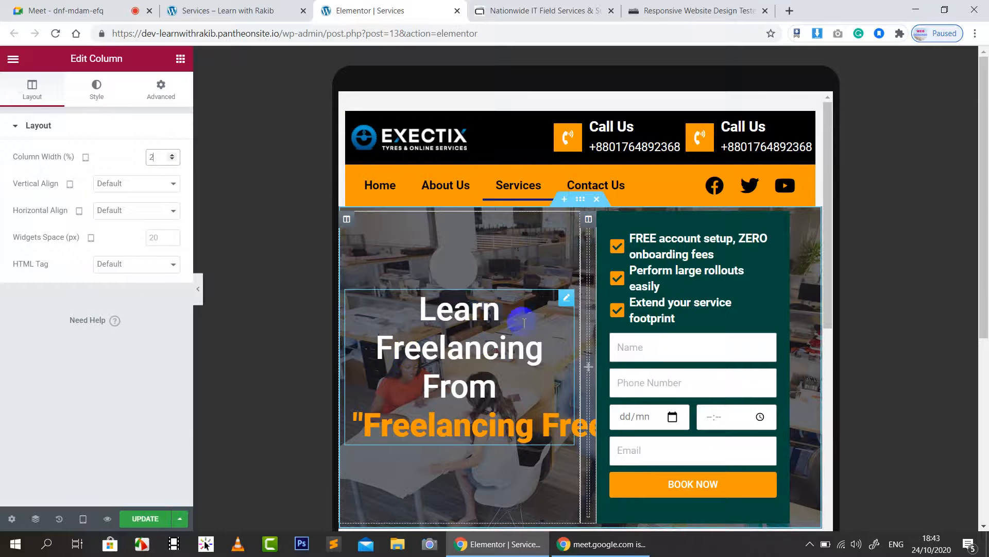
Step: Lower the hero headline's font size so it wraps onto two lines
left_click(490, 348)
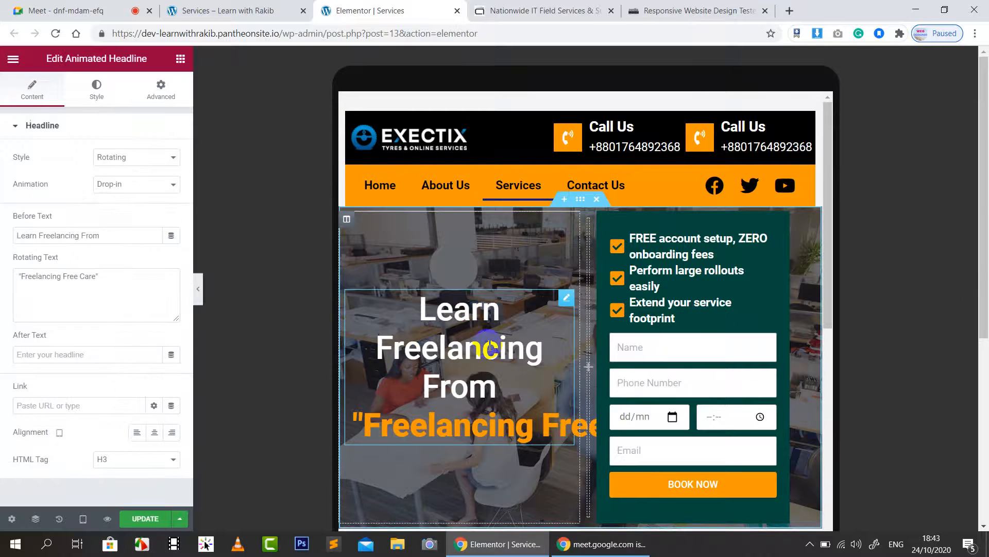
left_click(97, 95)
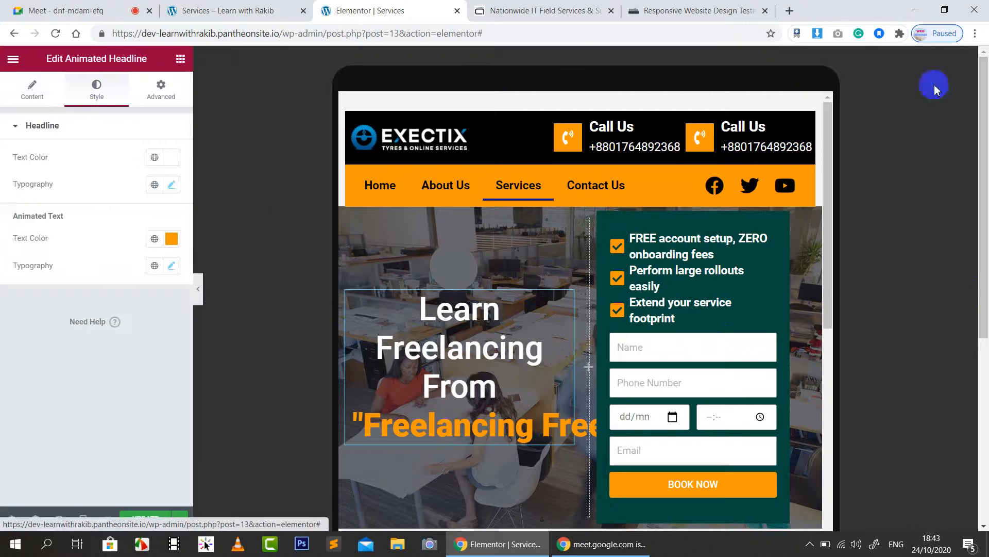
left_click(170, 185)
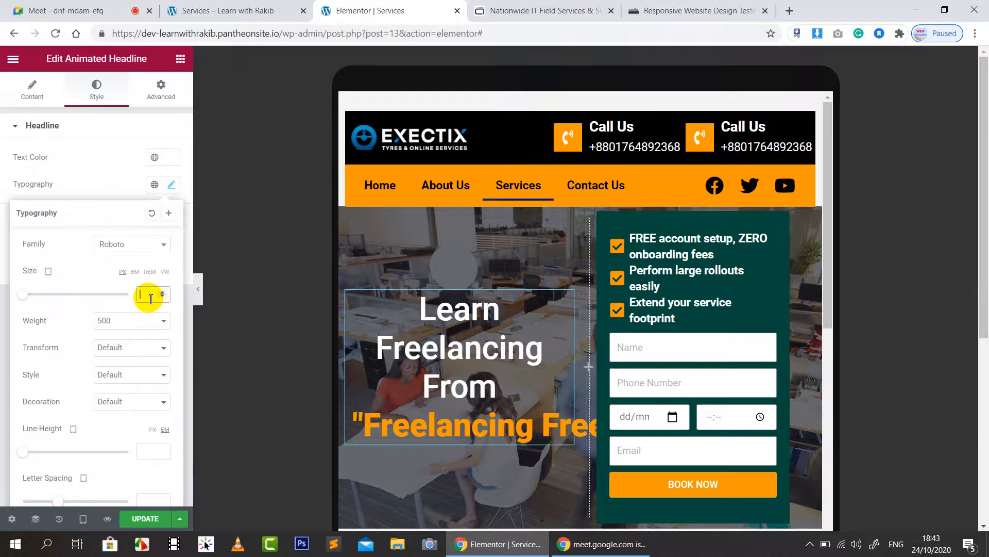
type("20")
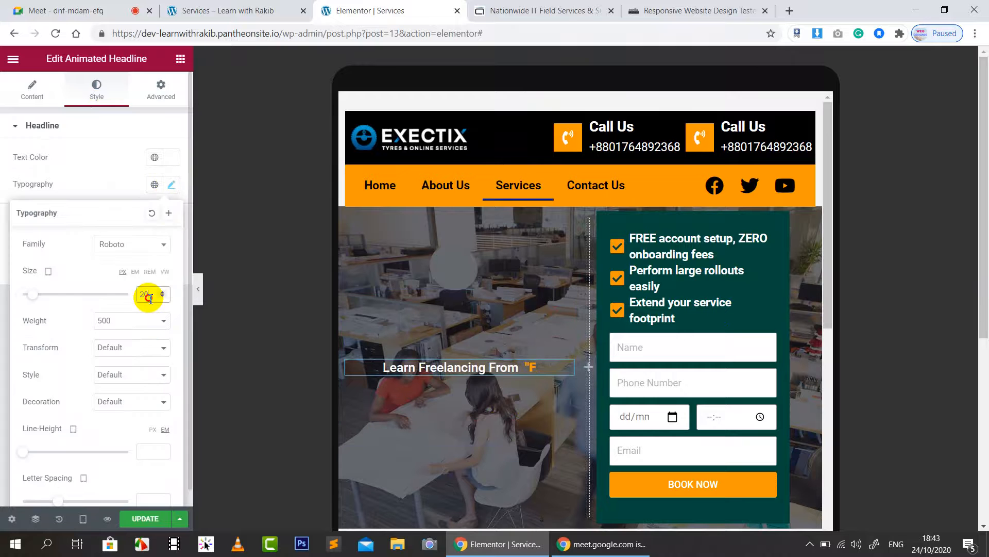
type("30")
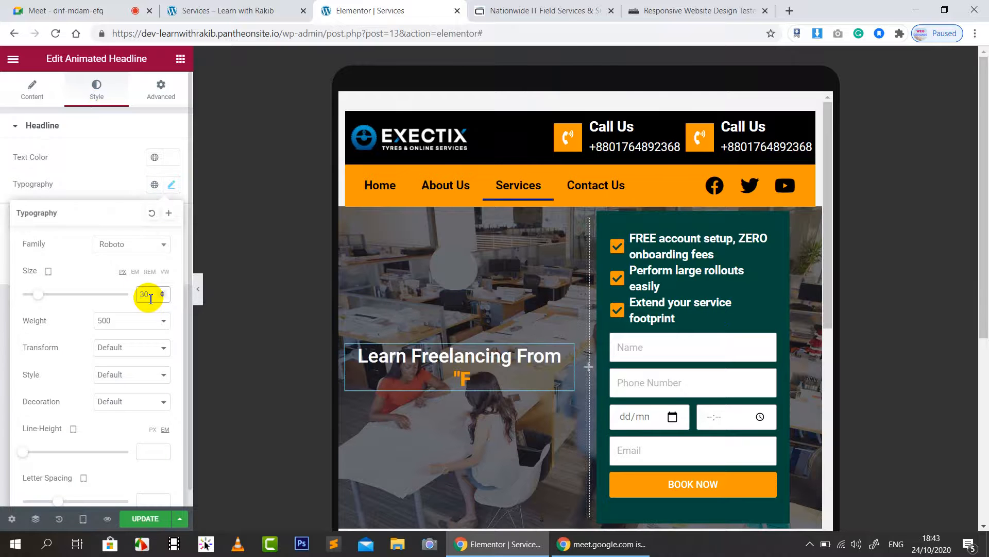
left_click(89, 159)
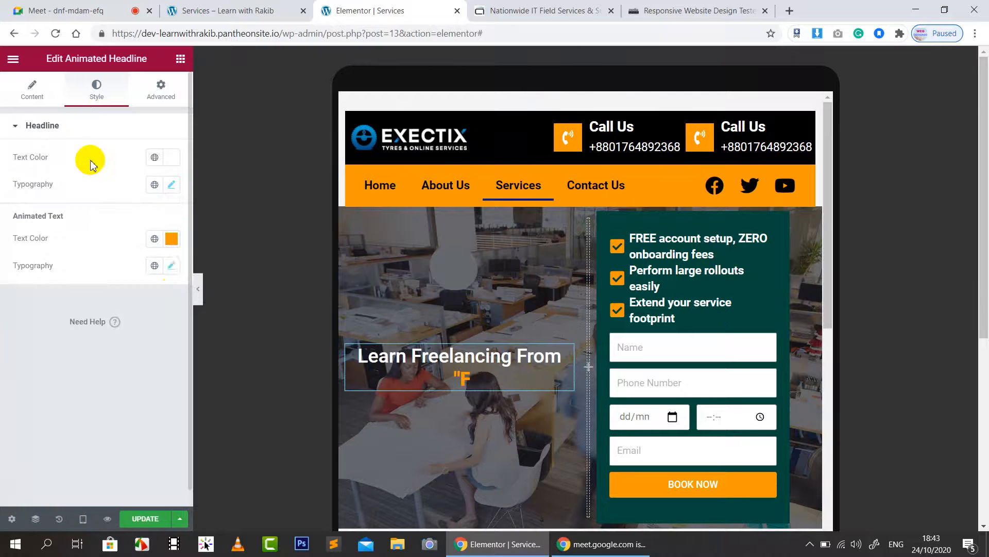
left_click(172, 266)
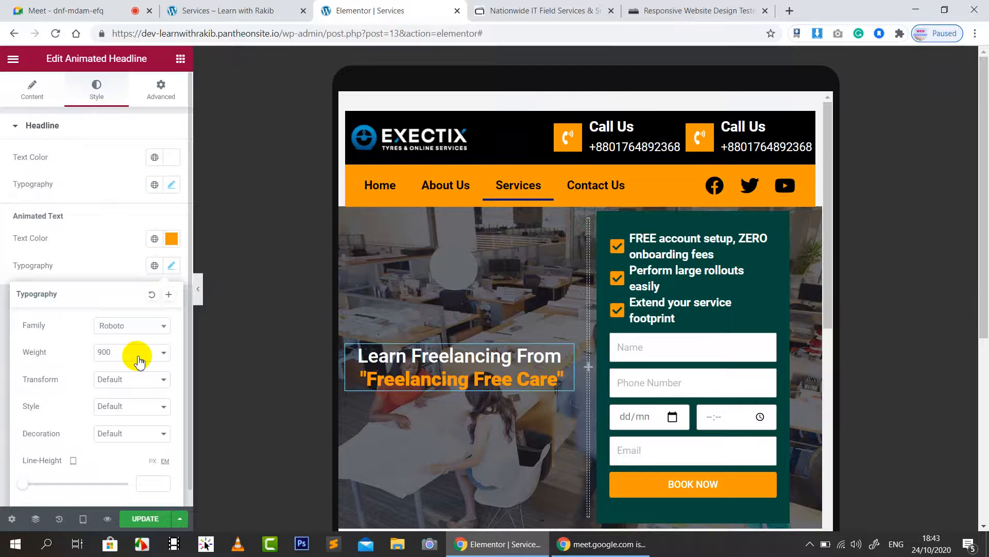
left_click(99, 228)
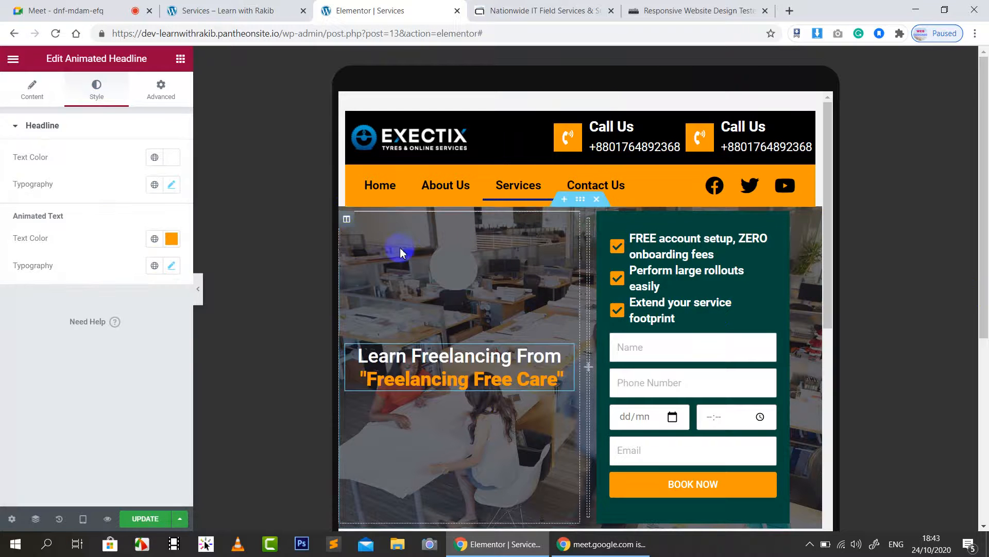
Step: Set the hero column and the booking-form column widths to 48%
left_click(346, 220)
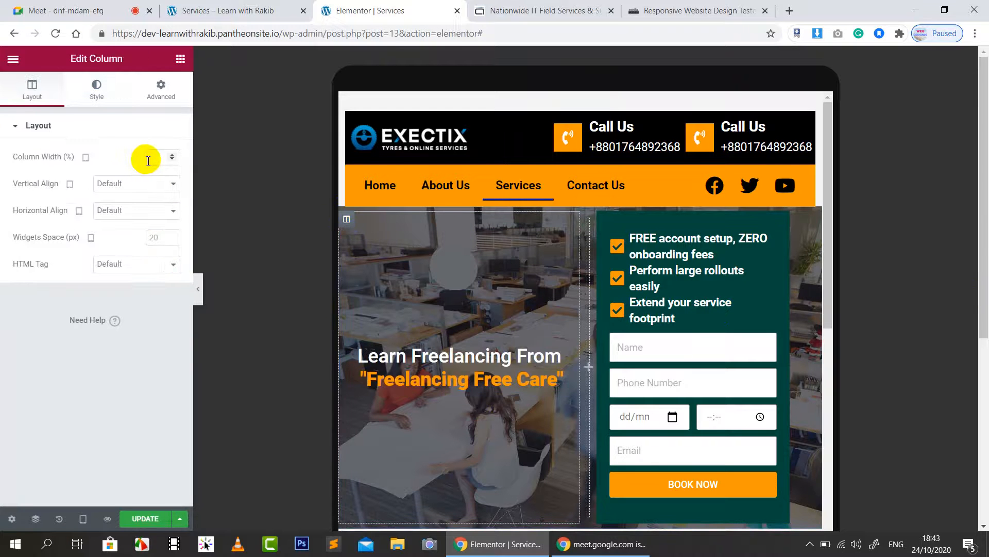
type("48")
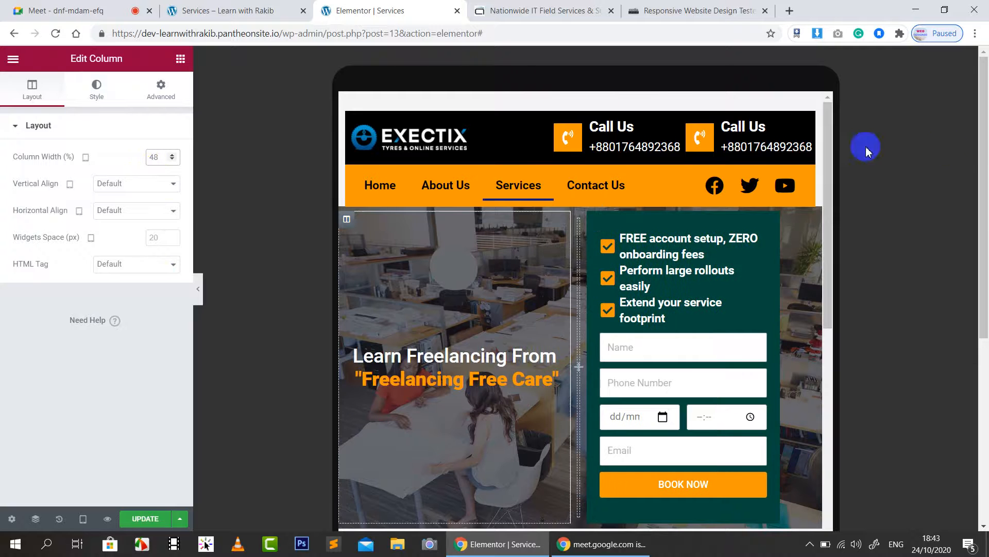
key("BackSpace")
key("BackSpace")
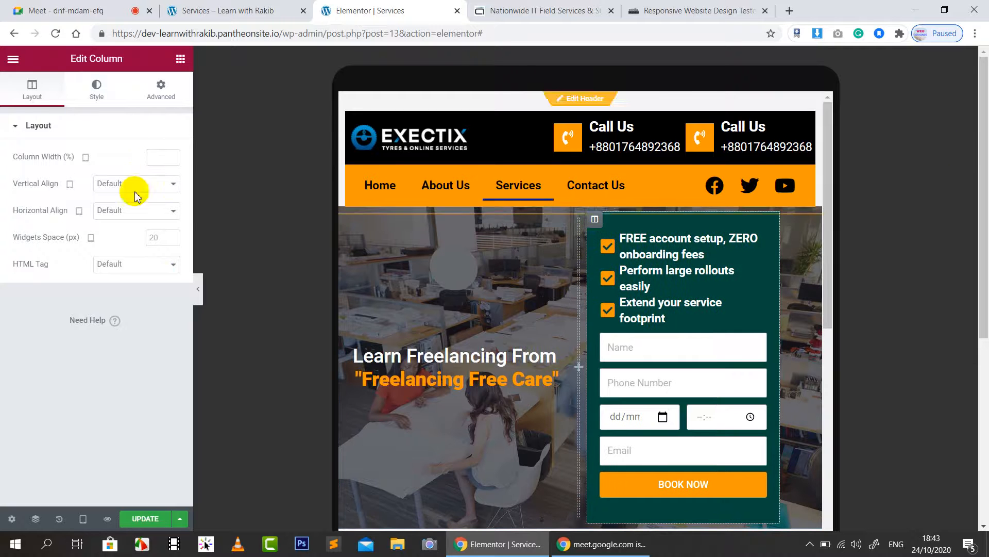
left_click(165, 156)
type("48")
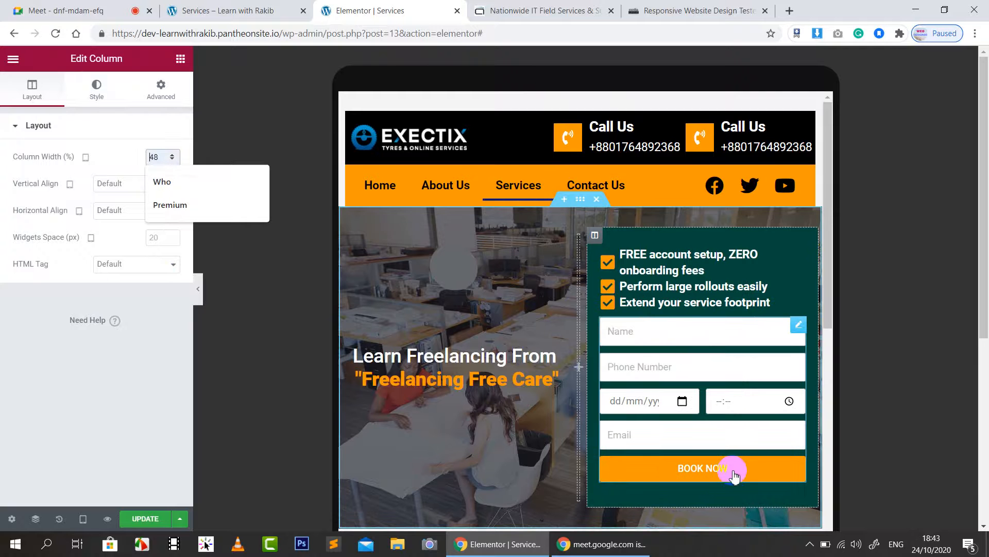
Step: Set the first checklist item's icon size to 20 and title font size to 15
left_click(708, 257)
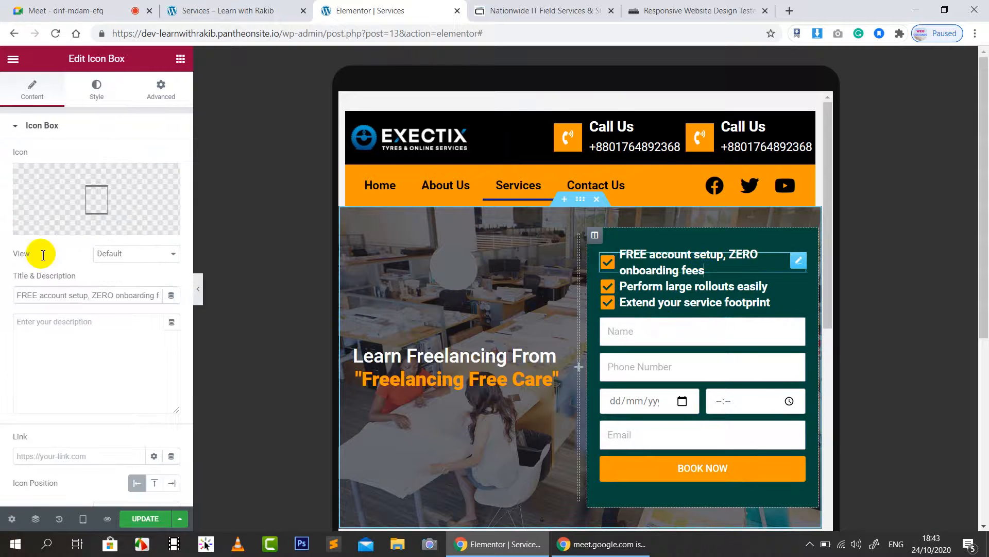
left_click(103, 98)
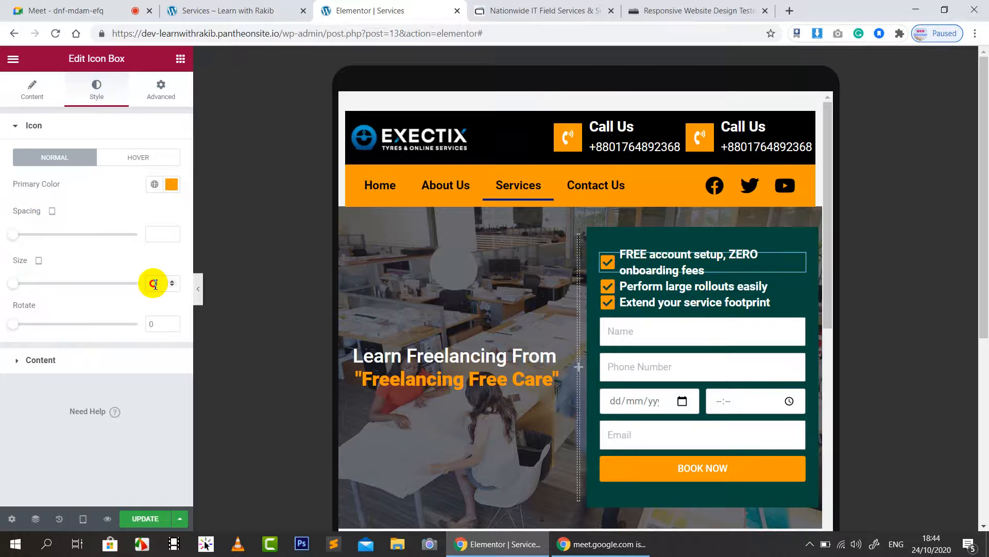
type("20")
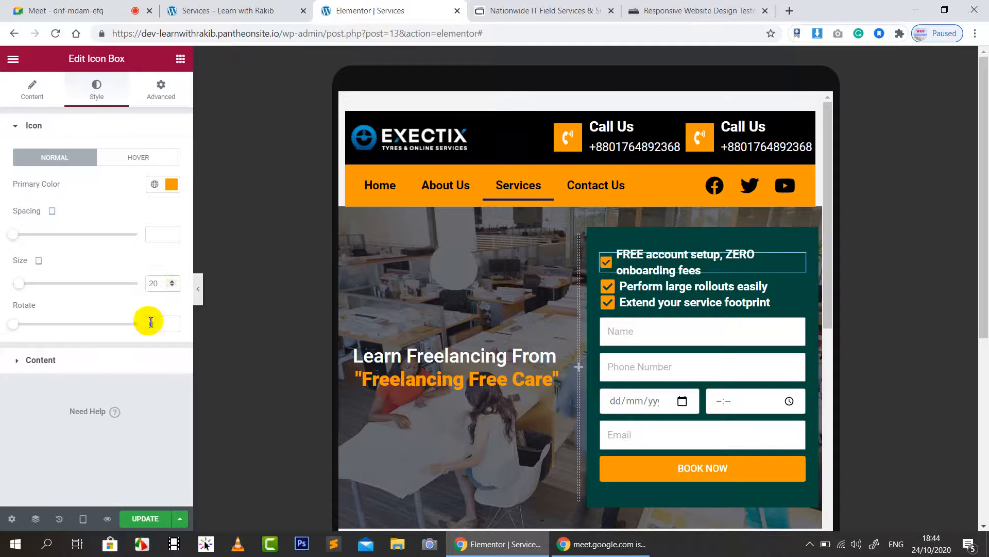
left_click(29, 364)
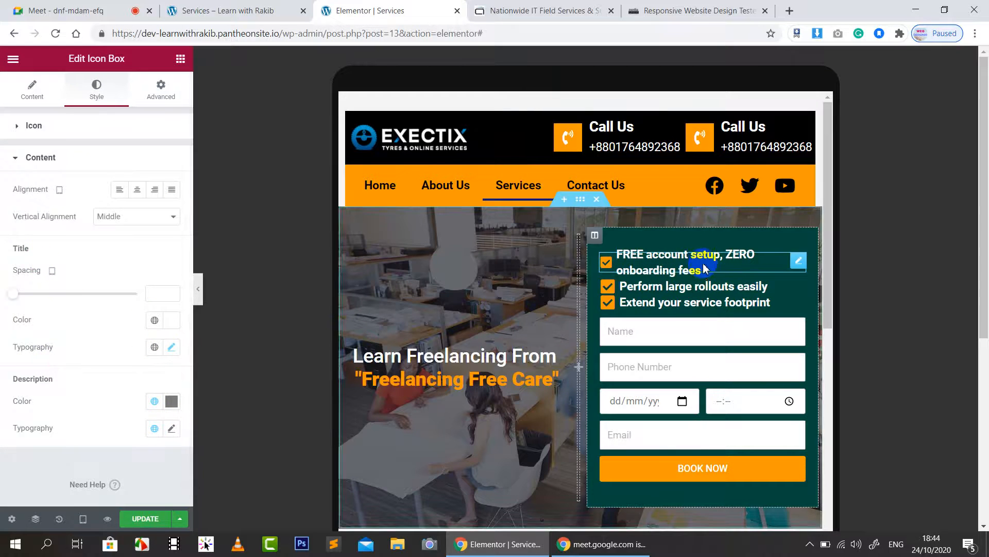
left_click(171, 347)
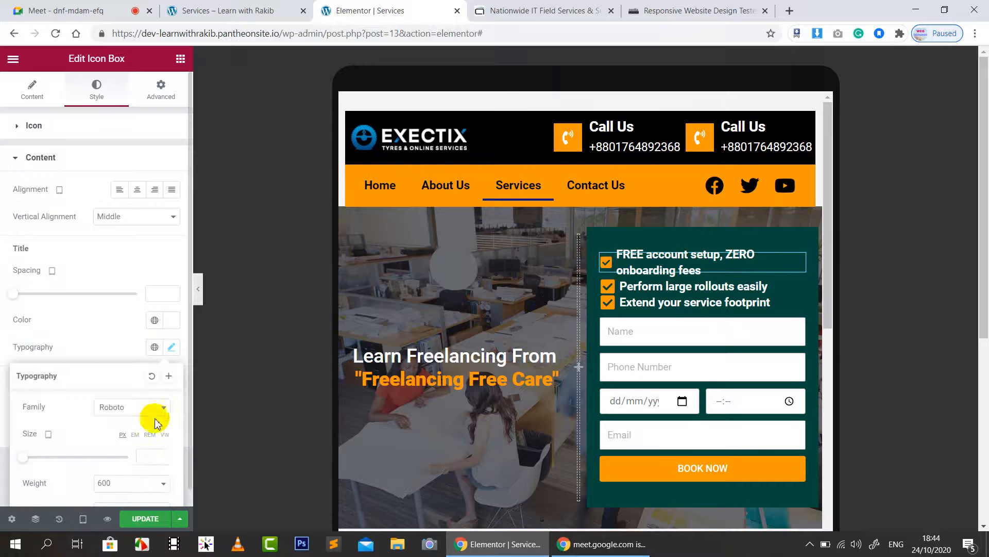
left_click(152, 457)
type("20")
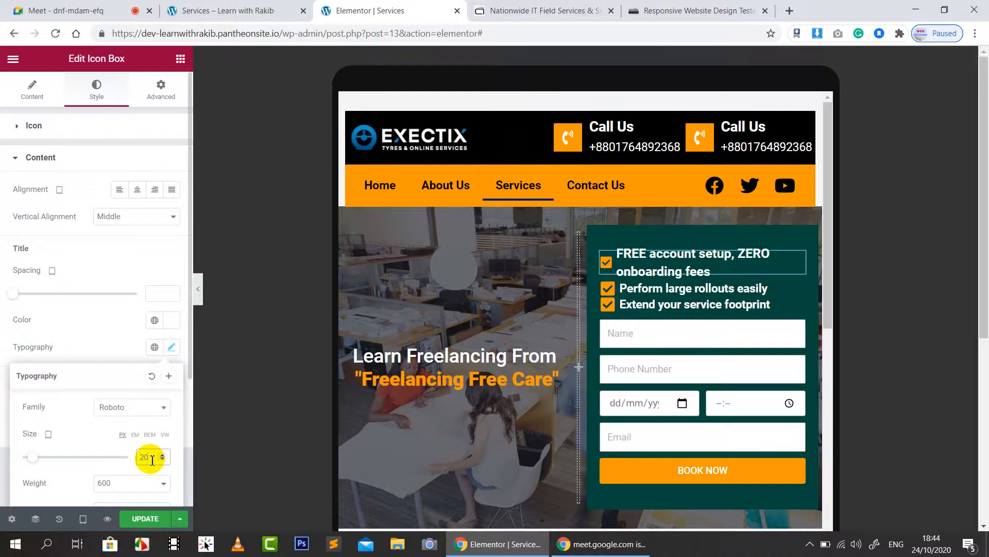
type("15")
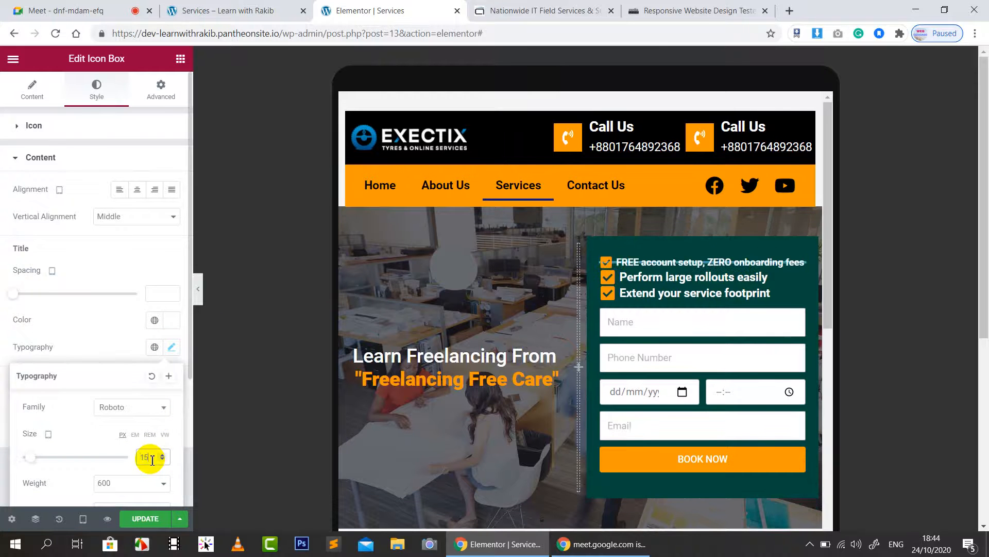
left_click(114, 246)
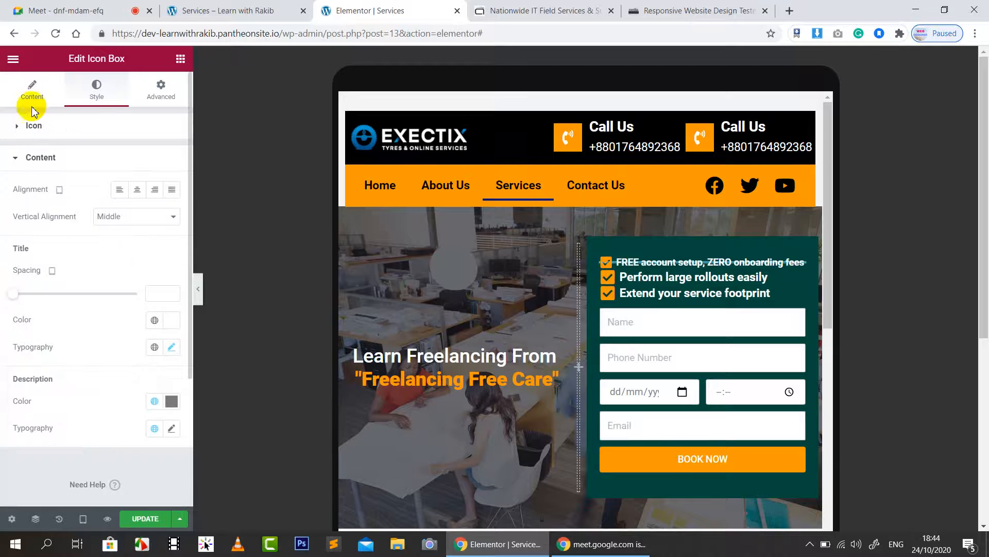
left_click(30, 124)
Step: Give the 'Perform large rollouts easily' item icon size 20 and title size 15
left_click(698, 284)
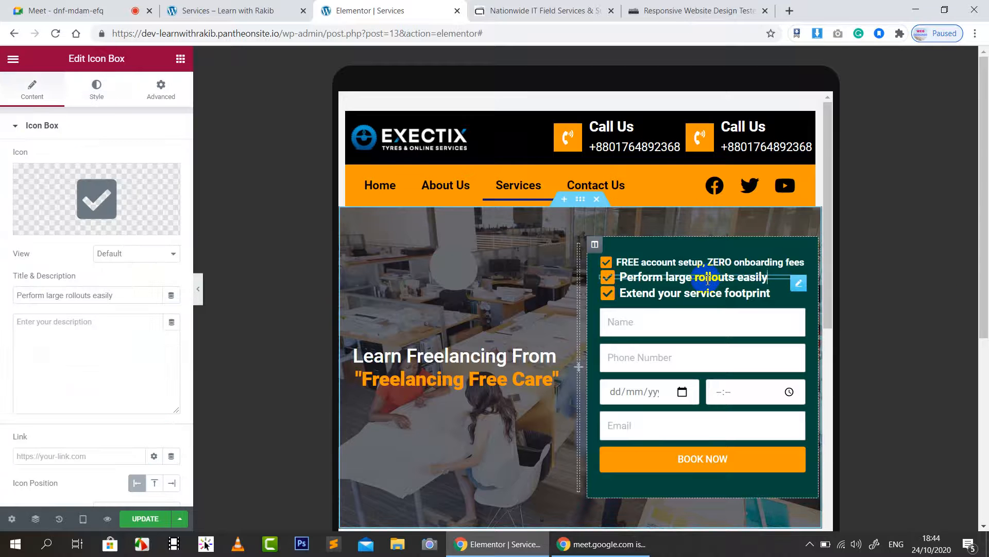
left_click(95, 93)
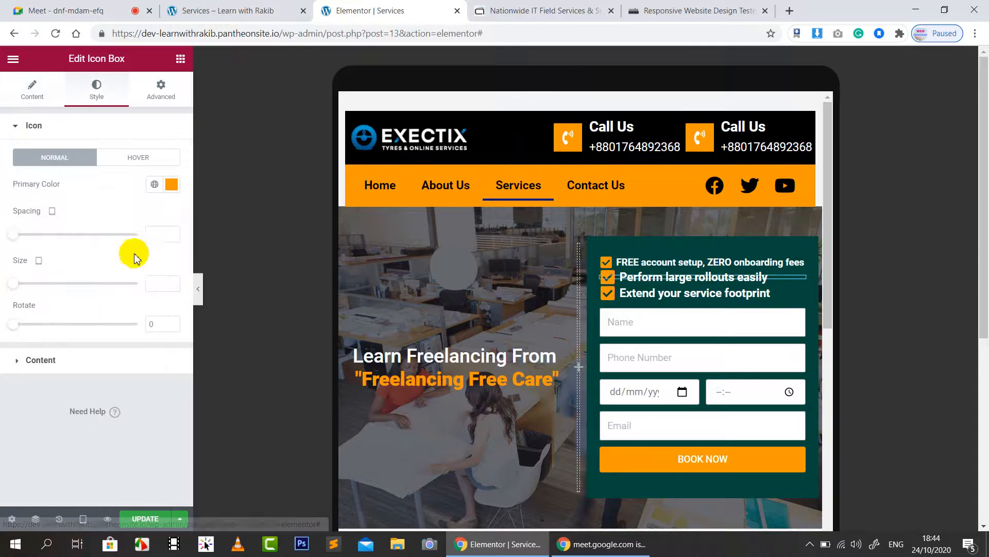
type("20")
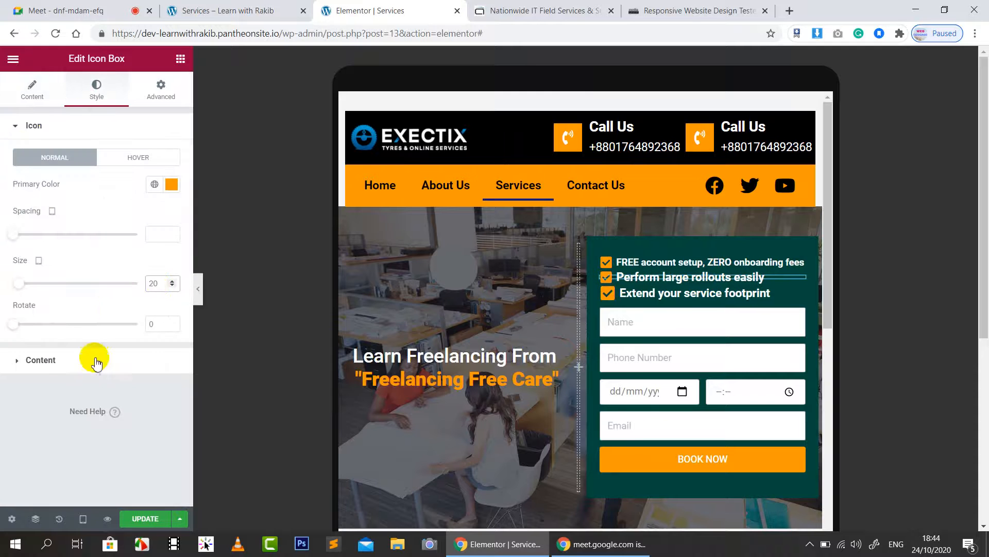
left_click(66, 366)
scroll(184, 289, "down", 1)
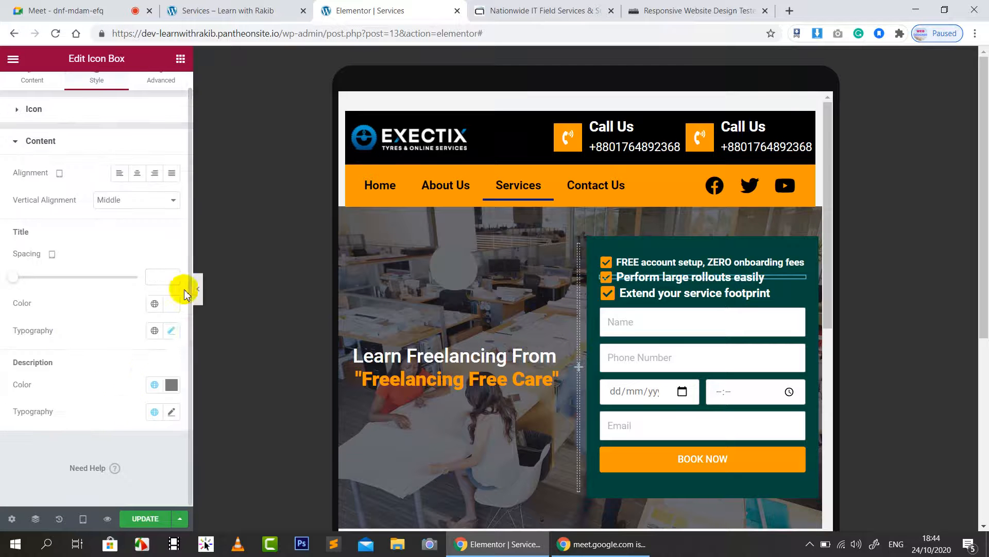
left_click(175, 331)
type("15")
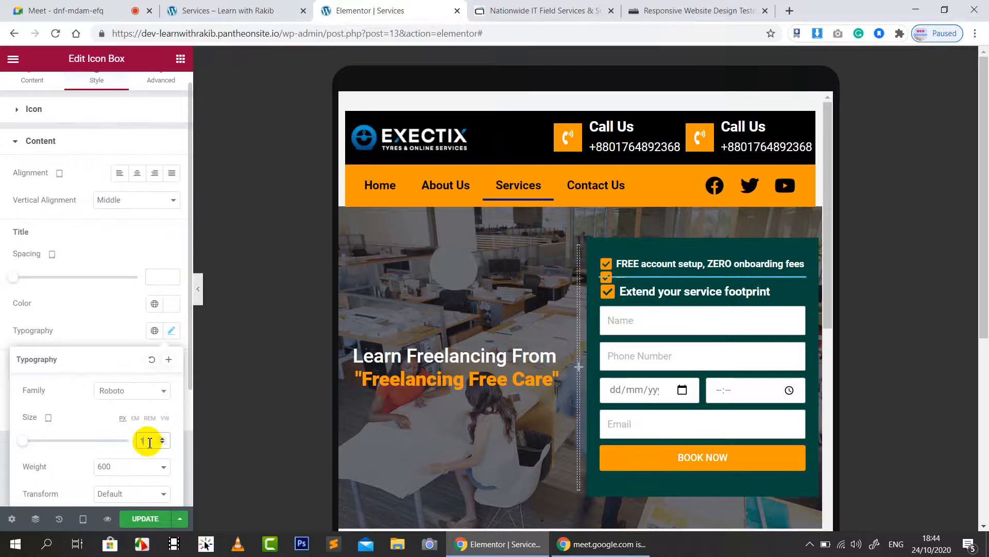
Step: Give the 'Extend your service footprint' item icon size 20 and title size 15
left_click(641, 288)
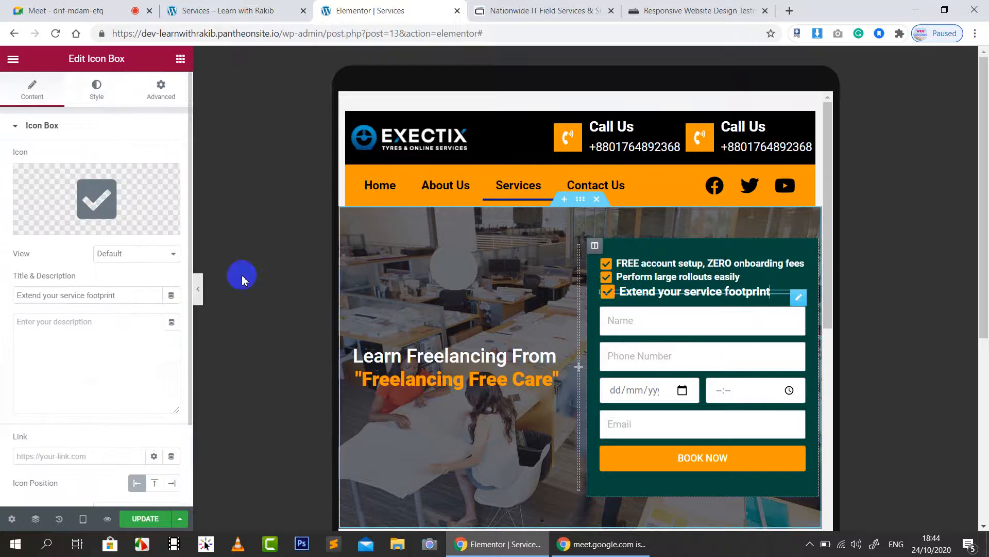
left_click(95, 98)
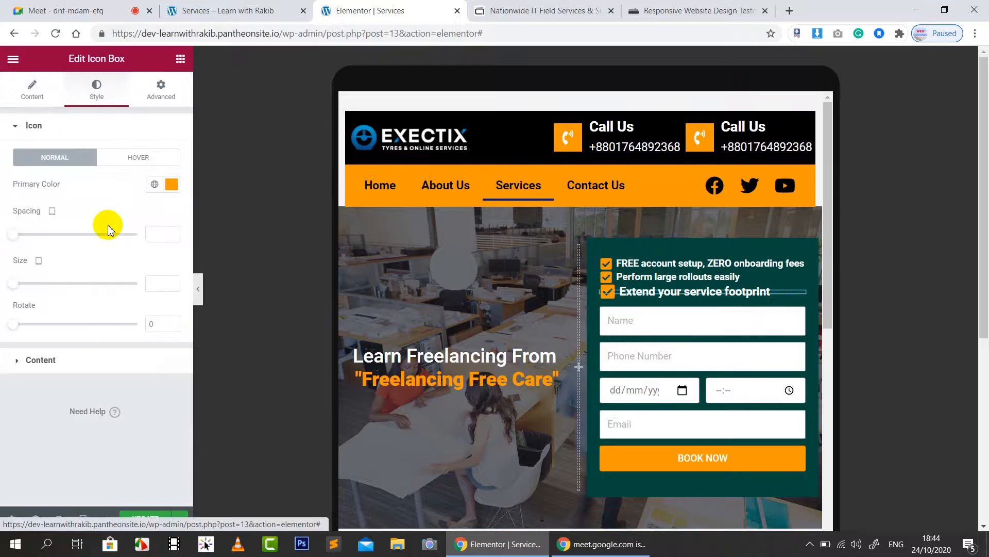
left_click(158, 284)
type("20")
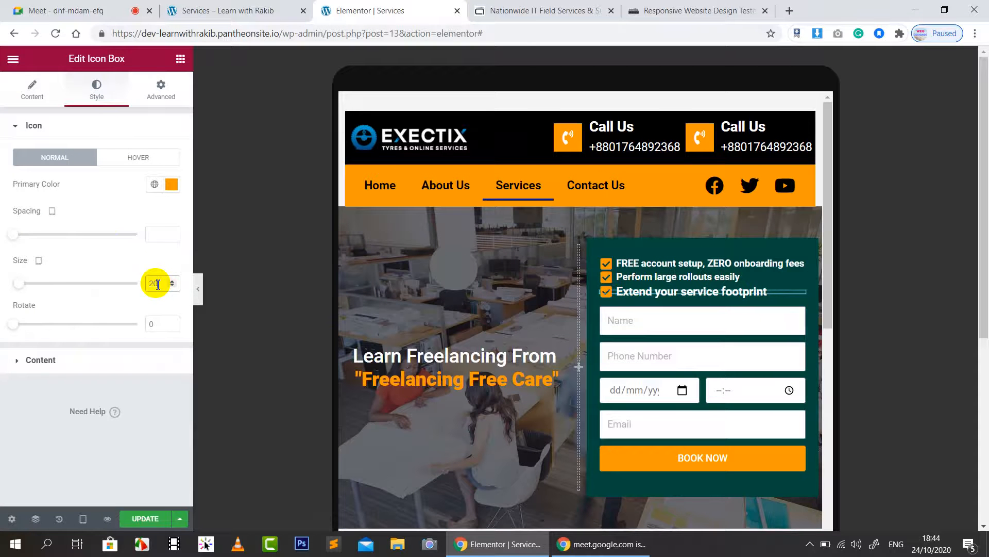
left_click(64, 361)
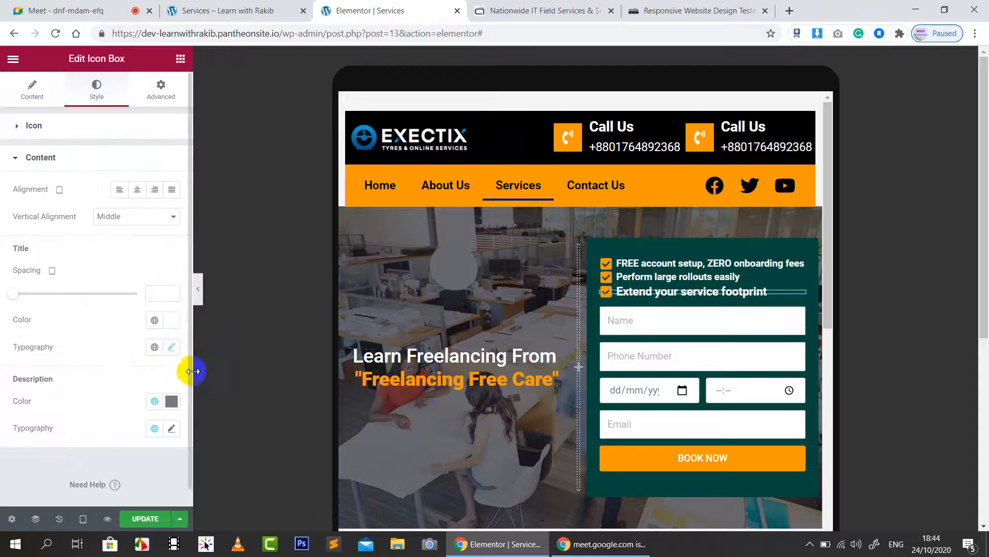
left_click(171, 347)
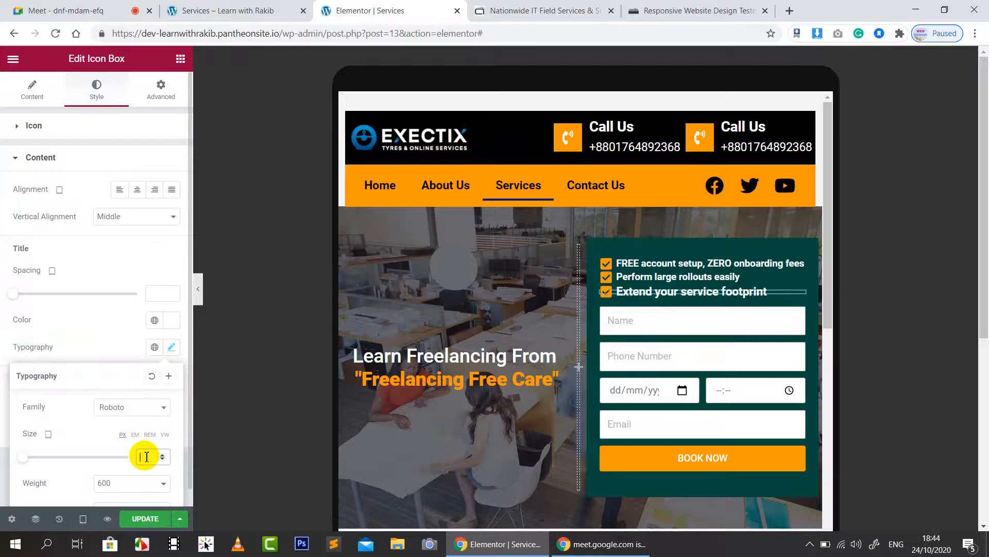
type("15")
left_click(100, 264)
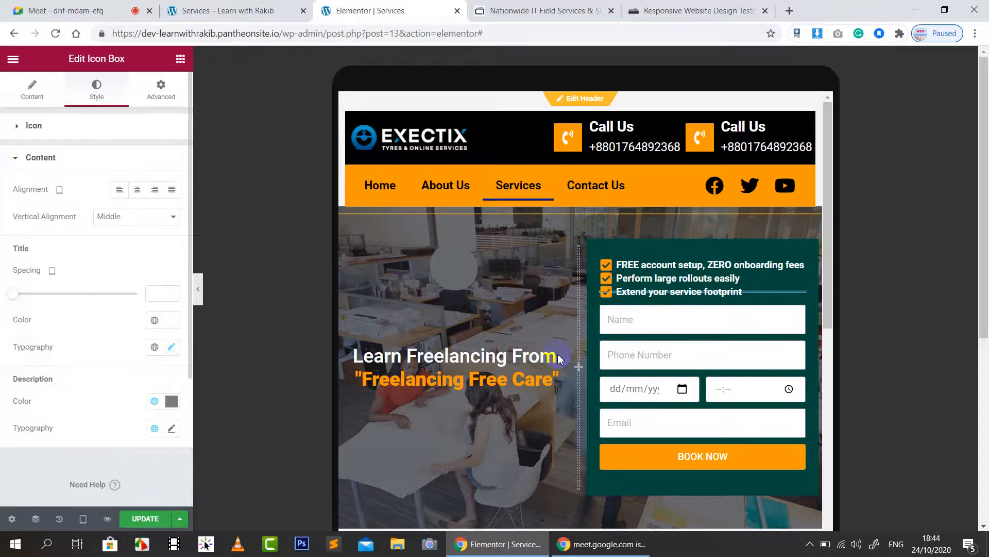
Step: Set the booking form's field text colour to black (#000000)
scroll(731, 383, "down", 3)
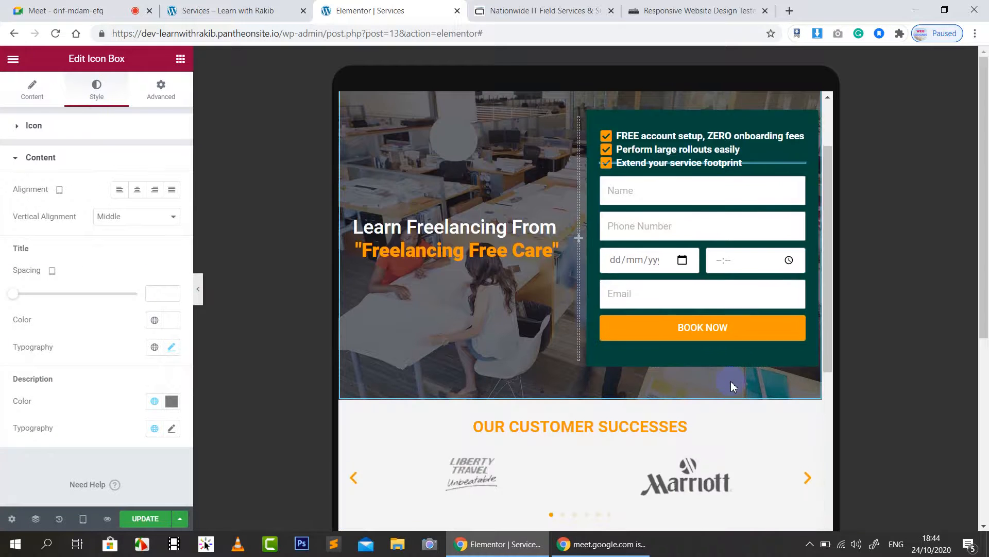
scroll(730, 381, "up", 2)
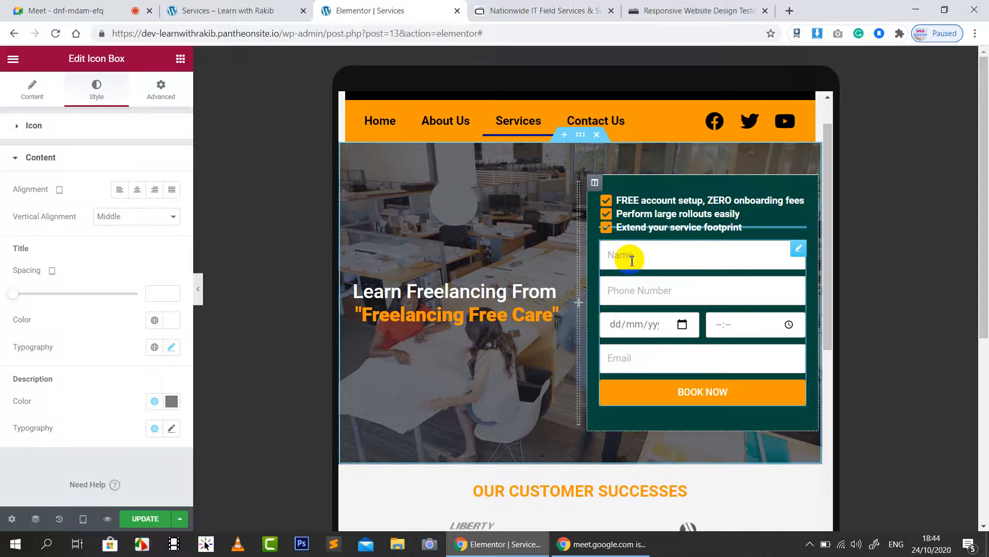
left_click(656, 257)
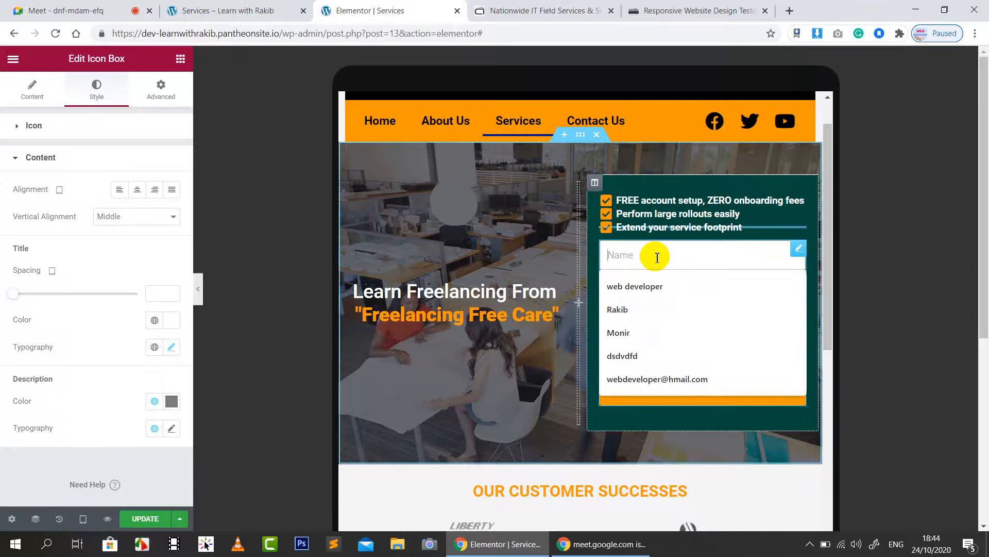
left_click(98, 91)
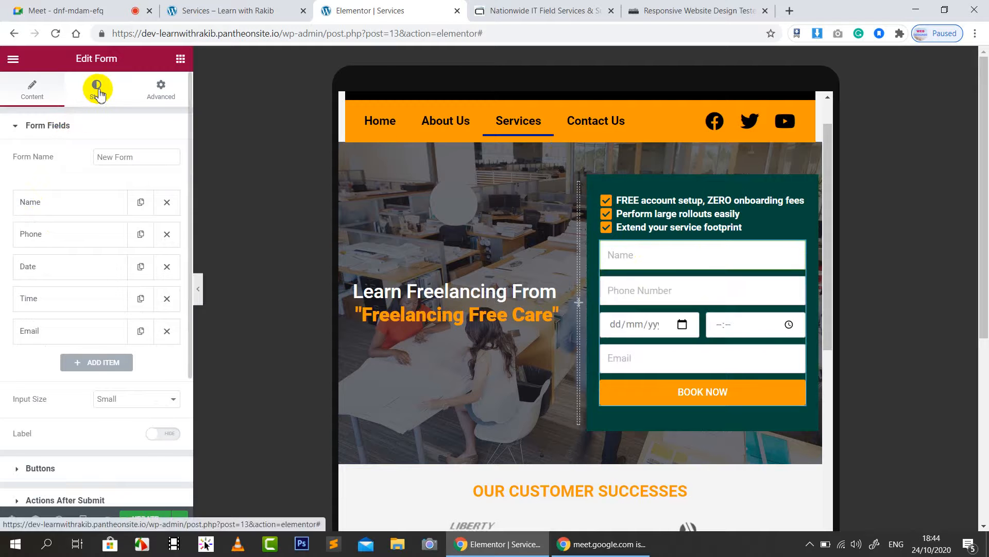
scroll(98, 464, "down", 3)
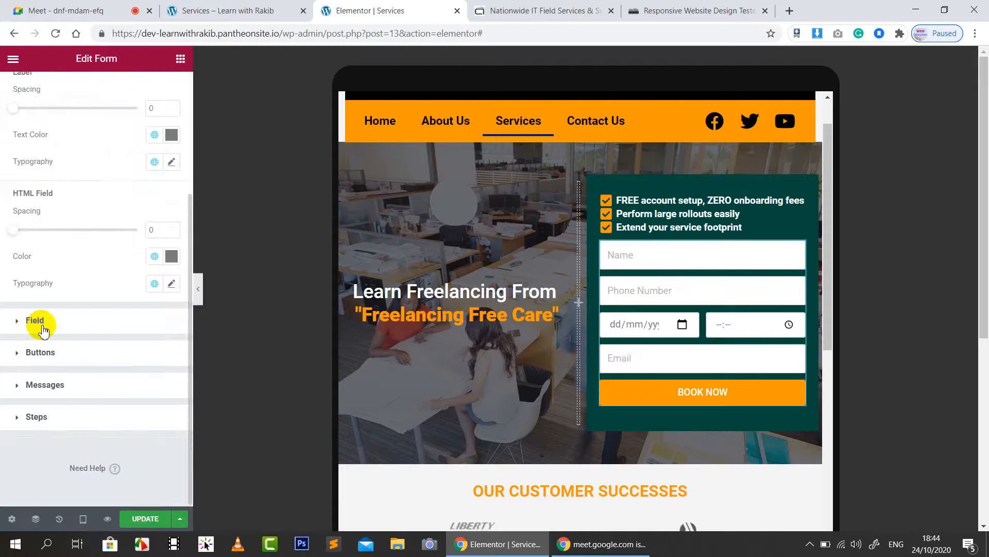
left_click(43, 327)
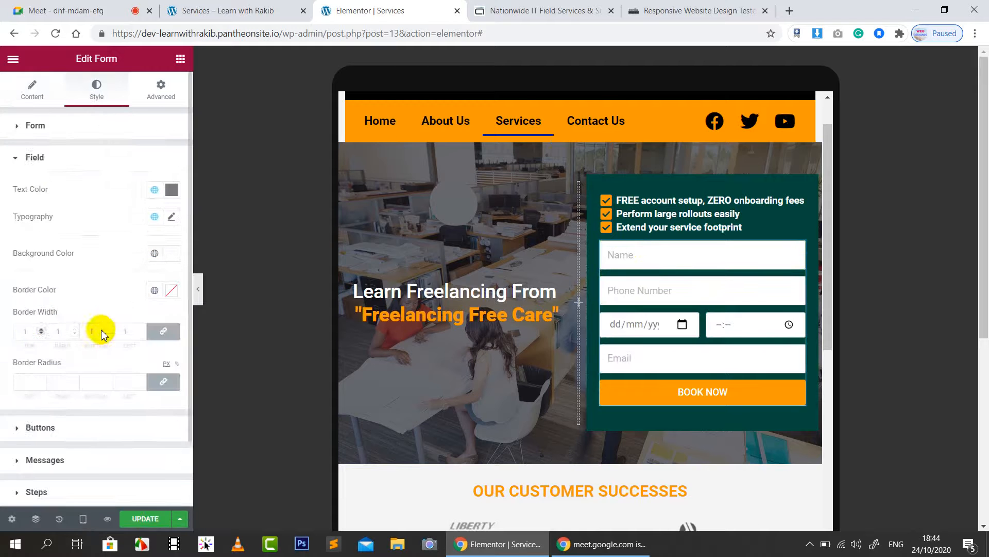
left_click(171, 190)
left_click_drag(149, 257, 188, 376)
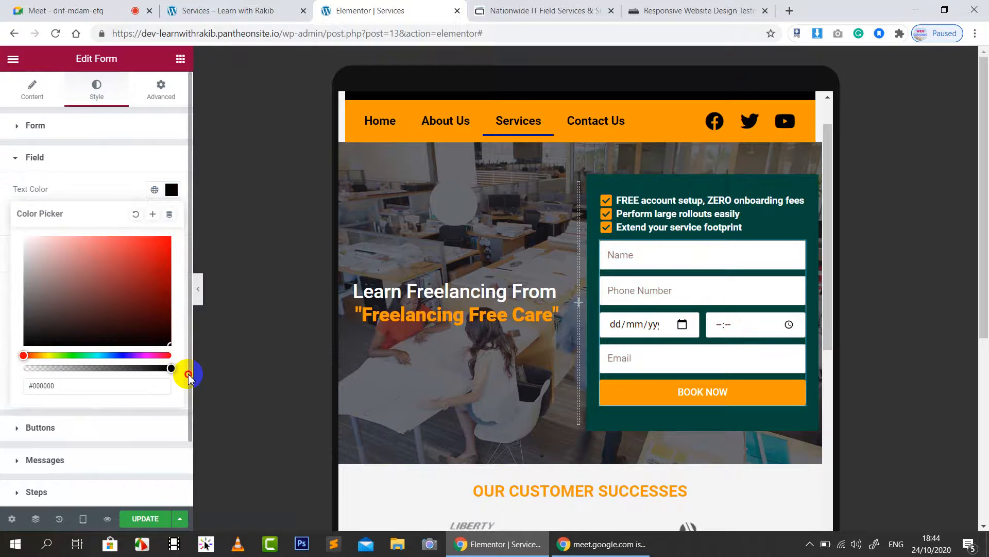
left_click(95, 161)
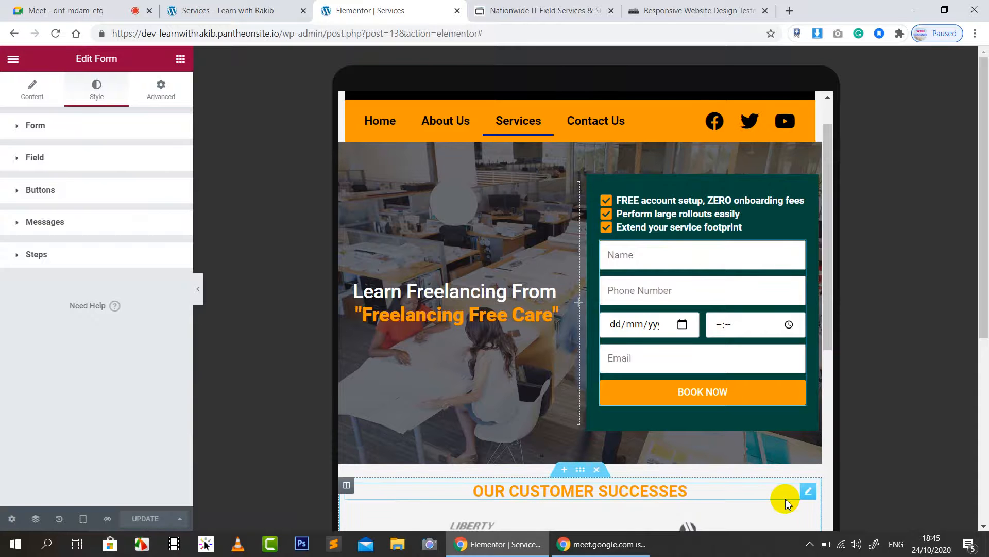
Step: Pad the booking-form column 15 px top and bottom, 10 px left and right
left_click(596, 184)
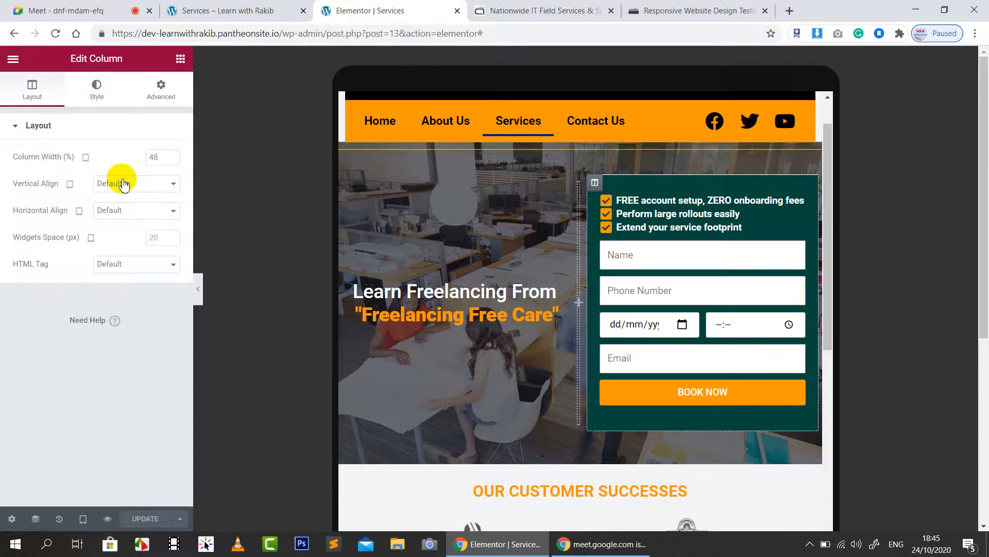
left_click(162, 90)
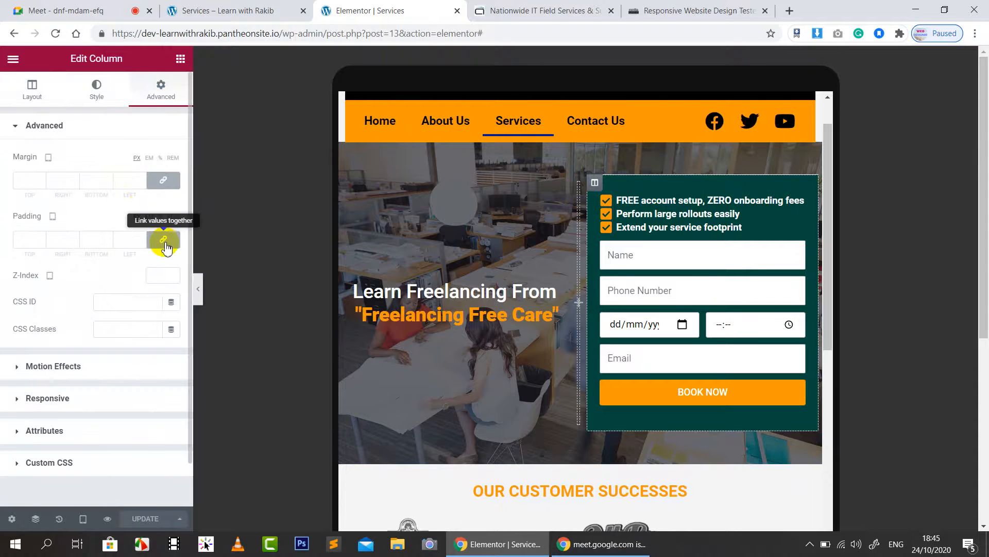
left_click(24, 238)
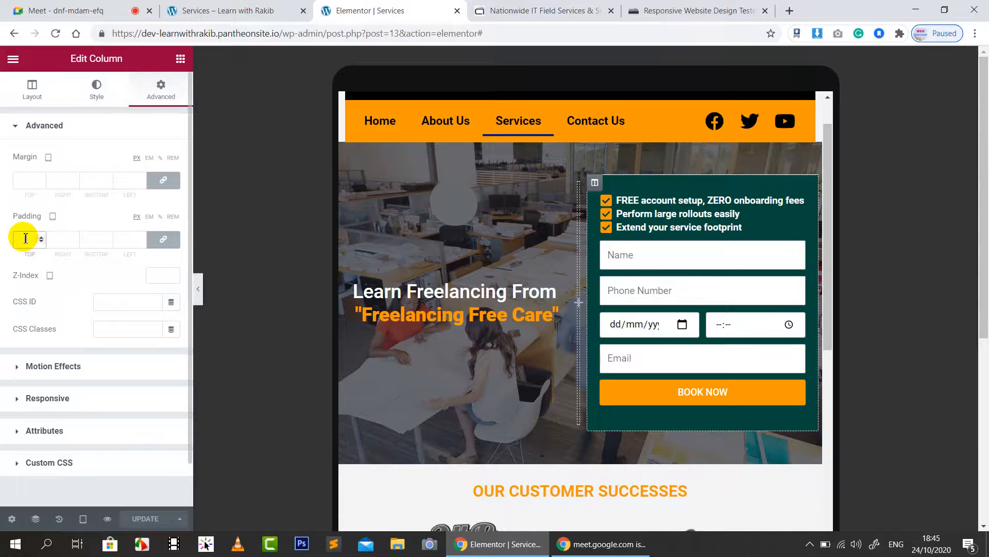
type("10")
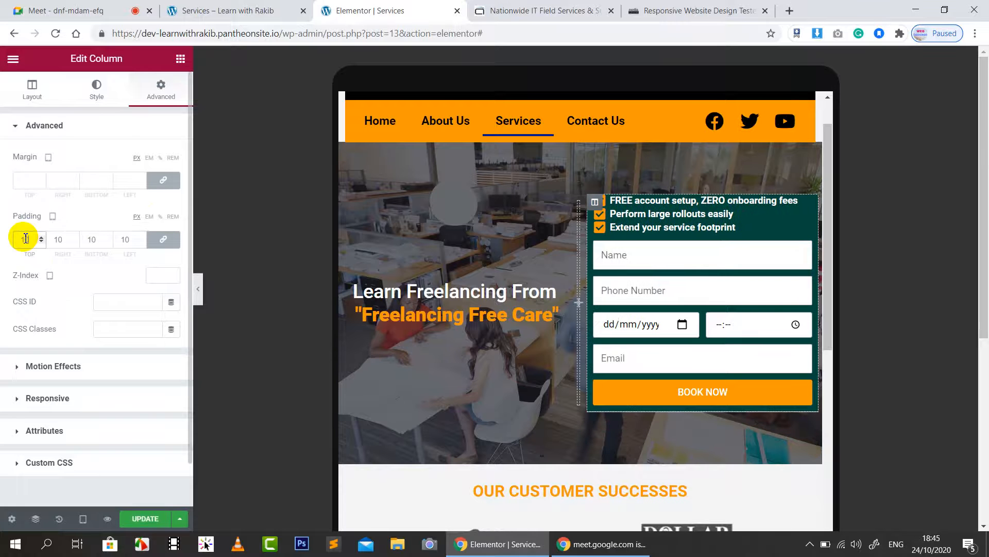
left_click(163, 239)
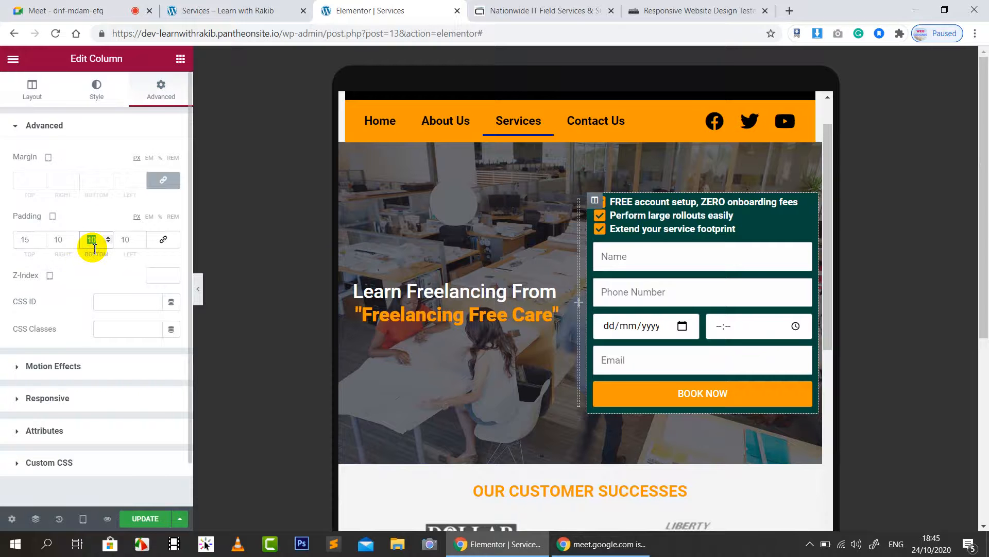
type("15")
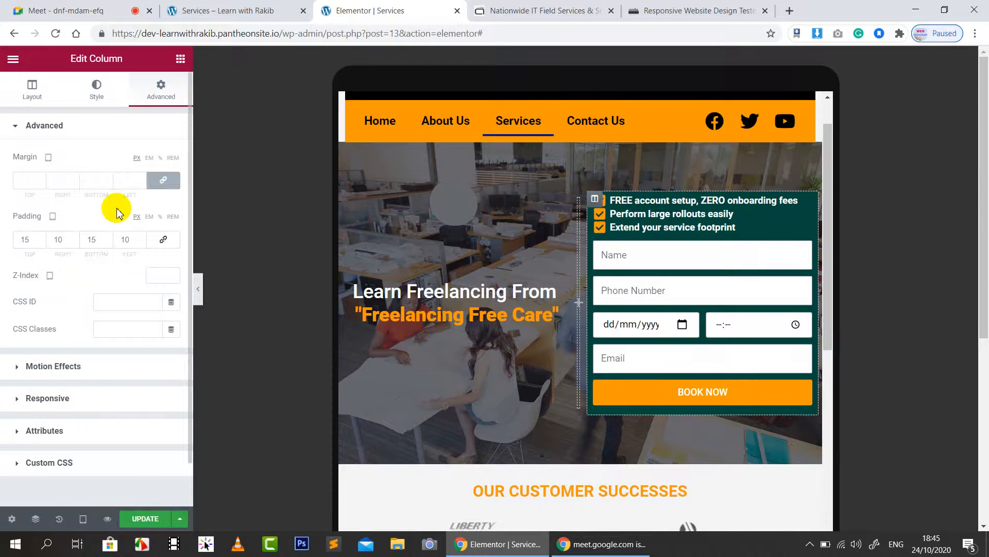
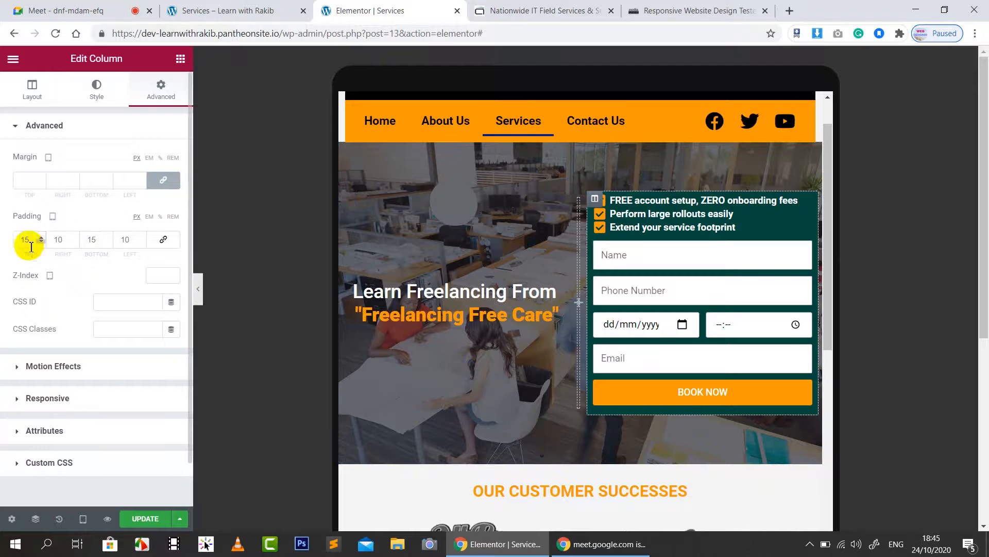
Step: Raise the booking-form column's top and bottom padding to 20 px
type("20")
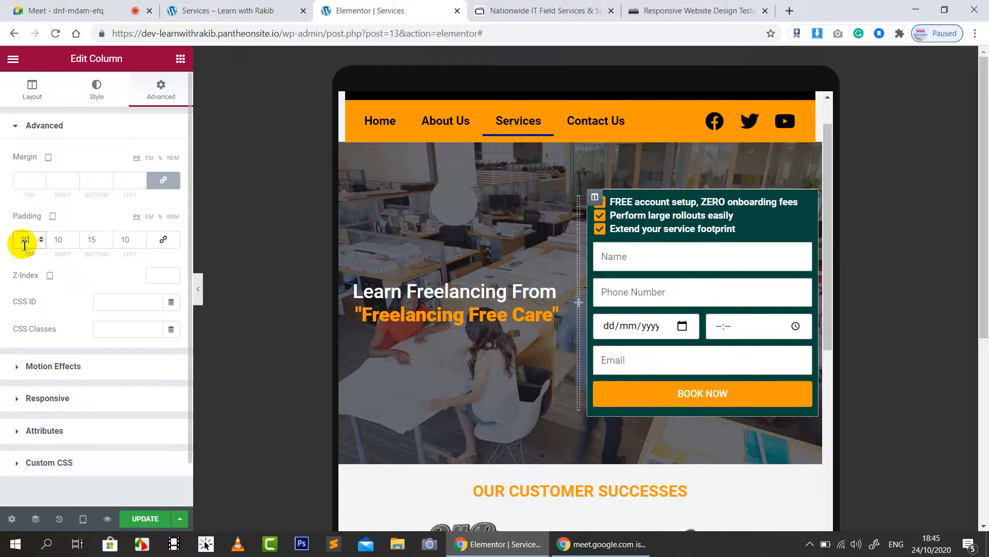
type("20")
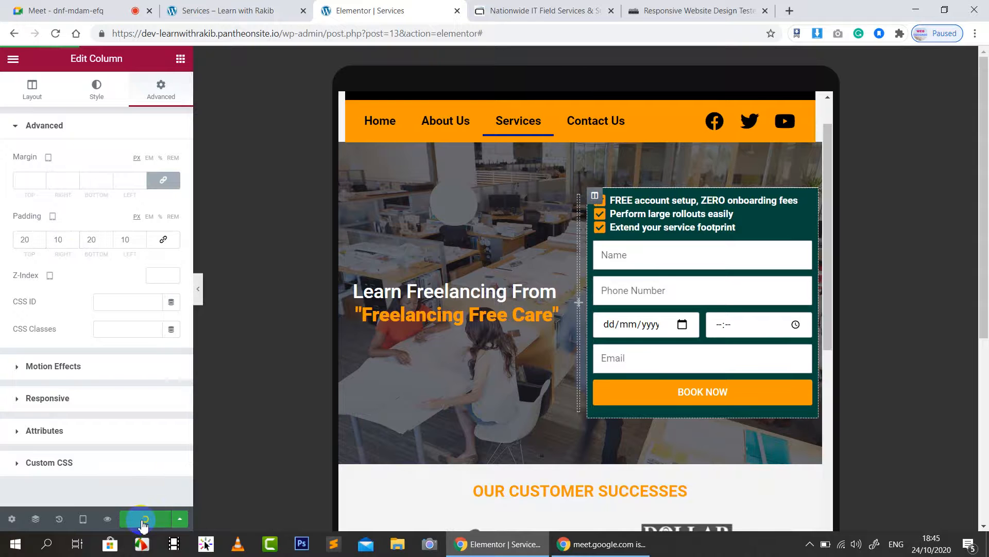
Step: Set the Customer Successes image carousel's Slides to Show to 3
scroll(689, 394, "up", 2)
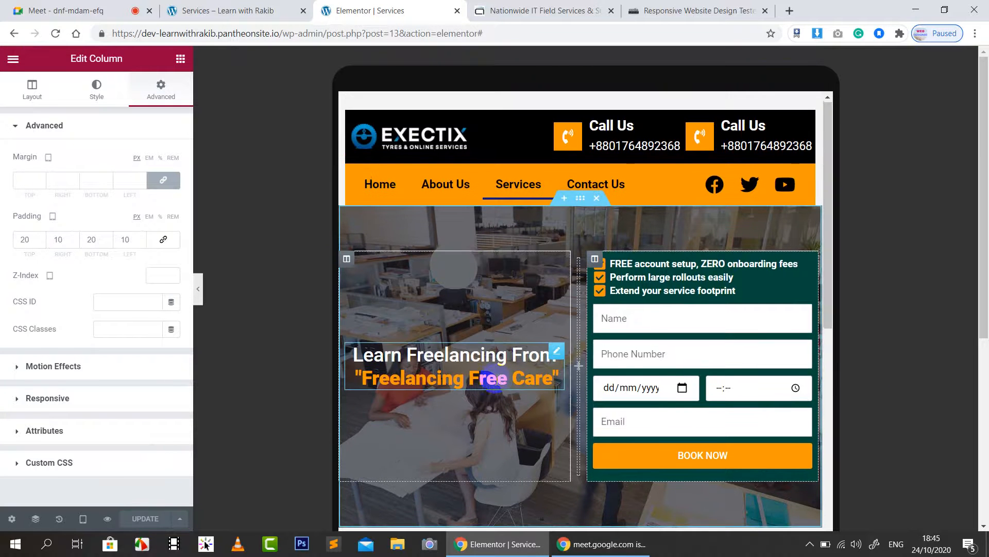
scroll(494, 378, "down", 3)
scroll(681, 313, "down", 2)
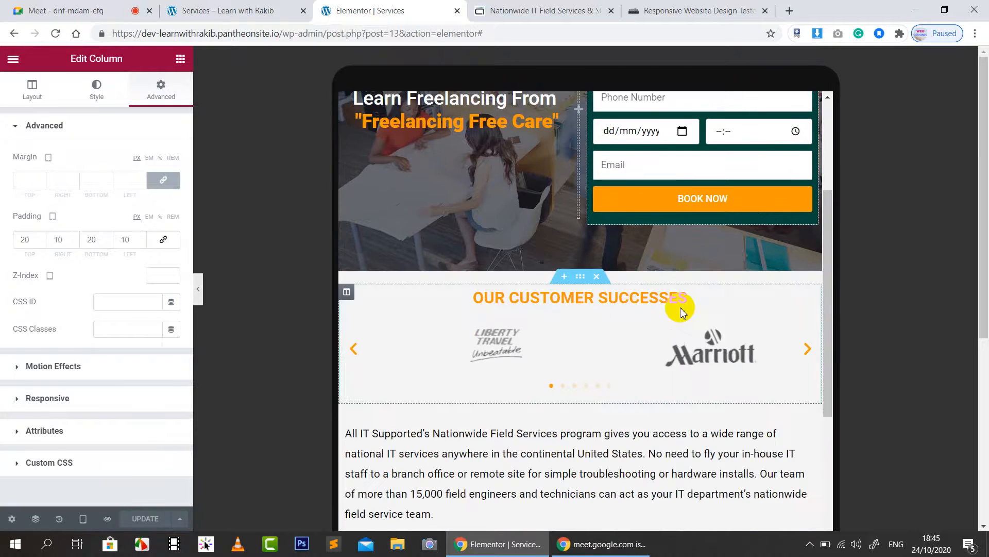
right_click(681, 312)
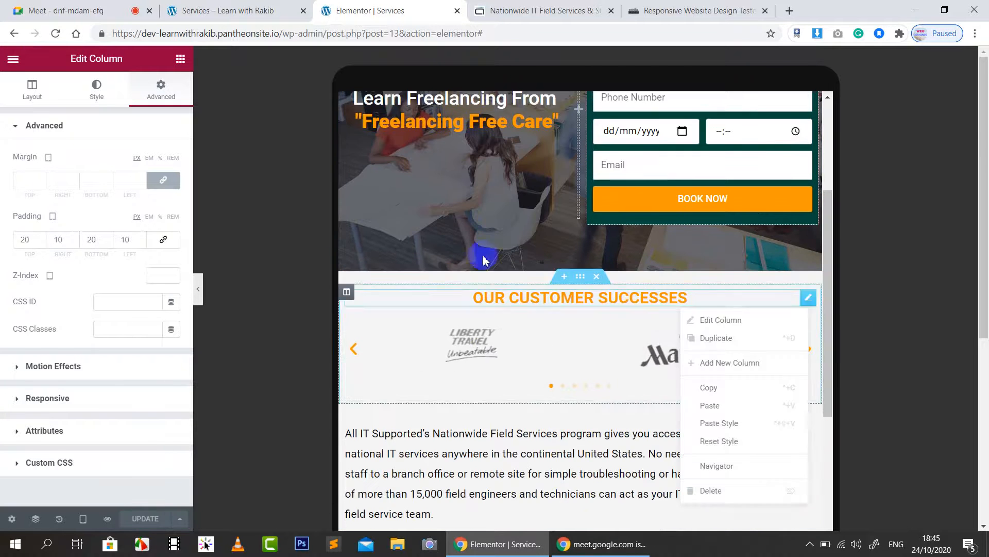
left_click(591, 300)
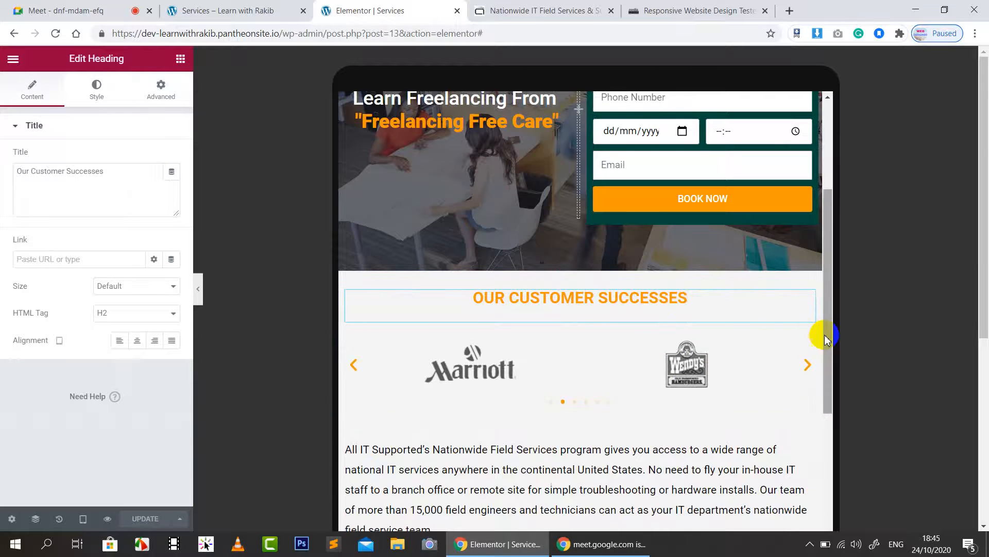
left_click(809, 343)
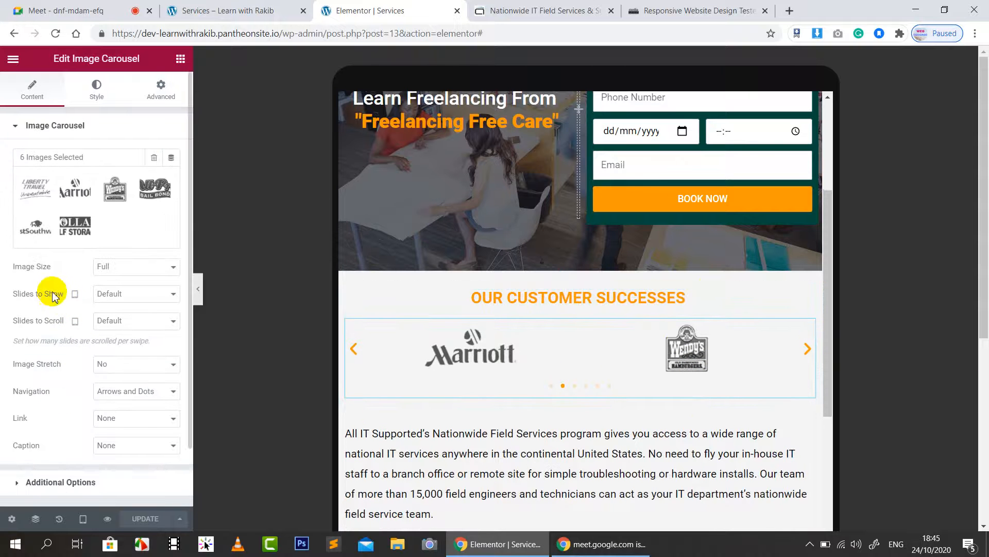
left_click(114, 297)
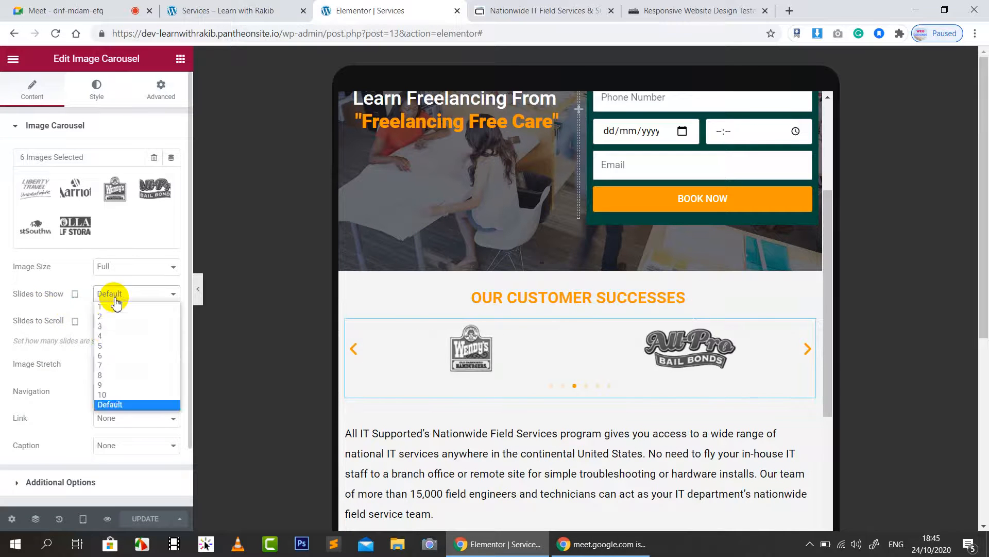
left_click(105, 329)
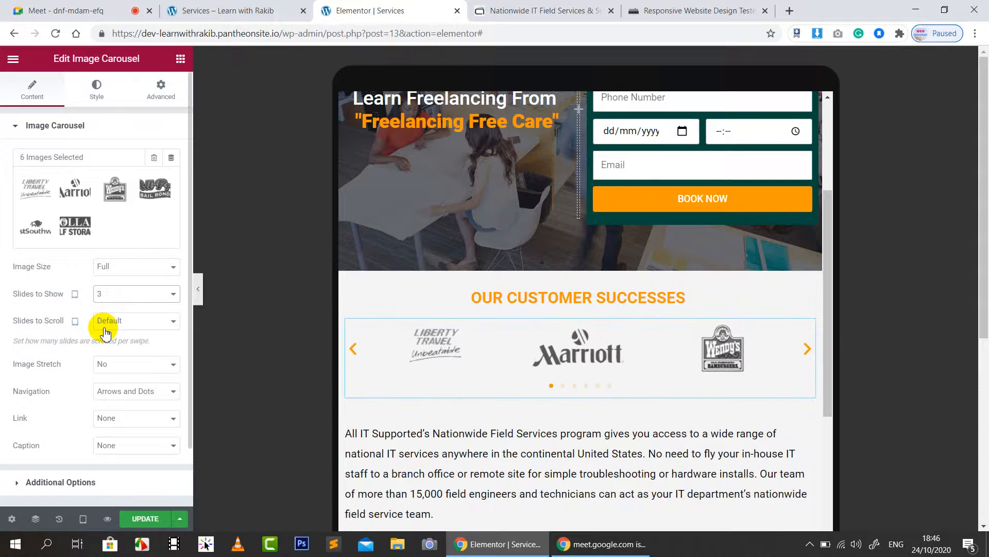
scroll(596, 317, "down", 3)
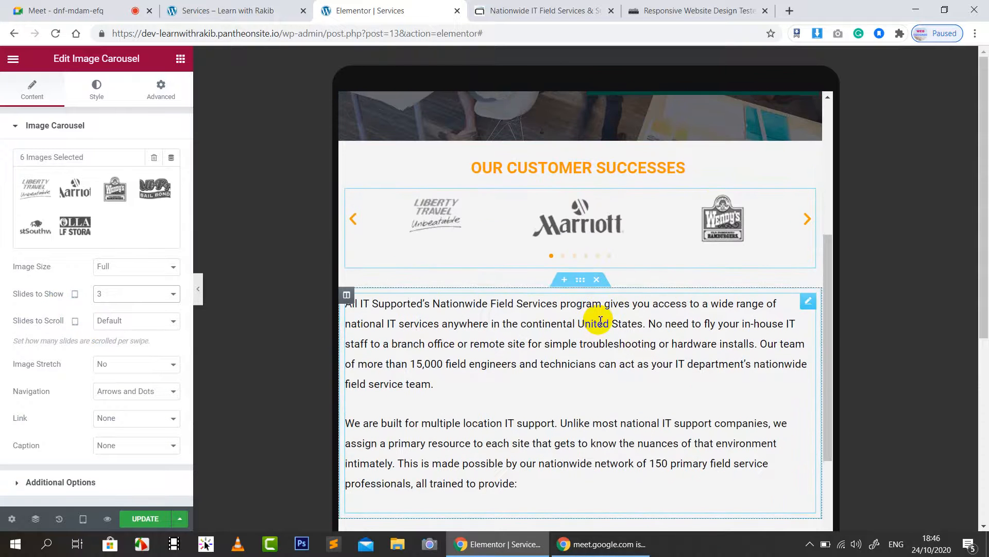
scroll(600, 320, "down", 1)
Step: Set the intro paragraph's Text Editor typography size to 15
left_click(810, 239)
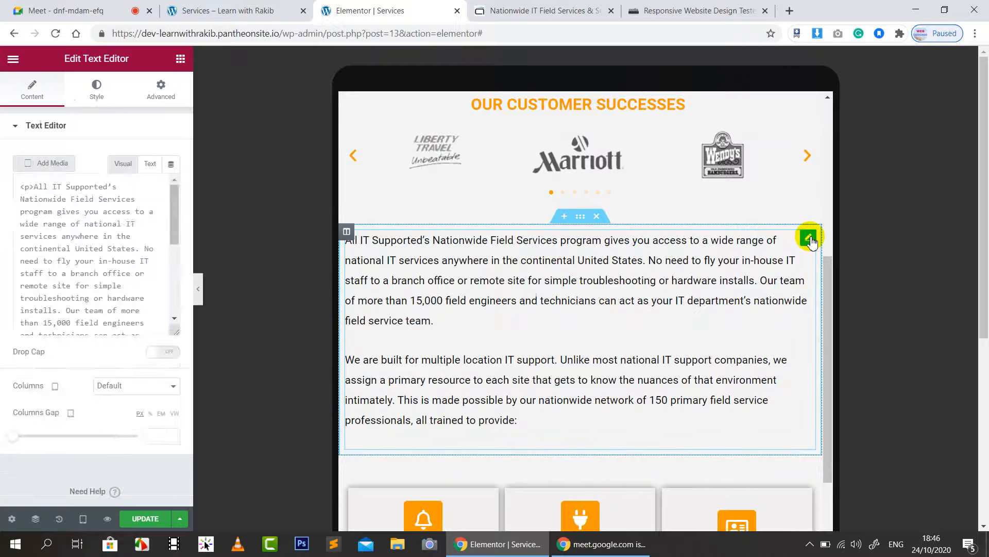
left_click(97, 96)
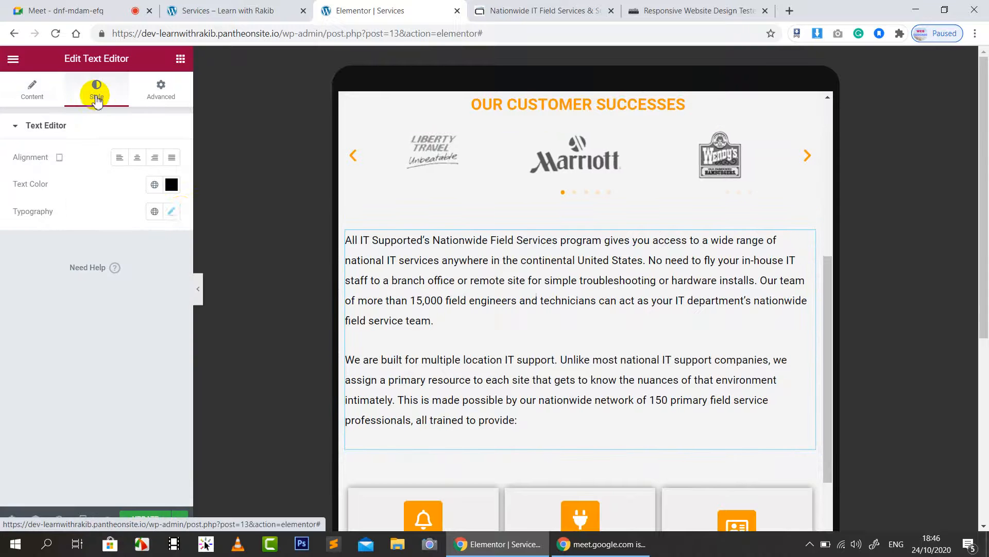
left_click(171, 212)
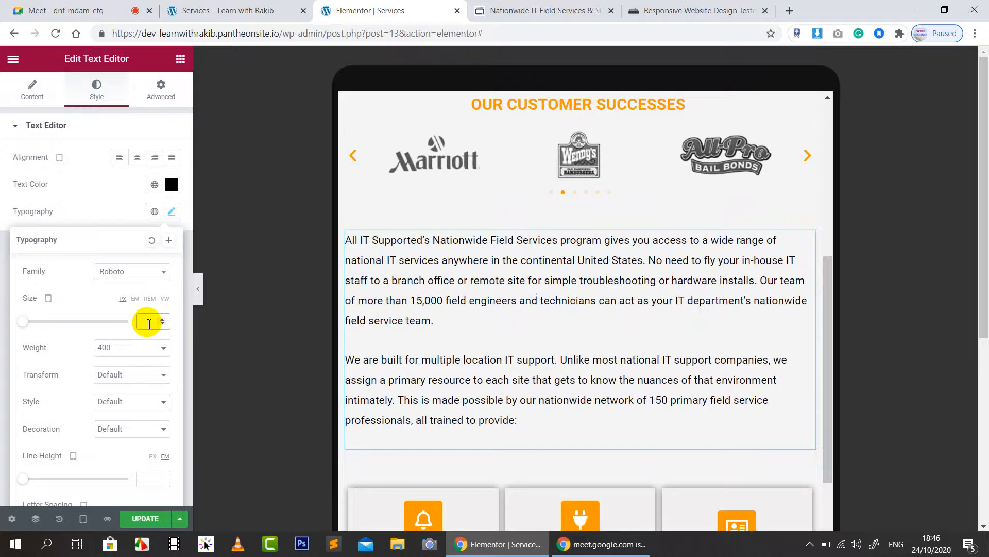
type("17")
key("BackSpace")
key("BackSpace")
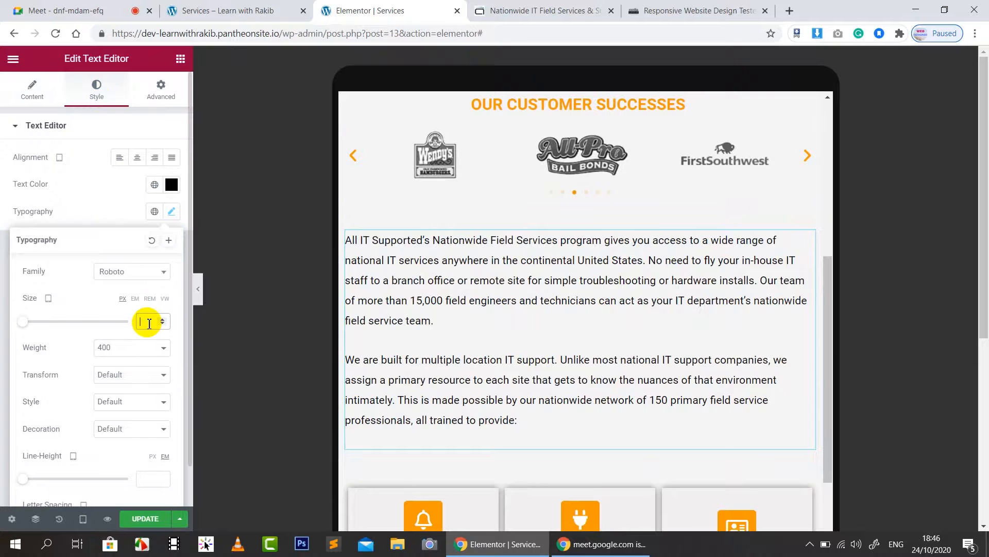
type("15")
scroll(607, 332, "down", 3)
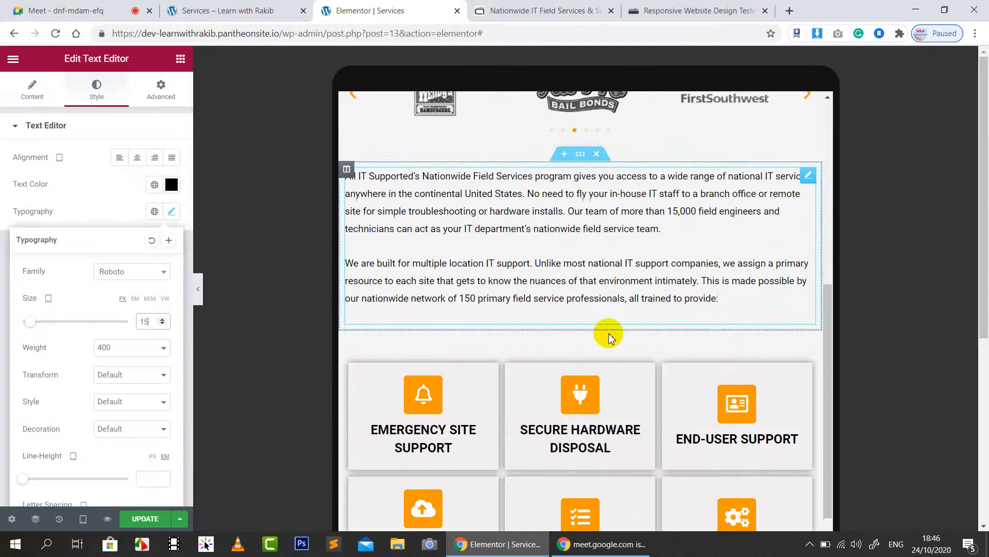
scroll(533, 330, "down", 1)
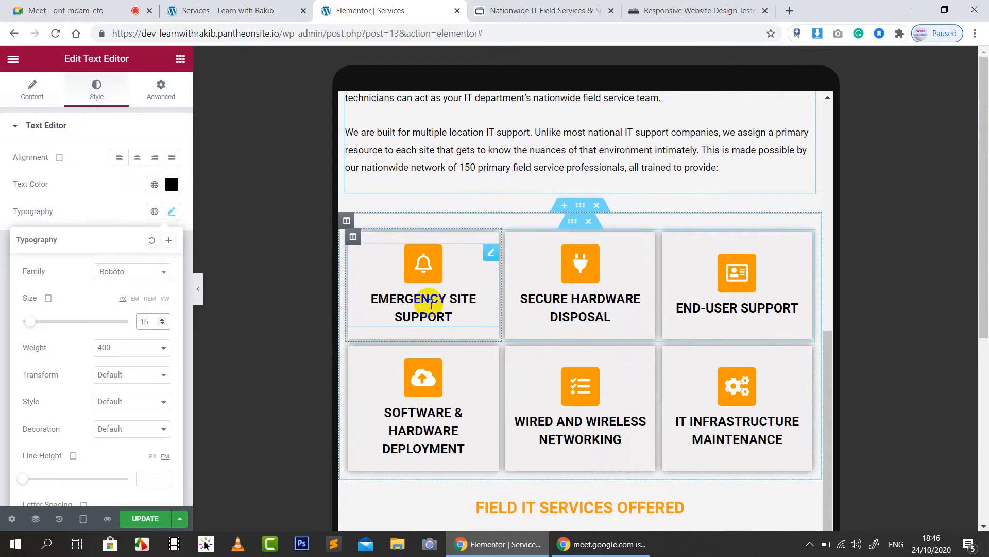
Step: Give the Emergency Site Support box icon size 25 and title size 16
left_click(423, 263)
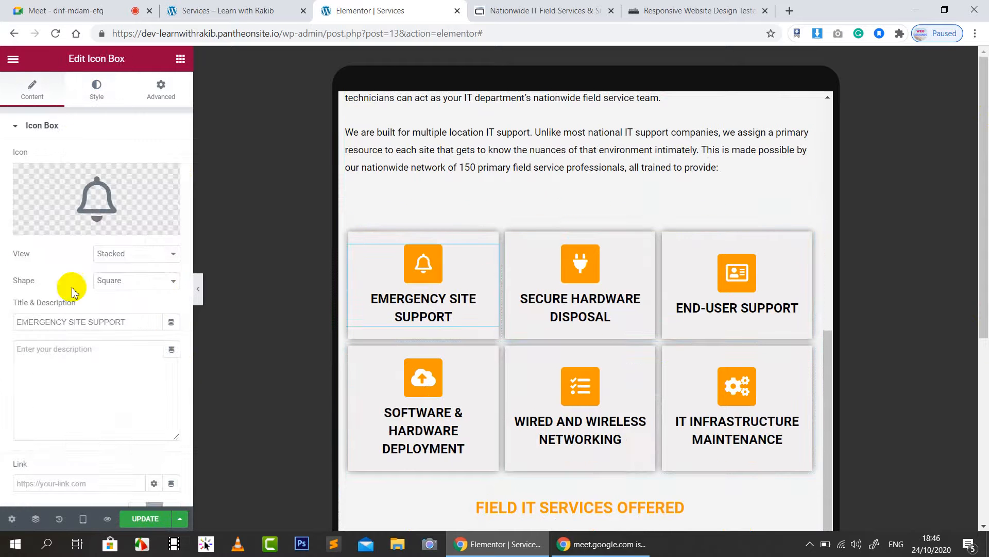
left_click(98, 92)
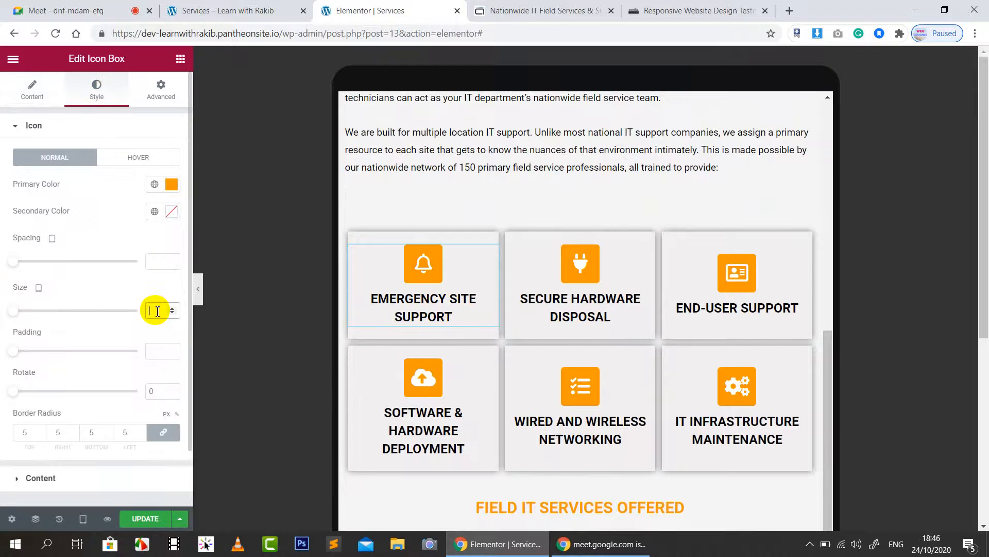
type("20")
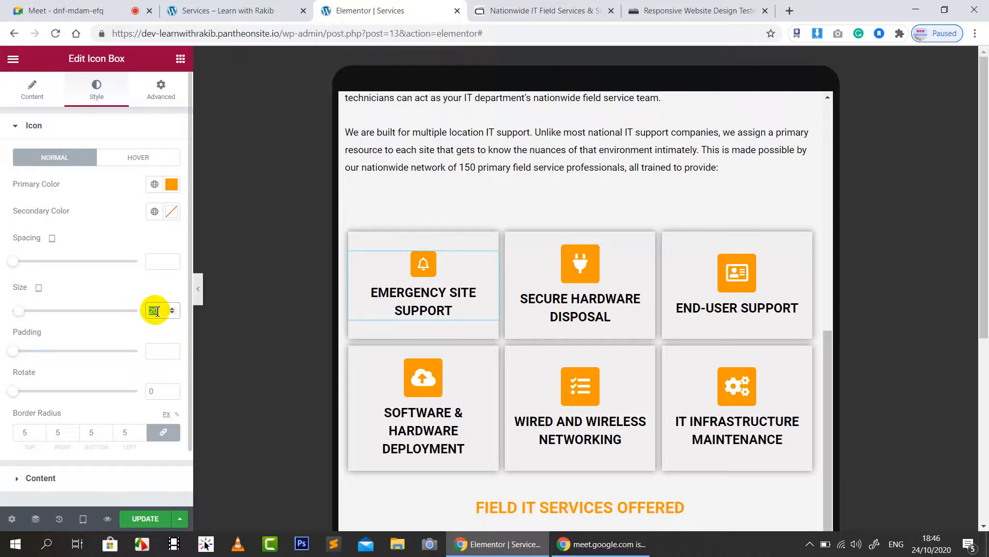
type("25")
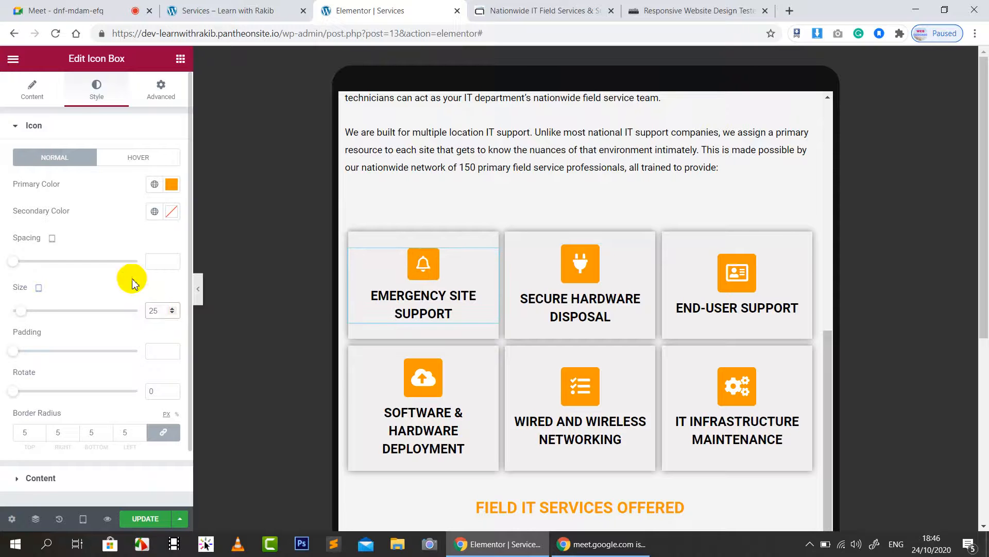
scroll(98, 422, "down", 2)
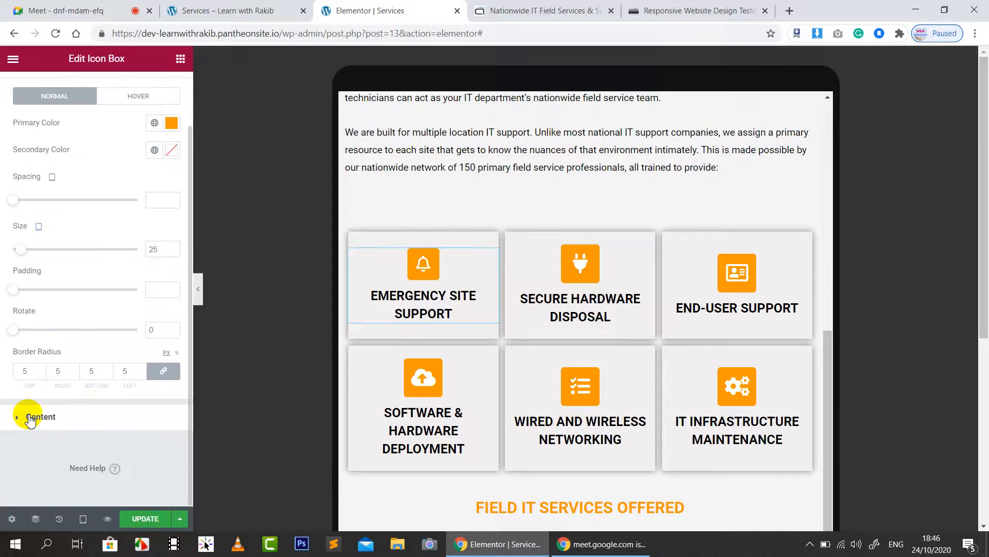
left_click(26, 416)
left_click(173, 350)
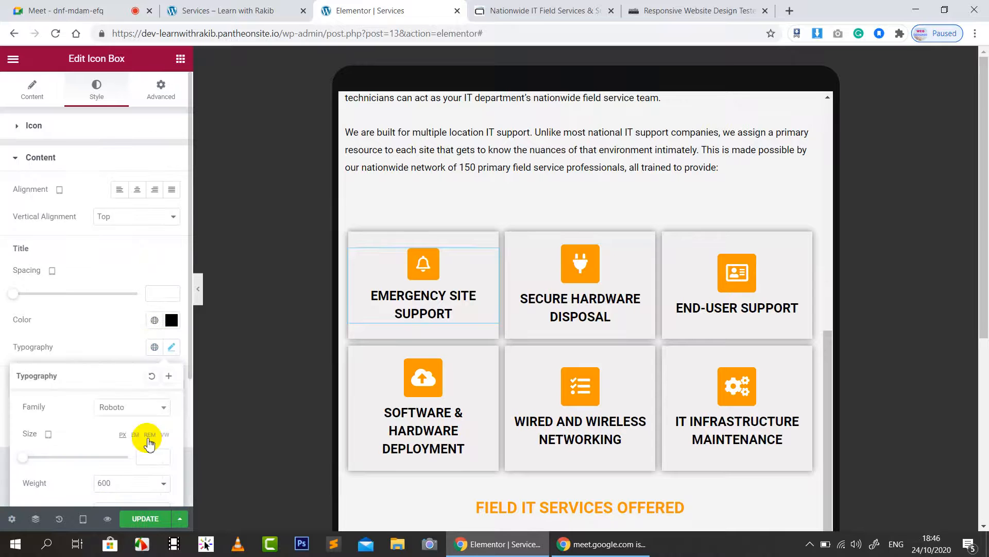
scroll(146, 391, "down", 3)
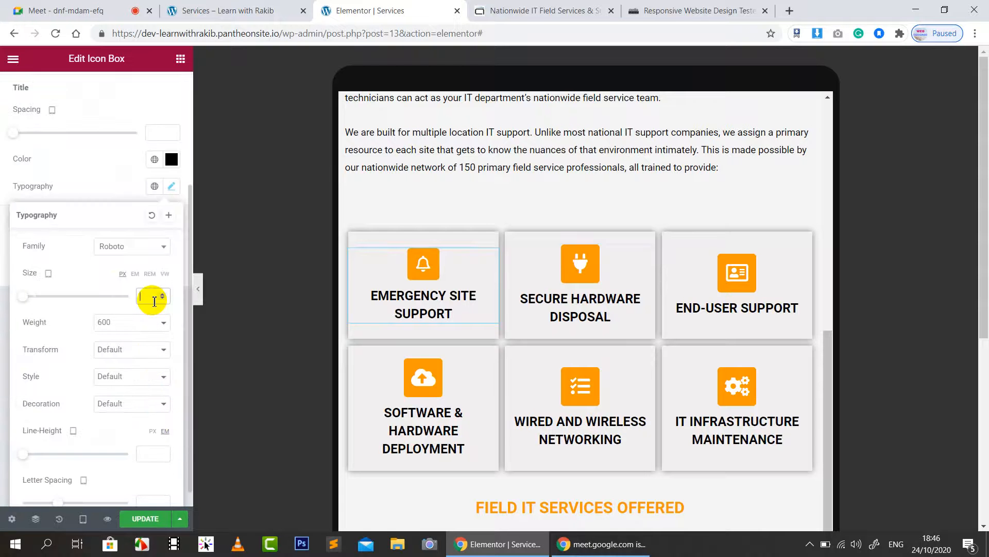
type("17")
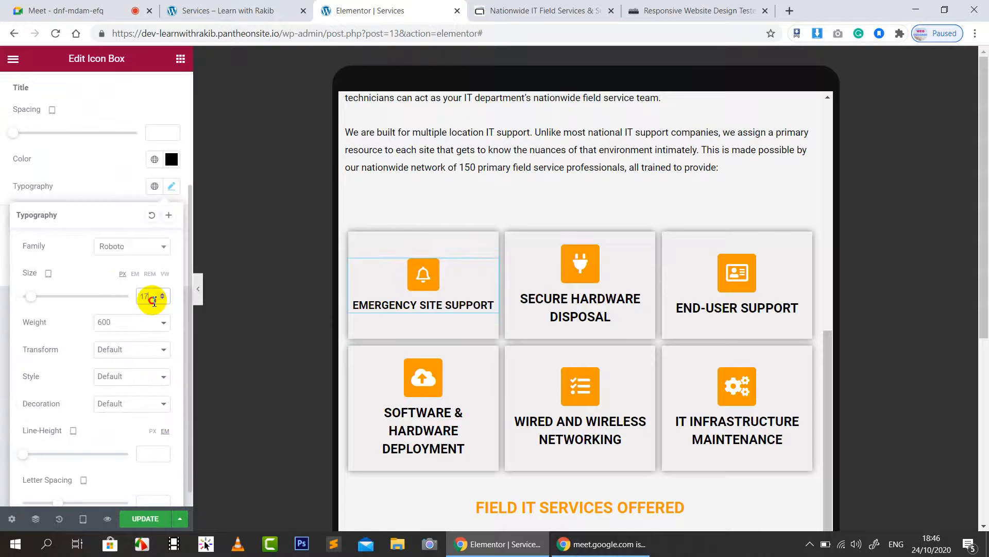
key("Down")
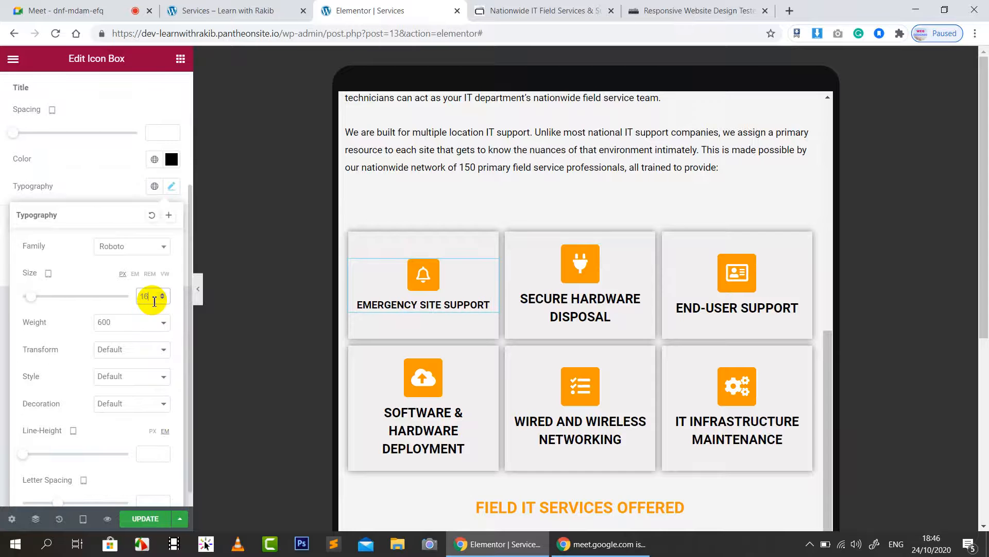
left_click(99, 164)
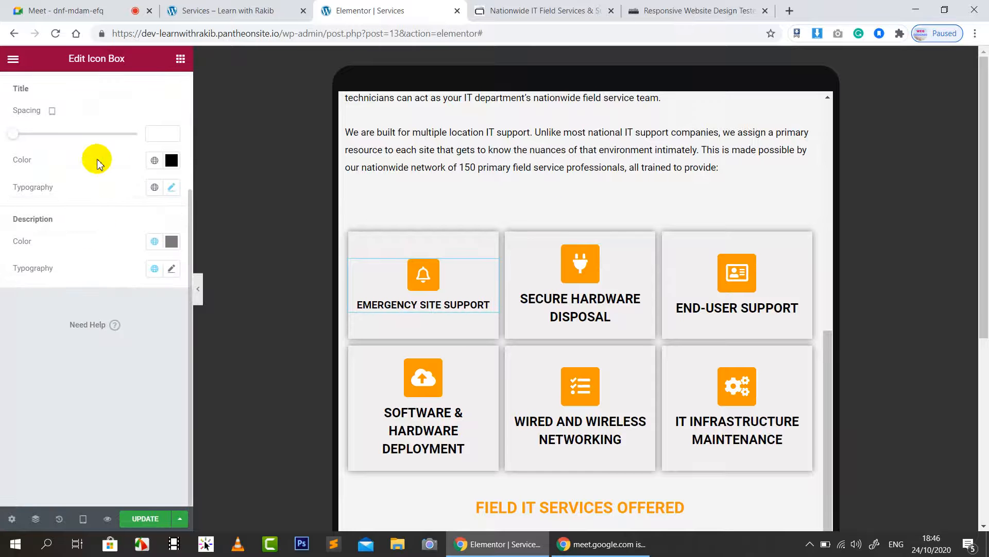
Step: Give the Secure Hardware Disposal box icon size 25 and title size 16
left_click(567, 271)
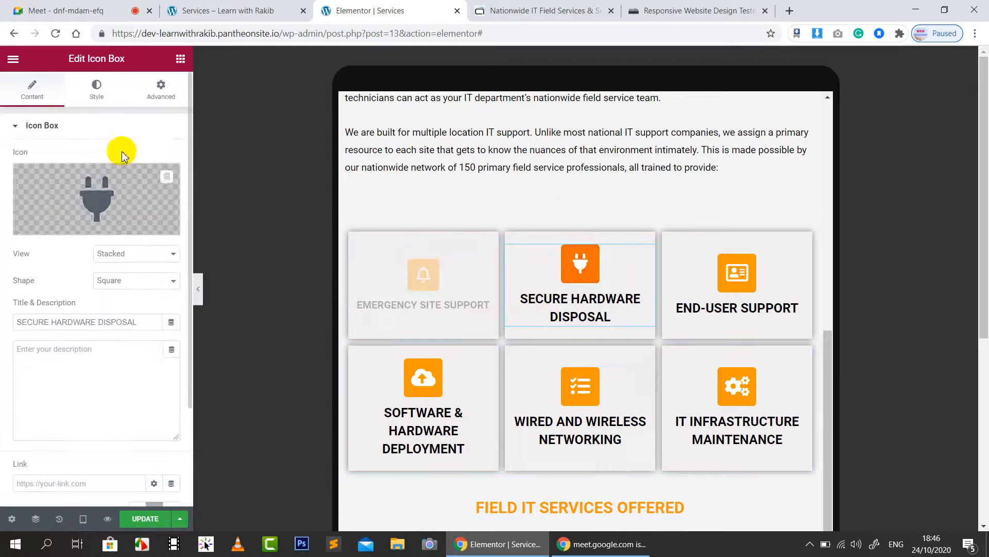
left_click(92, 88)
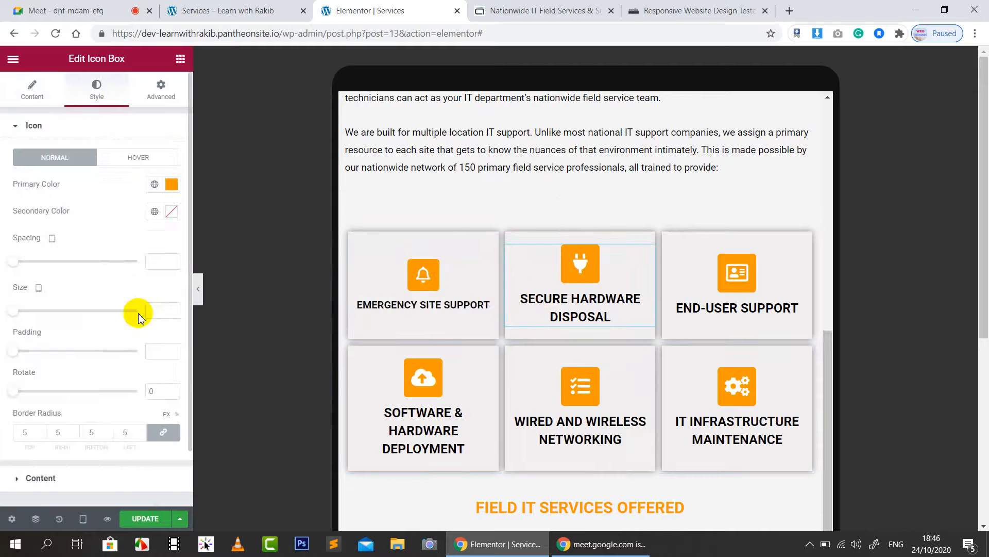
type("25")
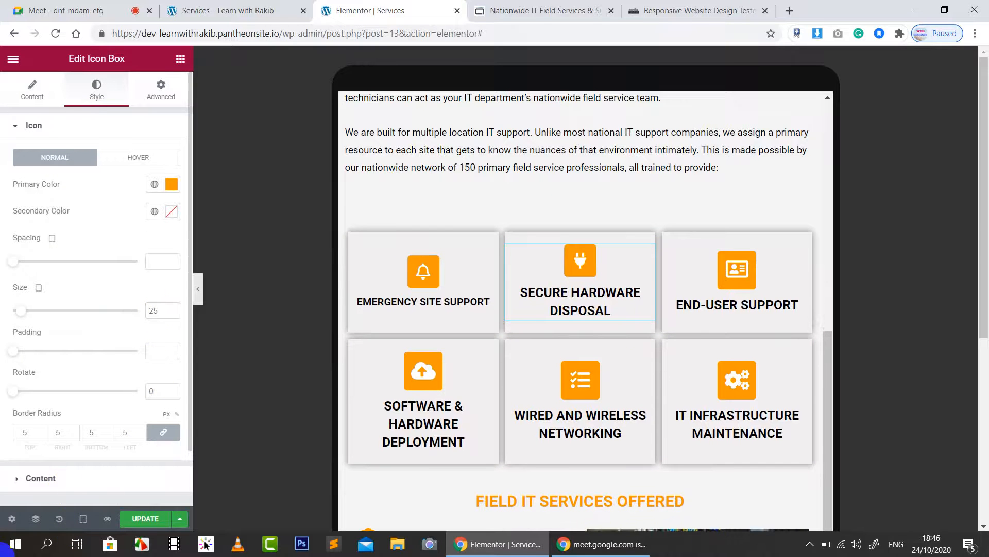
left_click(56, 478)
left_click(171, 346)
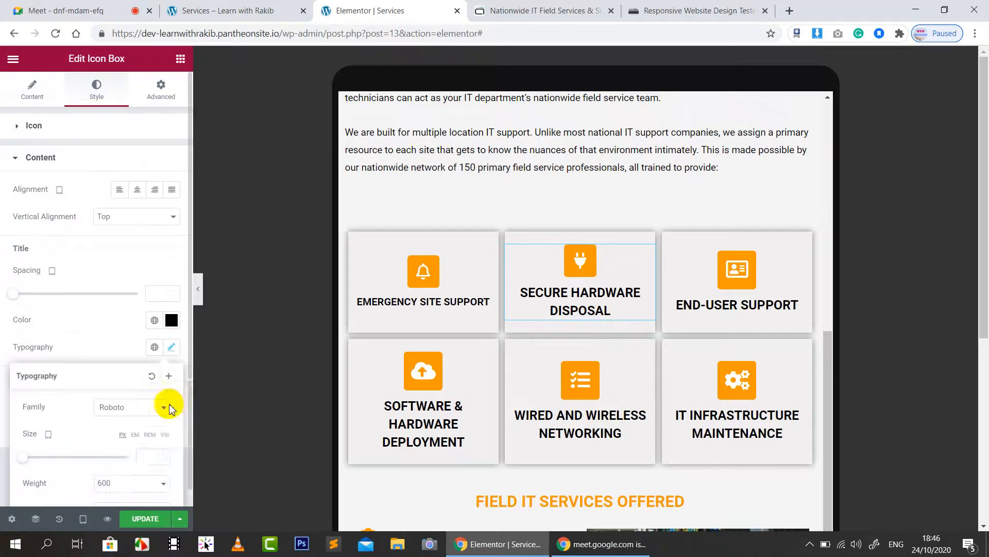
type("16")
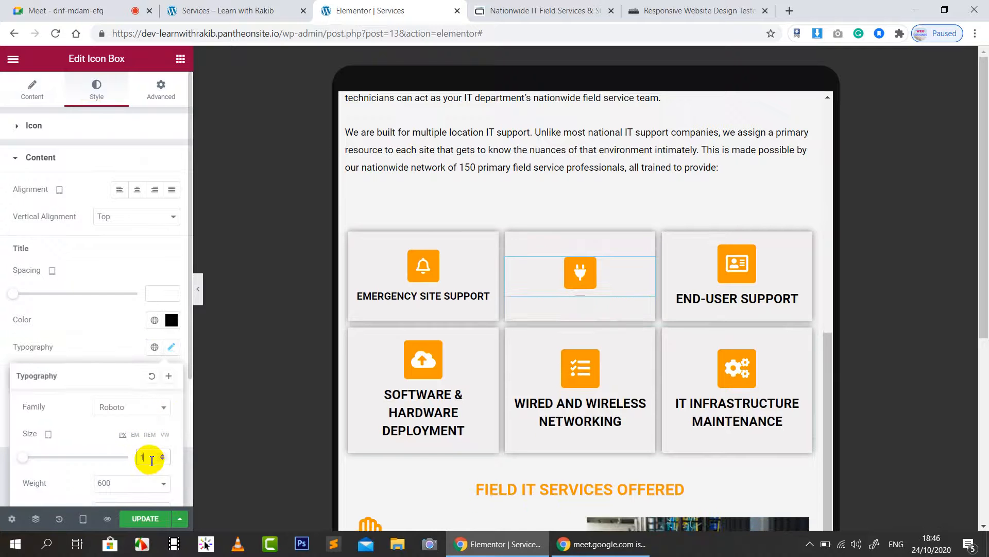
left_click(124, 253)
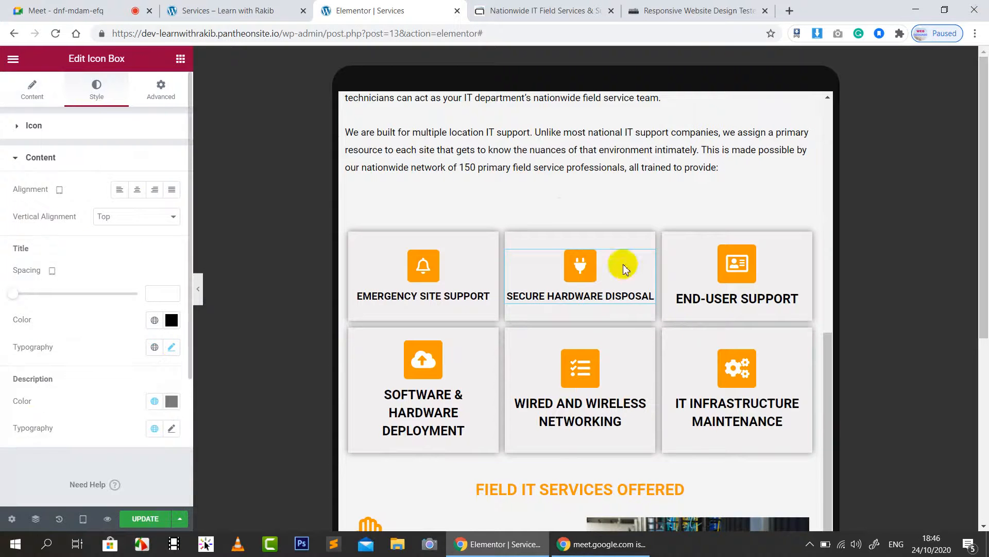
Step: Give the End-User Support box icon size 25 and adjust its title typography
left_click(736, 271)
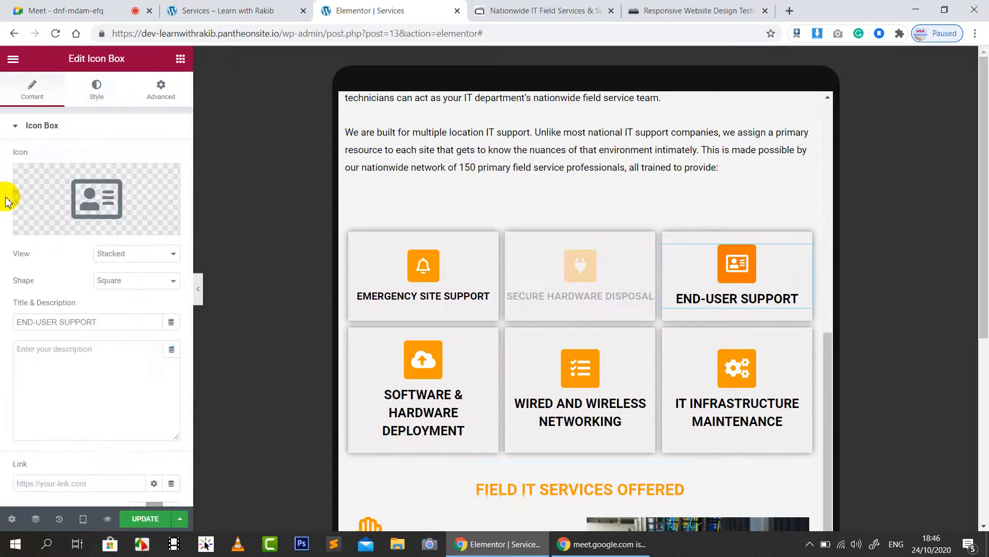
left_click(96, 92)
scroll(113, 289, "down", 2)
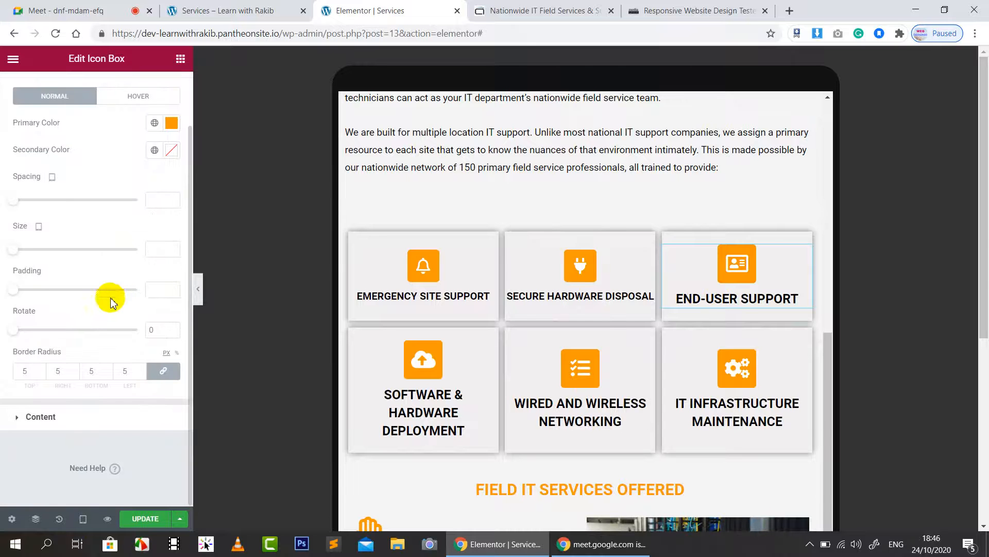
type("25")
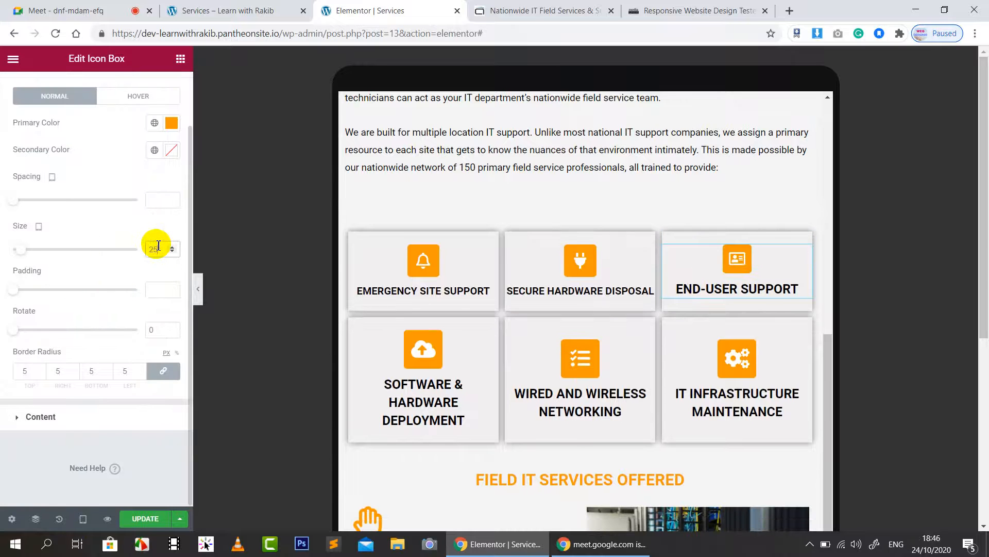
left_click(50, 416)
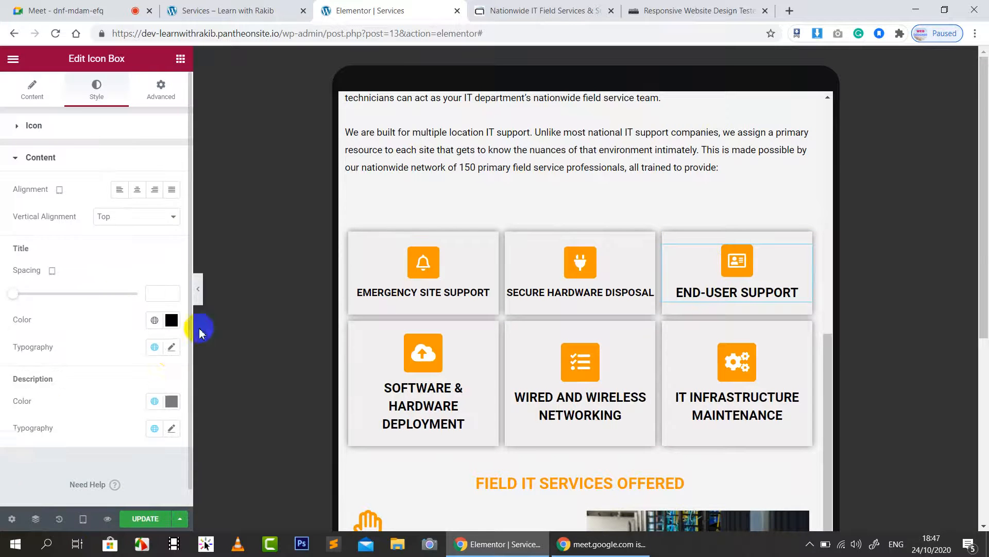
left_click(173, 352)
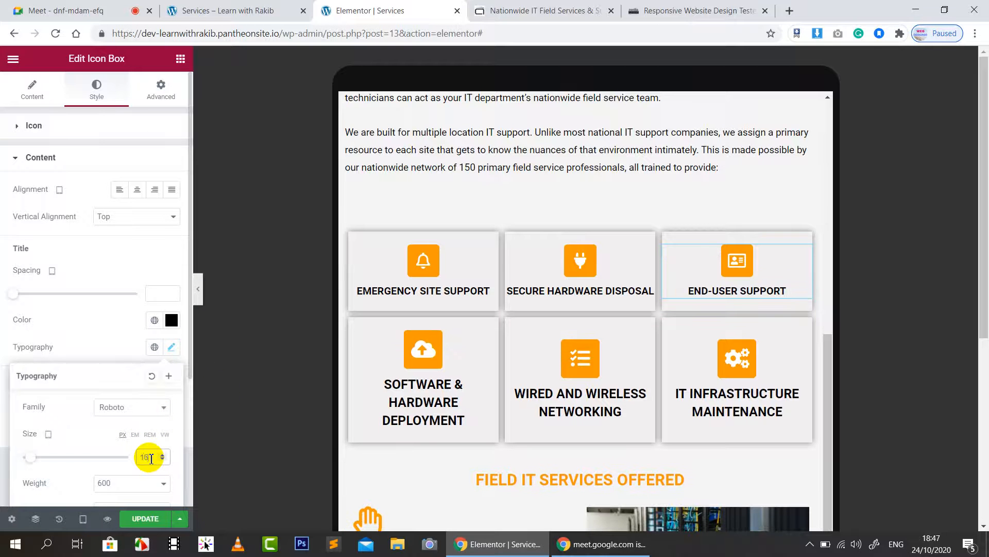
left_click(112, 253)
scroll(115, 255, "down", 1)
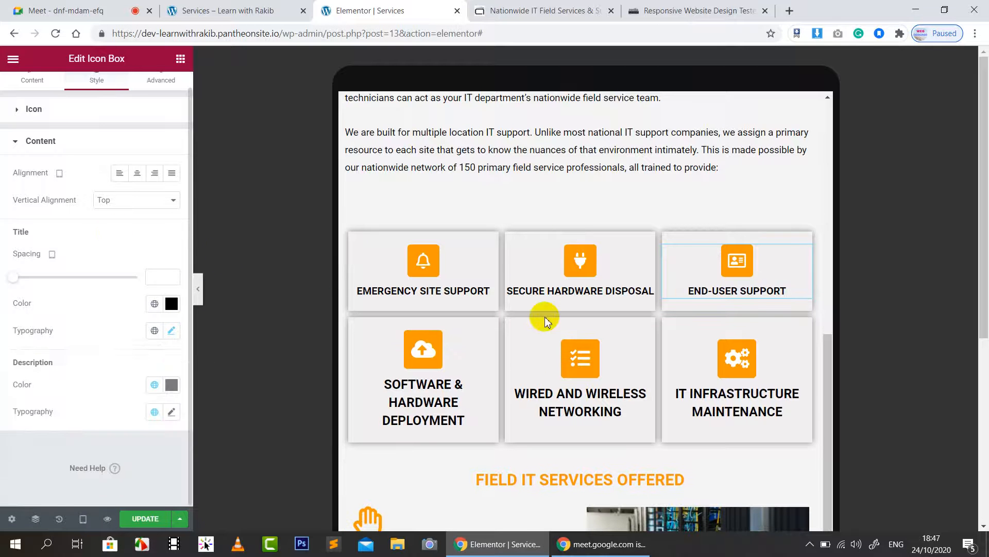
Step: Give the Software & Hardware Deployment box icon size 25 and title size 16, then switch to Google Meet
left_click(451, 351)
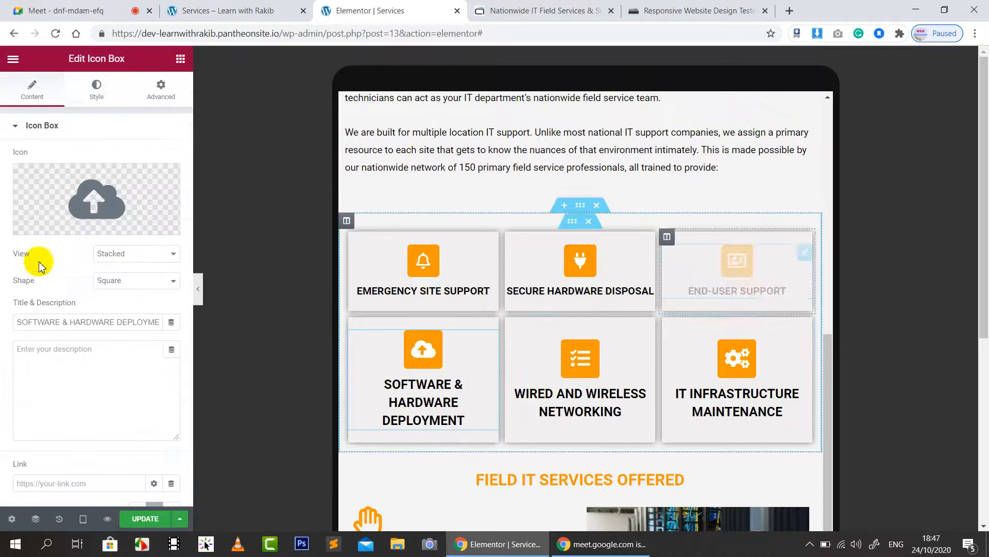
left_click(98, 94)
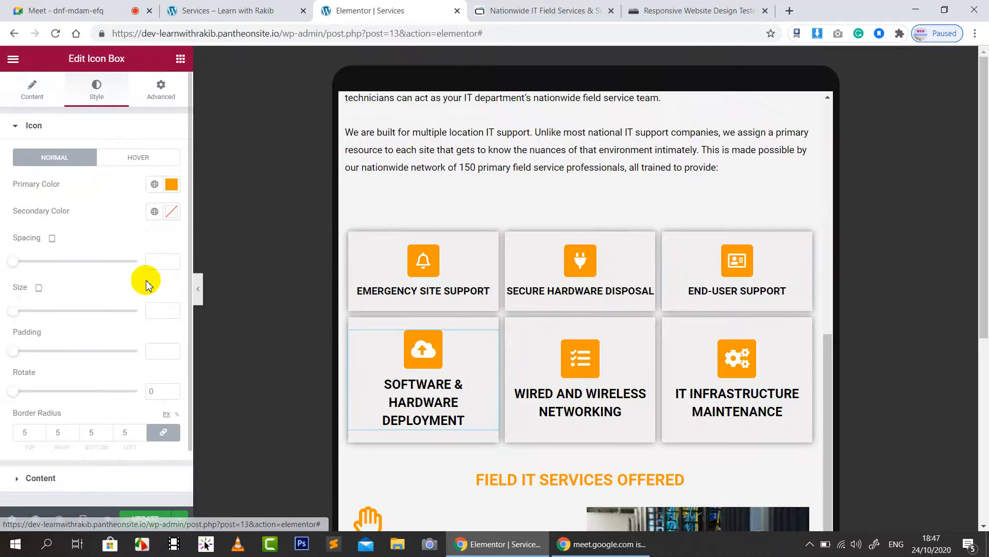
left_click(158, 315)
type("25")
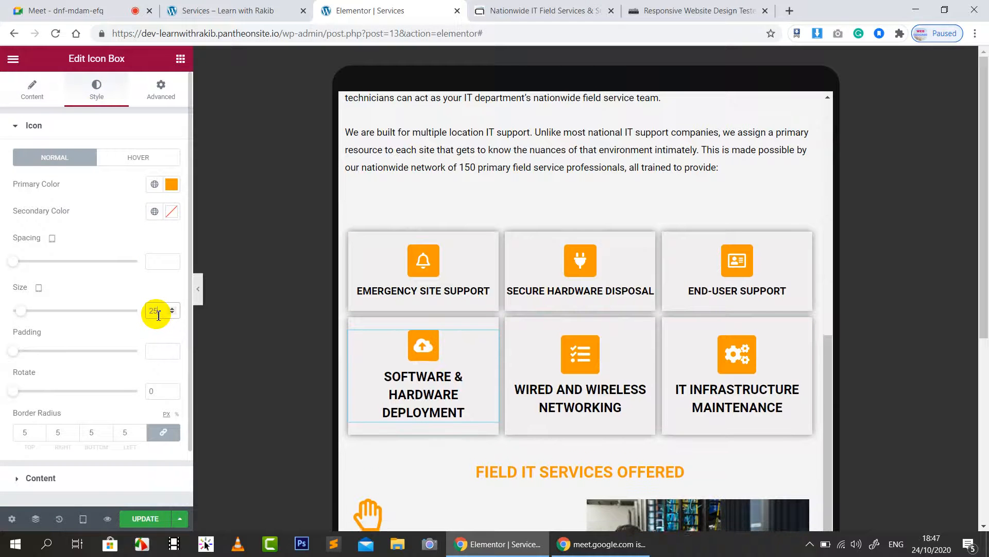
scroll(55, 412, "down", 2)
left_click(51, 416)
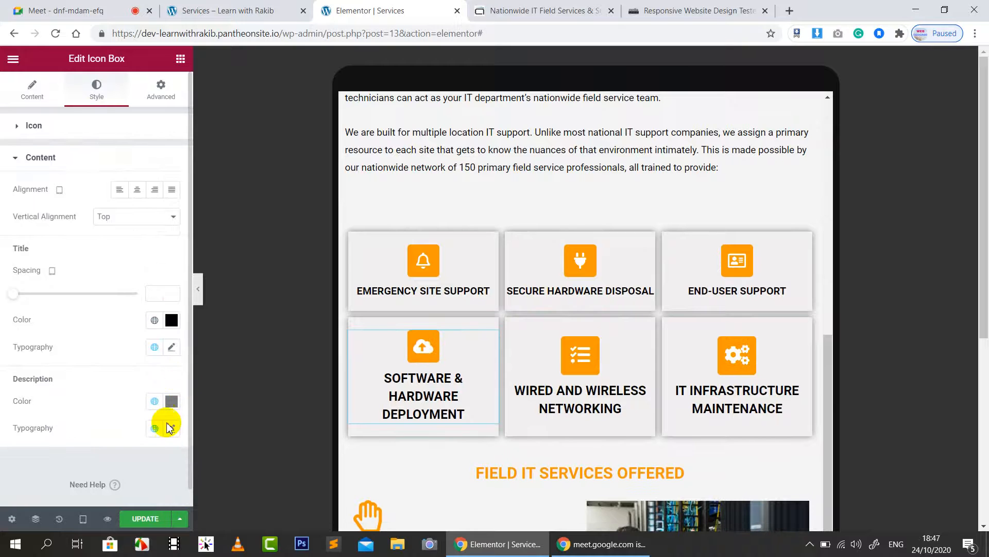
left_click(172, 346)
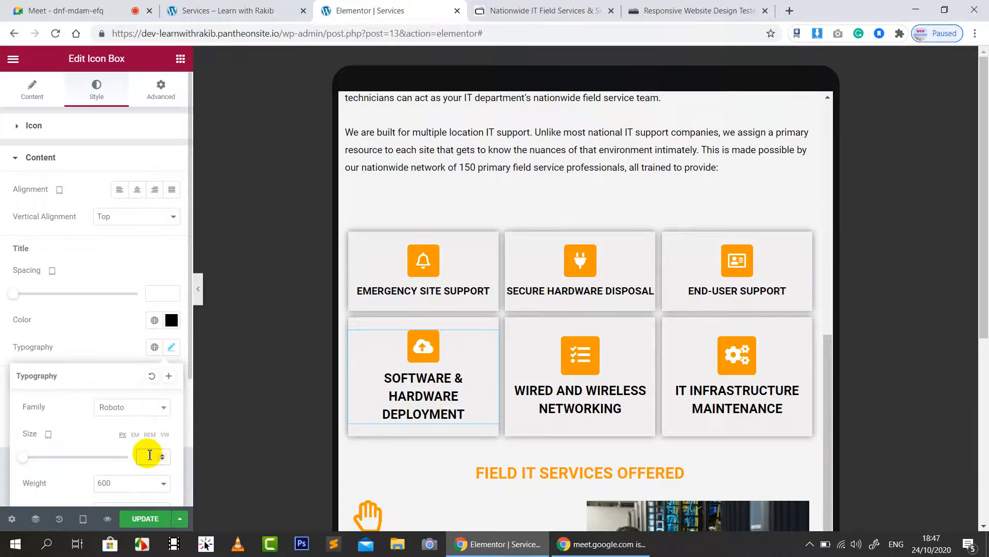
type("16")
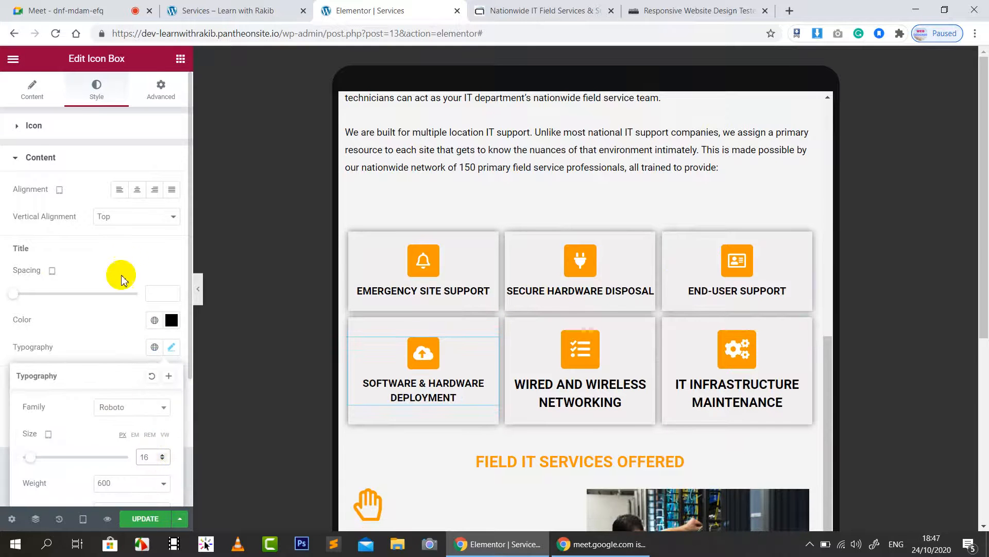
left_click(123, 264)
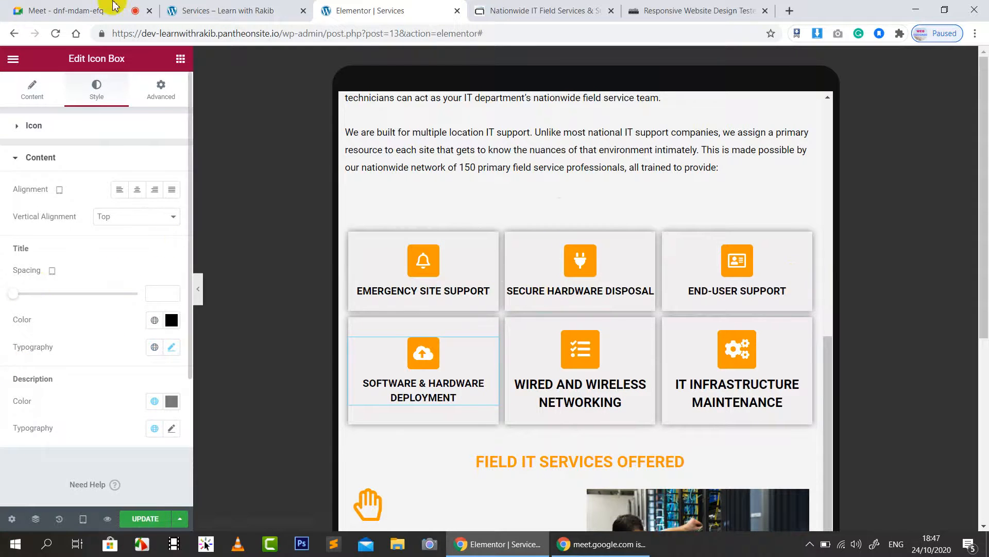
left_click(72, 7)
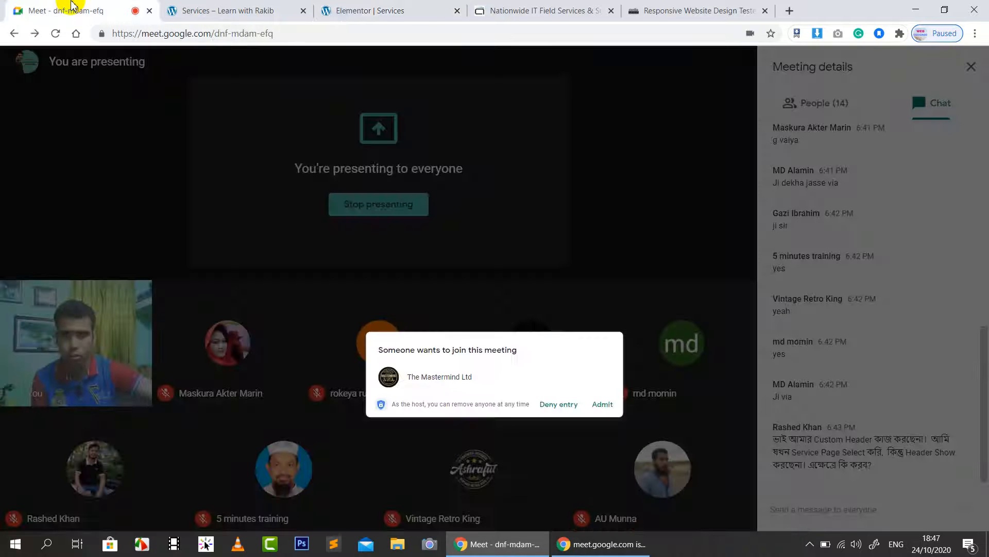
Step: Admit the waiting person to the Google Meet call, bringing it to 15 participants
left_click(634, 325)
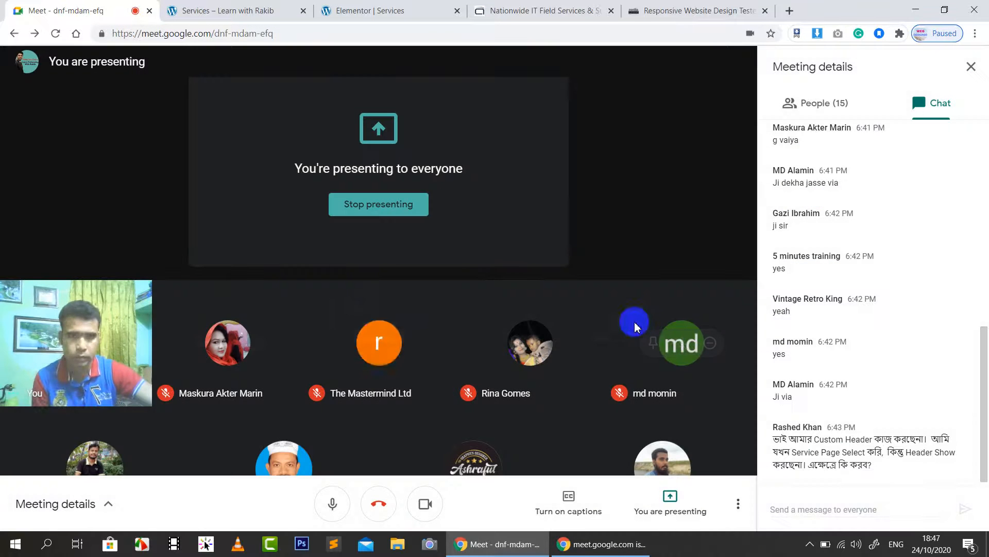
mouse_move(121, 349)
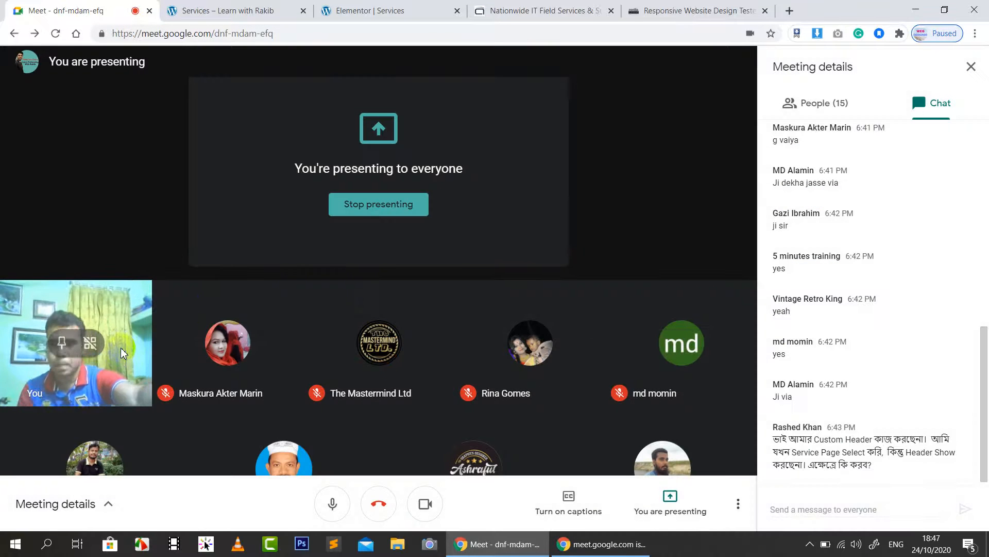
left_click(219, 144)
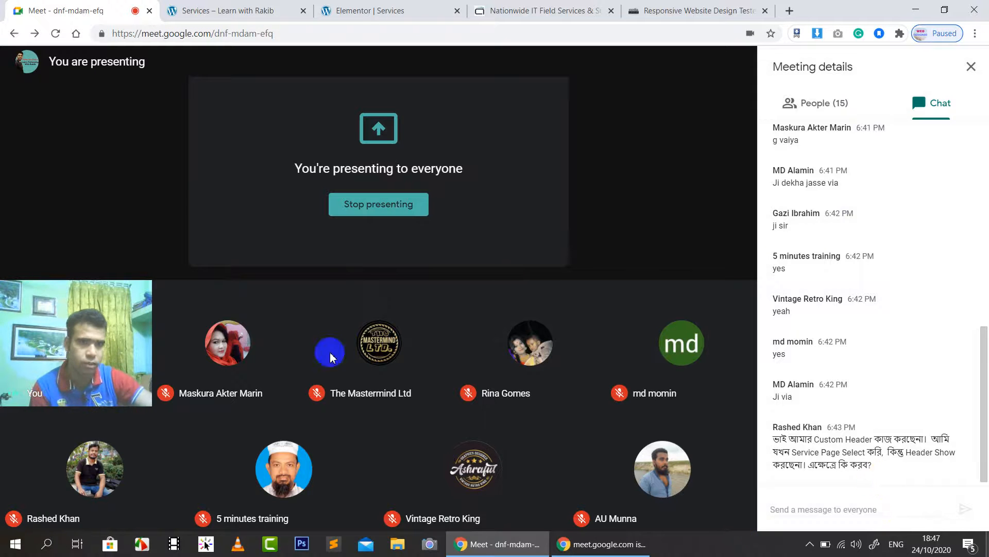
Step: Back in Elementor, give the Wired and Wireless Networking box icon size 25 and title size 16
left_click(370, 11)
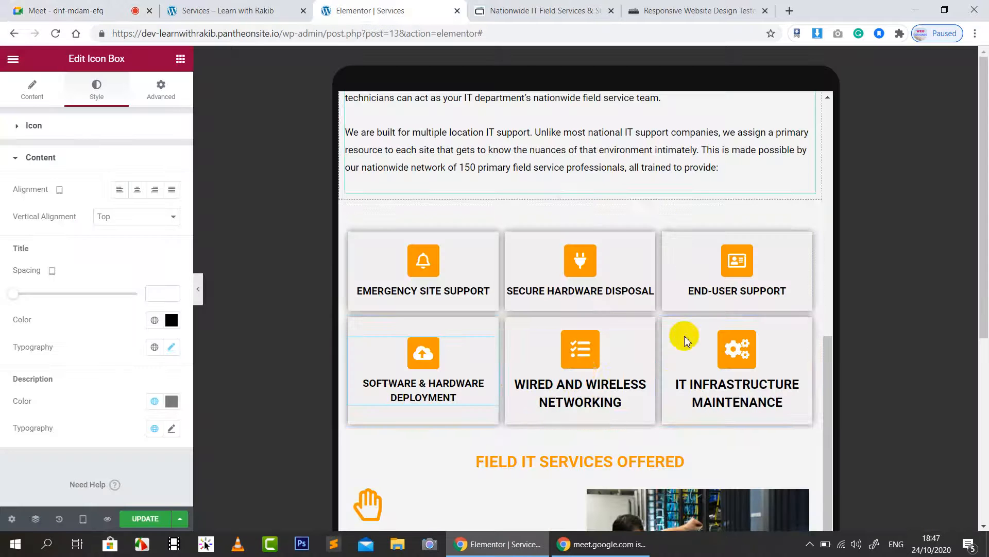
left_click(598, 354)
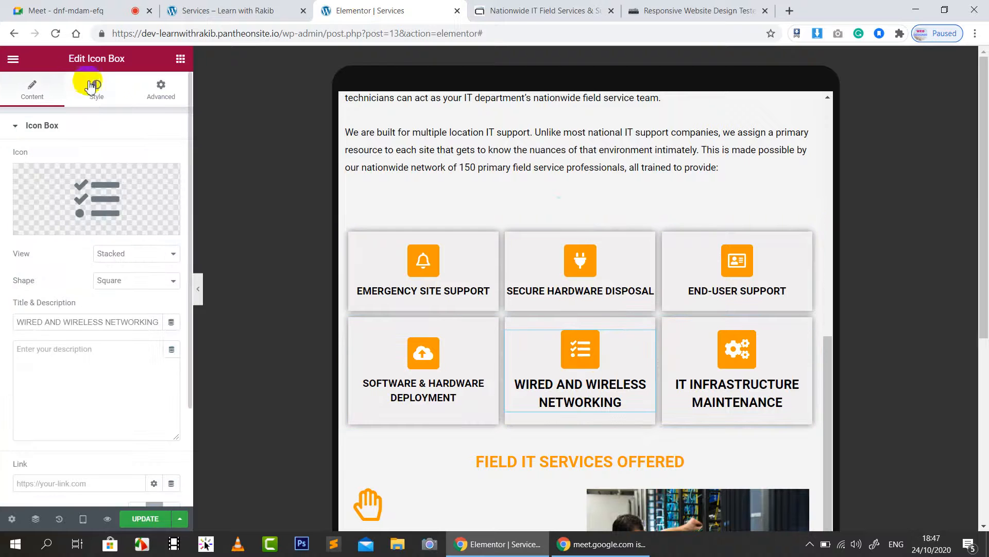
left_click(98, 94)
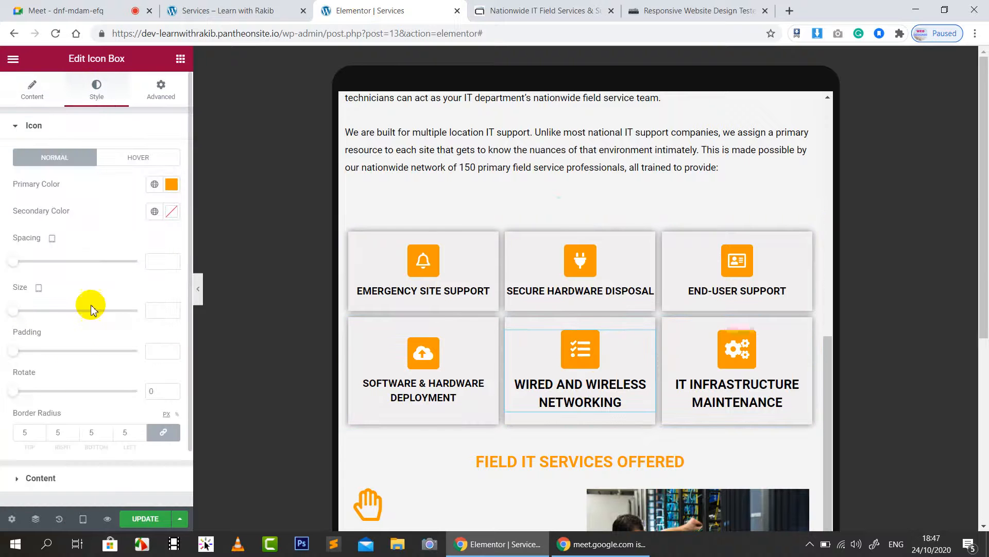
left_click(152, 312)
type("25")
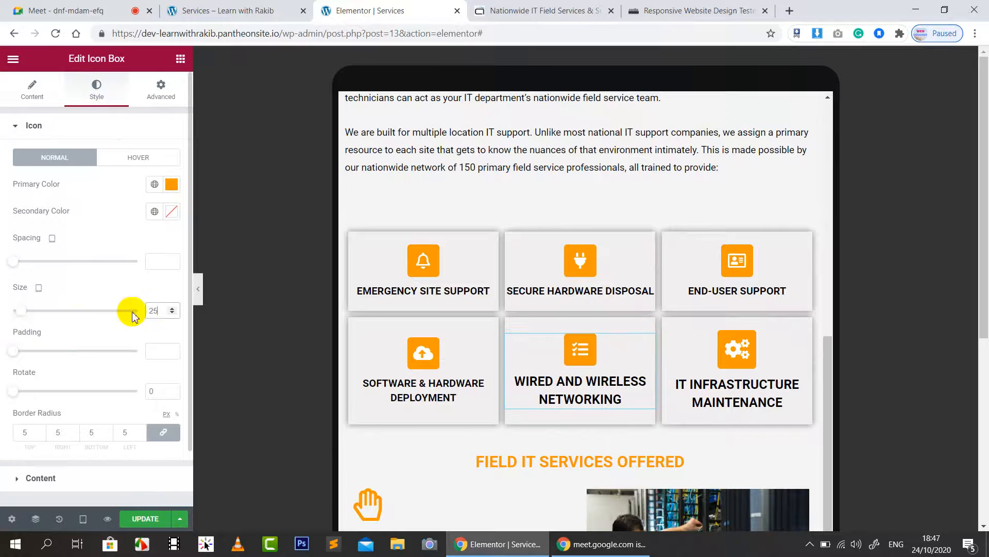
scroll(77, 453, "down", 1)
left_click(55, 415)
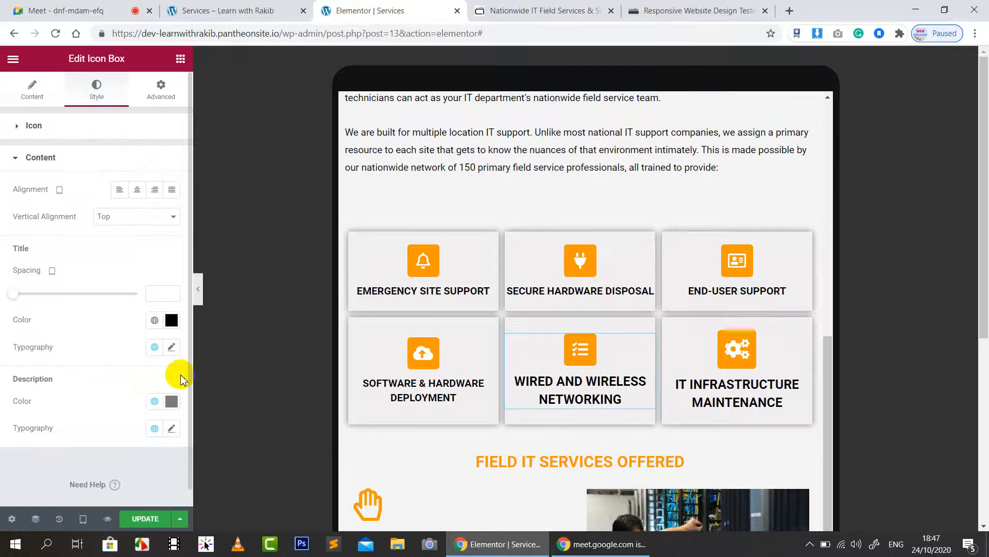
left_click(171, 347)
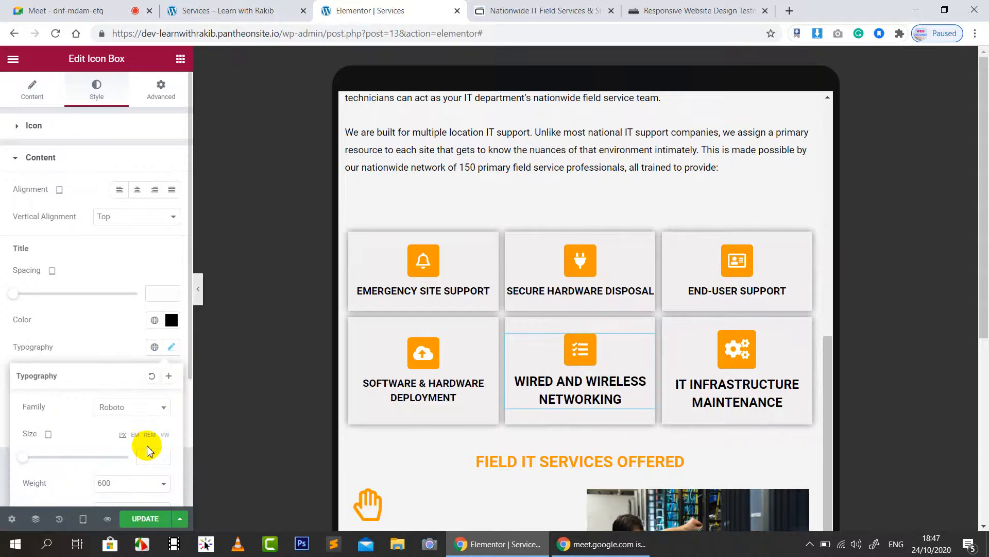
type("16")
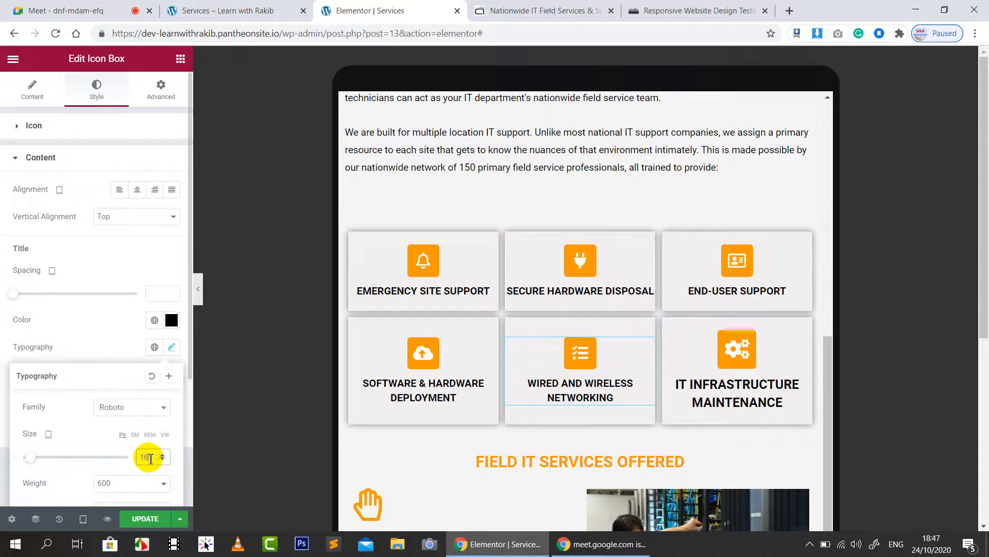
Step: Give the IT Infrastructure Maintenance box icon size 25 and title size 16, then save
left_click(768, 355)
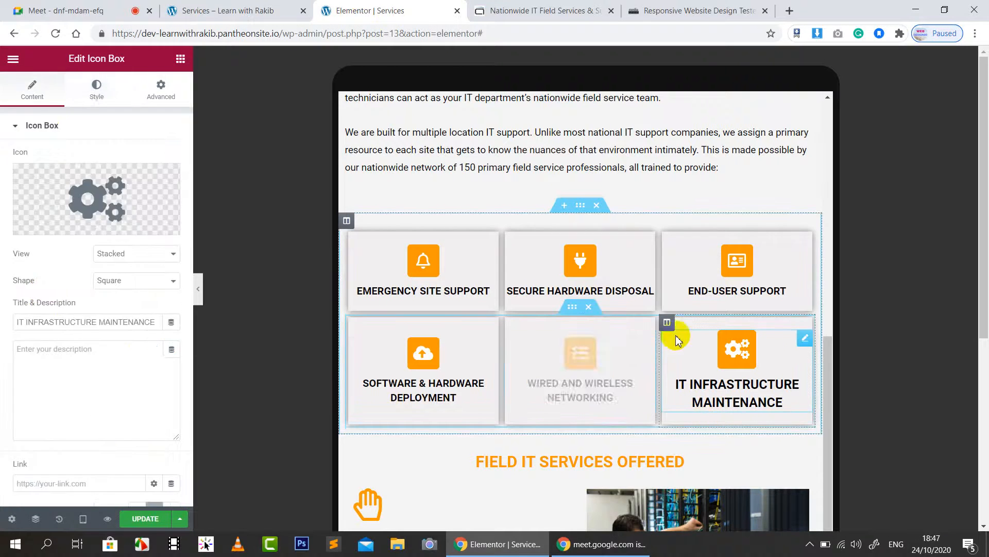
left_click(95, 93)
scroll(112, 320, "down", 2)
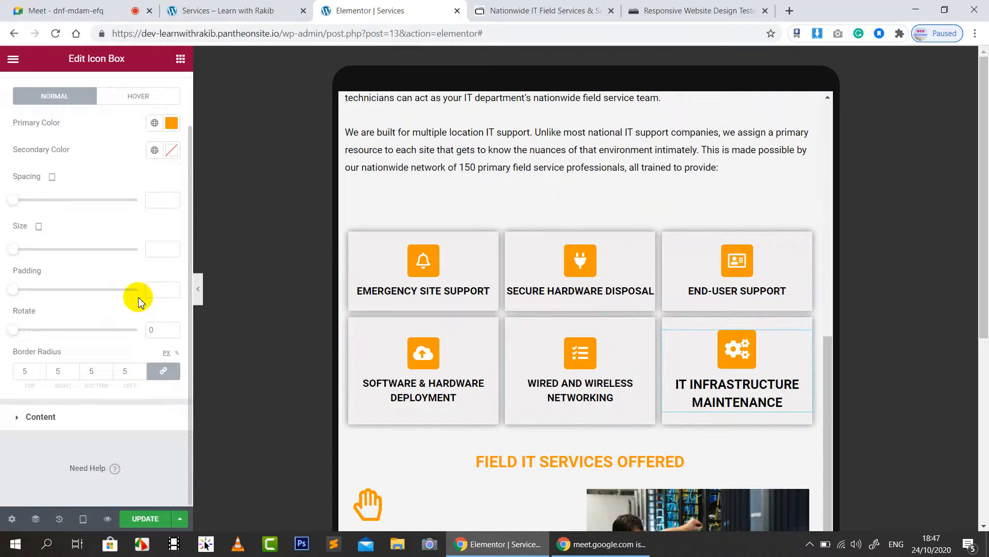
type("25")
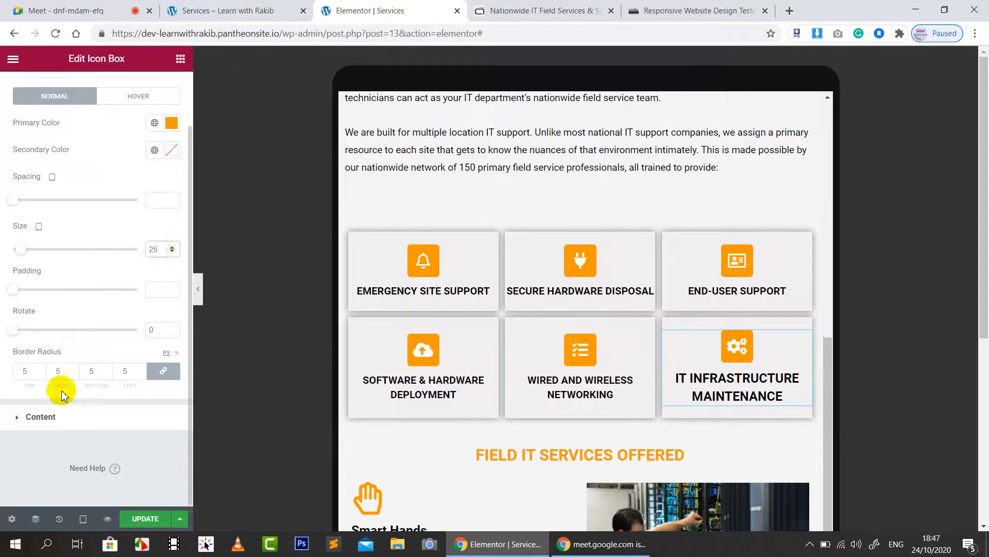
left_click(41, 416)
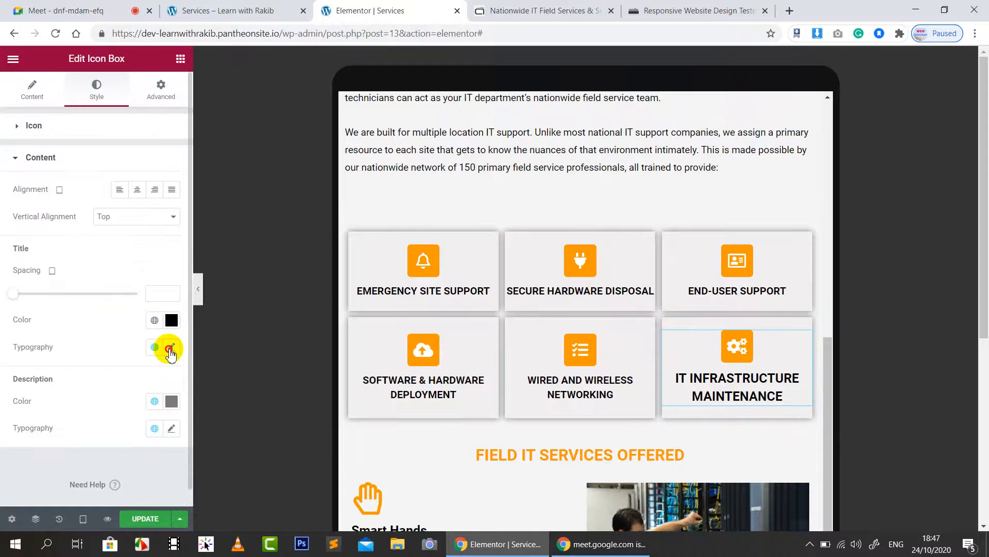
left_click(171, 348)
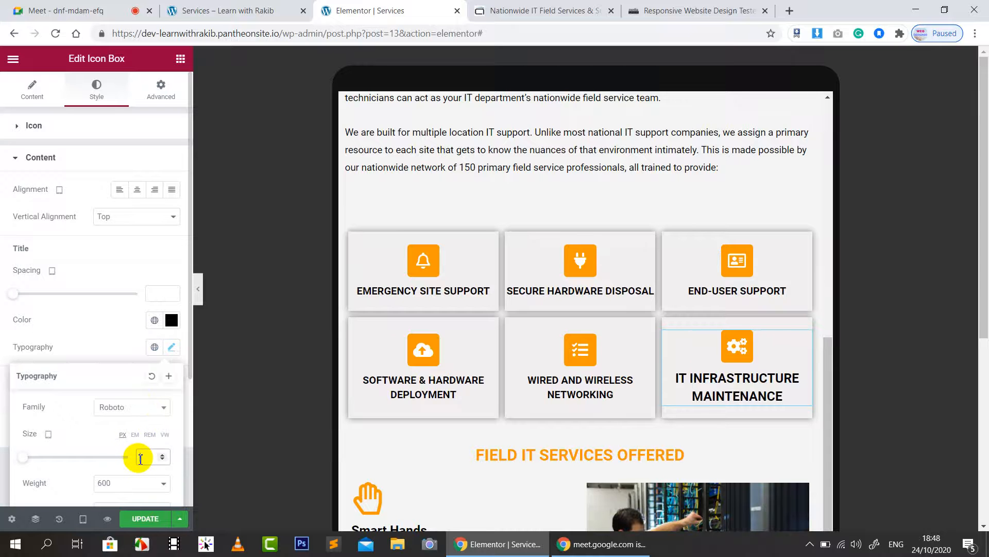
type("16")
scroll(208, 500, "down", 1)
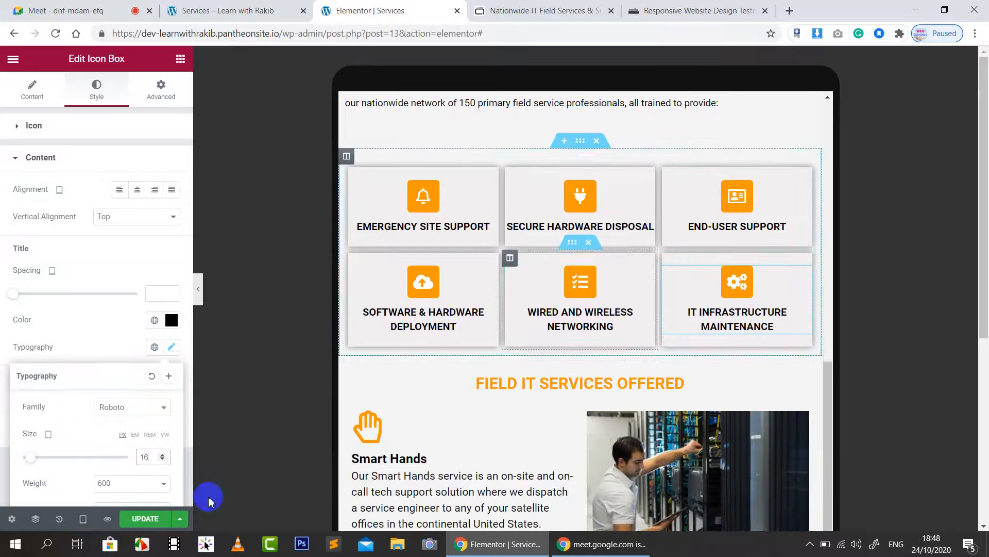
left_click(140, 519)
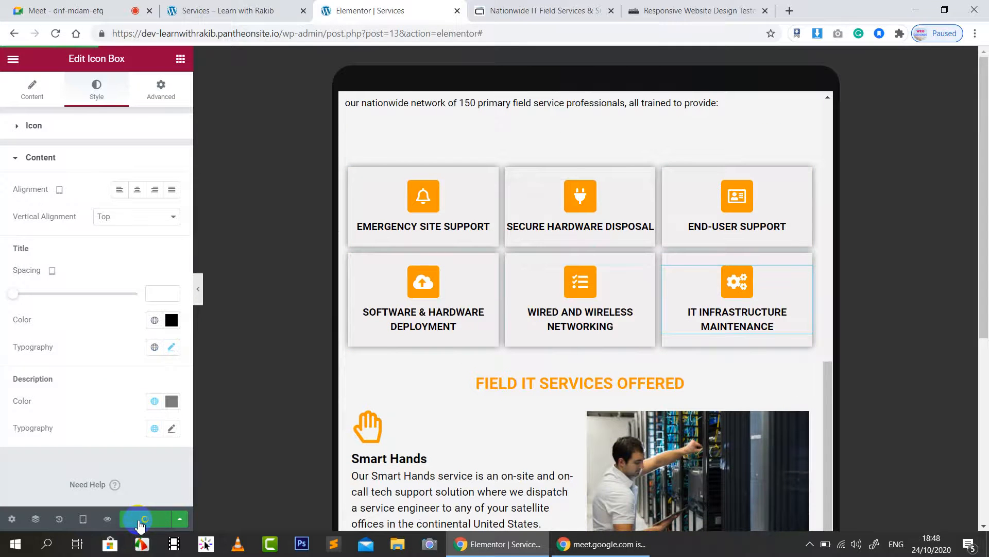
Step: Set the Smart Hands box's description typography size to 15 in tablet view
scroll(582, 341, "down", 2)
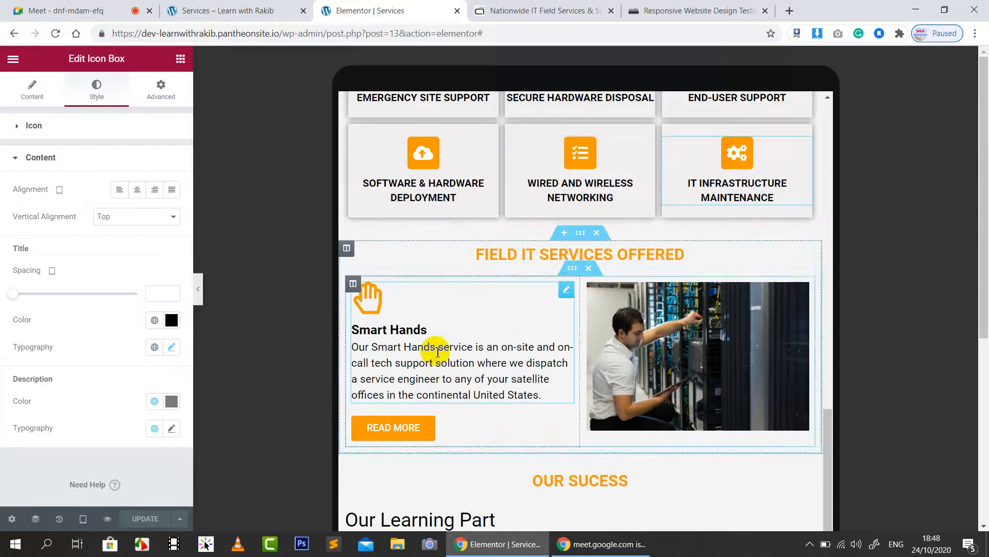
scroll(728, 335, "down", 1)
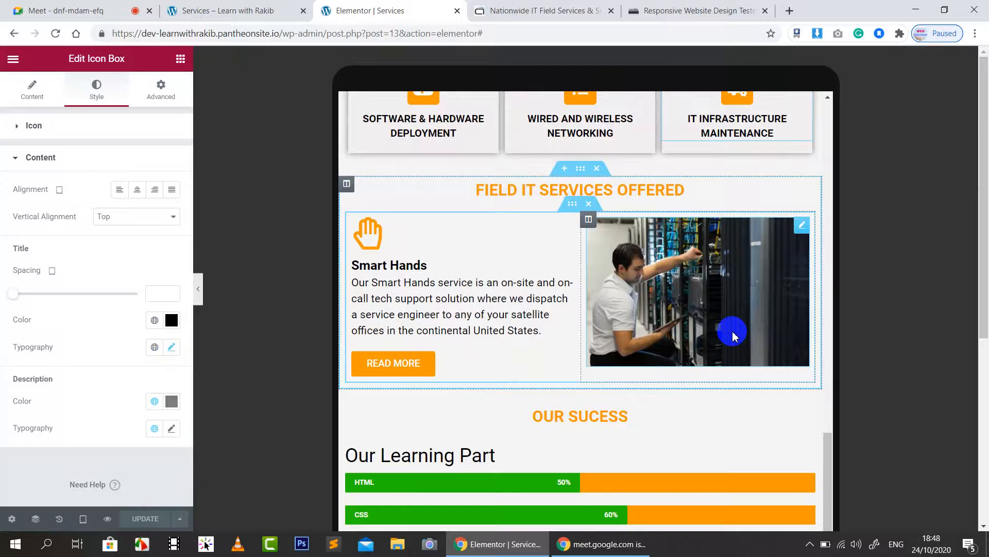
left_click(459, 297)
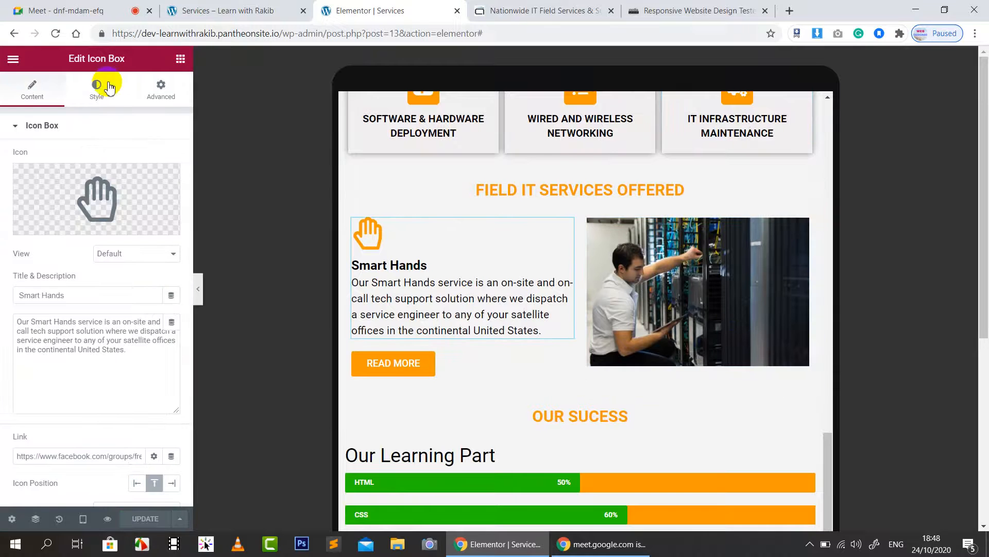
left_click(109, 96)
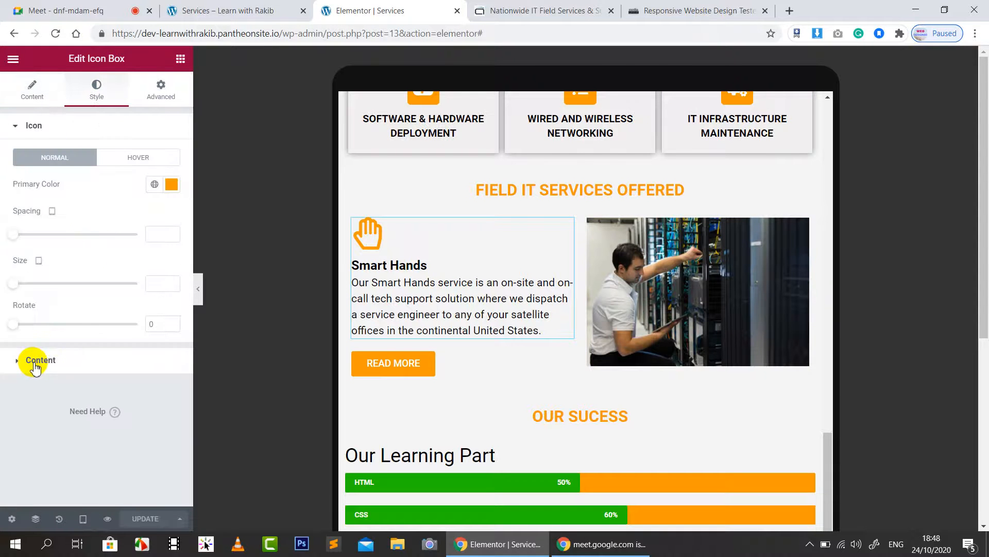
left_click(36, 360)
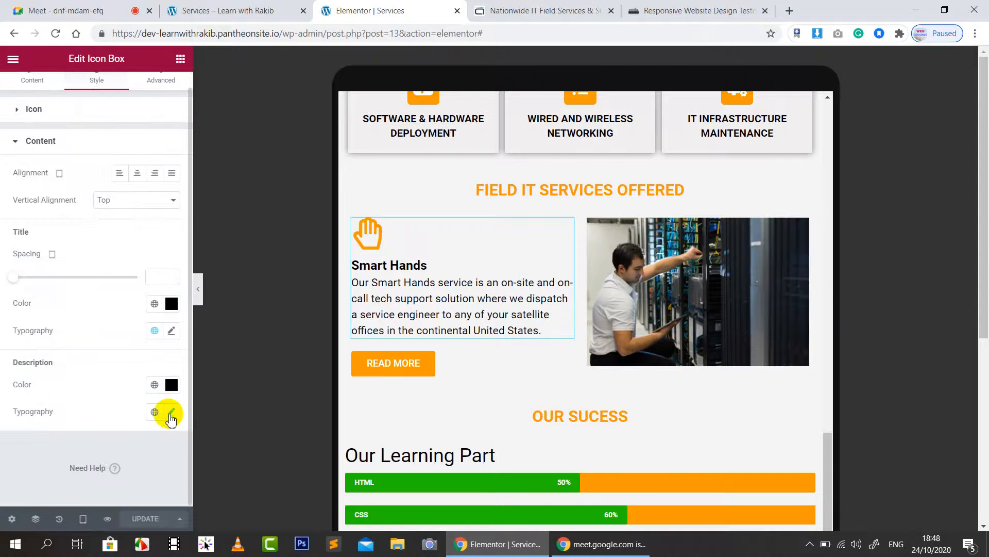
left_click(171, 412)
scroll(155, 454, "down", 3)
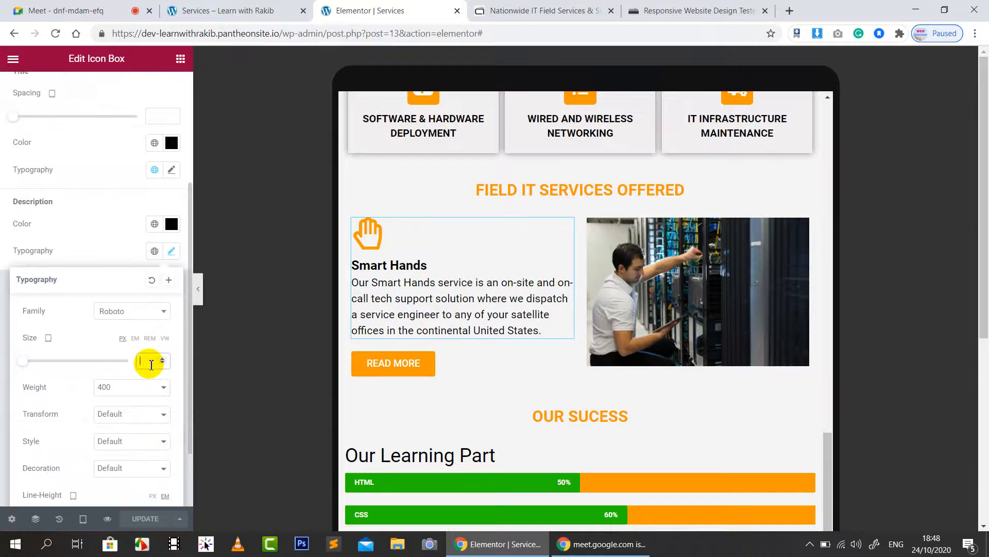
type("15")
left_click(82, 205)
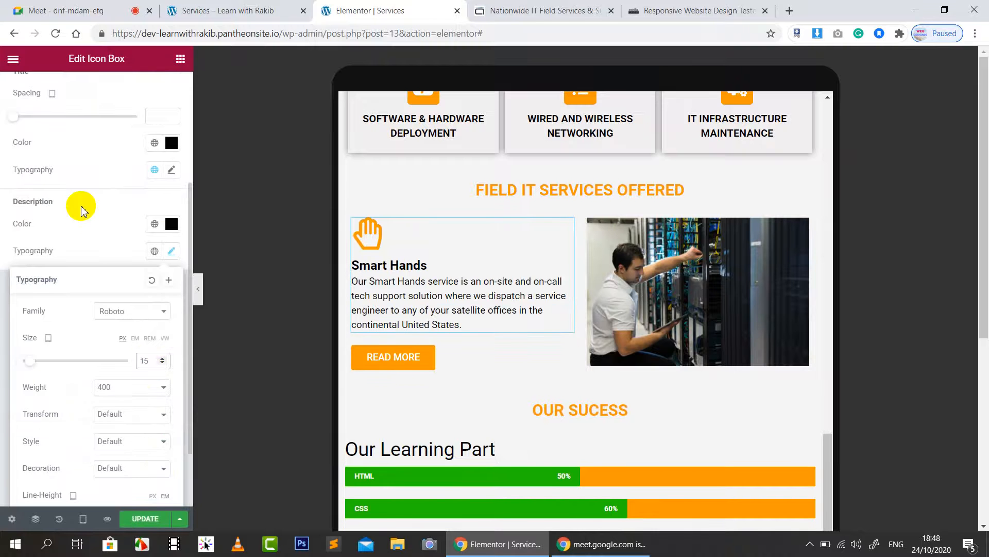
left_click(418, 362)
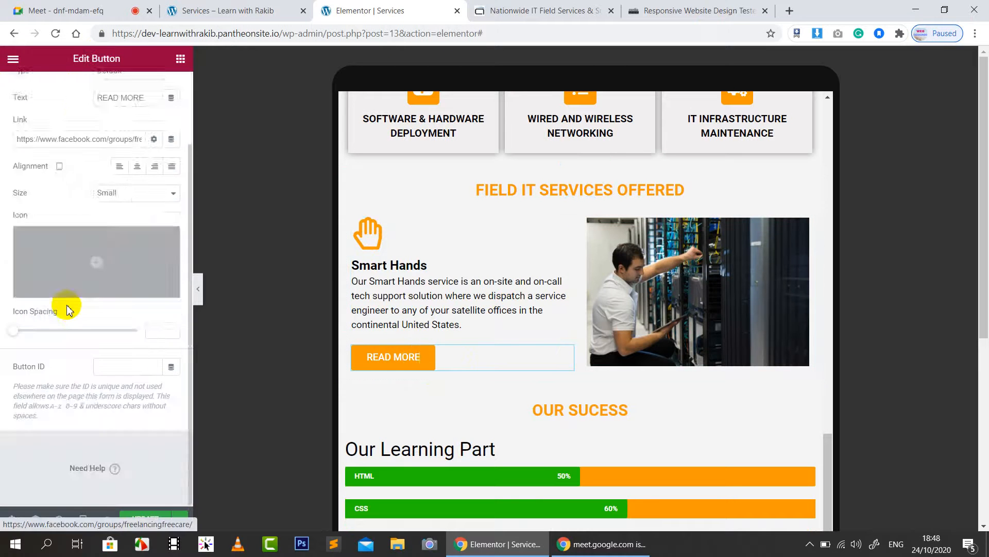
Step: Style the READ MORE button text at size 14, 0.4 letter spacing, 1.2 line height, and save
left_click(97, 90)
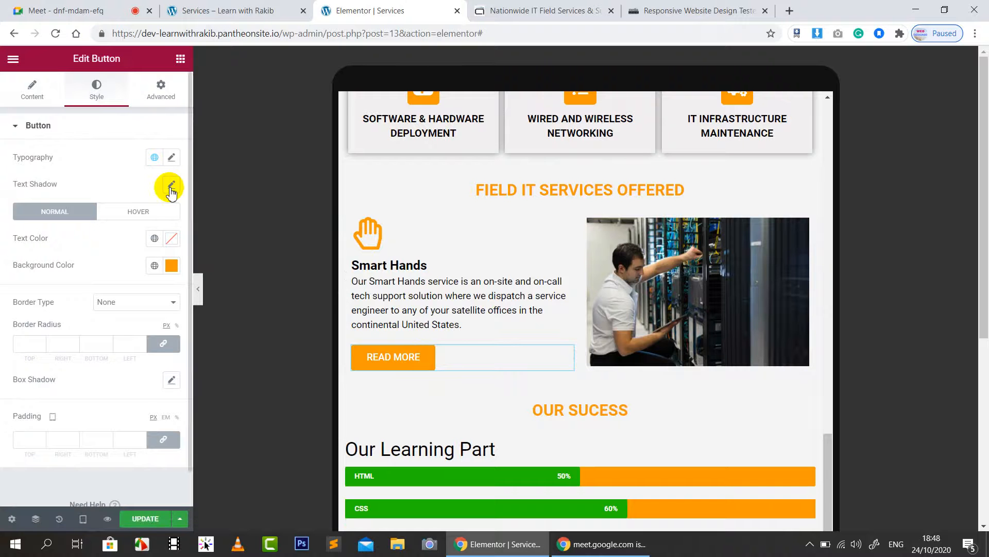
left_click(171, 158)
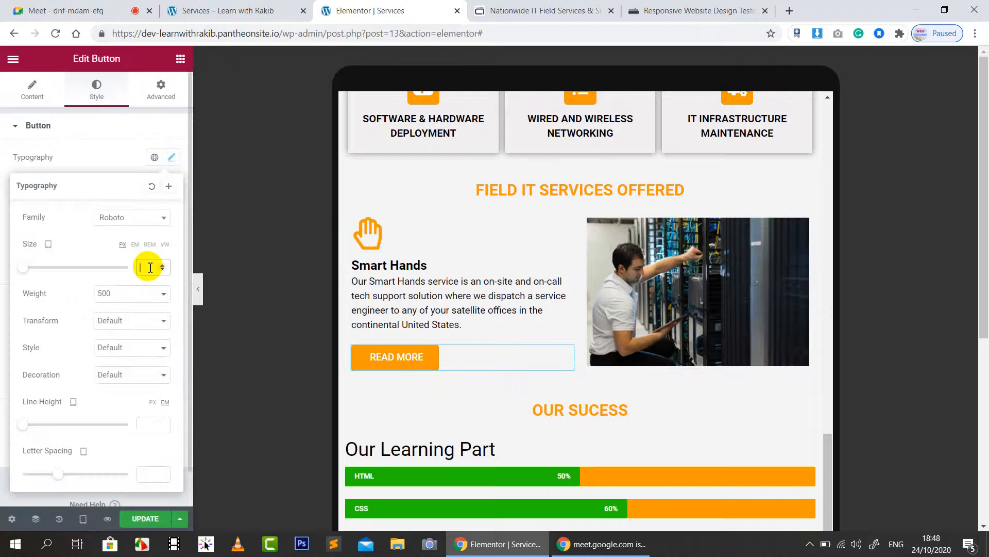
type("15")
left_click(163, 271)
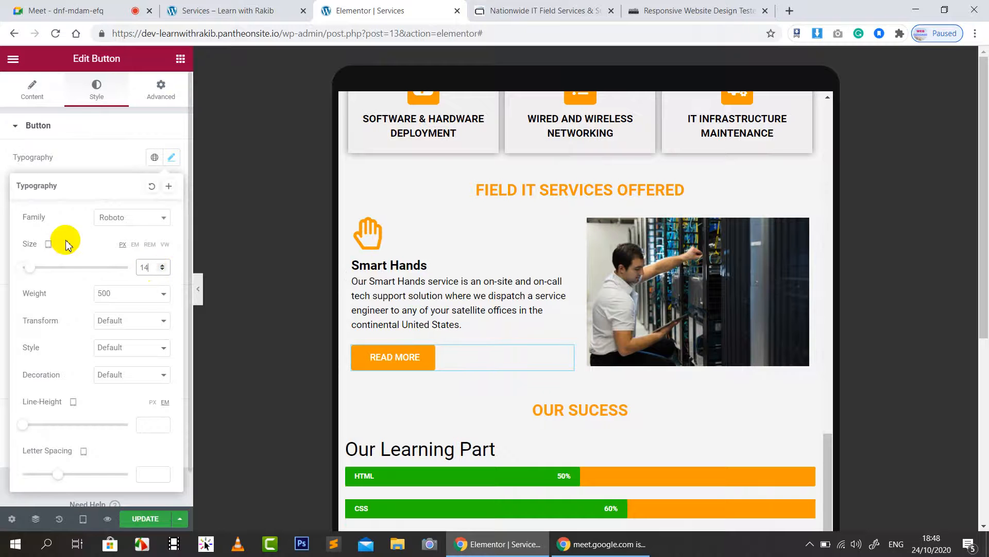
scroll(110, 453, "down", 1)
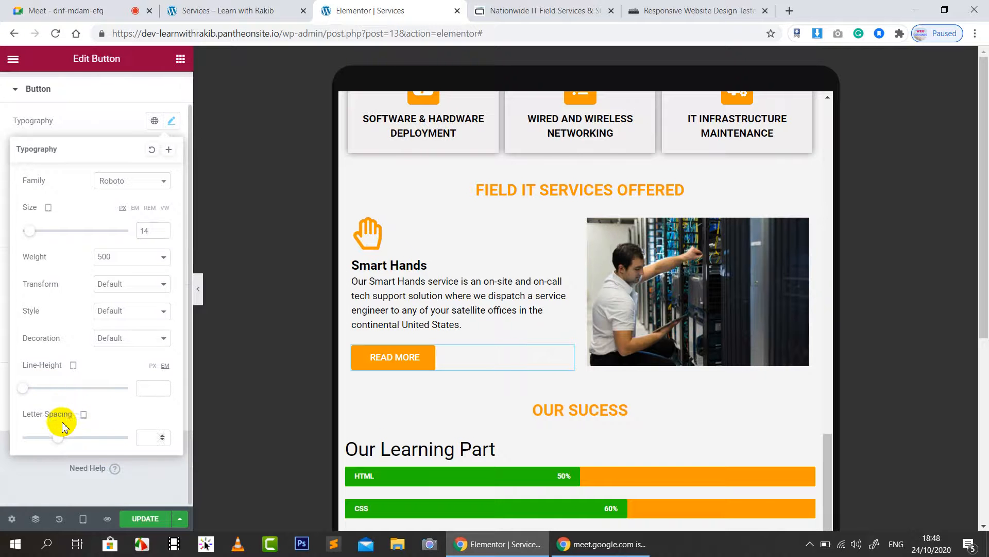
mouse_move(61, 440)
left_mouse_down()
mouse_move(48, 433)
mouse_move(61, 433)
left_mouse_up()
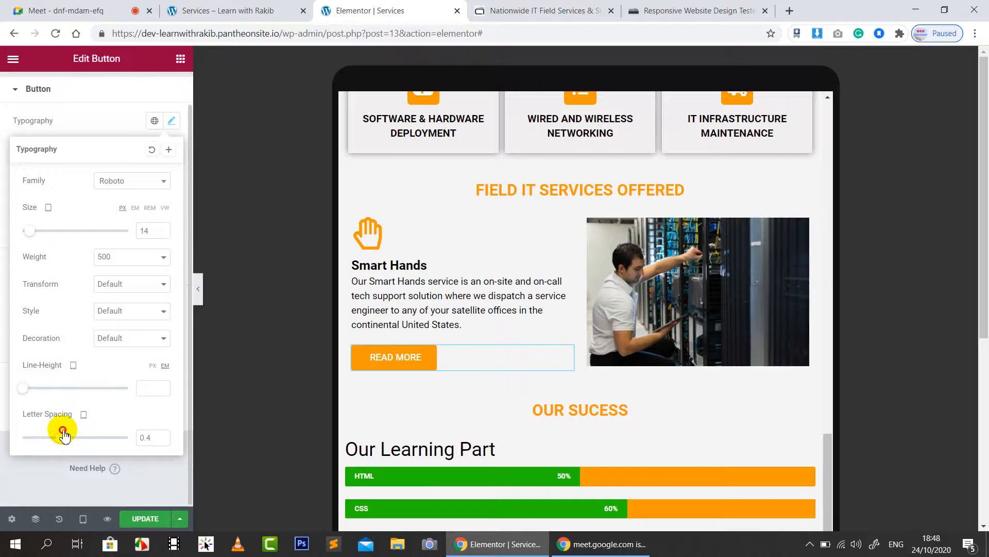
left_click_drag(26, 394, 35, 388)
left_click(44, 478)
left_click(144, 519)
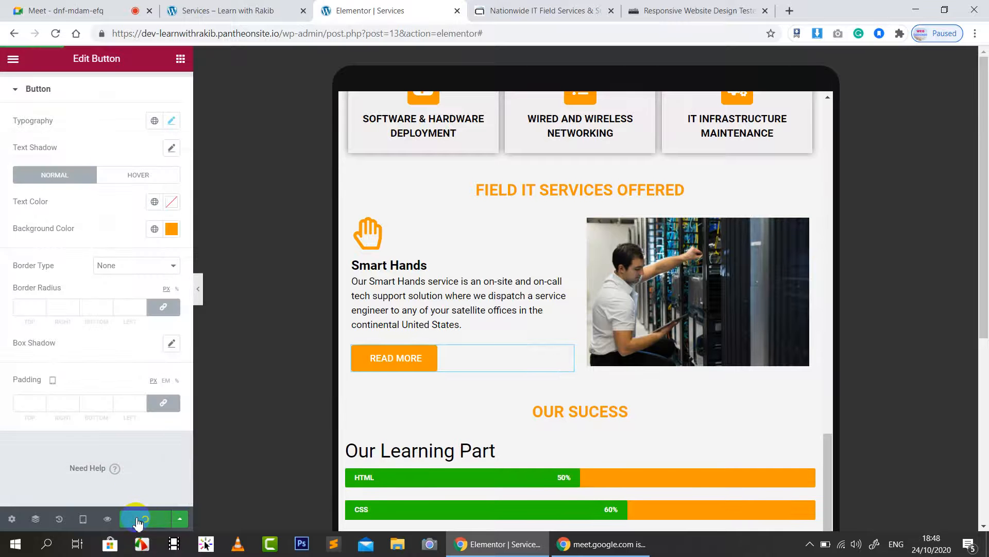
Step: Try a 607 content width on the OUR SUCESS section, compare desktop and tablet previews, then set 800
scroll(693, 367, "down", 3)
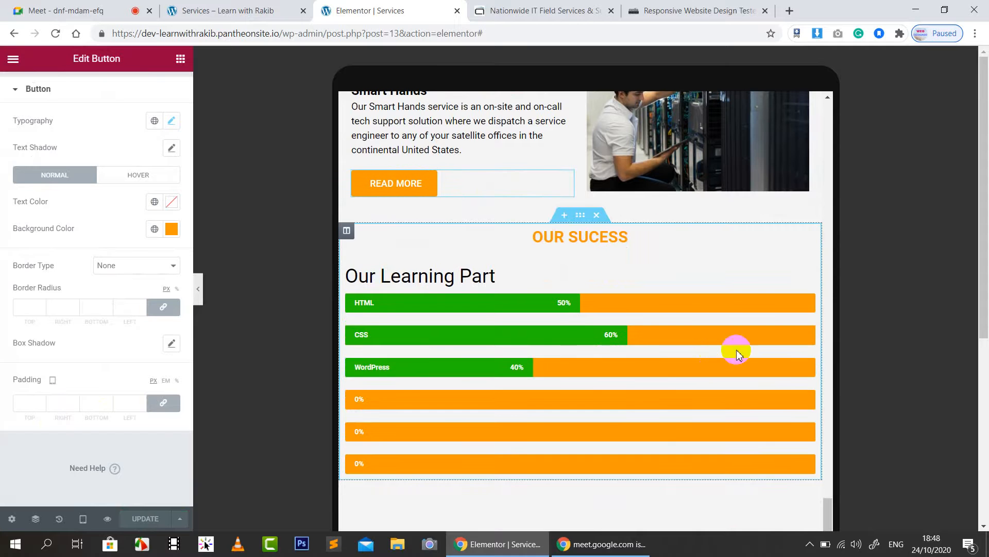
left_click(483, 363)
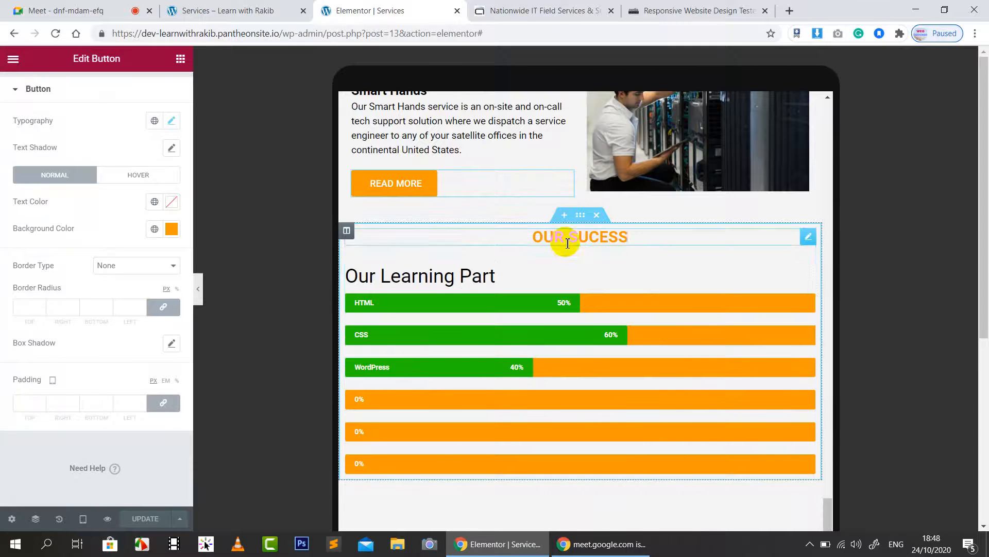
left_click(580, 216)
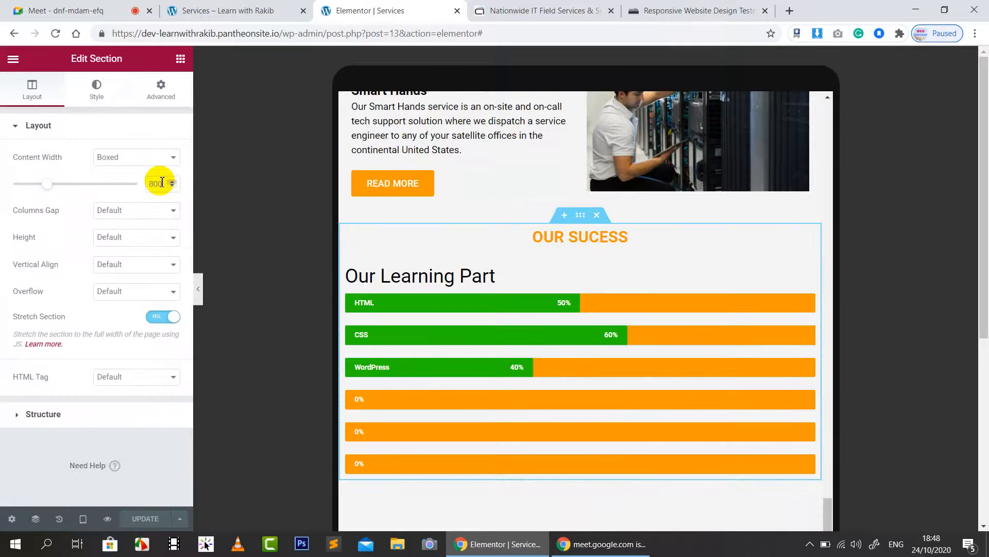
left_click_drag(40, 186, 23, 187)
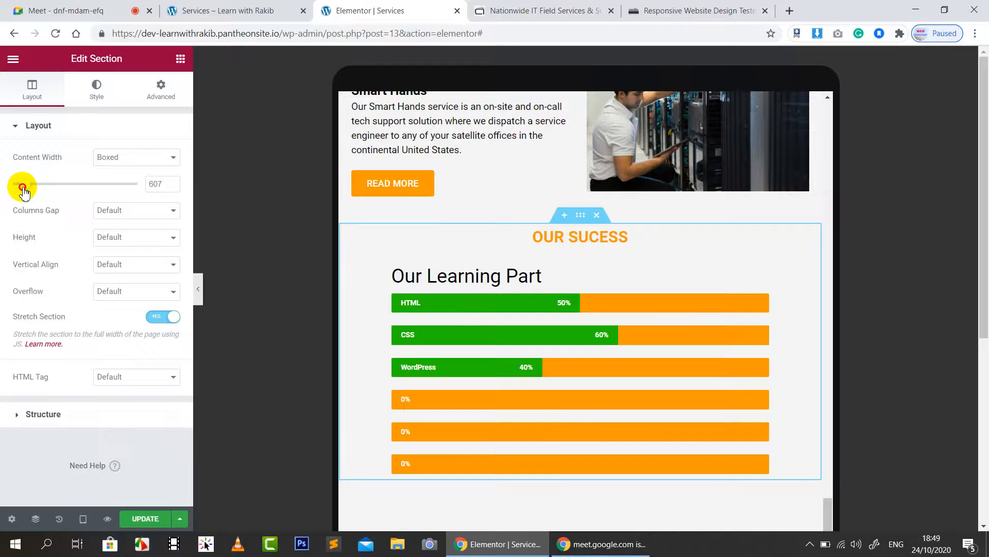
left_click(82, 518)
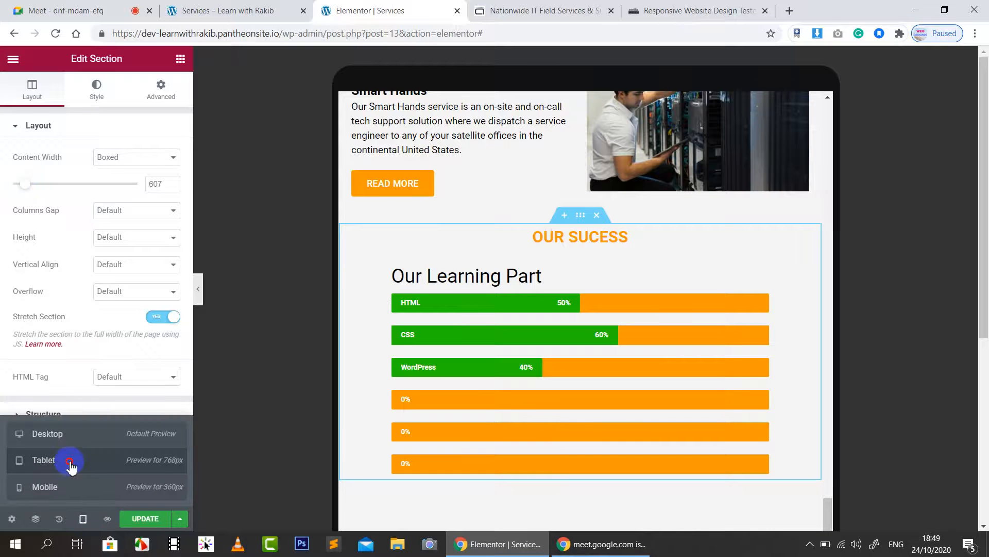
left_click(74, 437)
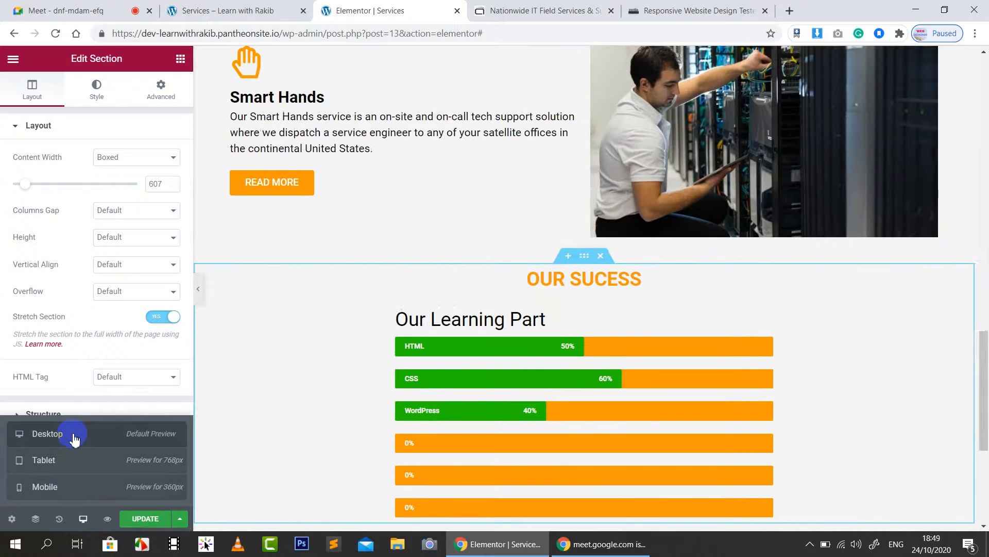
left_click(66, 466)
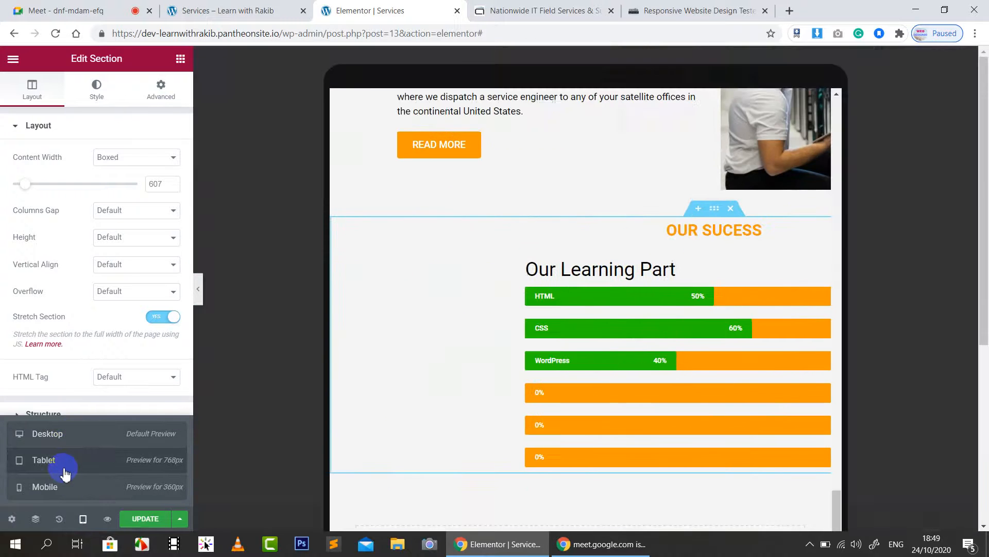
left_click(60, 373)
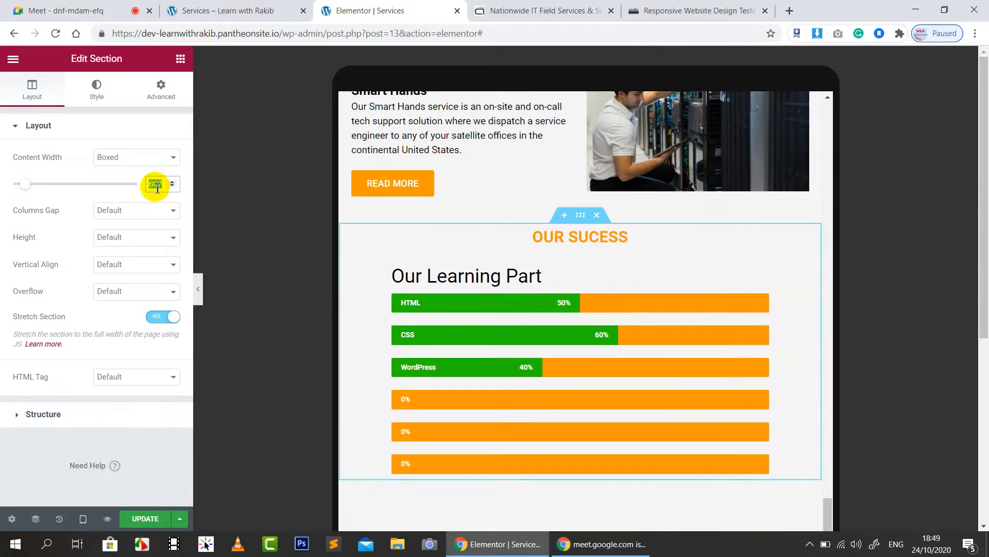
type("800")
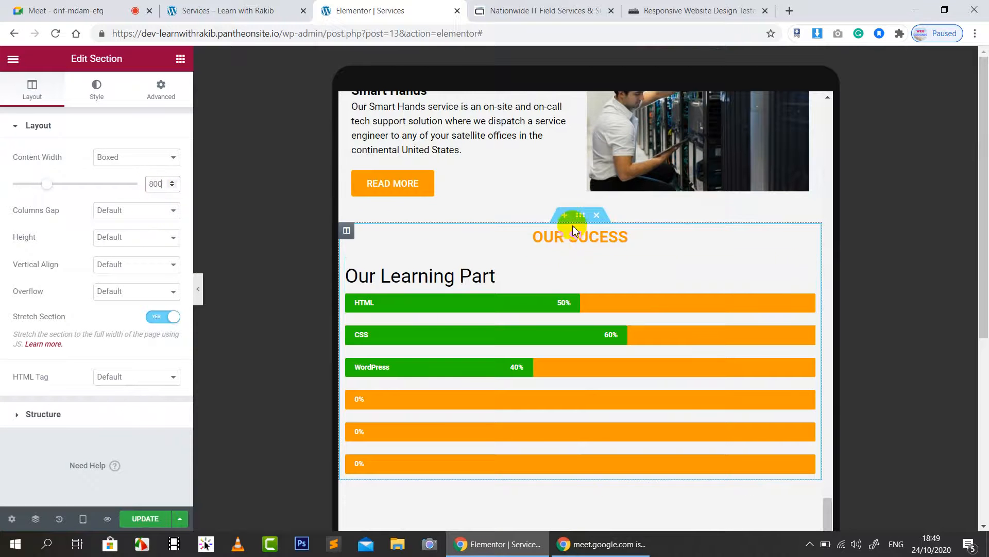
Step: Unlink the skills section's padding and set left and right to 50 px
left_click(162, 96)
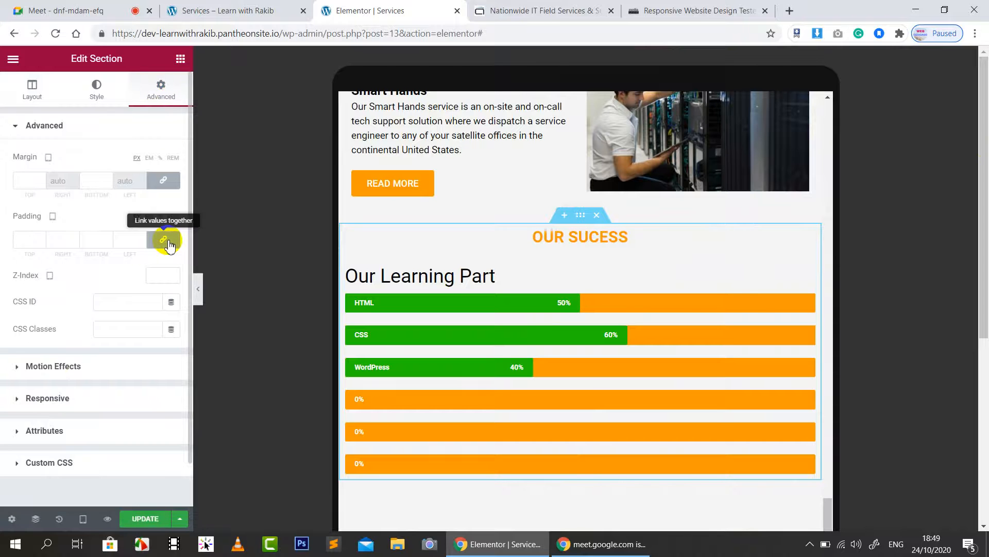
left_click(153, 240)
left_click(125, 240)
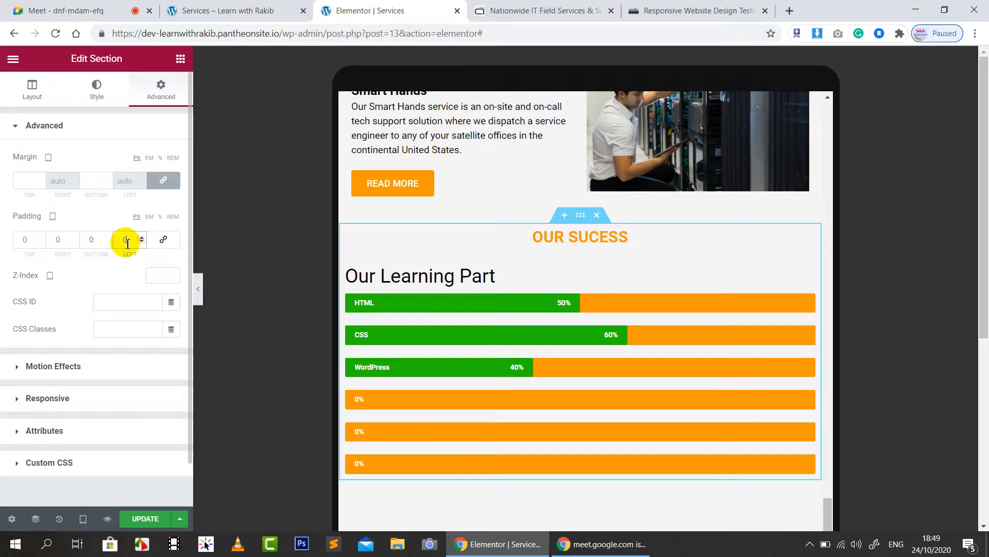
type("50")
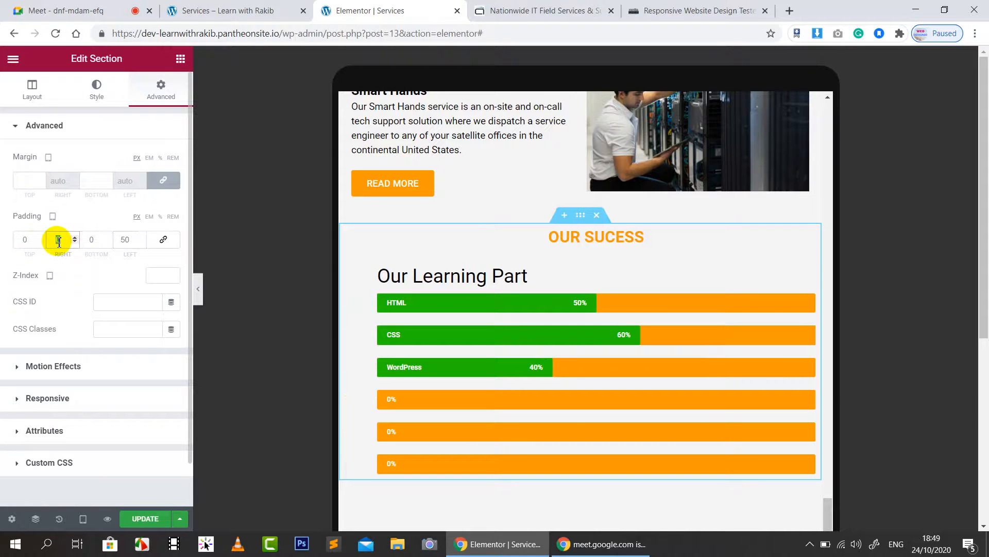
type("50")
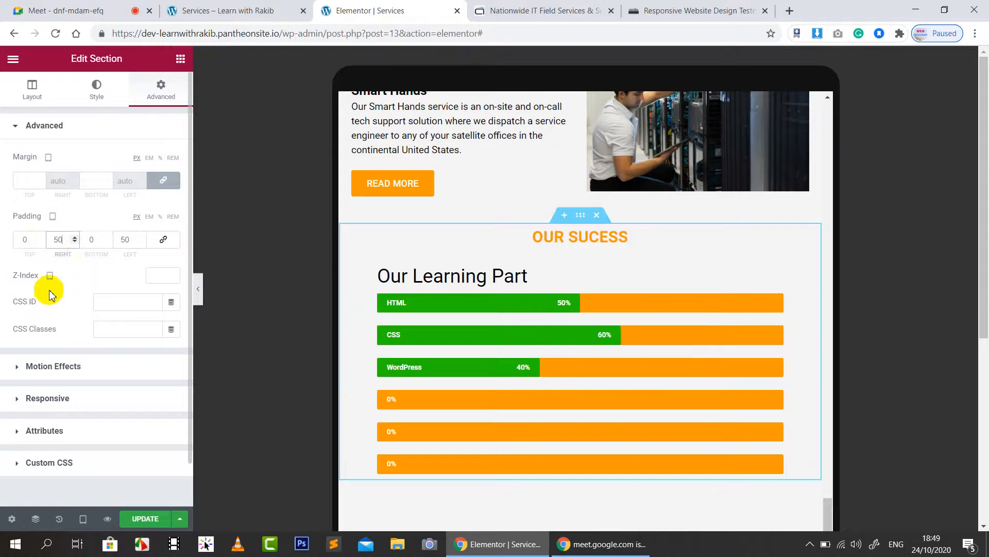
Step: Check desktop, mobile and tablet previews, save the page, and go to the Responsive Website Design Tester
left_click(83, 519)
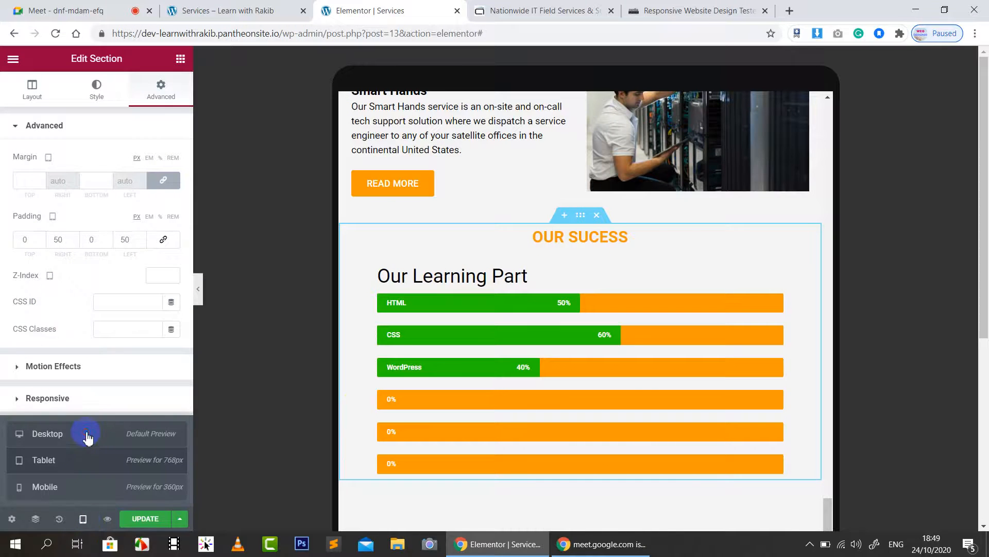
left_click(87, 436)
scroll(863, 356, "down", 3)
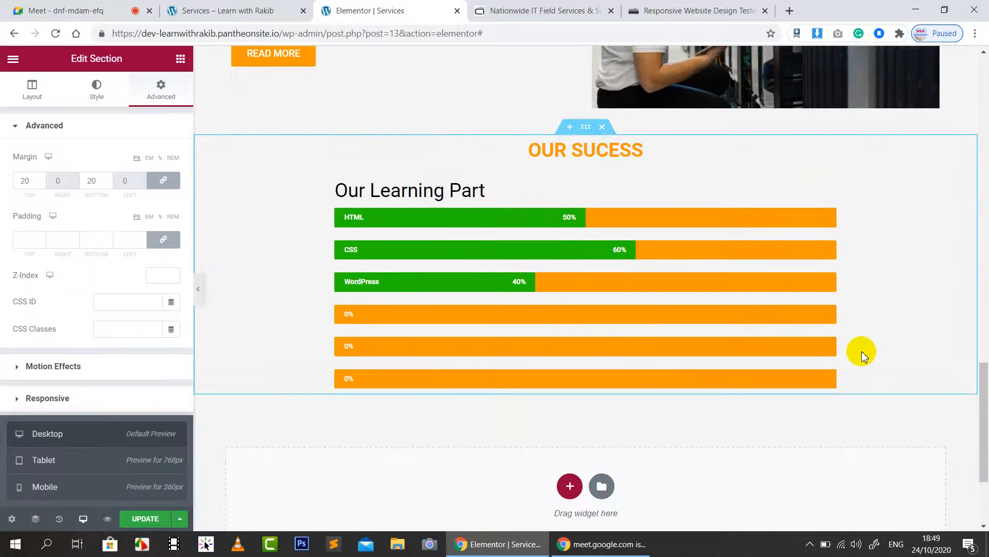
left_click(78, 494)
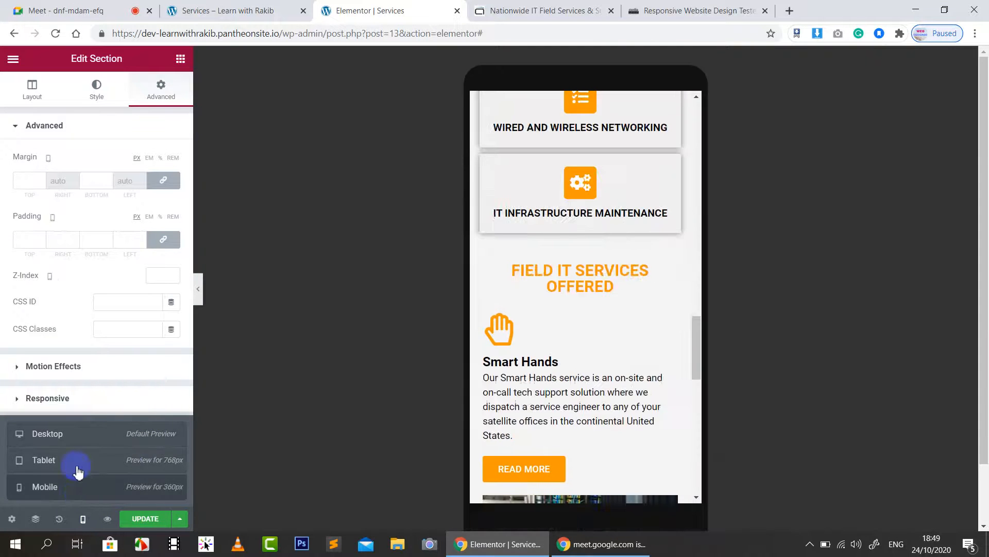
left_click(78, 472)
left_click(146, 518)
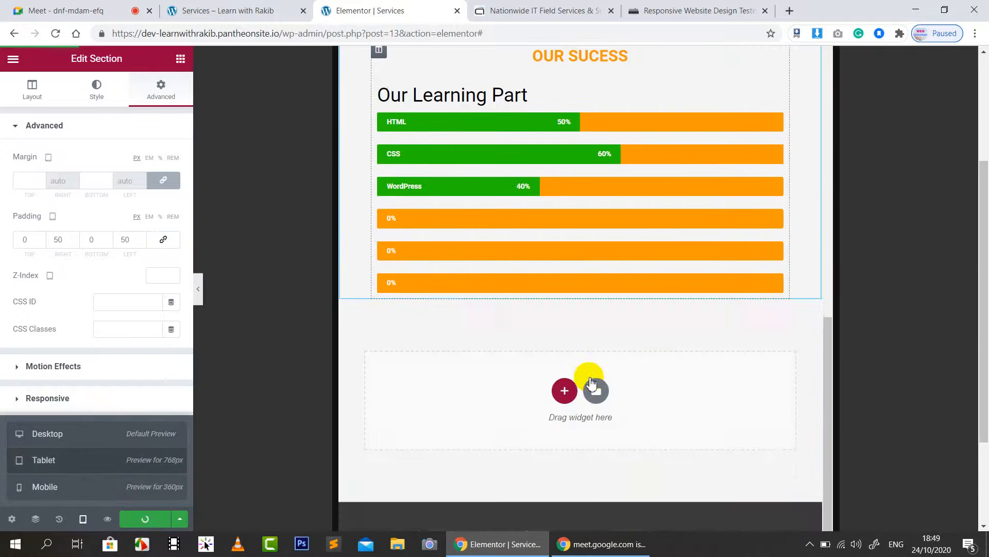
scroll(592, 379, "up", 3)
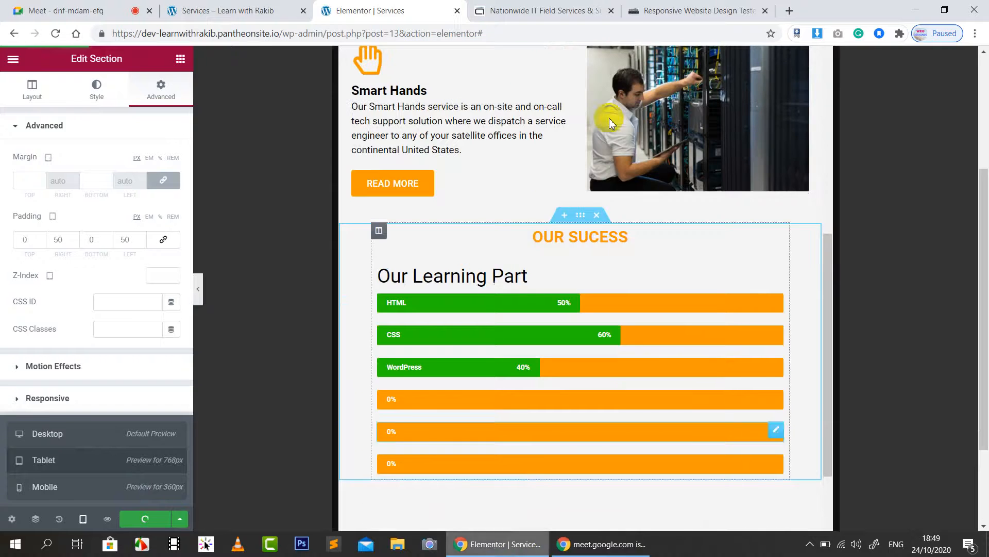
left_click(675, 7)
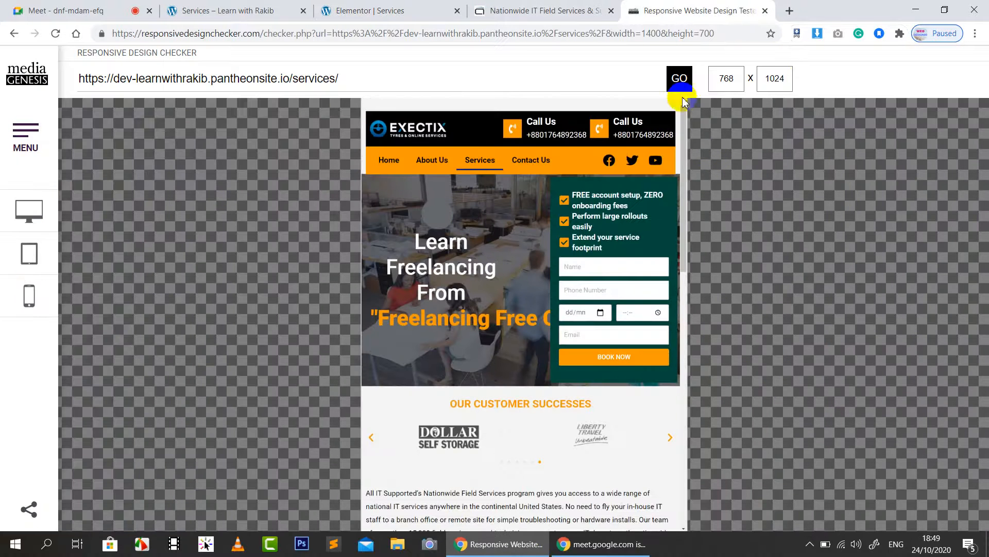
Step: Load the Services page in Responsive Design Checker at the Apple iPad Mini 768×1024 size
left_click(681, 84)
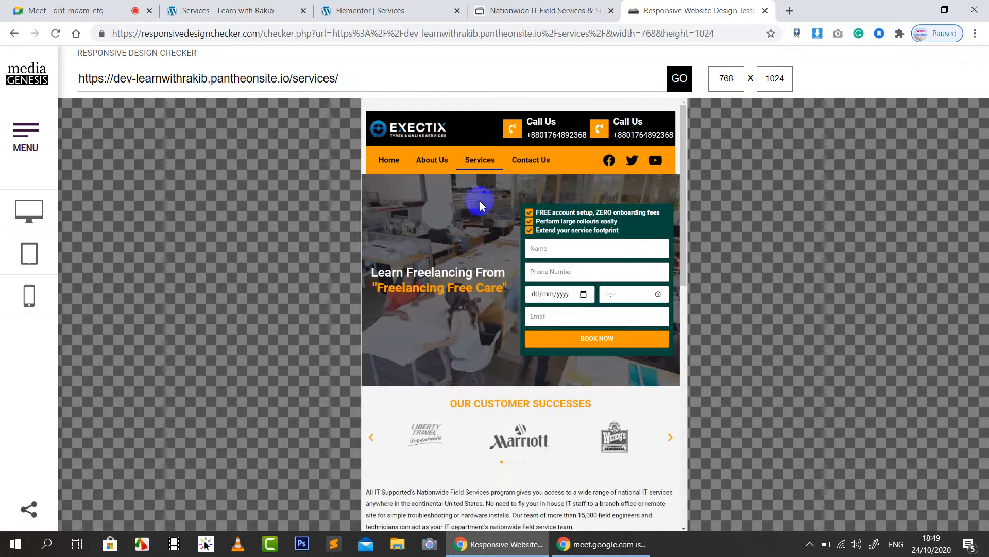
left_click(30, 252)
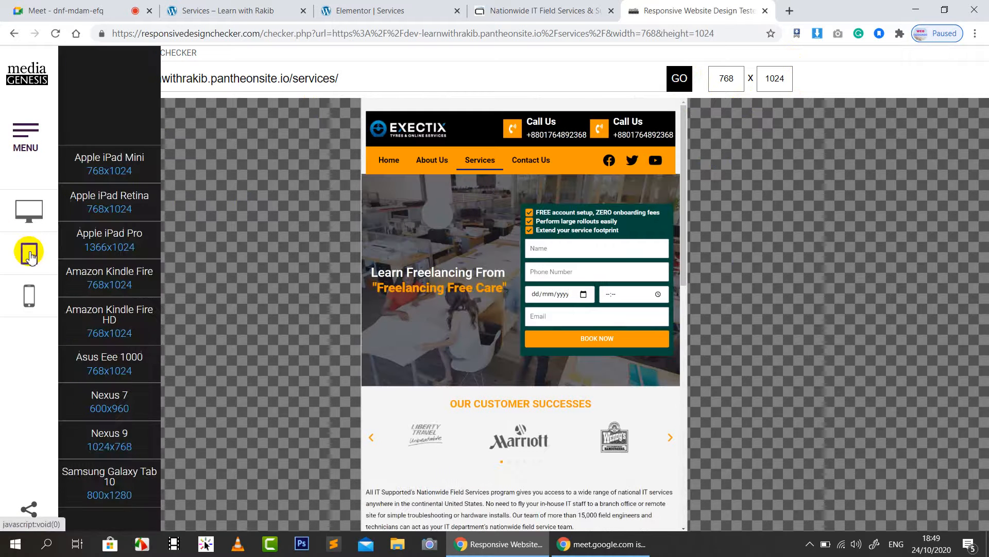
left_click(109, 175)
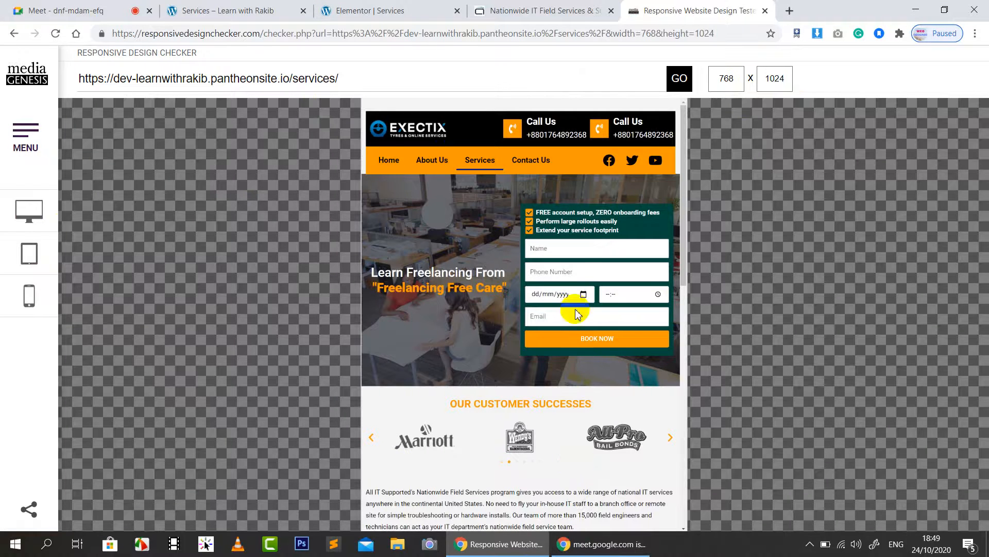
Step: Scroll through the iPad Mini preview, then move to the live Services page tab
scroll(572, 271, "down", 2)
scroll(575, 279, "down", 8)
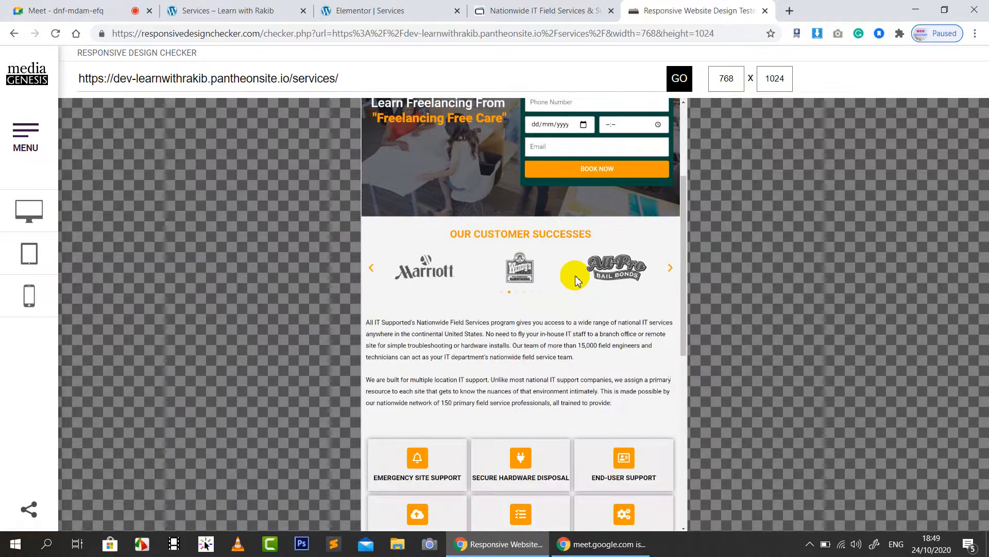
scroll(576, 279, "down", 4)
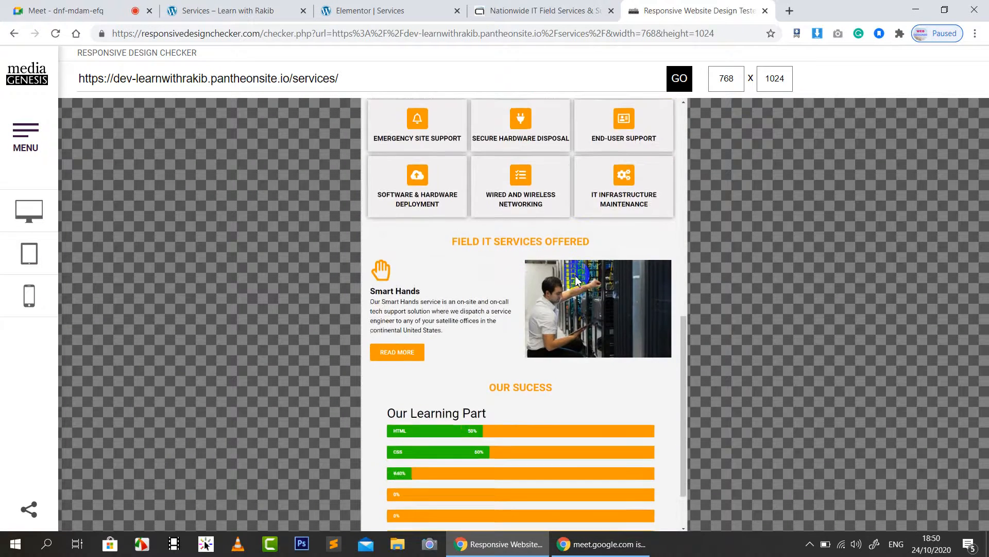
scroll(576, 281, "up", 14)
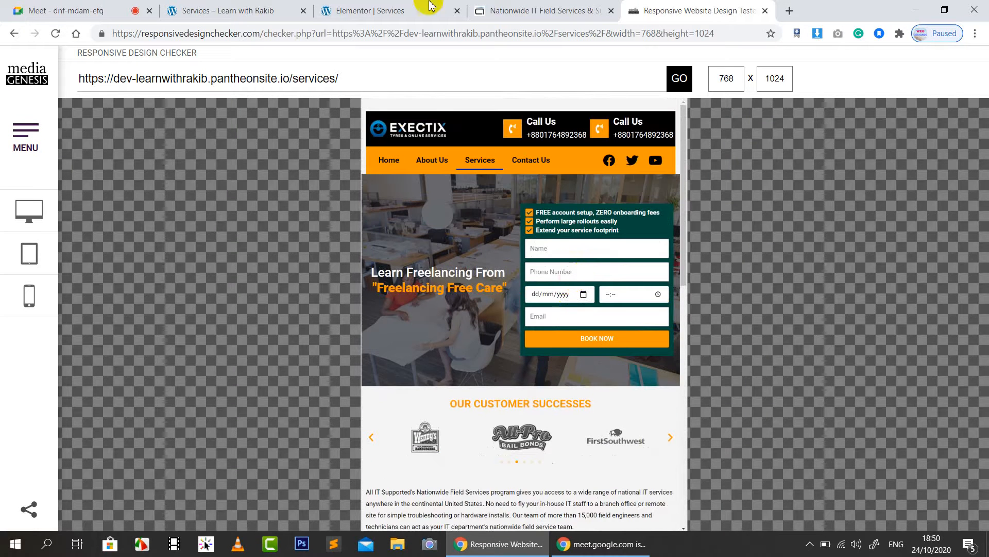
left_click(507, 11)
Step: Reload the live Services page and open Chrome DevTools with Inspect
left_click(206, 10)
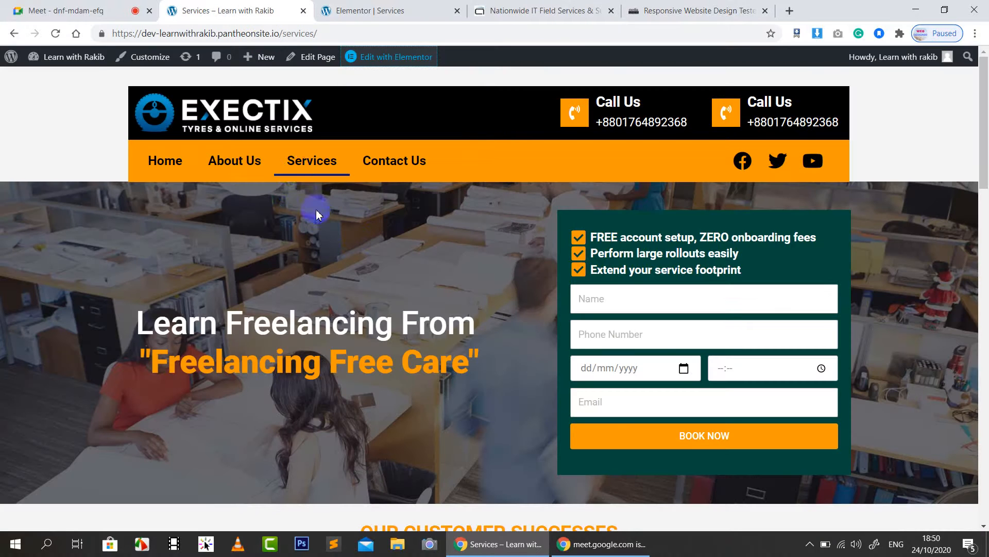
left_click(301, 166)
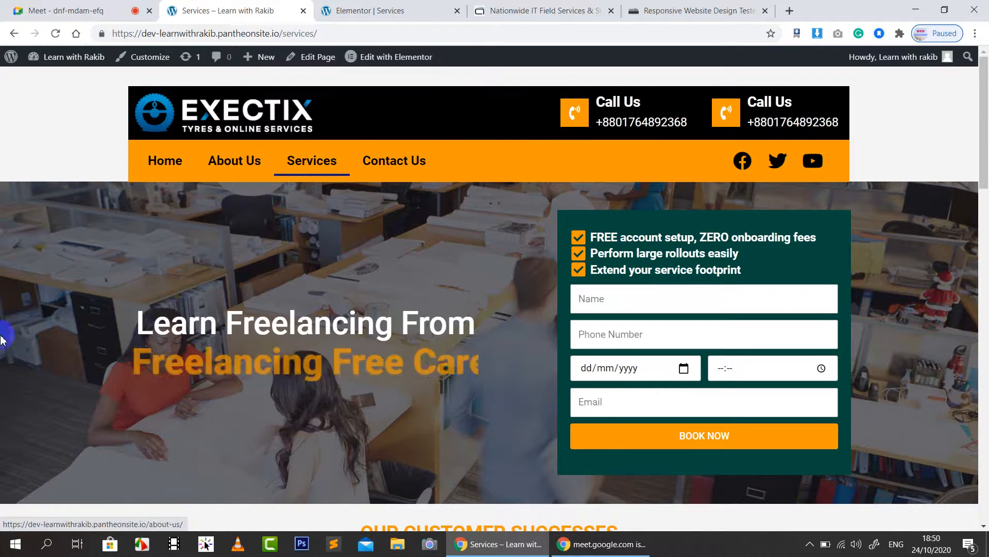
right_click(63, 241)
left_click(94, 394)
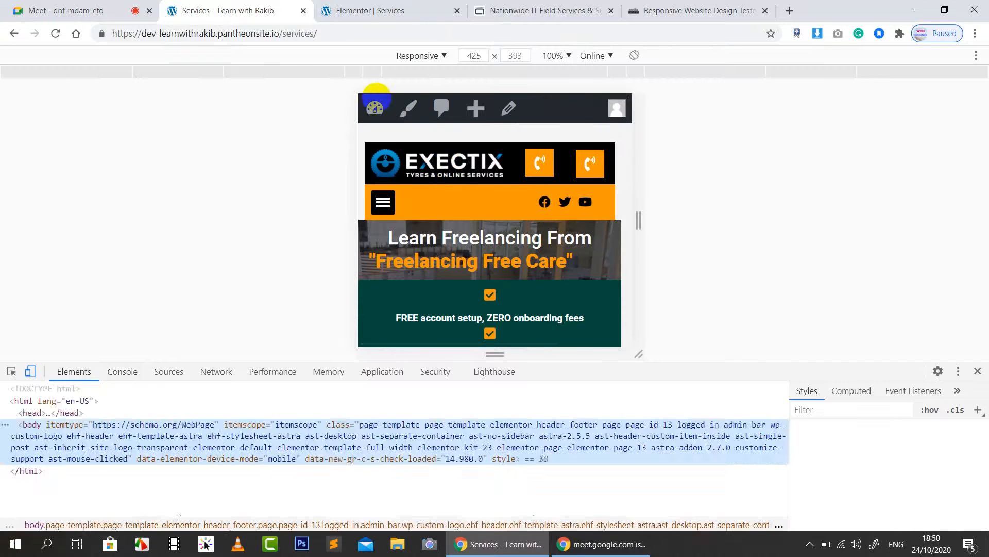
Step: Preview the live page at the 768px tablet width and scroll through it
left_click(282, 73)
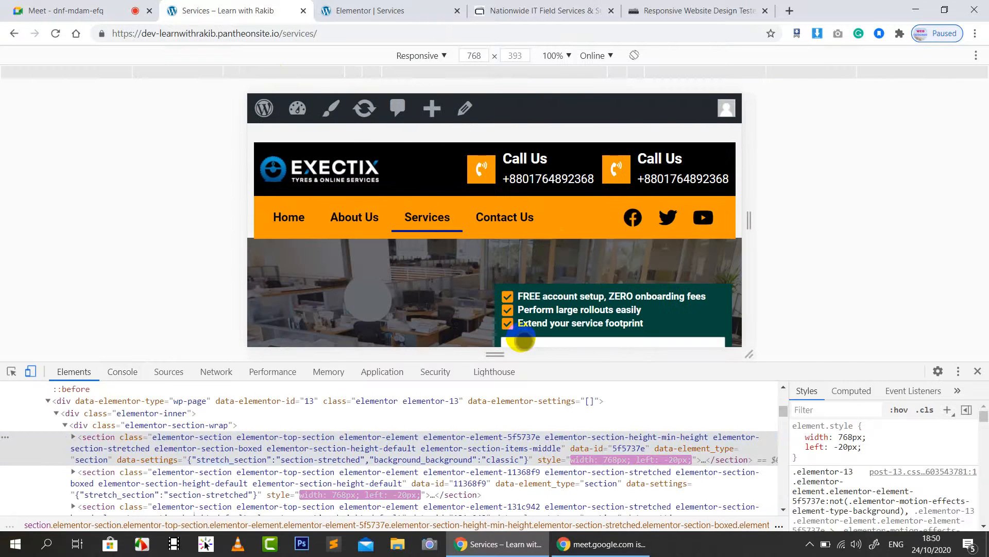
left_click_drag(210, 362, 199, 479)
scroll(492, 310, "down", 1)
scroll(492, 311, "down", 6)
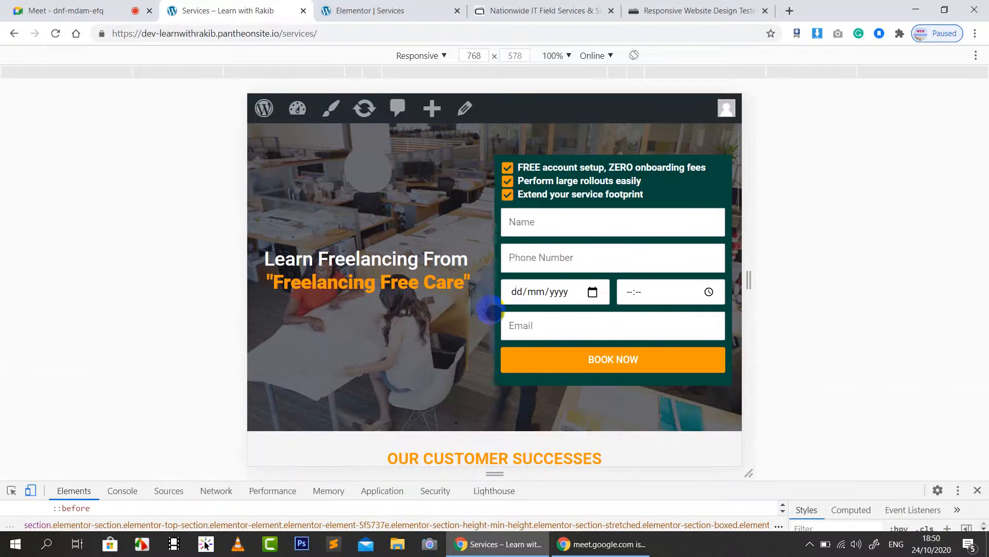
scroll(492, 307, "down", 10)
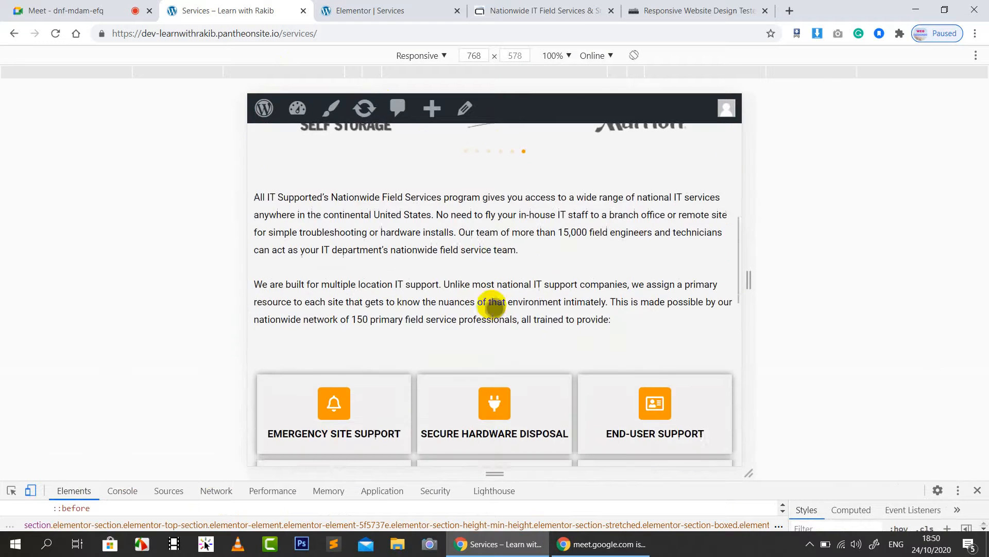
scroll(492, 305, "up", 2)
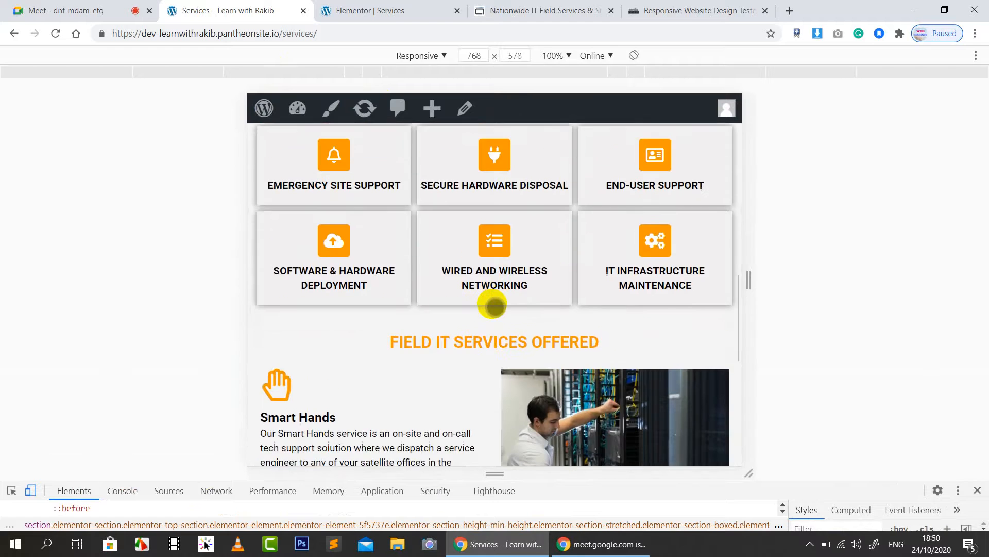
scroll(494, 304, "down", 8)
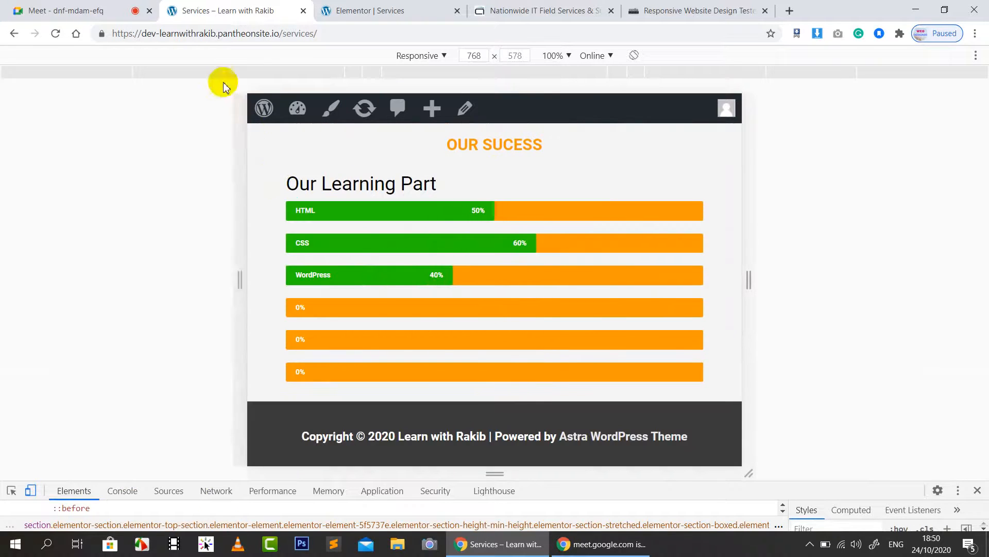
Step: Check the page at the 1024px laptop width, then close DevTools
left_click(230, 72)
scroll(593, 247, "down", 1)
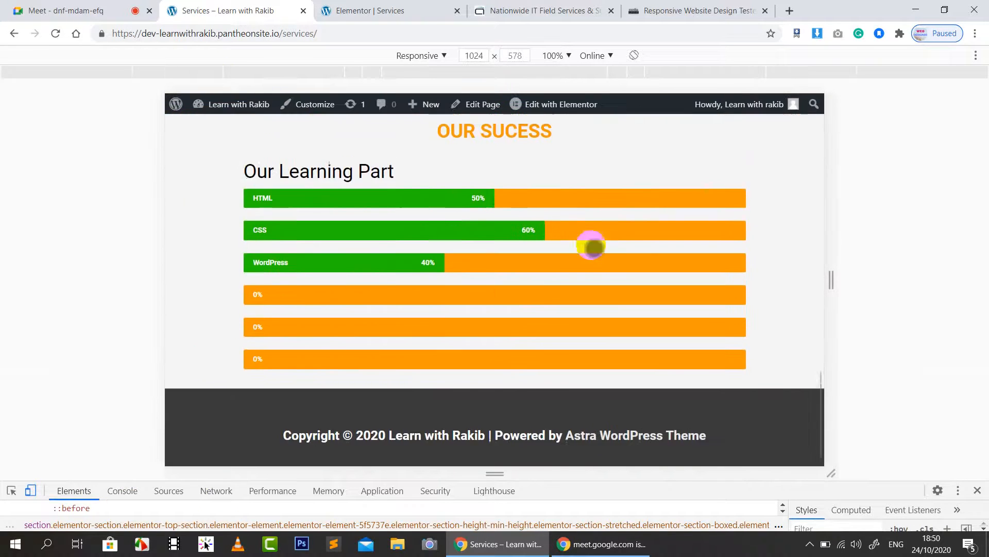
scroll(593, 247, "up", 12)
scroll(592, 247, "up", 4)
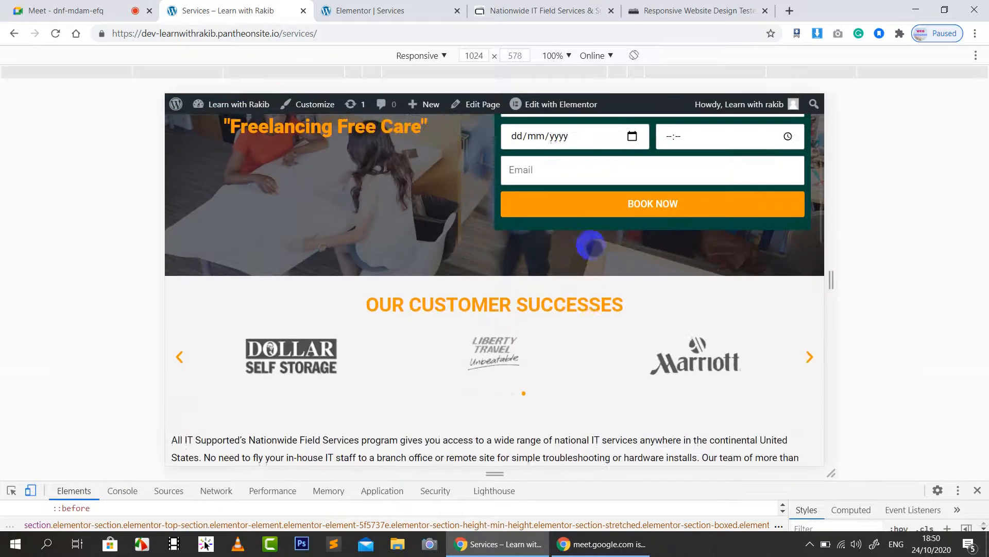
scroll(568, 345, "up", 7)
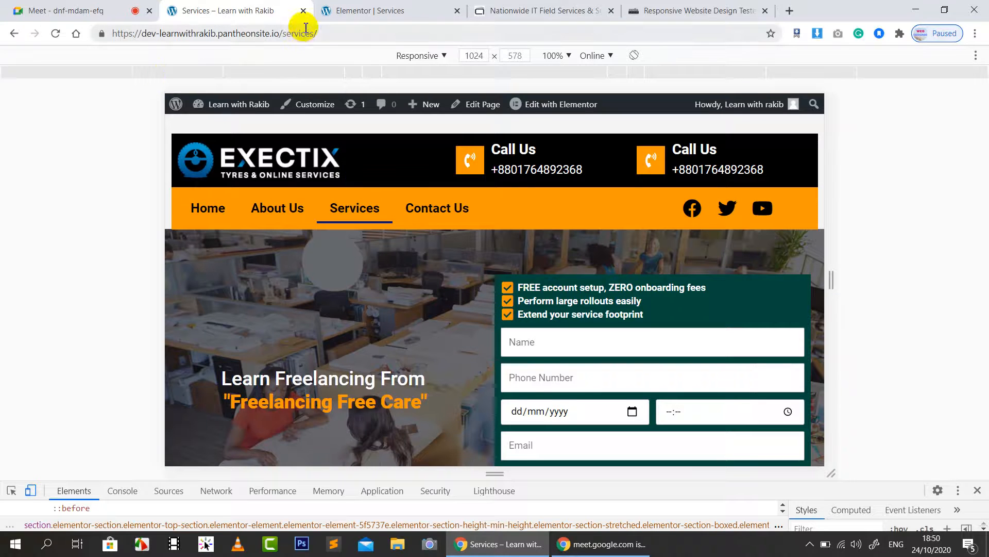
left_click(978, 492)
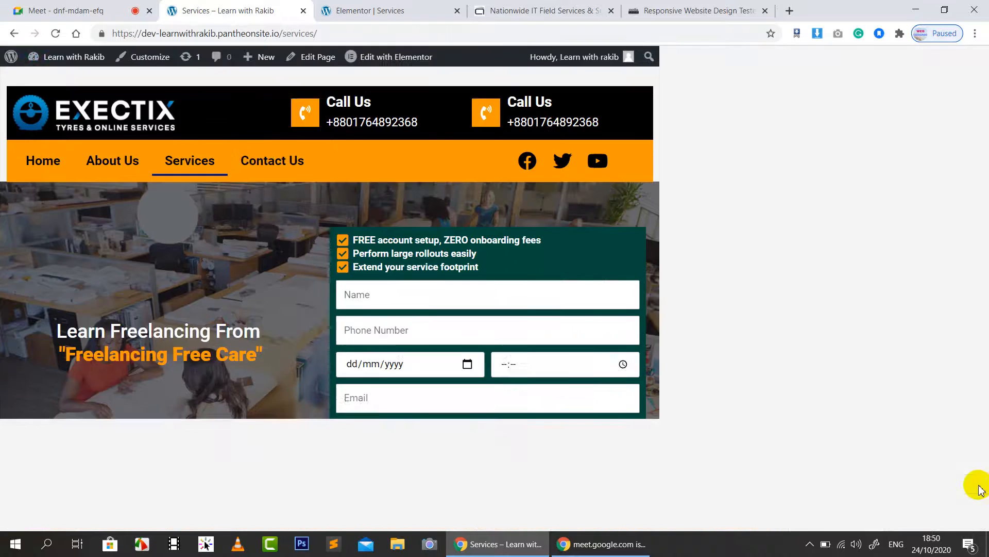
Step: Admit the waiting participant into the Meet call, raising attendance to 16, then return to Elementor
left_click(69, 10)
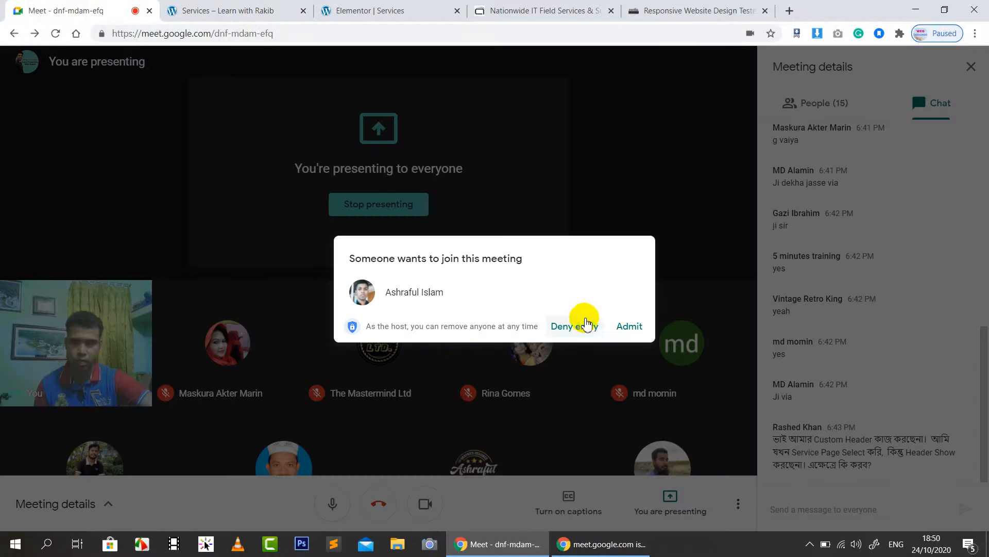
left_click(630, 330)
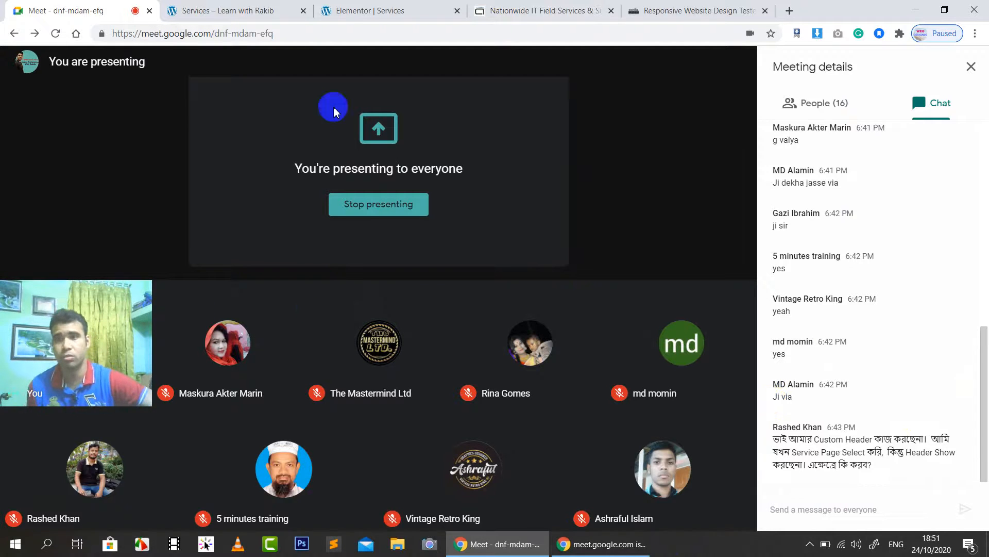
left_click(441, 7)
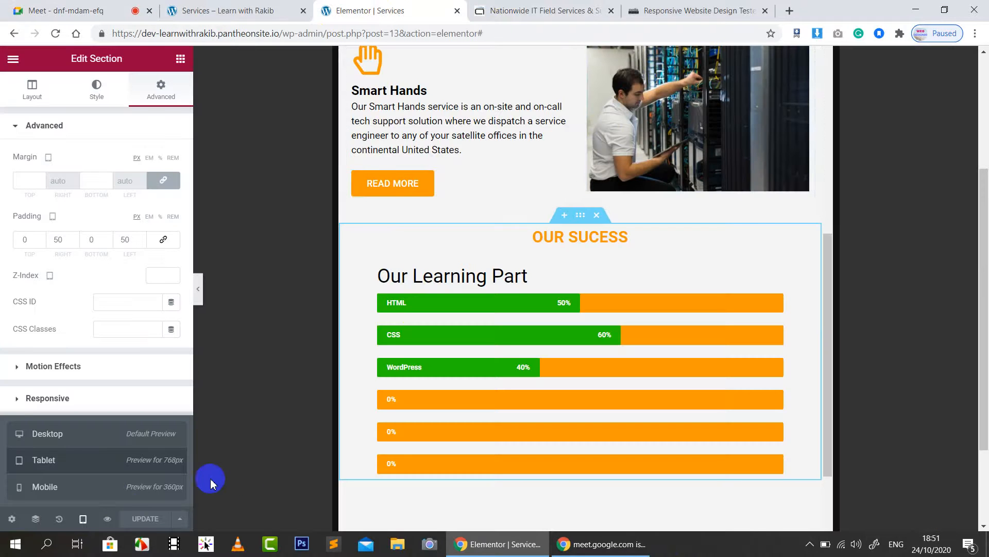
Step: Compare the Services page in Elementor's Desktop and Tablet previews, then return to the Meet call
left_click(73, 438)
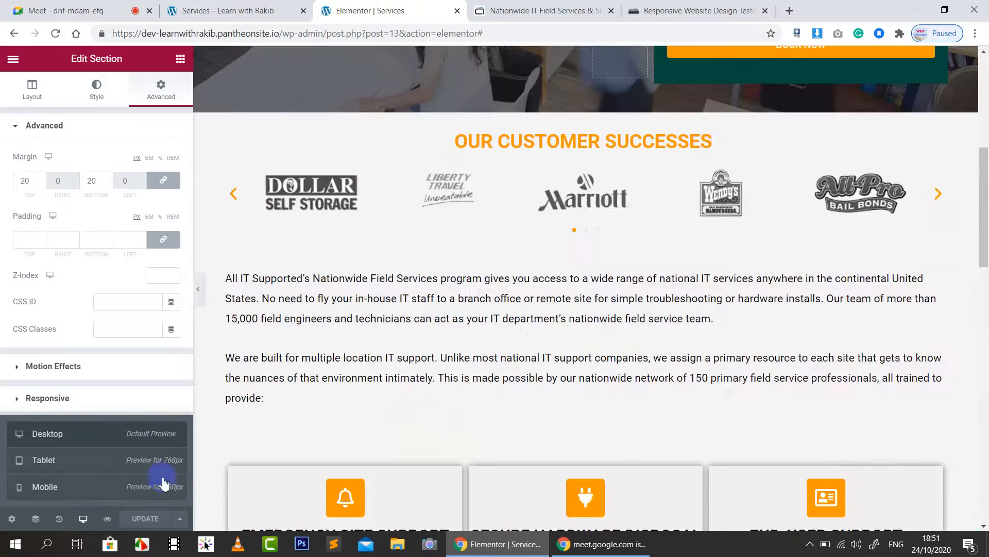
left_click(89, 471)
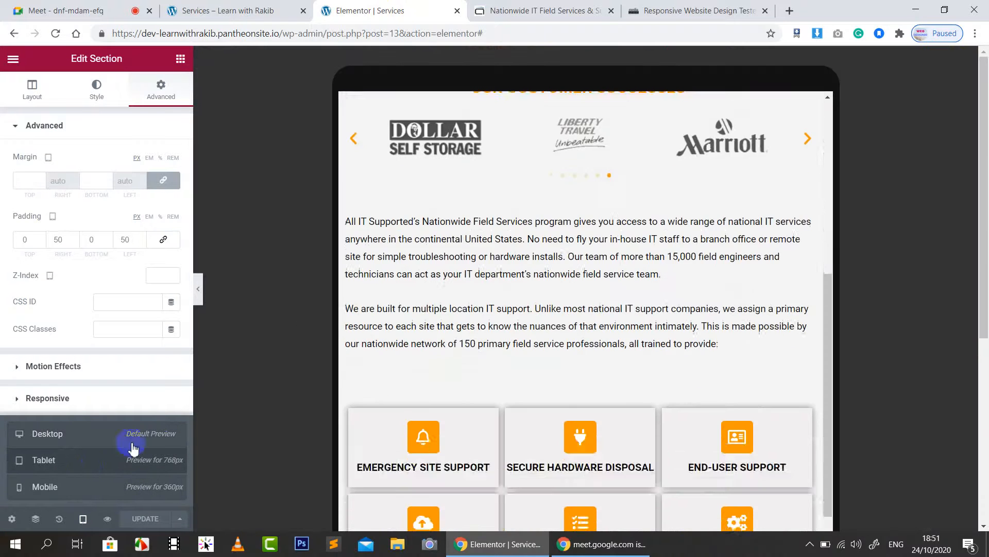
scroll(685, 316, "up", 10)
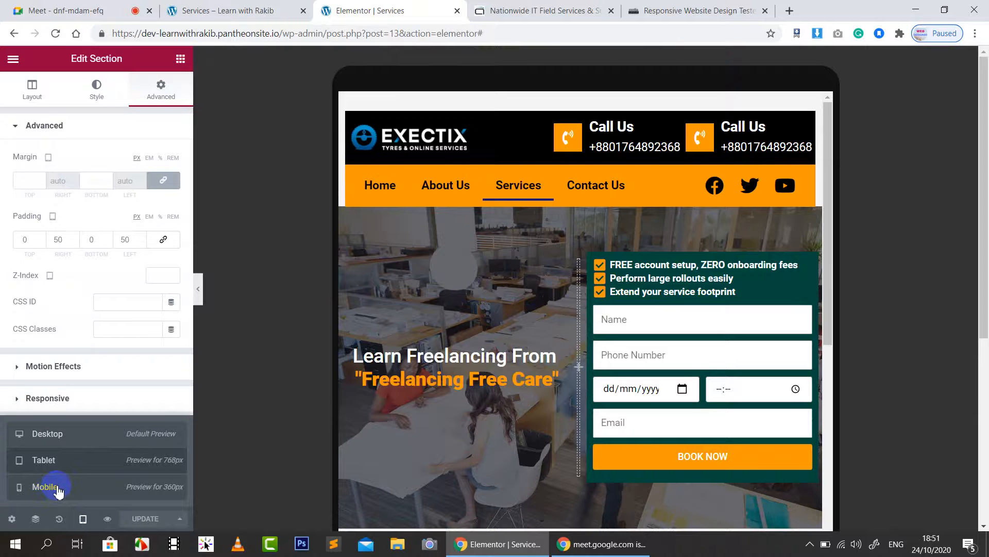
left_click(80, 10)
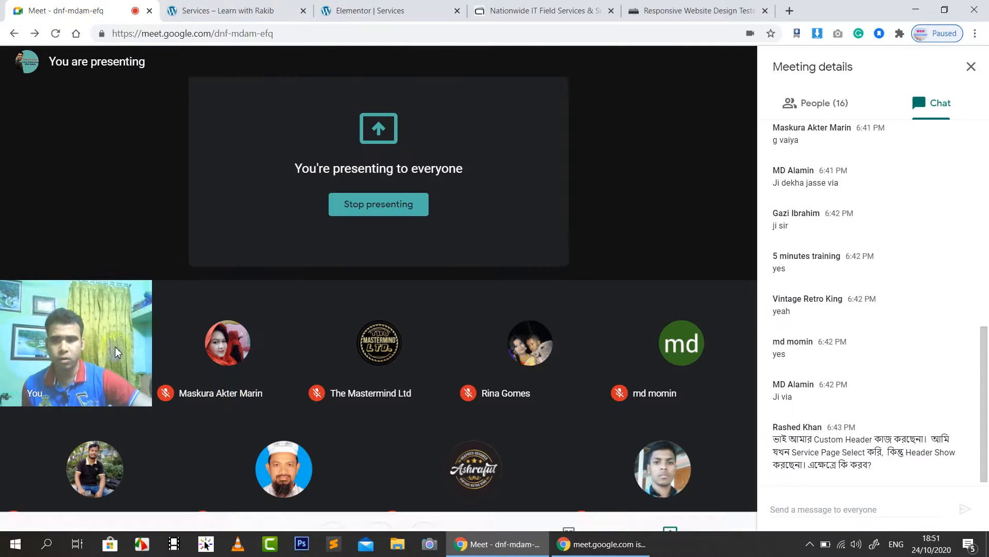
Step: Pin your own camera tile to the Meet stage, then go back to the Elementor editor
left_click(61, 343)
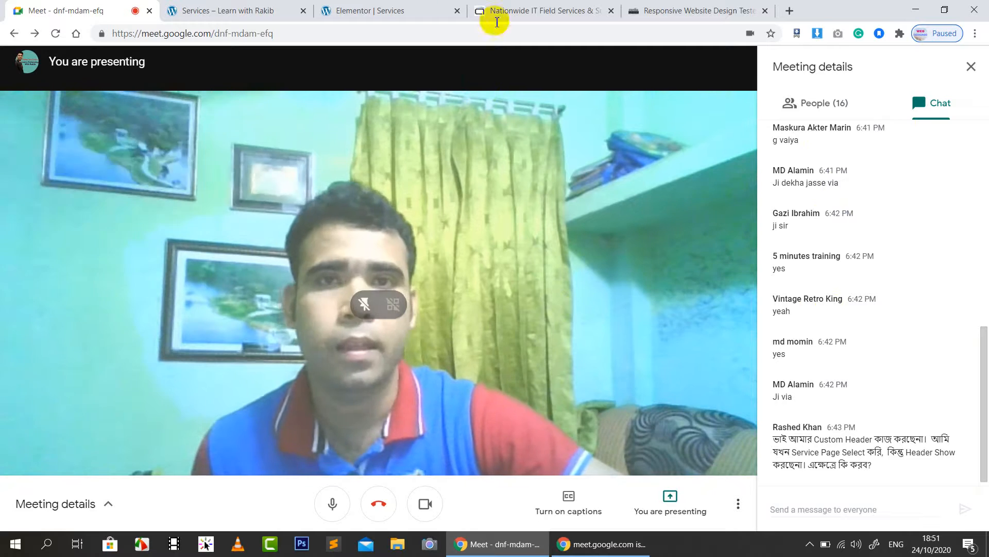
left_click(419, 11)
Step: Switch Elementor to the mobile preview and scroll up to the EXECTIX header and hero headline
scroll(635, 289, "down", 5)
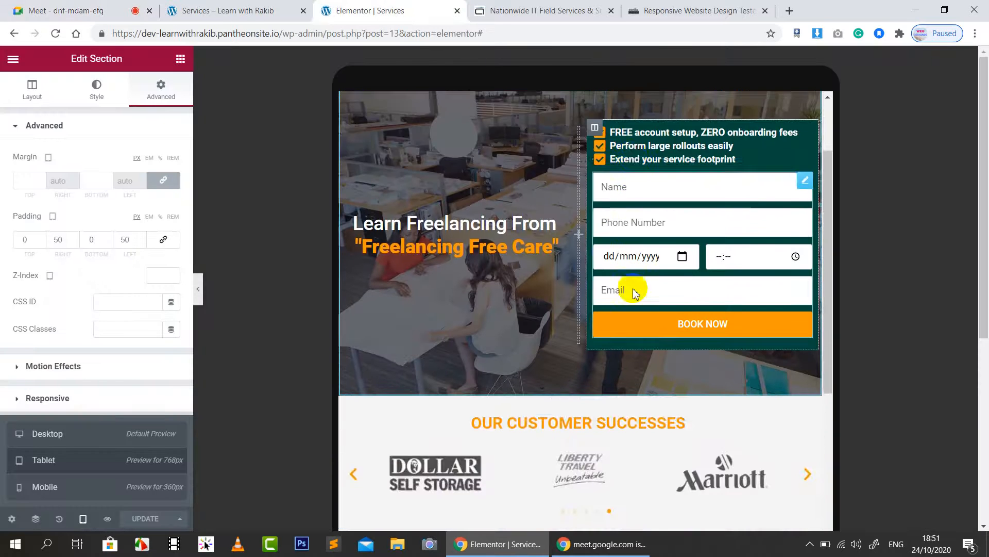
left_click(67, 488)
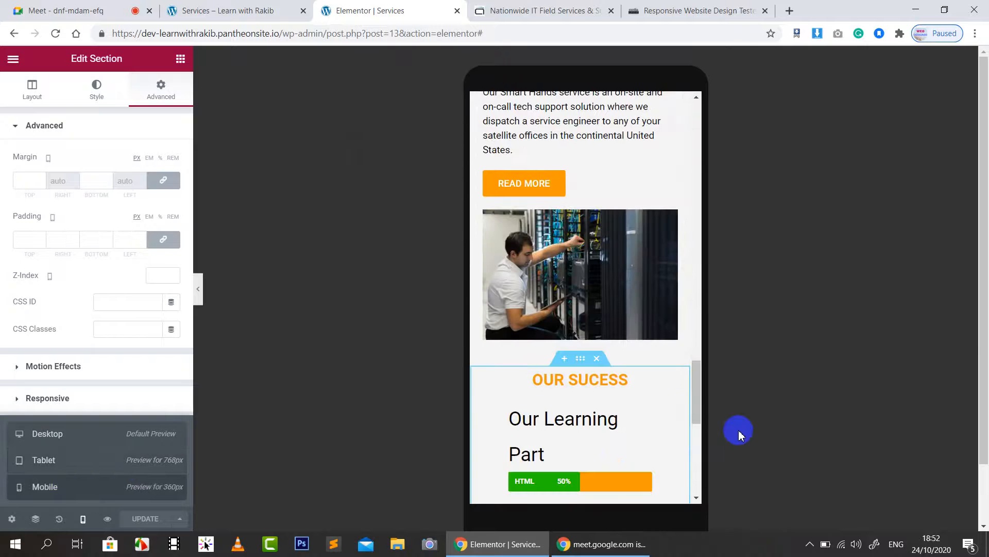
left_click_drag(694, 388, 717, 133)
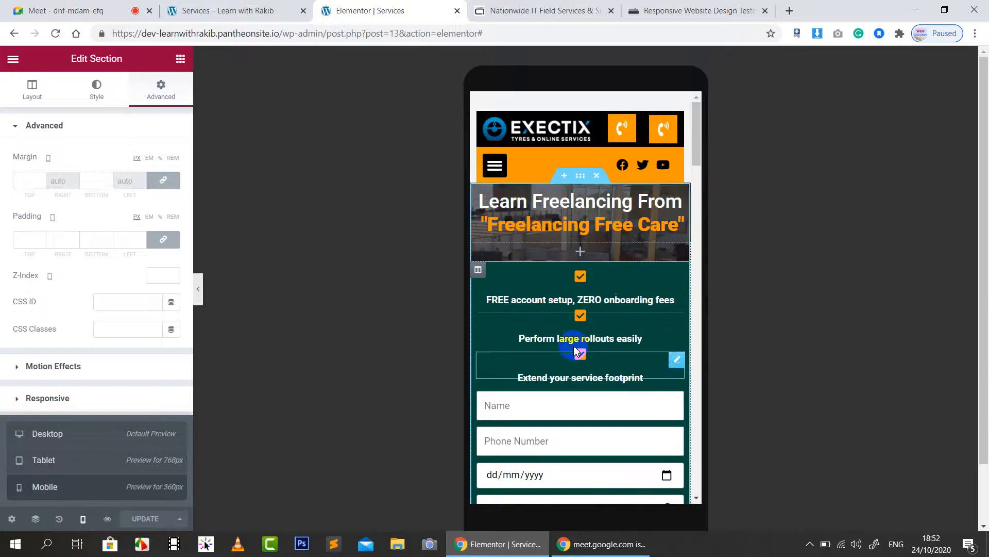
scroll(603, 275, "down", 3)
scroll(607, 287, "up", 1)
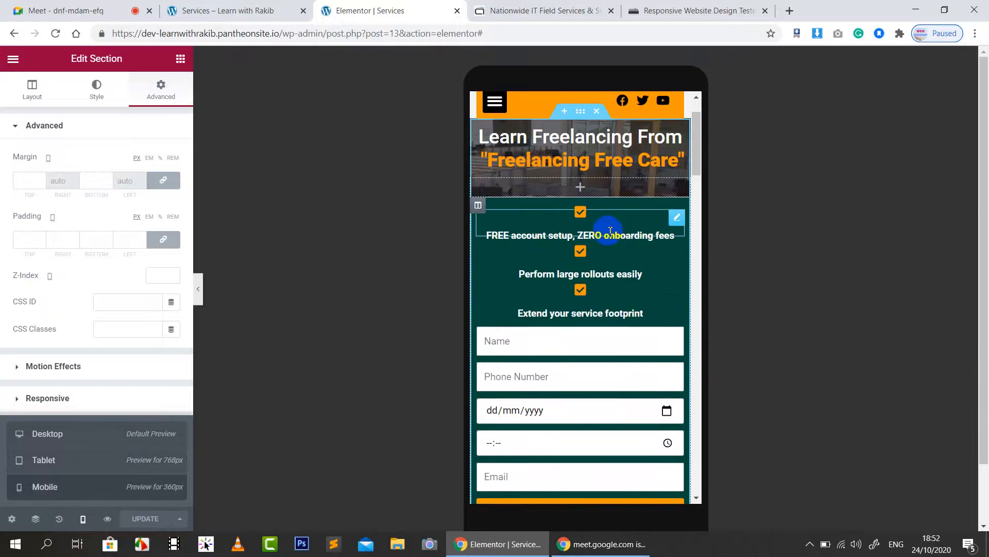
scroll(610, 222, "up", 1)
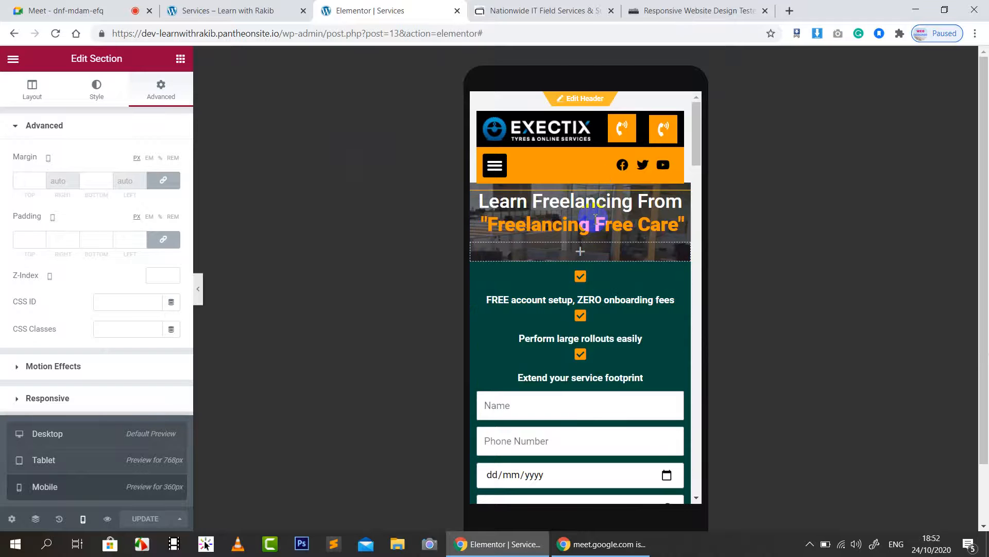
scroll(607, 312, "down", 3)
scroll(608, 312, "up", 2)
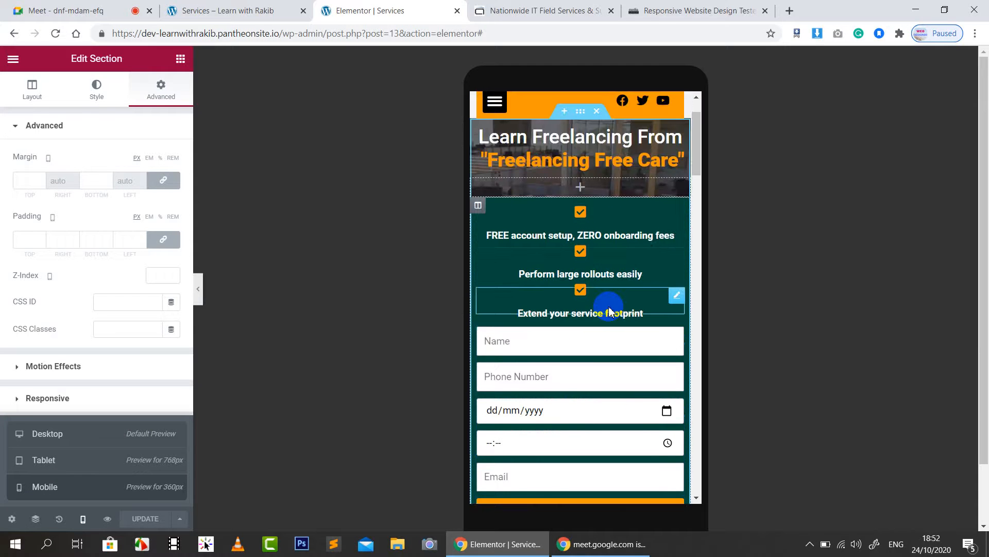
scroll(609, 310, "up", 1)
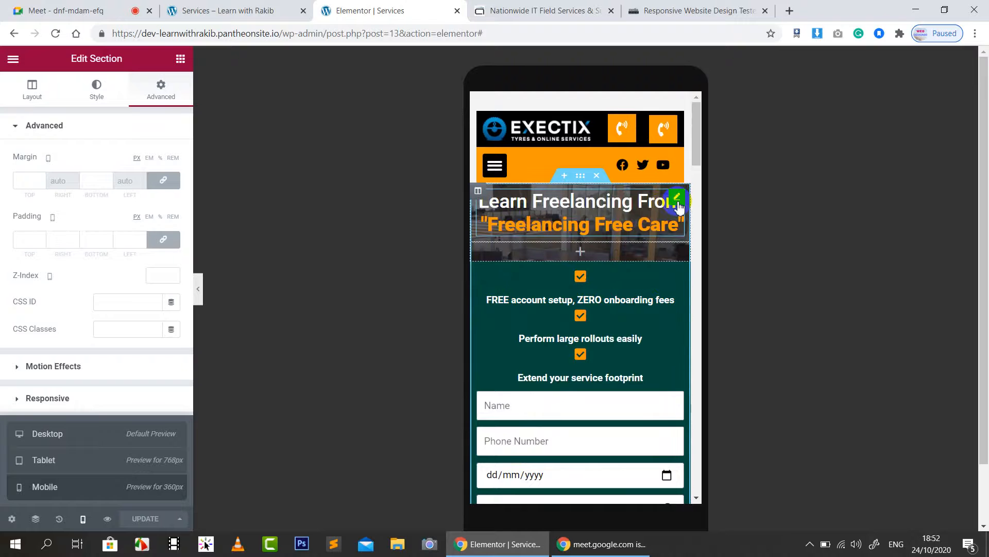
Step: Set the hero headline's mobile typography size to 20 px and review the Animated Text typography
left_click(678, 202)
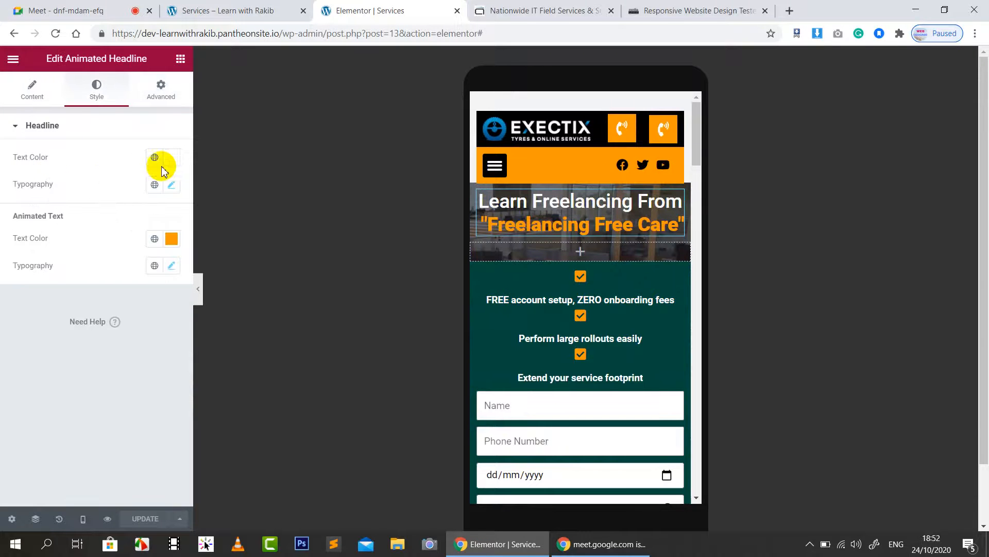
left_click(171, 185)
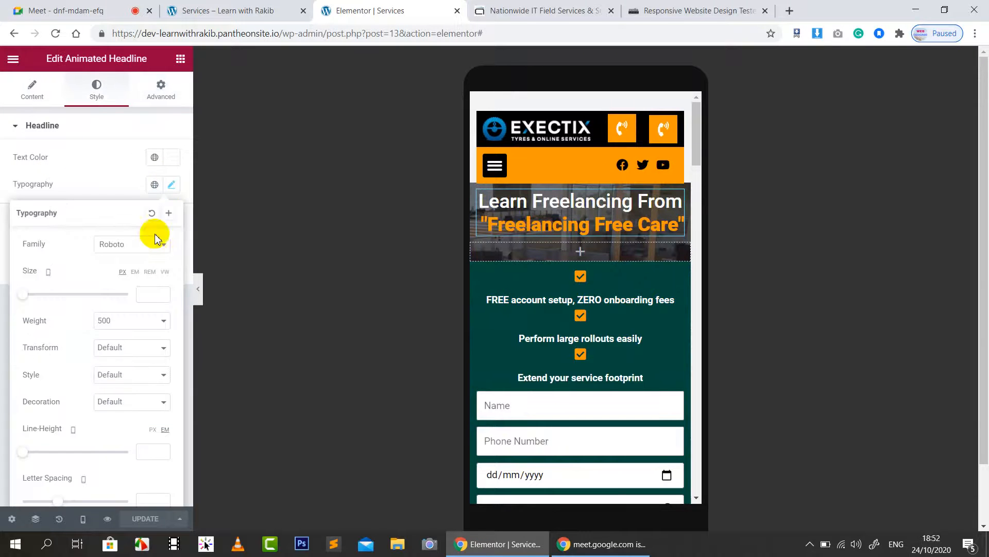
left_click(147, 298)
type("20")
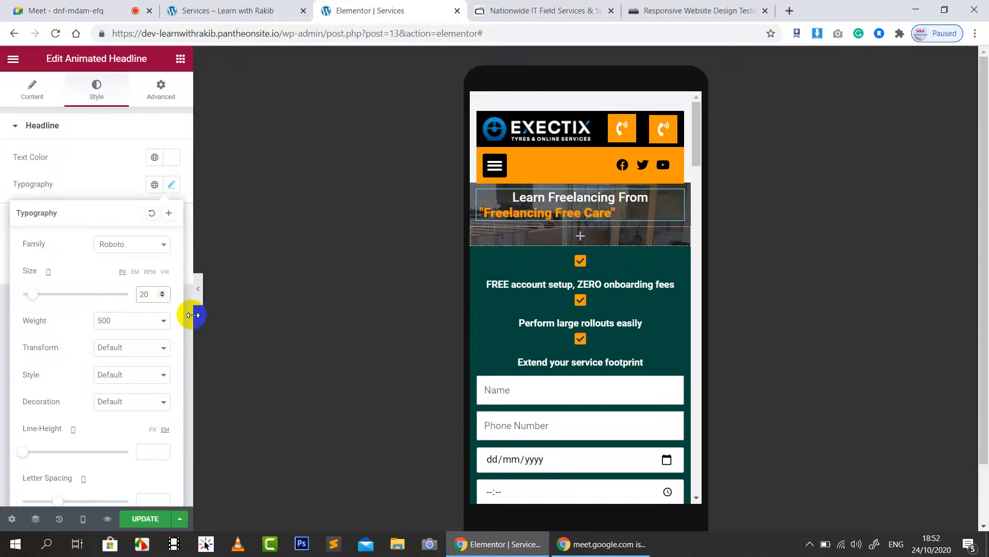
left_click(79, 133)
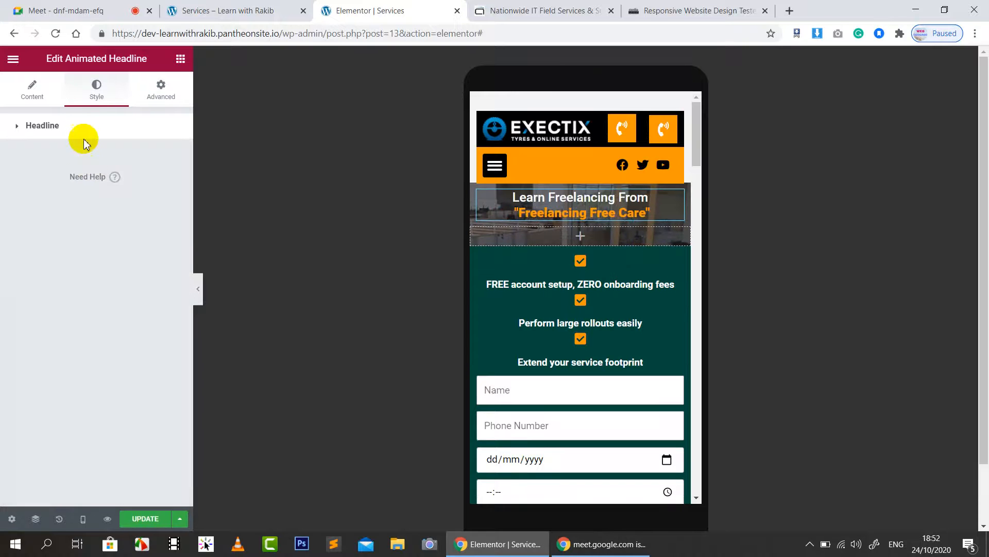
left_click(87, 133)
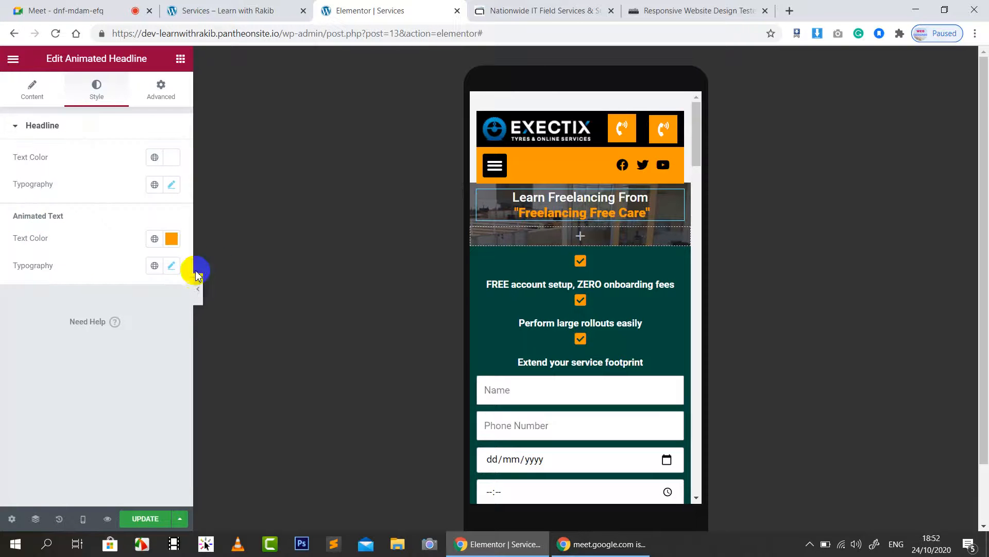
left_click(172, 265)
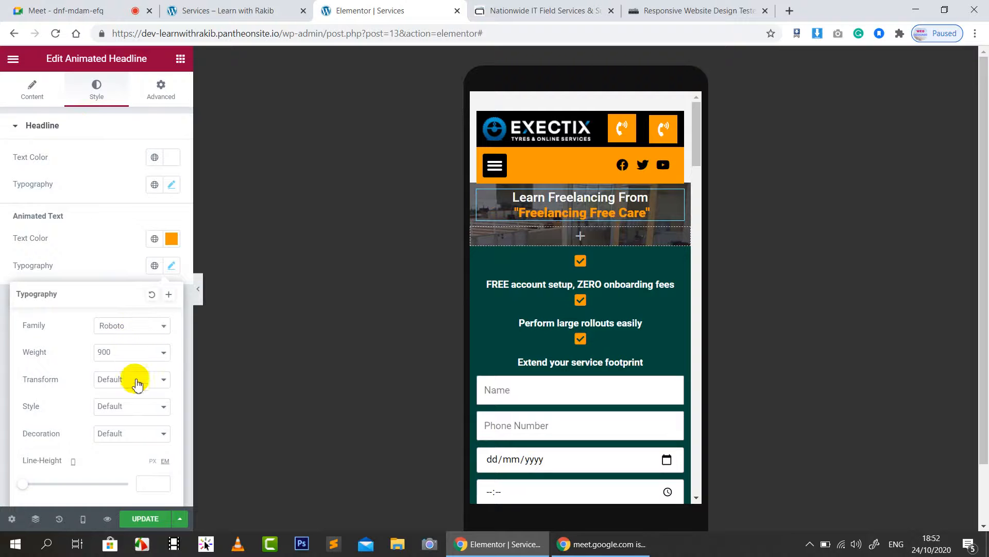
left_click(107, 254)
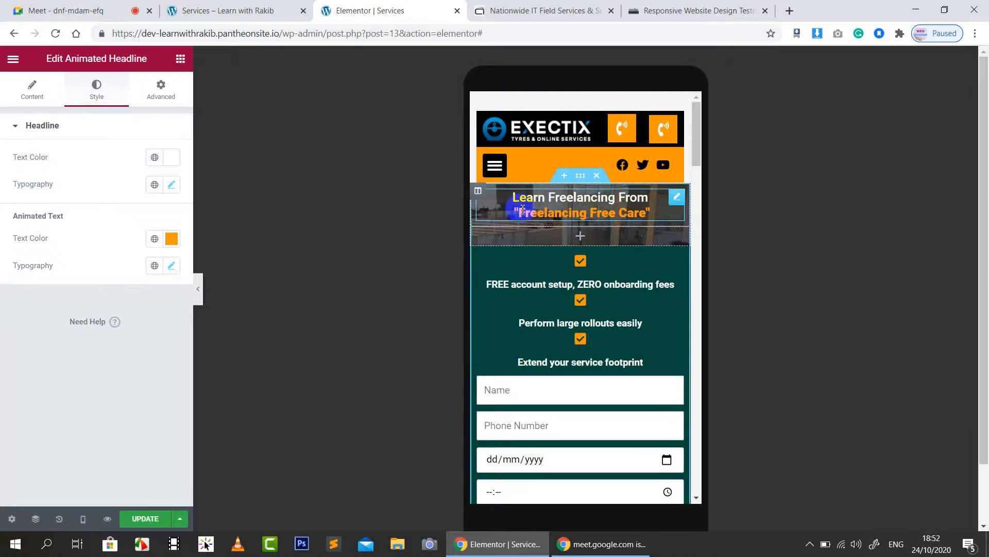
Step: Unlink the hero column's padding and give it 50 px top and 50 px bottom on mobile
left_click(478, 191)
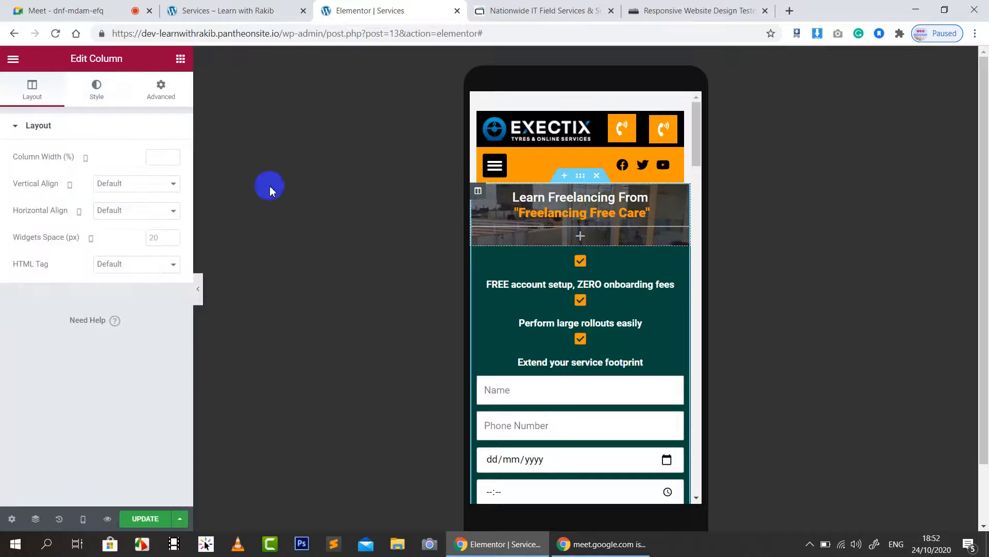
left_click(161, 86)
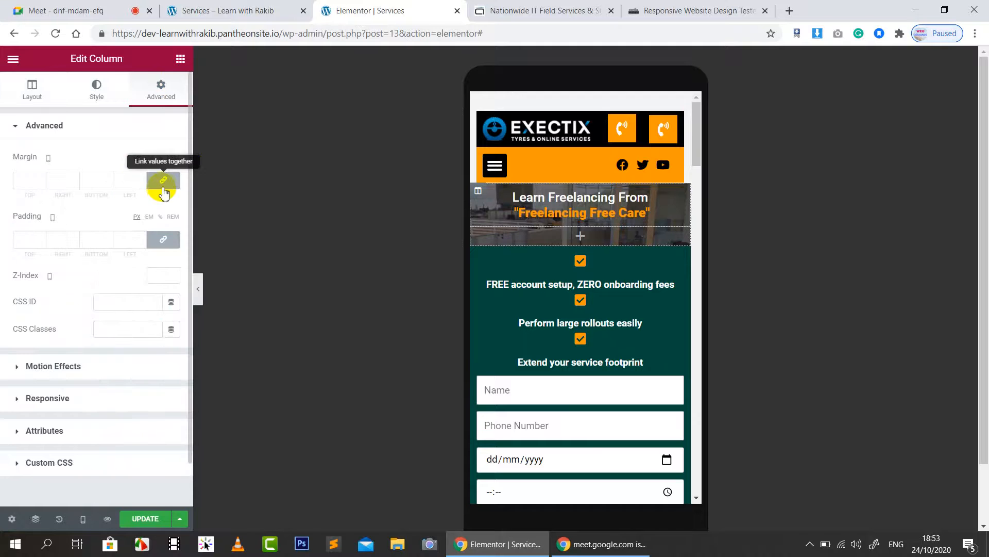
left_click(163, 241)
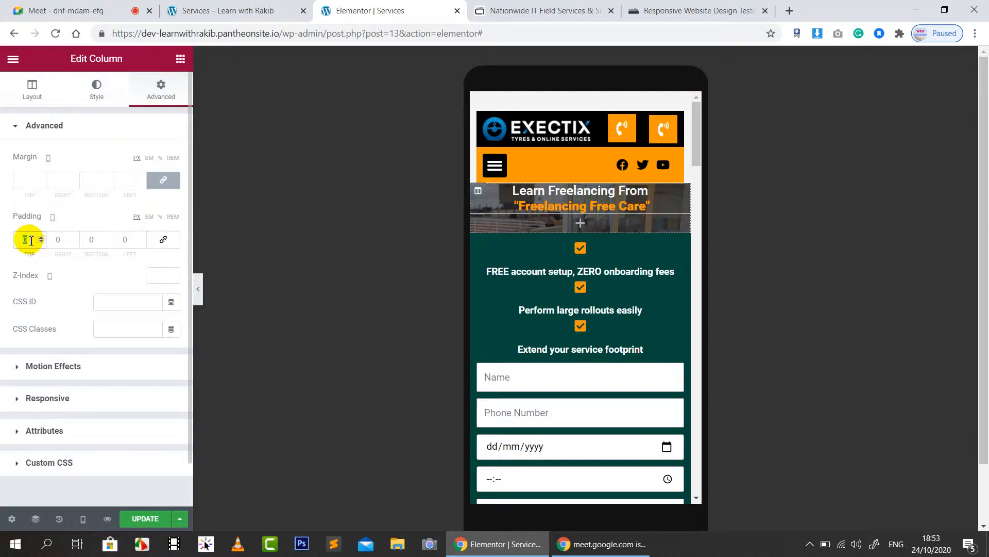
type("50")
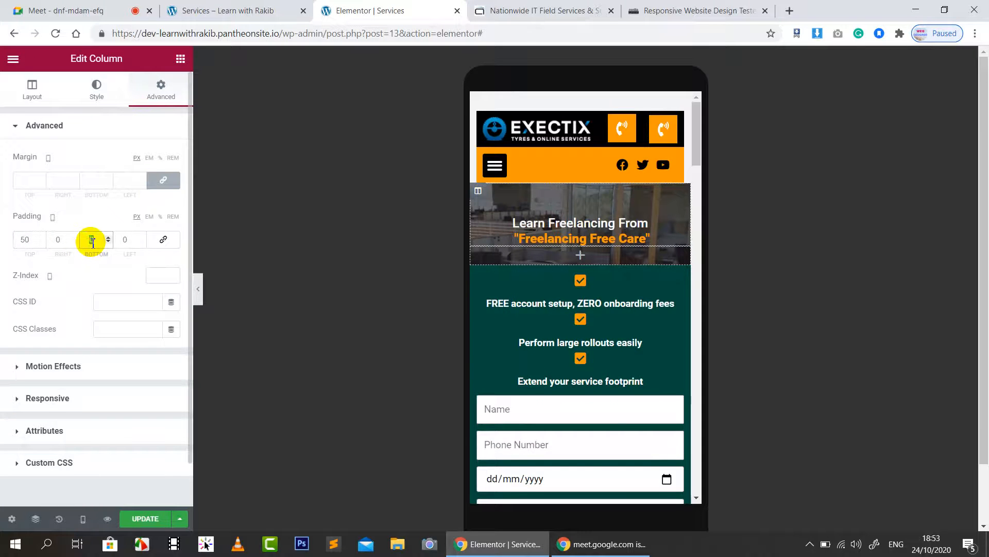
type("50")
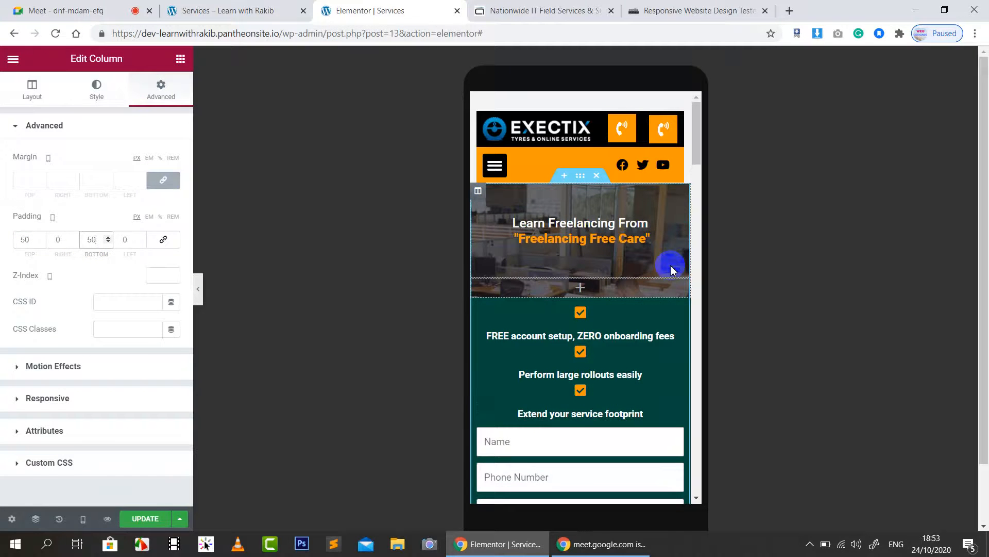
scroll(668, 268, "down", 1)
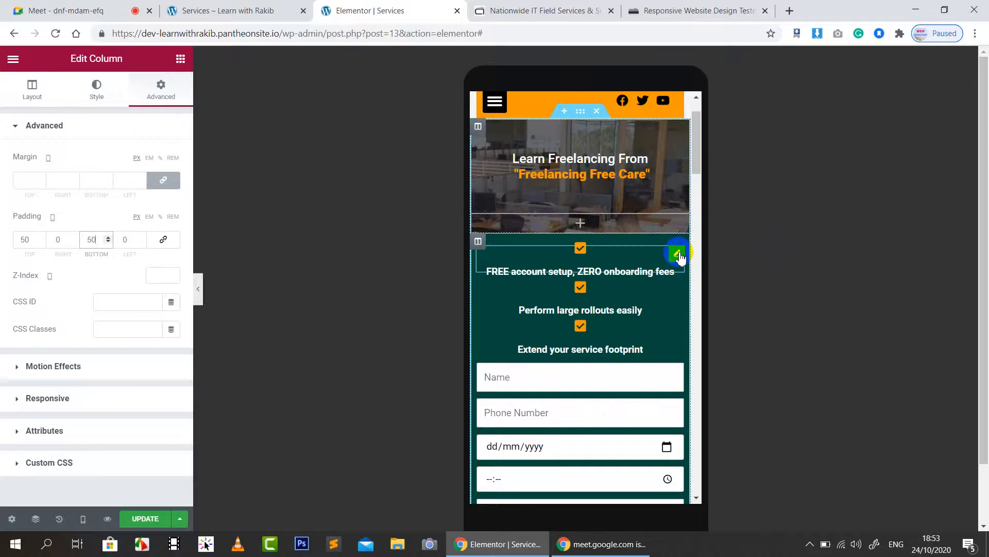
Step: Set the first icon box's checkmark icon size to 15
left_click(678, 254)
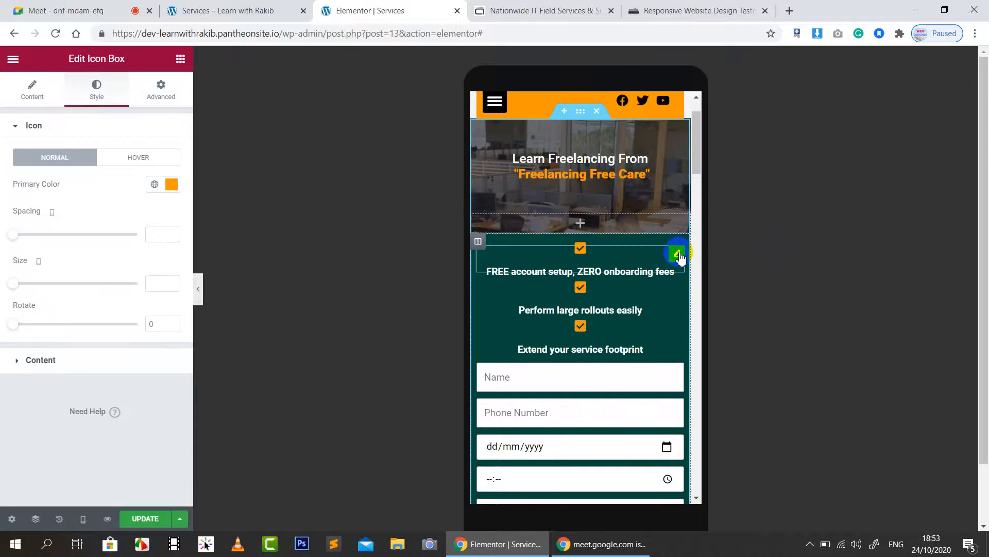
left_click(32, 89)
left_click(100, 97)
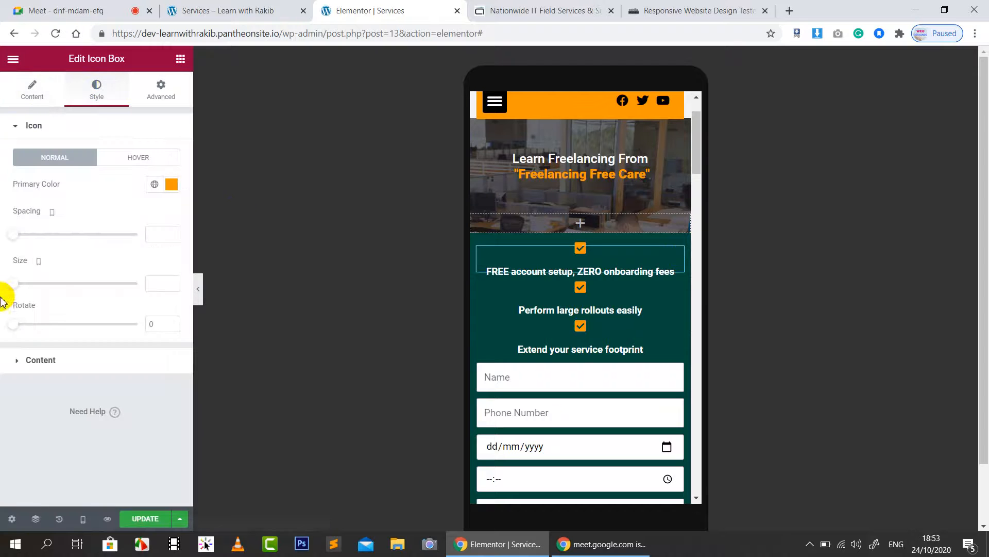
left_click(154, 280)
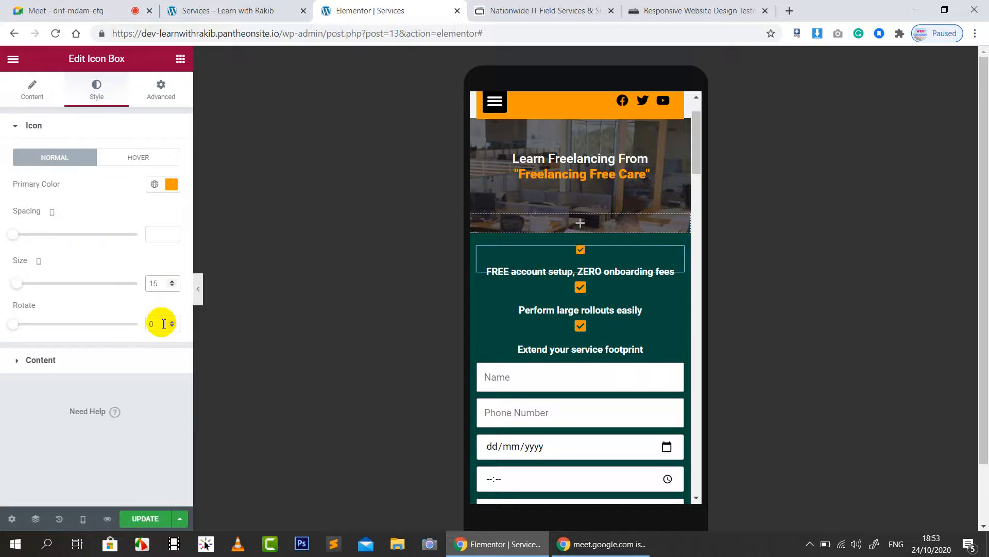
Step: Set the icon box title font size to 12 and align the box left
left_click(40, 368)
left_click(172, 347)
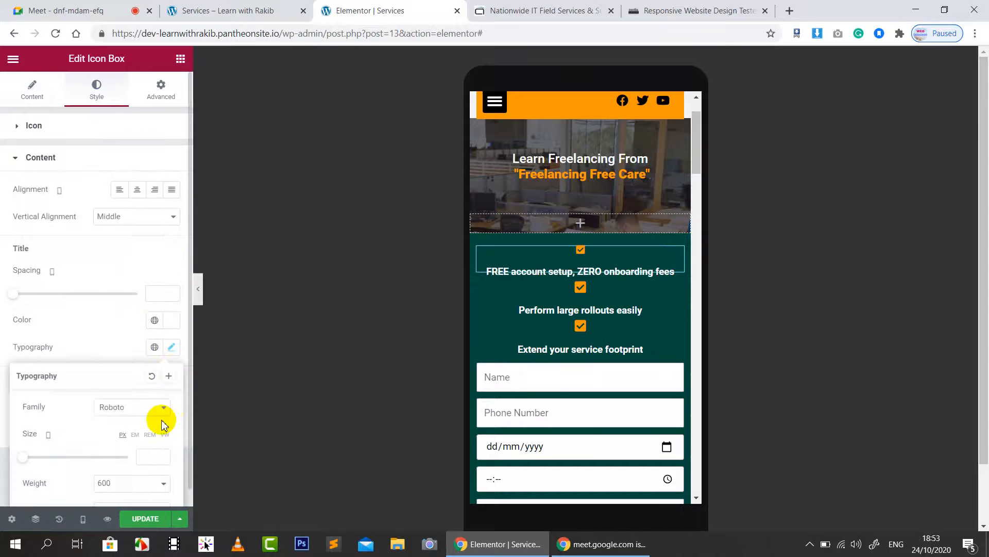
scroll(146, 438, "down", 2)
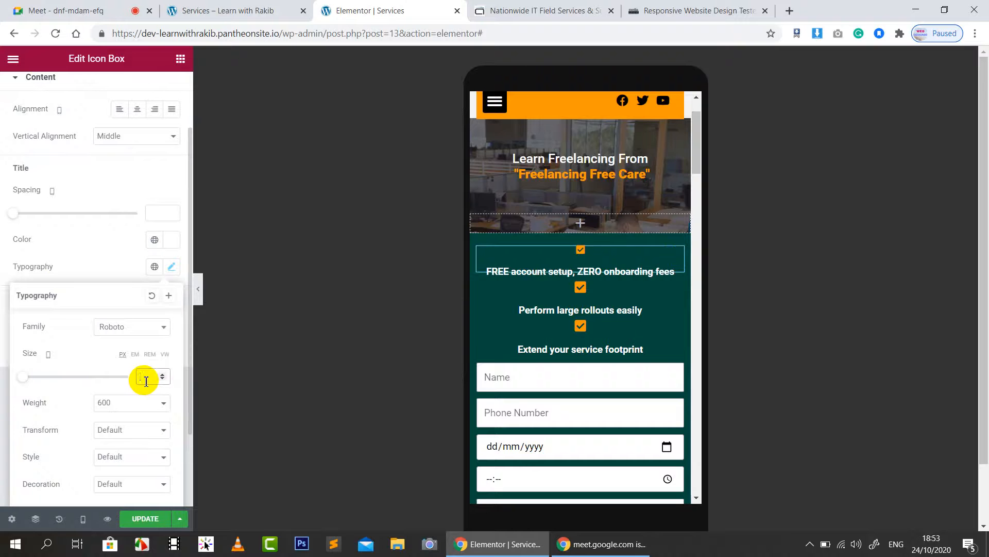
type("12")
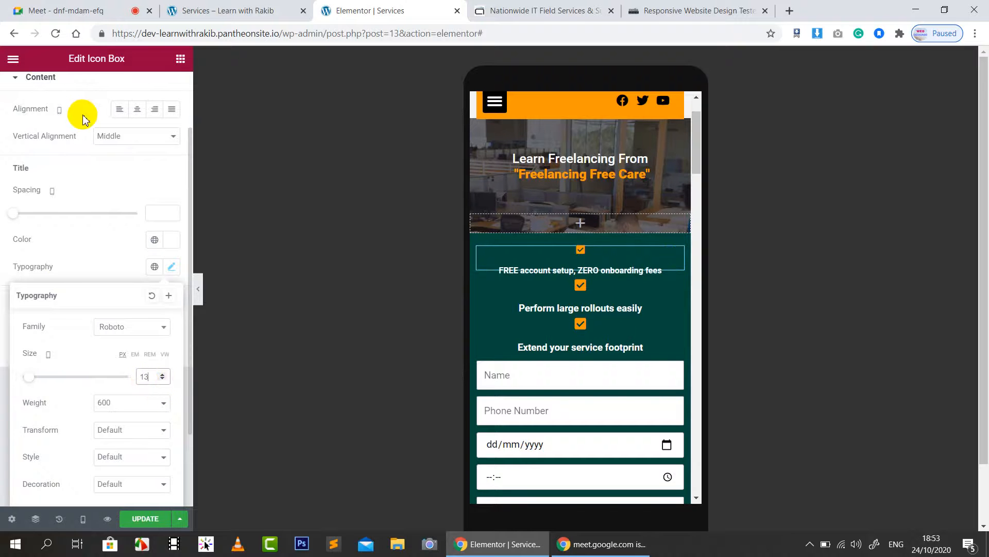
scroll(129, 165, "up", 2)
left_click(122, 195)
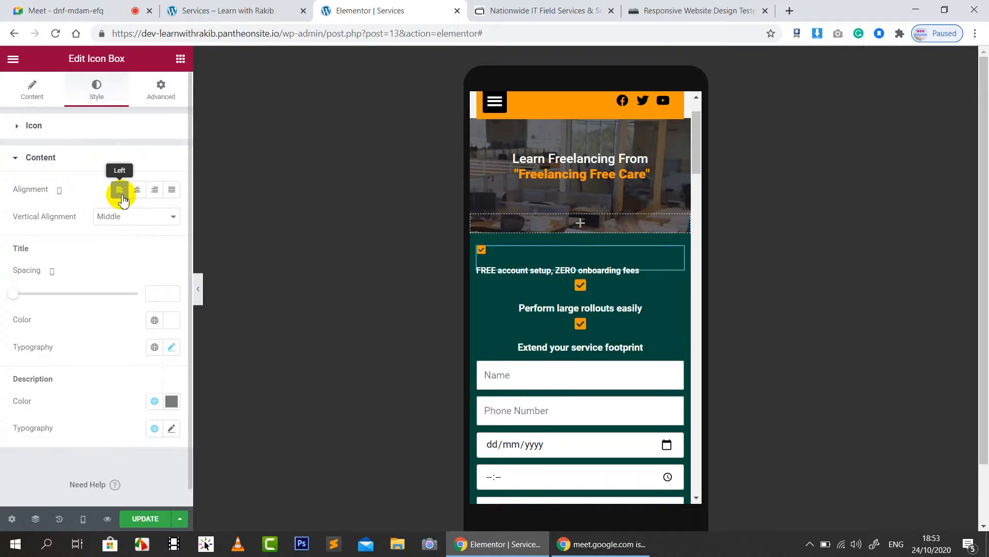
Step: Try Bottom and Top vertical alignment for the icon box, leaving it on Middle
left_click(28, 87)
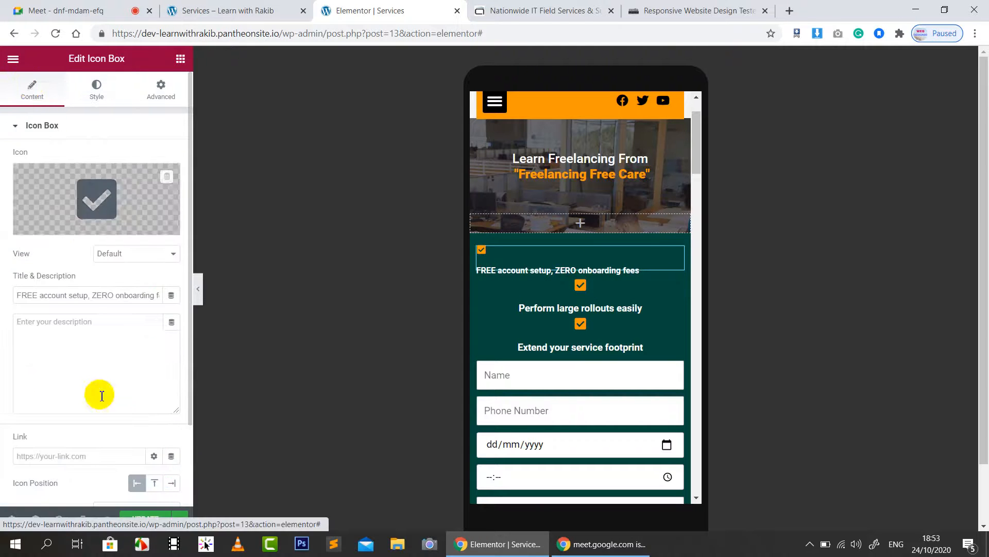
scroll(129, 412, "down", 2)
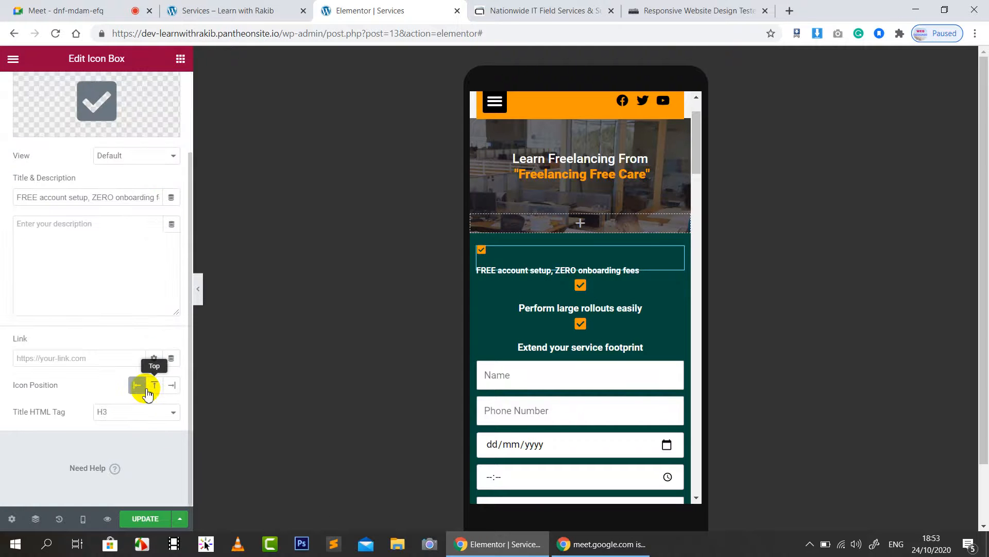
scroll(103, 319, "up", 3)
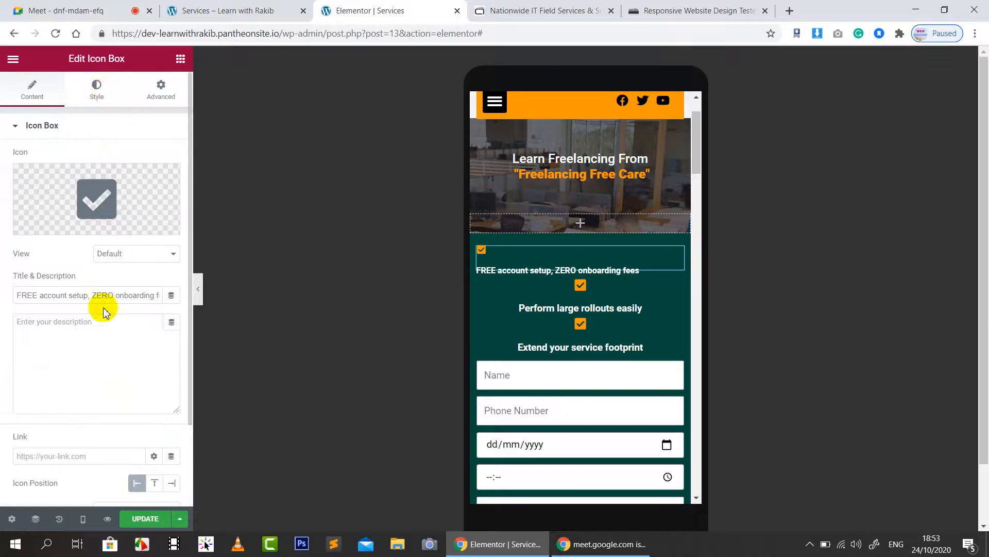
left_click(113, 98)
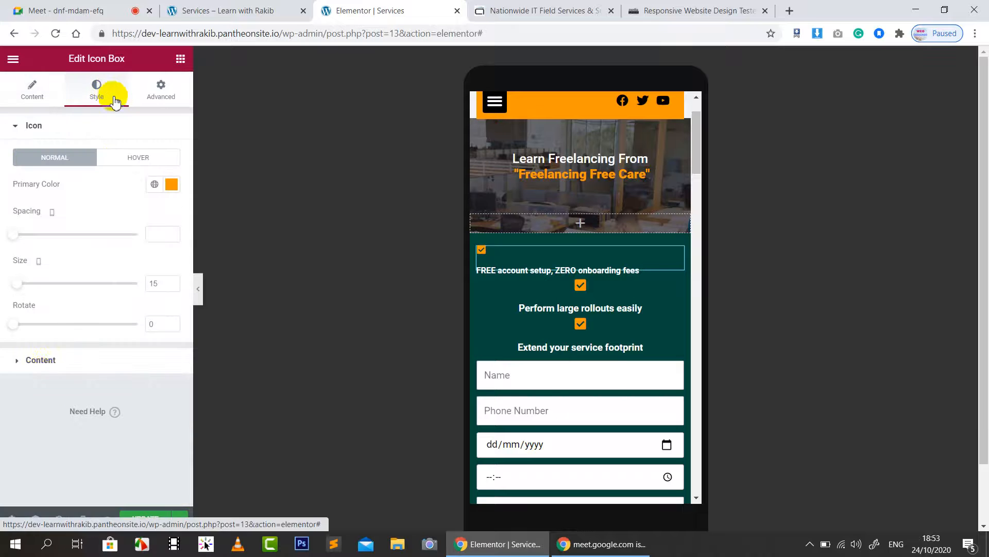
left_click(37, 362)
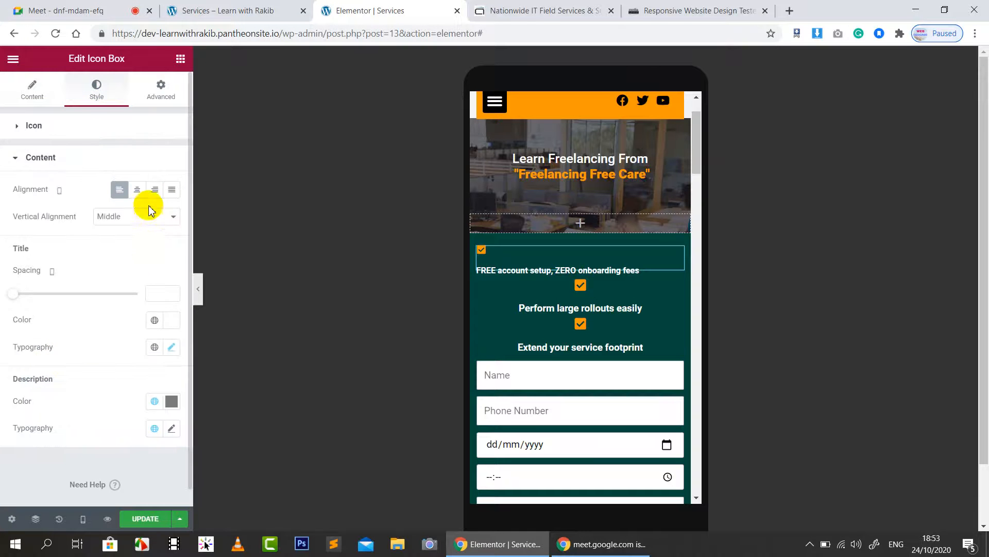
left_click(136, 219)
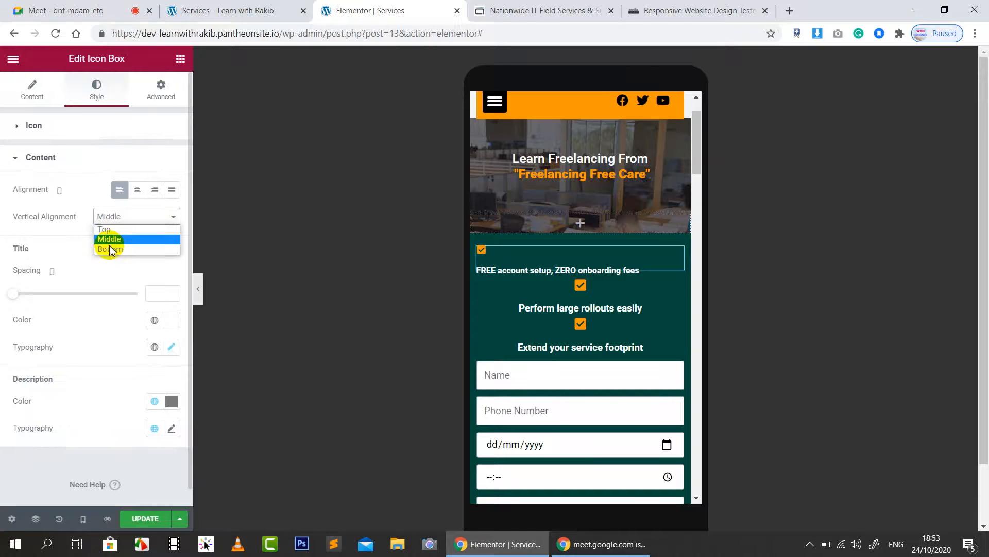
left_click(109, 249)
left_click(110, 217)
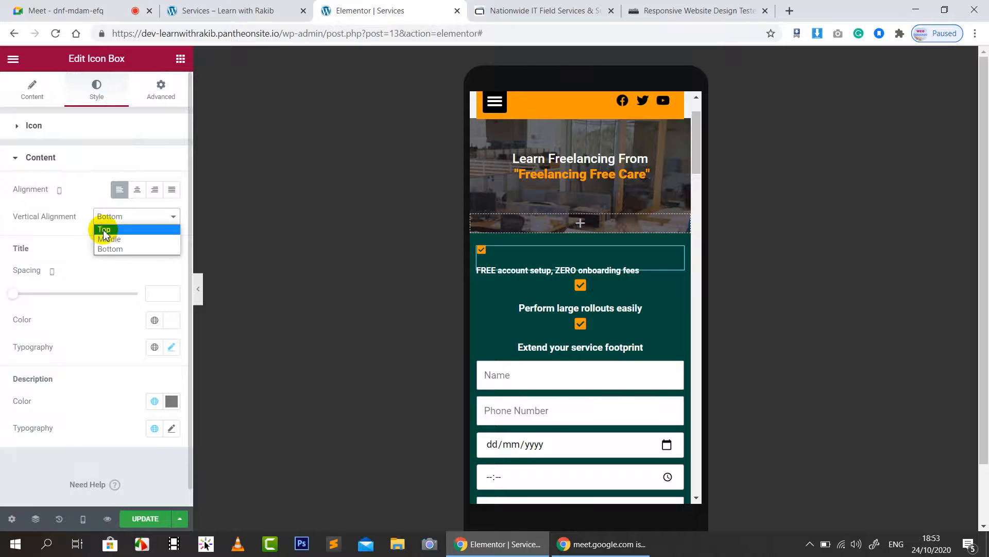
left_click(104, 230)
left_click(118, 219)
left_click(109, 240)
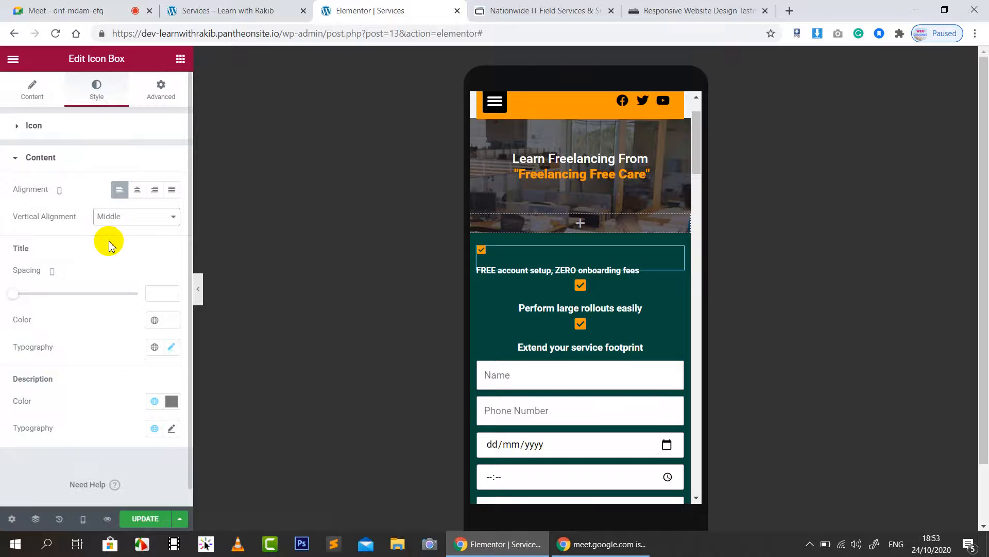
Step: Reselect the icon box and unlink its margin values in Advanced settings
left_click(593, 266)
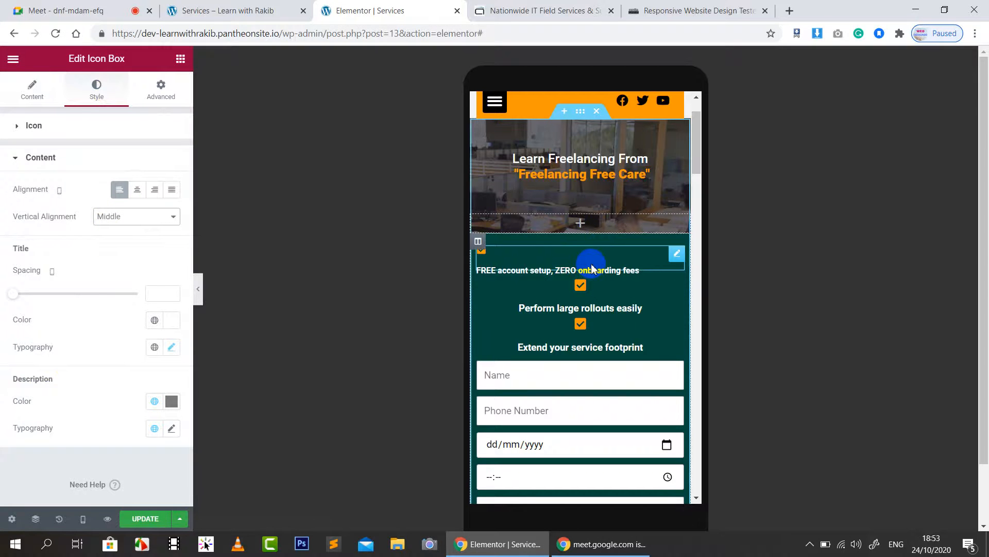
left_click(160, 89)
left_click(163, 182)
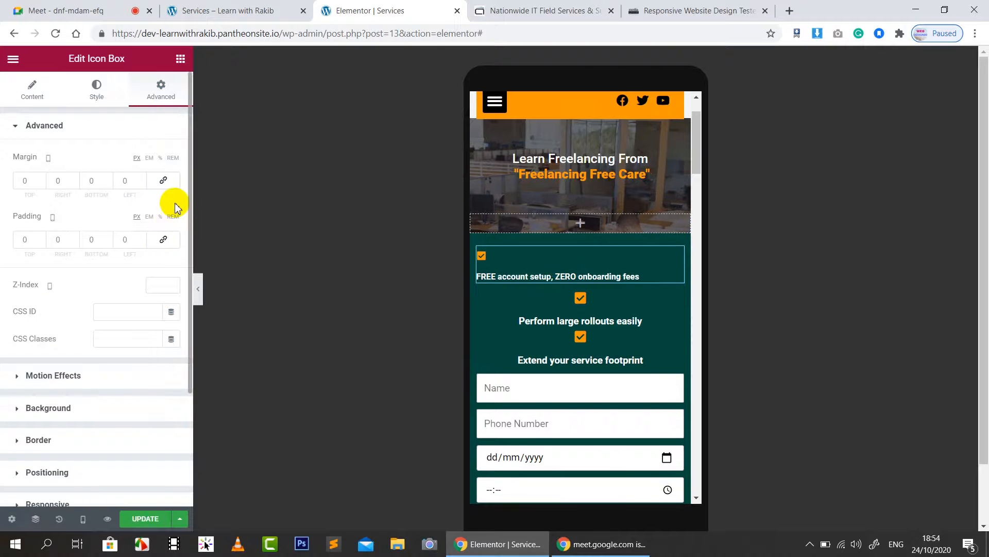
Step: Set the 'FREE account setup' icon box's icon spacing to 4 and title spacing to 5
left_click(533, 264)
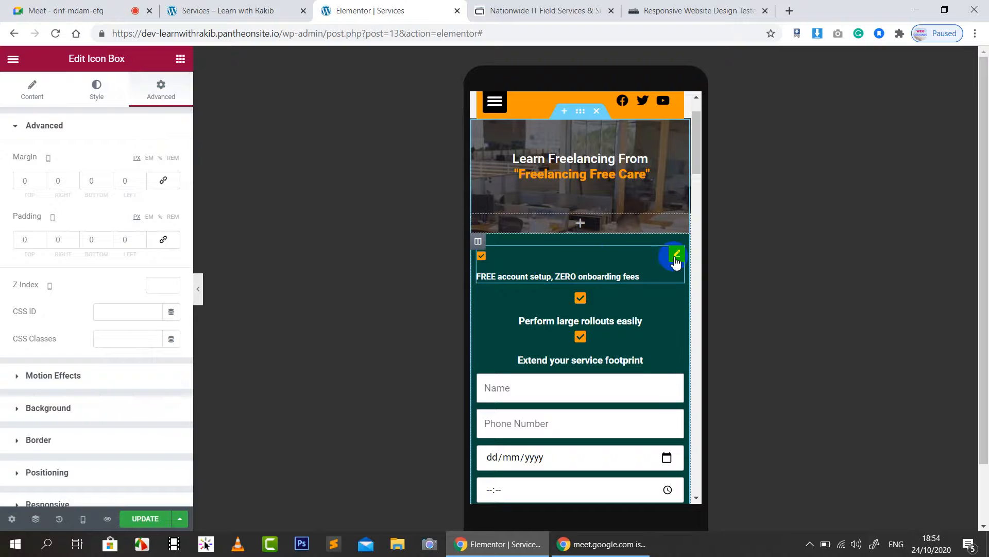
left_click(26, 84)
scroll(103, 393, "down", 2)
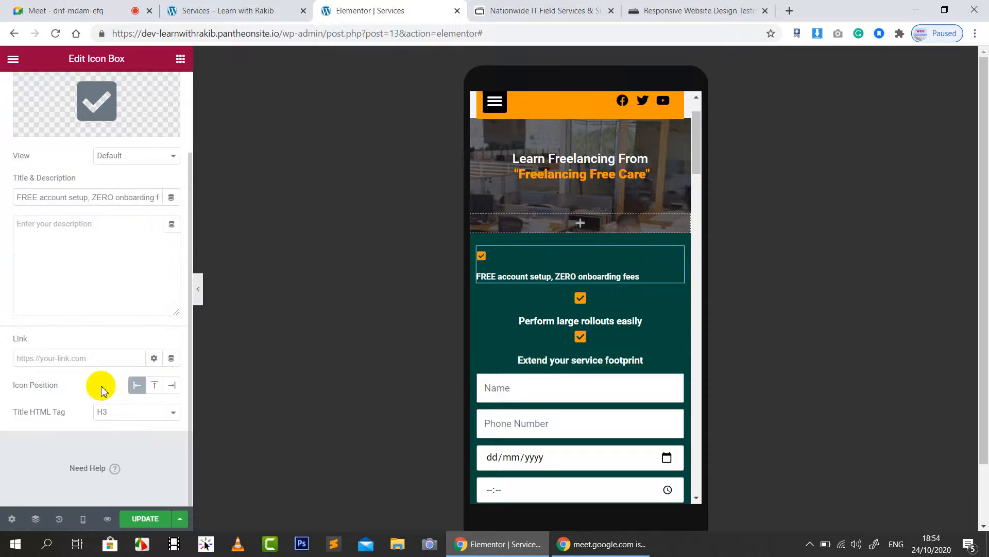
scroll(98, 417, "up", 3)
left_click(97, 90)
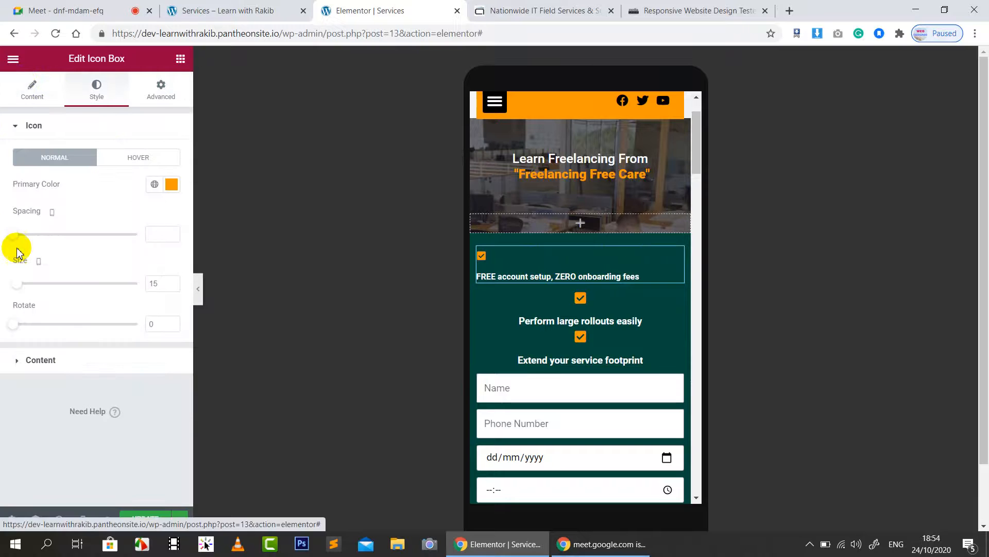
mouse_move(17, 236)
left_mouse_down()
mouse_move(66, 228)
mouse_move(22, 234)
left_mouse_up()
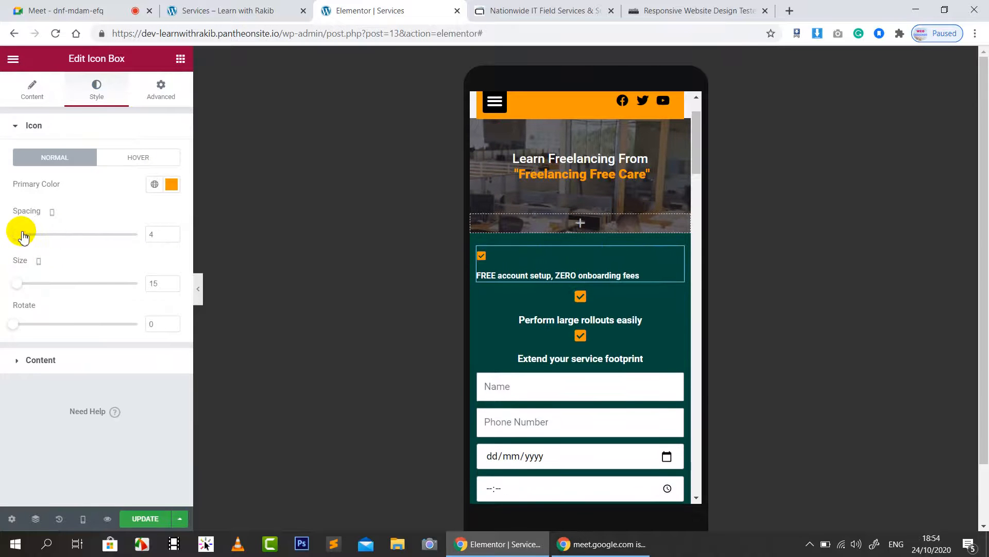
left_click(37, 362)
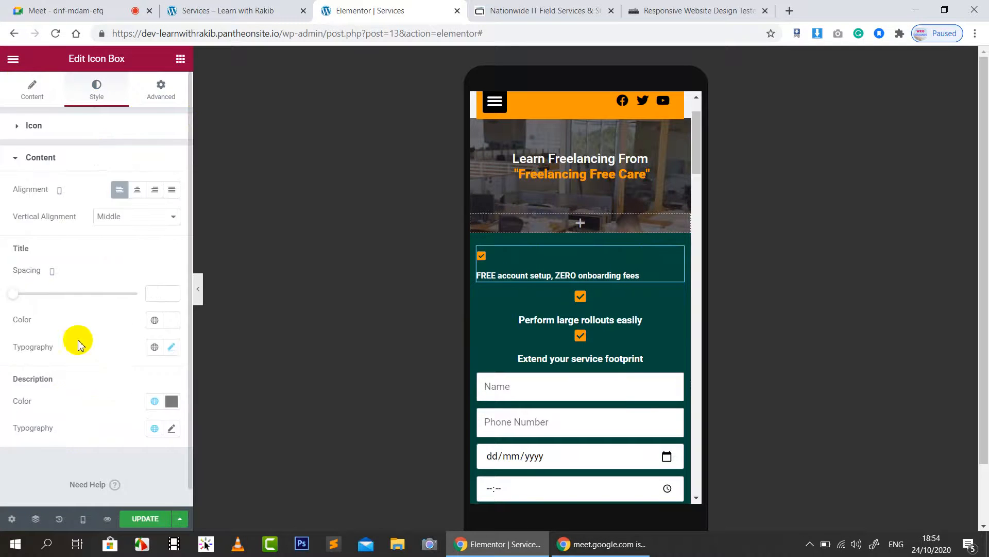
mouse_move(14, 298)
left_mouse_down()
mouse_move(26, 296)
mouse_move(5, 298)
mouse_move(108, 289)
mouse_move(18, 309)
left_mouse_up()
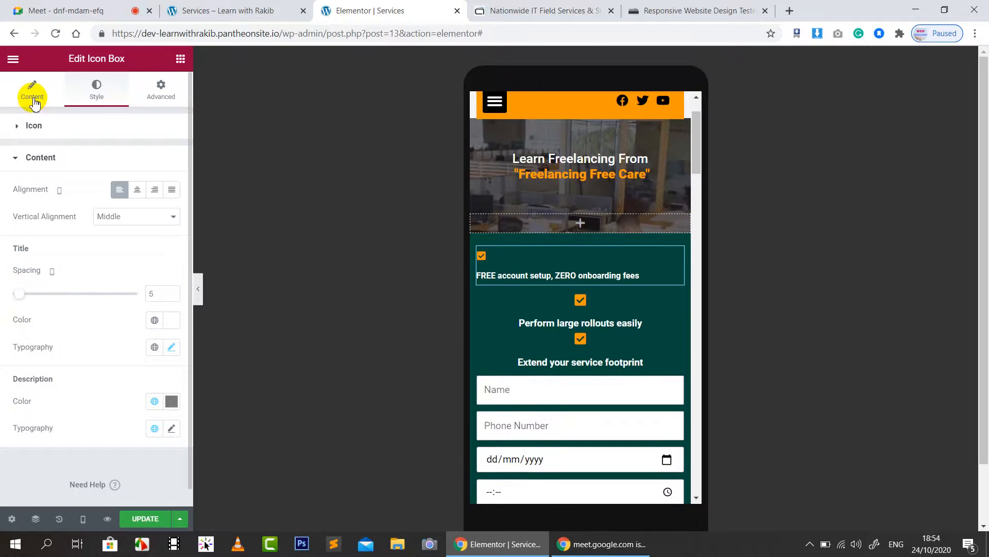
Step: Set the first icon box to Left alignment with Top vertical alignment
left_click(167, 194)
left_click(118, 191)
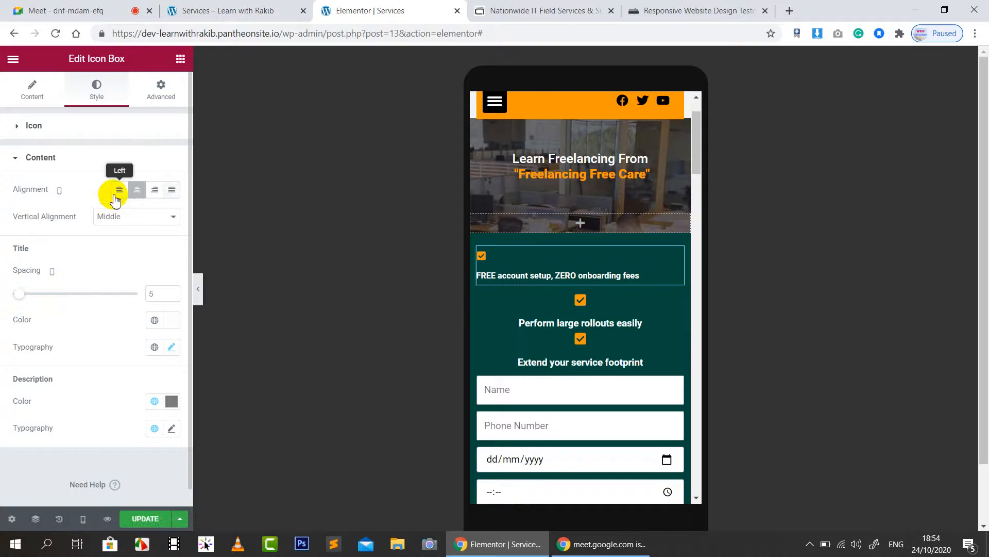
left_click(137, 191)
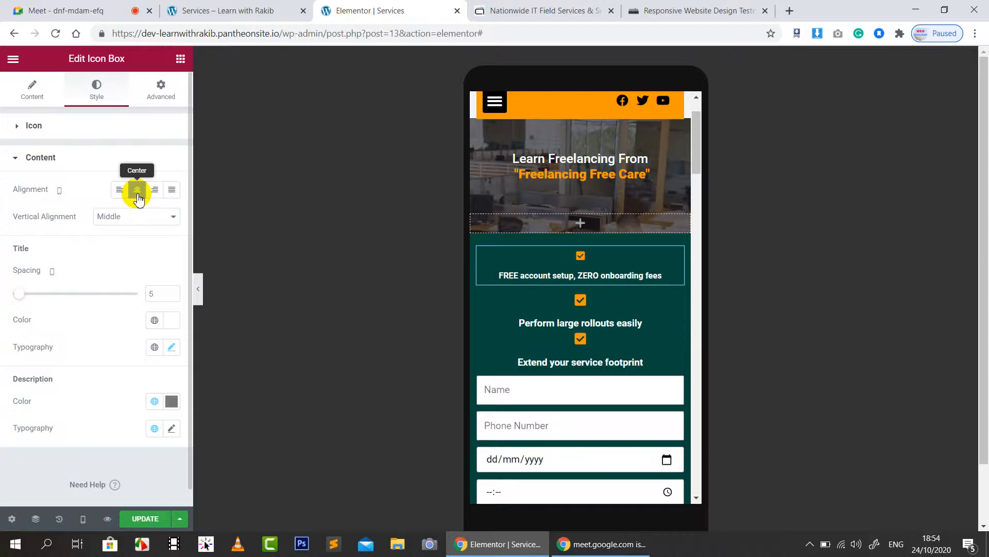
left_click(112, 216)
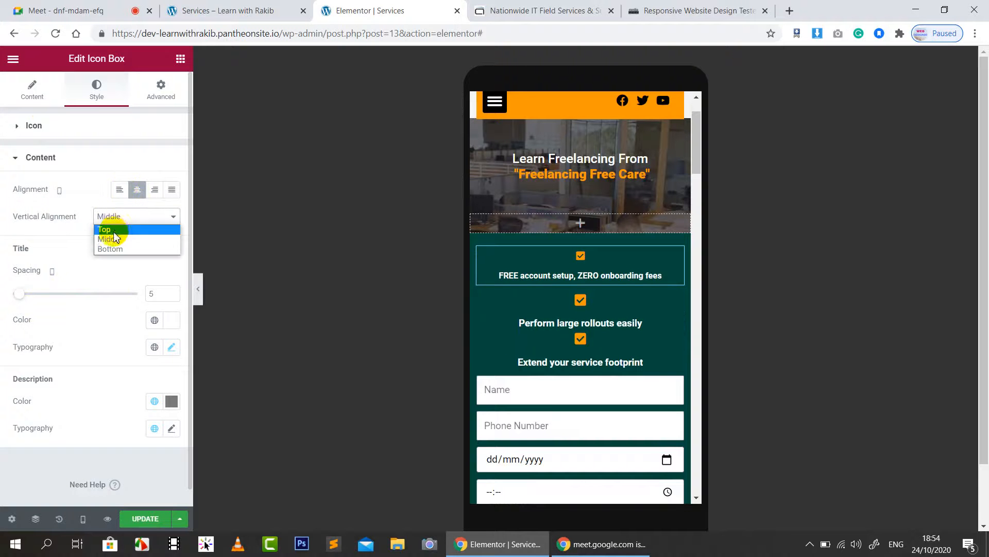
left_click(110, 230)
left_click(117, 195)
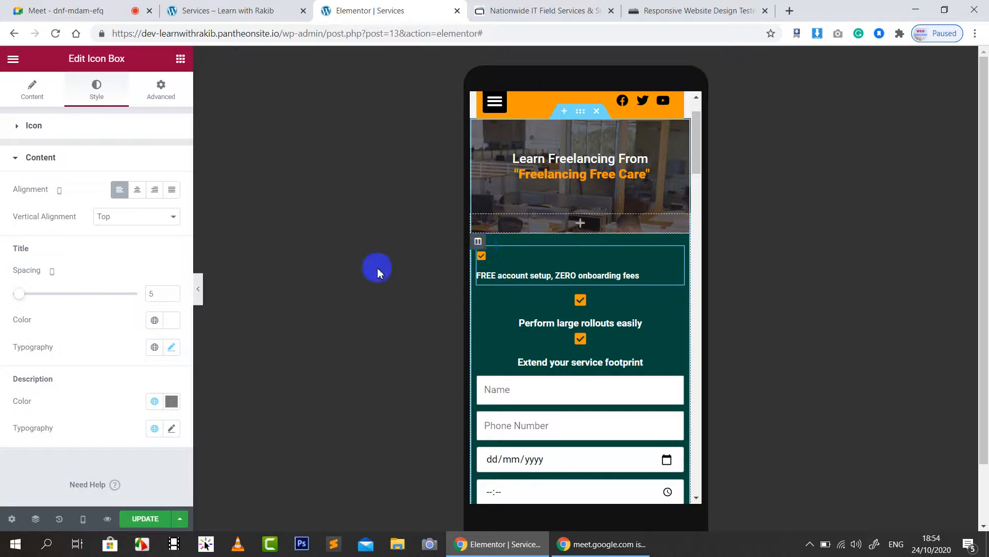
Step: Shrink the title font and place the icon on the left of the title
left_click(171, 346)
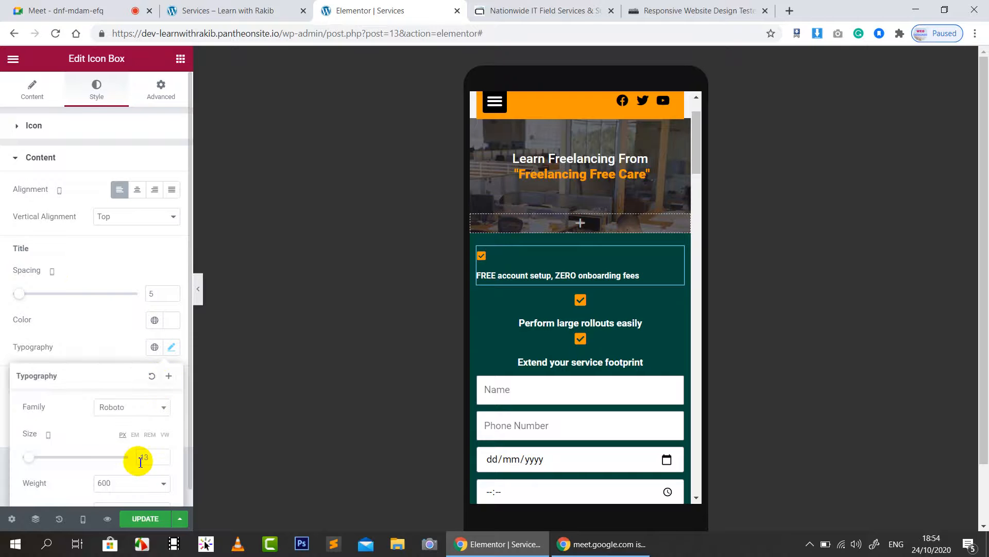
mouse_move(26, 458)
left_mouse_down()
mouse_move(62, 451)
mouse_move(29, 456)
left_mouse_up()
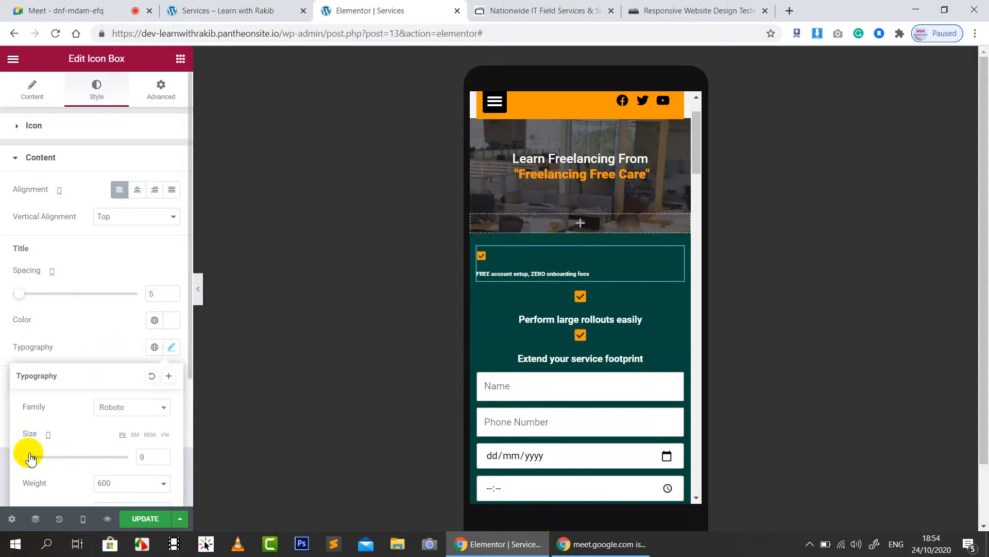
left_click(35, 91)
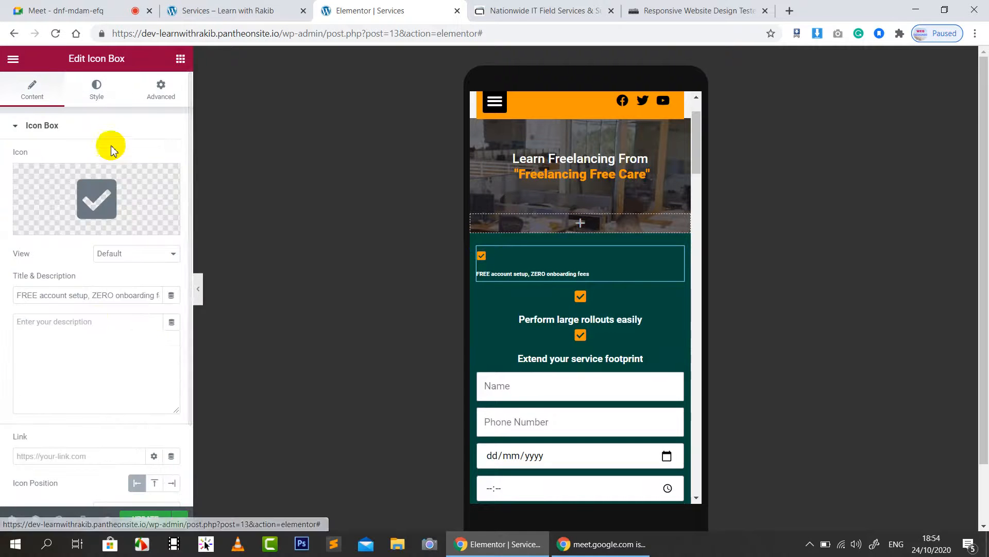
scroll(99, 330, "down", 2)
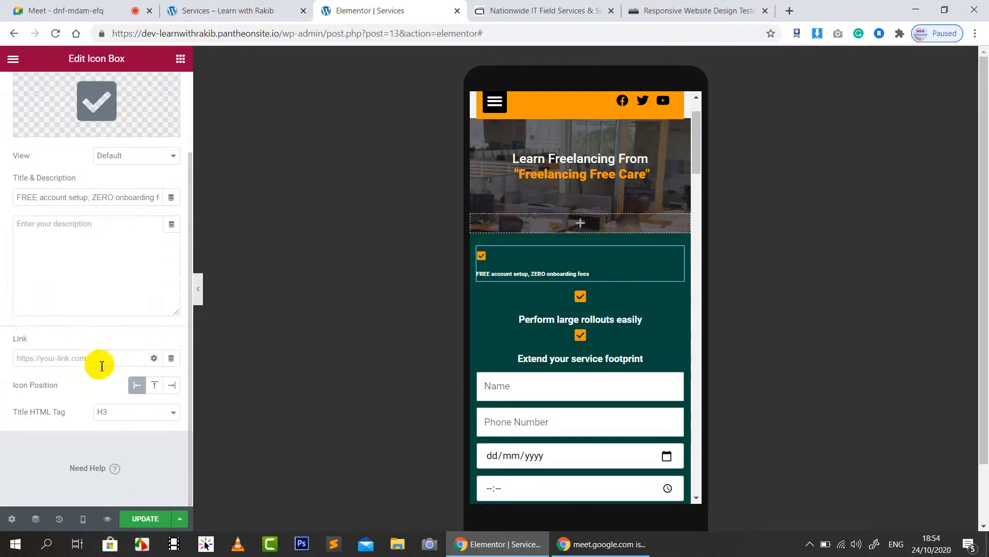
left_click(171, 386)
left_click(143, 393)
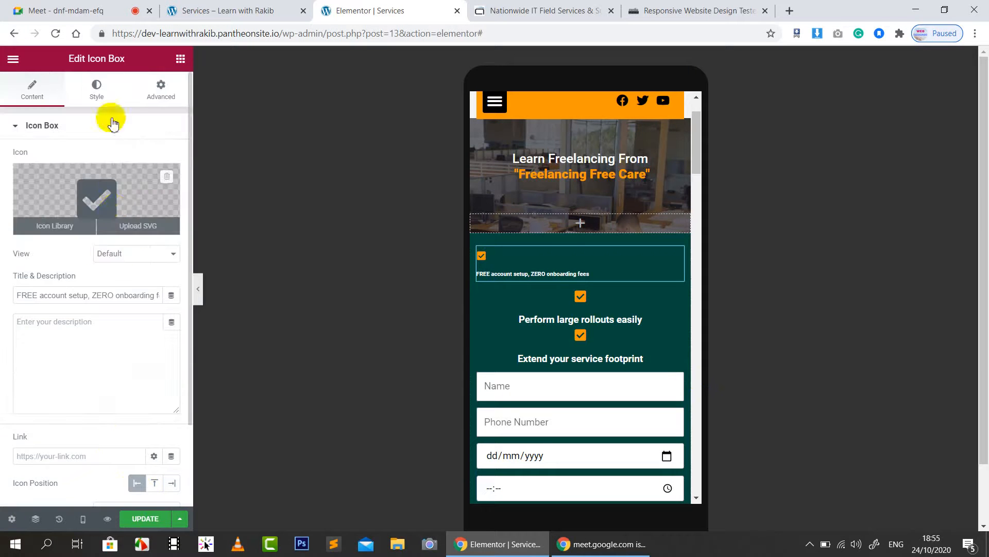
Step: Set the checkmark icon spacing to 0 and icon size to 14
left_click(97, 92)
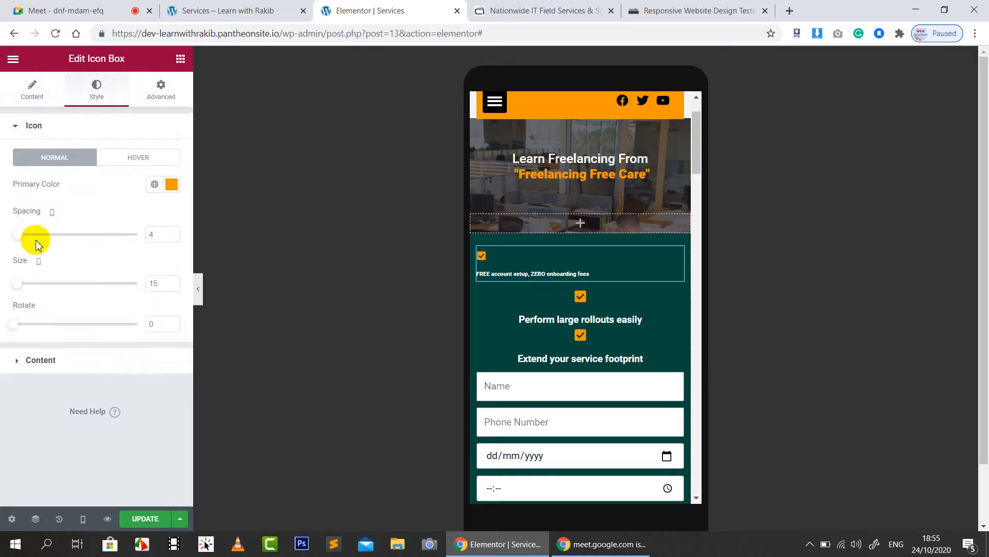
mouse_move(19, 236)
left_mouse_down()
mouse_move(30, 231)
mouse_move(5, 230)
left_mouse_up()
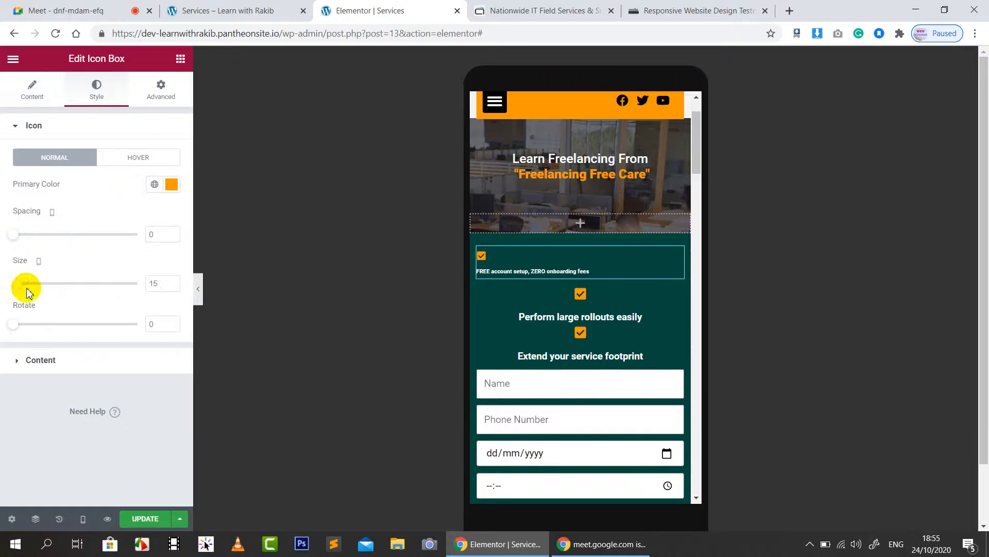
left_click_drag(21, 283, 18, 284)
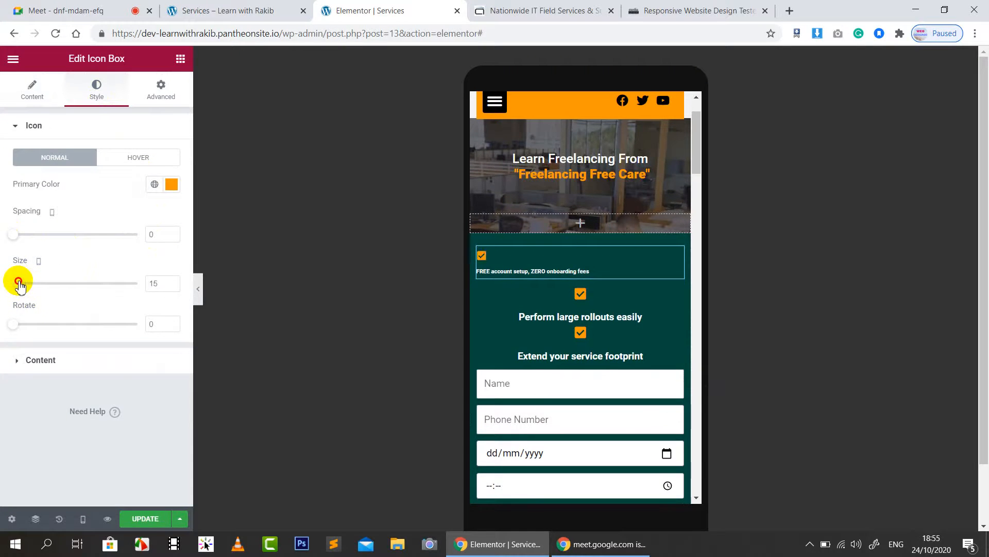
Step: Set the first icon box's title typography size to 14 px
left_click(34, 363)
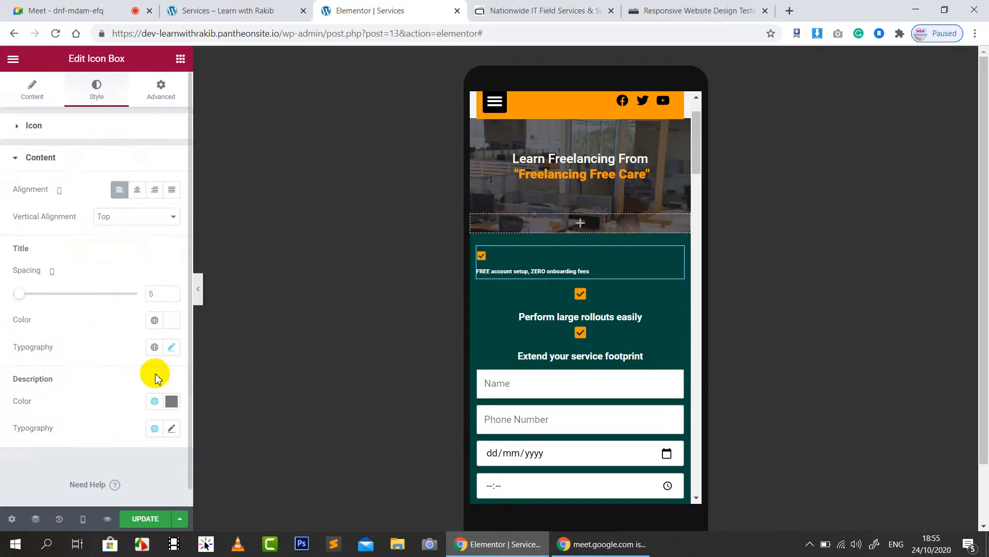
left_click(171, 347)
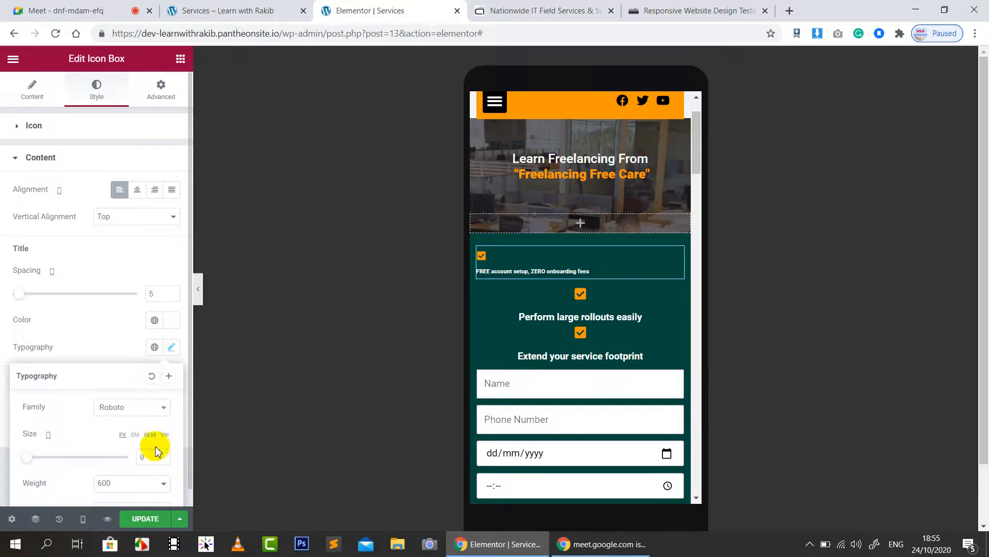
left_click_drag(29, 457, 31, 459)
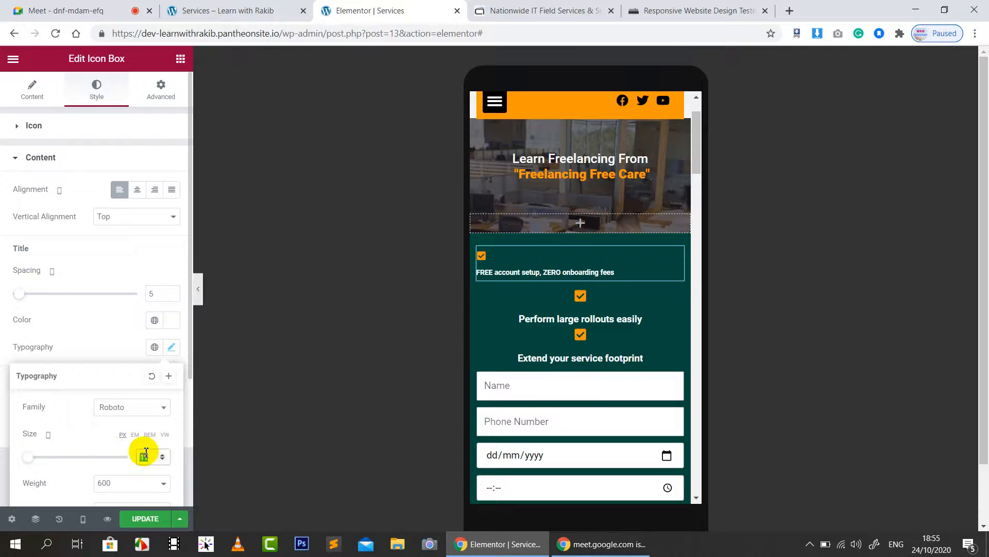
type("15")
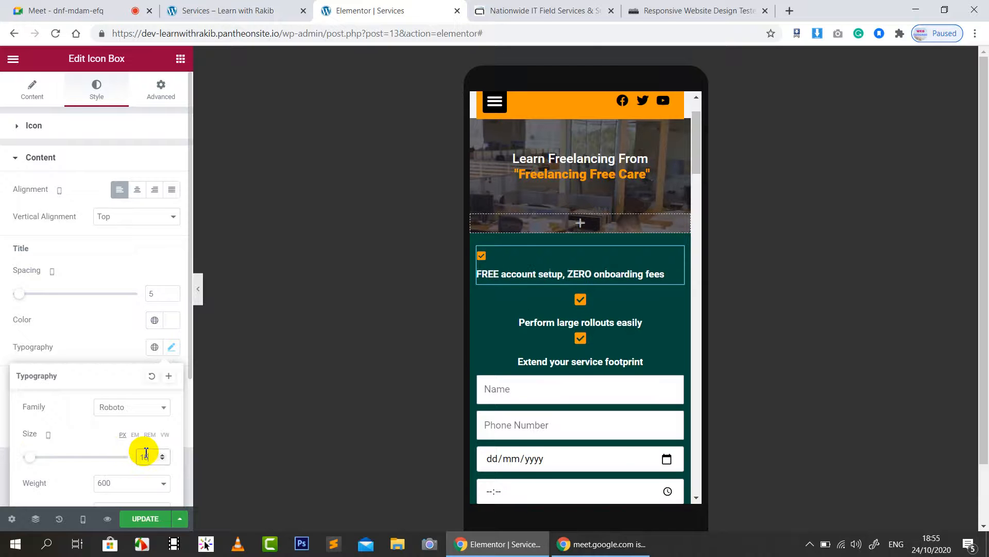
key("Down")
left_click(87, 317)
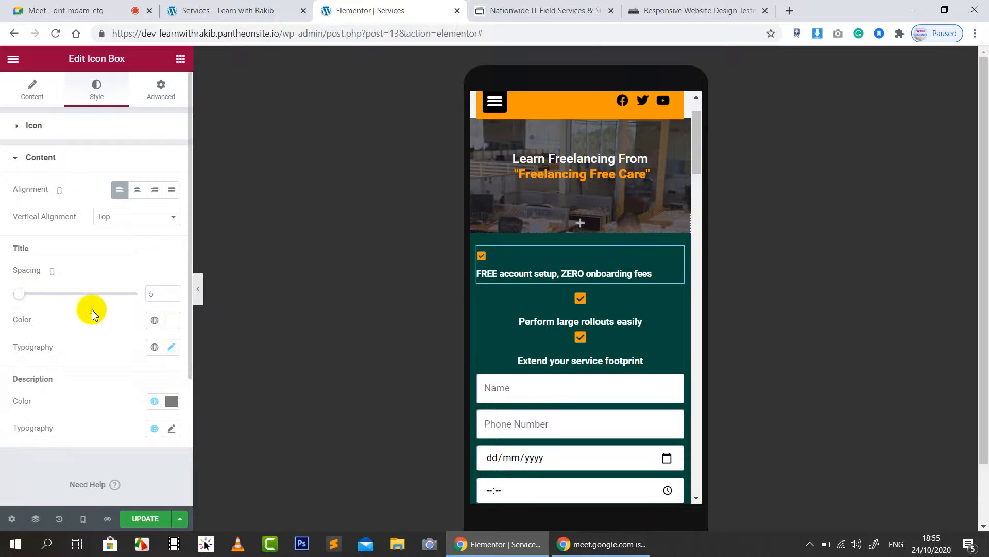
left_click(72, 128)
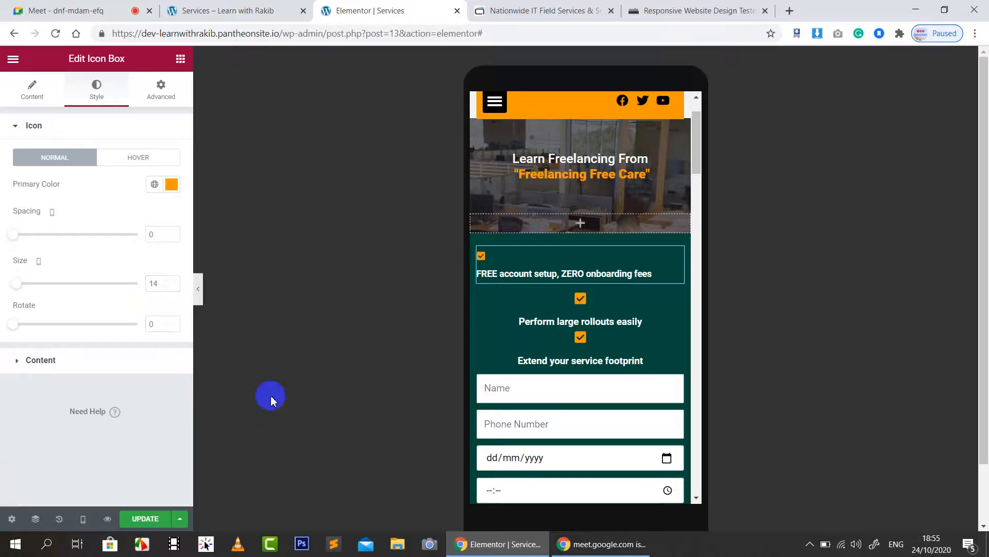
left_click(679, 258)
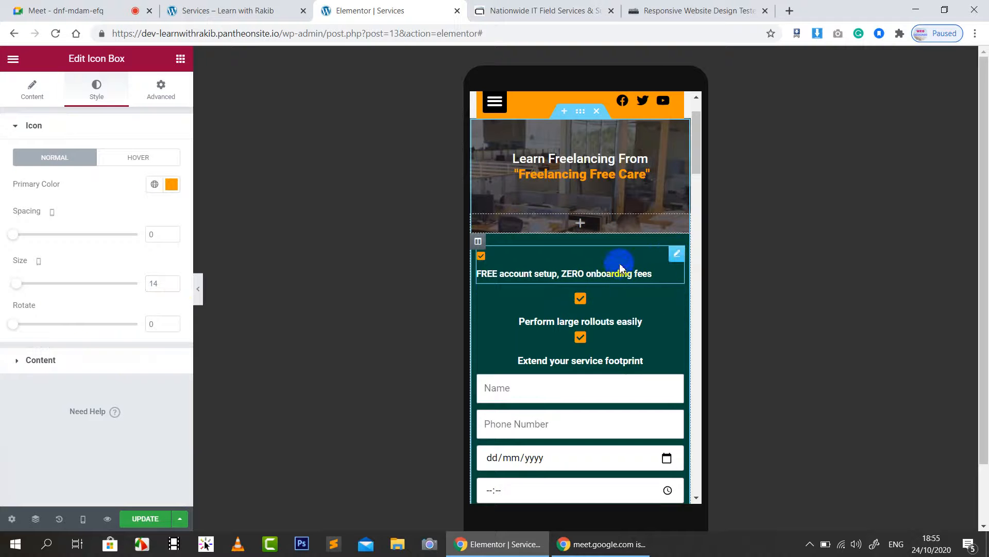
Step: Select the second icon box and remove its icon spacing and title spacing
left_click(32, 90)
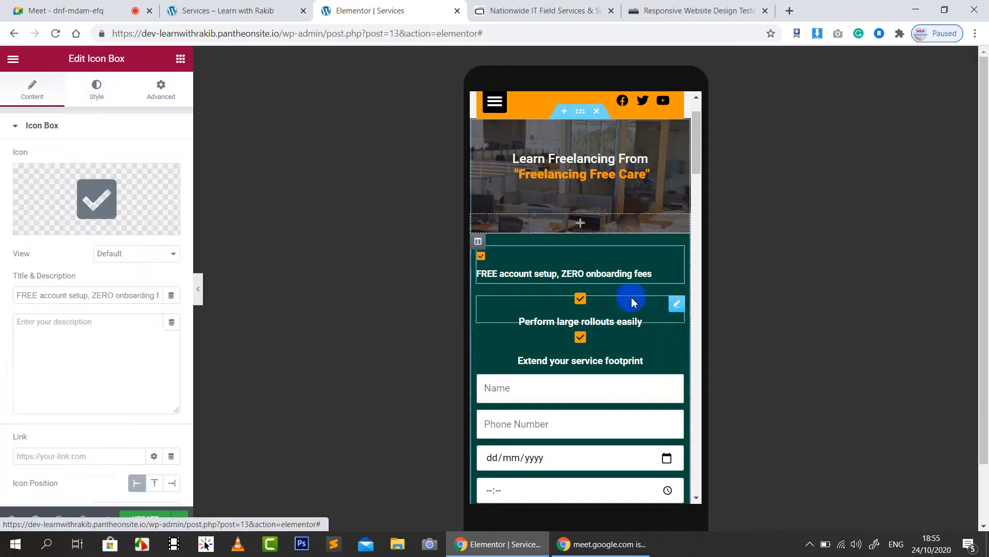
left_click(677, 306)
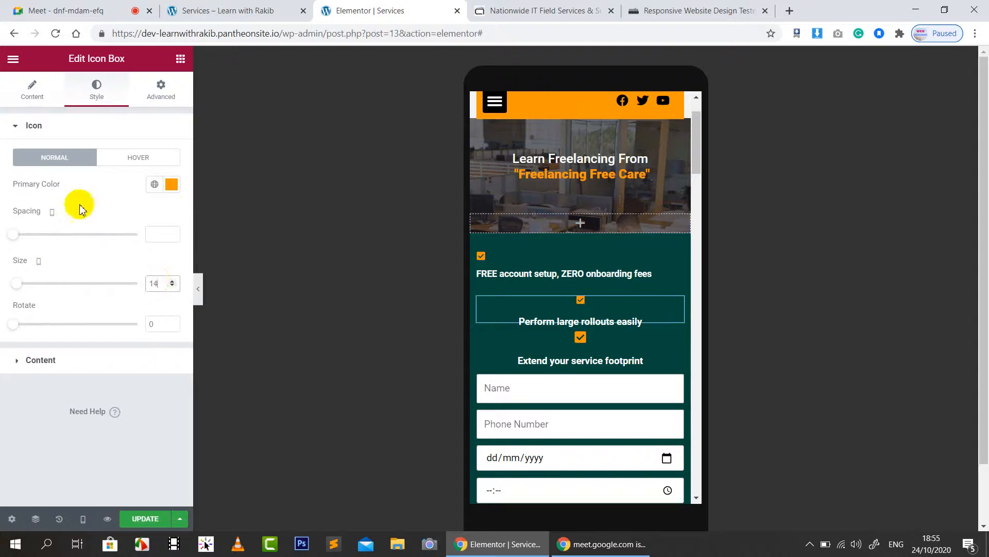
left_click(24, 96)
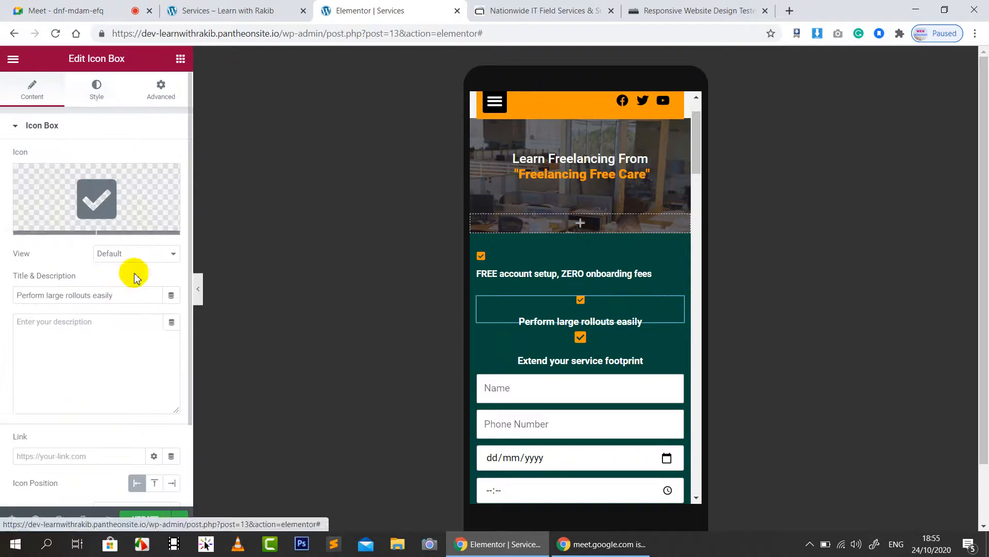
left_click(95, 92)
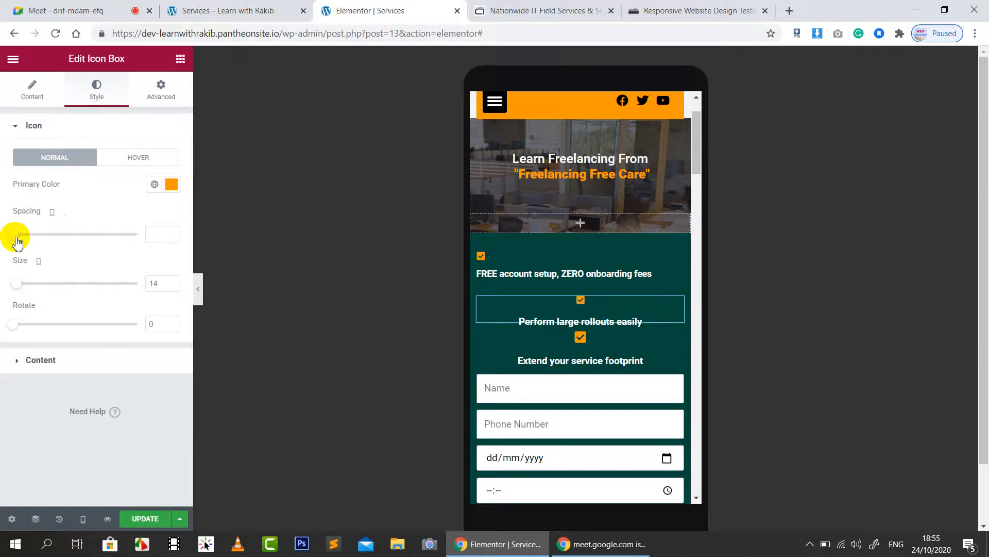
left_click_drag(28, 237, 2, 238)
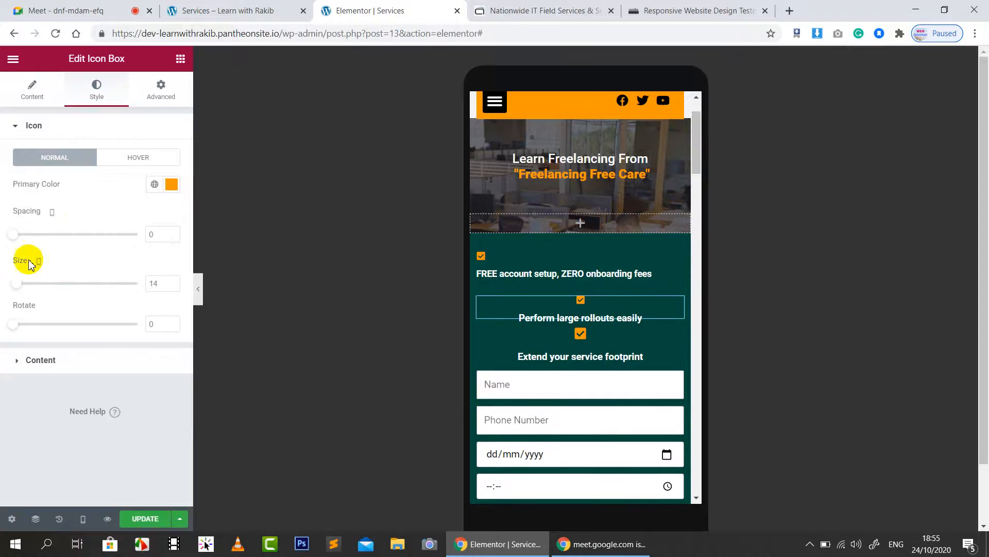
left_click(42, 365)
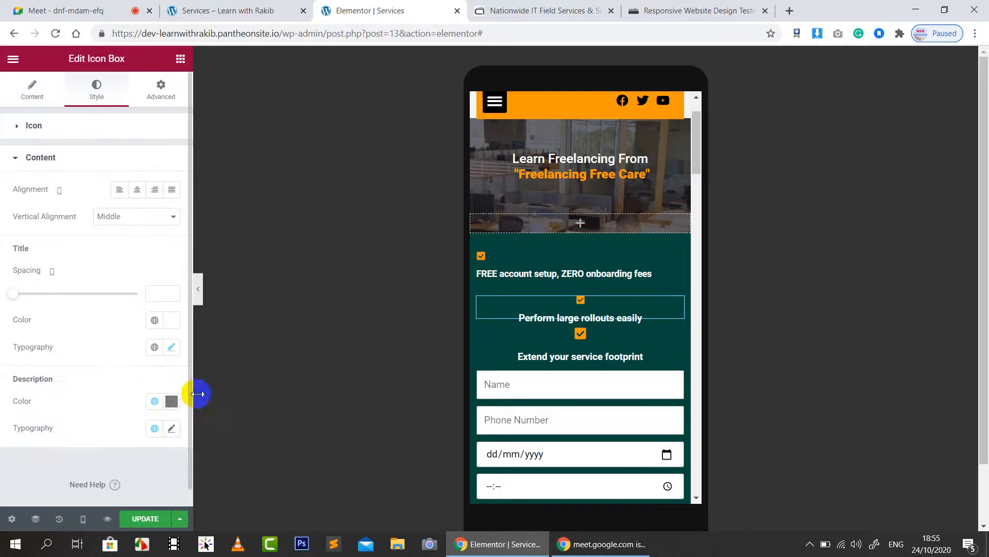
mouse_move(13, 292)
left_mouse_down()
mouse_move(32, 288)
mouse_move(1, 284)
left_mouse_up()
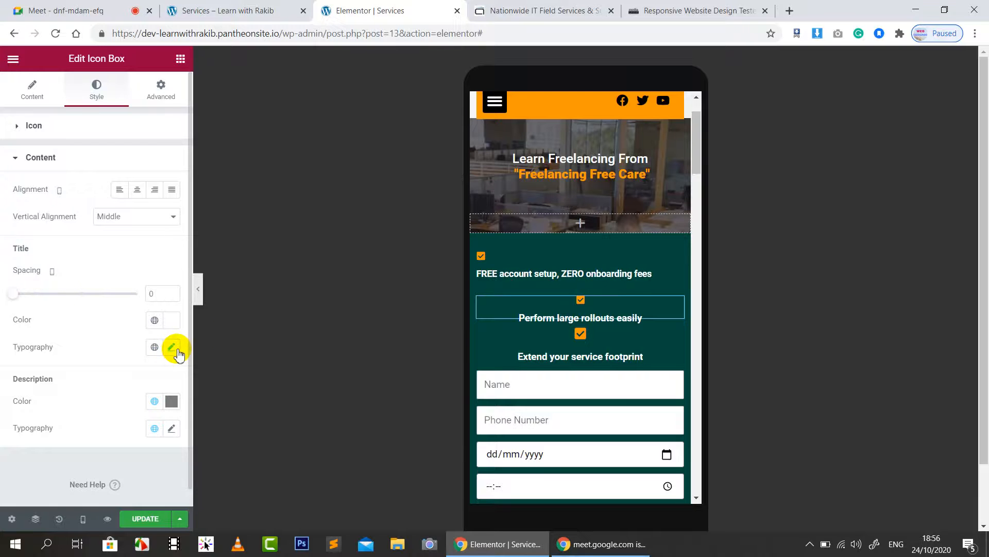
Step: Set the 'Perform large rollouts easily' title font size to 14
left_click(161, 92)
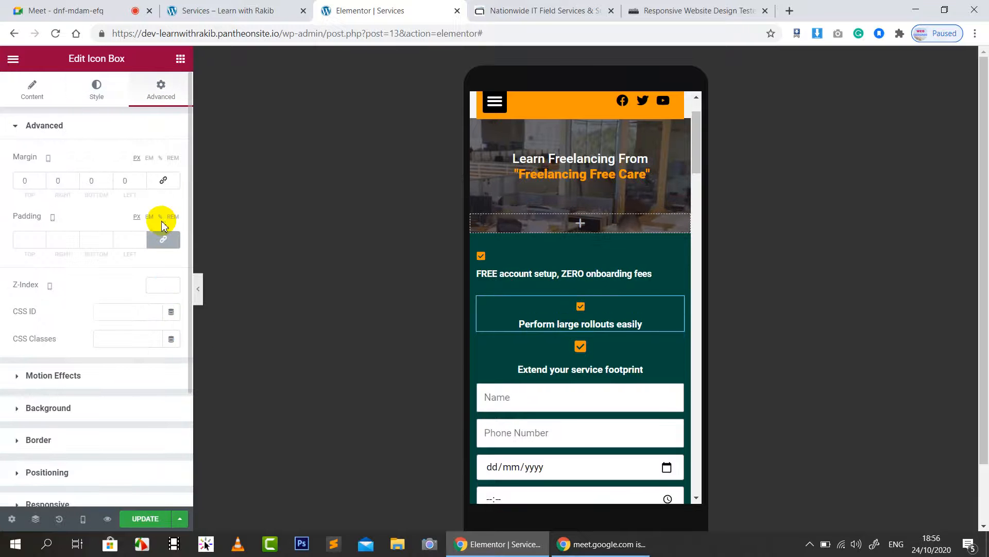
left_click(32, 88)
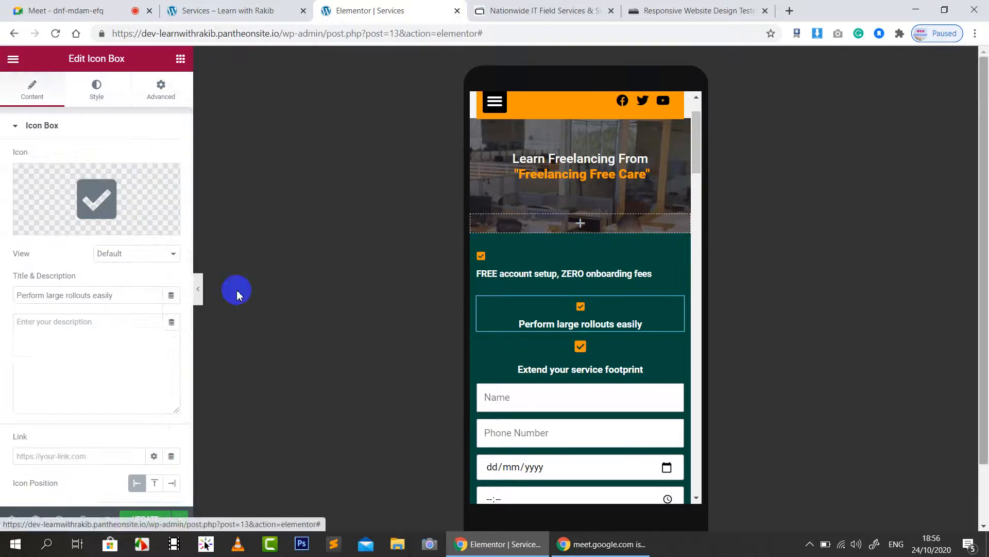
scroll(83, 382, "down", 2)
scroll(119, 232, "up", 3)
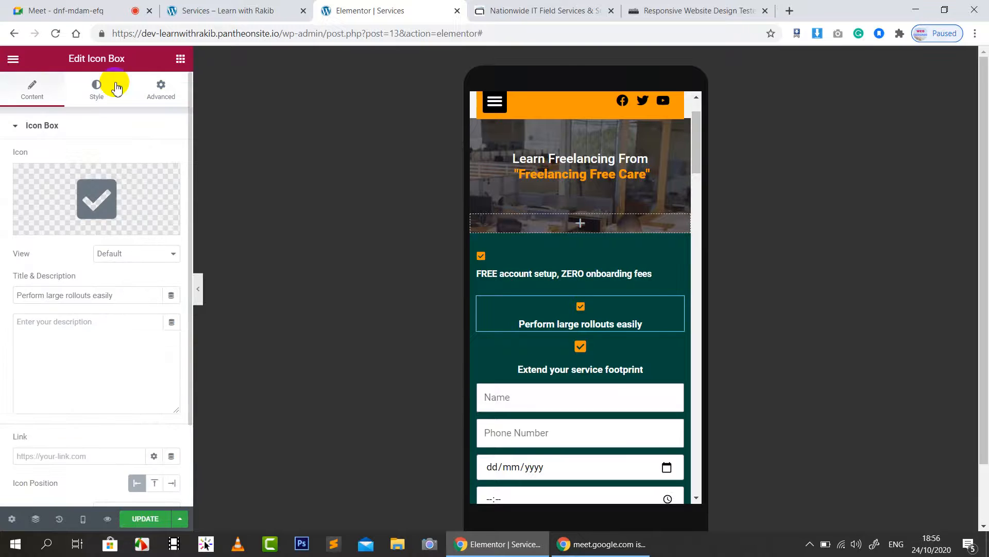
left_click(96, 87)
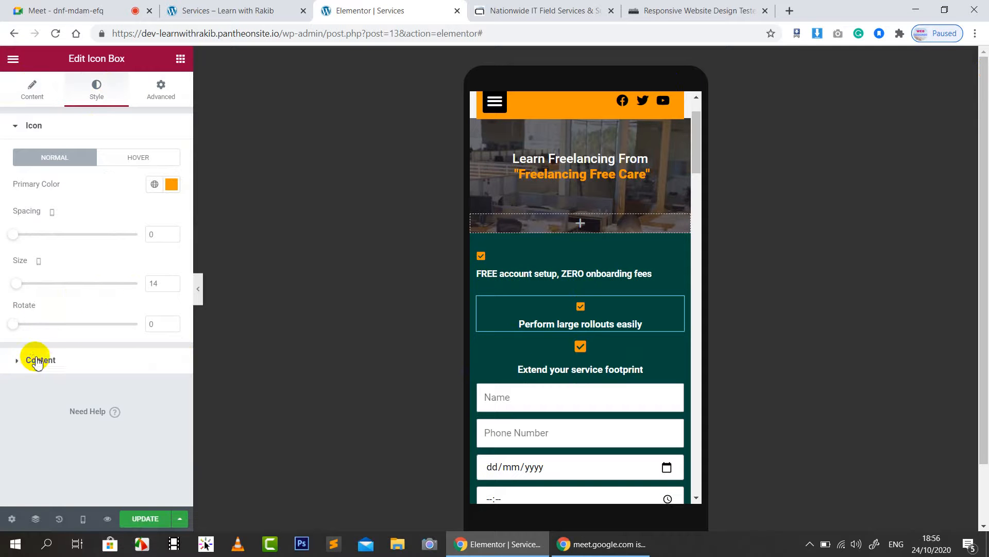
left_click(37, 360)
left_click(172, 348)
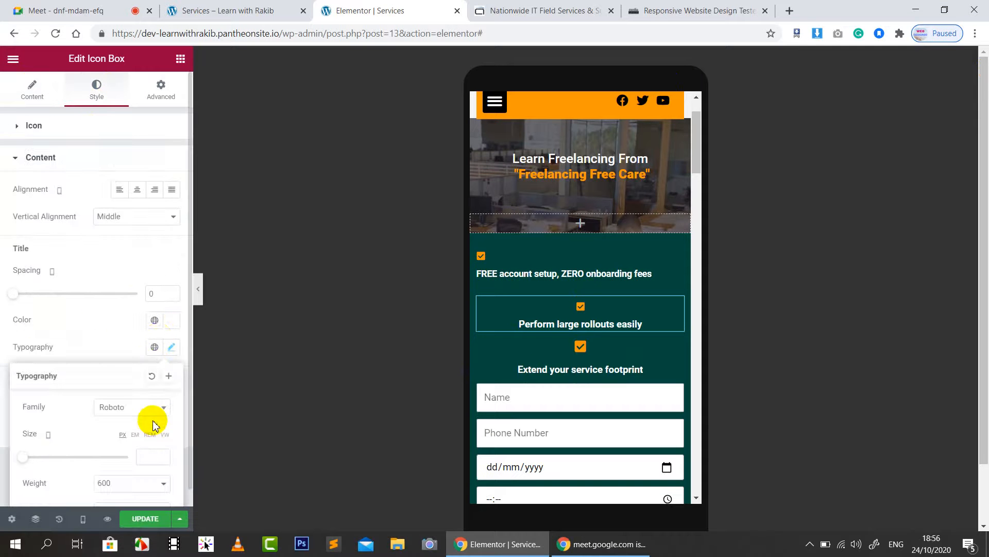
left_click(150, 456)
type("14")
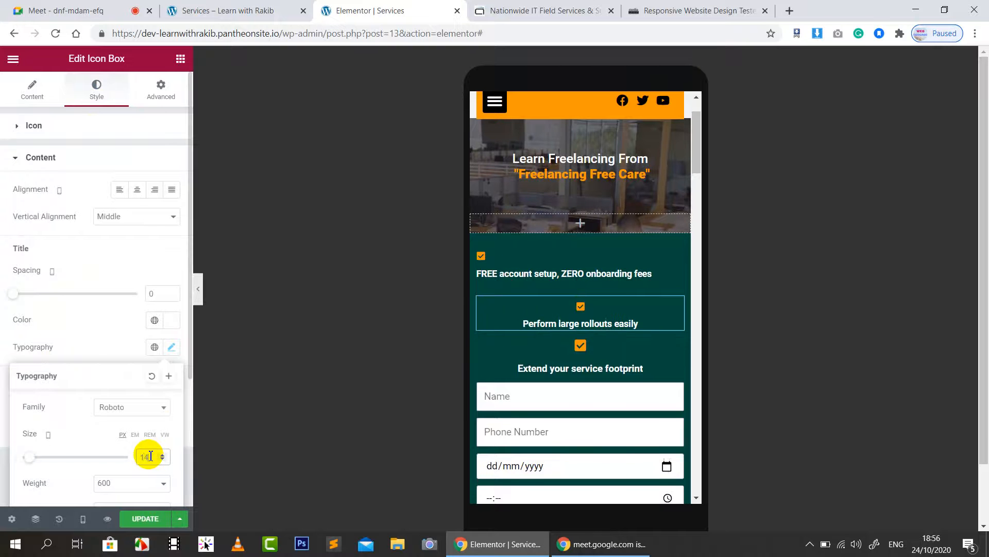
Step: Set the second box to Left alignment with Top vertical alignment
left_click(120, 190)
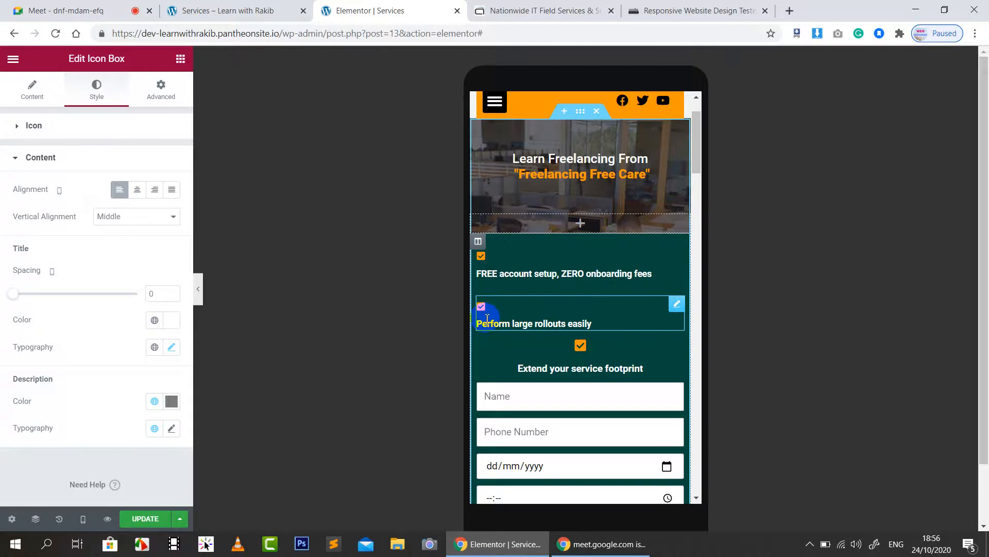
left_click(127, 218)
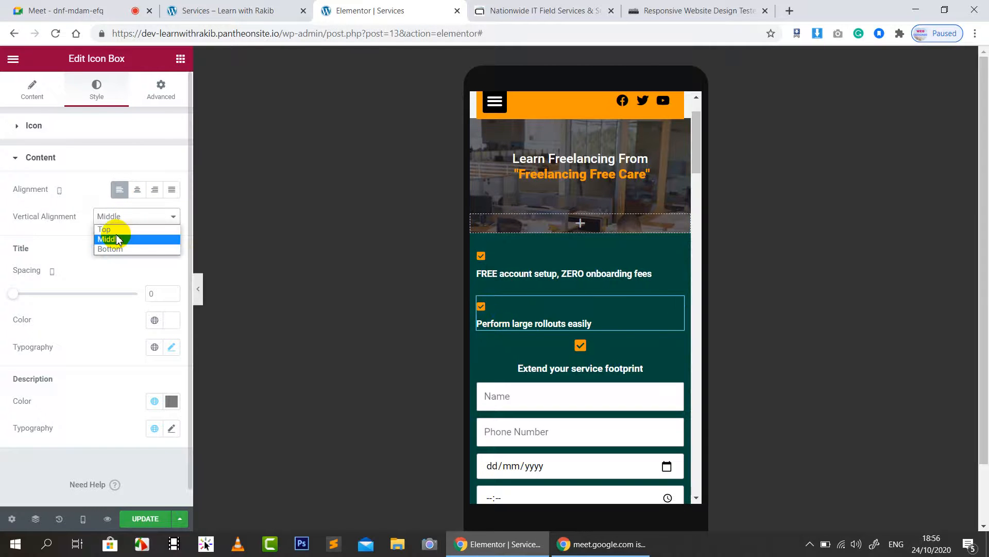
left_click(113, 229)
left_click(115, 219)
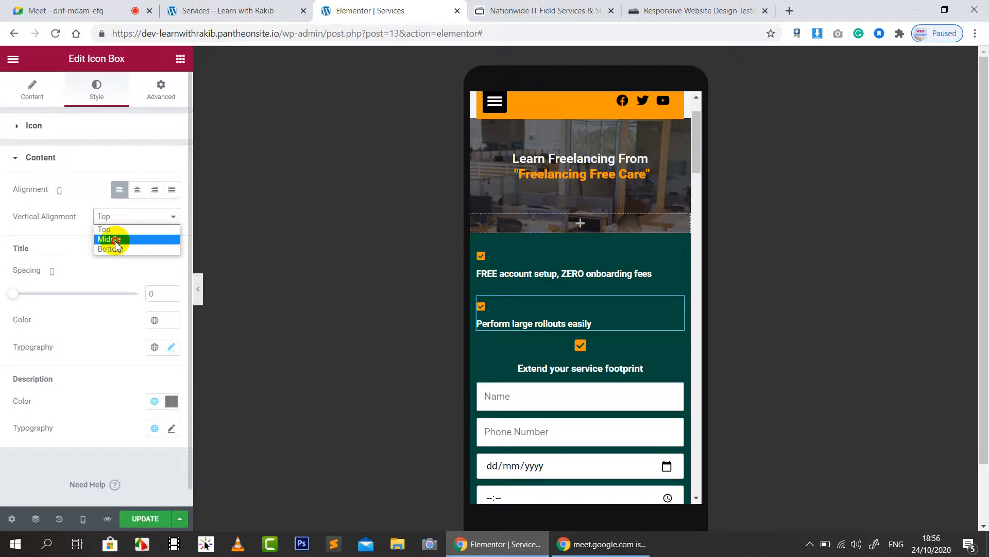
left_click(115, 240)
left_click(113, 220)
left_click(112, 230)
Step: Set the second box's Icon Position to Top
left_click(32, 90)
scroll(142, 444, "down", 2)
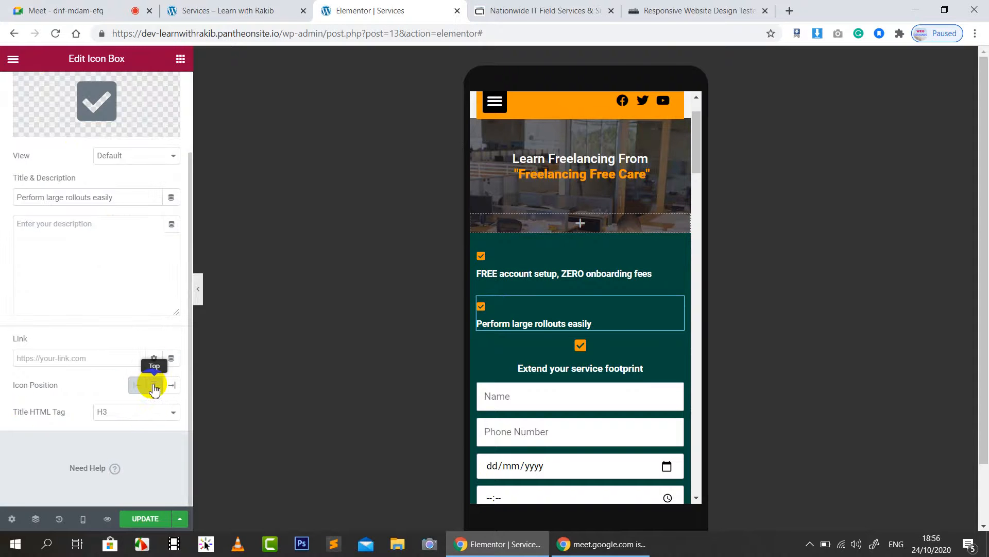
left_click(155, 387)
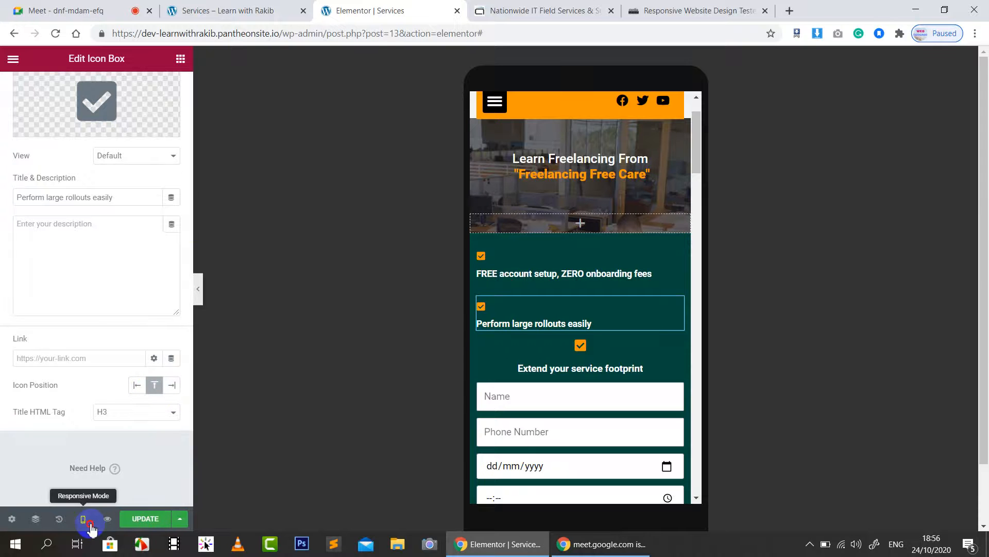
Step: On tablet, set the 'Perform large rollouts easily' icon position to Left, then return to mobile
left_click(90, 522)
left_click(61, 466)
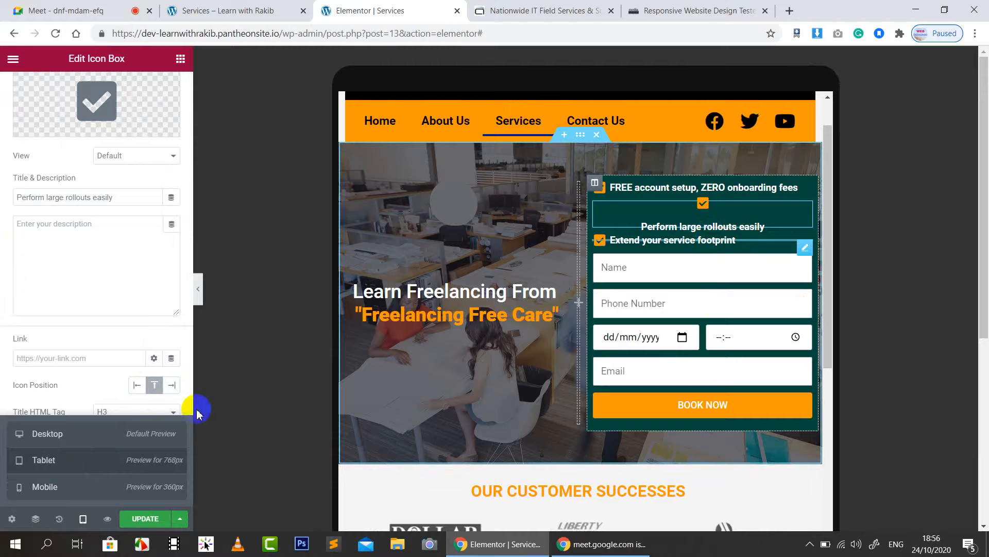
left_click(137, 384)
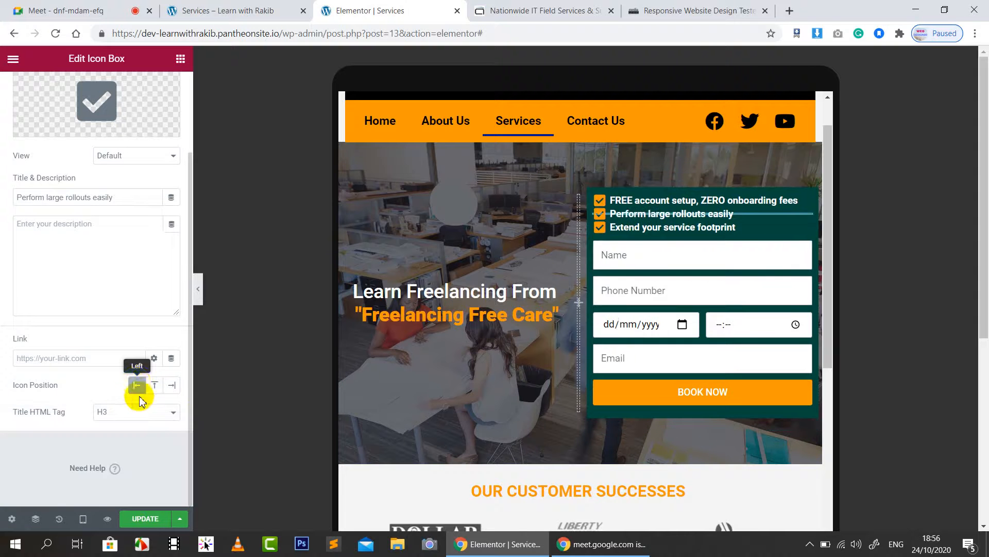
left_click(83, 520)
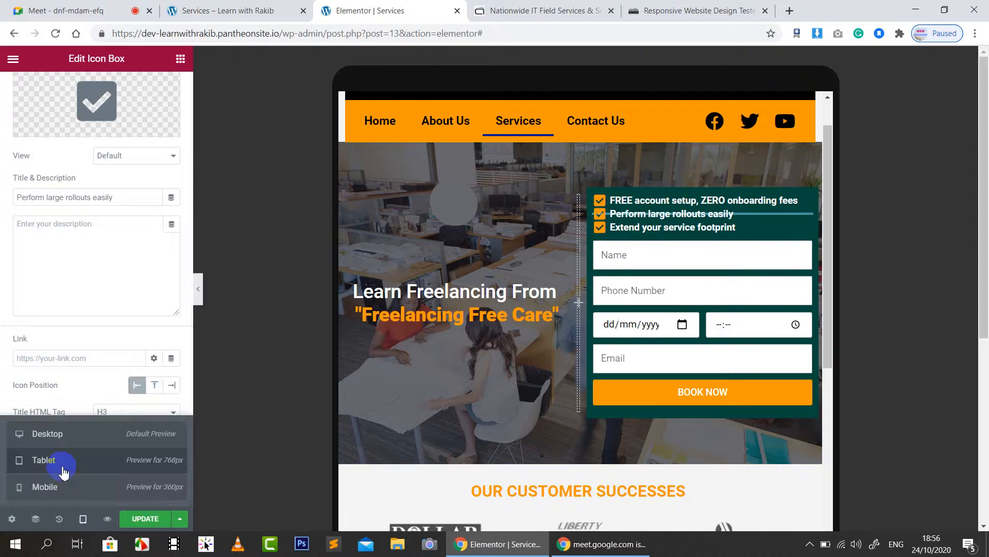
left_click(63, 487)
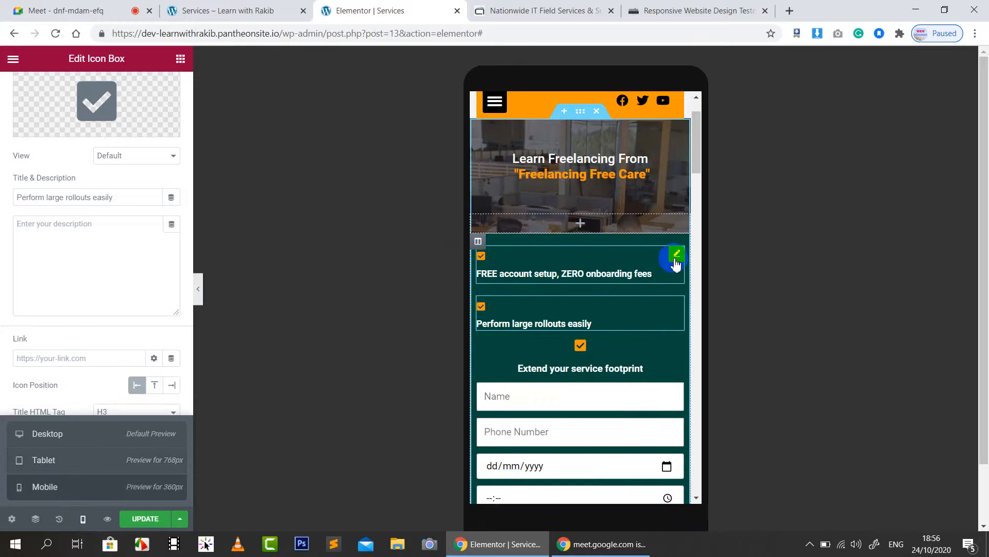
Step: Turn on Hide On Mobile for the 'FREE account setup' icon box
left_click(676, 255)
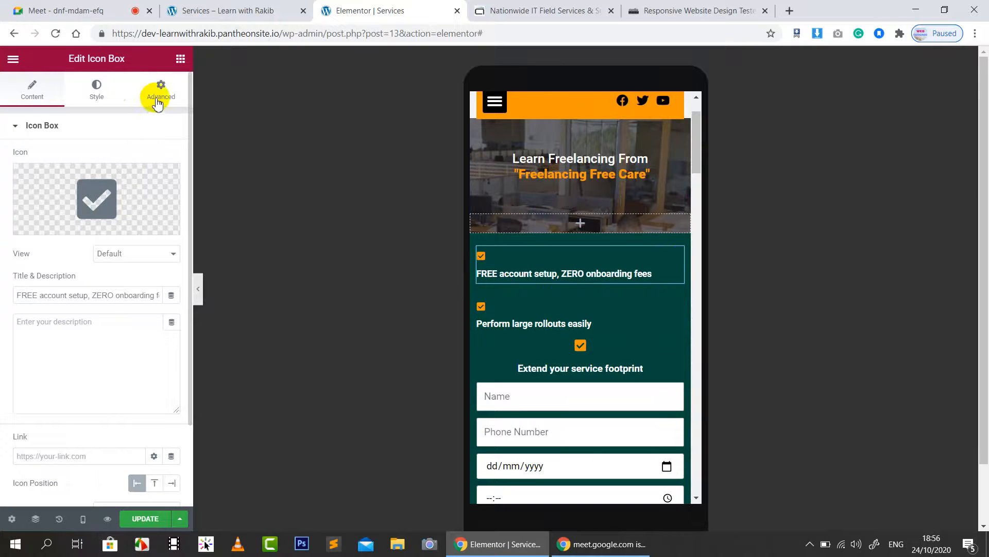
left_click(525, 259)
left_click(677, 258)
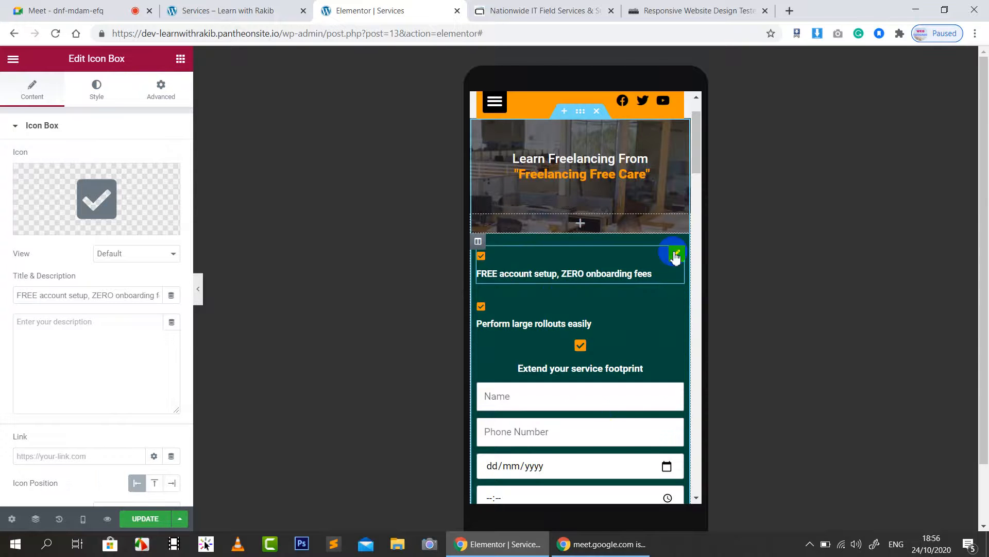
left_click(103, 95)
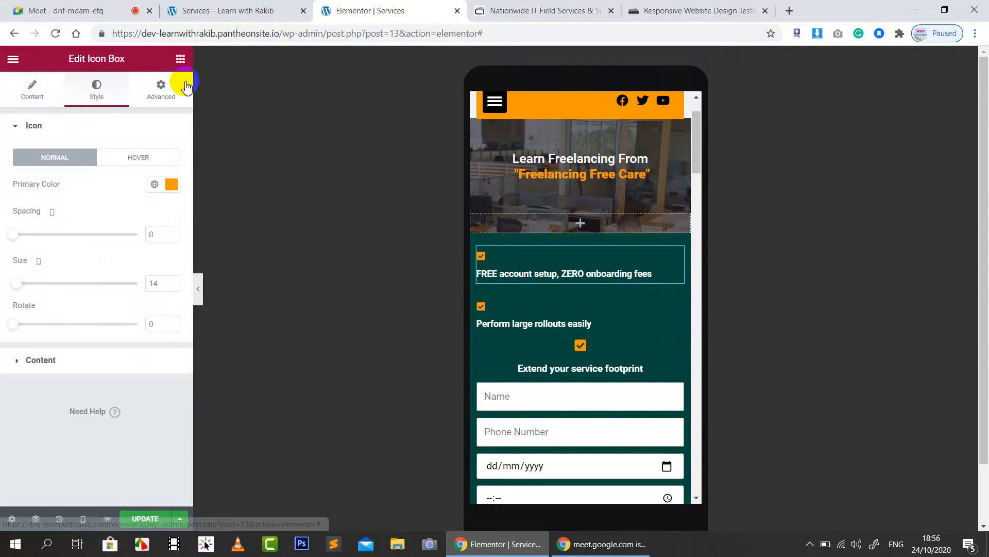
left_click(162, 98)
scroll(56, 429, "down", 2)
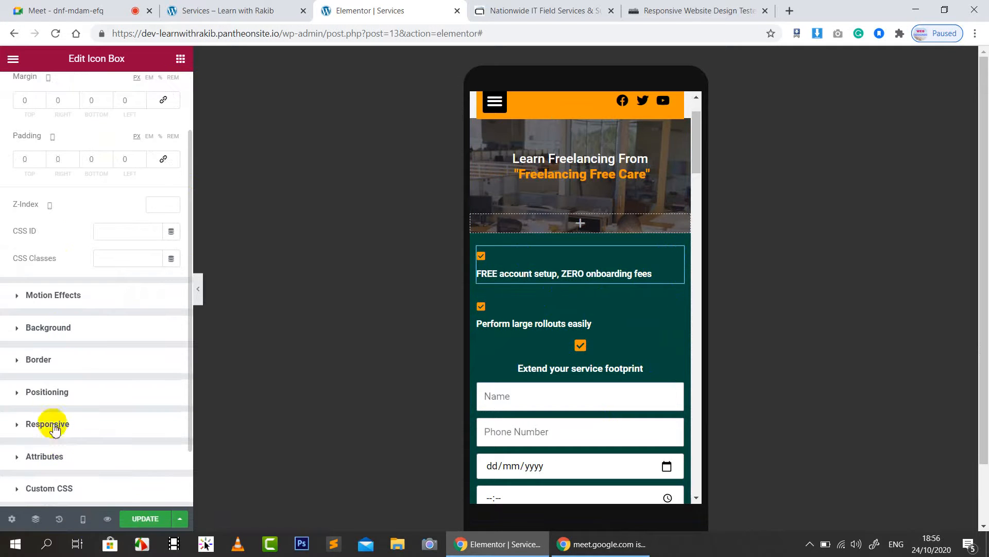
left_click(54, 427)
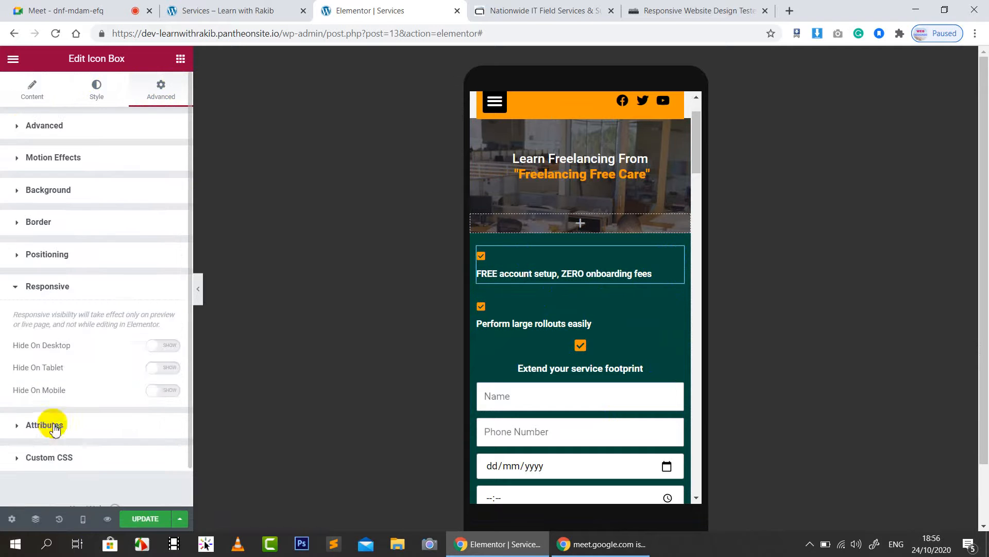
left_click(156, 391)
Step: Turn on Hide On Mobile for 'Perform large rollouts easily'
left_click(678, 305)
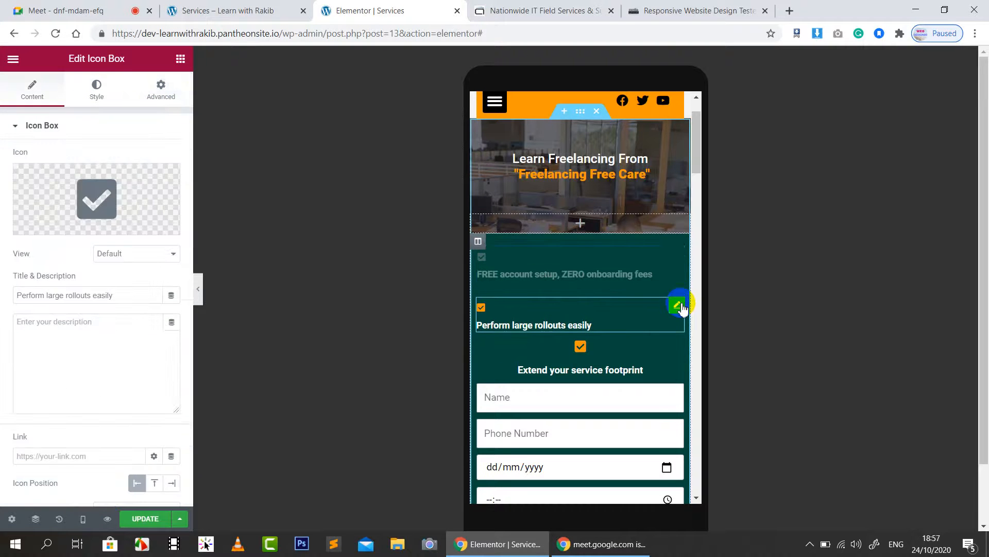
left_click(159, 91)
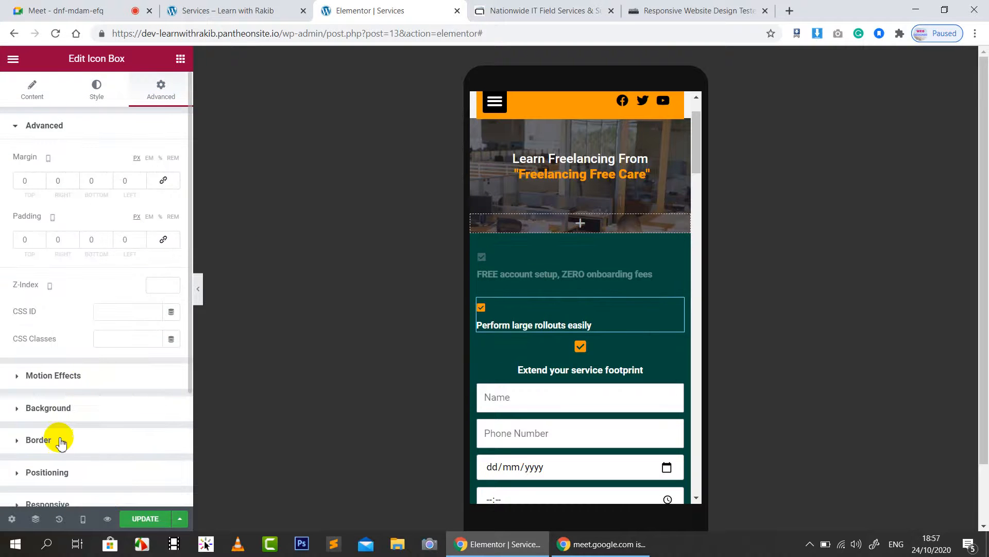
scroll(51, 410, "down", 3)
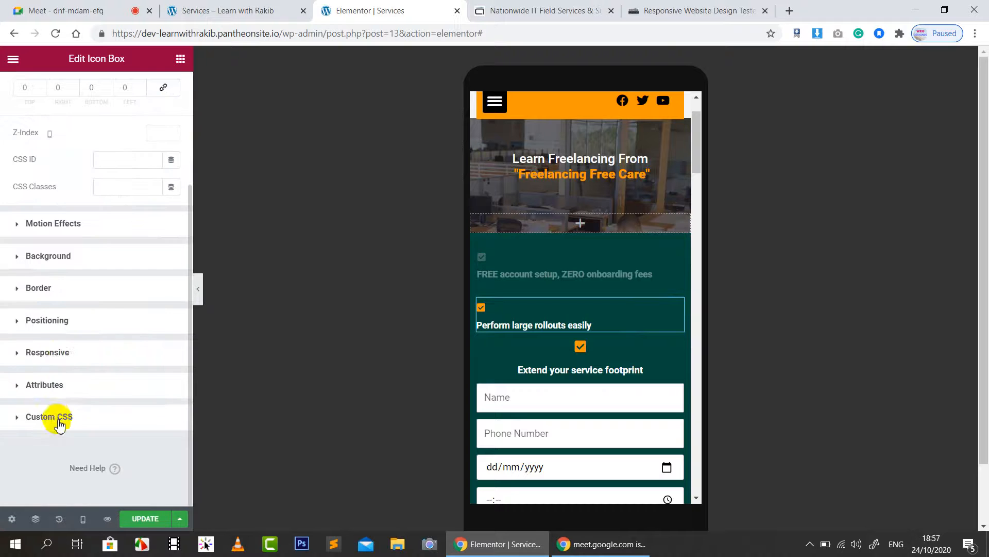
left_click(66, 355)
left_click(164, 390)
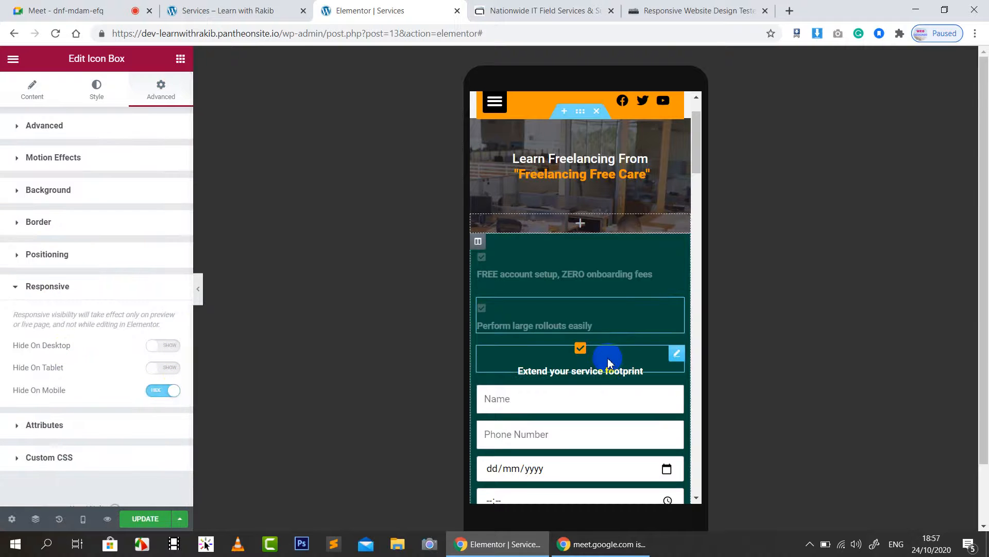
Step: Turn on Hide On Mobile for 'Extend your service footprint'
left_click(513, 322)
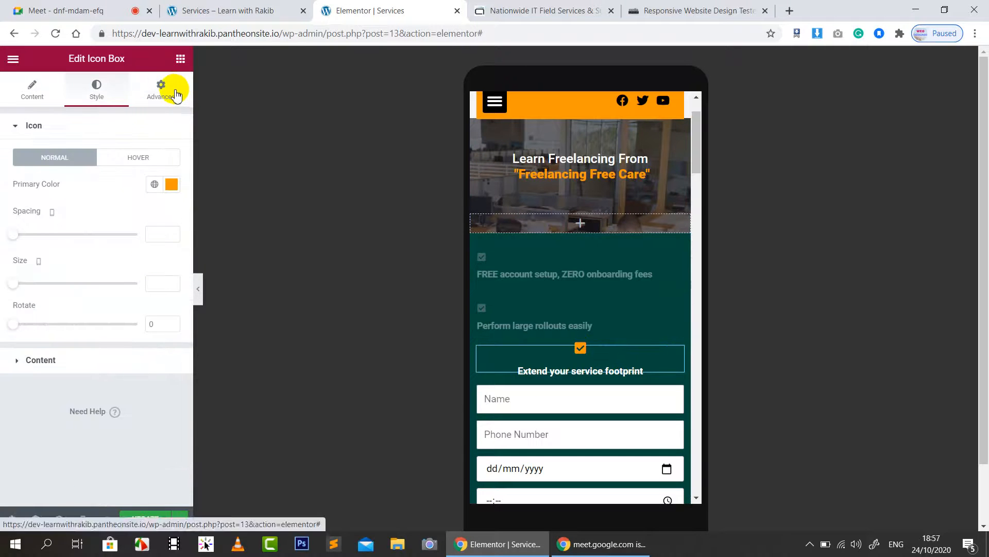
left_click(174, 92)
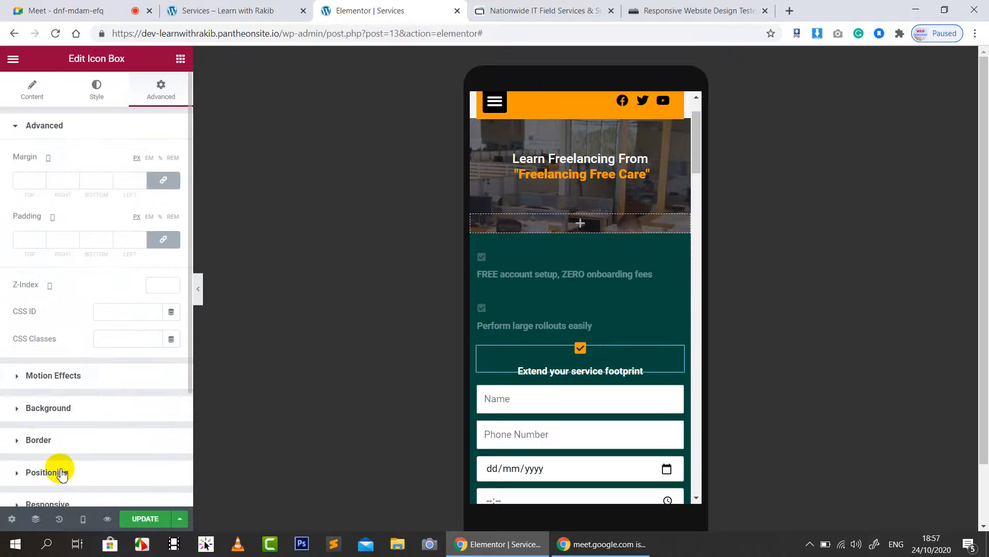
scroll(62, 474, "down", 3)
left_click(58, 356)
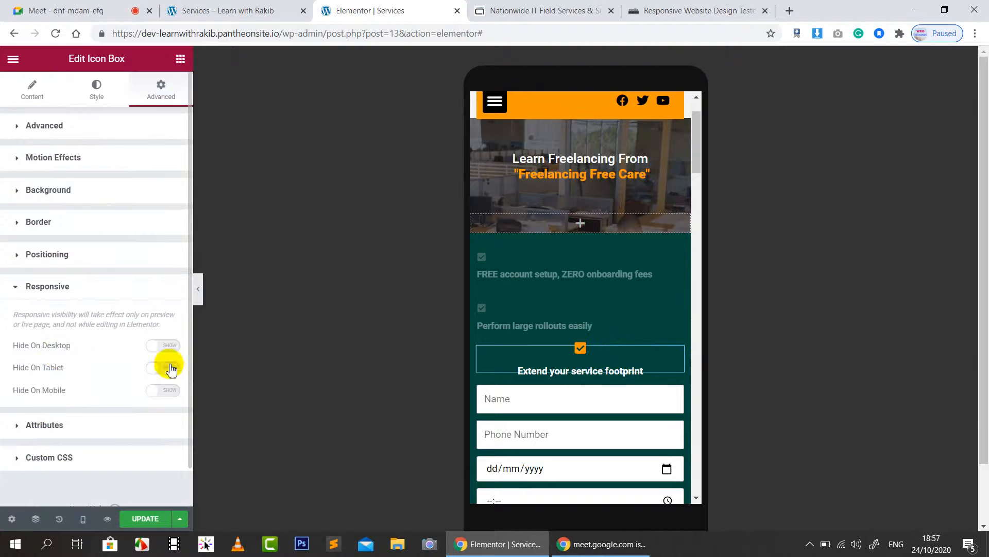
left_click(163, 390)
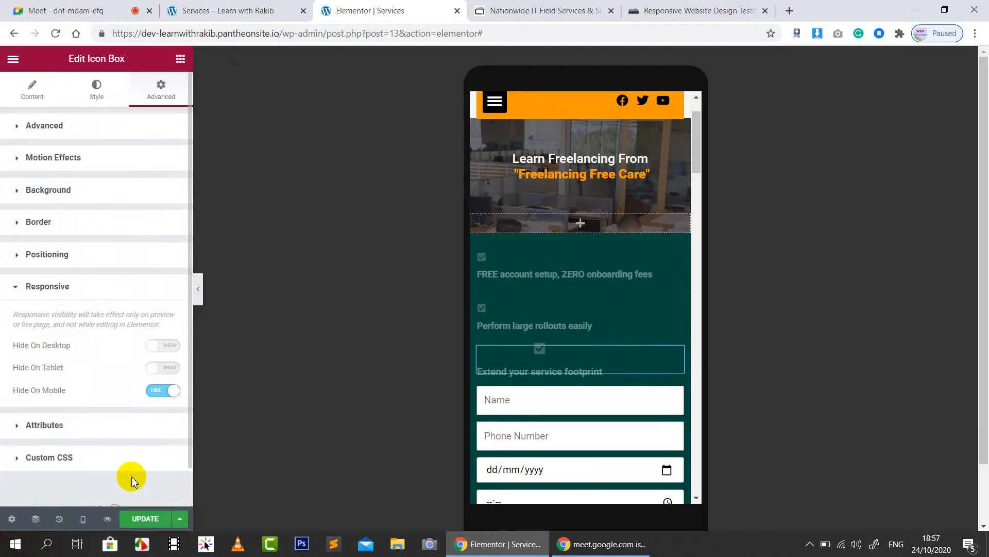
scroll(627, 333, "down", 3)
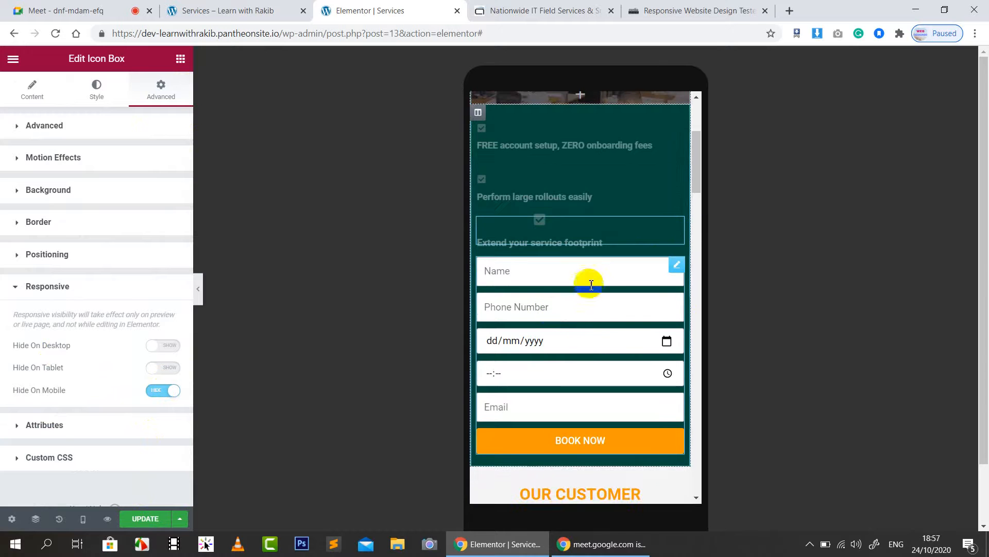
scroll(591, 283, "down", 2)
scroll(587, 280, "up", 3)
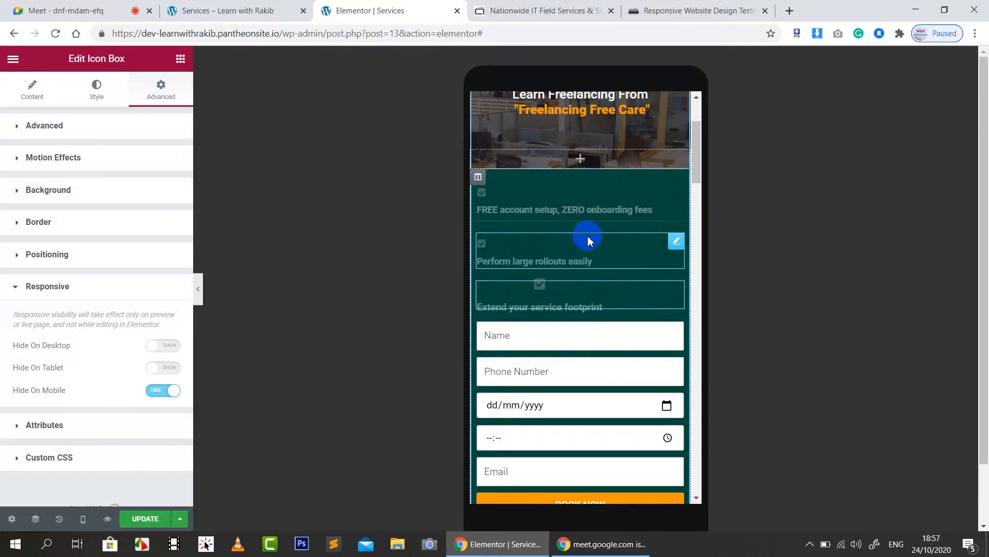
scroll(589, 241, "down", 3)
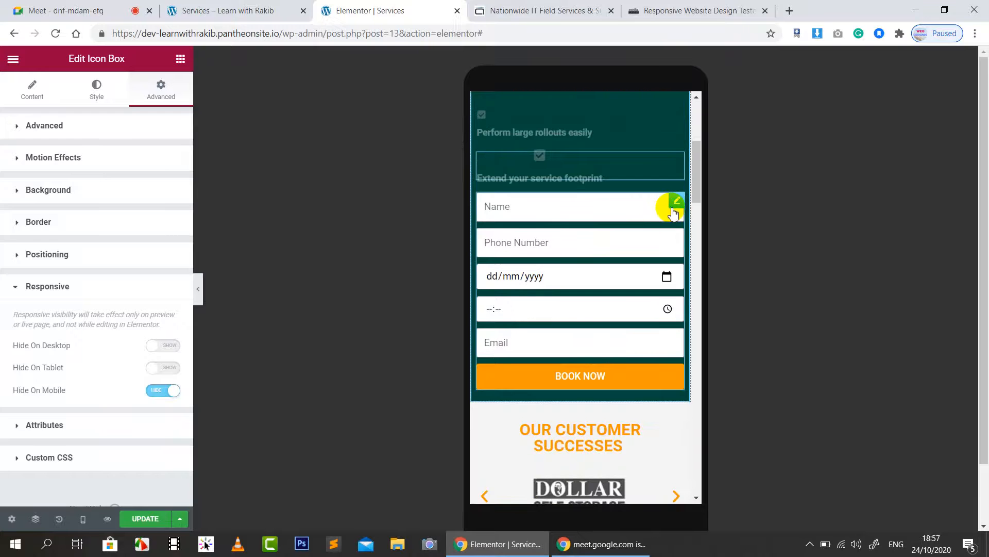
scroll(631, 228, "up", 3)
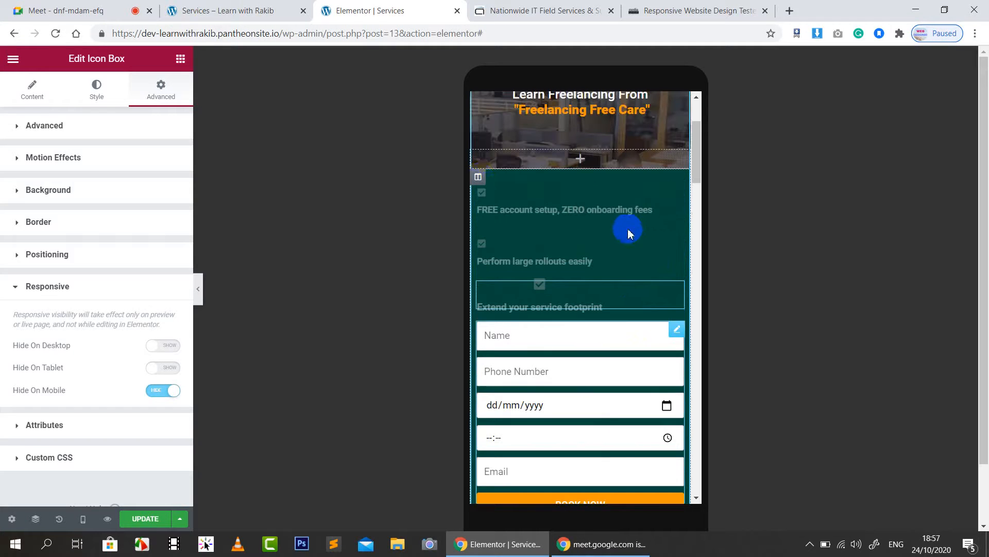
Step: Unlink the form column's padding and set left, bottom and right to 20 px
left_click(478, 177)
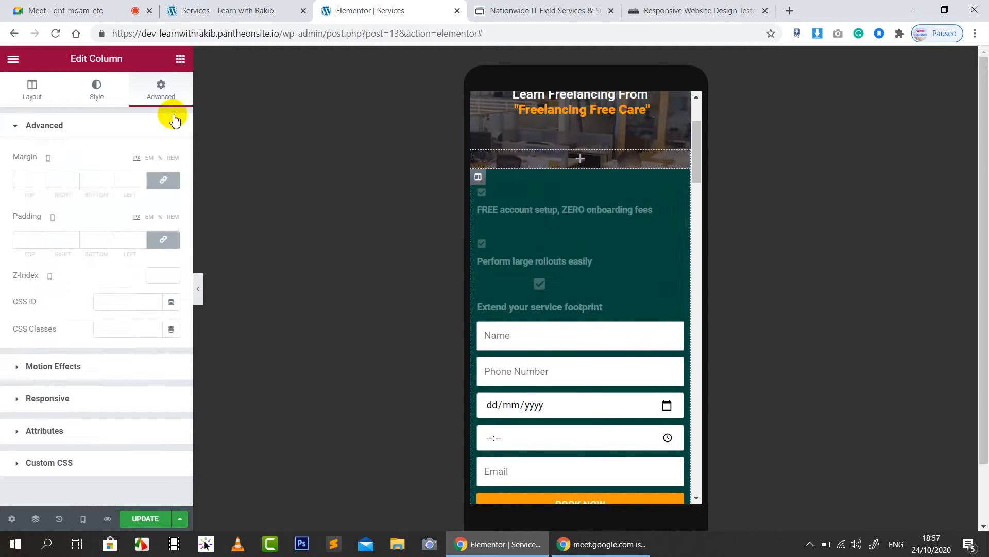
left_click(159, 242)
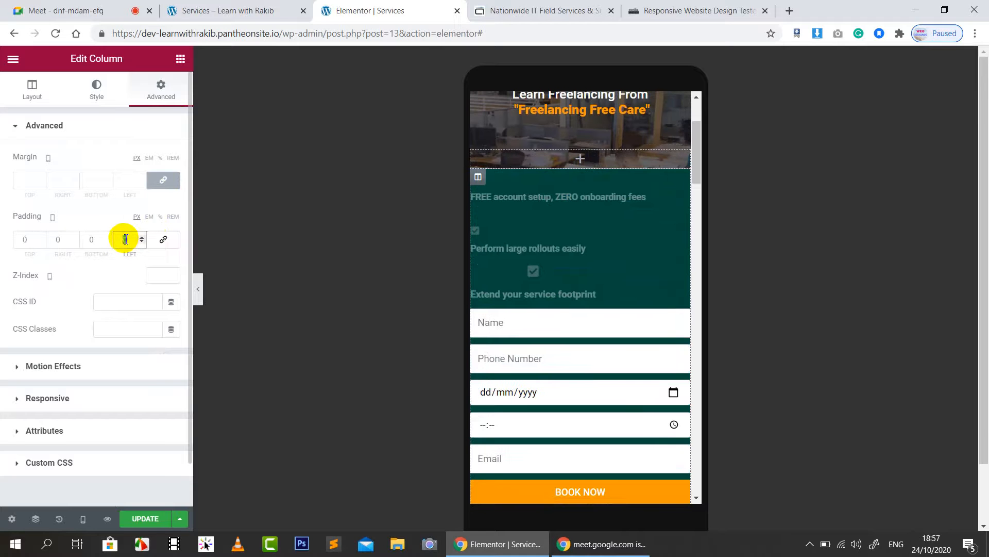
type("20")
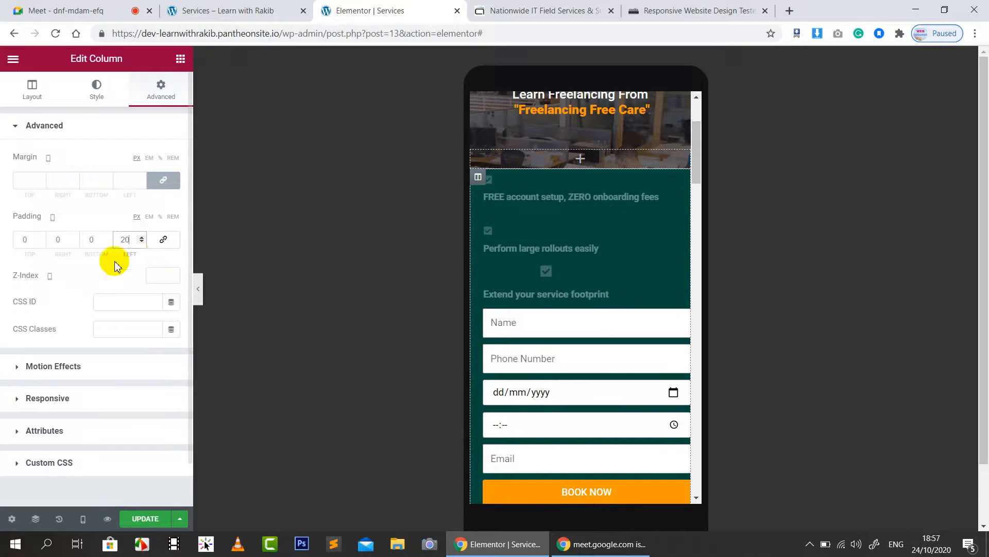
left_click(90, 243)
type("2")
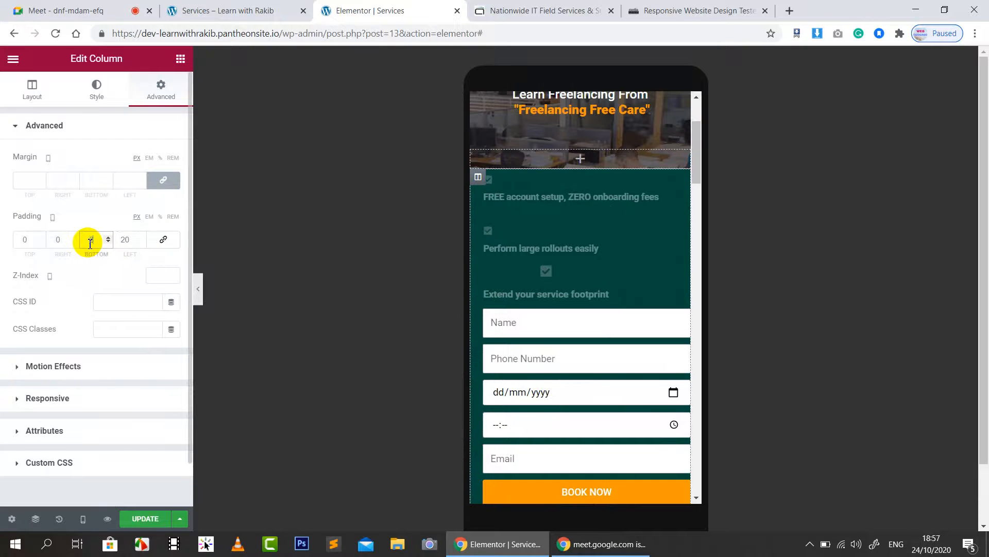
type("0")
left_click(55, 242)
type("2")
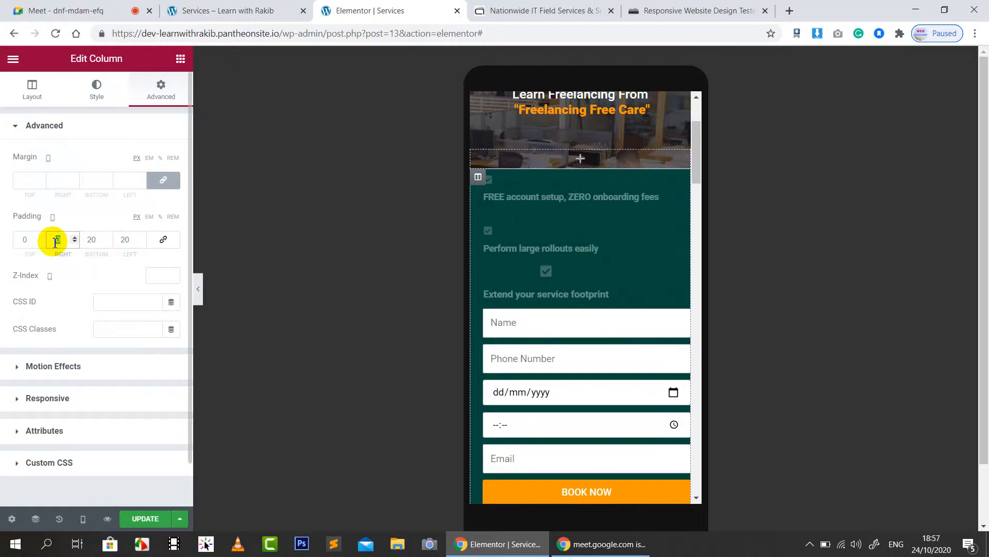
type("0")
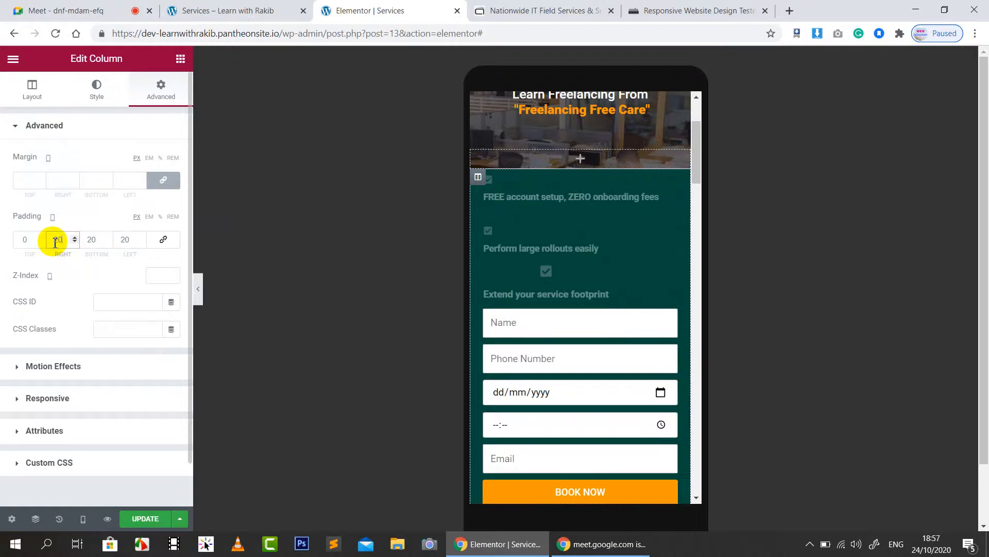
left_click(22, 244)
type("20")
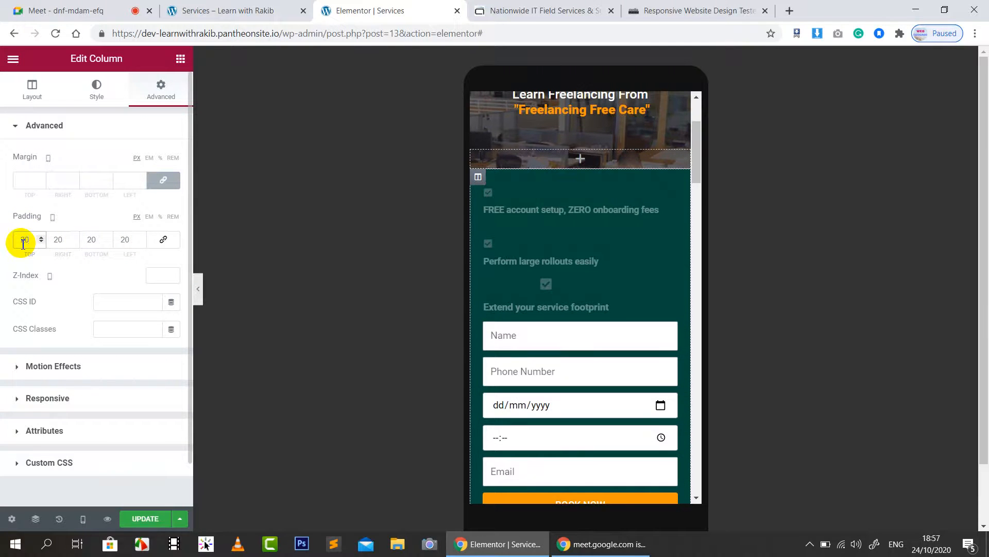
type("0")
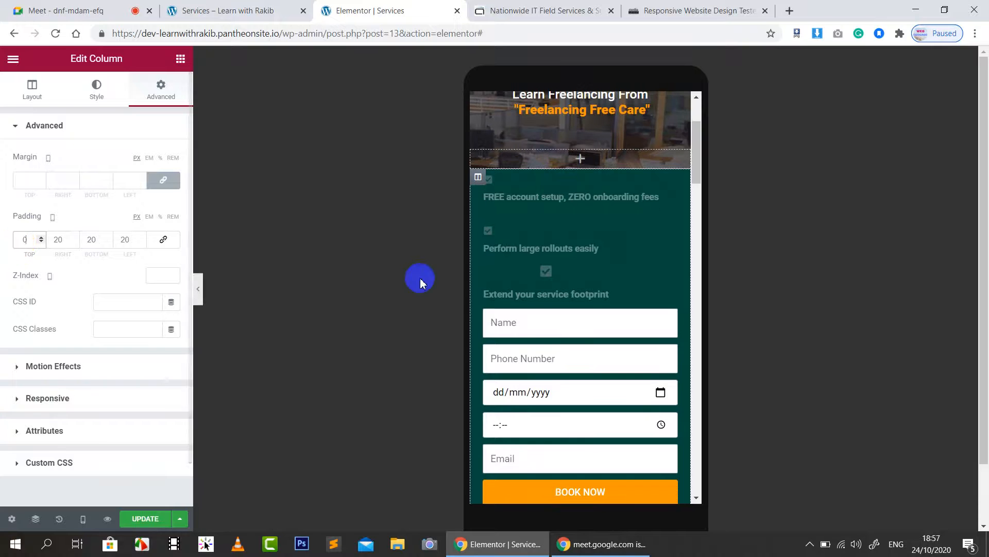
scroll(581, 287, "down", 4)
scroll(588, 296, "up", 1)
scroll(587, 297, "up", 1)
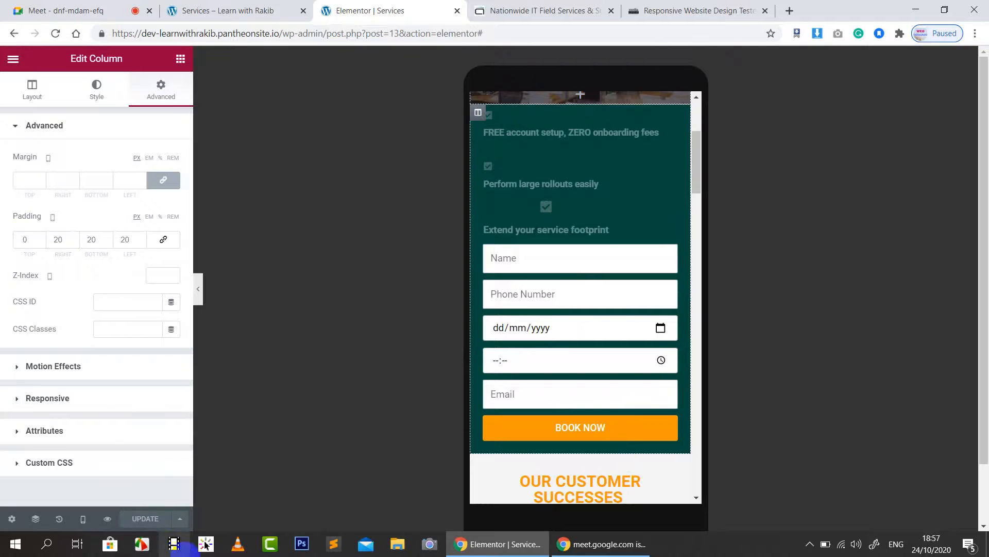
Step: Reload the live Services page and view it in DevTools at Mobile L 425 px
left_click(283, 8)
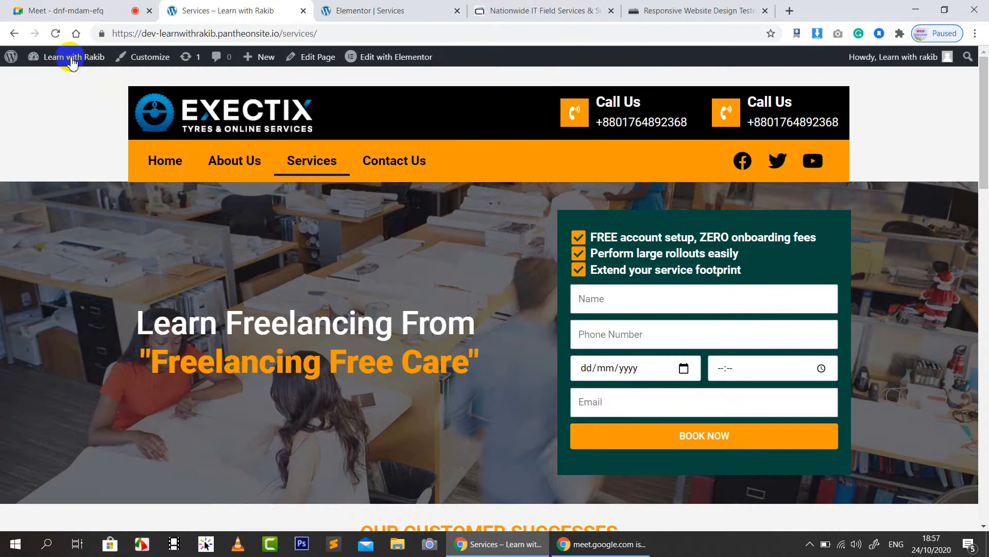
left_click(56, 34)
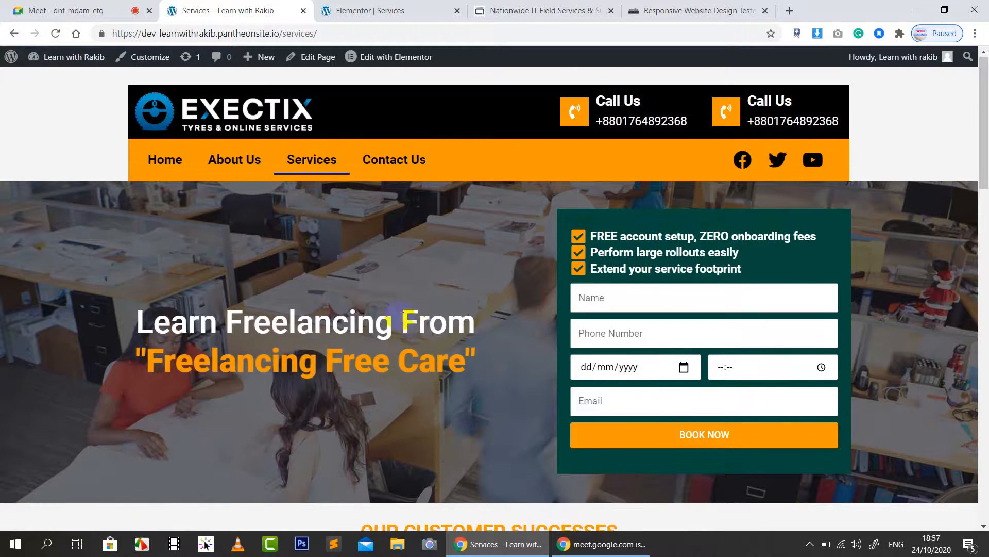
scroll(257, 284, "down", 1)
right_click(190, 242)
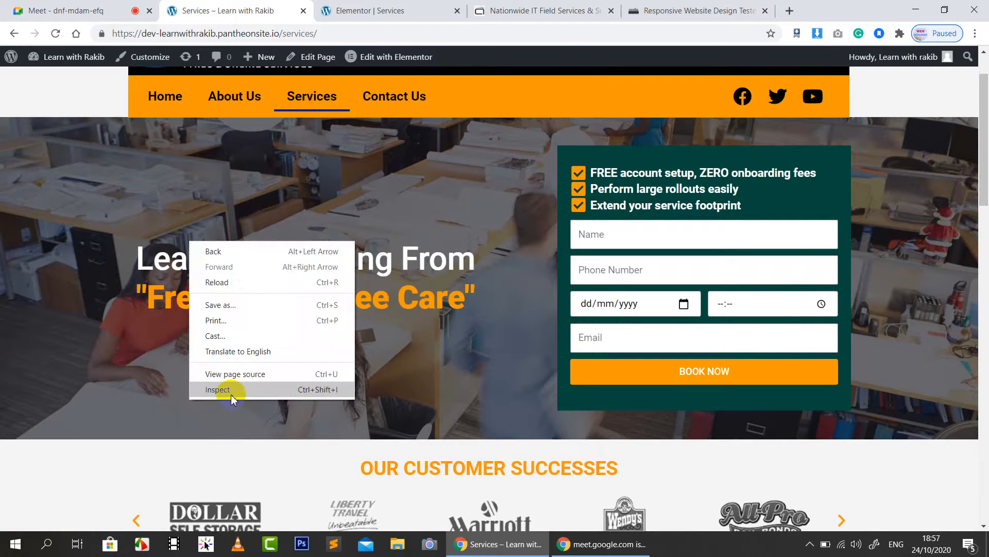
left_click(236, 394)
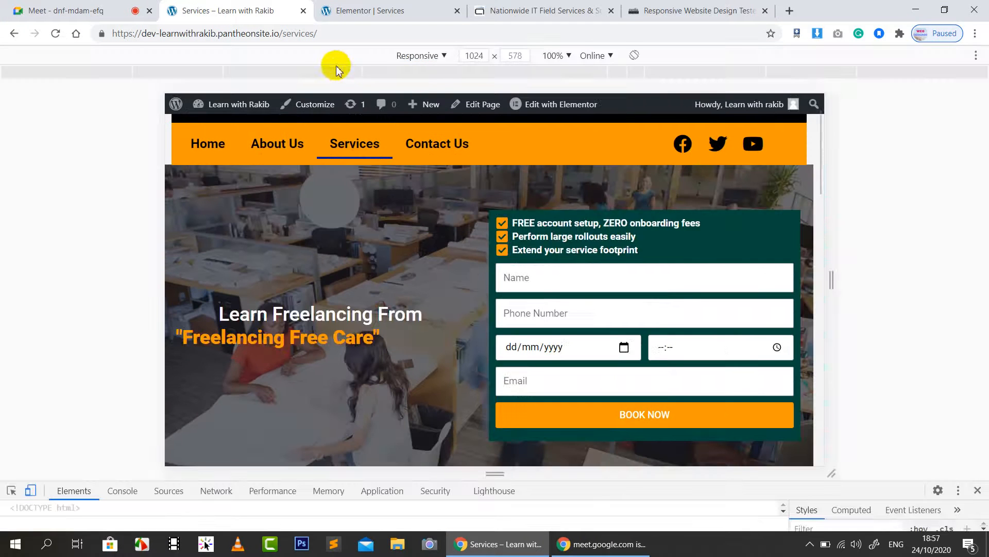
left_click(354, 73)
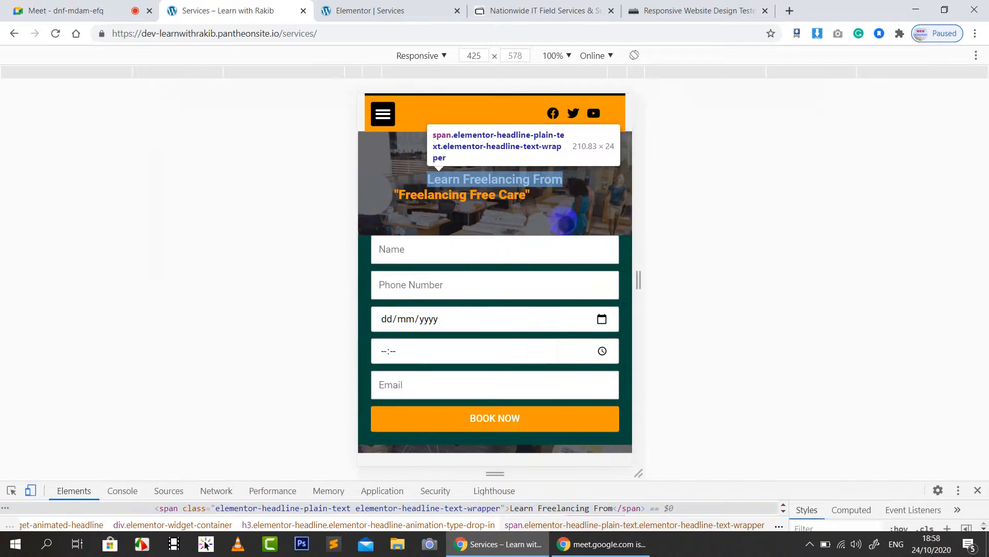
scroll(569, 220, "up", 1)
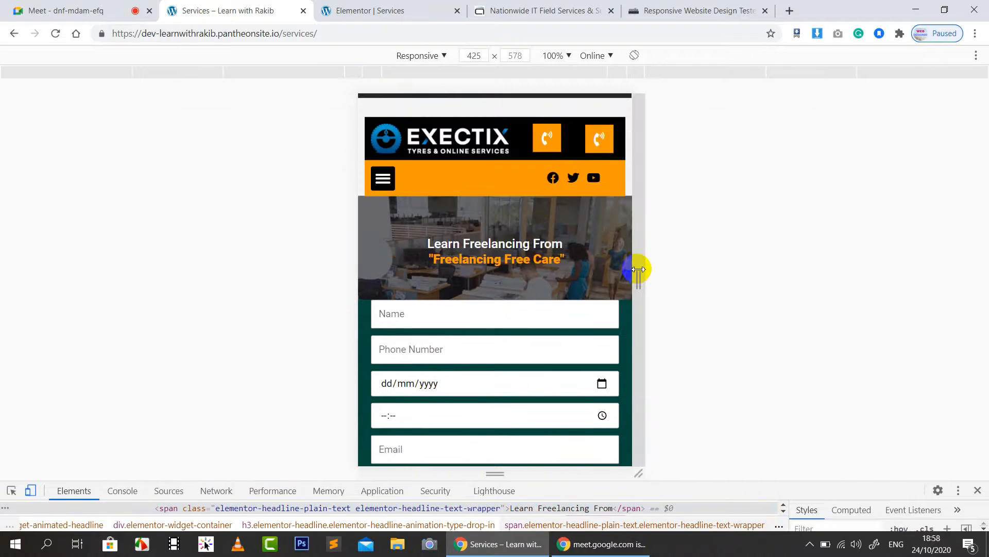
scroll(579, 292, "down", 5)
scroll(581, 298, "up", 3)
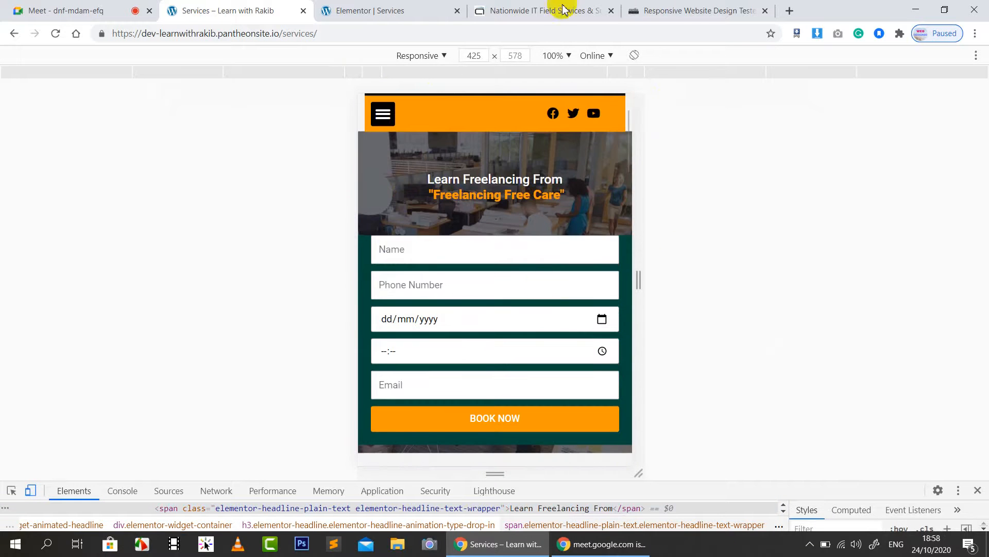
Step: Set the form column's top padding to 20, update the page, and open Preview Changes
left_click(402, 10)
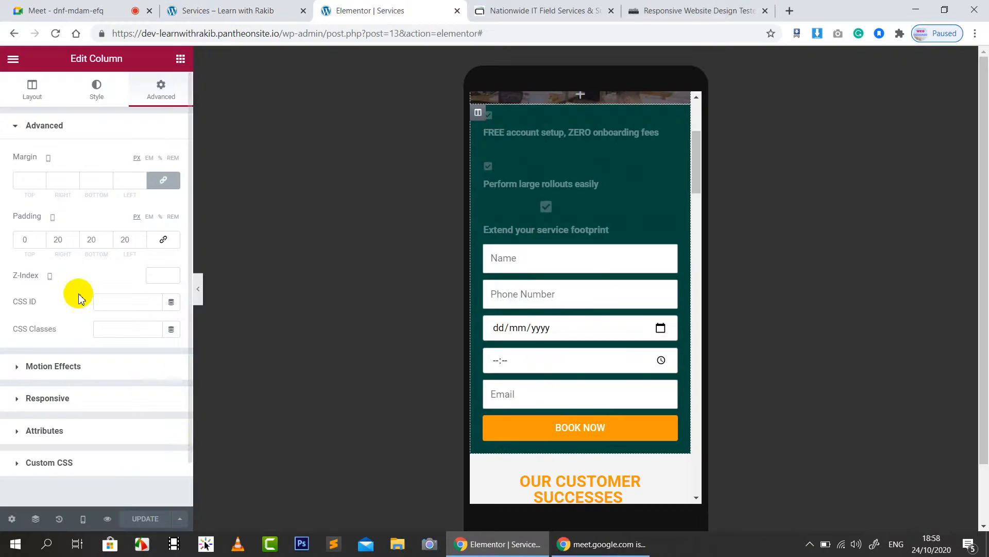
left_click(25, 242)
type("20")
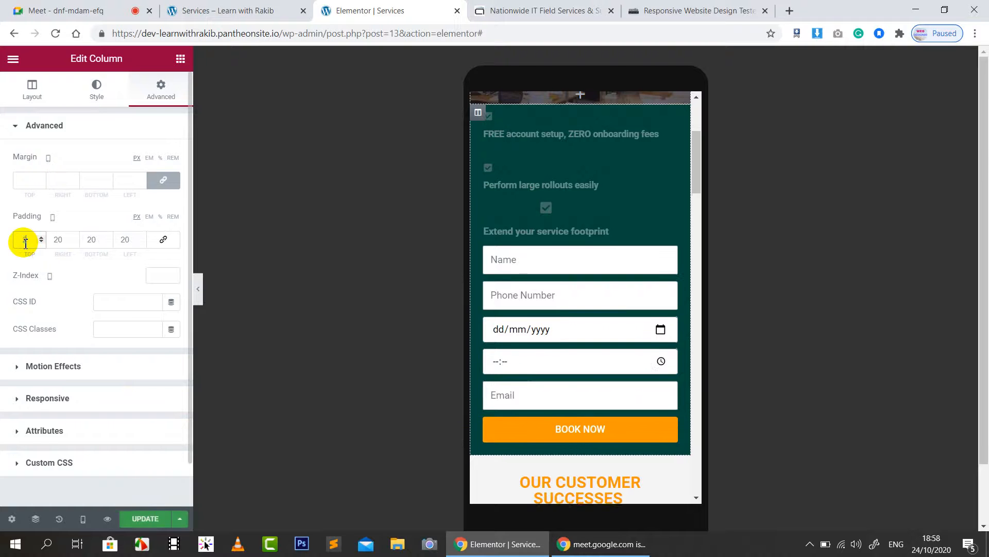
left_click(140, 519)
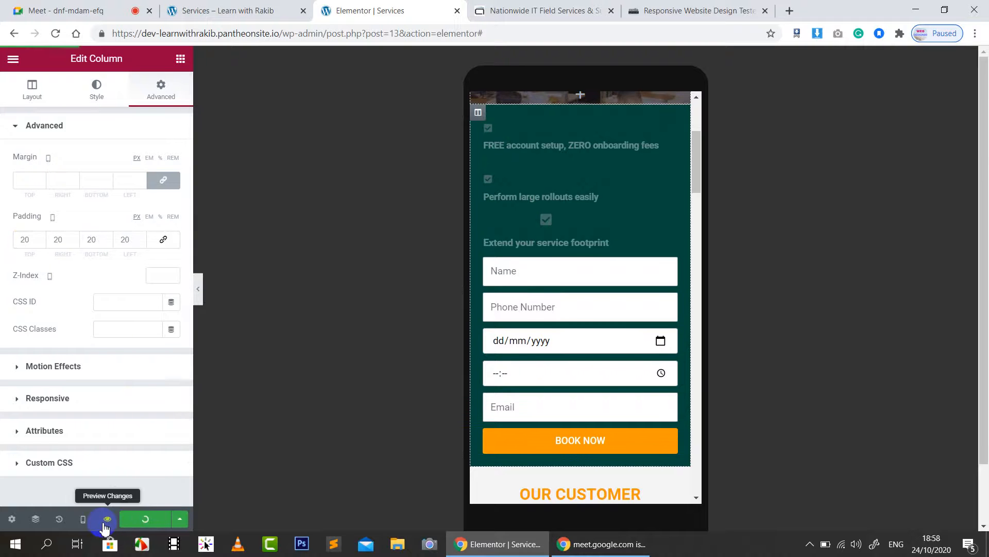
left_click(107, 519)
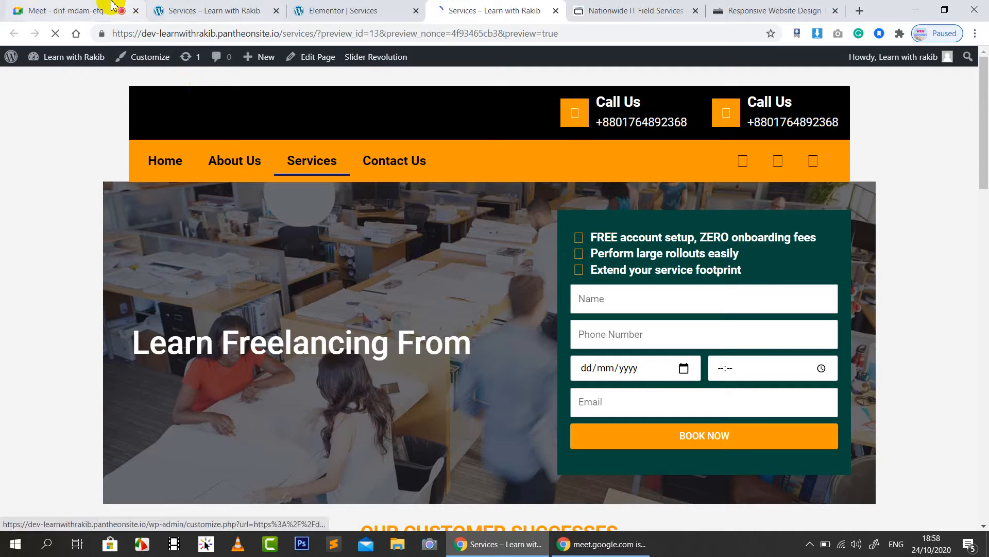
Step: Check the Services preview at 425 px in DevTools, scrolling through the padded booking form
left_click(112, 6)
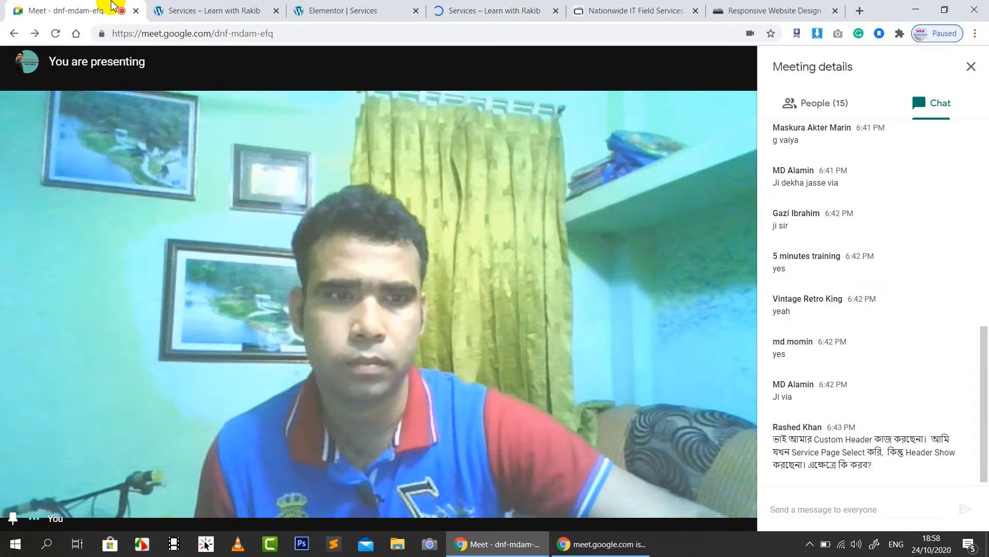
left_click(516, 11)
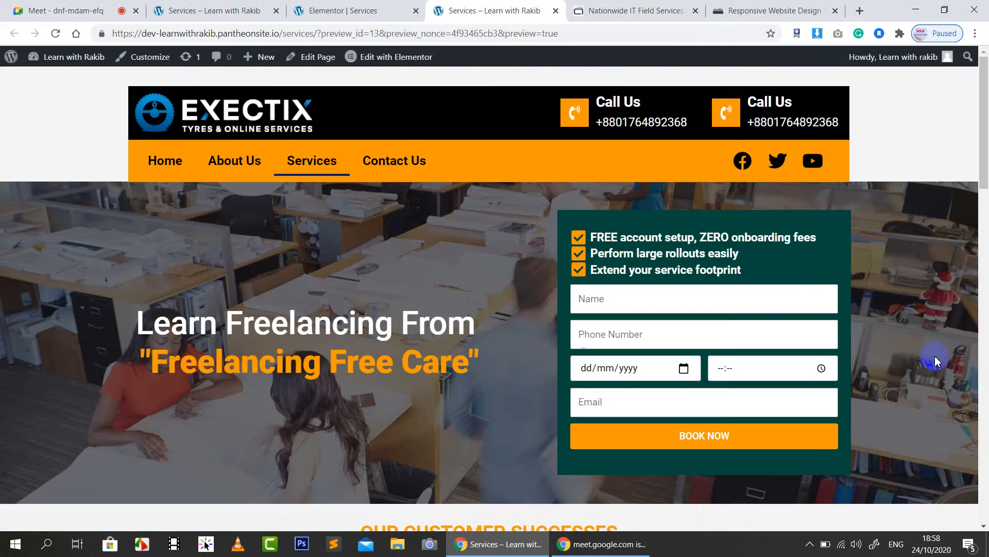
right_click(119, 226)
left_click(148, 373)
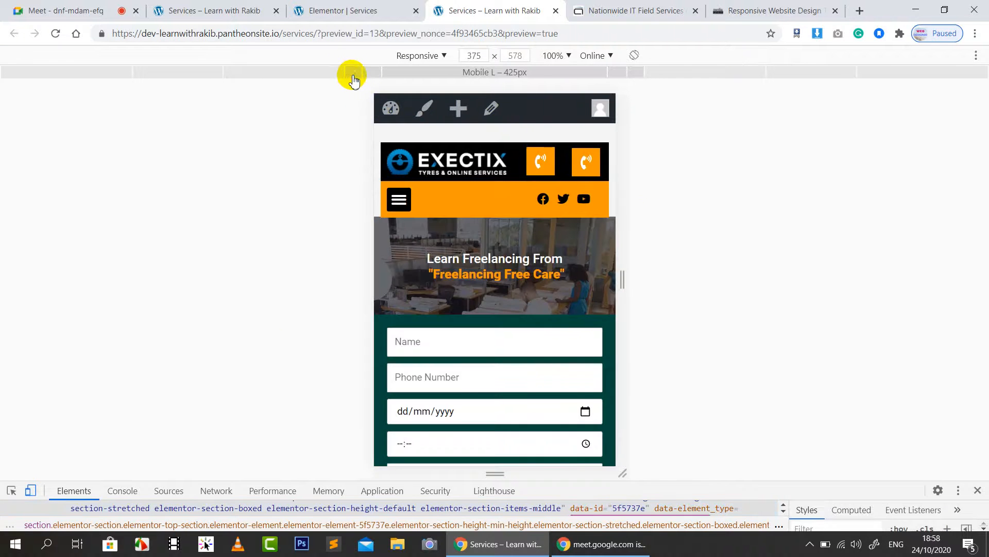
left_click(613, 290)
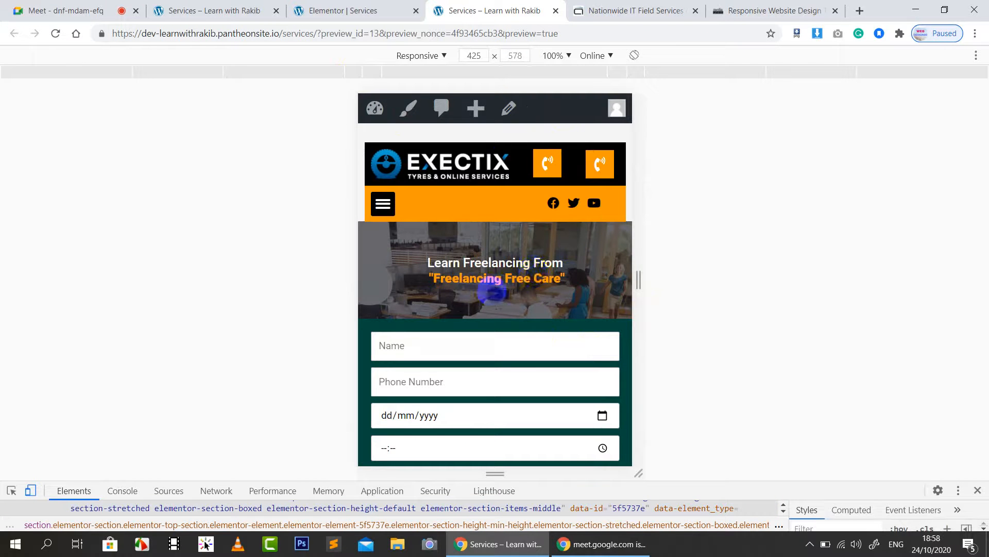
scroll(510, 285, "down", 4)
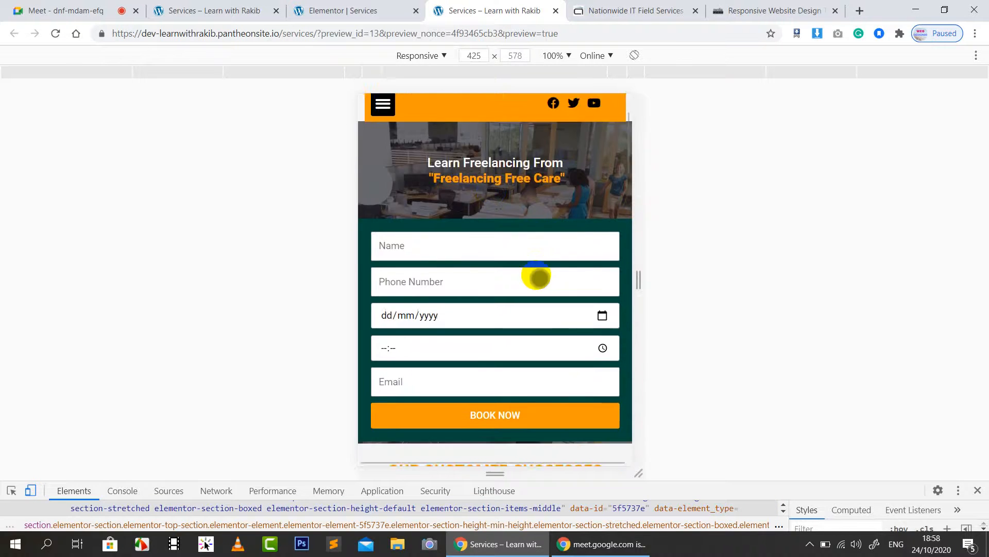
scroll(593, 364, "up", 4)
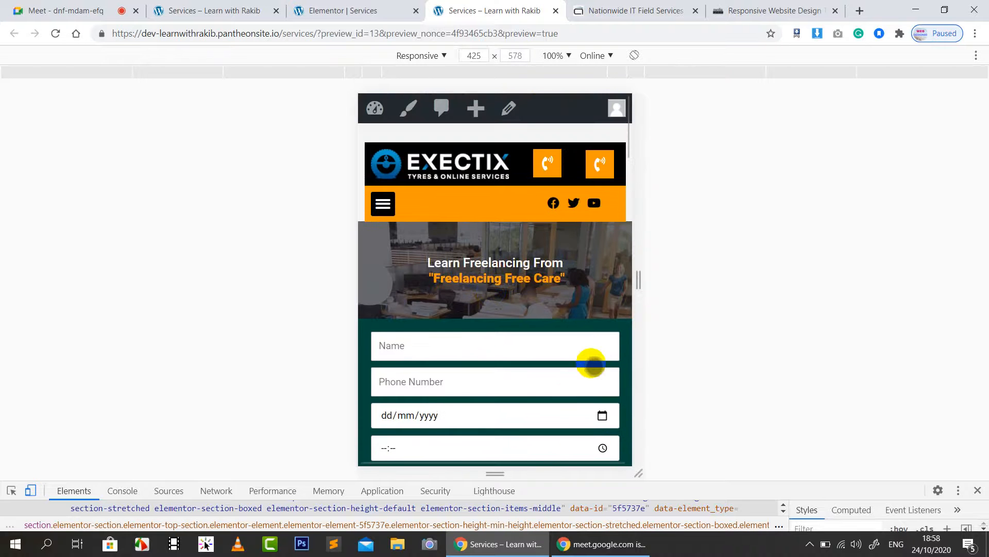
scroll(593, 364, "down", 5)
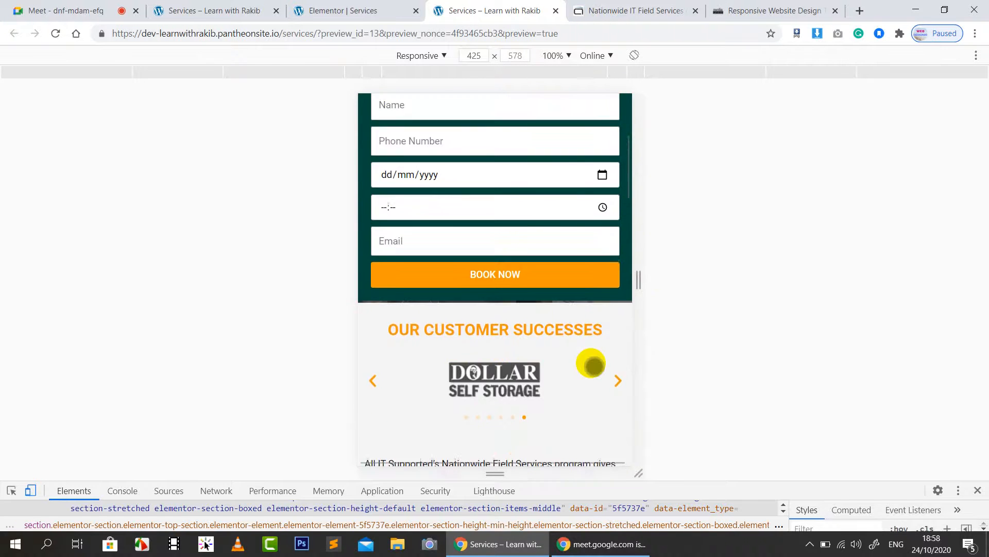
scroll(593, 364, "up", 2)
scroll(592, 365, "up", 1)
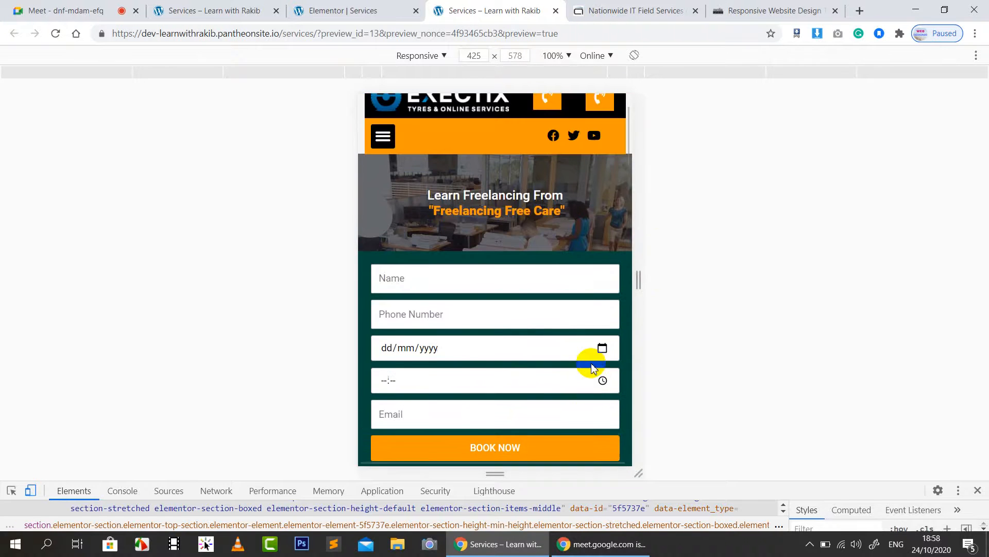
scroll(592, 347, "down", 2)
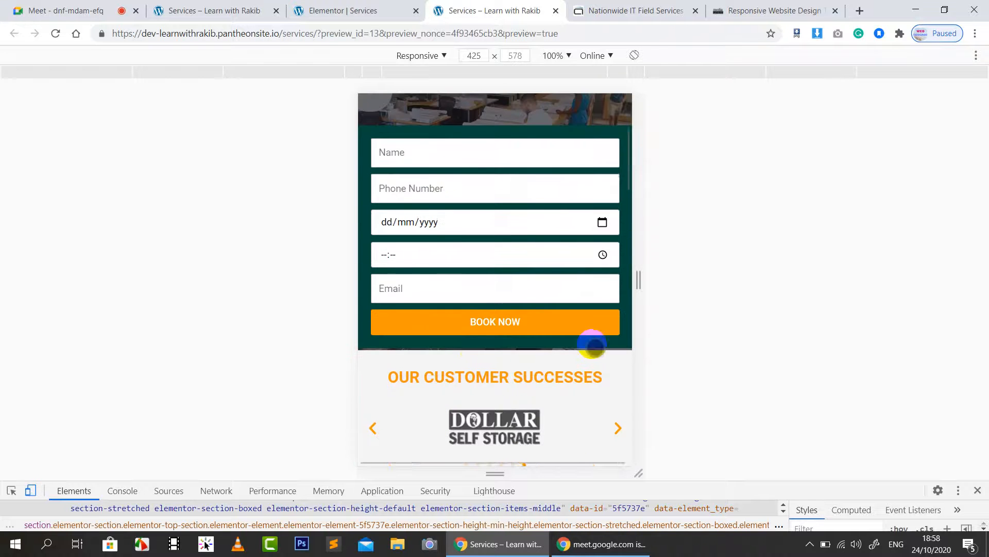
left_click(342, 10)
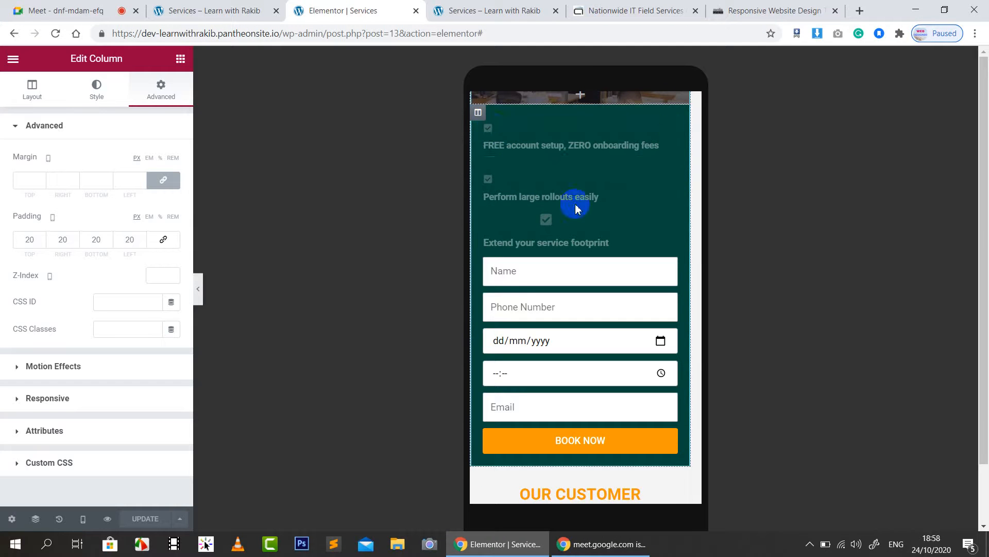
Step: Scroll the Elementor mobile layout back up to the Services page header
scroll(576, 206, "up", 3)
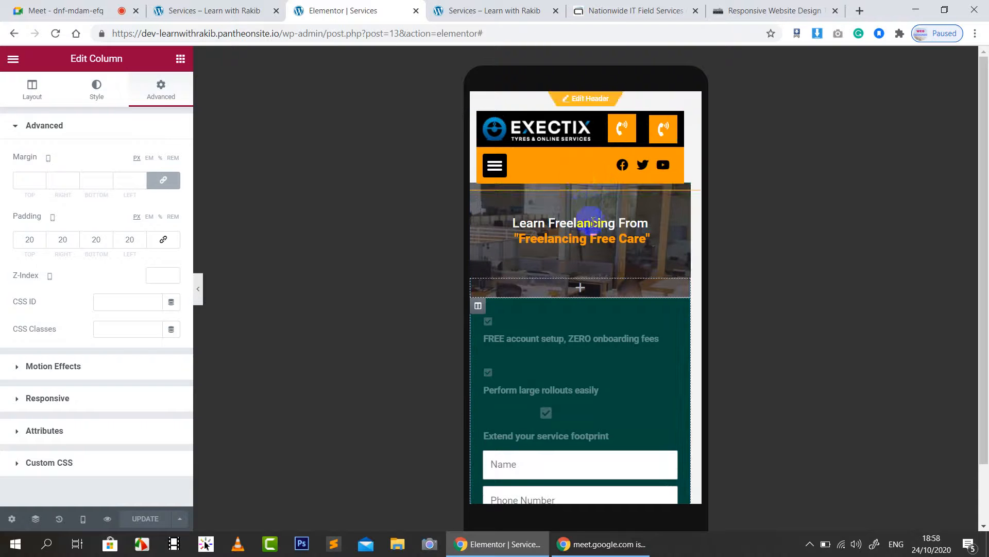
right_click(578, 181)
left_click(826, 367)
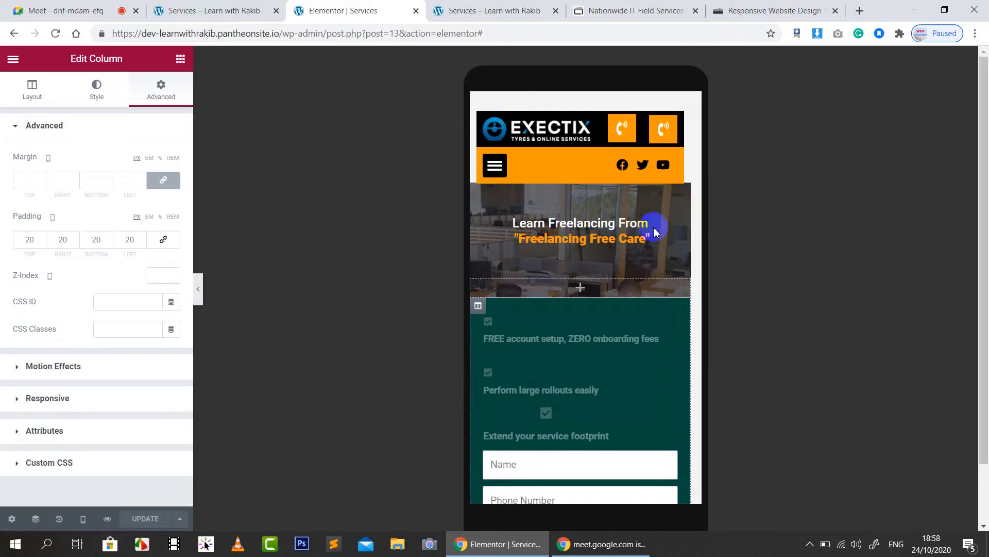
Step: Select the hero section from the Navigator panel
right_click(582, 200)
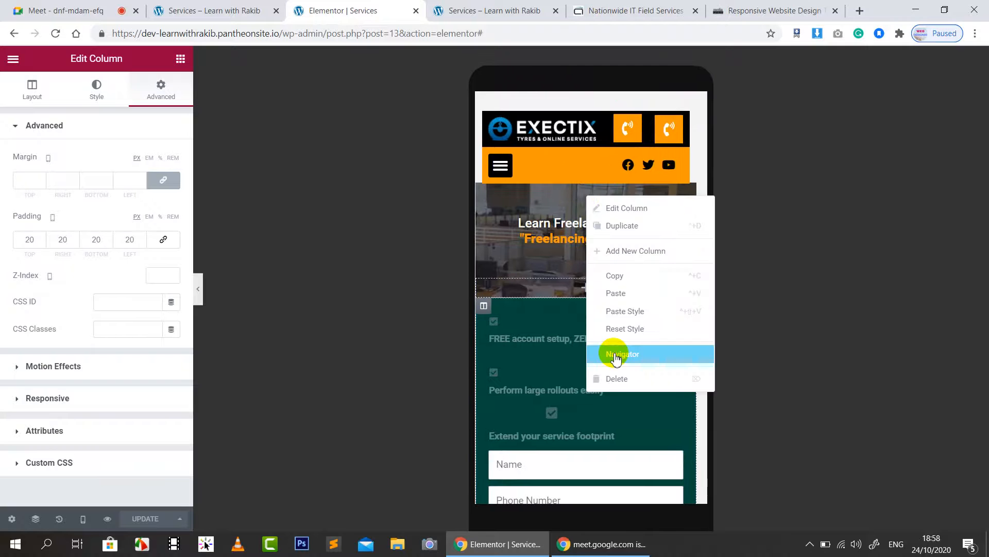
left_click(617, 355)
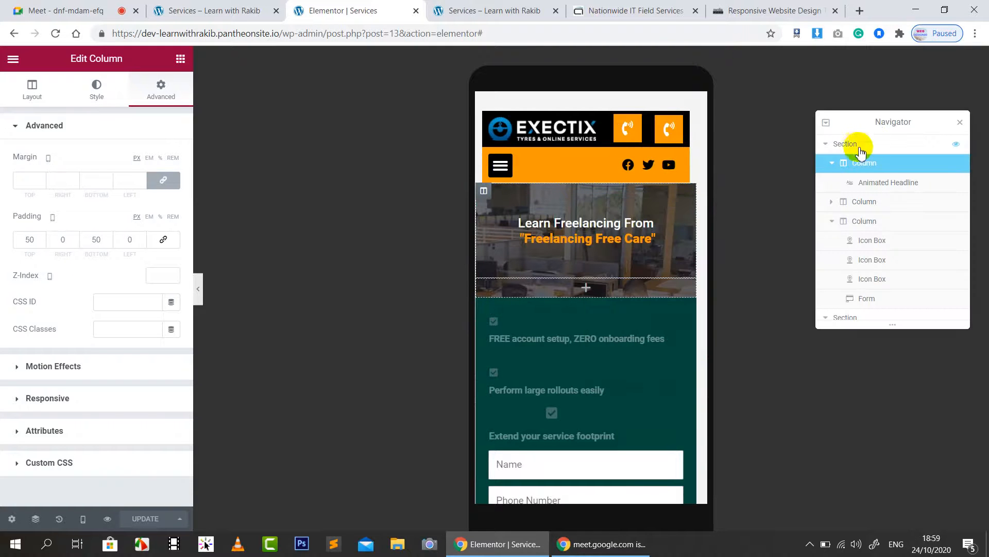
left_click(825, 145)
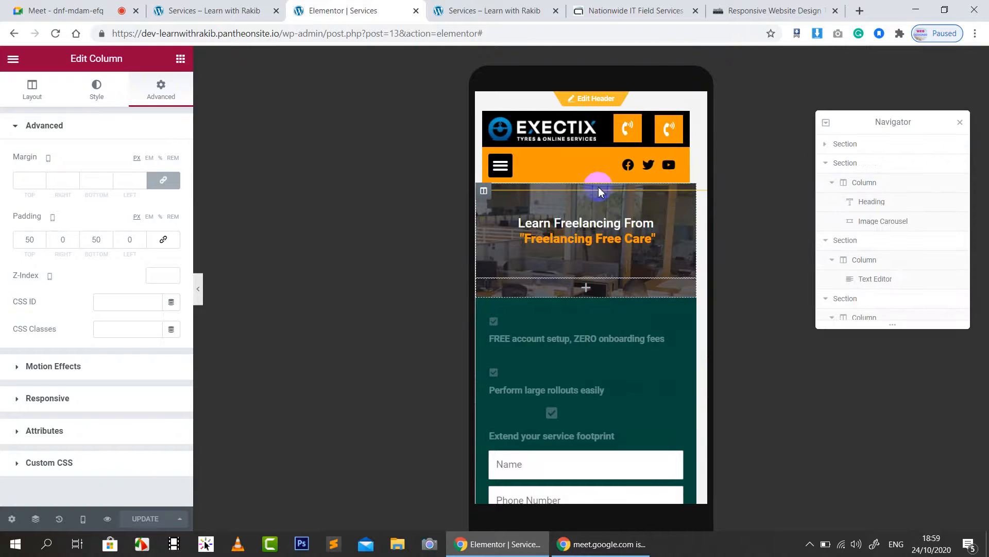
left_click(858, 146)
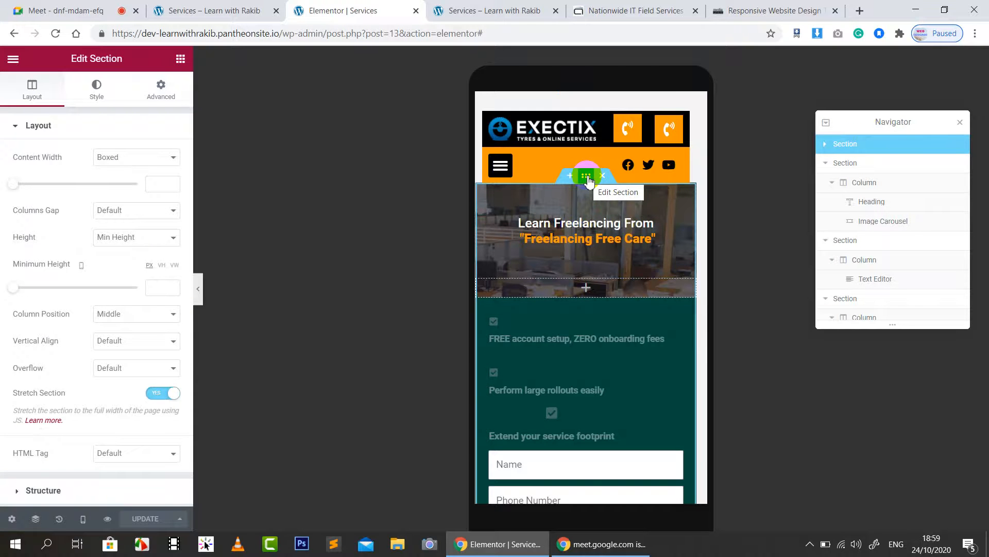
Step: Unlink the section's padding and set bottom to 50, leaving the other sides at 0
left_click(159, 90)
scroll(652, 294, "down", 6)
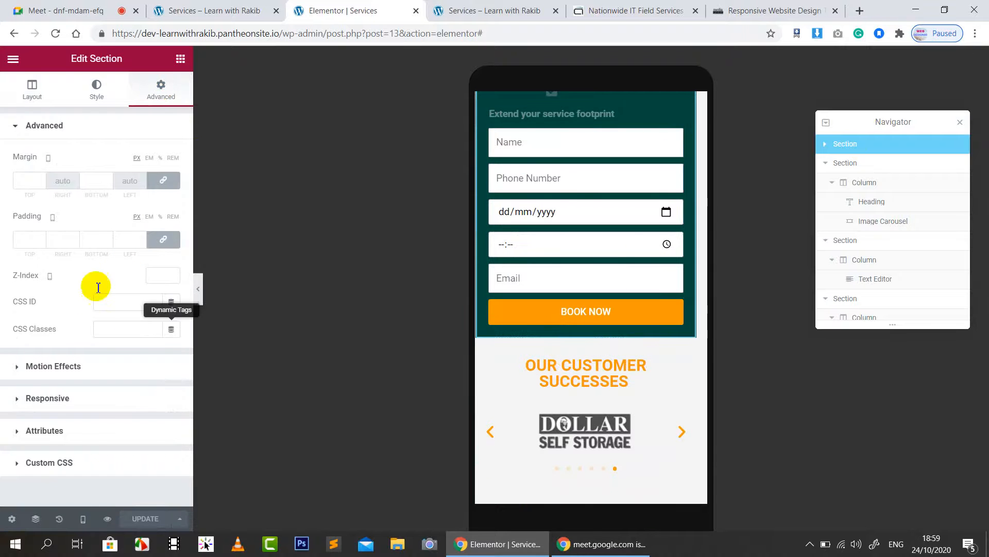
scroll(623, 245, "up", 3)
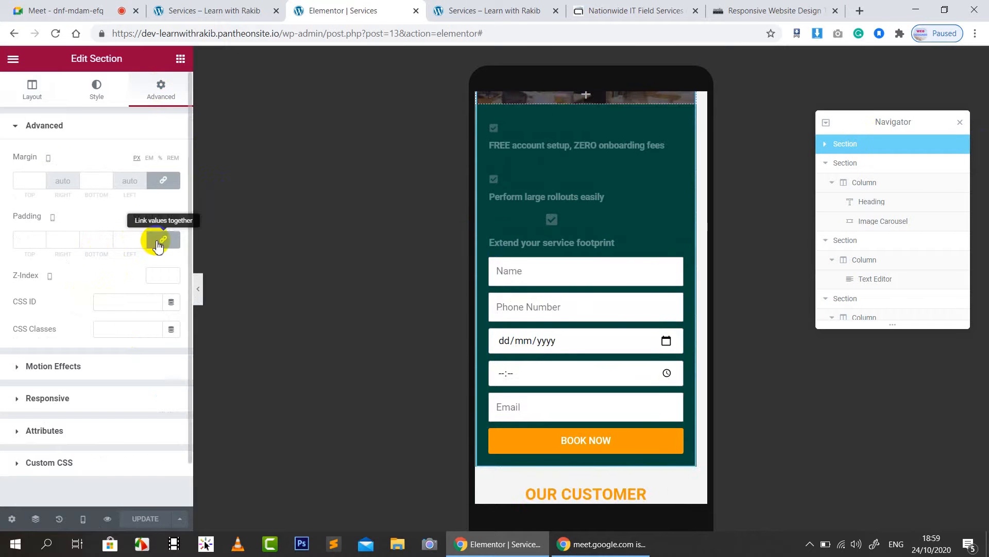
left_click(161, 238)
left_click(93, 241)
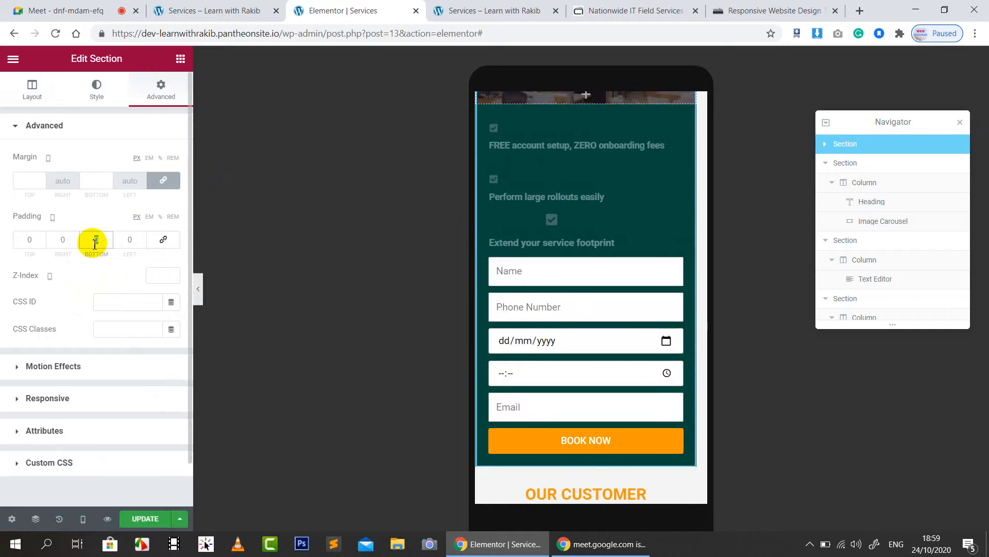
type("50")
scroll(584, 371, "down", 1)
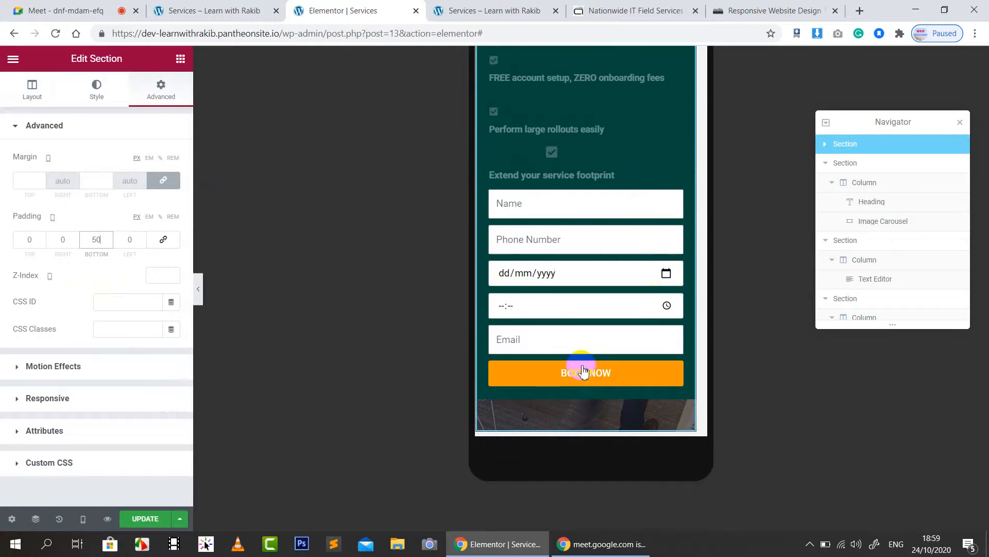
scroll(619, 417, "up", 3)
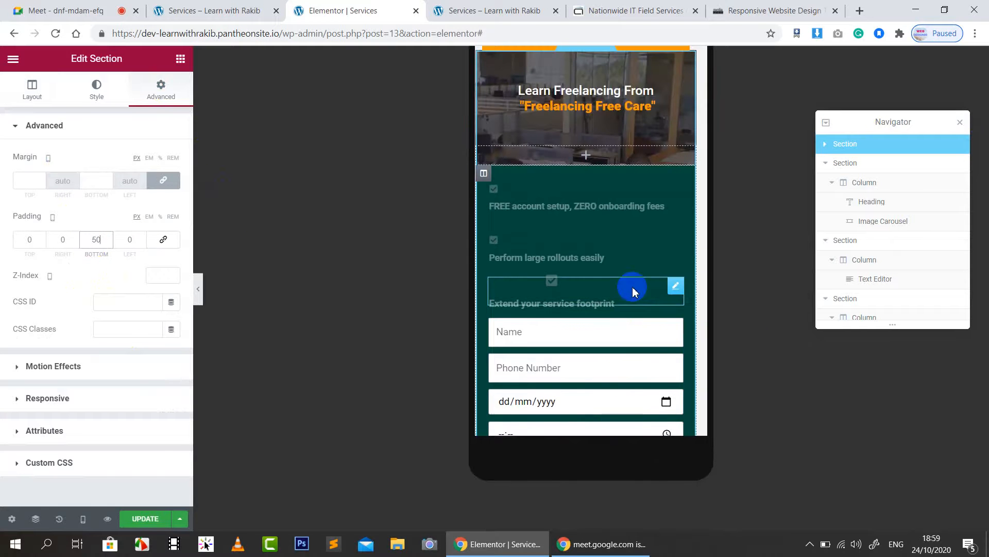
scroll(653, 231, "down", 2)
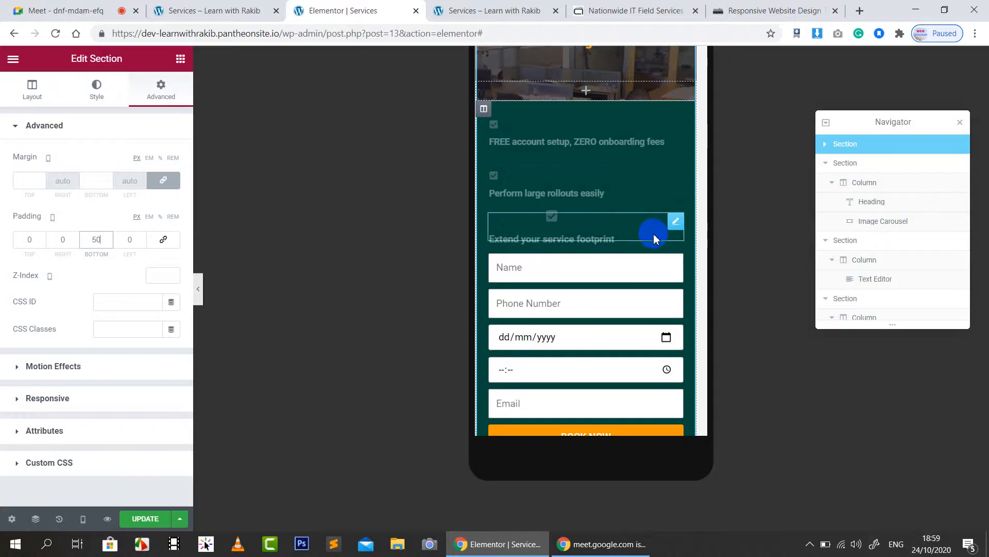
scroll(634, 230, "up", 2)
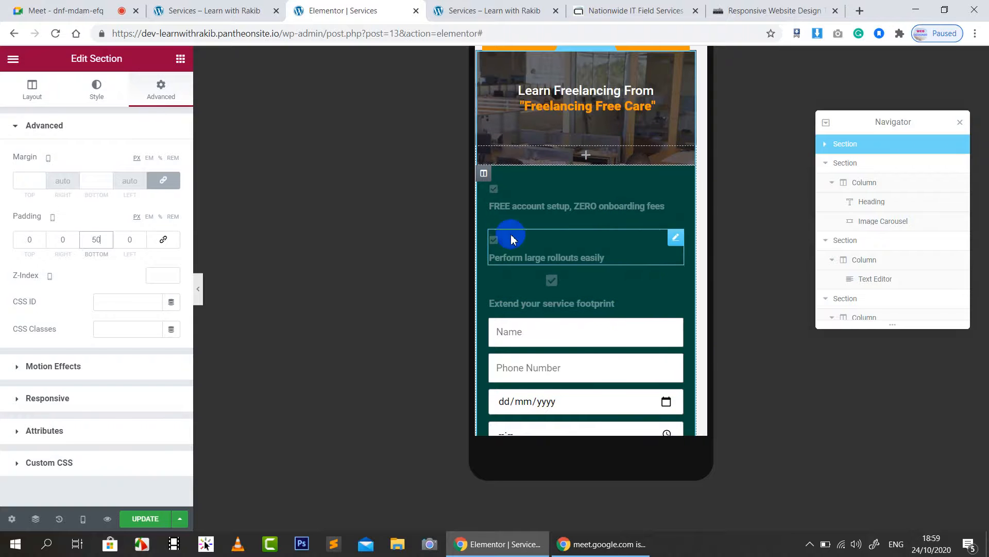
Step: Lower the booking form column's background colour alpha to make it semi-transparent
left_click(484, 173)
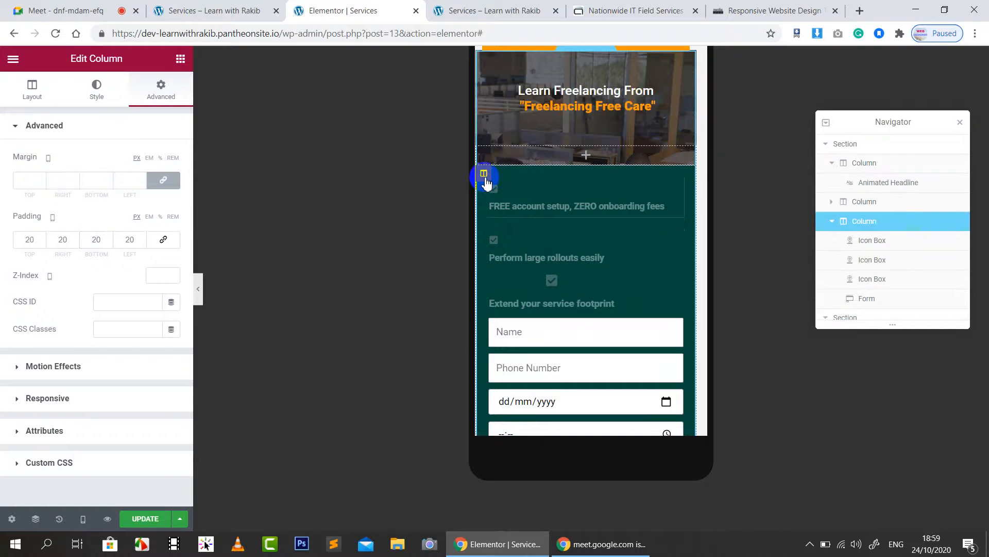
left_click(98, 86)
left_click(173, 213)
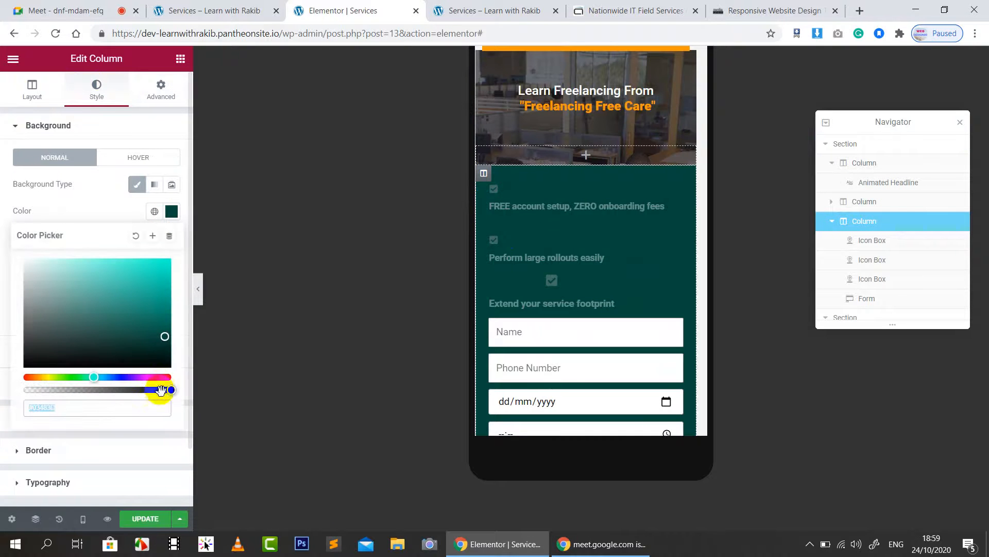
left_click_drag(138, 390, 100, 390)
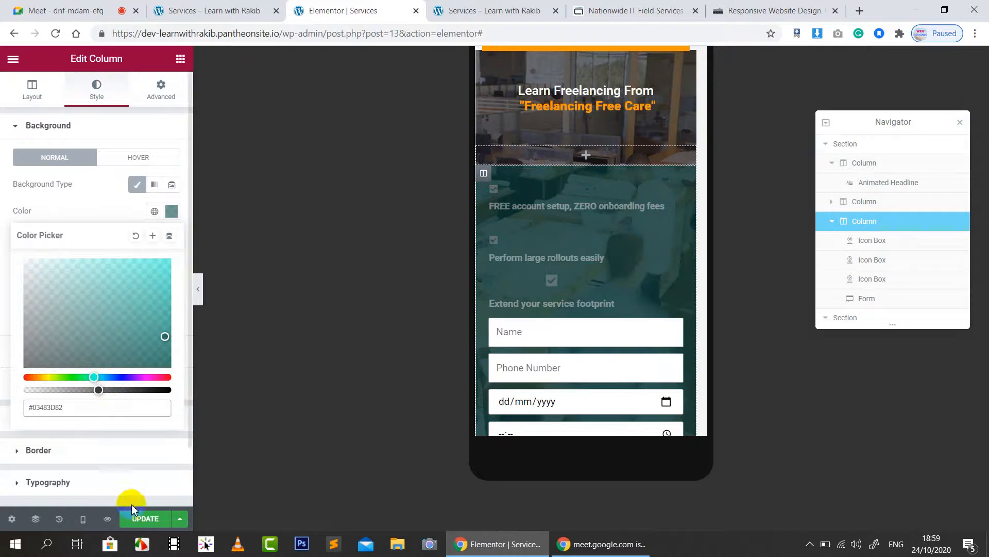
Step: Check a larger-screen canvas, make the column background more opaque, then save and view live
left_click(83, 518)
left_click(68, 465)
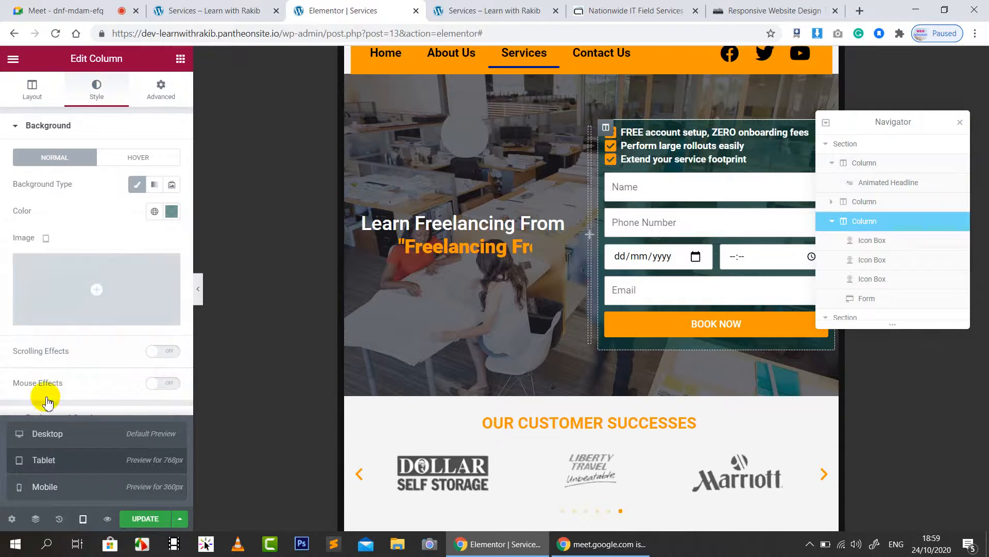
left_click(172, 212)
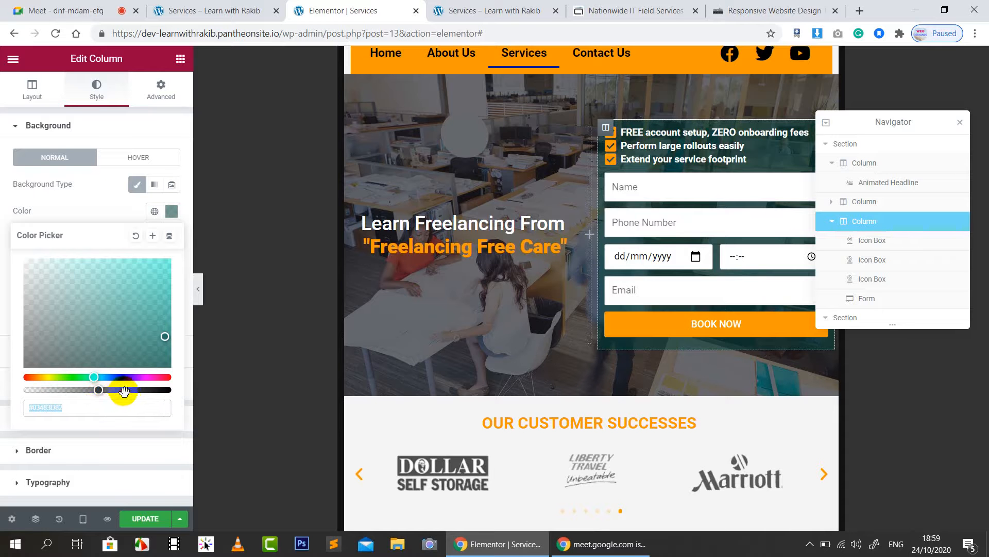
left_click_drag(104, 390, 144, 394)
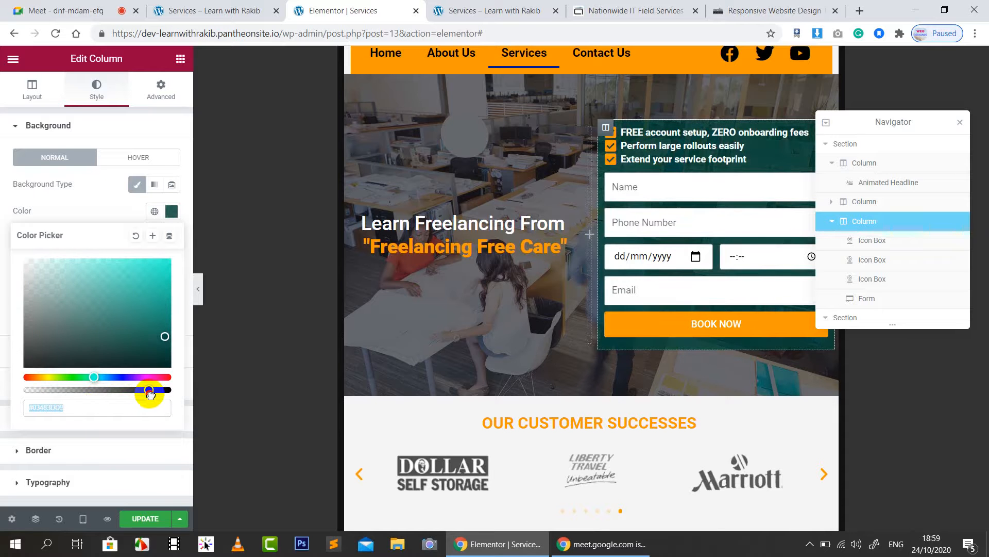
left_click(115, 177)
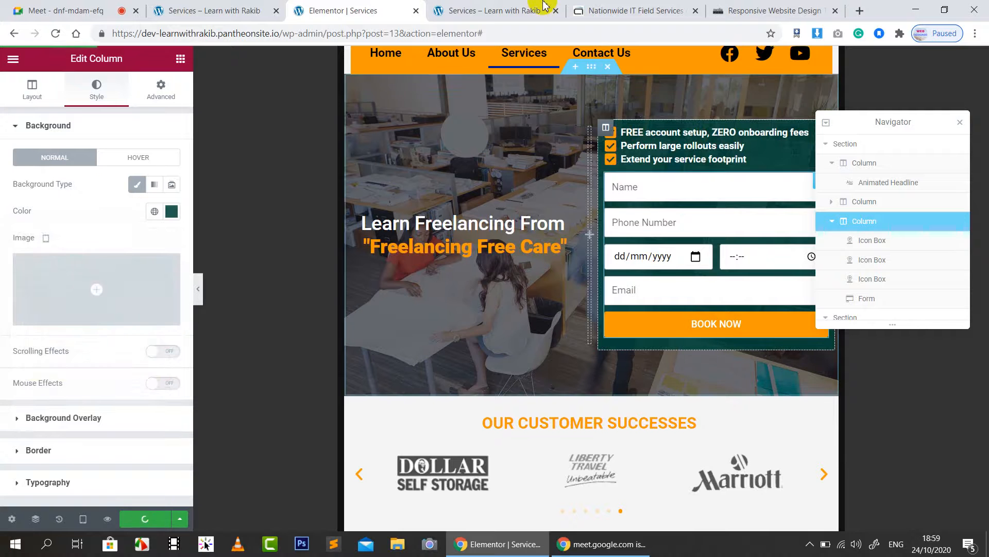
left_click(506, 7)
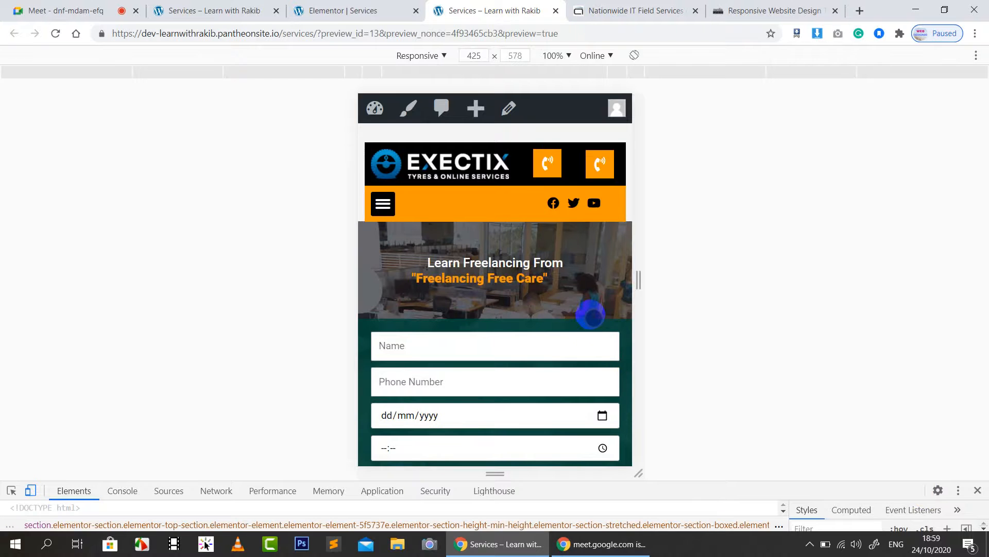
Step: Scroll through the 425 px live preview, then return to the Elementor | Services tab
scroll(593, 304, "down", 4)
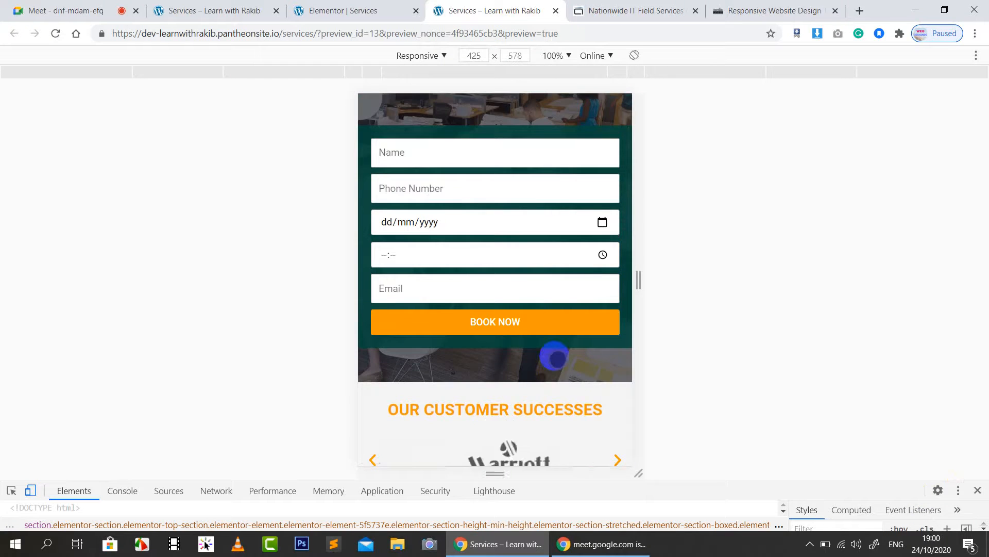
scroll(555, 356, "up", 4)
scroll(554, 356, "down", 3)
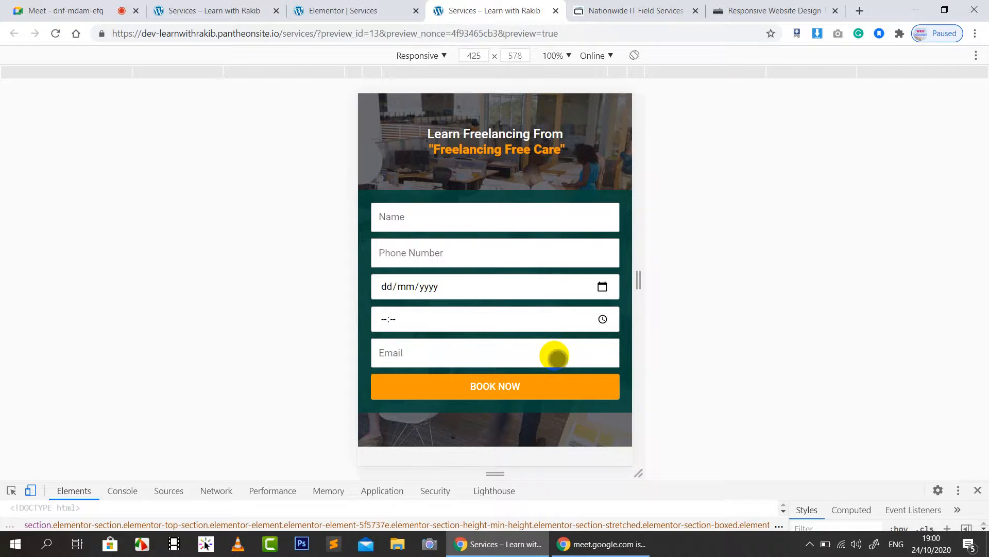
scroll(521, 320, "up", 1)
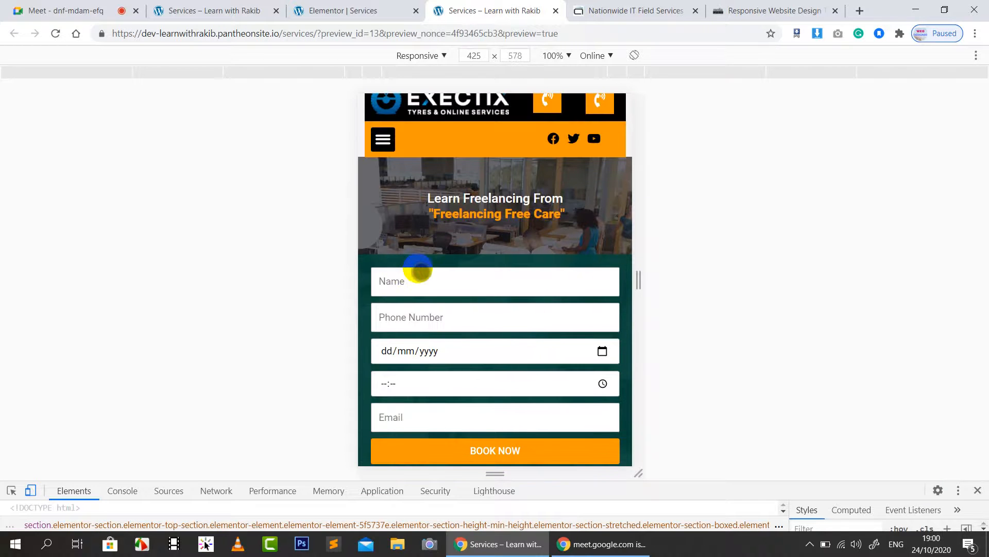
left_click(345, 6)
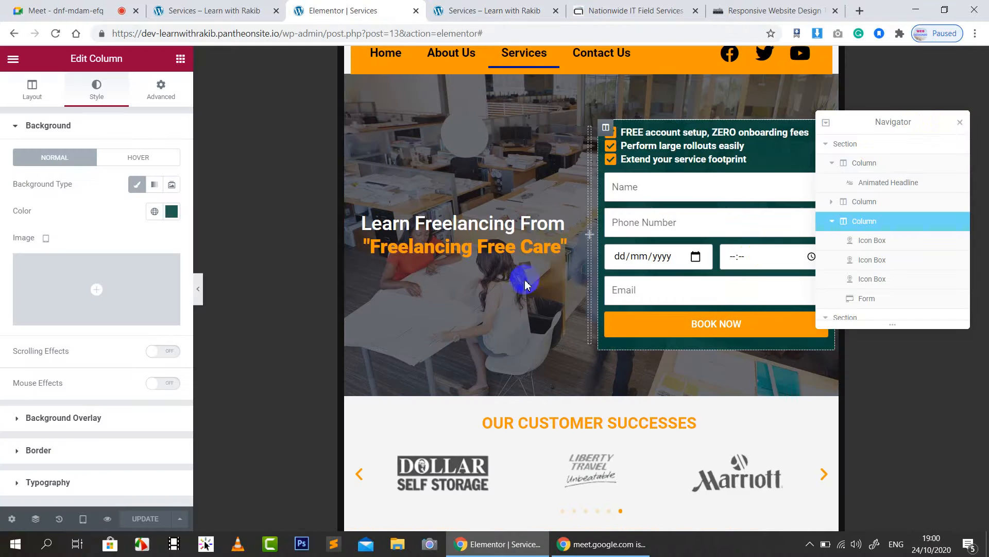
Step: Switch back to mobile preview and add an Icon List widget above the checklist
left_click(961, 123)
left_click(82, 519)
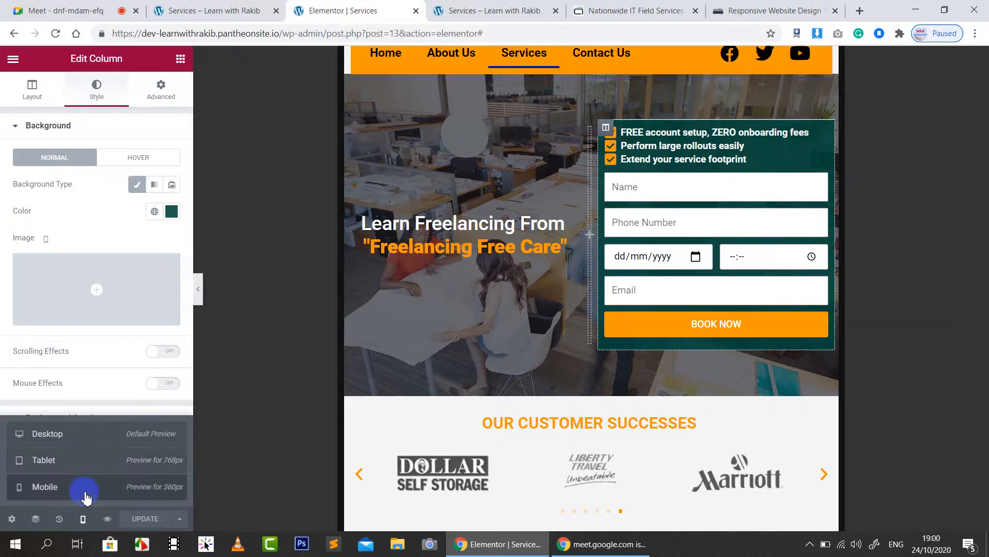
left_click(86, 487)
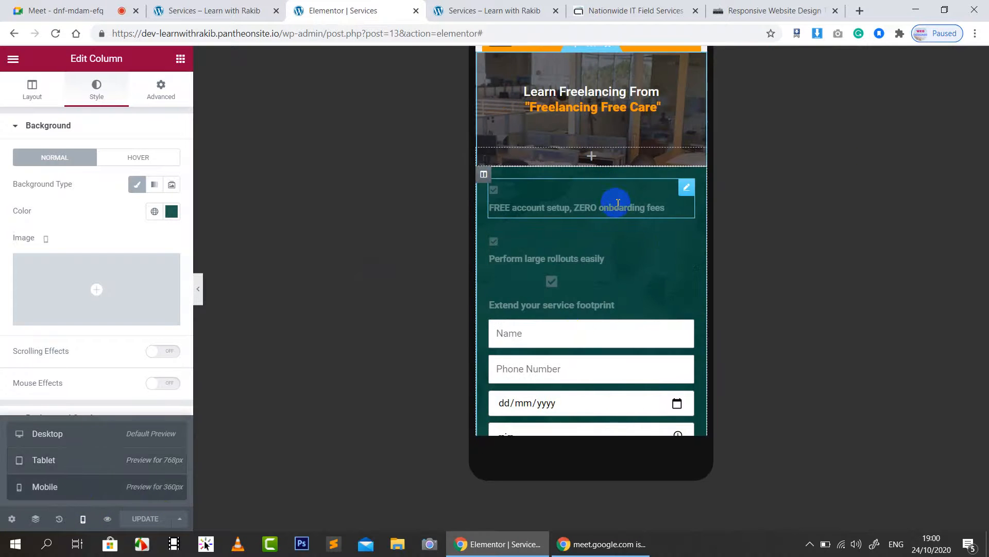
left_click(181, 58)
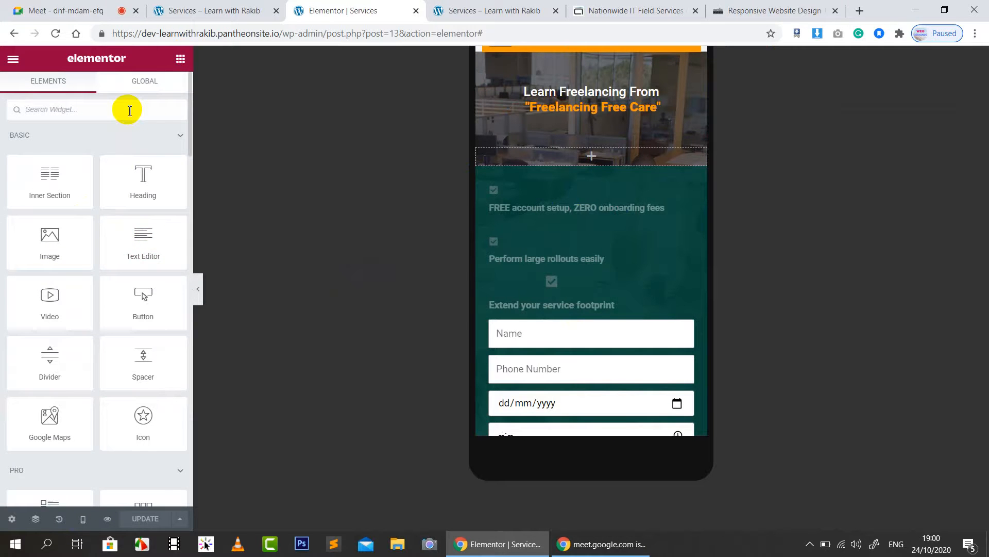
type("icon")
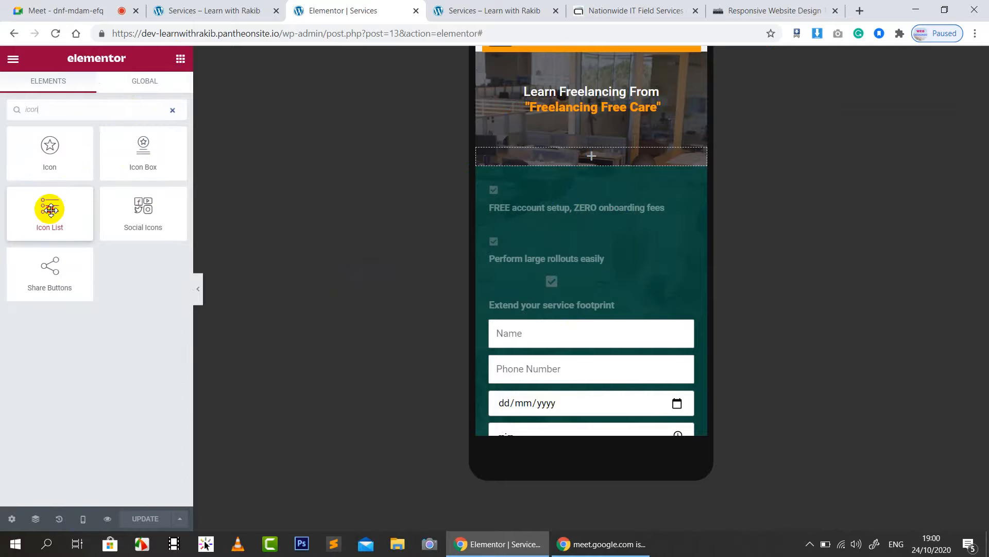
left_click_drag(49, 209, 592, 191)
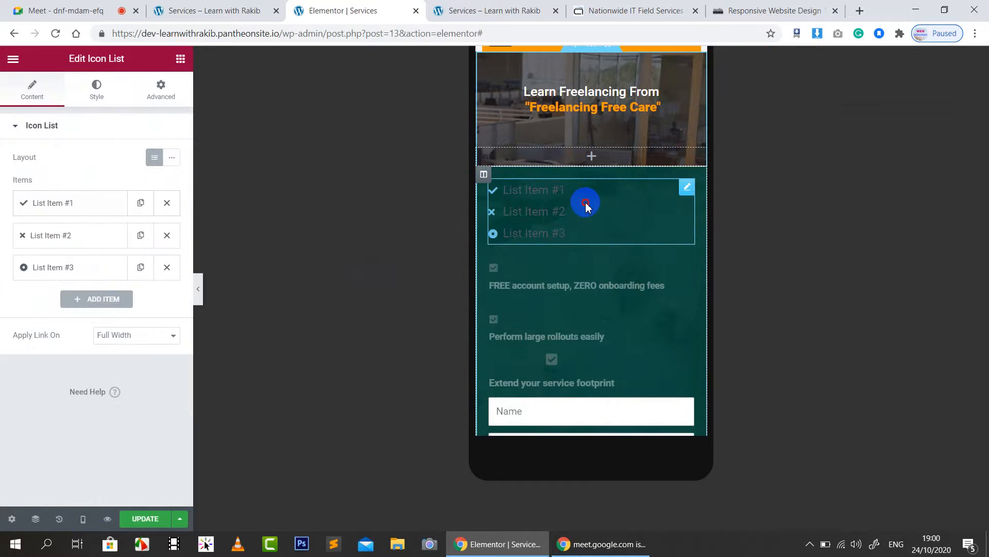
Step: Review the icon list's responsive visibility settings, then delete the placeholder icon list
left_click(163, 92)
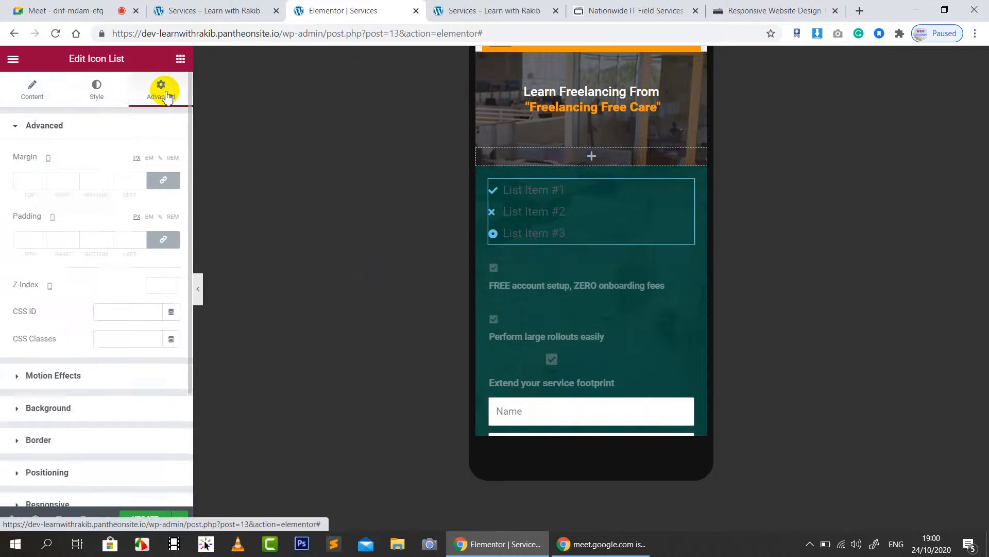
scroll(64, 439, "down", 3)
left_click(36, 348)
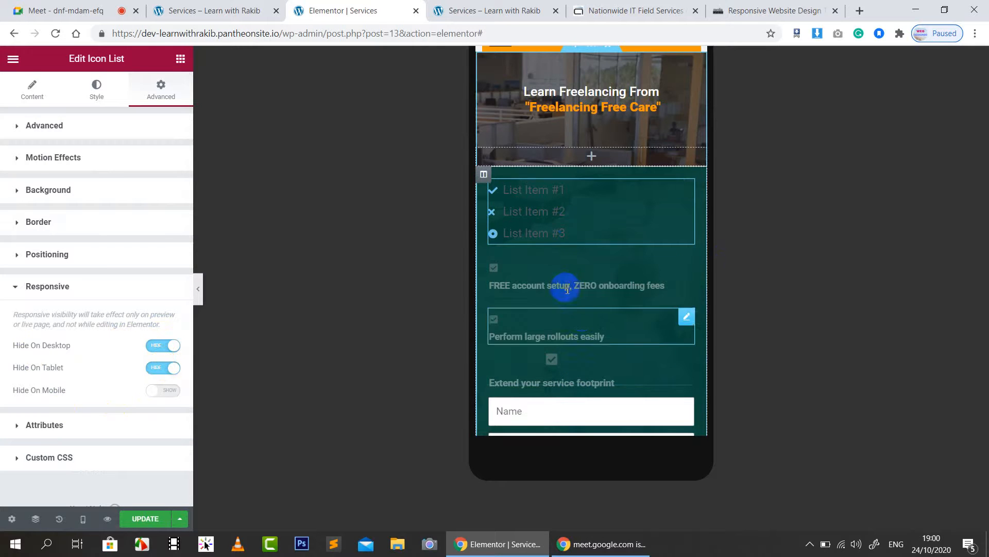
scroll(564, 289, "down", 3)
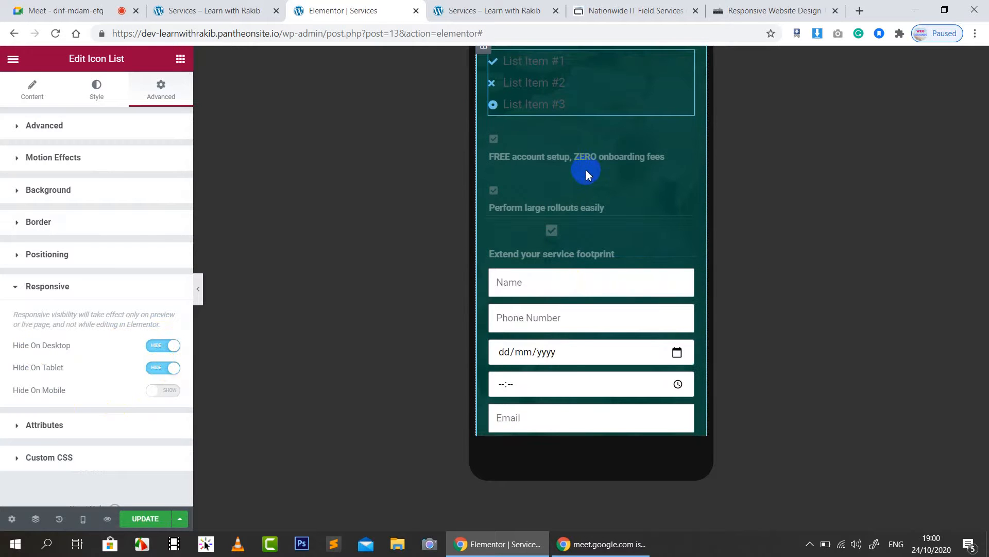
scroll(588, 174, "up", 3)
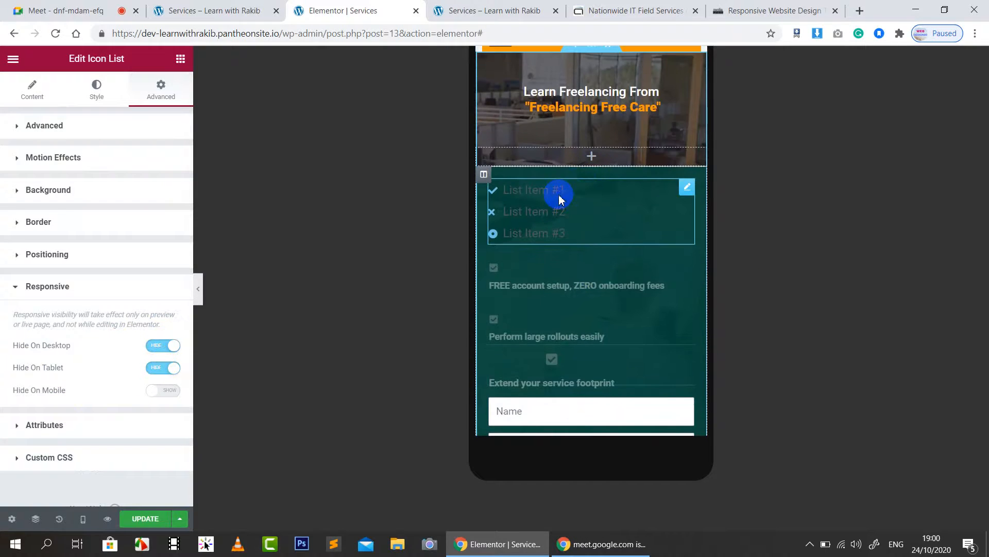
right_click(561, 200)
left_click(608, 378)
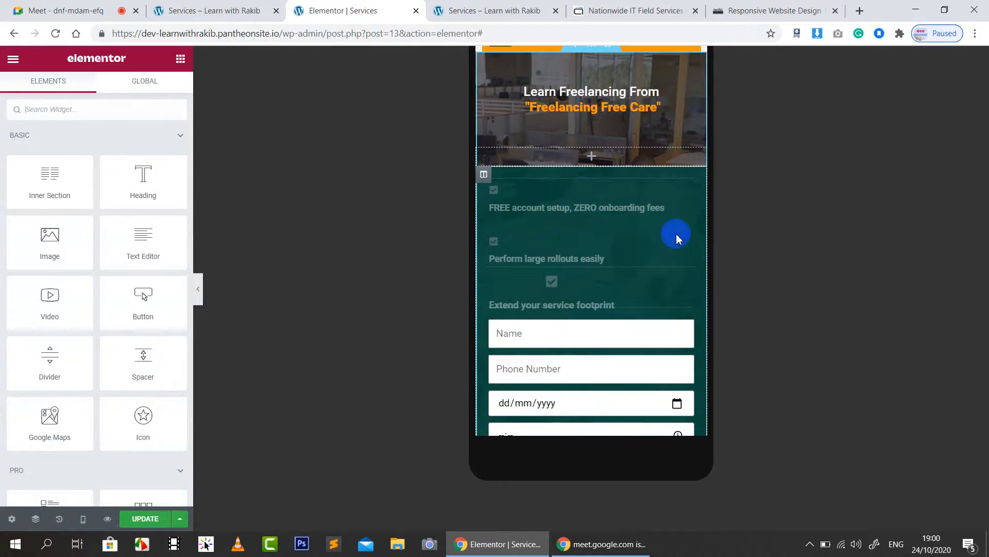
Step: Save the page and scroll down to the customer successes section
left_click(135, 520)
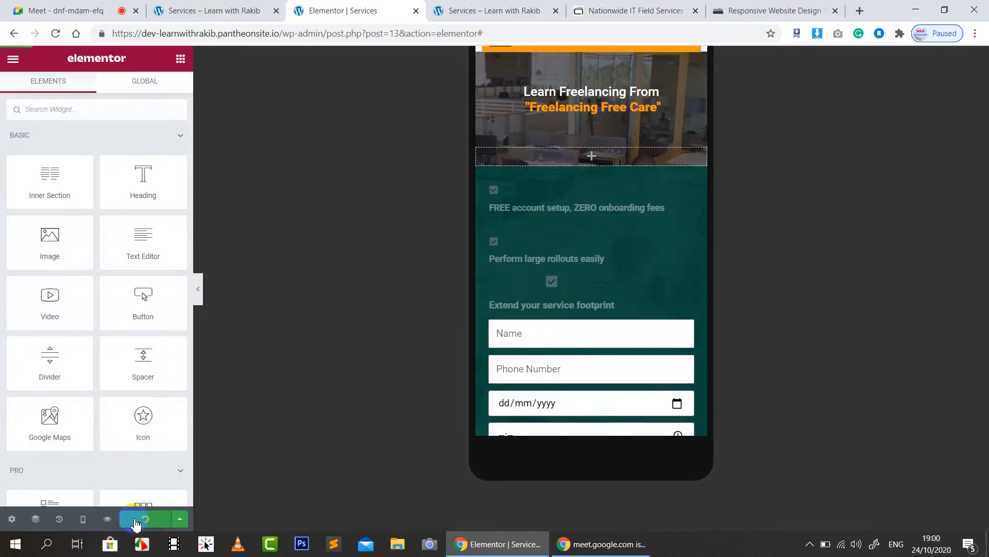
scroll(539, 215, "down", 5)
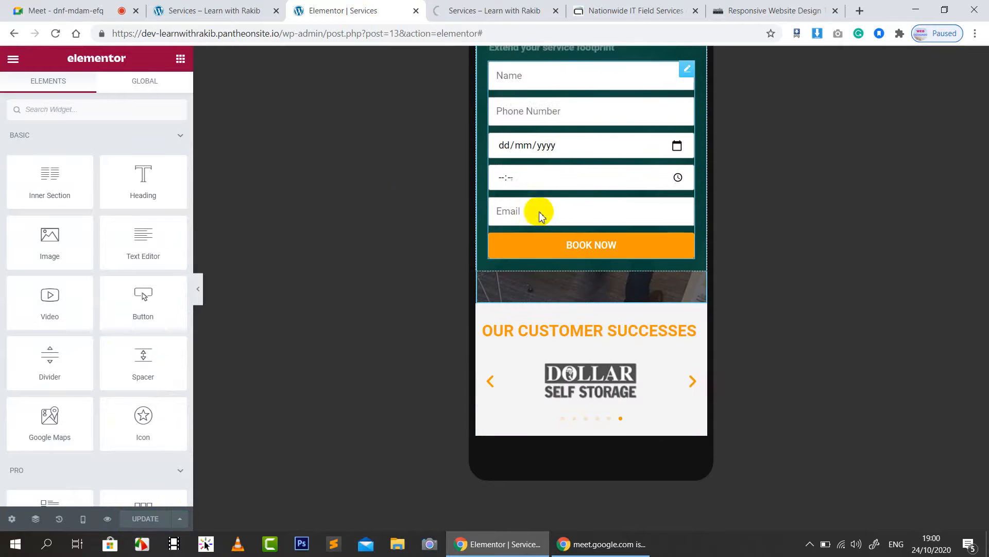
scroll(539, 214, "down", 1)
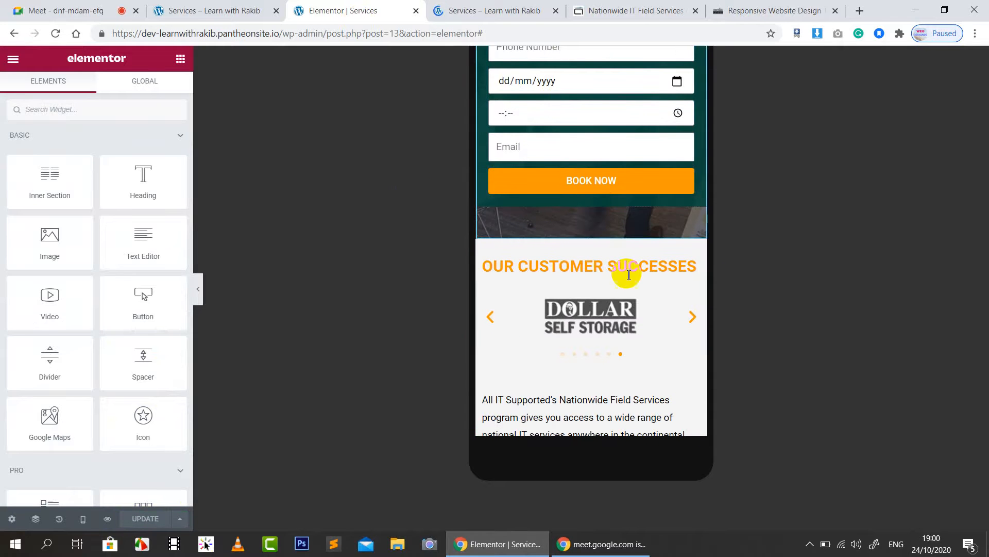
scroll(667, 212, "down", 1)
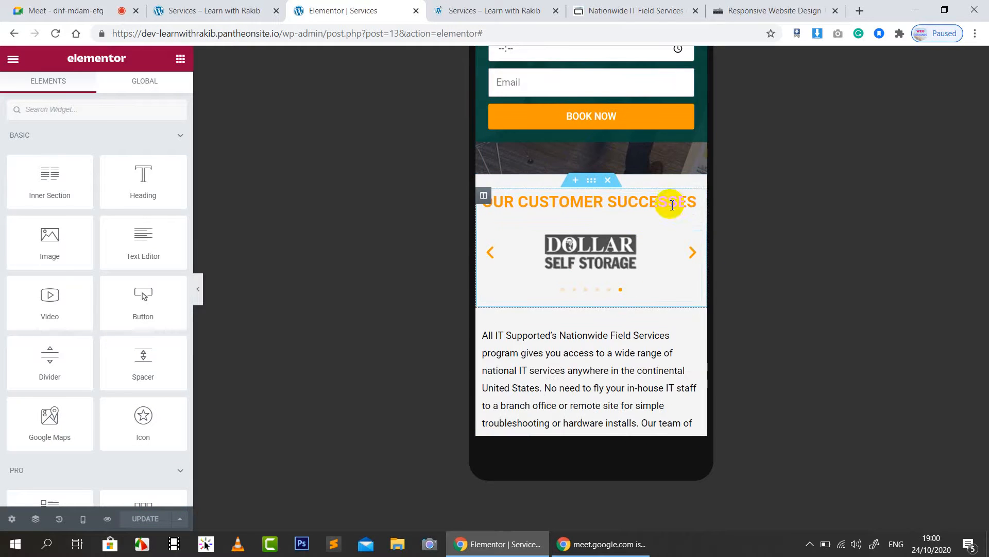
Step: Set the OUR CUSTOMER SUCCESSES heading's mobile font size to 20 px
left_click(695, 202)
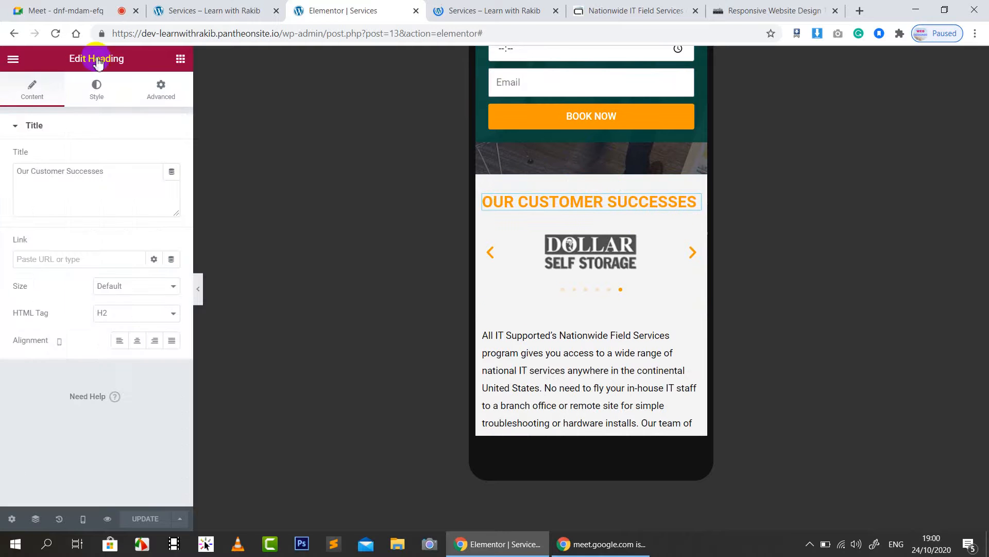
left_click(98, 98)
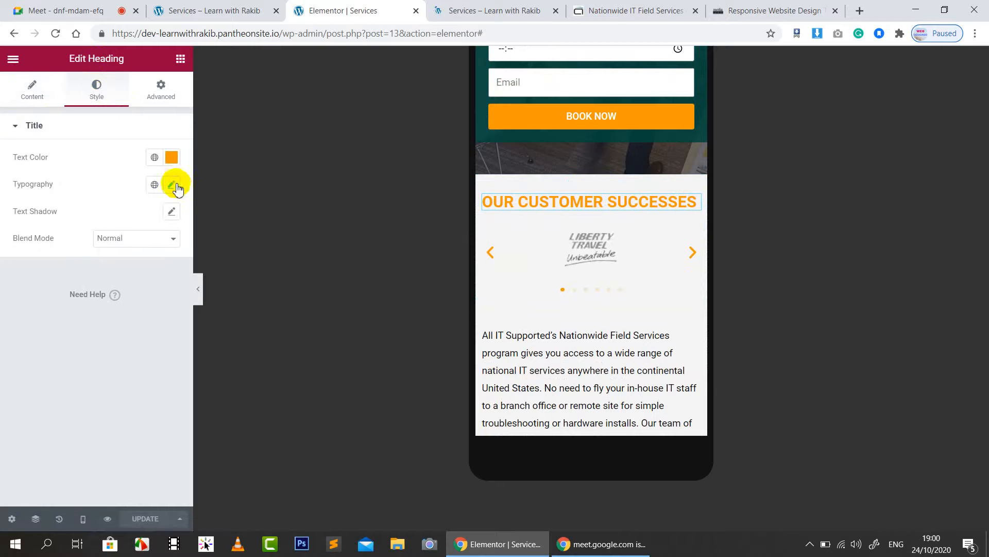
left_click(171, 185)
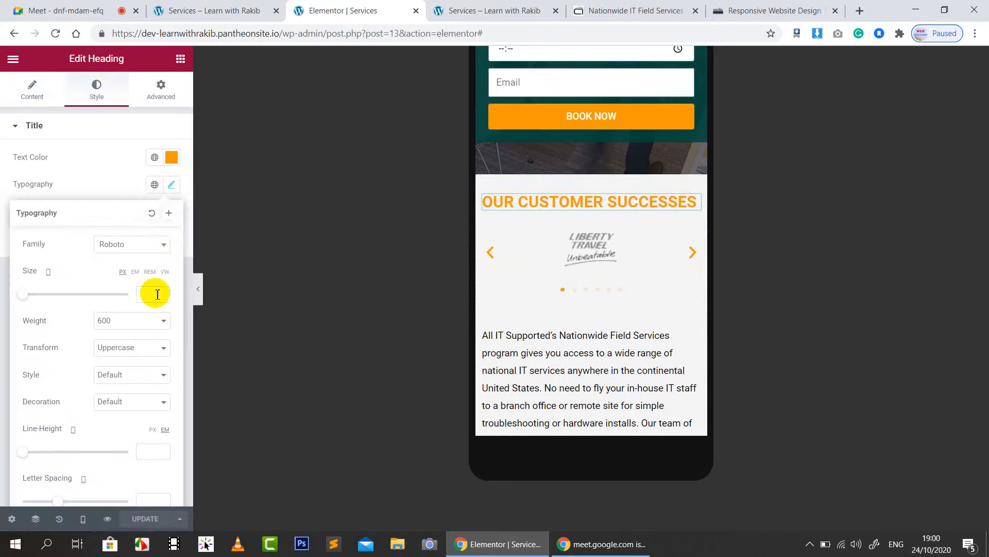
type("20")
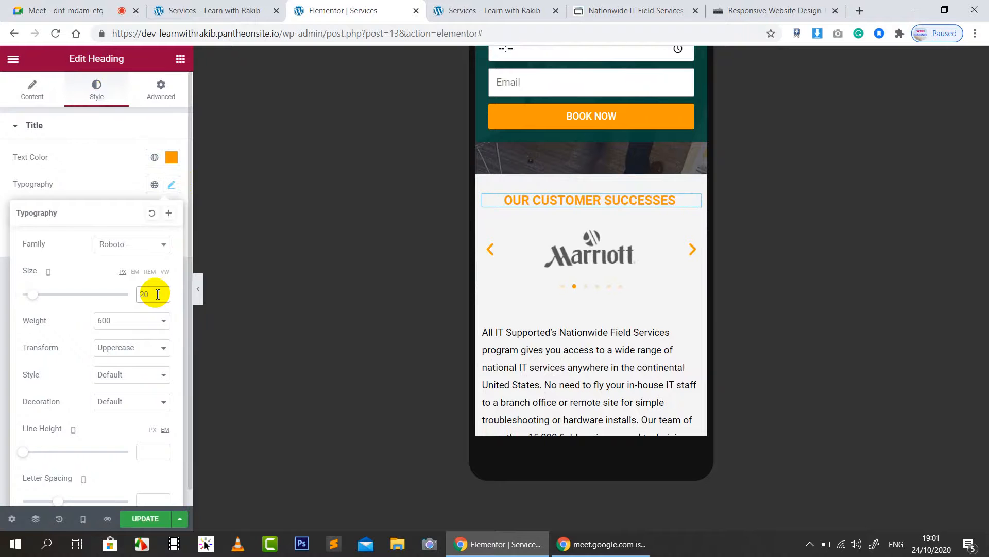
left_click(106, 172)
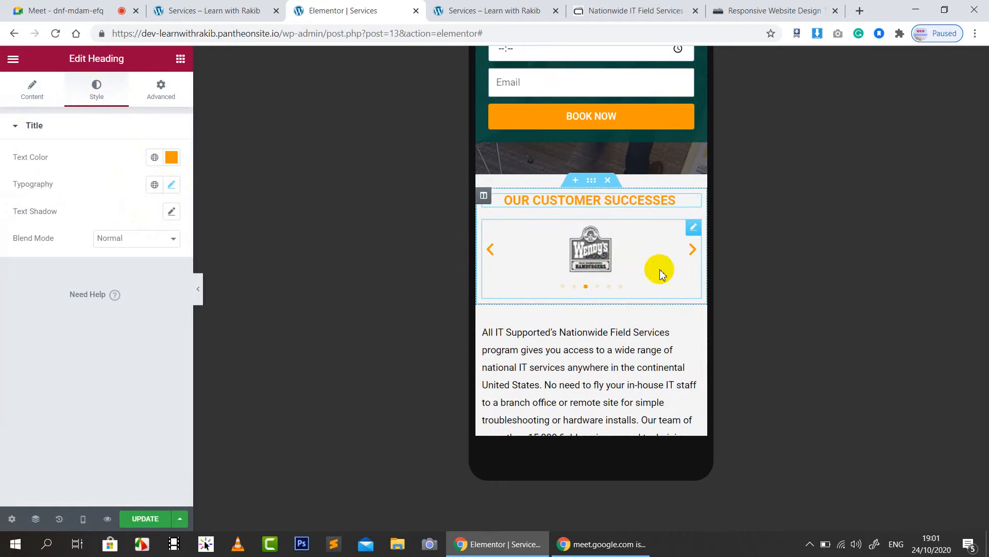
scroll(663, 274, "down", 2)
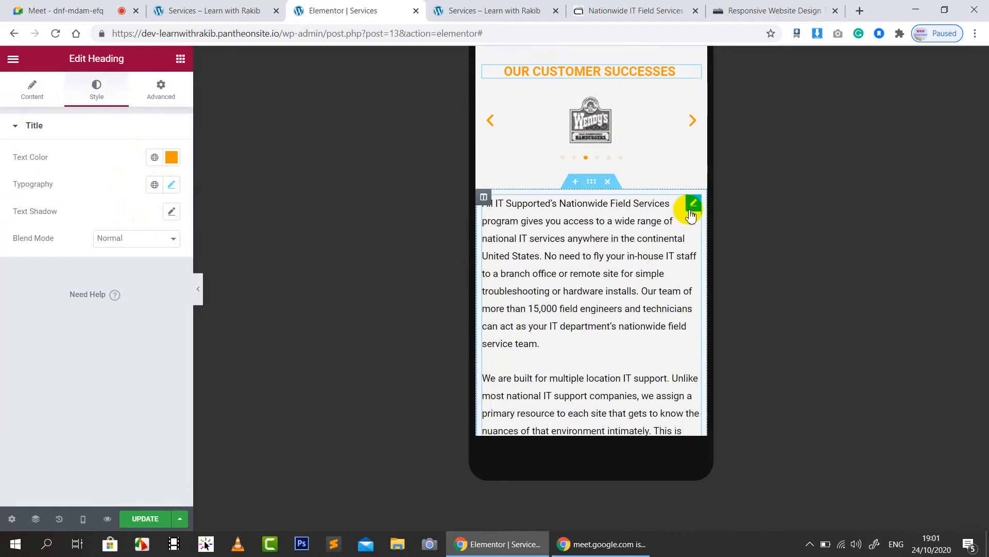
Step: Set the Text Editor paragraph under the logo carousel to a 14 px font size
left_click(695, 207)
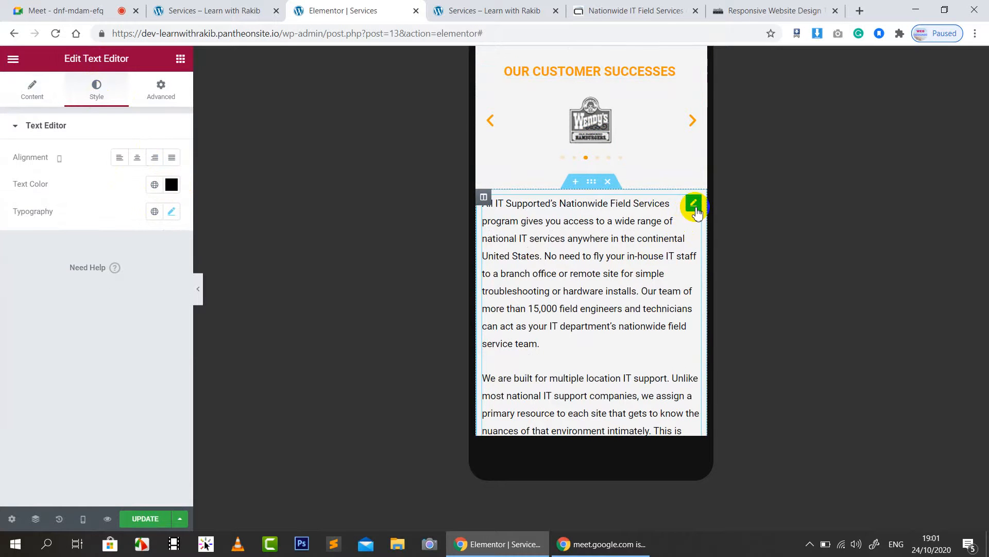
left_click(173, 212)
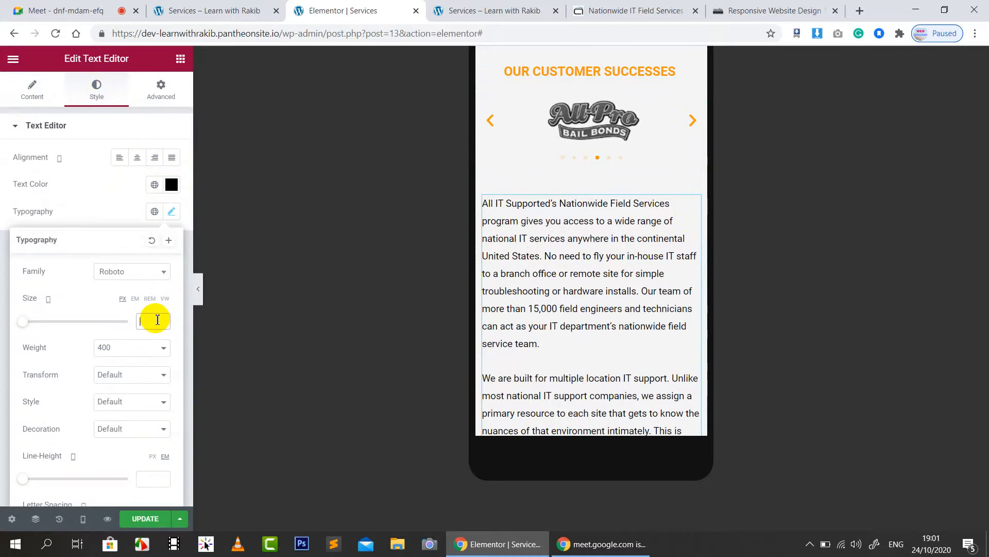
left_click(157, 319)
type("15")
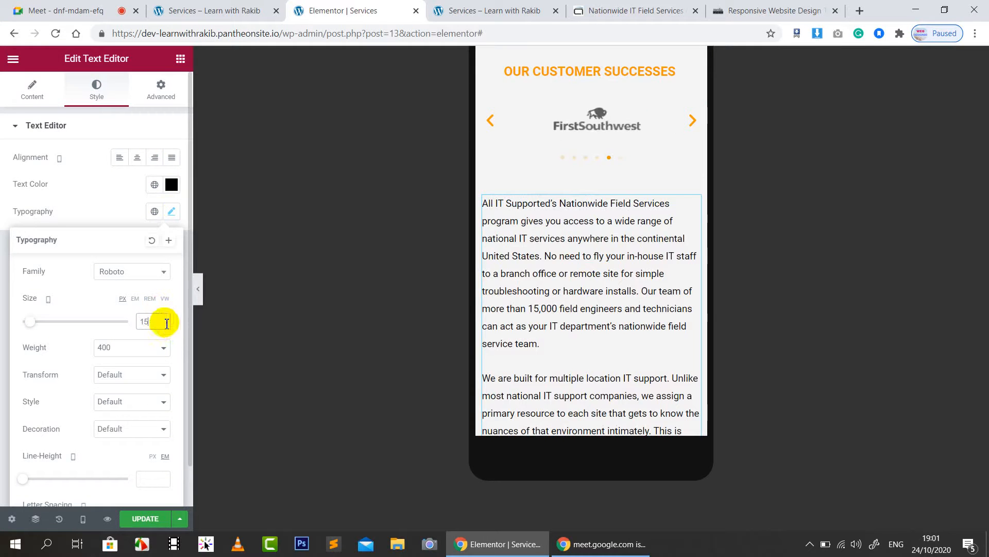
left_click(162, 328)
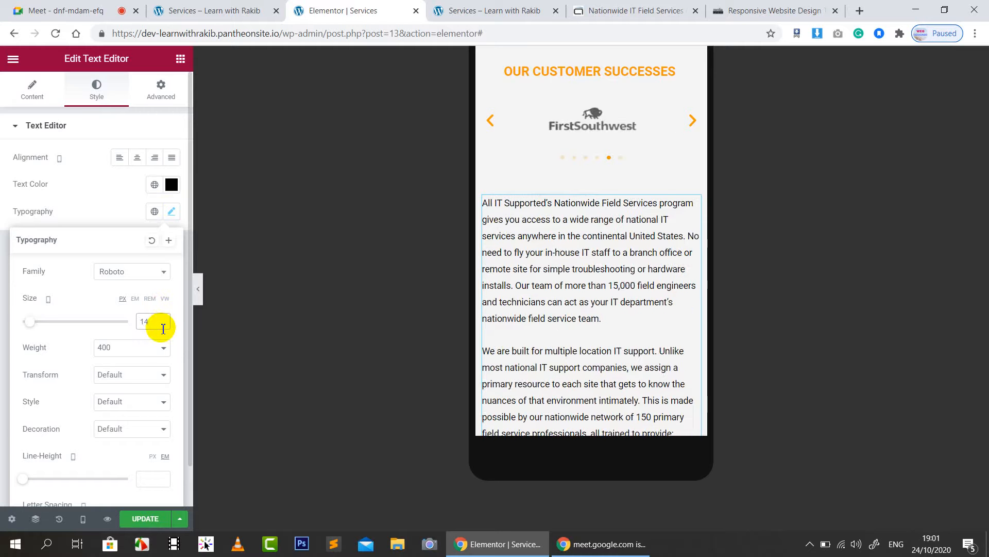
left_click(564, 225)
scroll(567, 232, "down", 3)
scroll(569, 238, "down", 3)
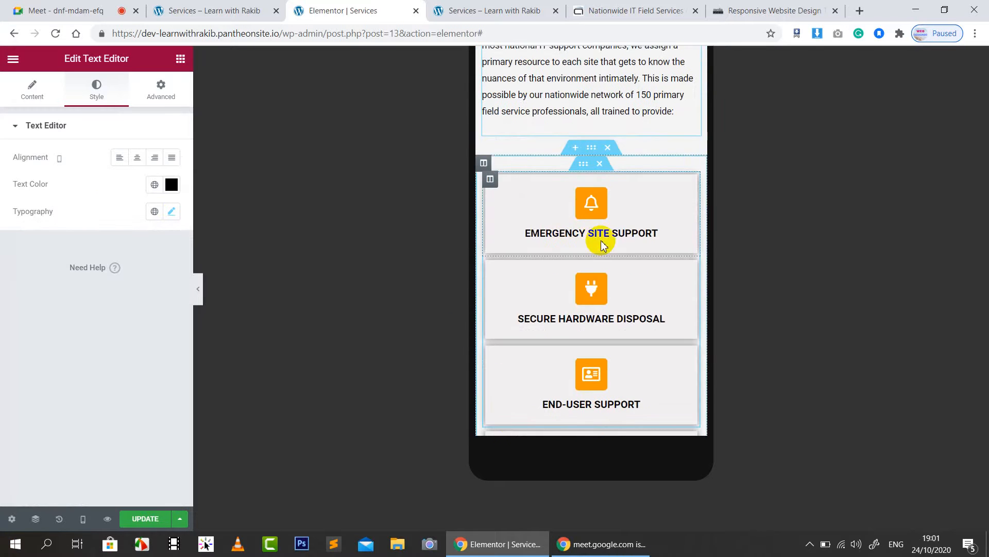
scroll(610, 244, "down", 3)
scroll(613, 244, "up", 3)
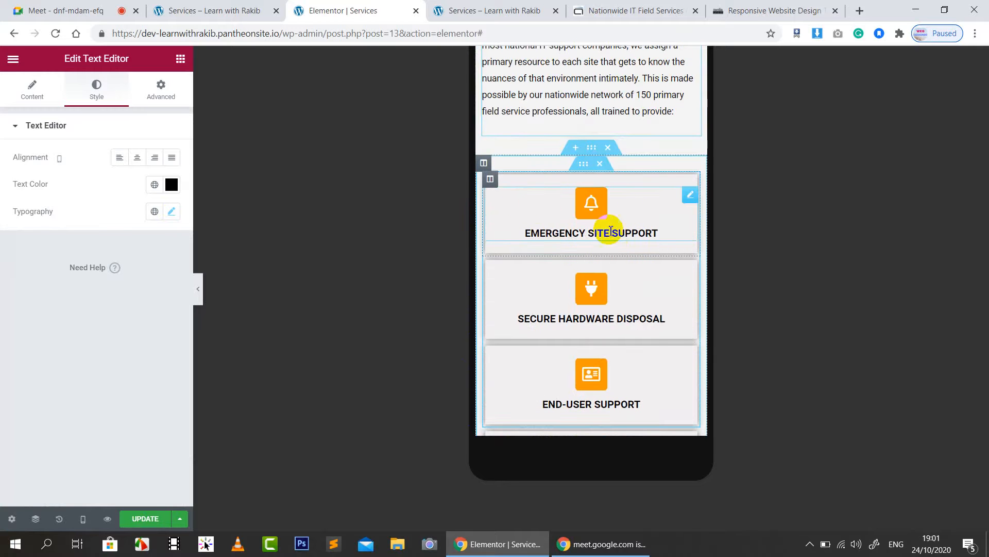
left_click(491, 179)
left_click(165, 158)
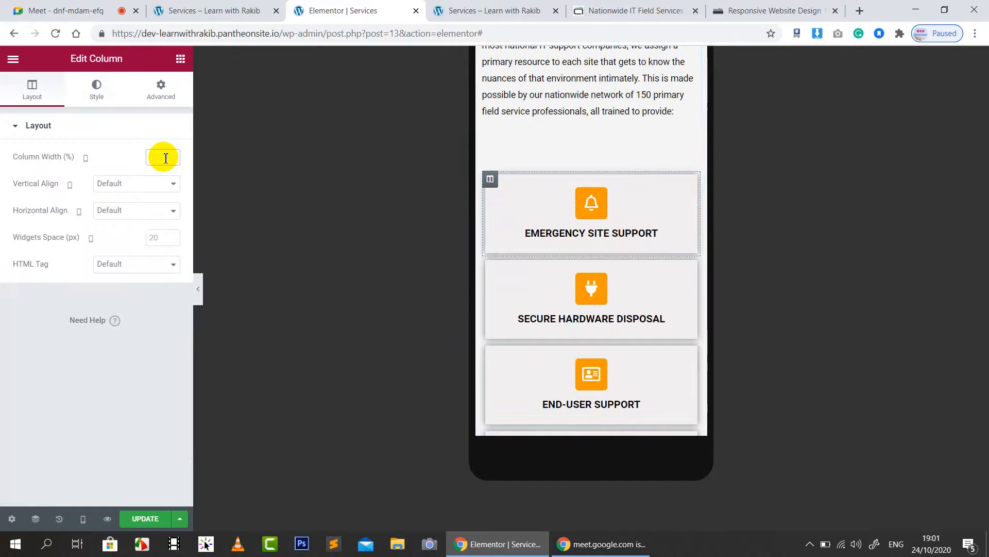
type("50")
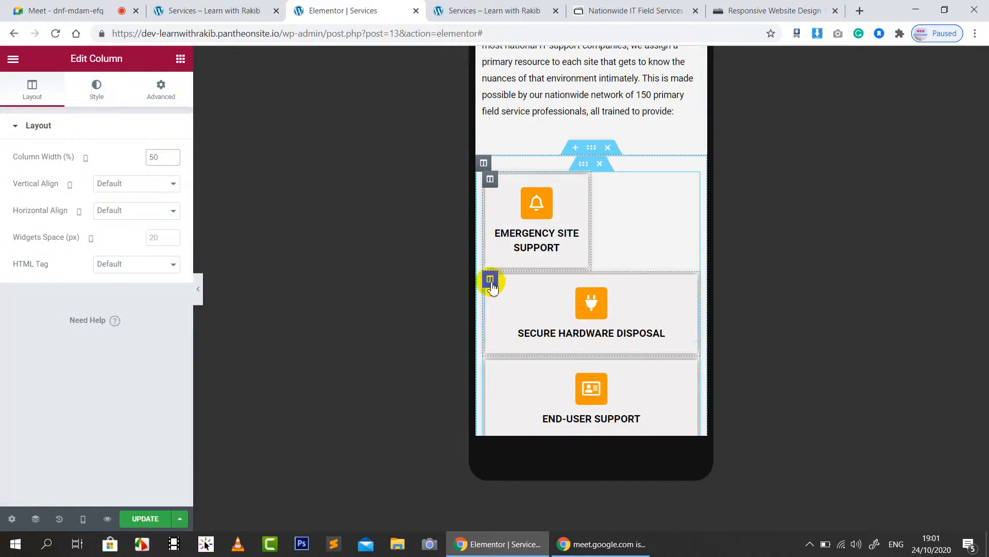
left_click(491, 279)
type("50")
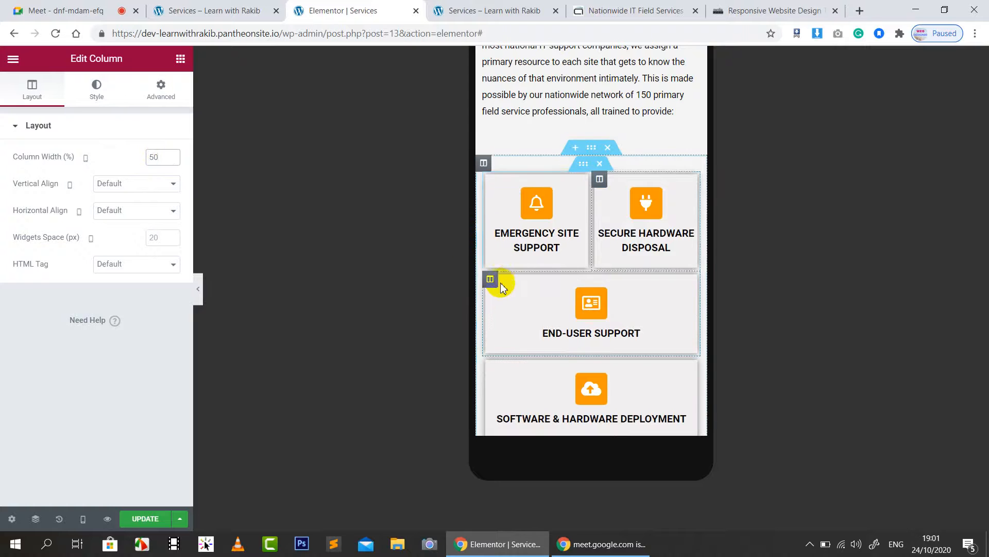
left_click(490, 279)
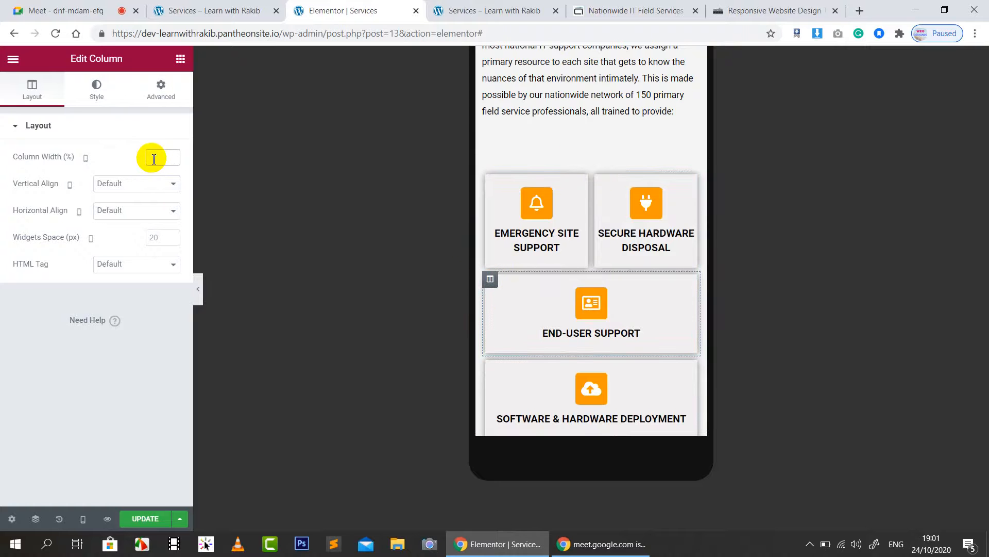
type("50")
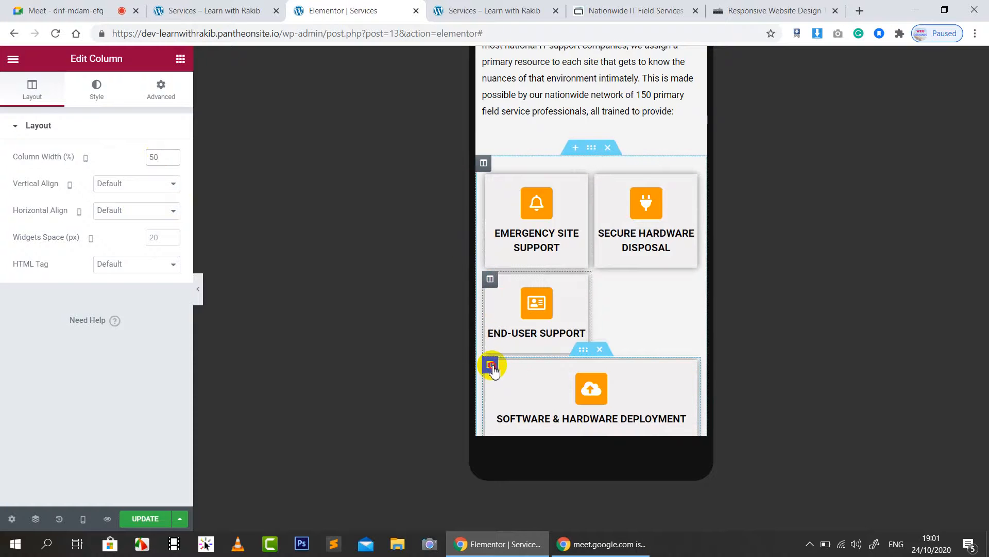
left_click(490, 364)
type("50")
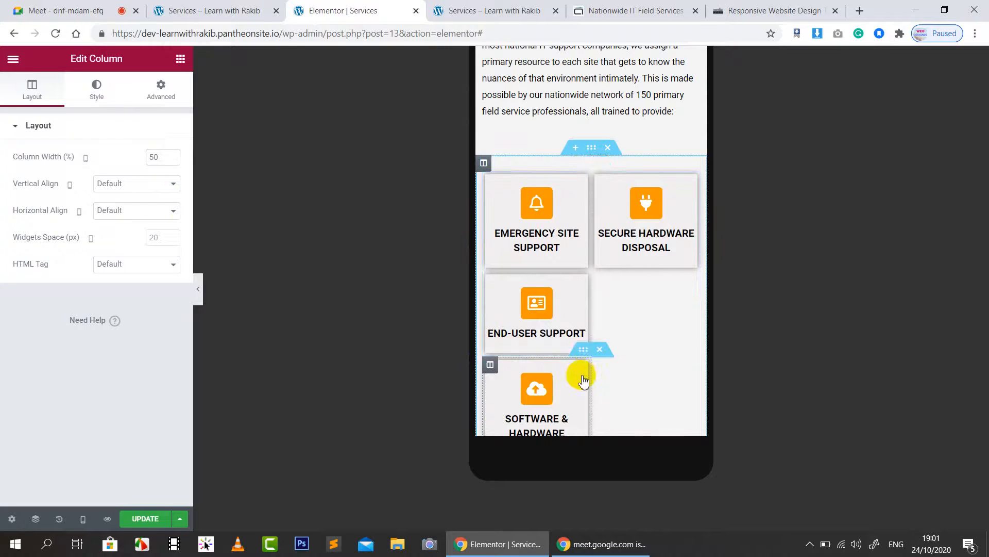
left_click(490, 279)
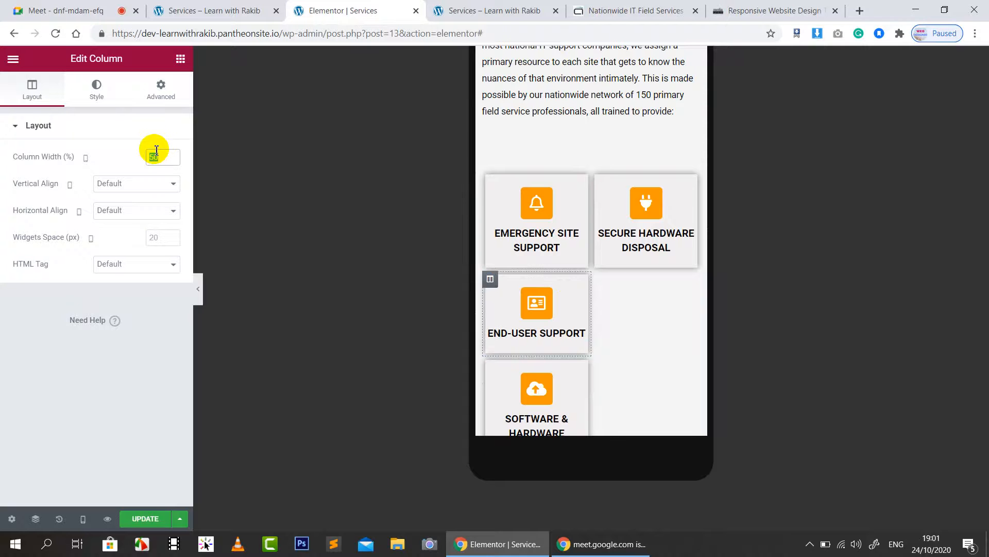
type("100")
scroll(513, 290, "down", 2)
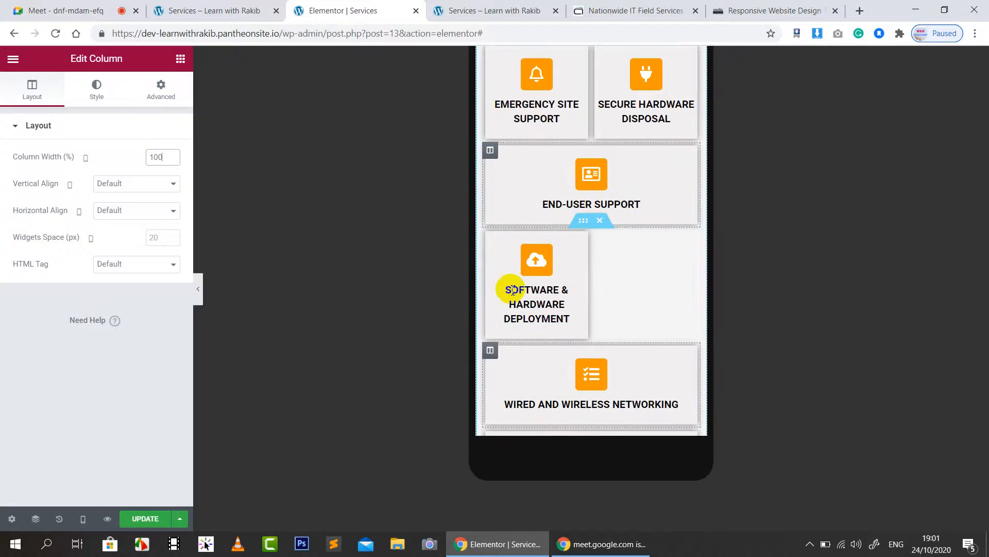
left_click(490, 350)
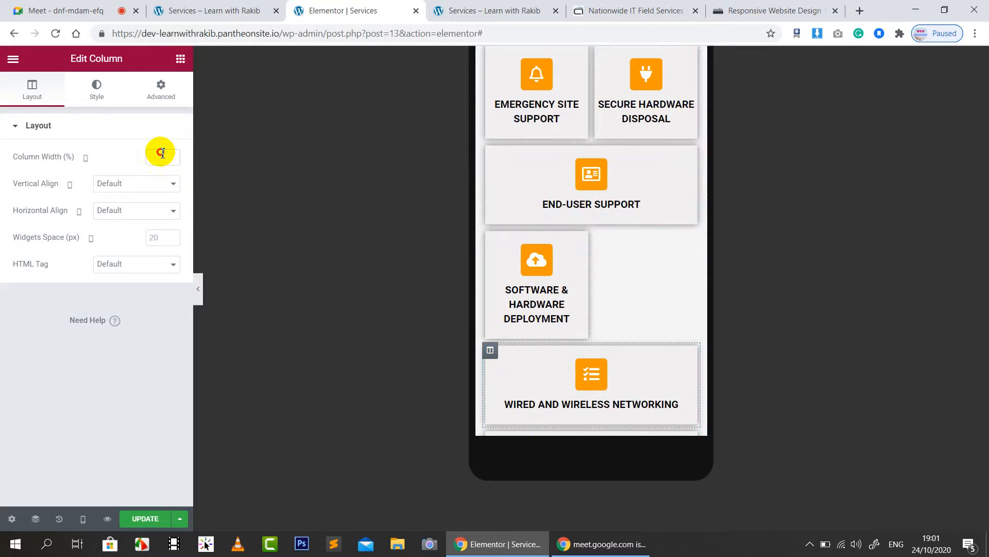
type("50")
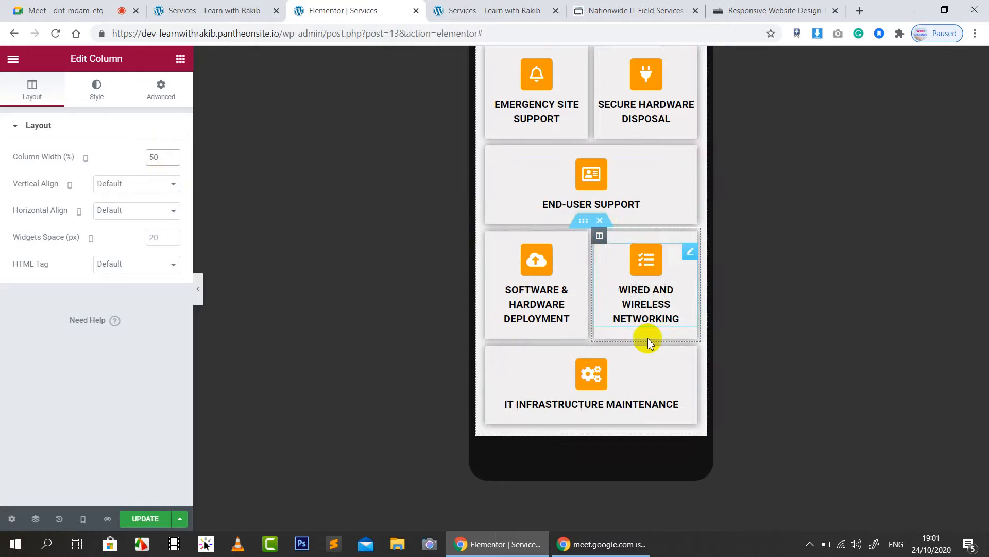
scroll(639, 356, "down", 2)
scroll(639, 309, "up", 3)
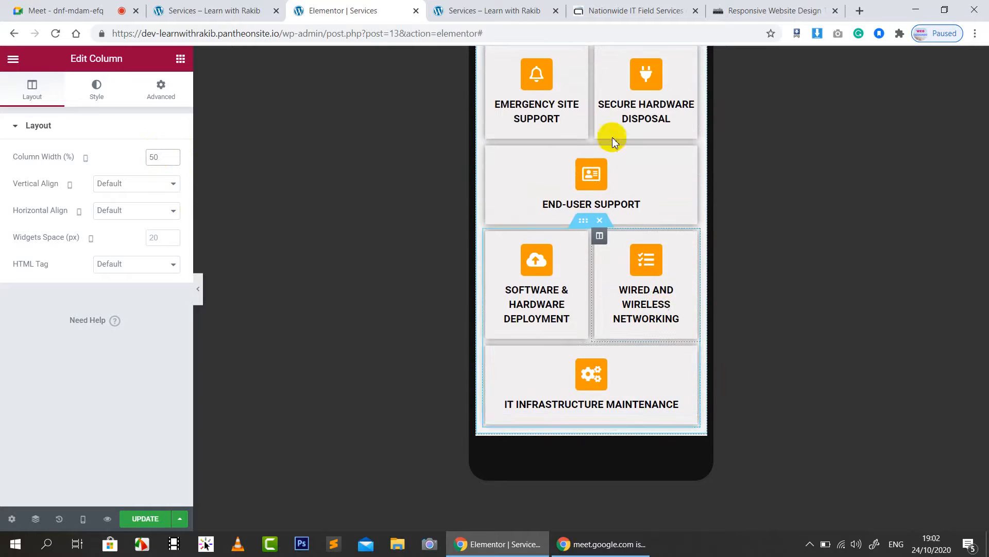
scroll(633, 206, "up", 1)
scroll(634, 215, "down", 7)
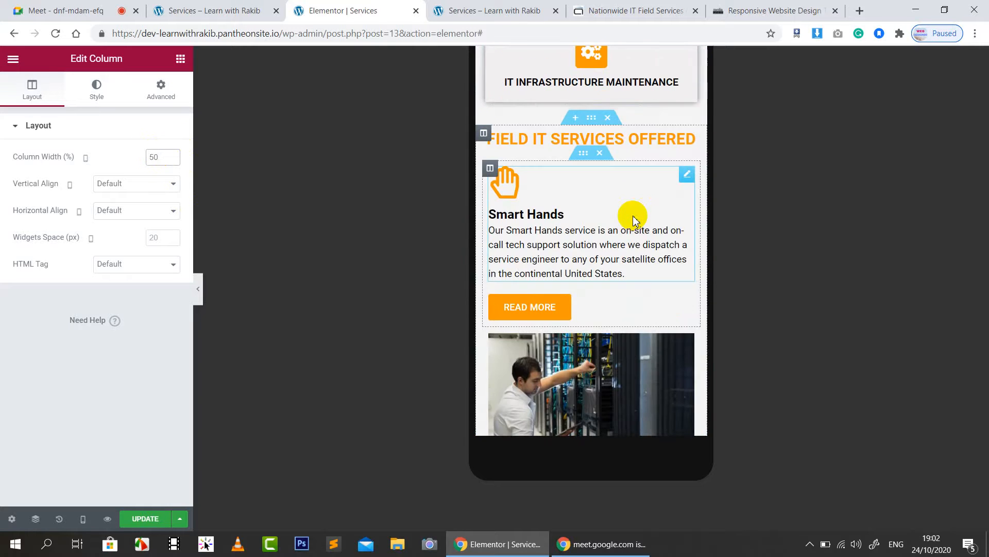
scroll(714, 307, "up", 1)
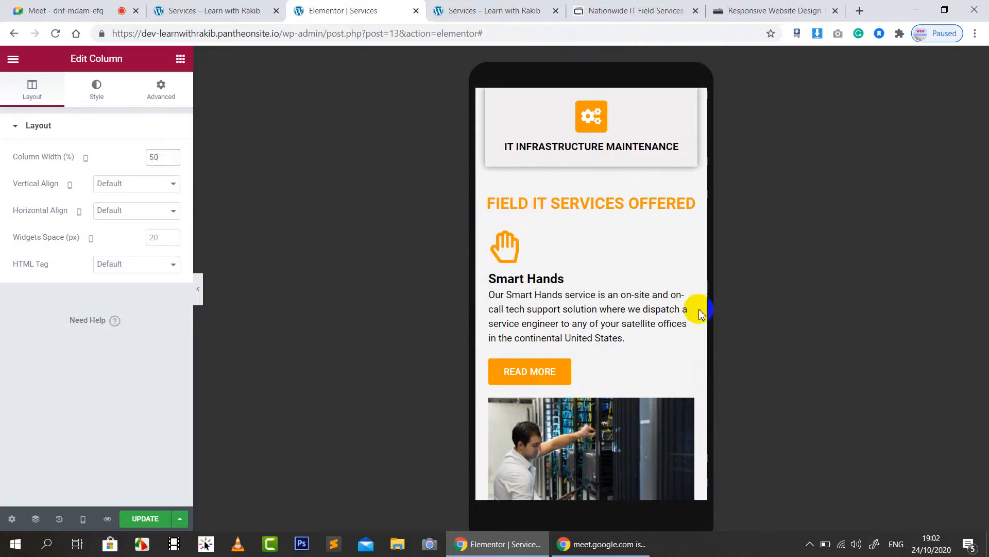
Step: Set the FIELD IT SERVICES OFFERED heading's typography size to 20, then select Smart Hands
left_click(592, 203)
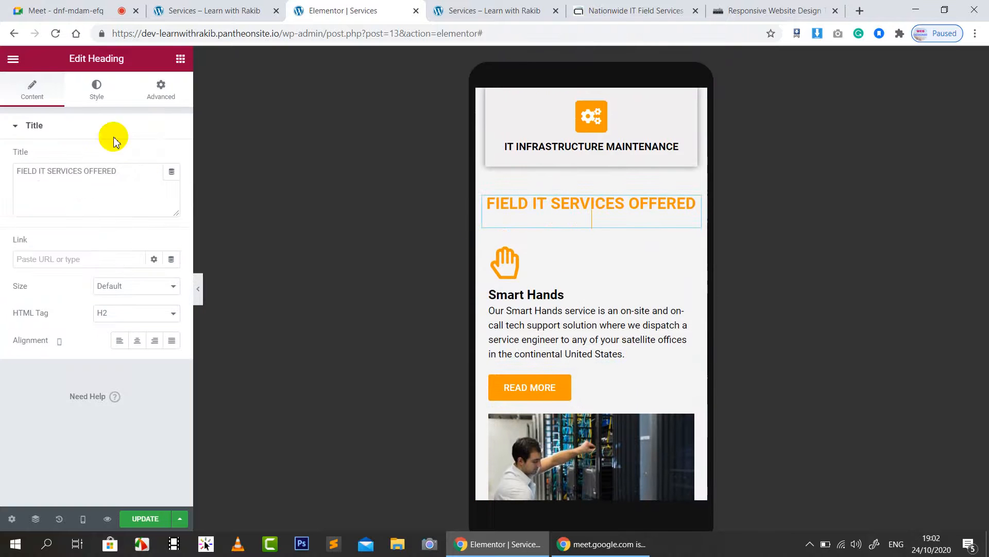
left_click(90, 96)
left_click(171, 185)
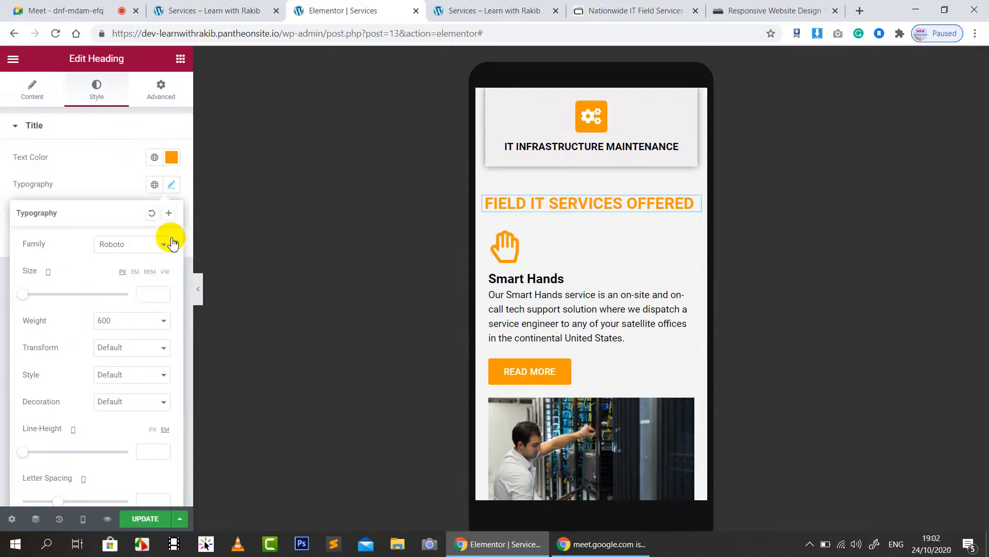
type("20")
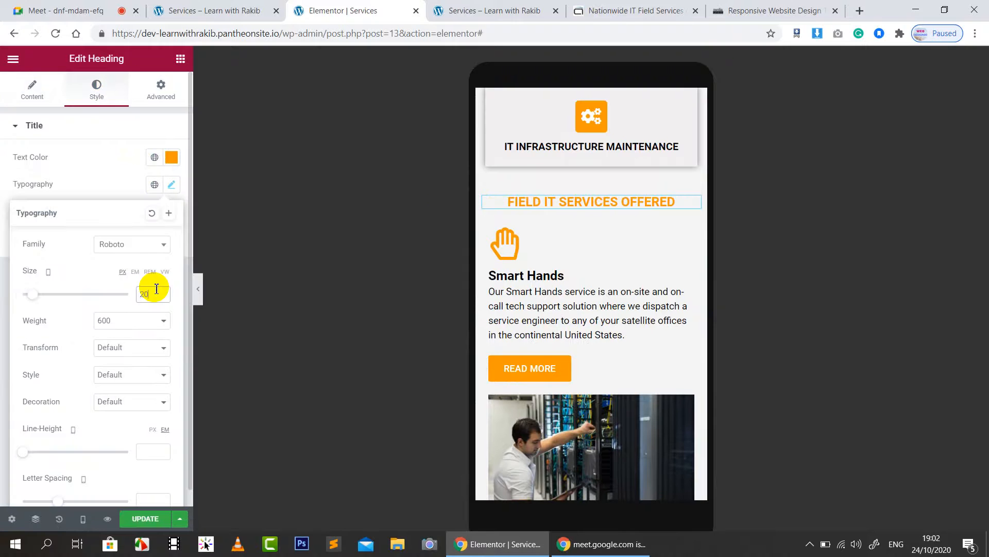
left_click(651, 249)
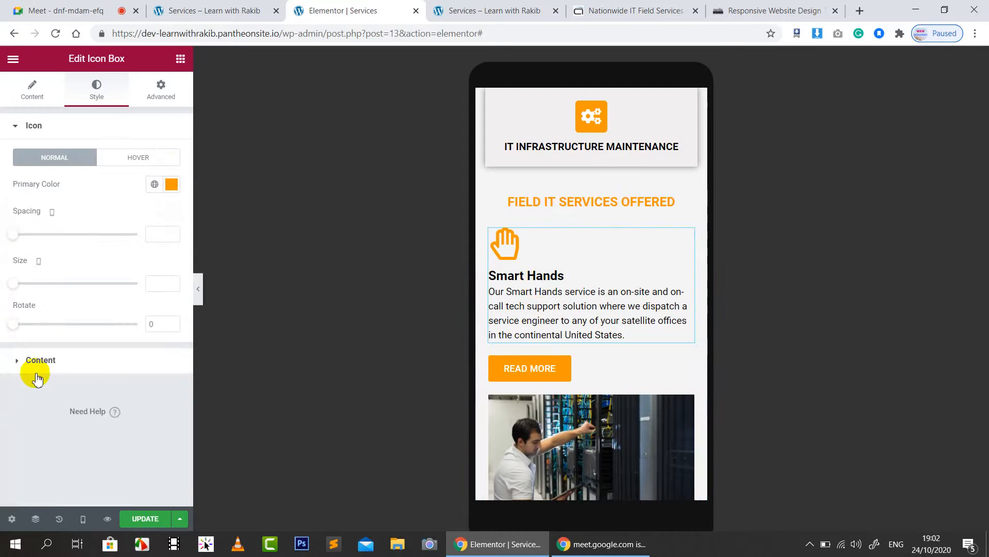
Step: Centre the Smart Hands icon box content and check it at tablet and mobile widths
left_click(41, 361)
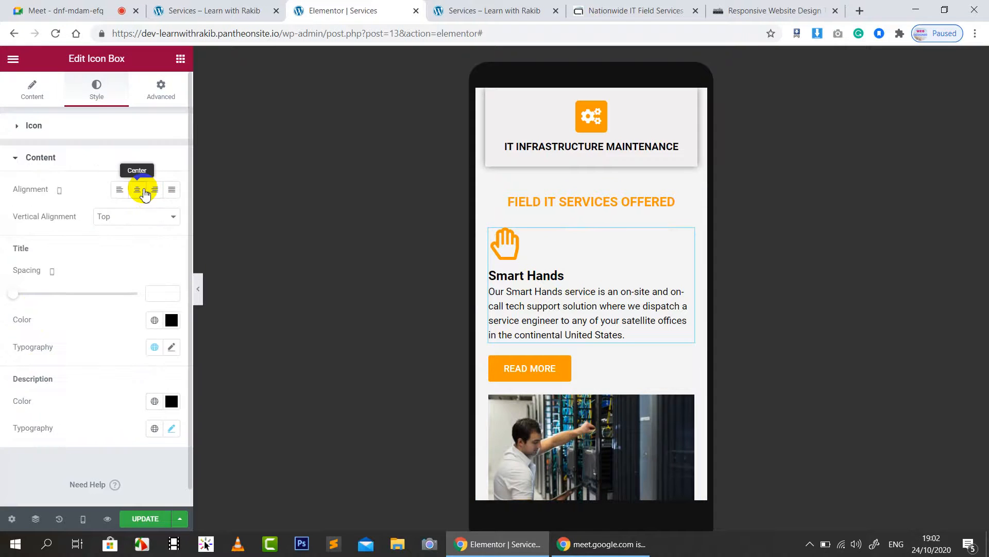
left_click(142, 190)
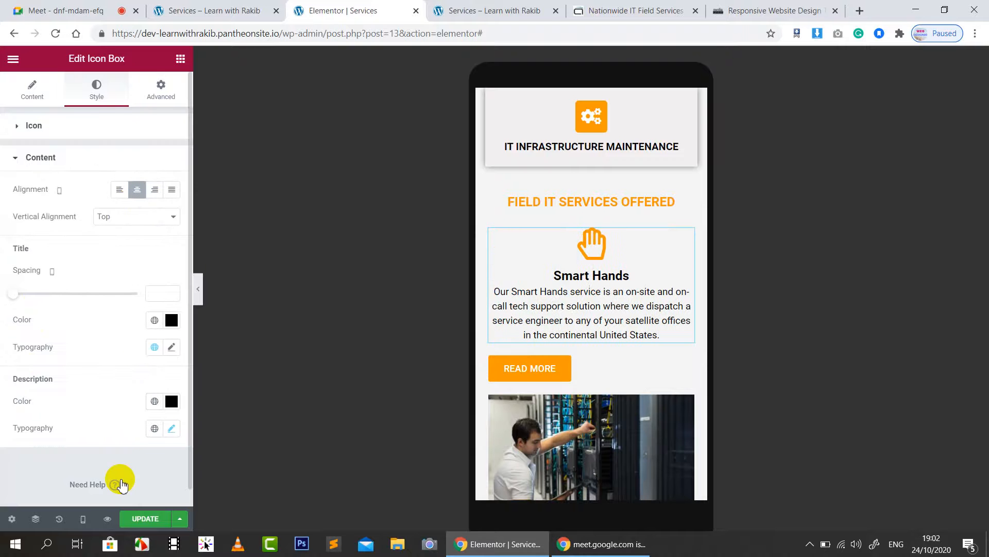
left_click(82, 518)
left_click(51, 460)
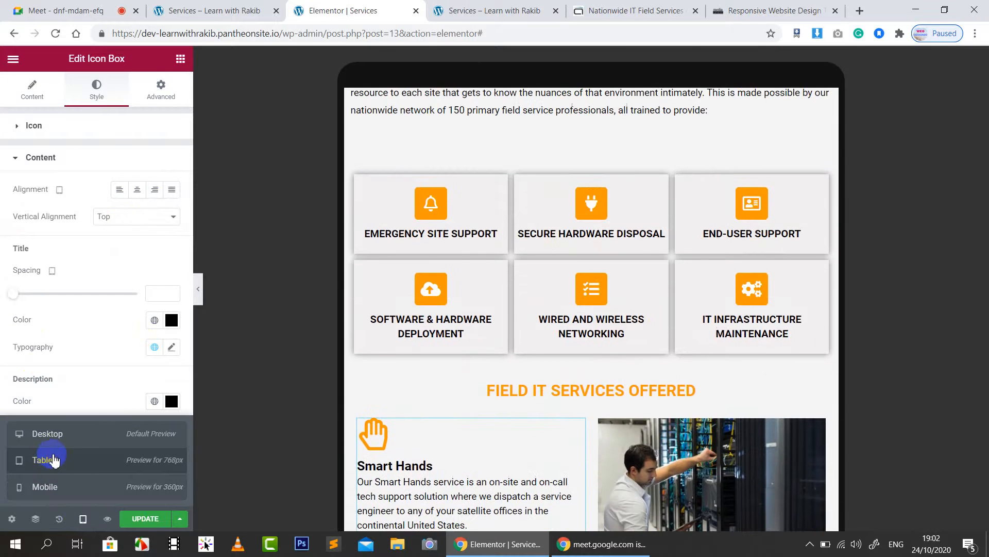
left_click(62, 495)
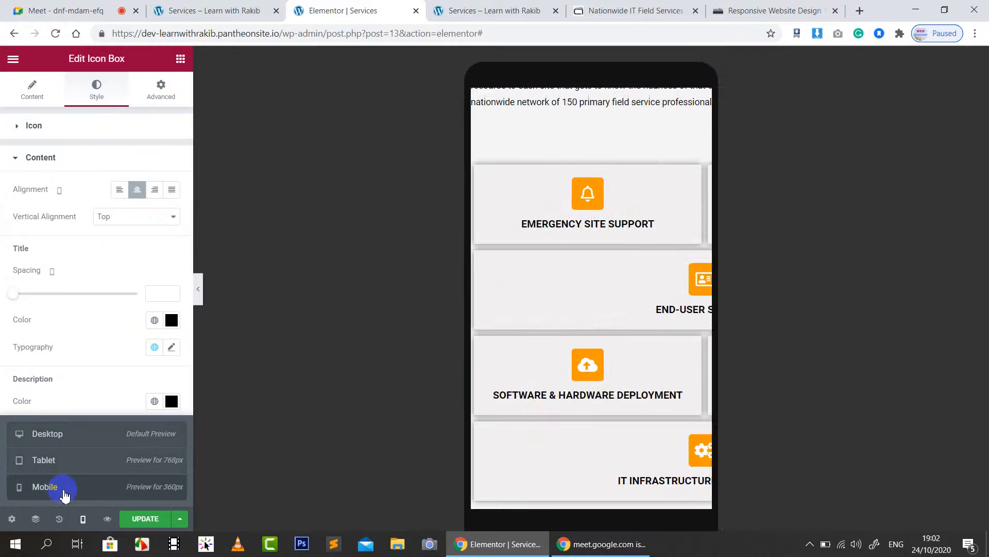
Step: Scroll down to the READ MORE button and select it
scroll(680, 346, "down", 5)
scroll(676, 353, "down", 1)
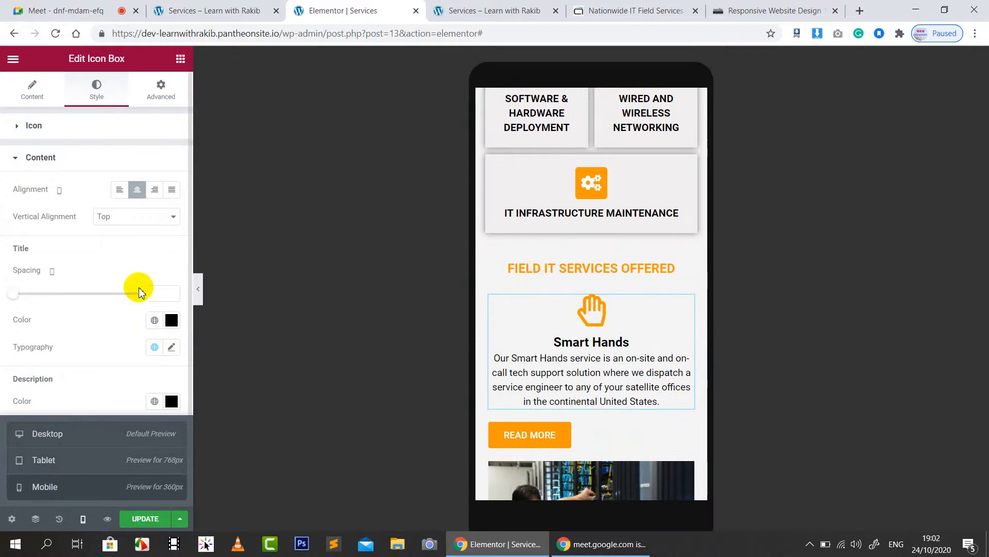
scroll(656, 376, "down", 3)
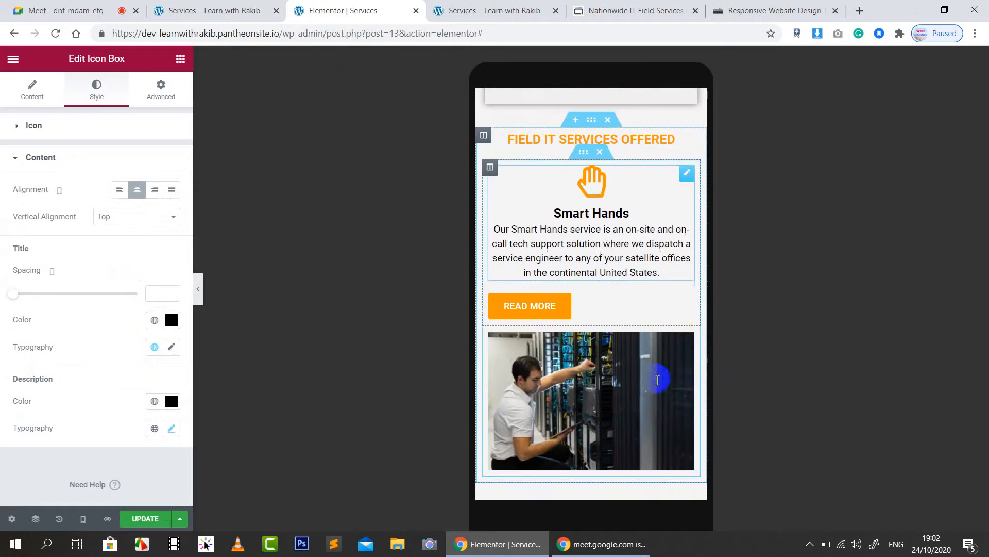
left_click(577, 306)
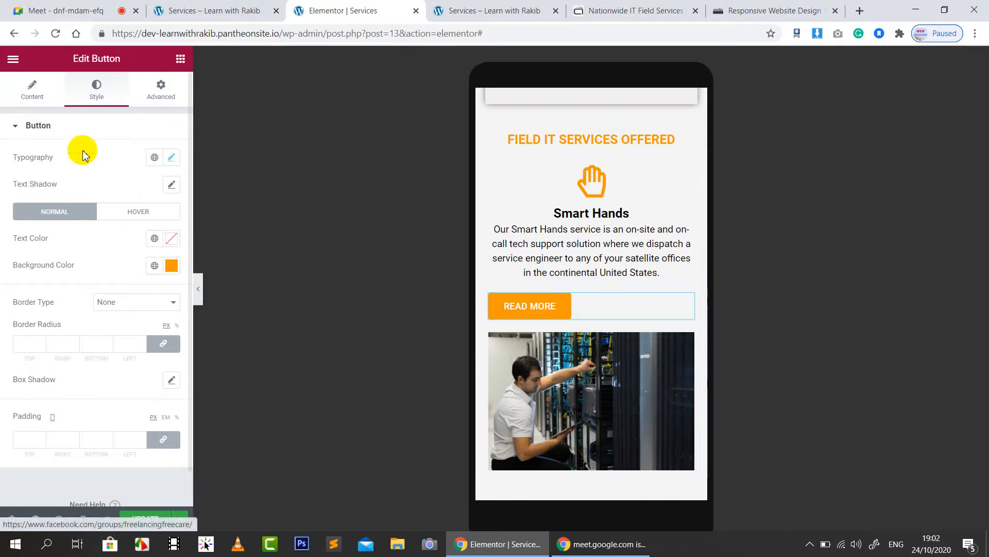
Step: Set the READ MORE button's alignment to Center
left_click(30, 90)
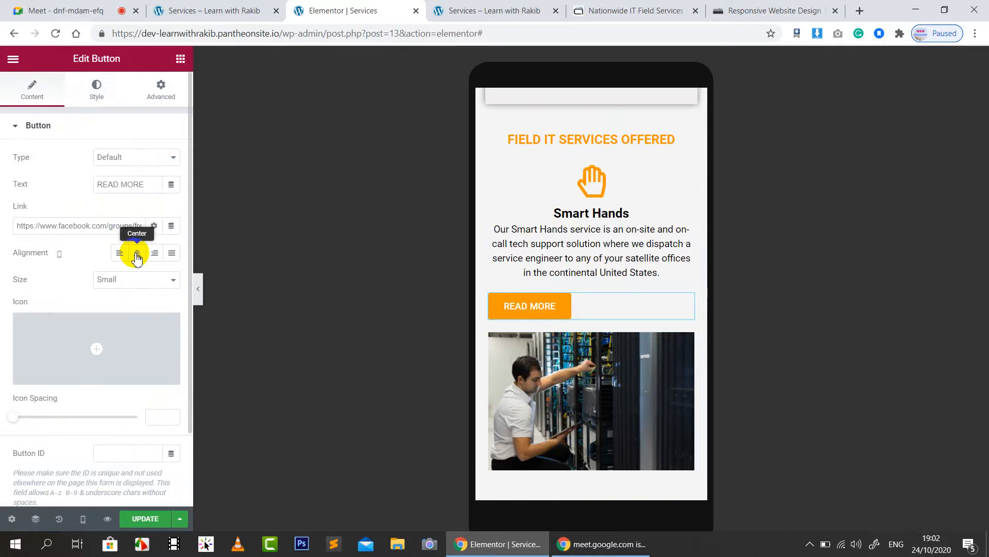
left_click(136, 253)
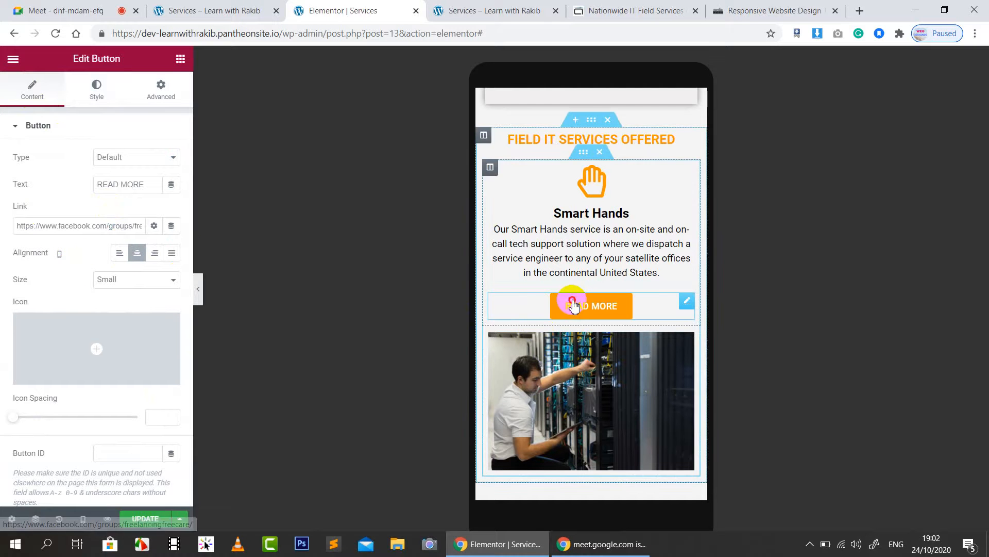
scroll(51, 401, "down", 2)
scroll(62, 391, "up", 2)
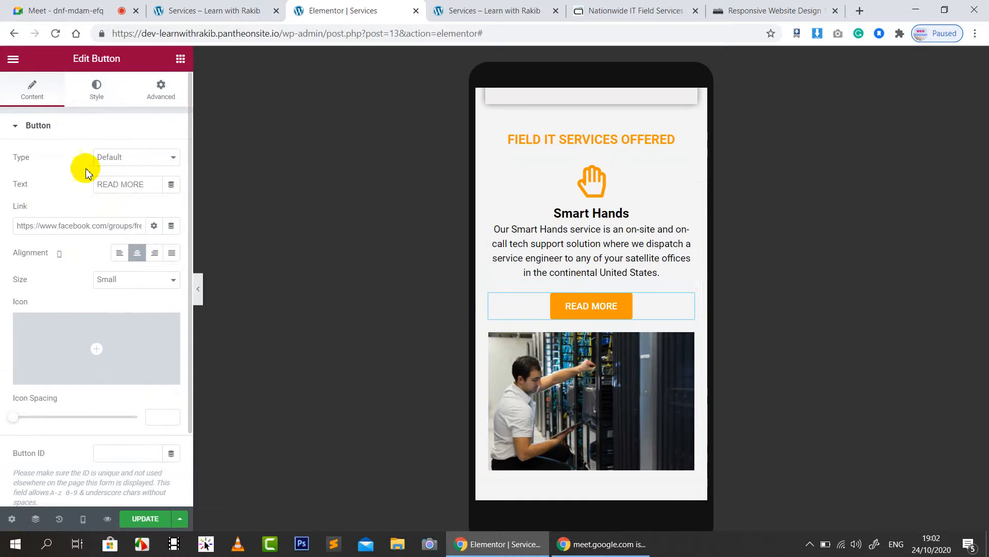
Step: Set the button's typography size to 14
left_click(109, 91)
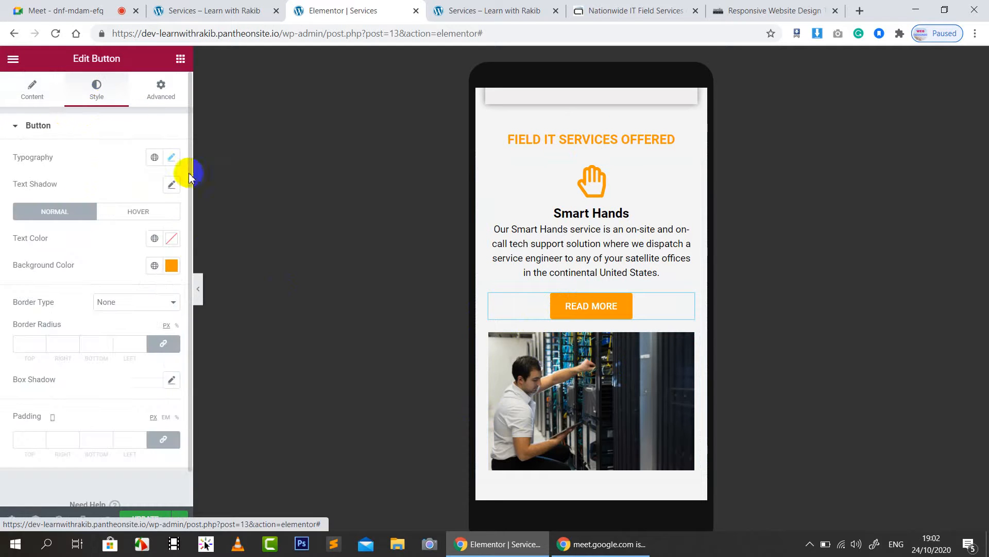
left_click(171, 157)
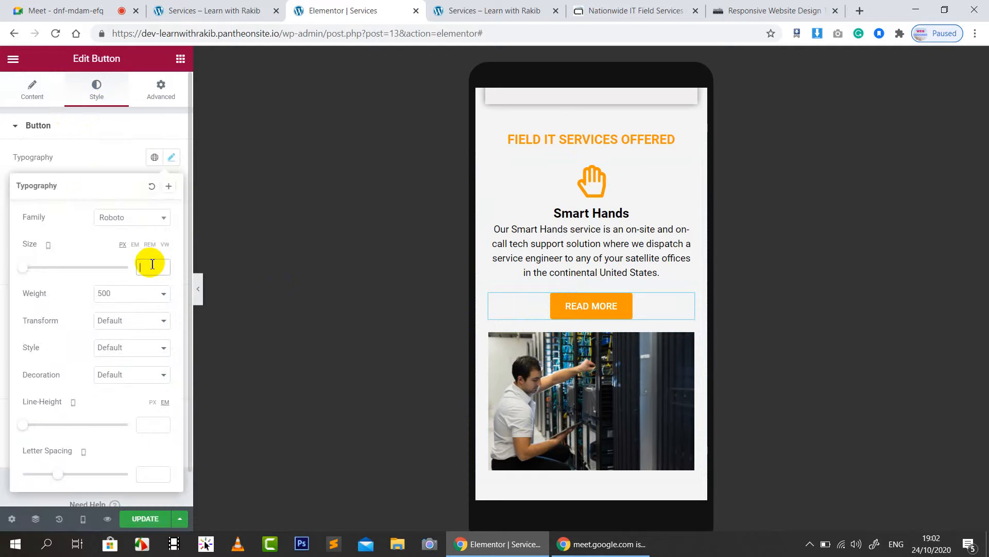
type("15")
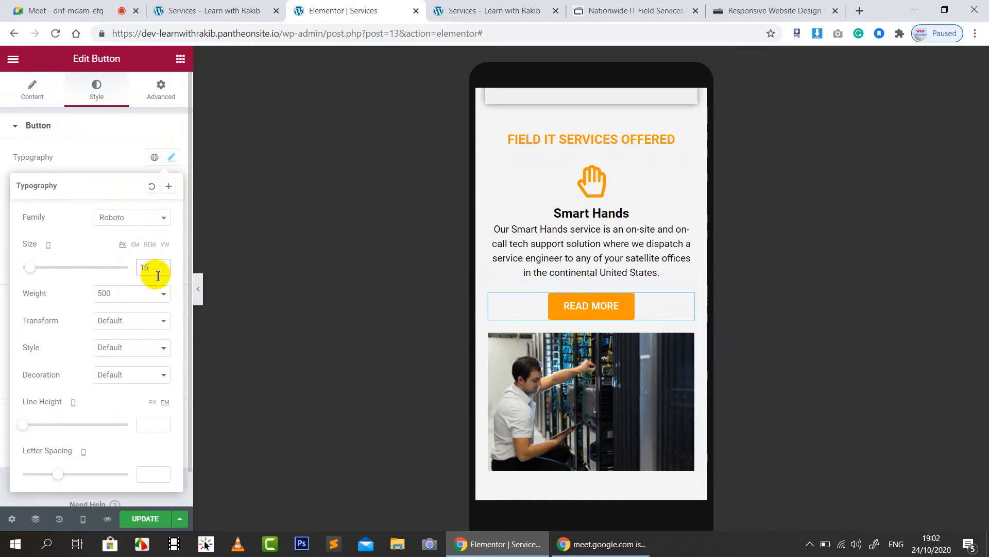
key("Down")
left_click(89, 235)
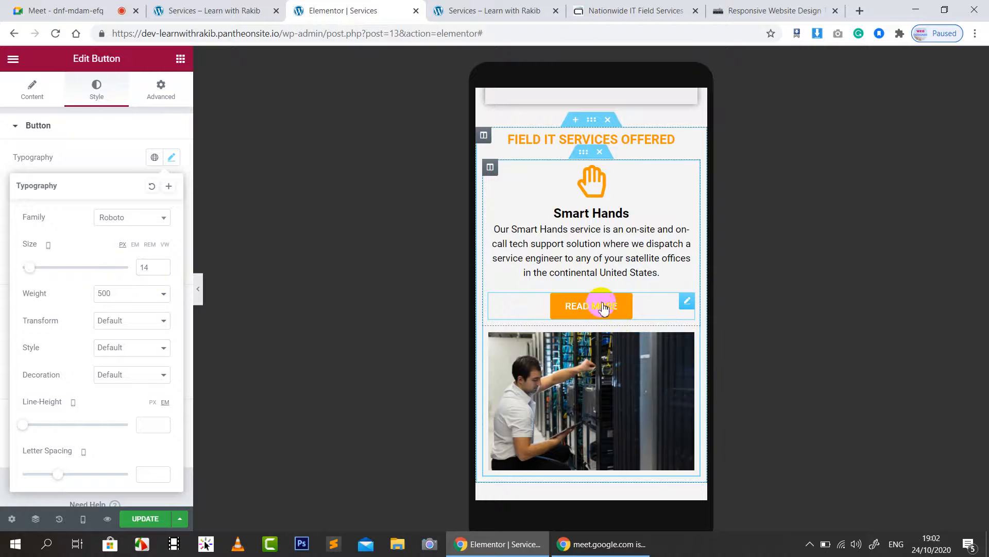
left_click(82, 161)
Step: Give the button unlinked padding of 5/10/5/10 and save the page
scroll(33, 418, "down", 1)
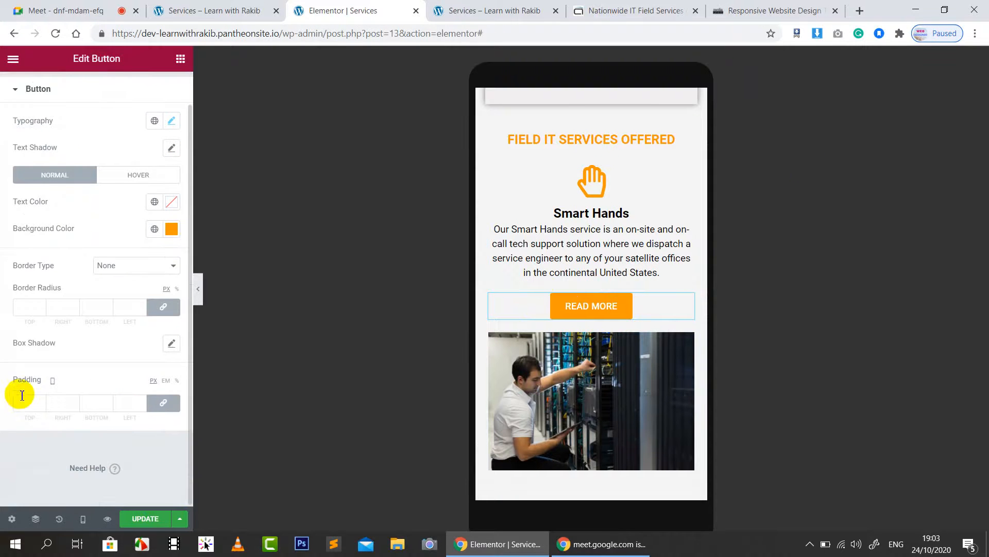
left_click(163, 403)
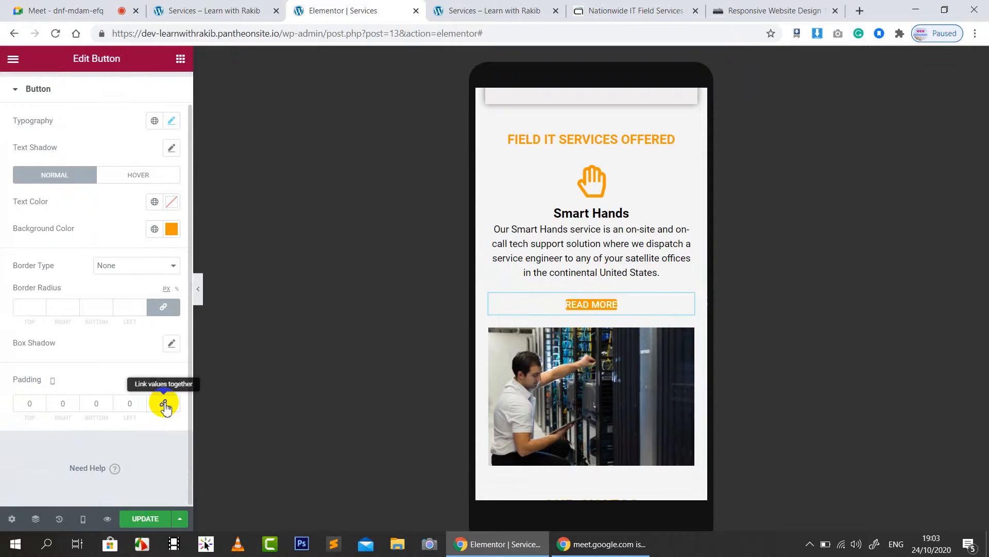
left_click(90, 410)
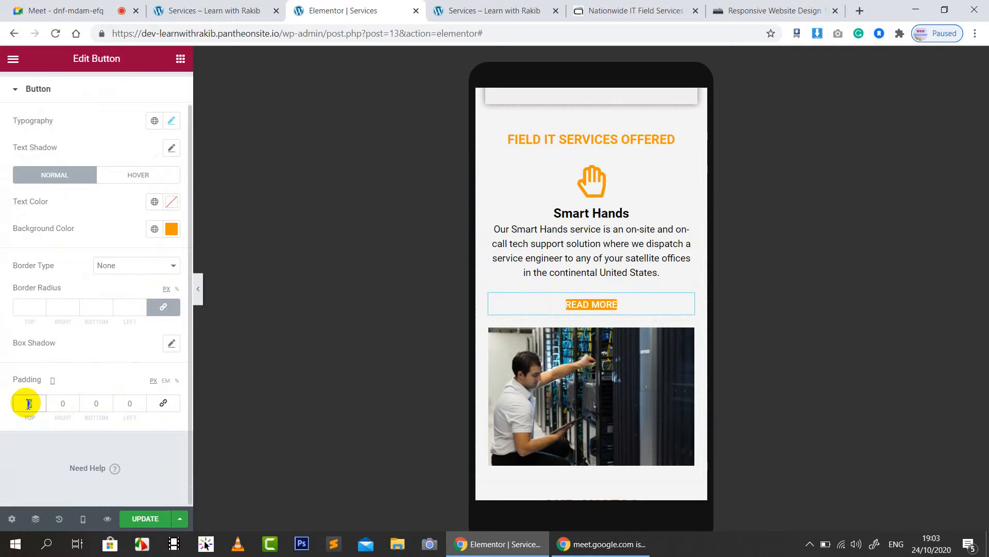
key("BackSpace")
type("5")
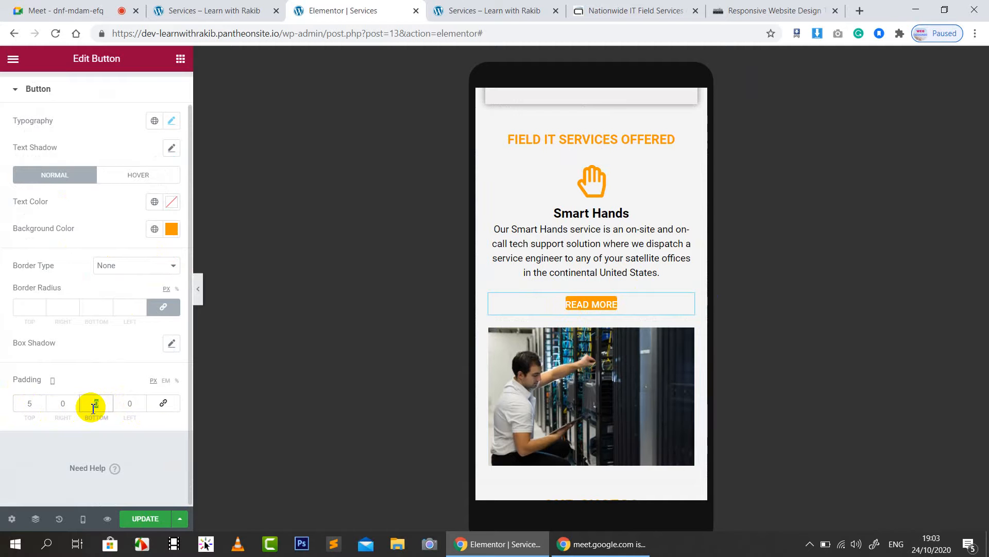
type("5")
double_click(63, 404)
type("10")
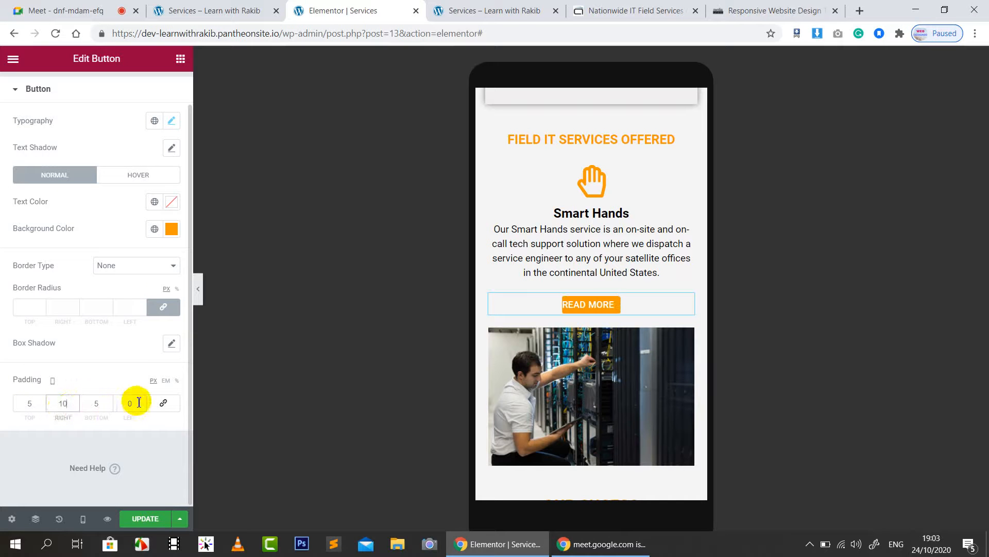
type("10")
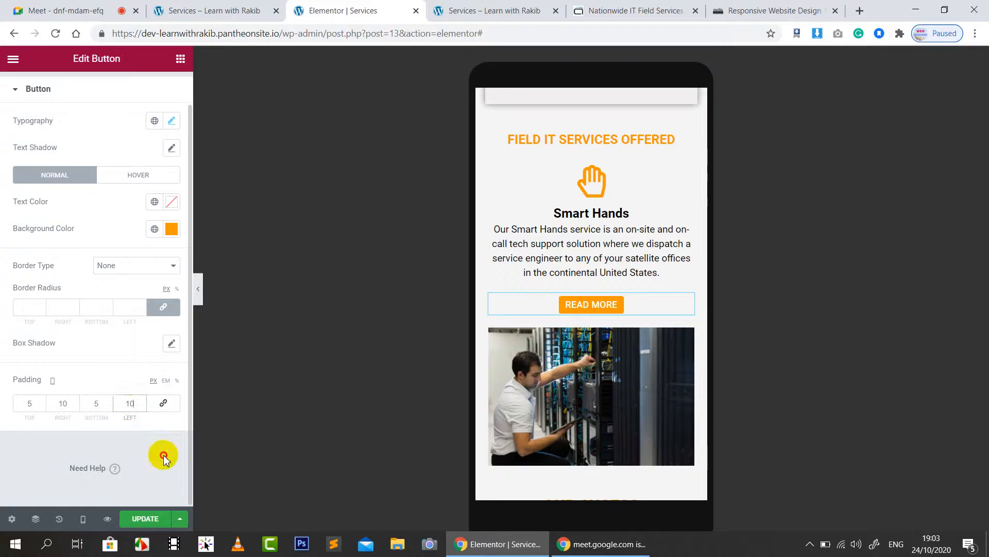
left_click(145, 517)
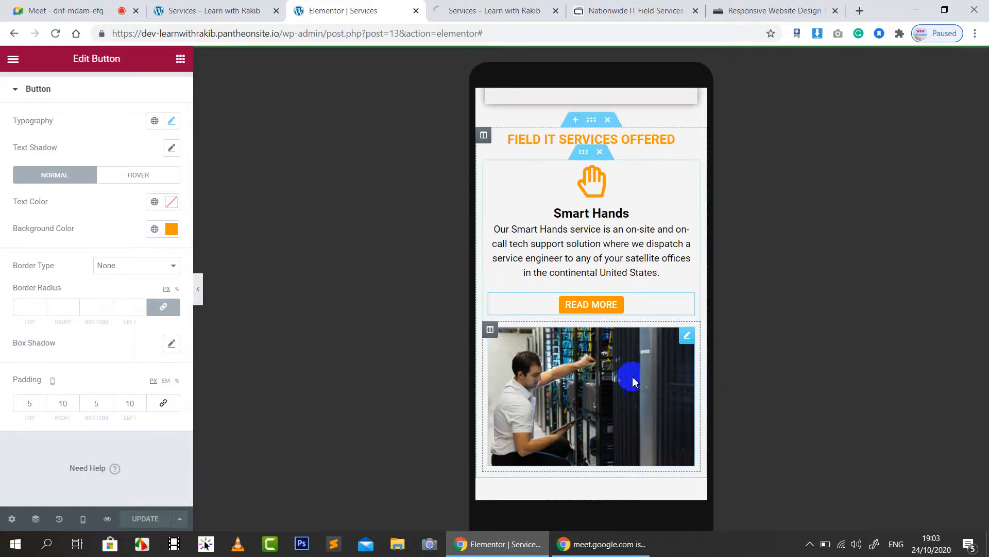
scroll(633, 379, "down", 3)
scroll(653, 256, "down", 5)
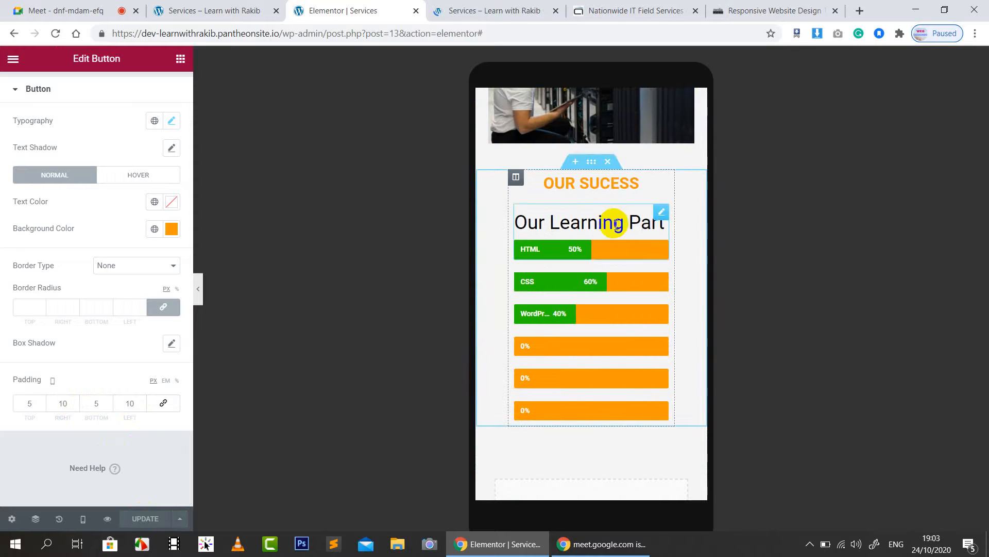
Step: Give the OUR SUCESS section 20 px left and right padding
left_click(592, 162)
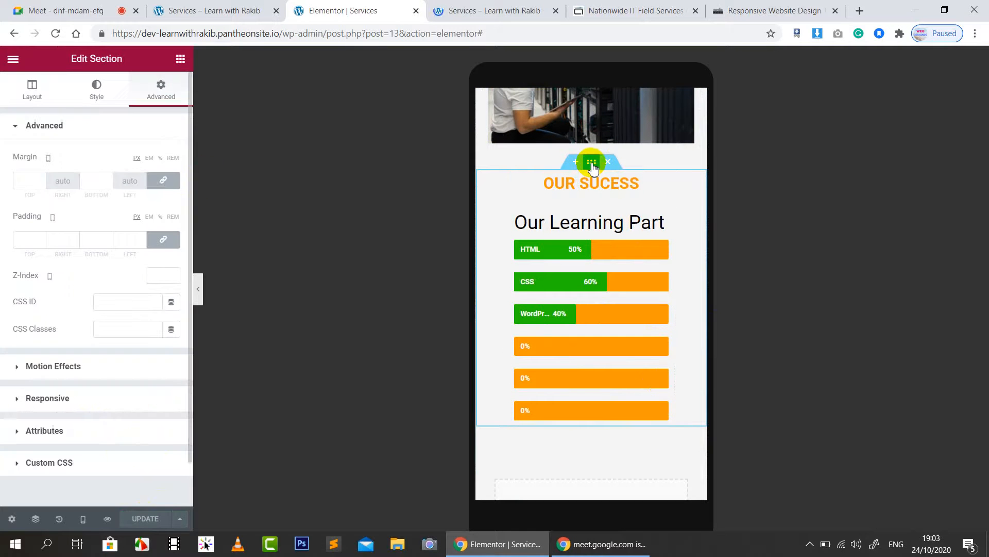
left_click(157, 240)
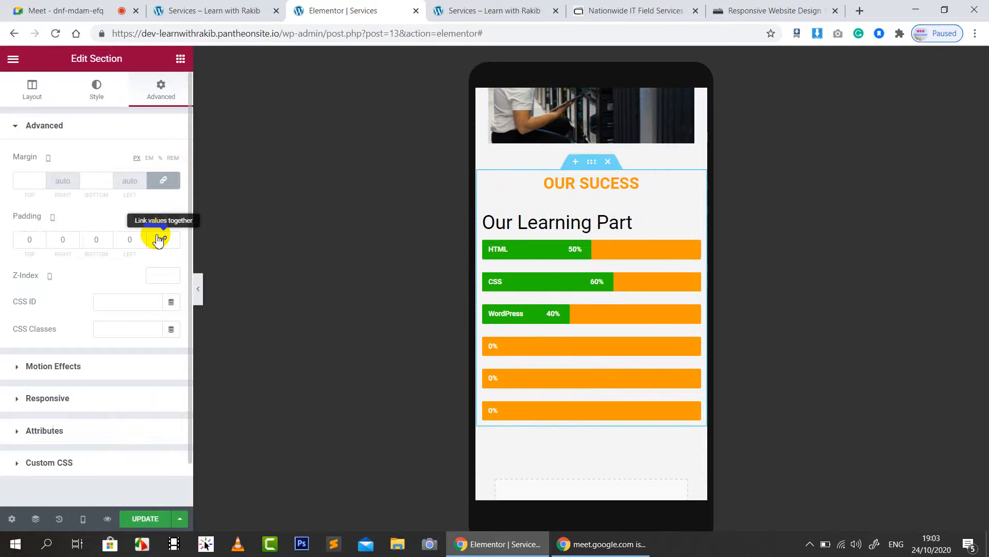
left_click(130, 240)
type("20")
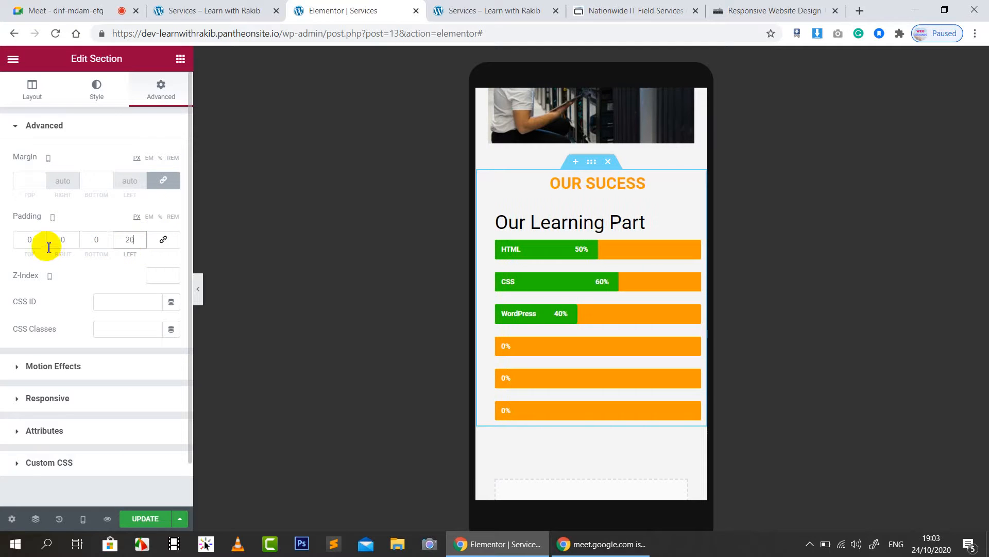
type("20")
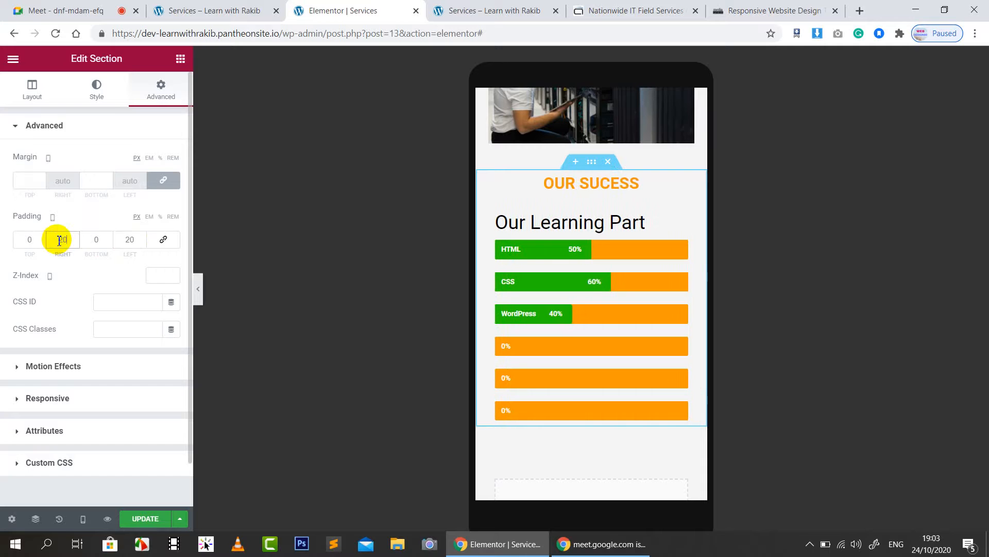
Step: Set the Our Learning Part progress bar title's typography size to 20
left_click(638, 226)
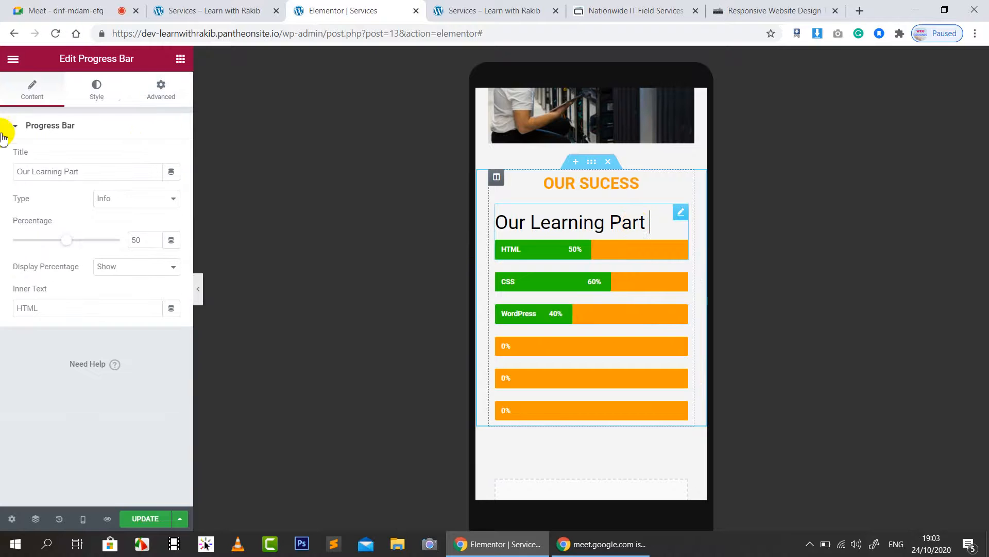
left_click(96, 100)
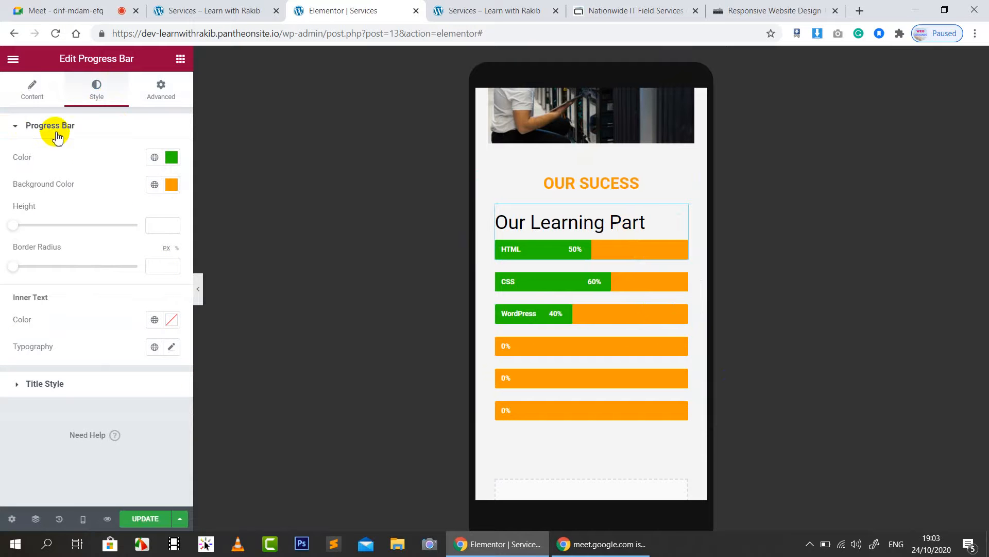
left_click(48, 384)
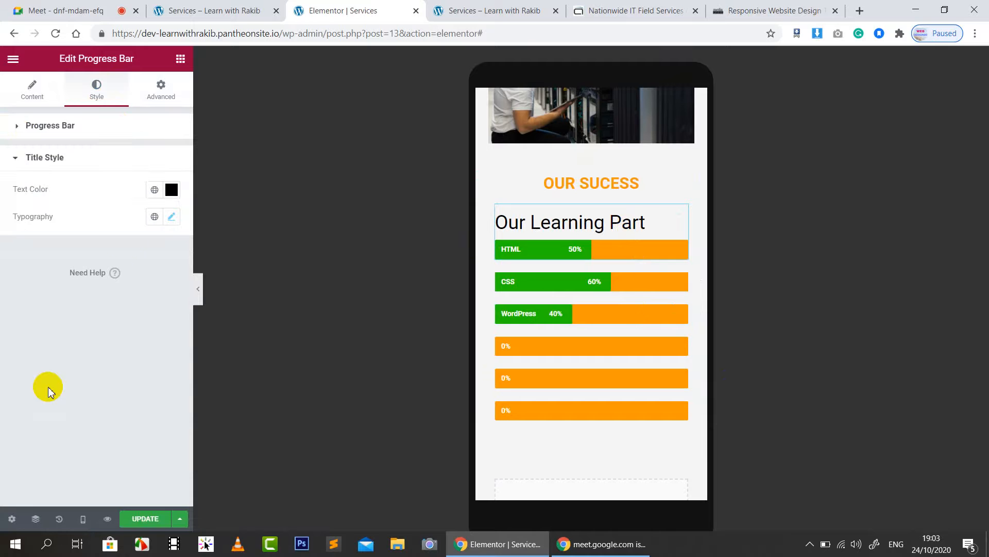
left_click(171, 217)
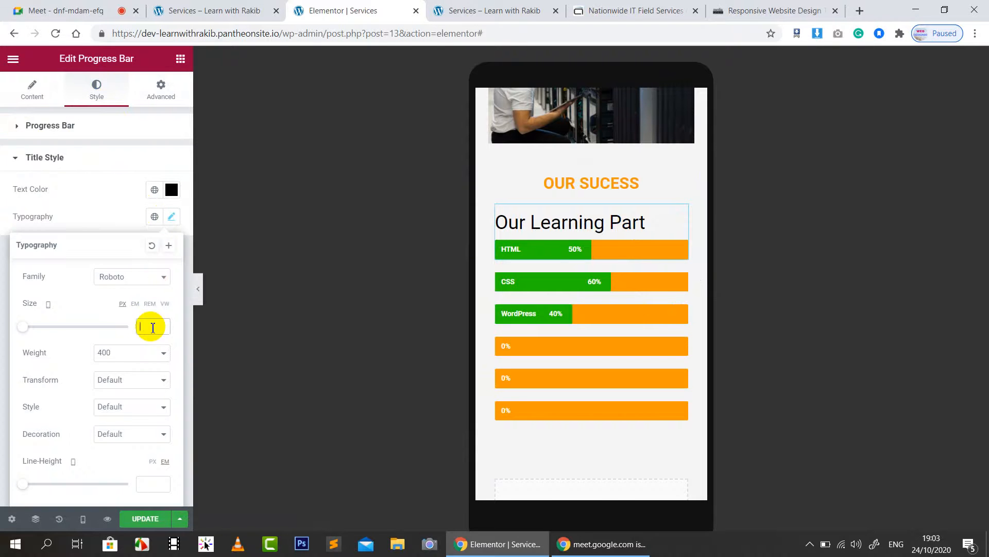
type("20")
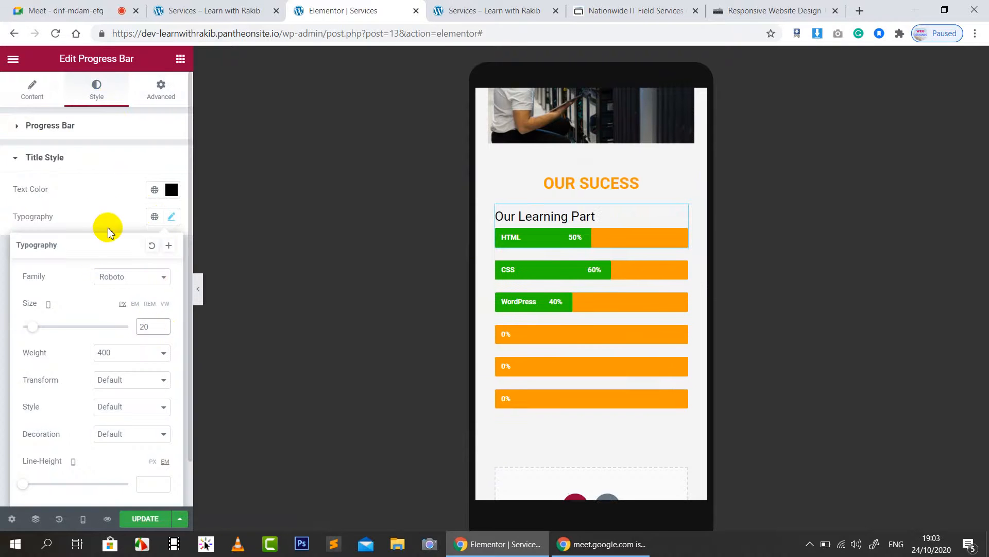
left_click(478, 172)
Step: Set the OUR SUCESS heading's typography size to 22 and save the page
left_click(564, 186)
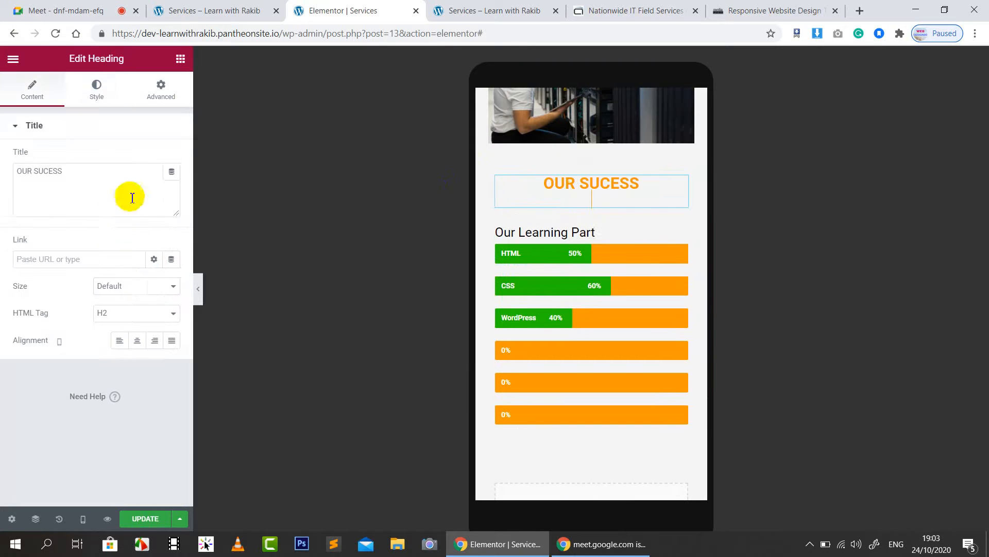
left_click(97, 90)
left_click(171, 184)
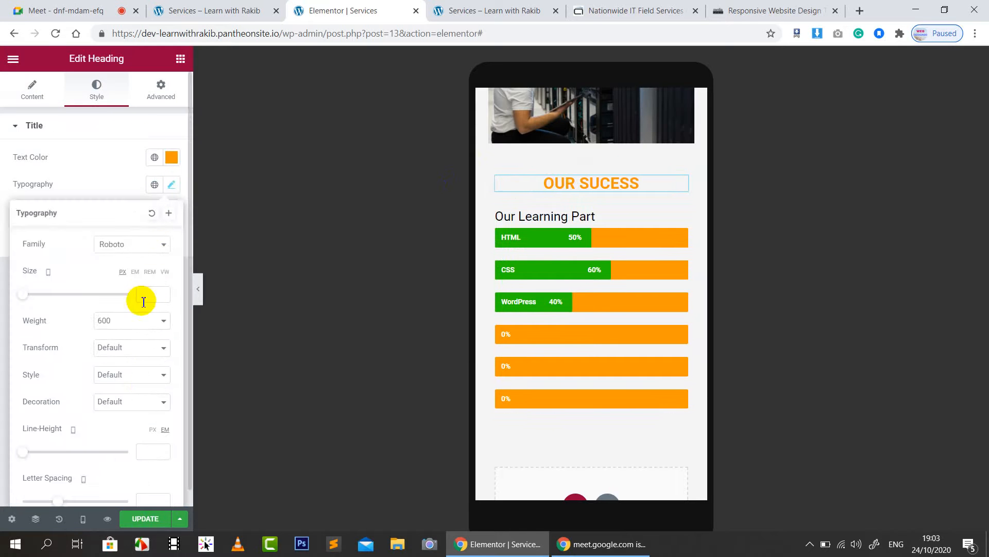
type("22")
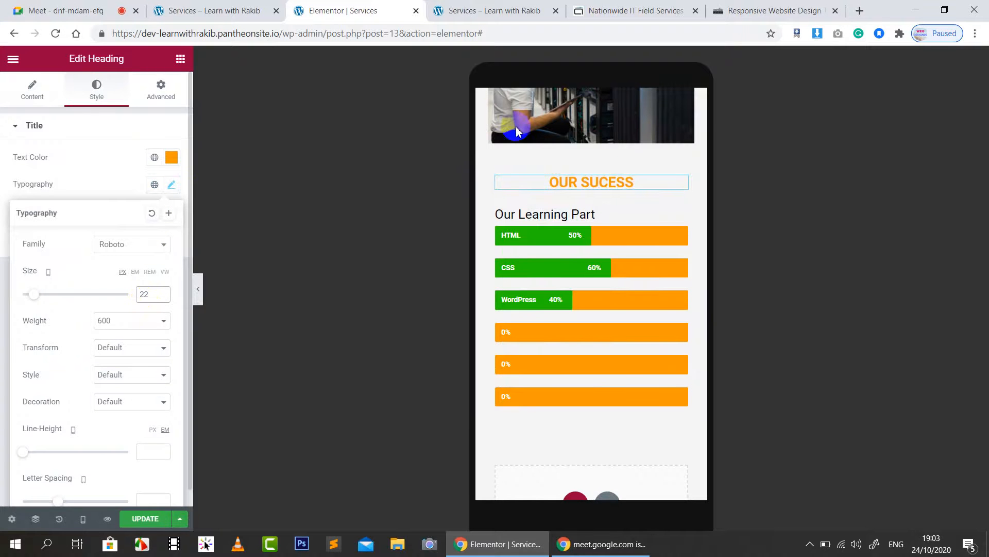
left_click(73, 159)
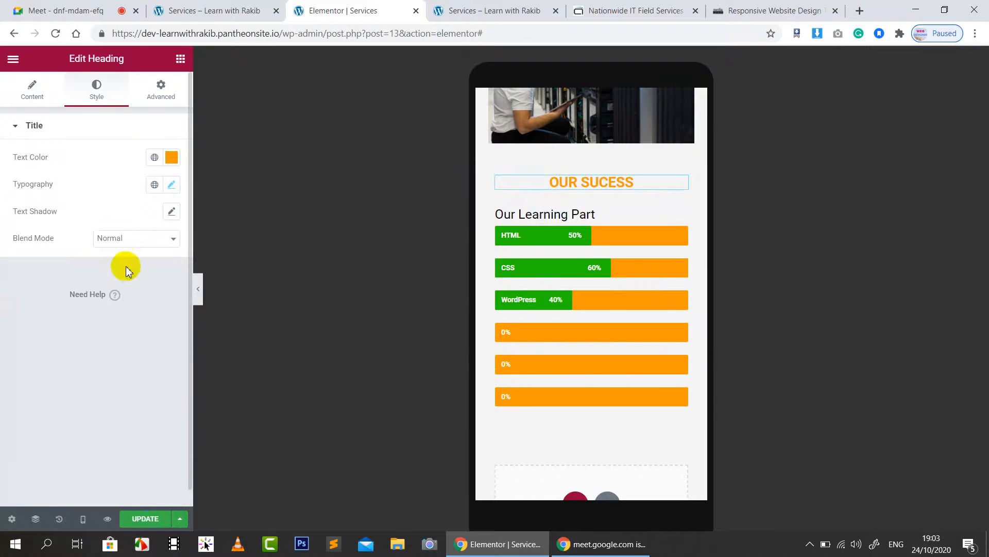
left_click(146, 519)
scroll(611, 295, "down", 4)
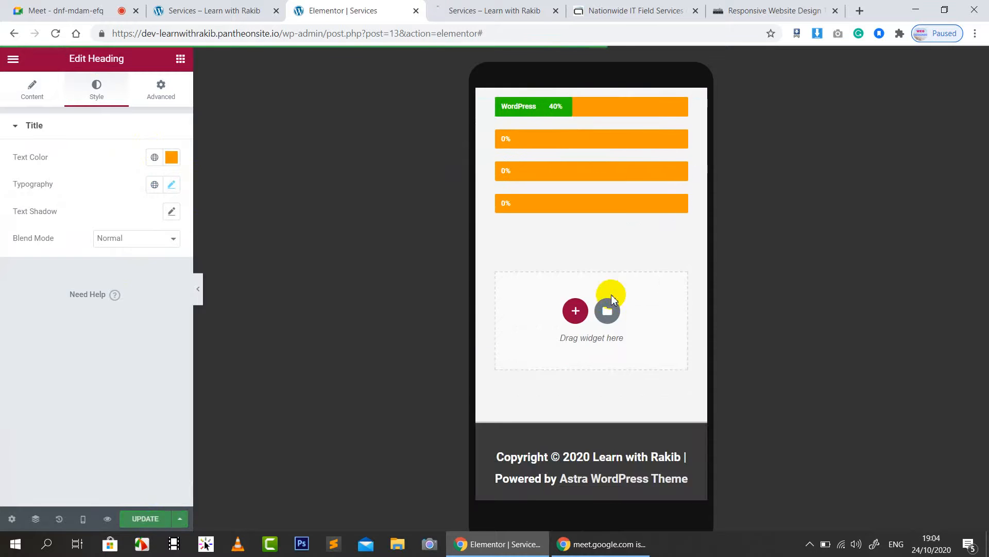
scroll(611, 295, "up", 6)
Step: Review the live services page in mobile emulation and advance the customer logo carousel twice
left_click(493, 10)
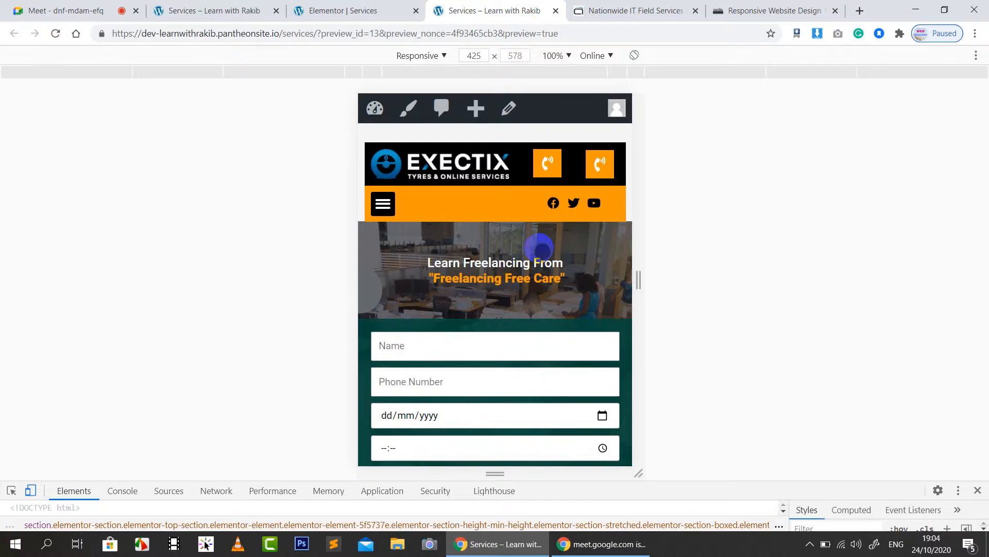
scroll(539, 247, "down", 8)
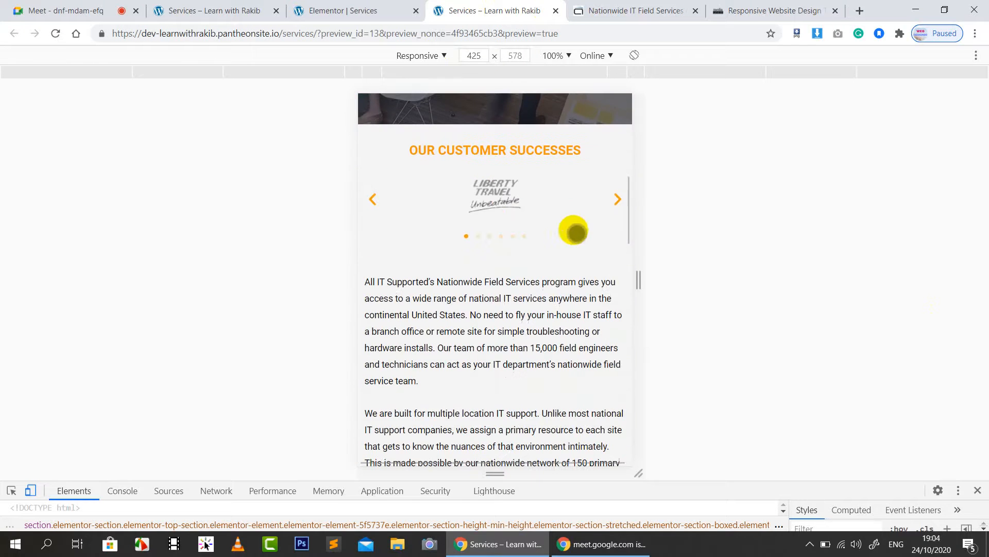
left_click(616, 199)
left_click(616, 199)
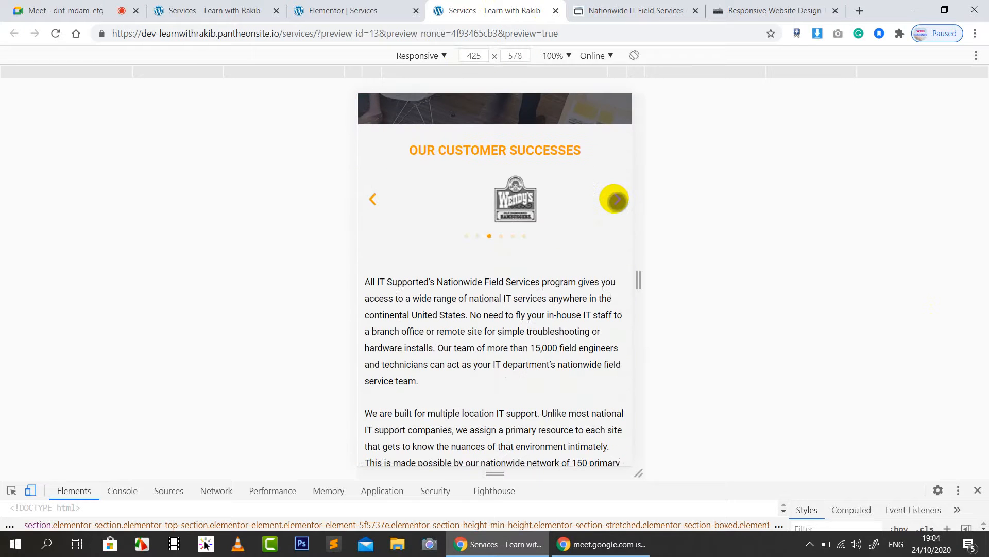
Step: Scroll down the mobile view to the OUR SUCESS bars, then close DevTools for full width
scroll(583, 236, "down", 9)
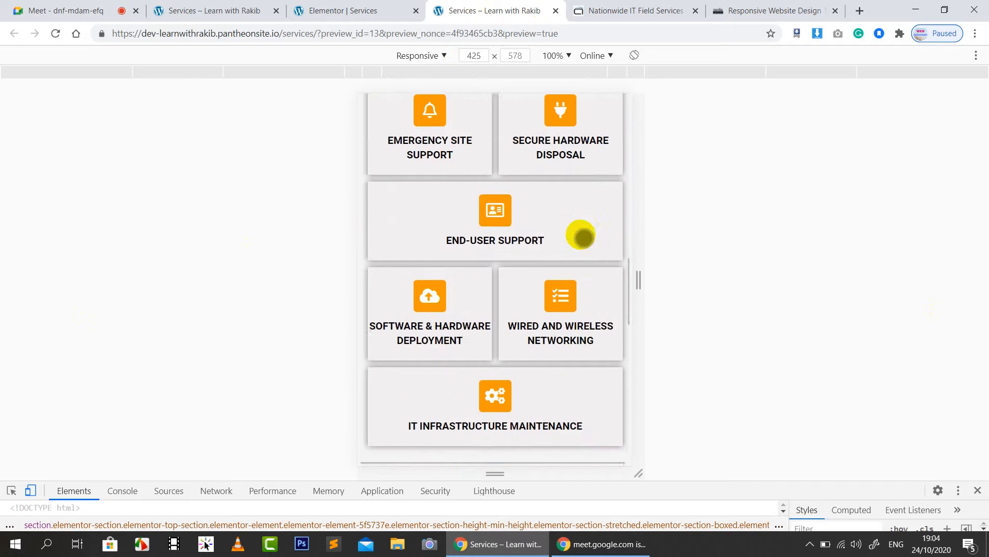
scroll(582, 236, "down", 3)
scroll(581, 235, "down", 3)
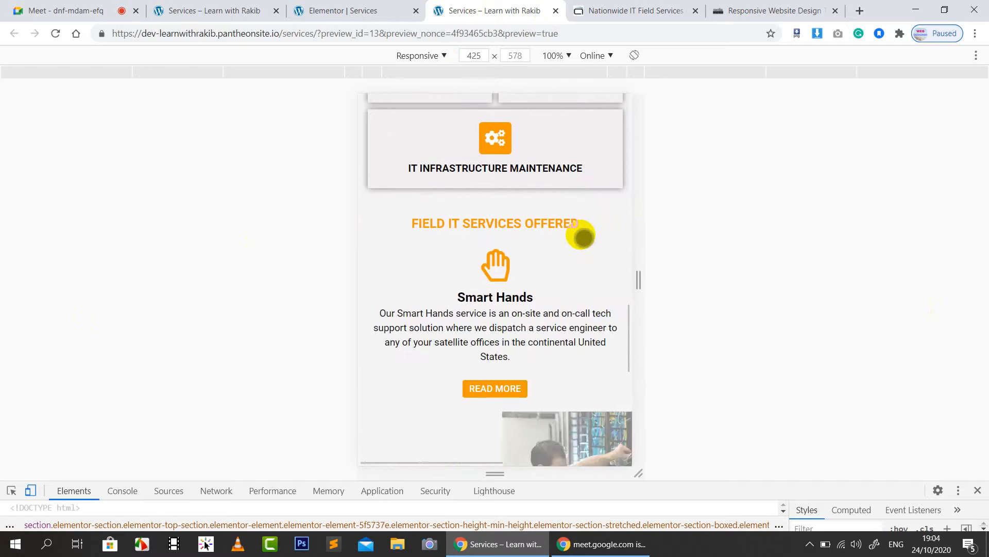
scroll(582, 236, "down", 3)
scroll(581, 235, "up", 2)
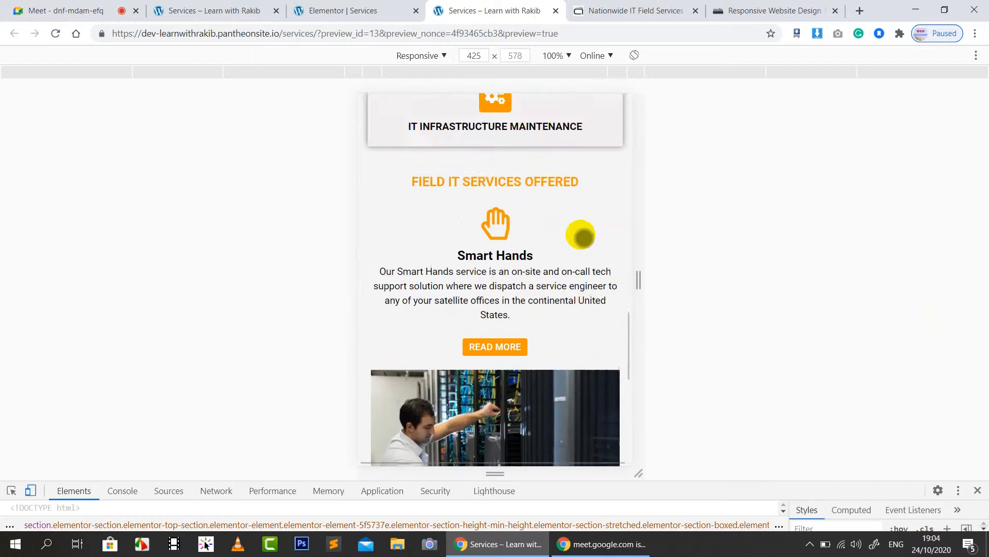
scroll(582, 236, "down", 7)
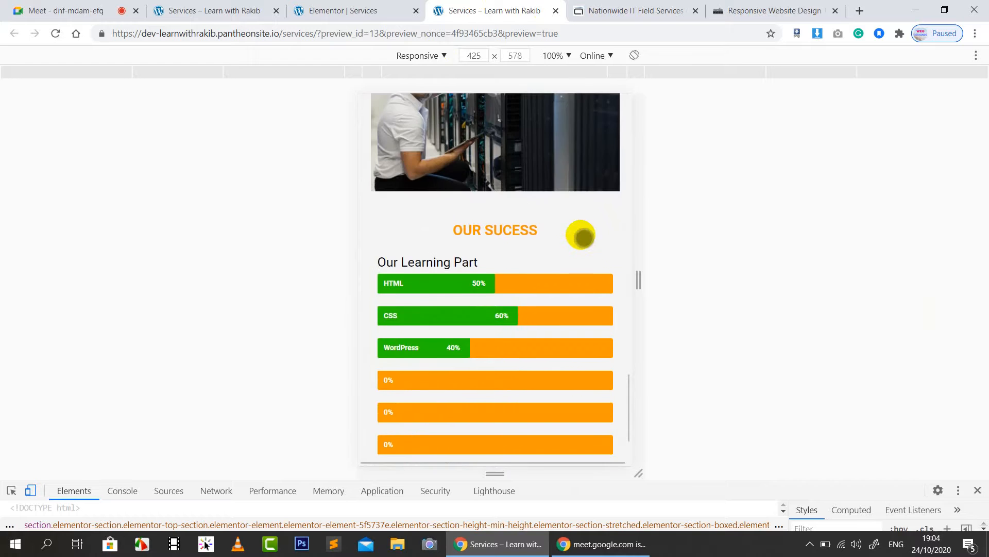
scroll(582, 236, "down", 2)
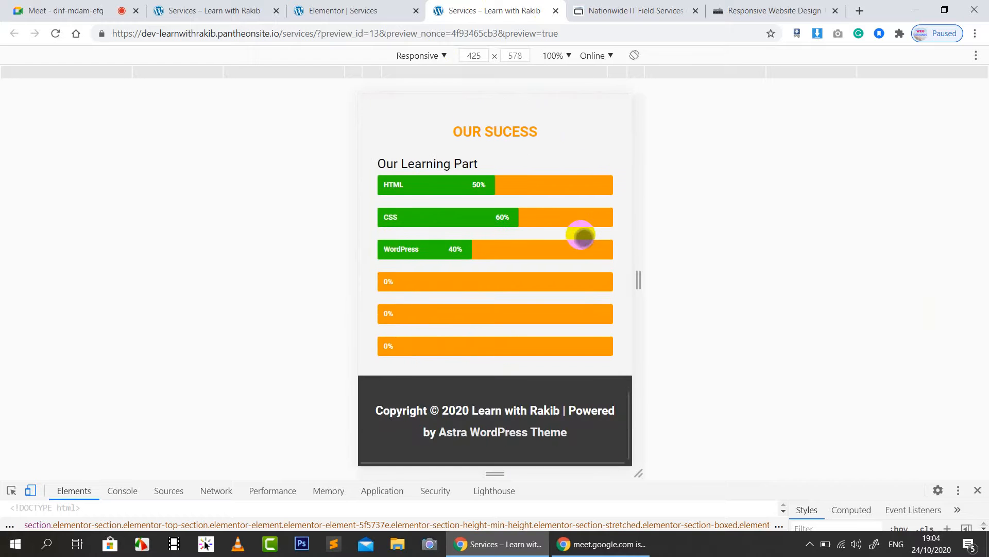
left_click(978, 491)
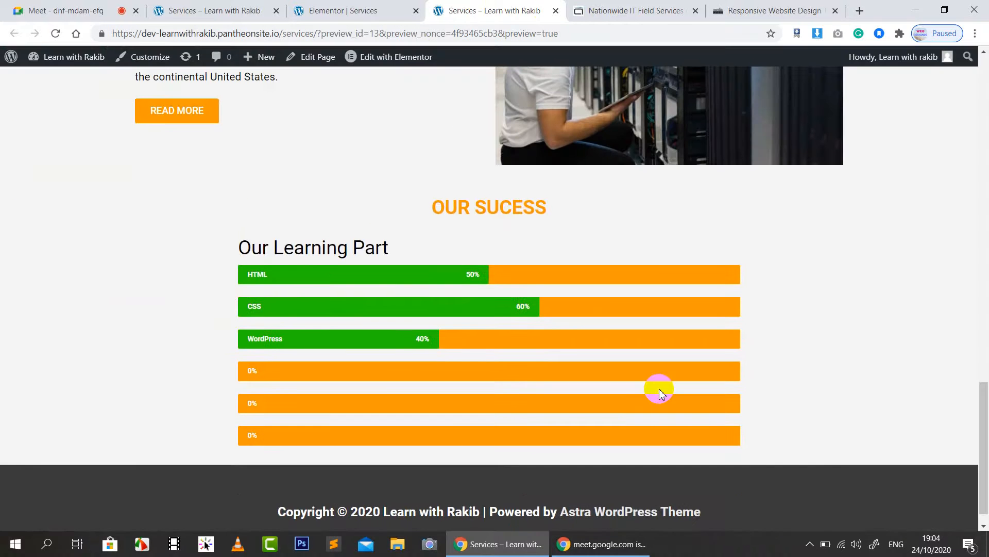
Step: After a quick visit to the meeting tab, load the published Services page from the site menu
left_click(77, 11)
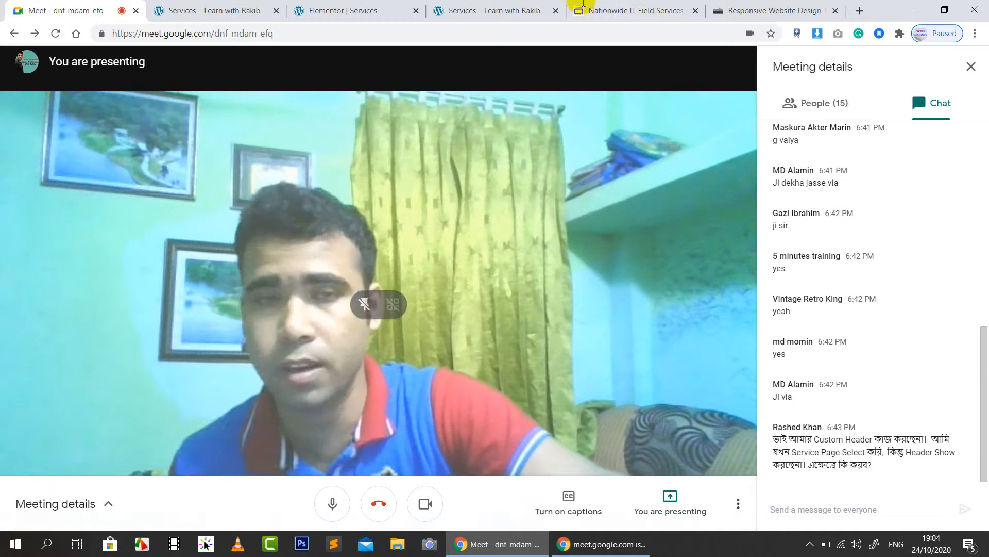
left_click(497, 11)
scroll(937, 232, "up", 20)
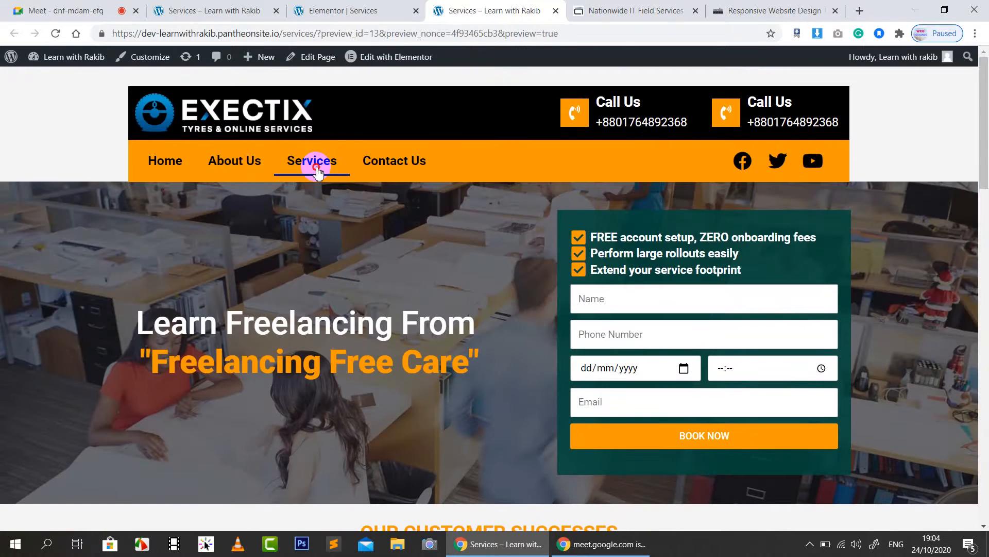
left_click(317, 168)
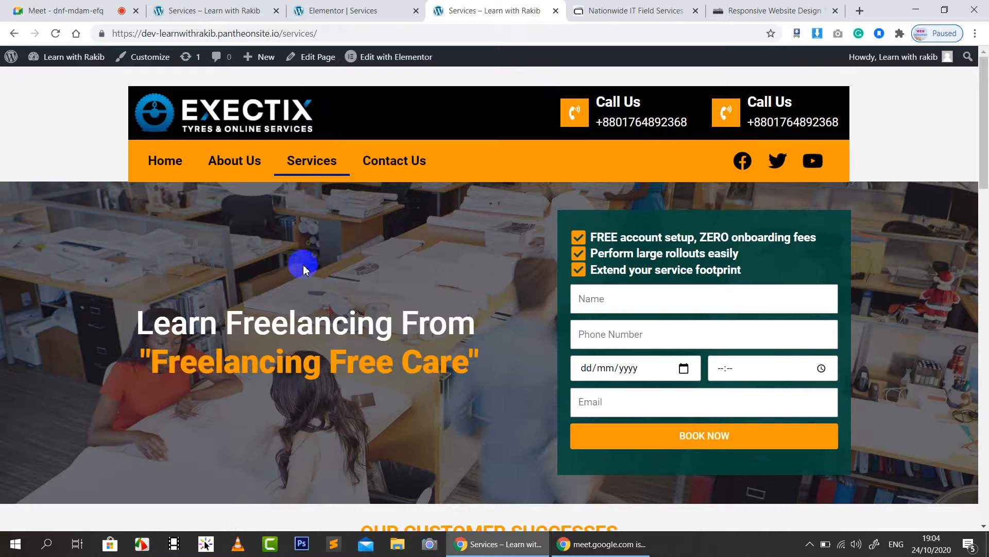
Step: Switch the Elementor editor to Desktop view and open the Navigator from the hero section's context menu
left_click(345, 10)
left_click(77, 526)
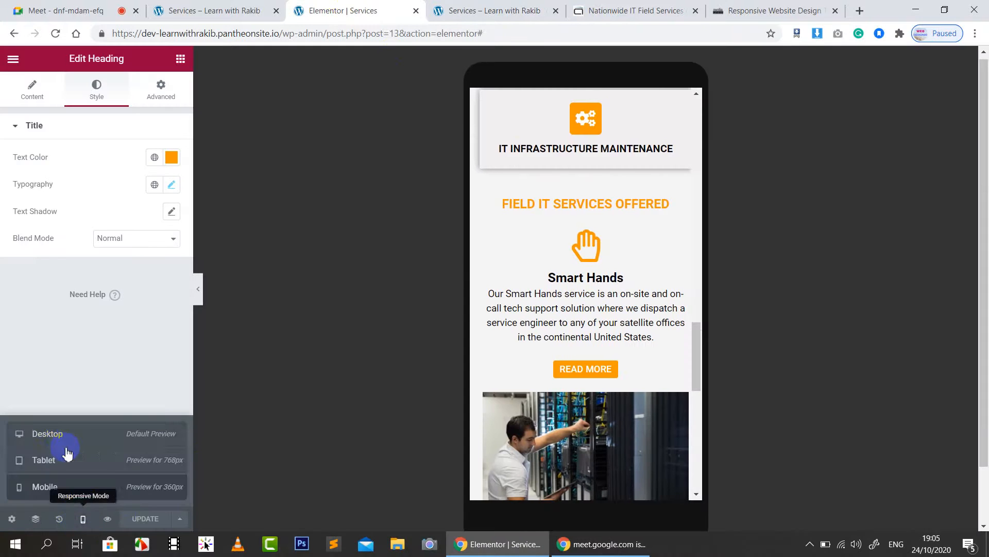
left_click(62, 434)
scroll(803, 309, "up", 5)
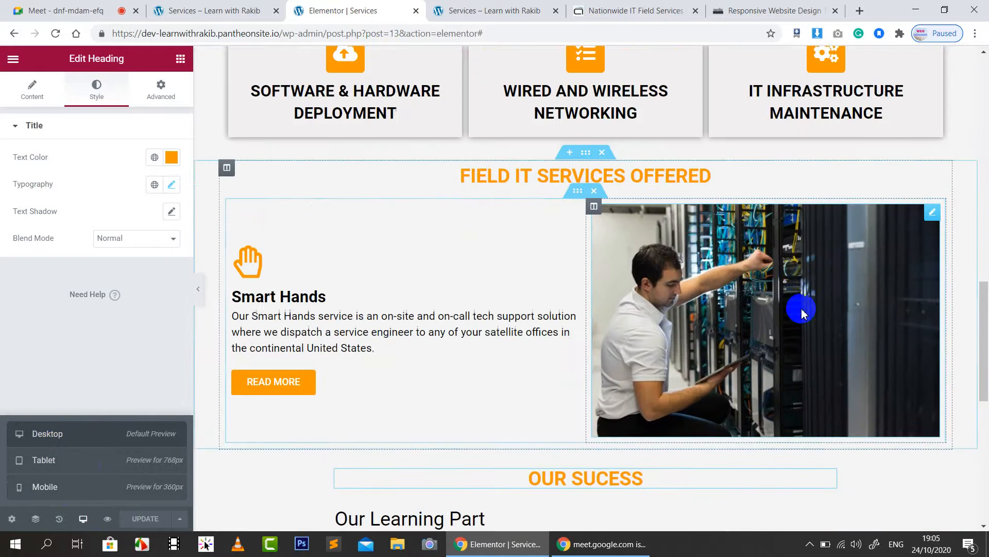
scroll(803, 309, "up", 10)
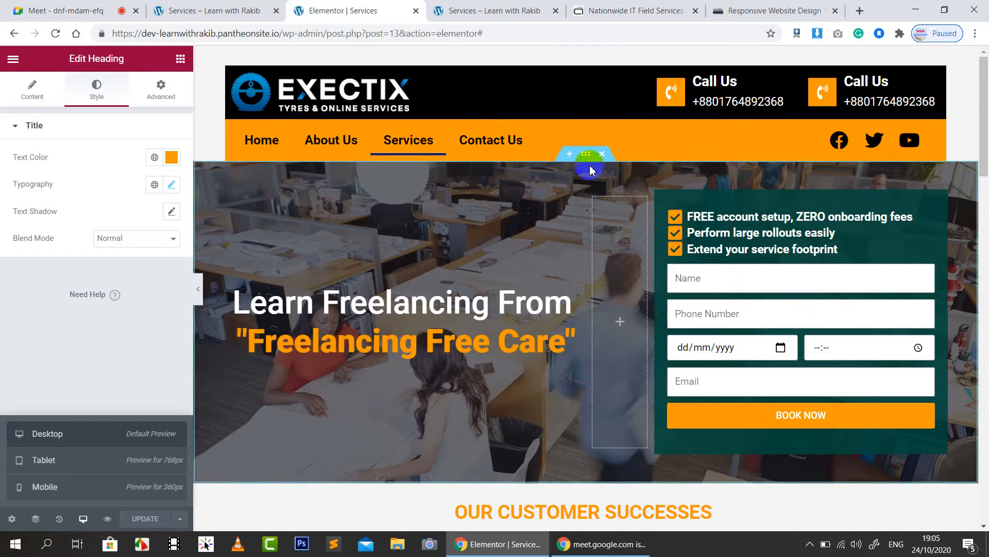
right_click(582, 175)
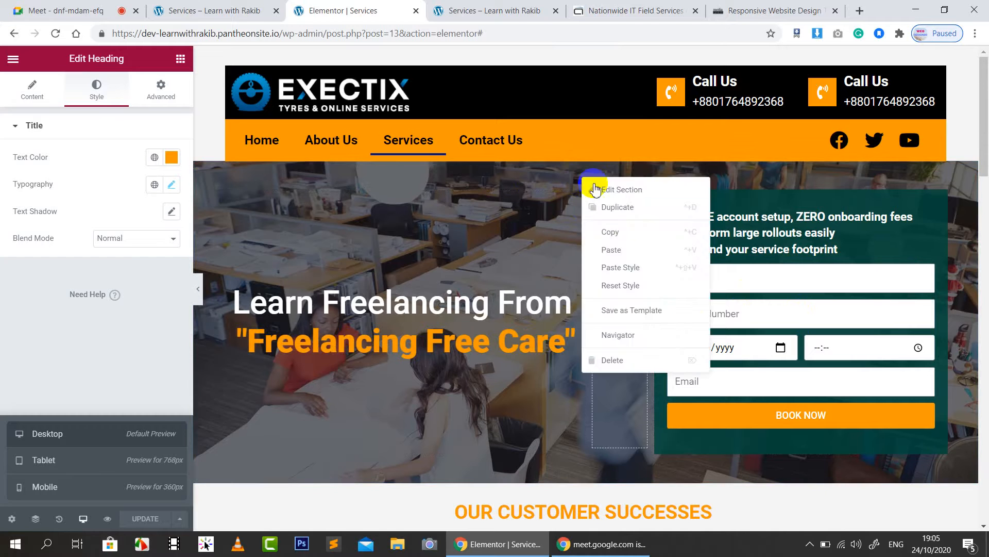
left_click(609, 335)
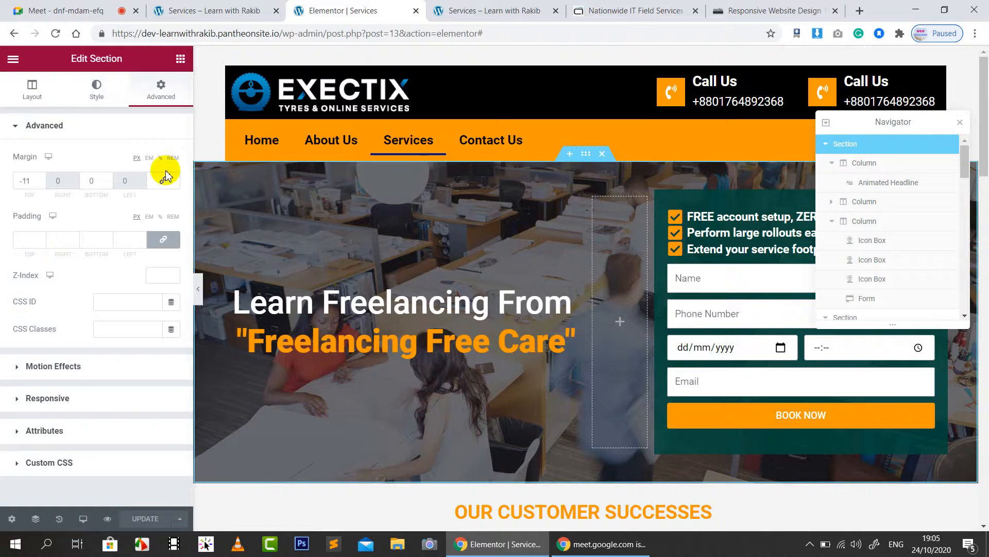
Step: Set the hero section's Margin Top to -190, update the page and view the live preview
left_click(41, 183)
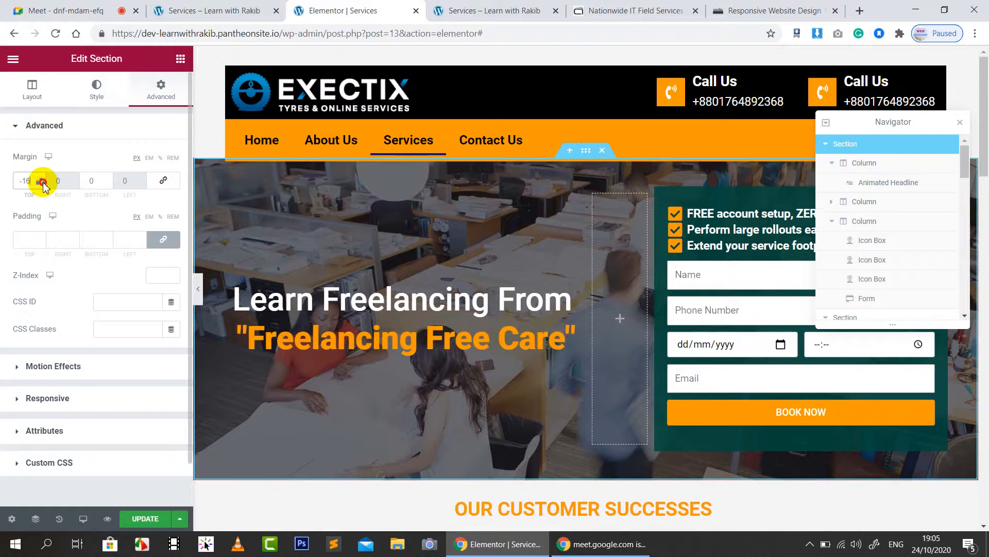
left_click_drag(41, 183, 42, 183)
left_click(156, 519)
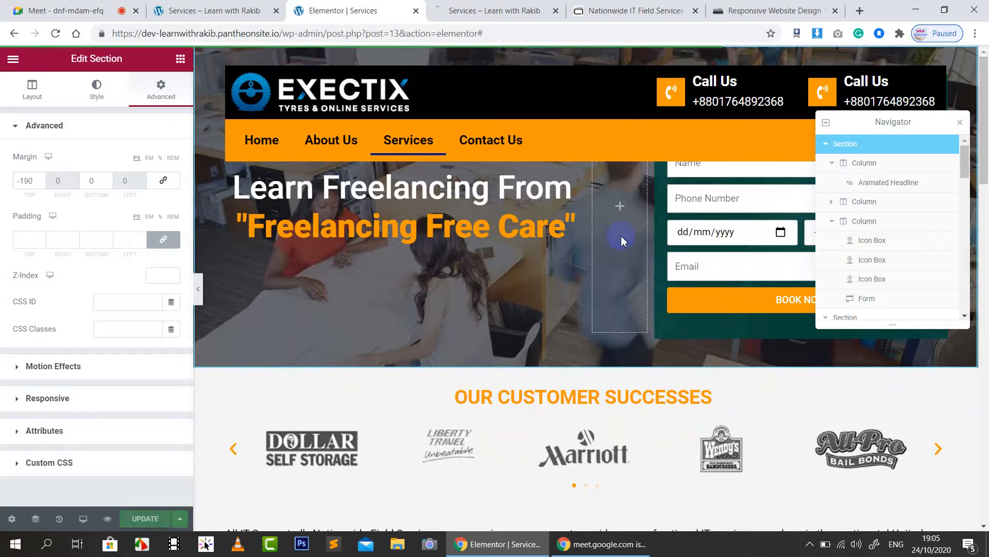
left_click(494, 6)
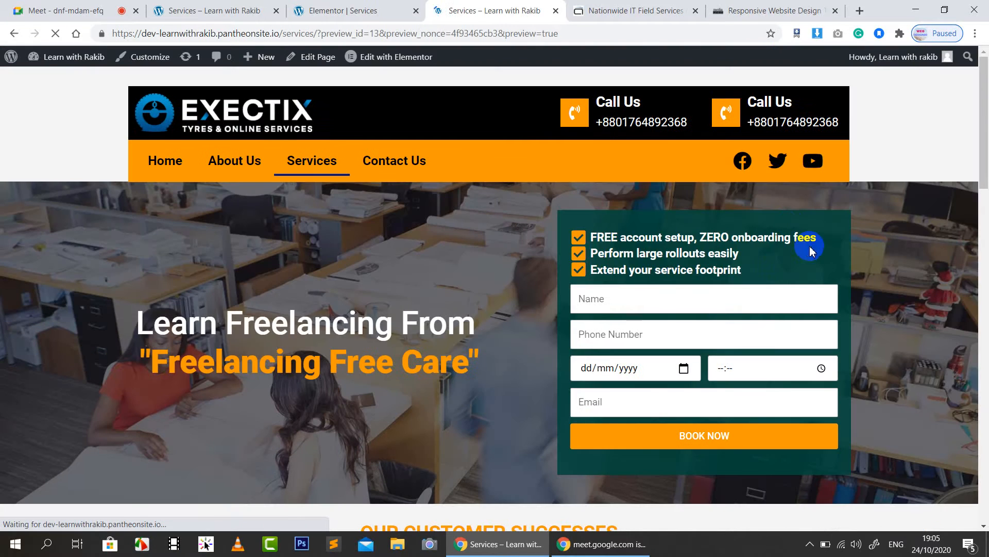
Step: Raise the hero section's Minimum Height from 500 to 800 and close the Navigator
left_click(807, 250)
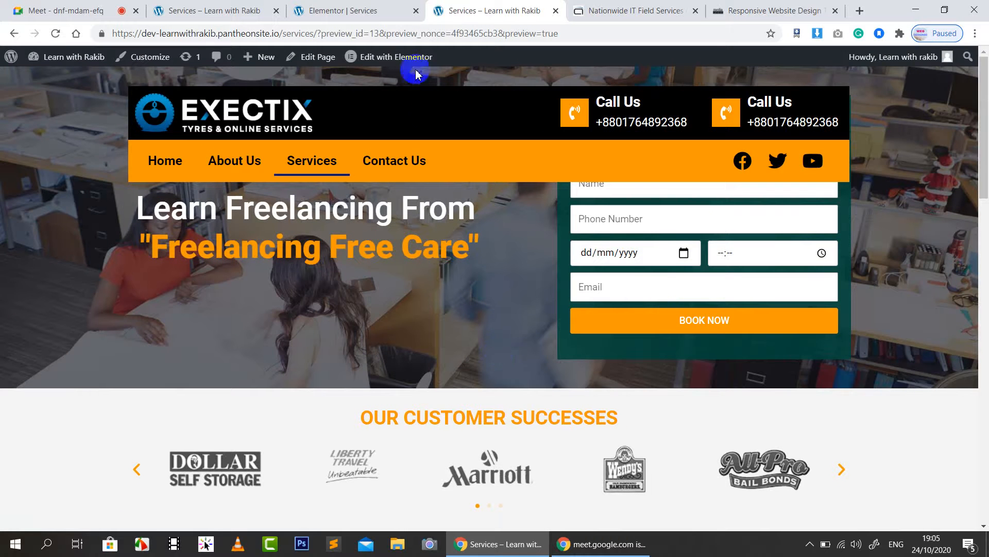
left_click(360, 8)
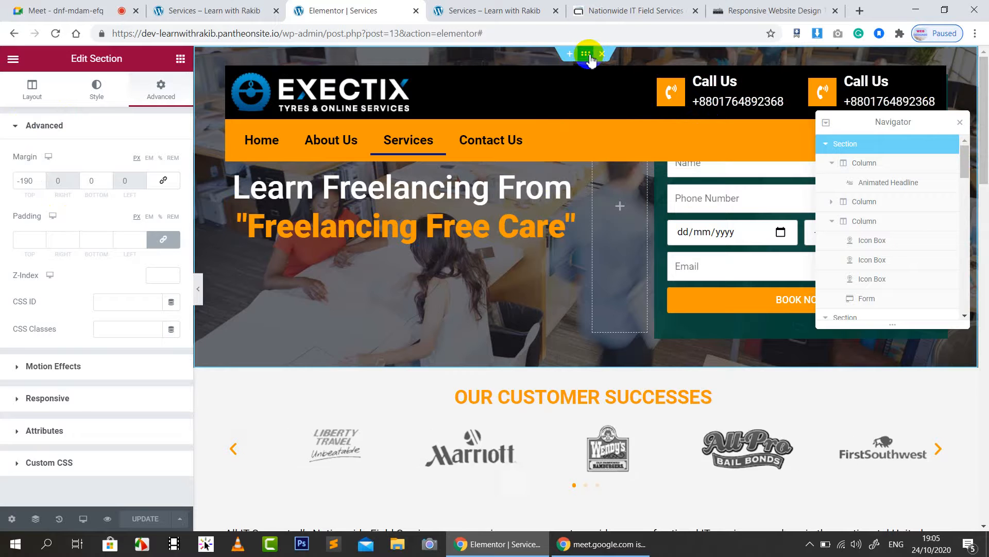
left_click(32, 87)
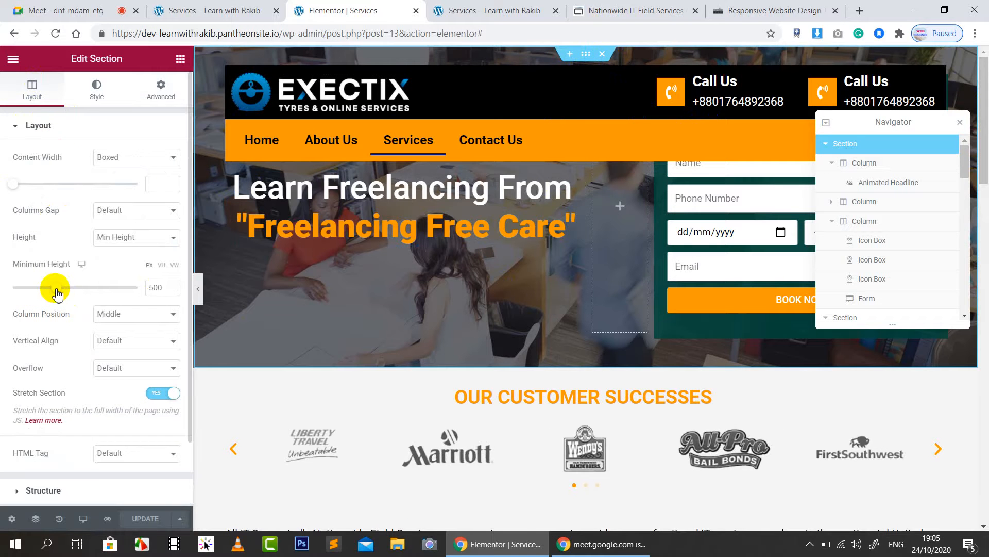
left_click_drag(67, 290, 72, 292)
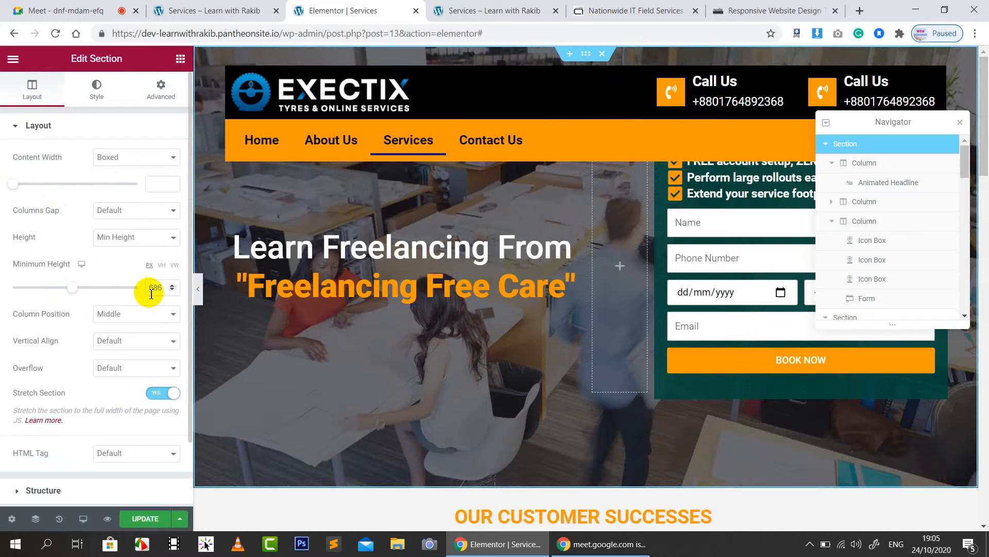
type("80")
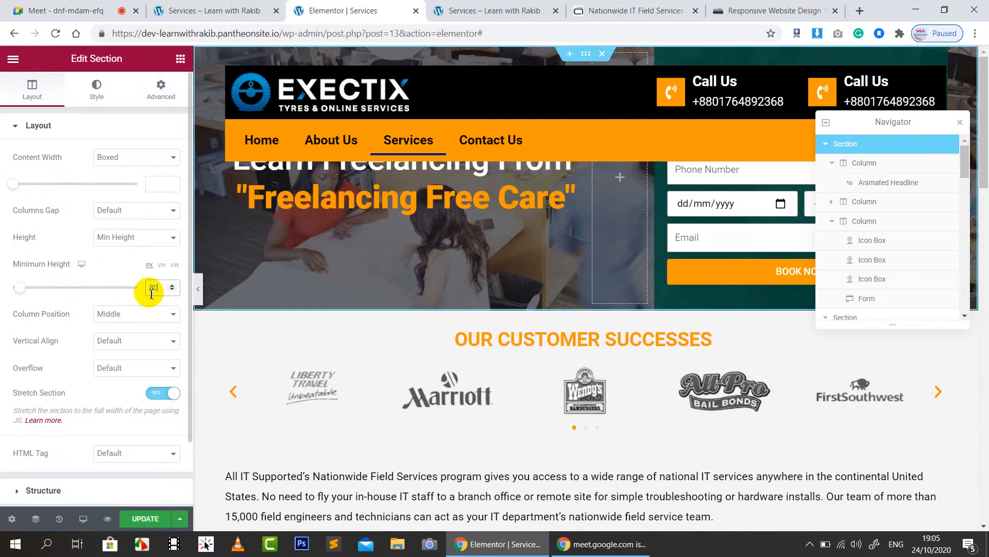
type("0")
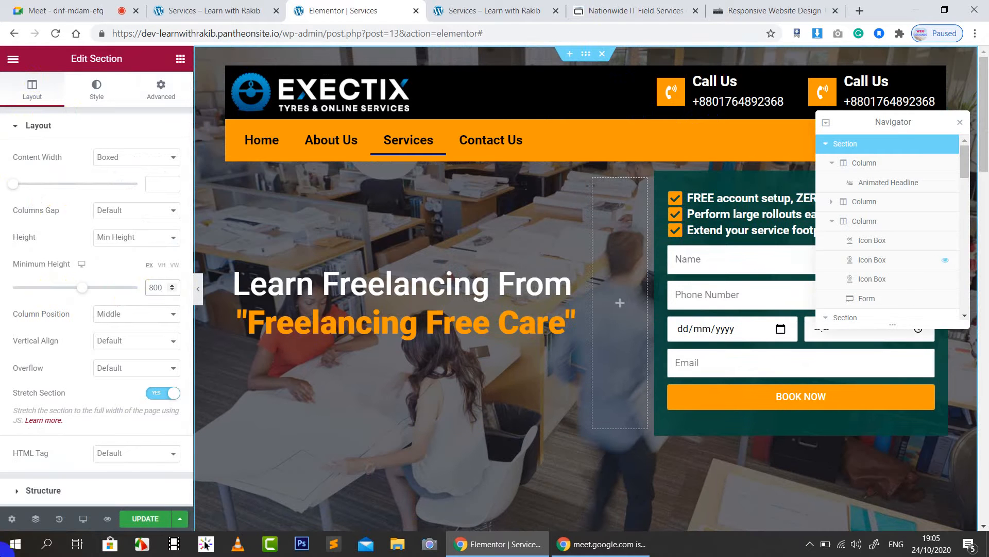
left_click(960, 124)
Step: Try 100 as the hero section's Padding Top, then set it back to 0
scroll(807, 323, "down", 3)
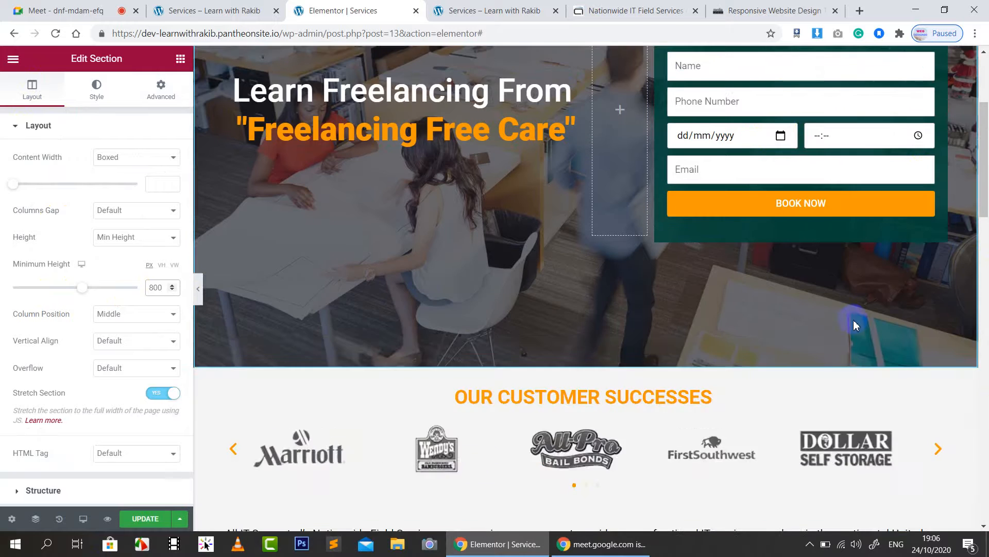
scroll(853, 320, "up", 2)
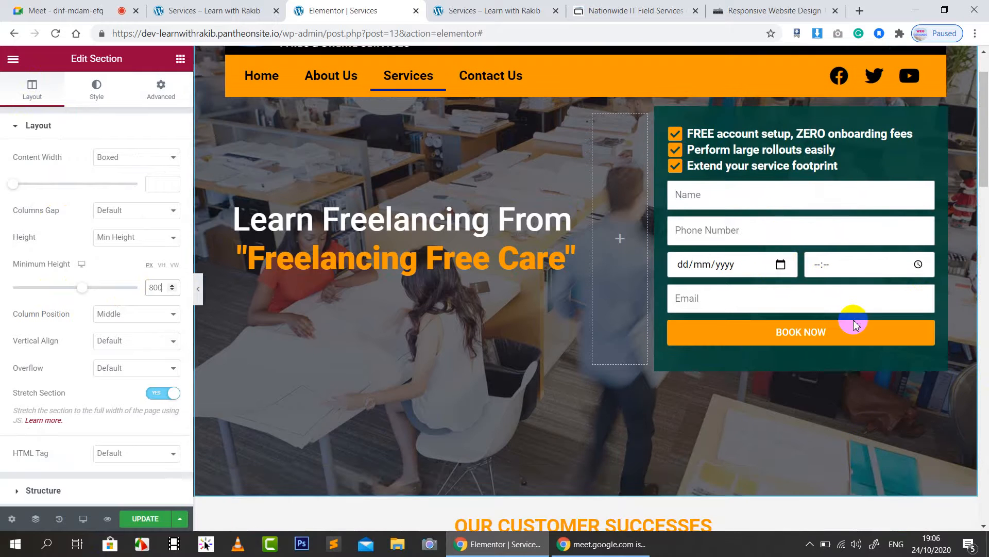
left_click(165, 99)
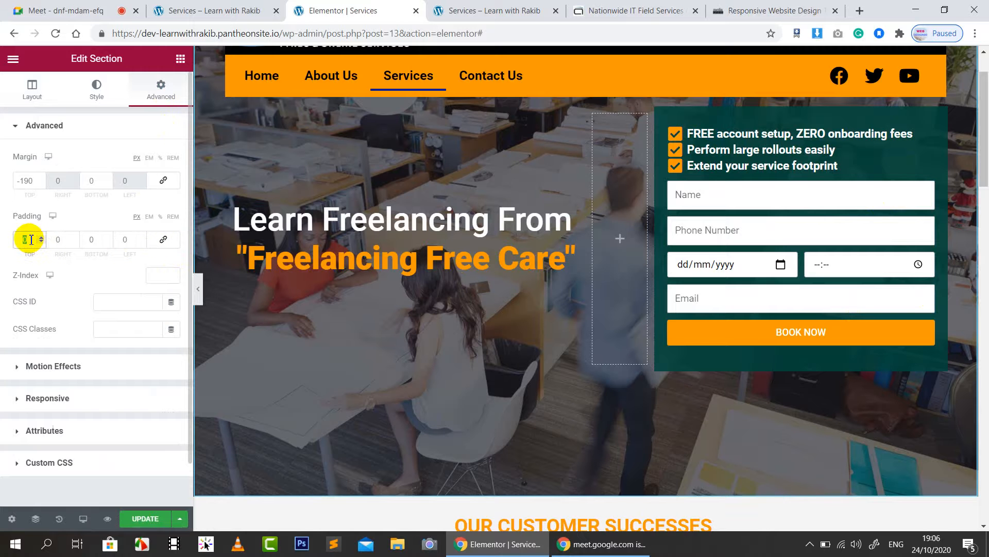
type("100")
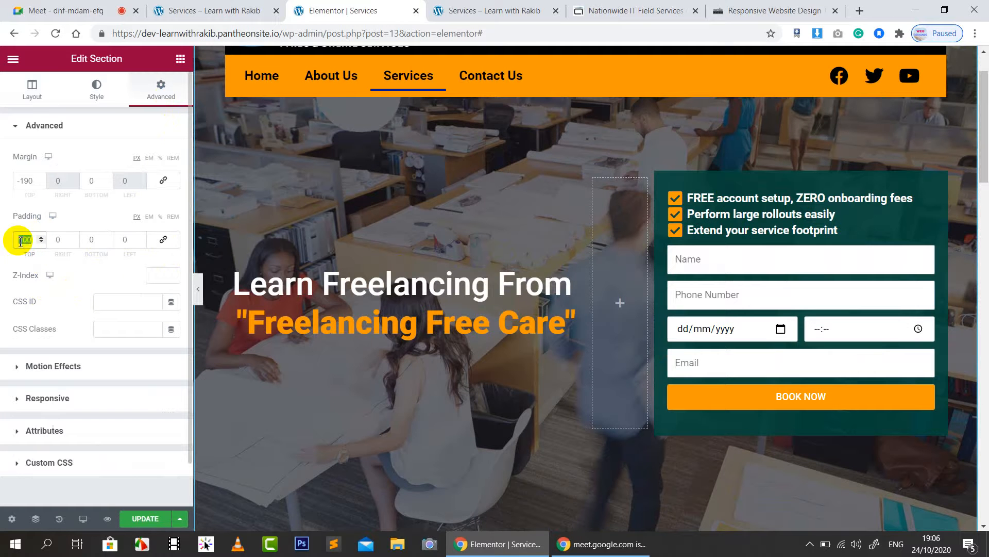
type("0")
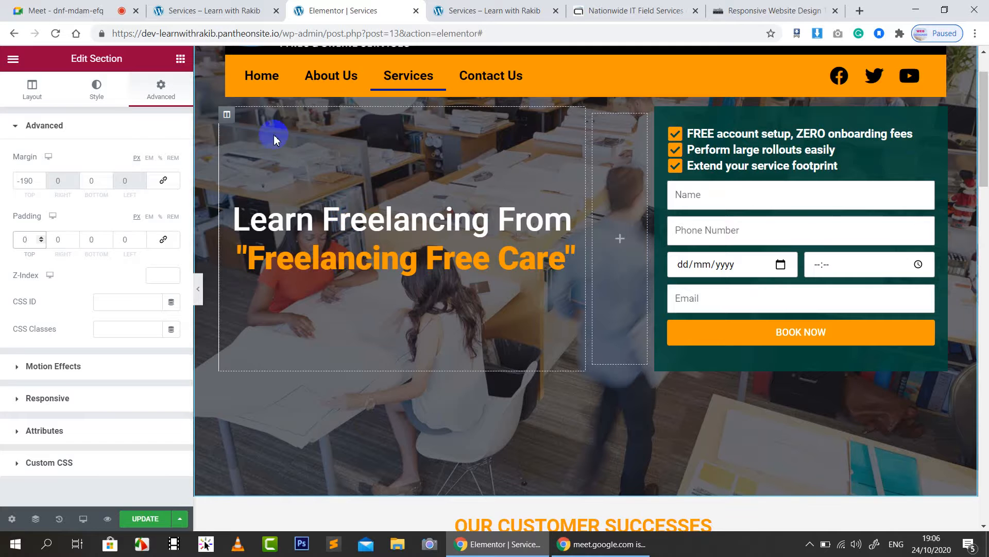
Step: Give the hero's left heading column a top margin of 100
left_click(227, 114)
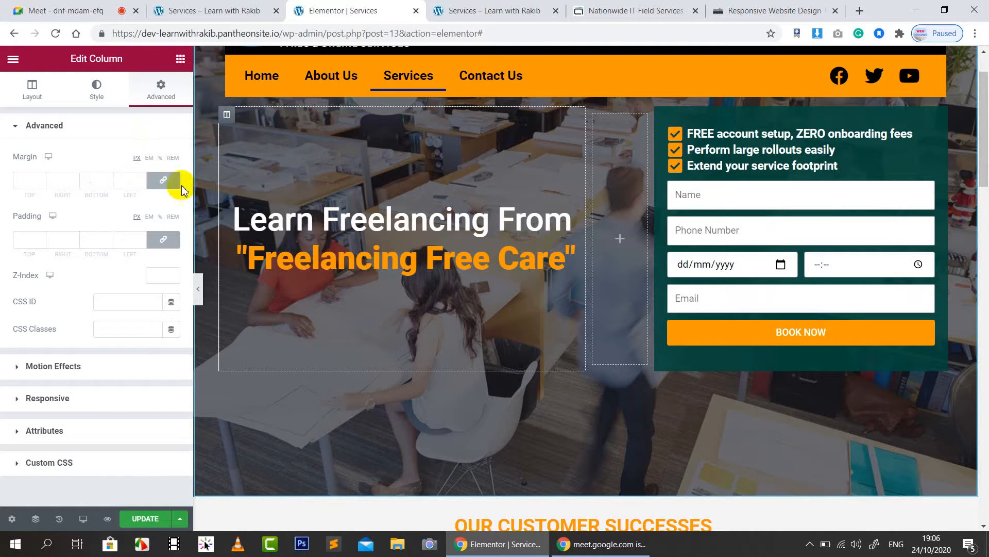
left_click(25, 179)
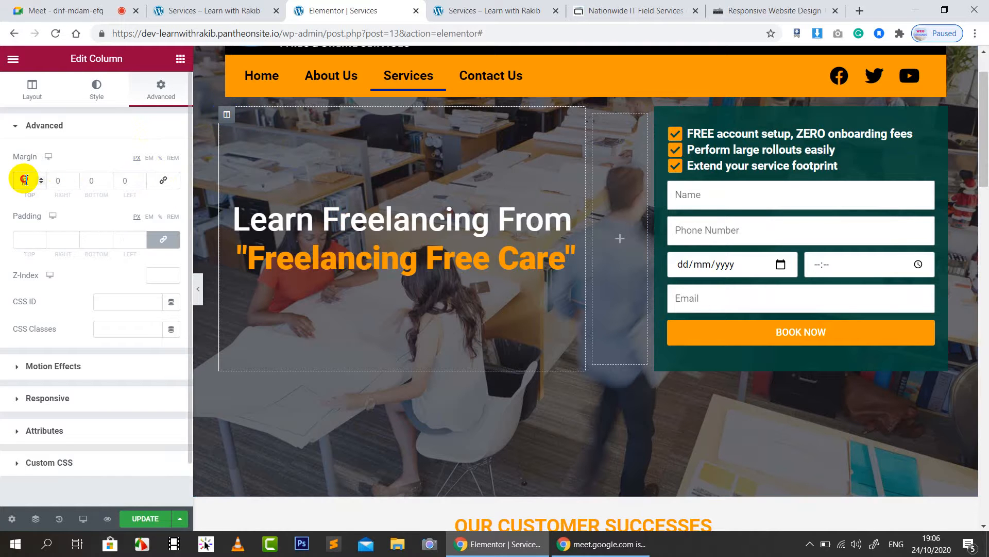
type("50")
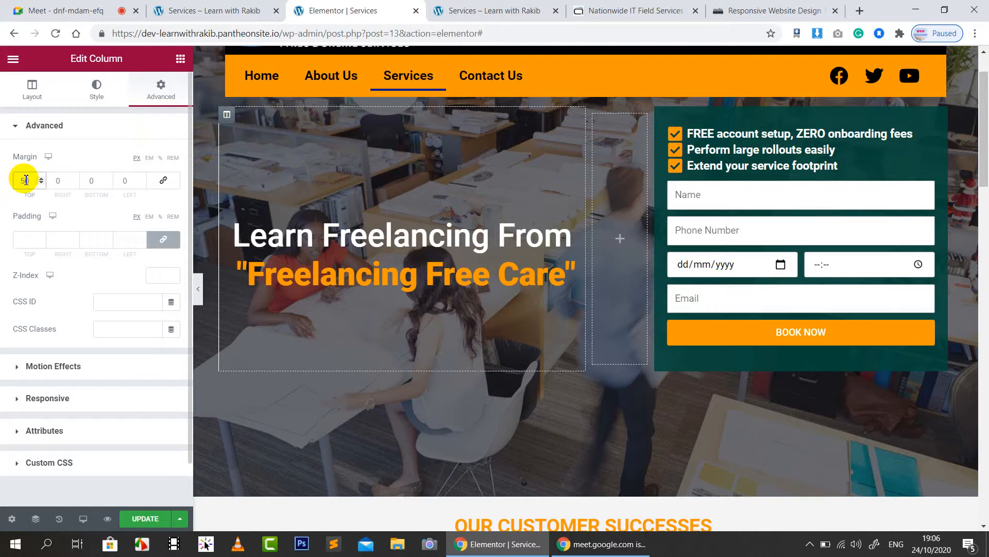
type("100")
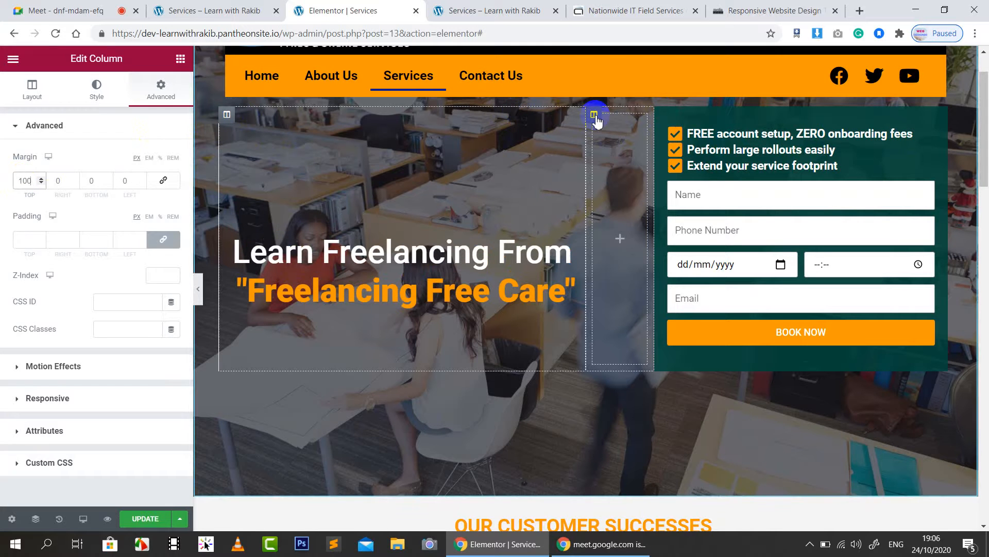
Step: Unlink the middle column's margins and try a 10 top margin on the form column, ending at 0
left_click(594, 114)
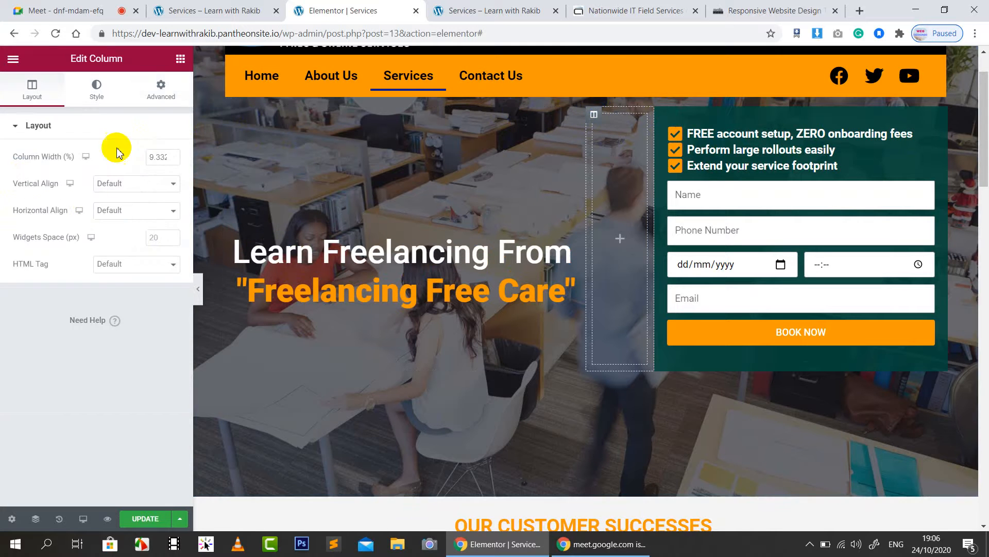
left_click(161, 88)
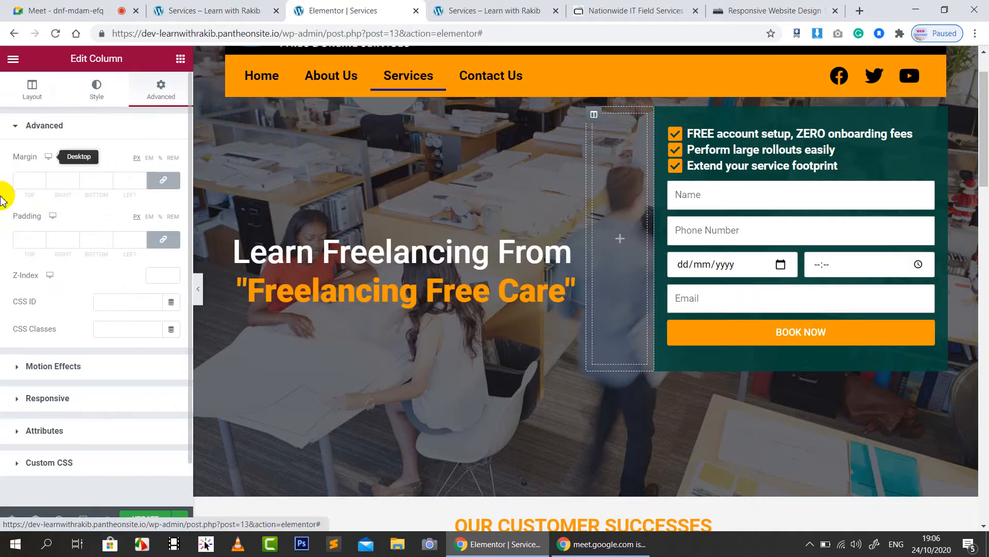
left_click(165, 187)
left_click(18, 195)
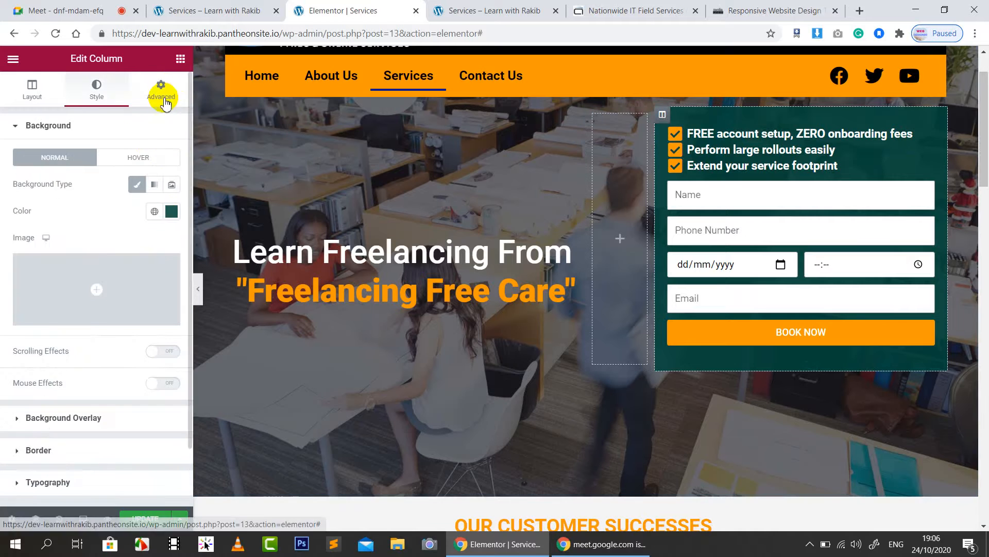
left_click(159, 94)
left_click(33, 182)
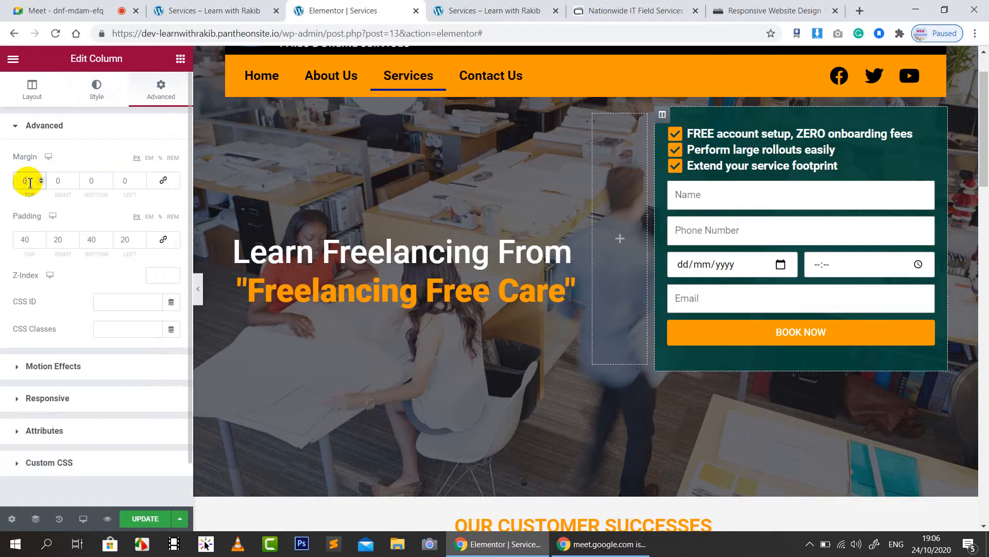
type("10")
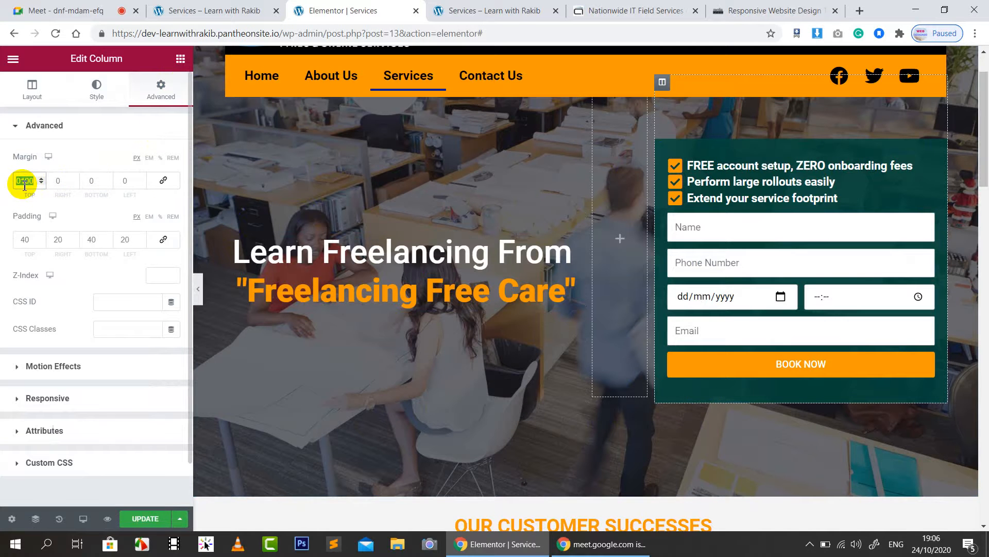
type("0")
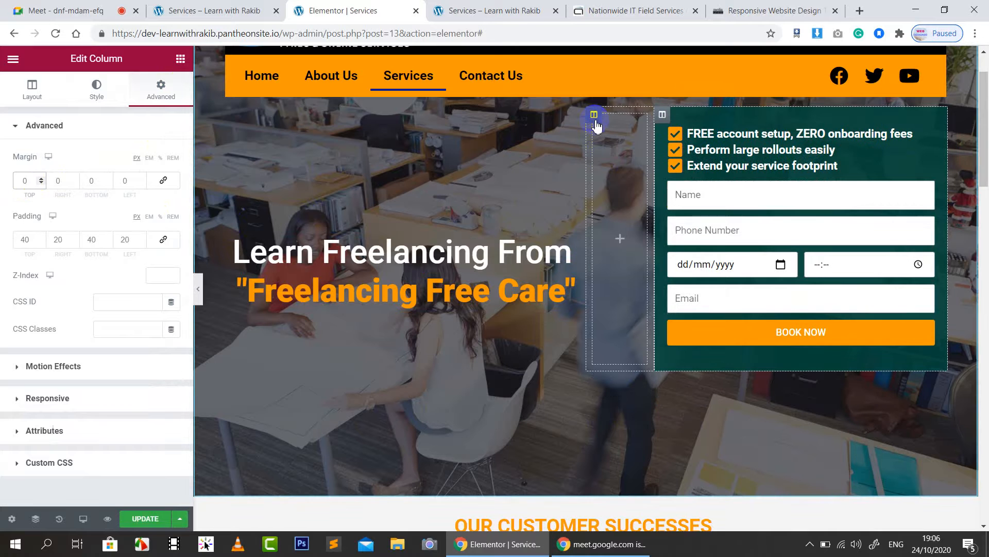
Step: Set the left heading column's top margin back to 0
left_click(594, 115)
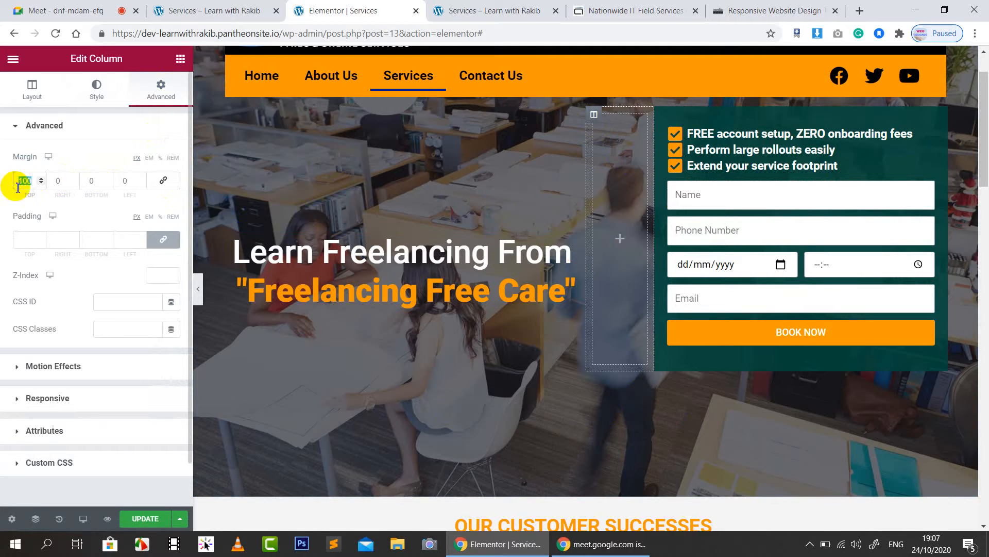
left_click(227, 114)
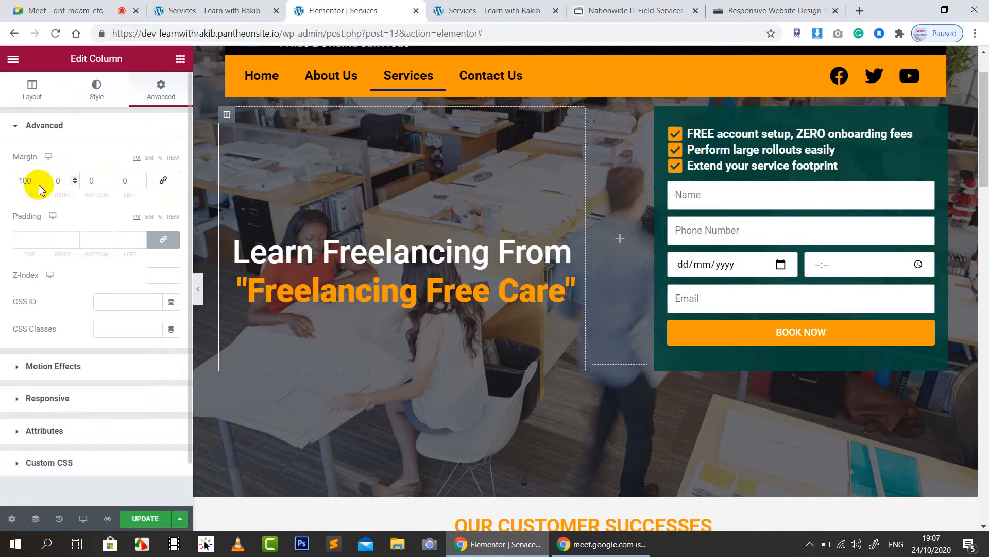
type("0")
scroll(586, 82, "up", 2)
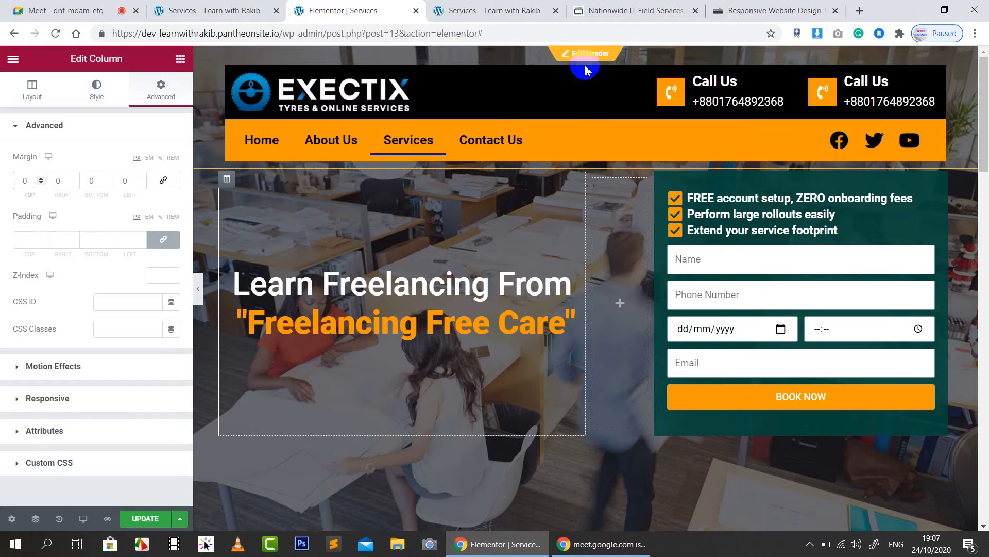
Step: Select the hero section through the Navigator, set its Padding Top to 100 px, and close the Navigator
right_click(596, 92)
left_click(583, 230)
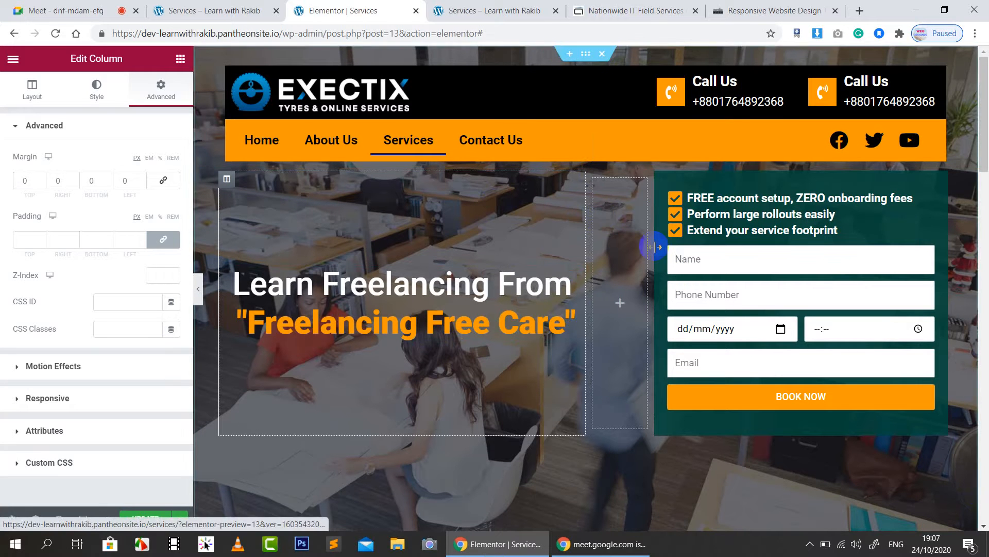
right_click(580, 223)
left_click(612, 379)
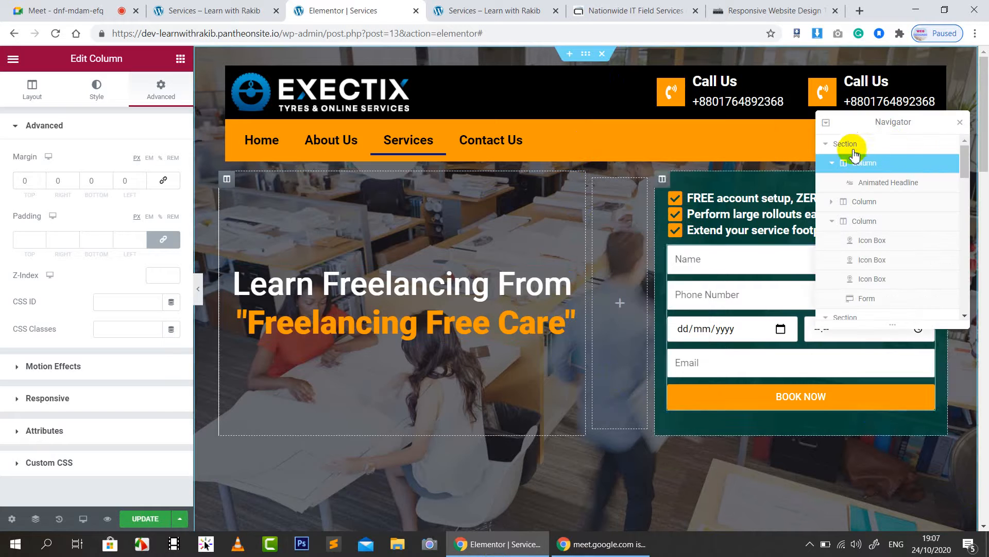
left_click(887, 144)
left_click(586, 55)
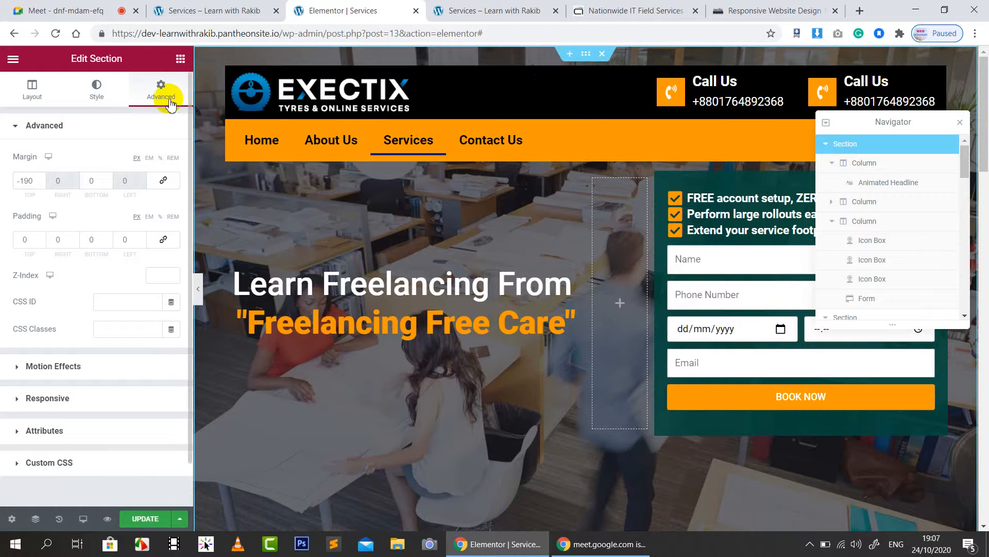
left_click(26, 238)
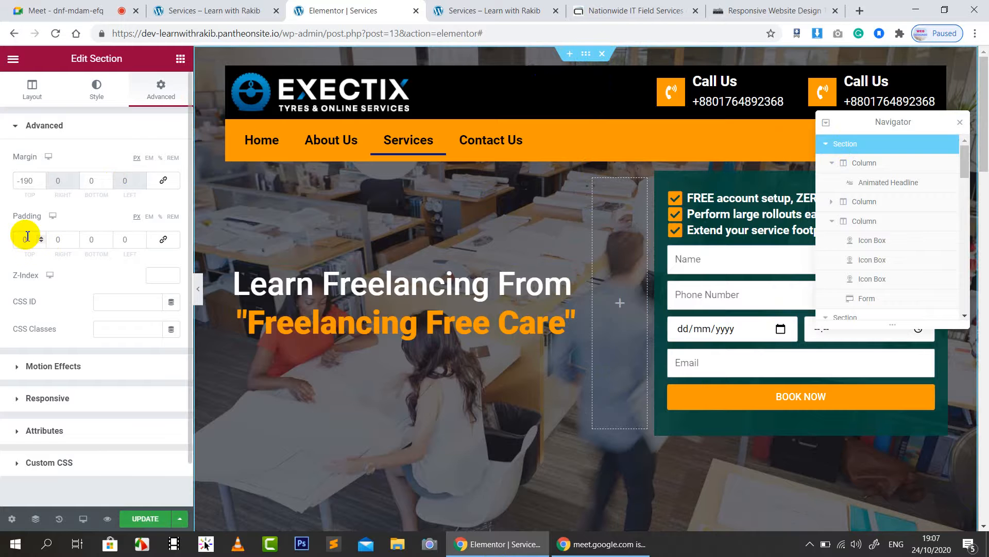
type("100")
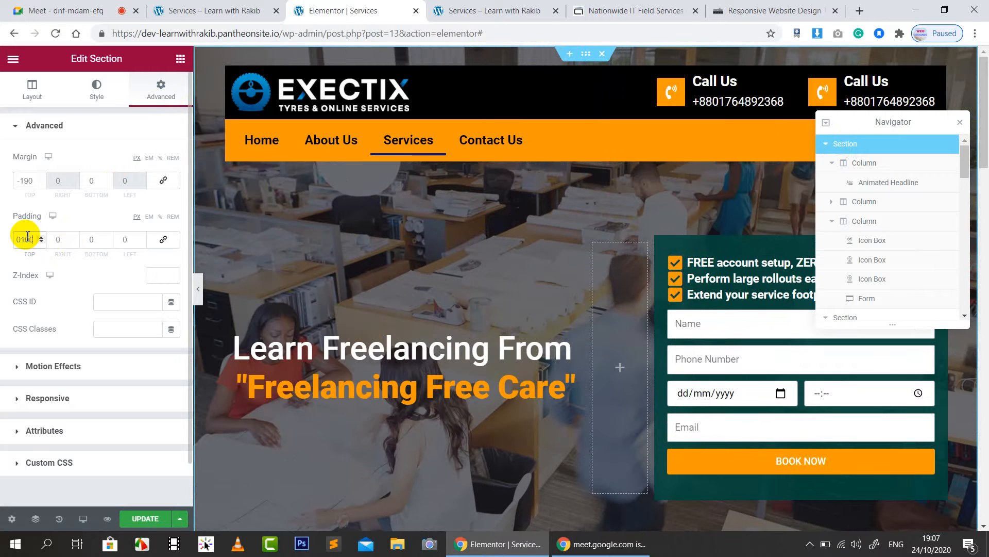
left_click(961, 123)
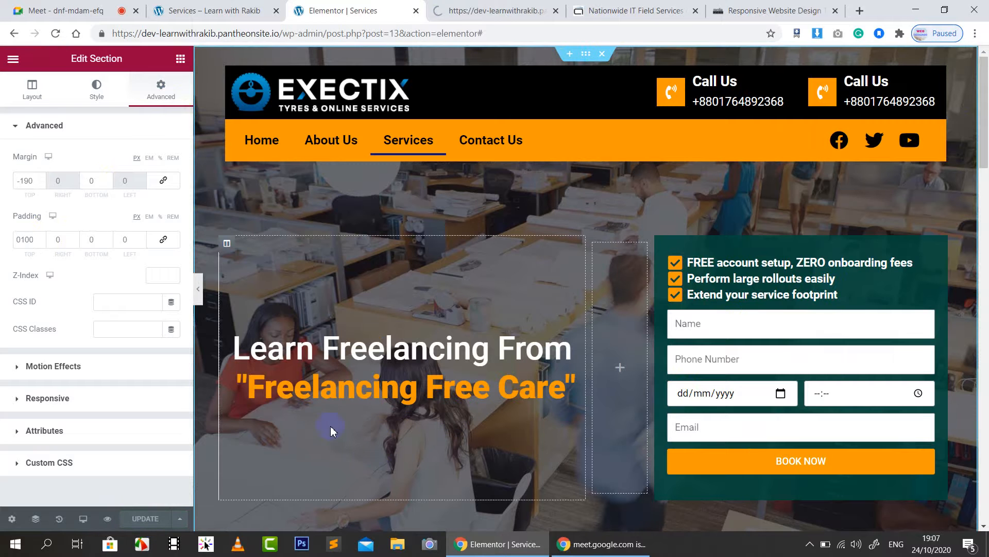
left_click(485, 11)
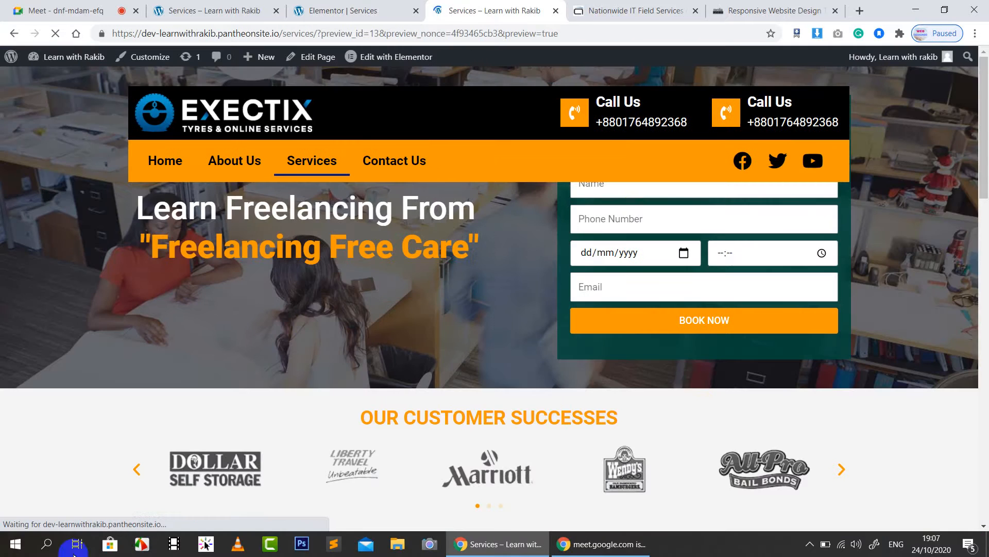
key("F5")
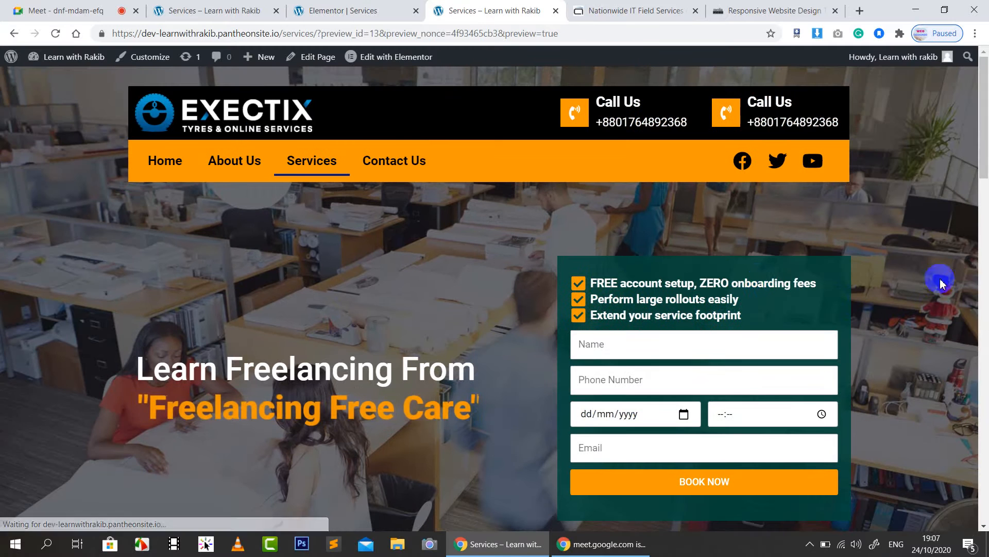
scroll(986, 313, "down", 4)
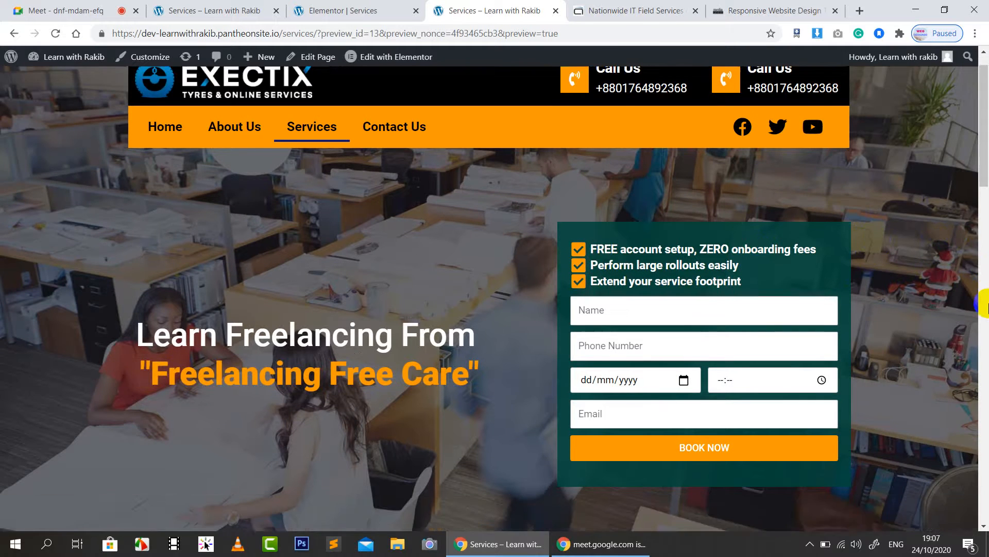
scroll(985, 304, "up", 4)
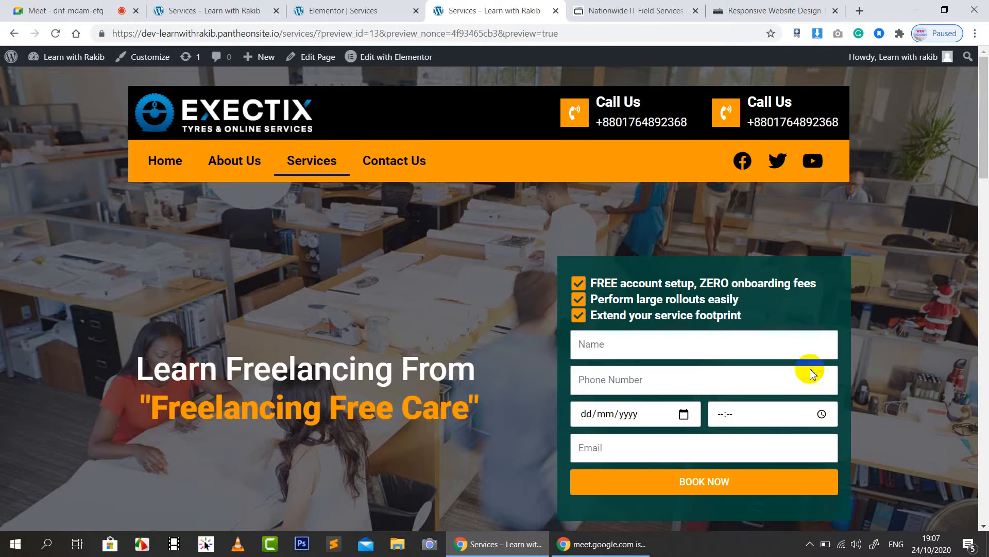
left_click(374, 7)
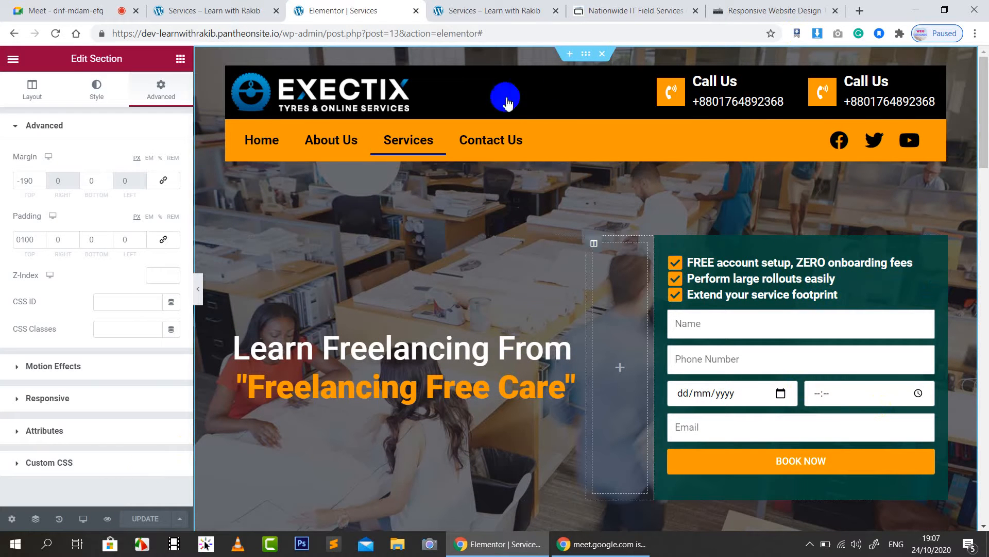
Step: In Tablet mode, set the hero section's Minimum Height to 611 and update the page
left_click(82, 519)
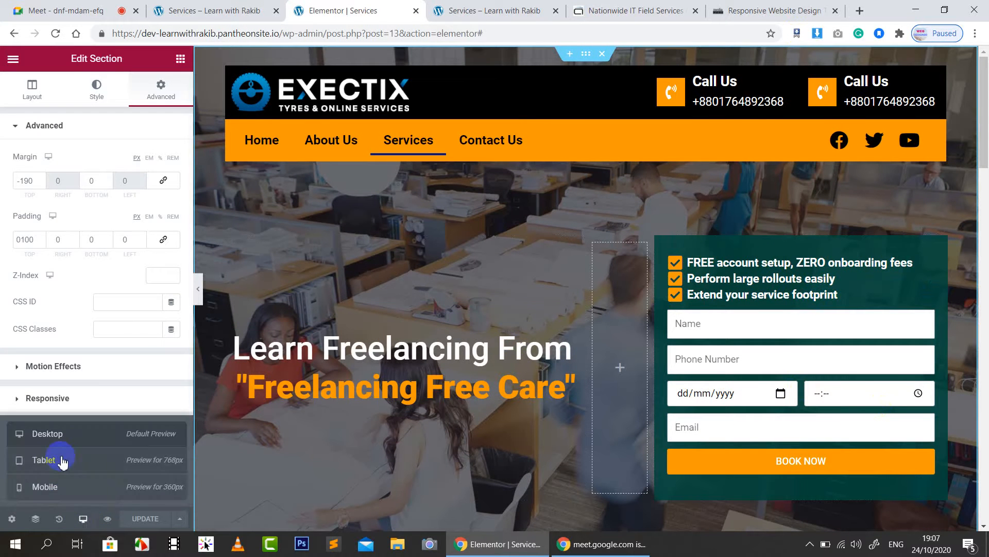
left_click(61, 459)
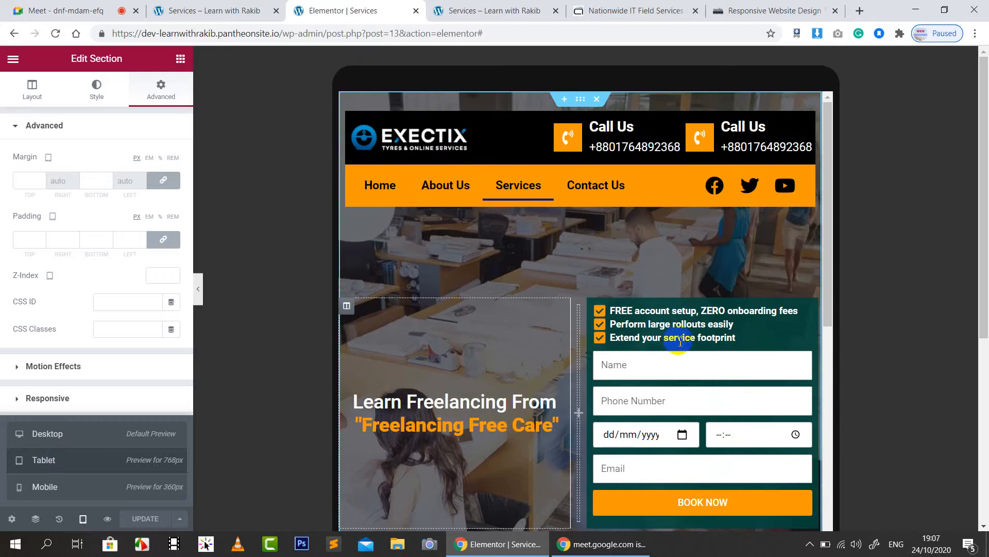
scroll(684, 340, "down", 2)
scroll(703, 381, "down", 1)
scroll(707, 382, "up", 3)
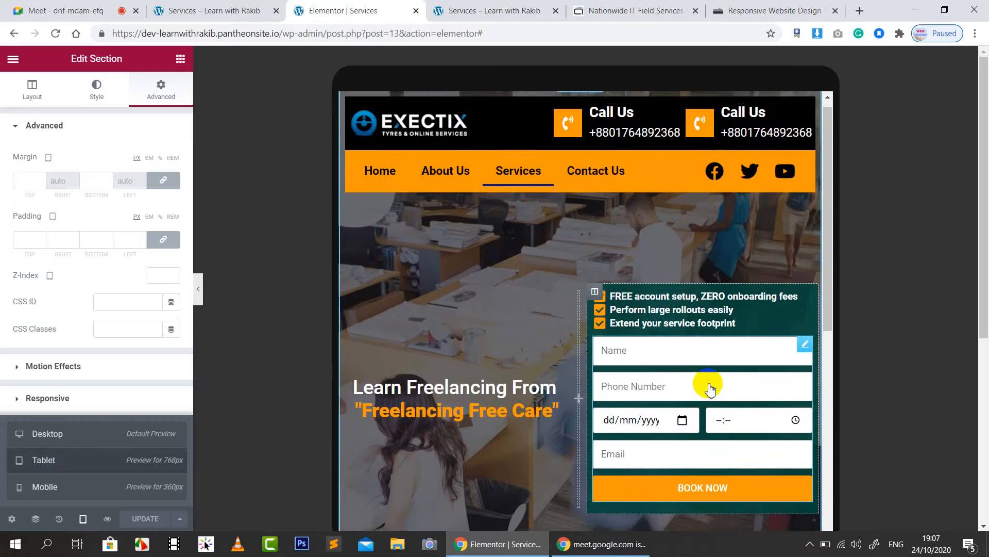
mouse_move(580, 99)
left_mouse_down()
mouse_move(584, 107)
mouse_move(581, 98)
left_mouse_up()
left_click(32, 90)
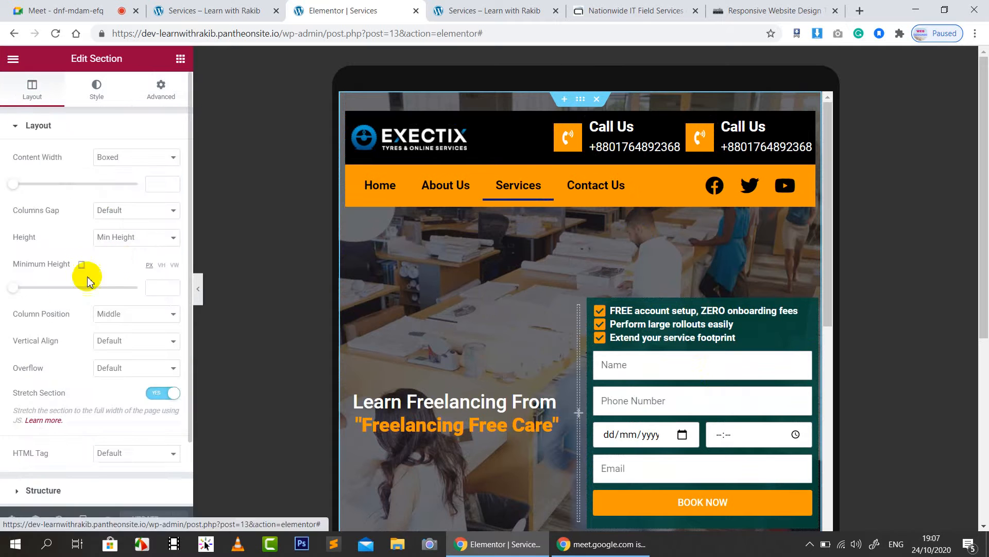
left_click_drag(14, 287, 66, 271)
scroll(740, 389, "down", 2)
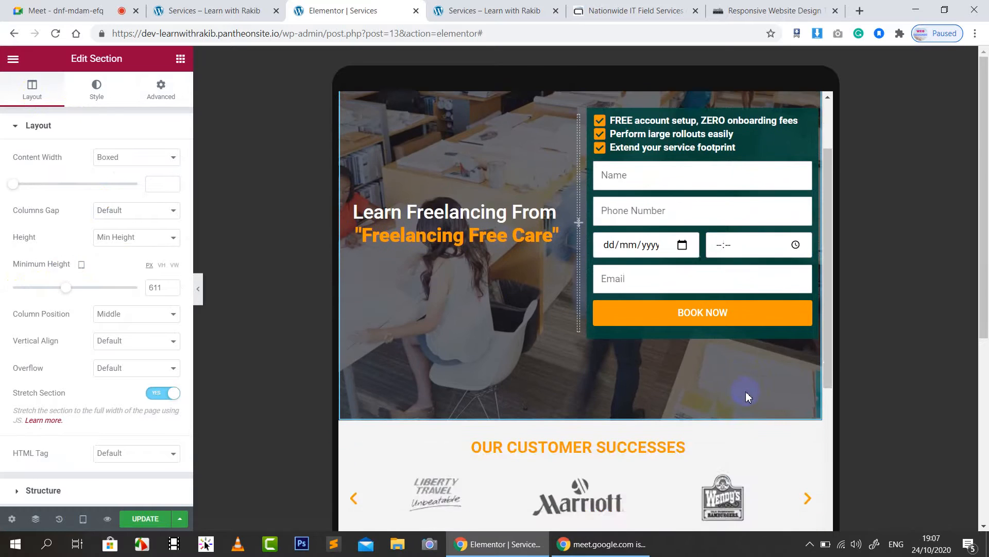
scroll(747, 394, "up", 3)
left_click(147, 519)
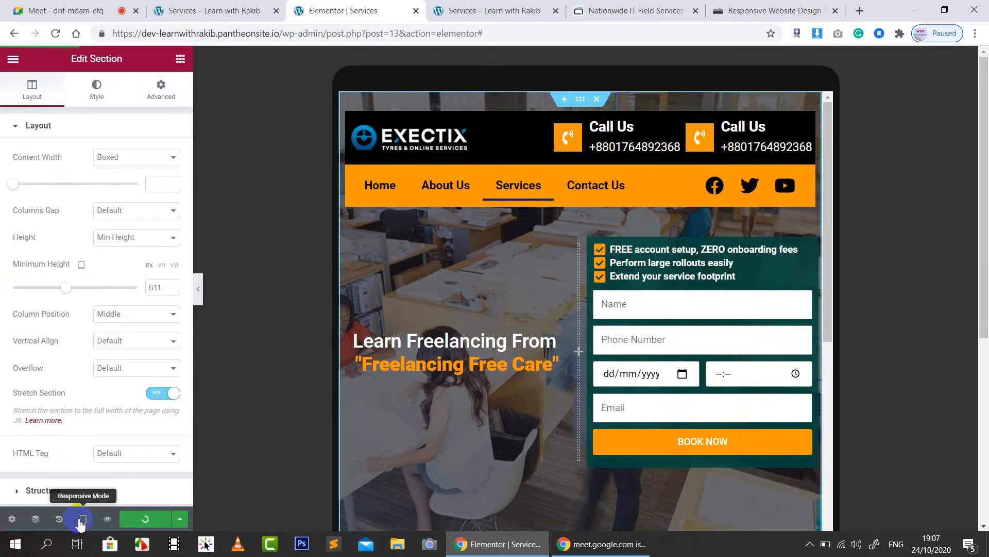
Step: In Mobile mode, set the hero section's top and bottom margins to 0
left_click(82, 519)
left_click(71, 493)
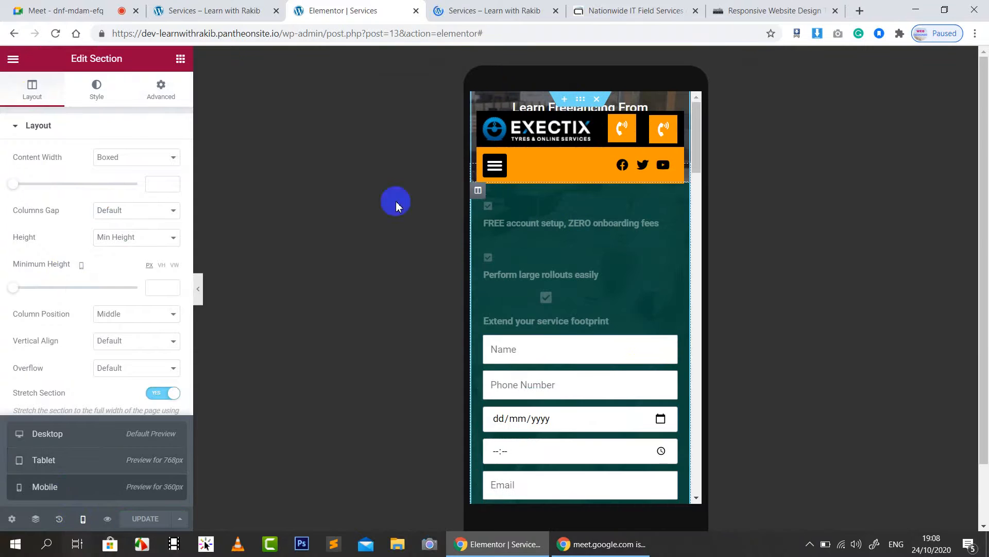
left_click(162, 87)
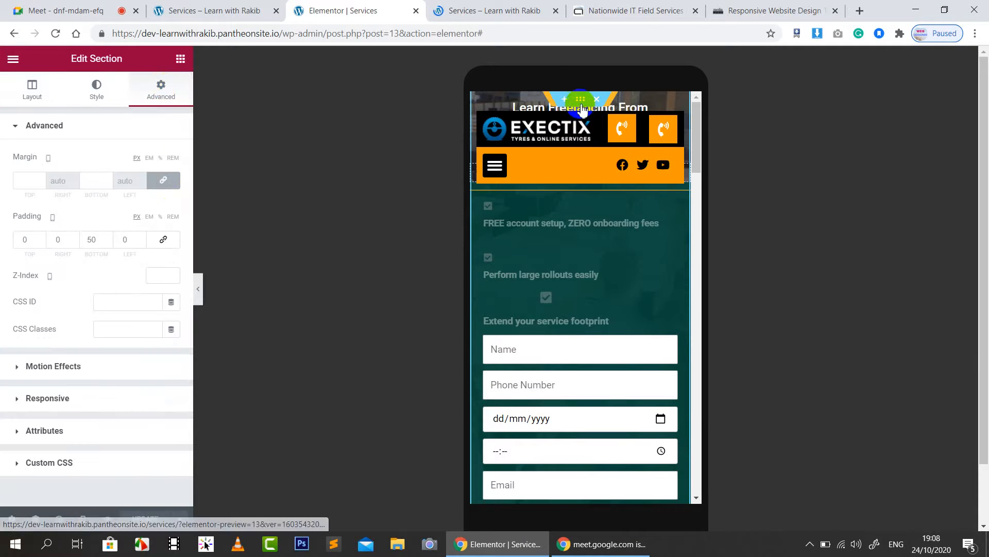
left_click(164, 180)
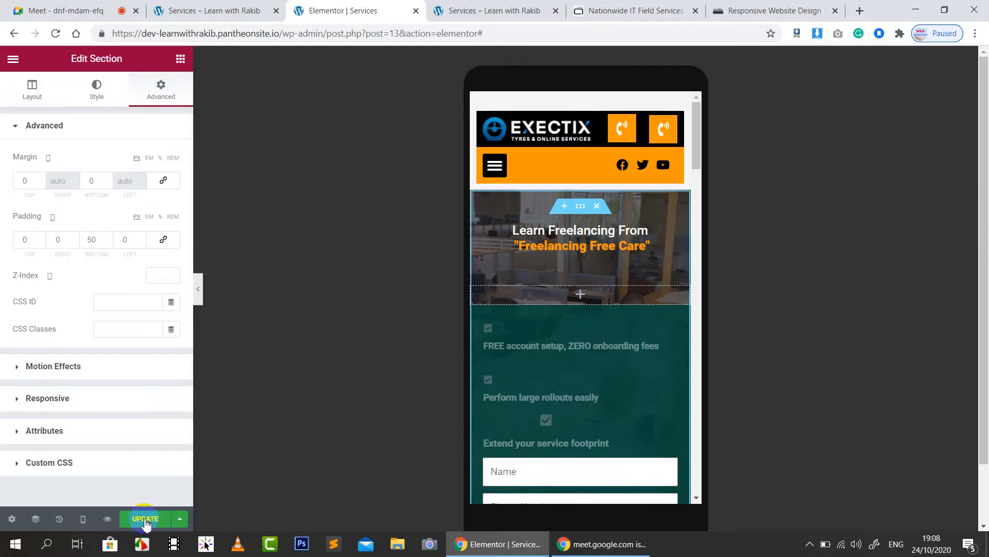
Step: Reload the live Services page and open Chrome's developer tools through Inspect
left_click(451, 16)
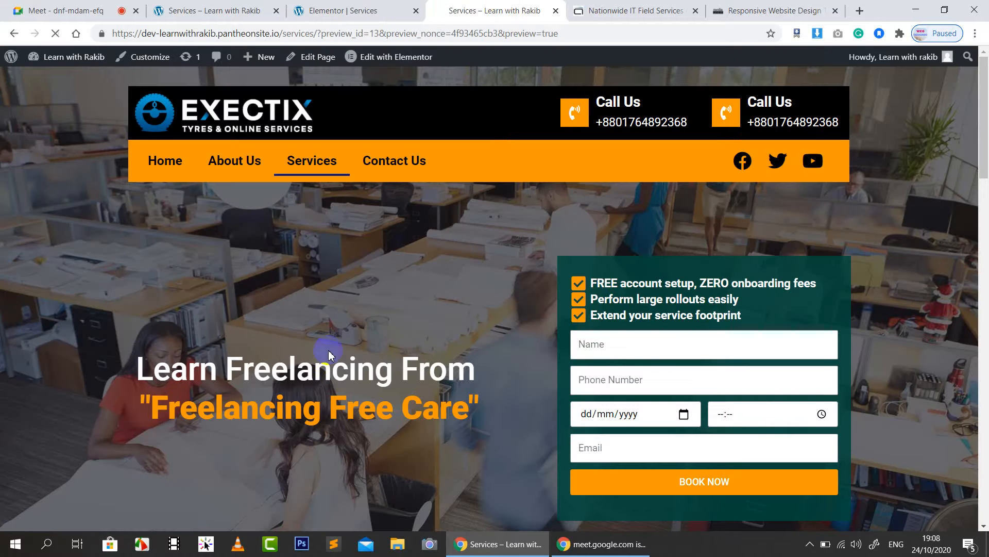
left_click(320, 165)
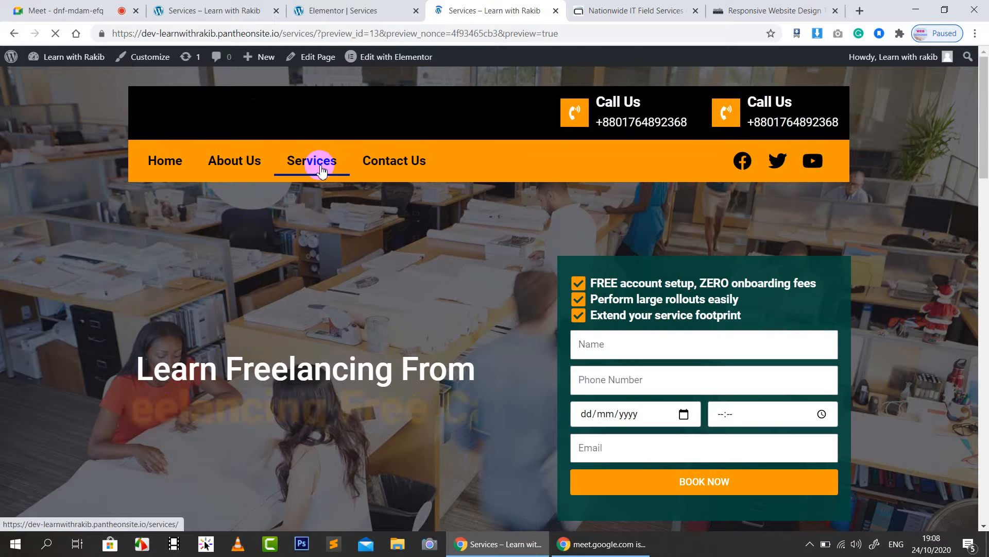
right_click(49, 213)
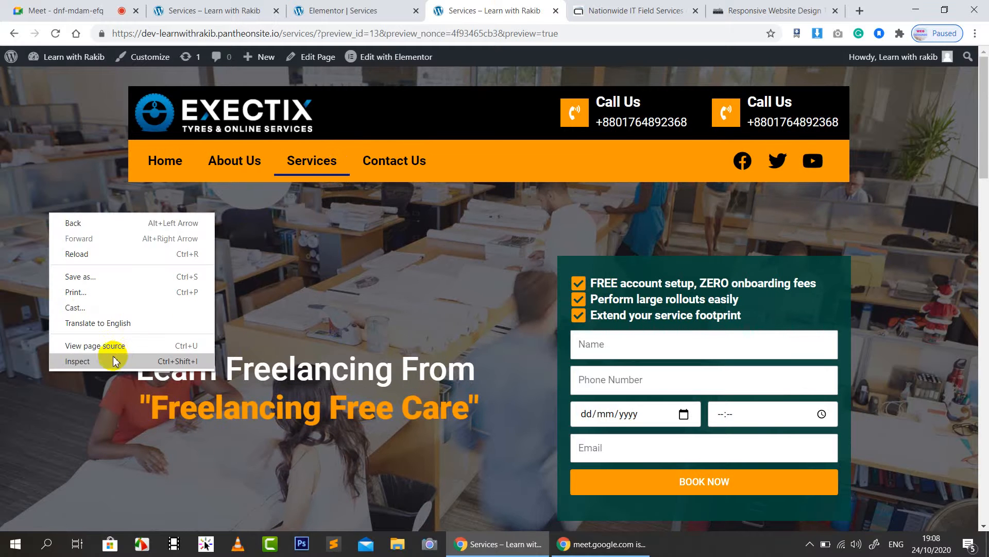
left_click(113, 360)
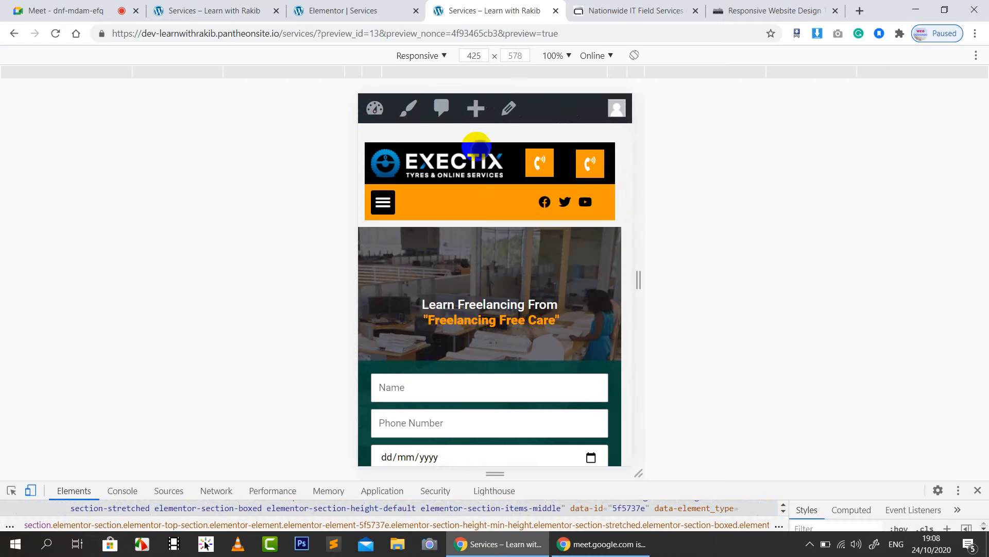
Step: Check the page's responsive layout at 768, 1024 and 1440 px widths
scroll(554, 283, "down", 6)
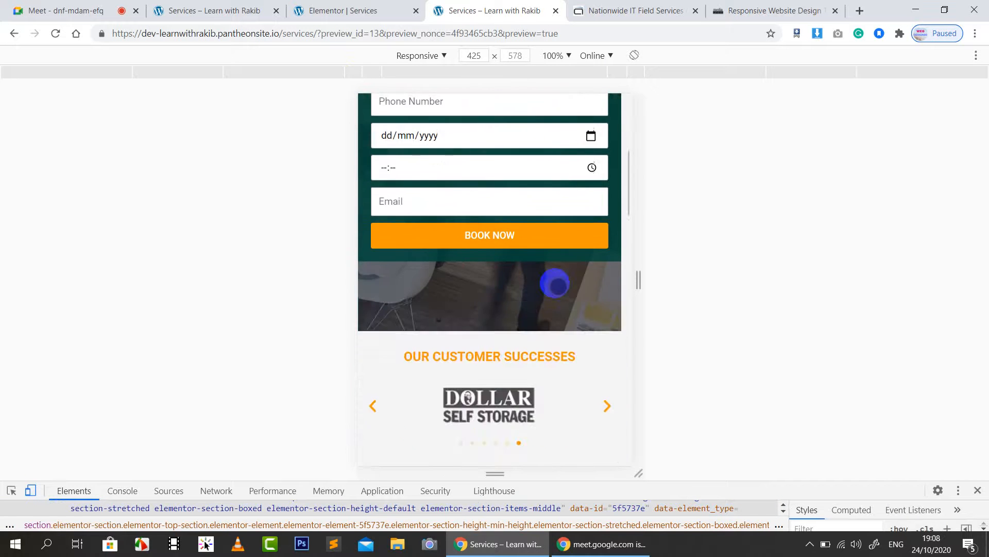
scroll(554, 283, "up", 6)
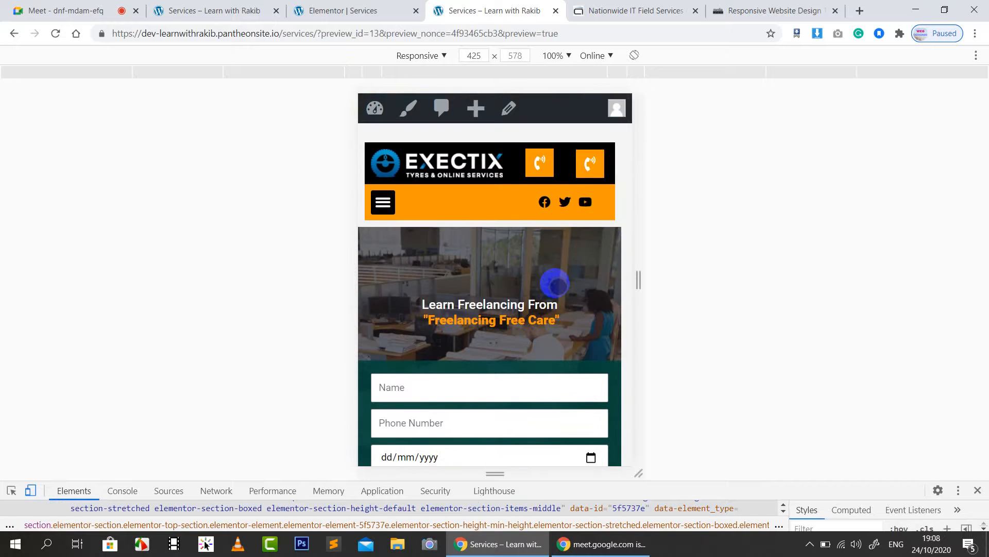
scroll(554, 283, "down", 3)
scroll(559, 283, "up", 3)
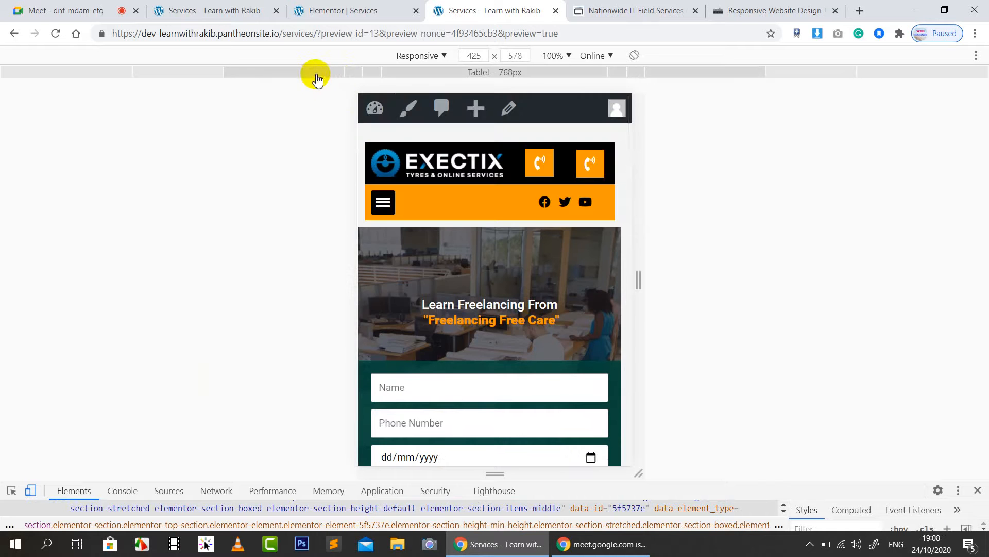
left_click(317, 77)
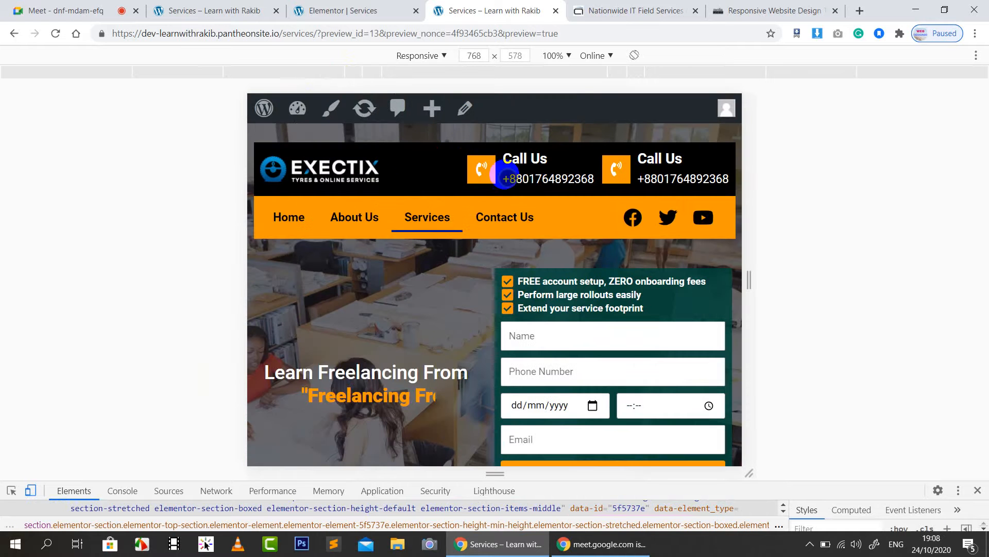
scroll(470, 227, "down", 4)
scroll(474, 249, "up", 4)
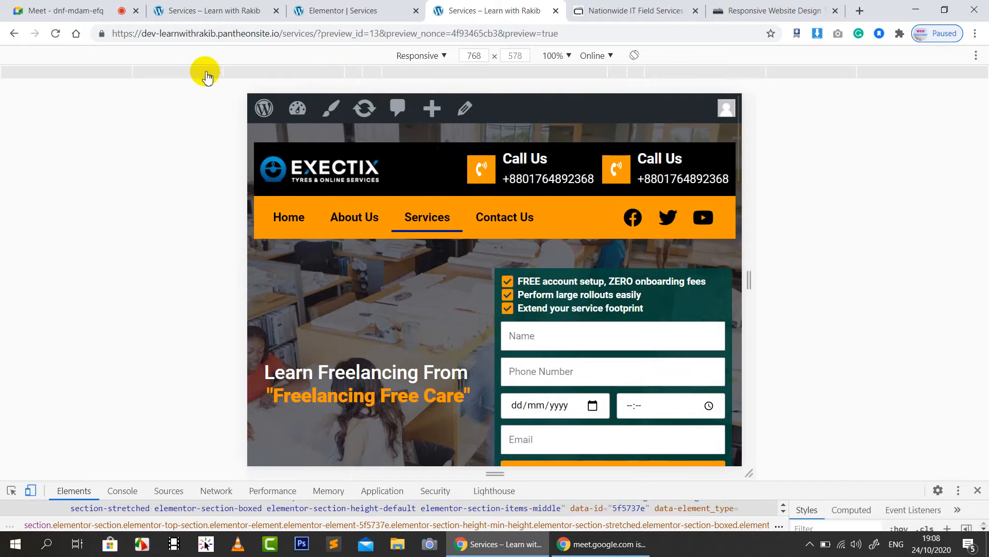
left_click(206, 76)
scroll(570, 325, "down", 5)
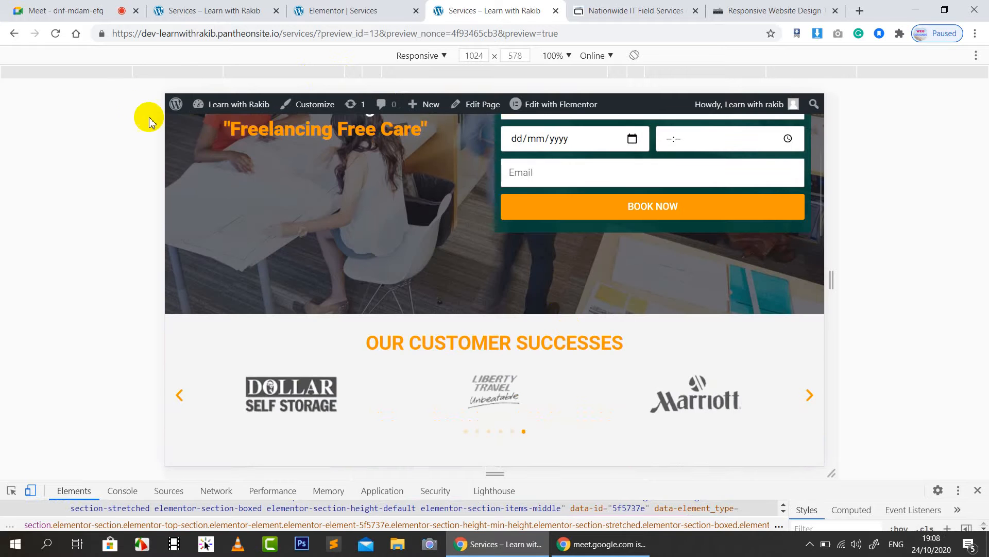
left_click(126, 72)
scroll(536, 298, "up", 5)
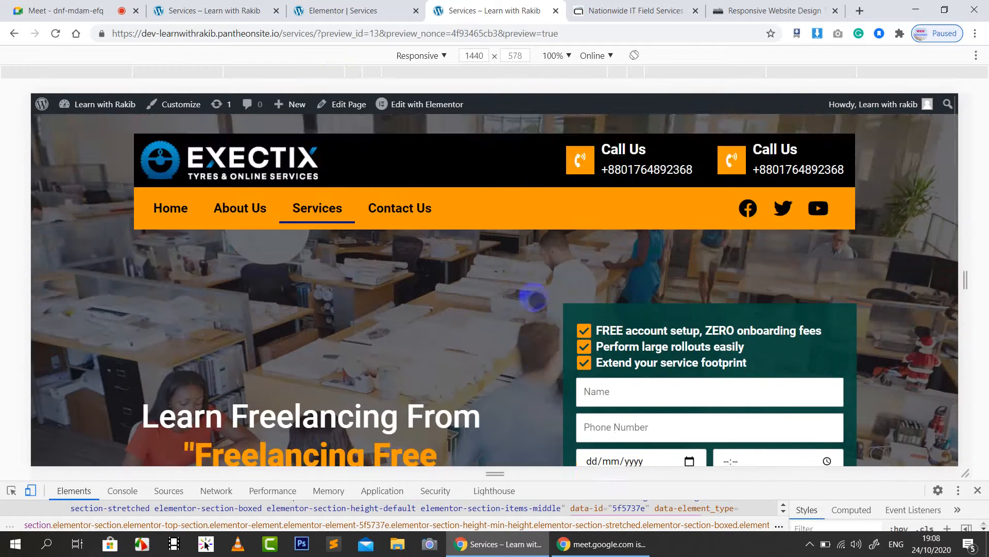
scroll(536, 299, "down", 15)
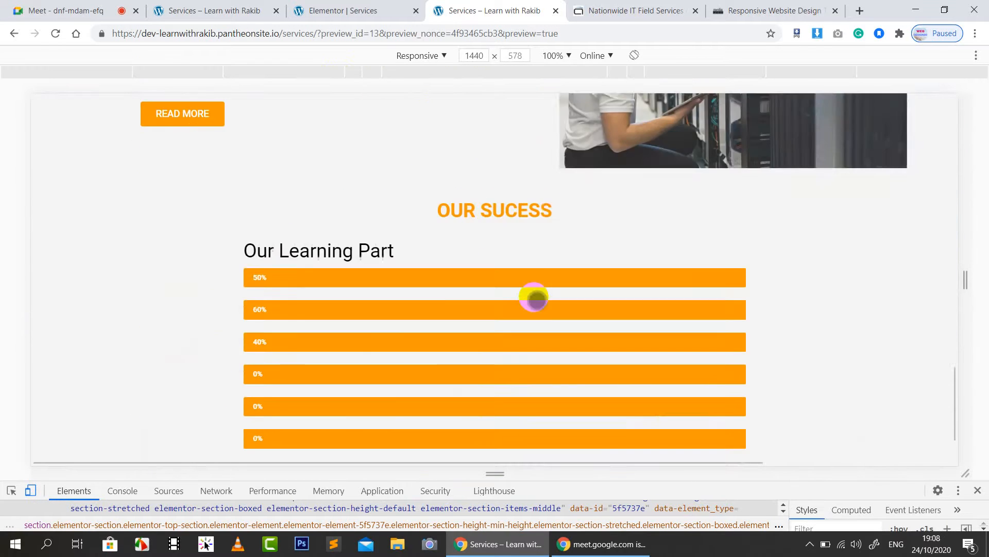
scroll(532, 296, "down", 3)
Step: Close DevTools, select the footer's copyright line, then switch to the other Services tab
left_click(977, 490)
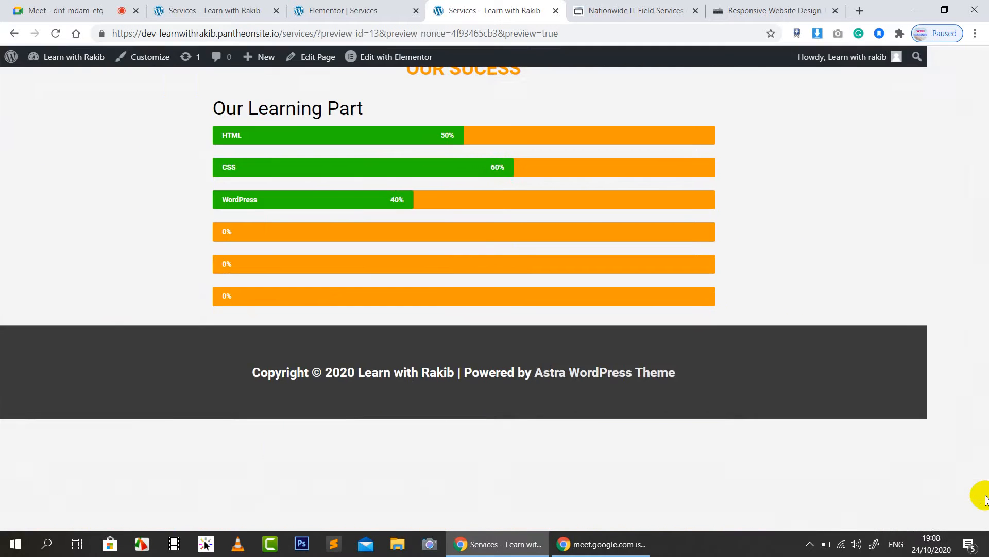
scroll(976, 495, "up", 2)
scroll(771, 404, "up", 10)
scroll(659, 366, "up", 1)
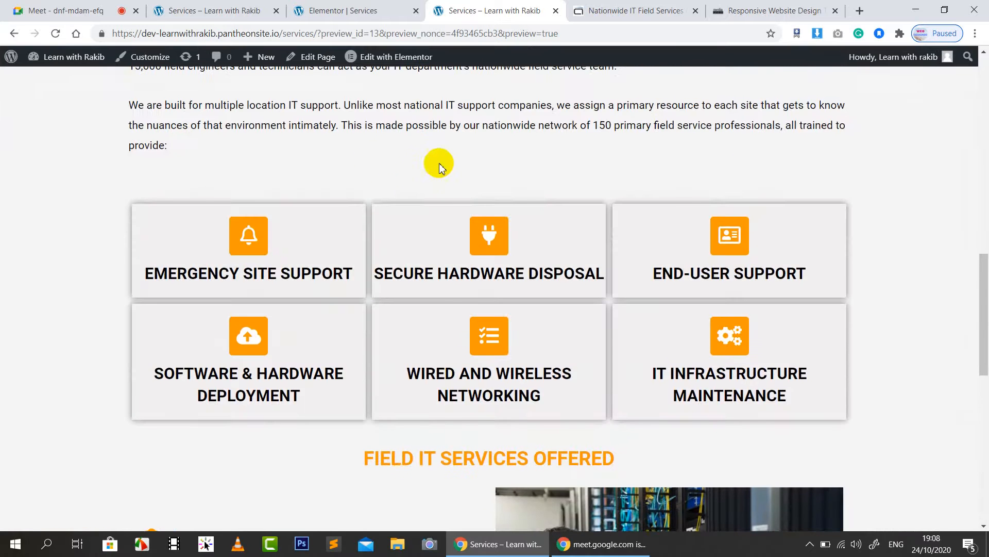
scroll(456, 289, "down", 8)
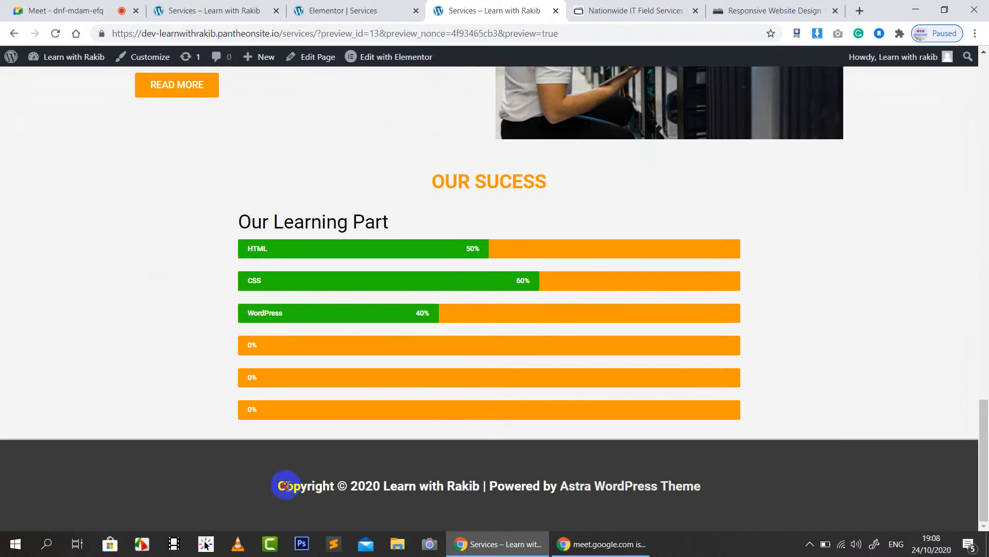
left_click_drag(285, 486, 663, 471)
left_click_drag(728, 497, 286, 498)
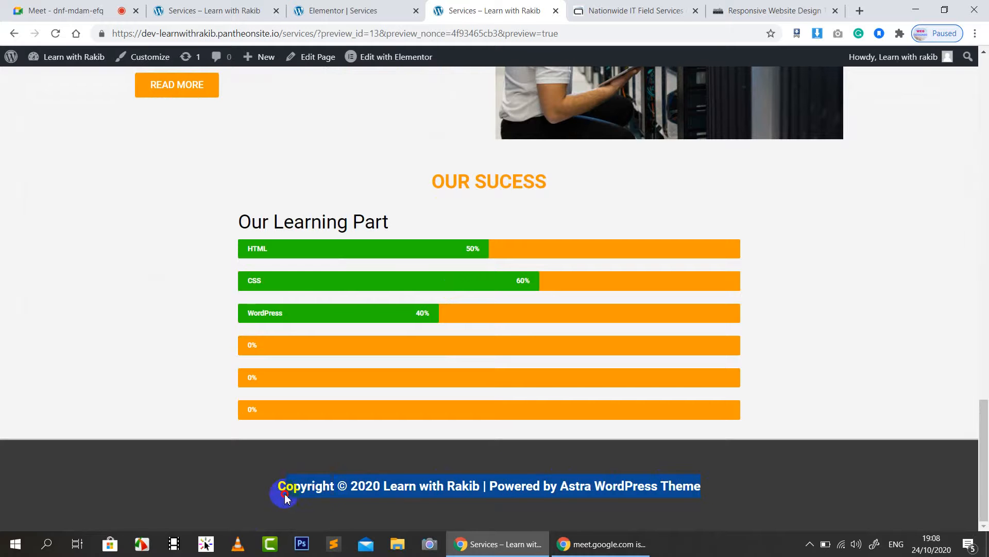
left_click(194, 11)
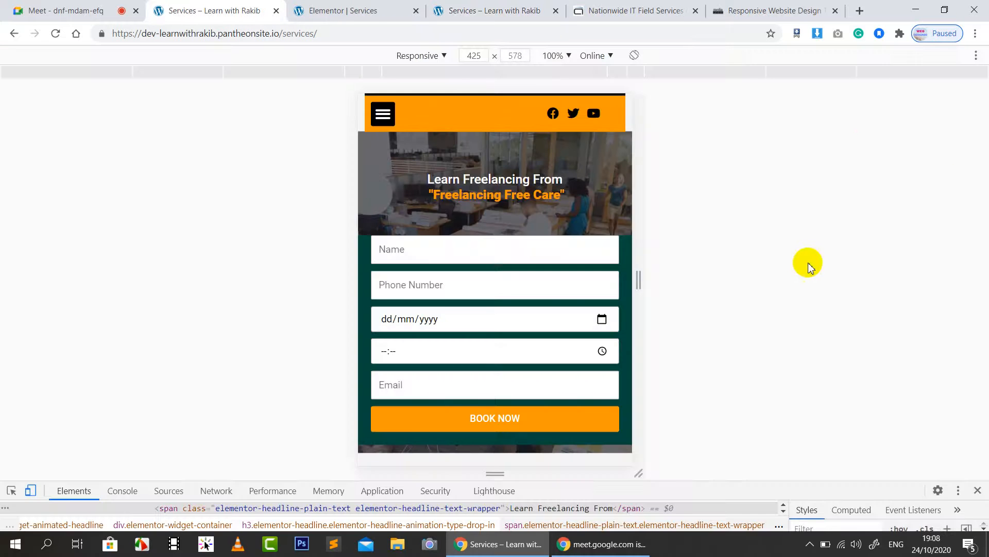
Step: Close DevTools and open the Astra Customizer's Footer panel for the Services page
left_click(978, 491)
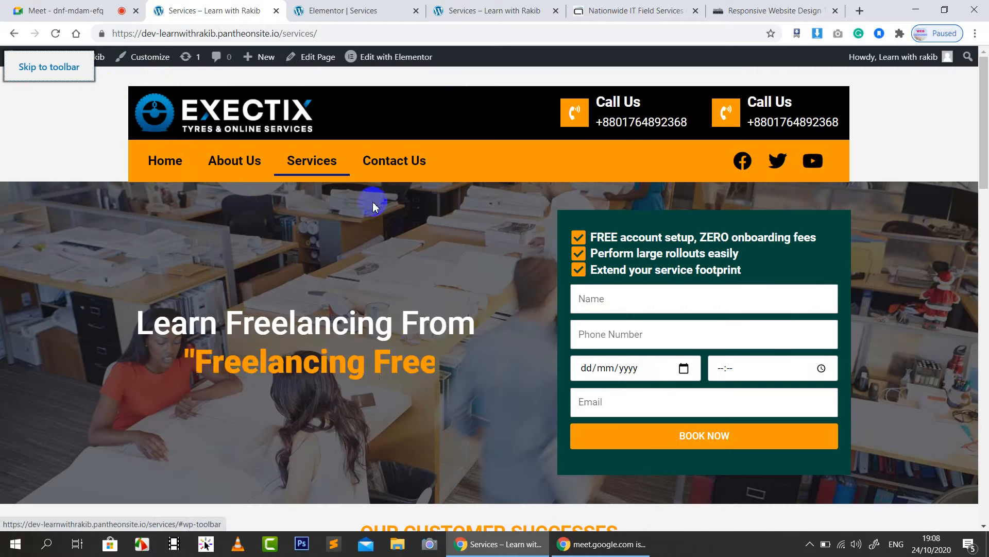
left_click(151, 58)
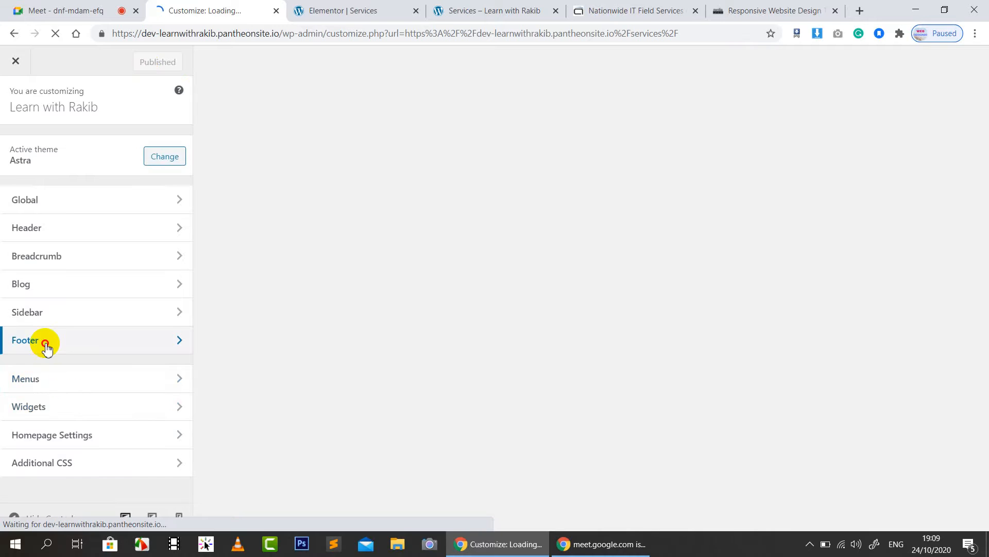
left_click(46, 343)
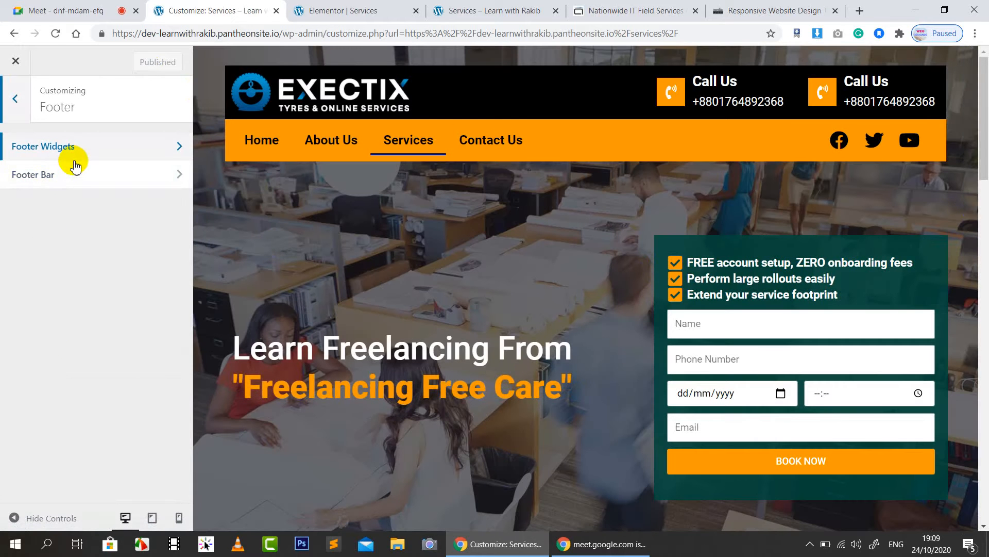
Step: Choose the two-section Footer Bar layout and remove '| Powered by [theme_author]' from Section 1
left_click(64, 176)
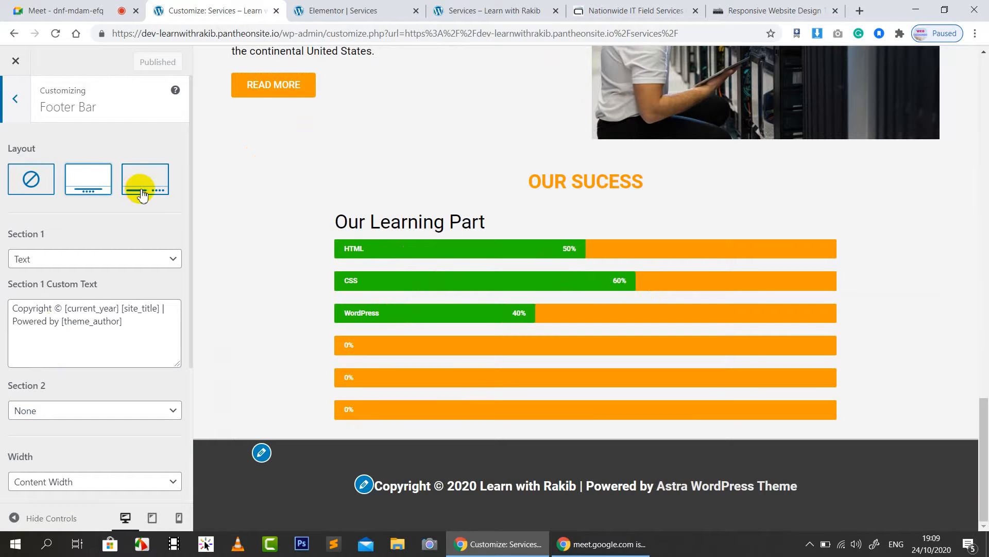
left_click(143, 195)
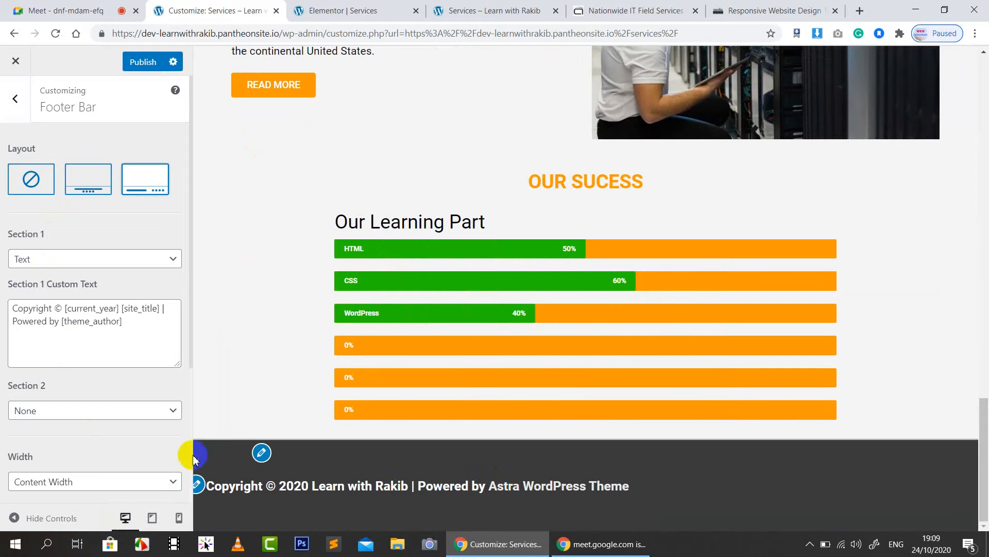
left_click(76, 258)
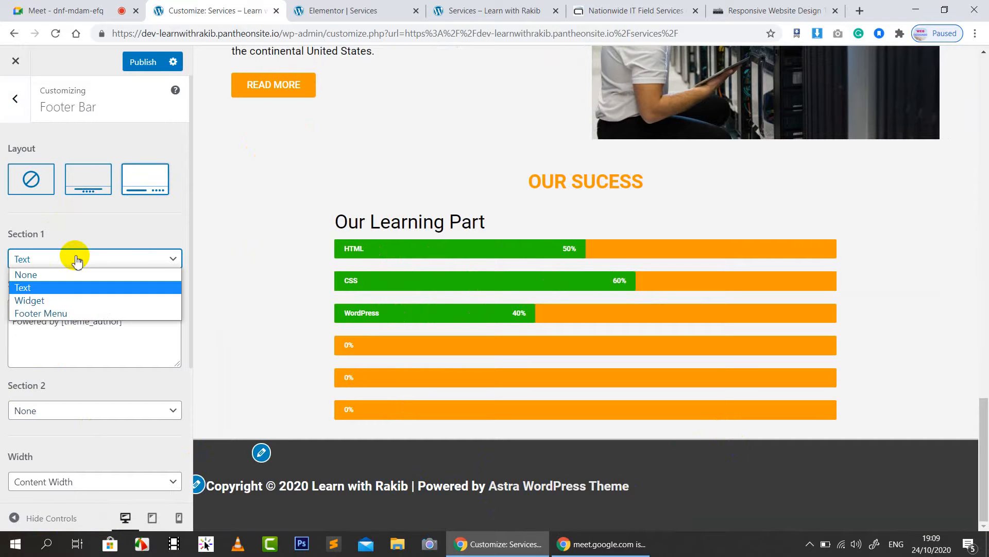
left_click(76, 259)
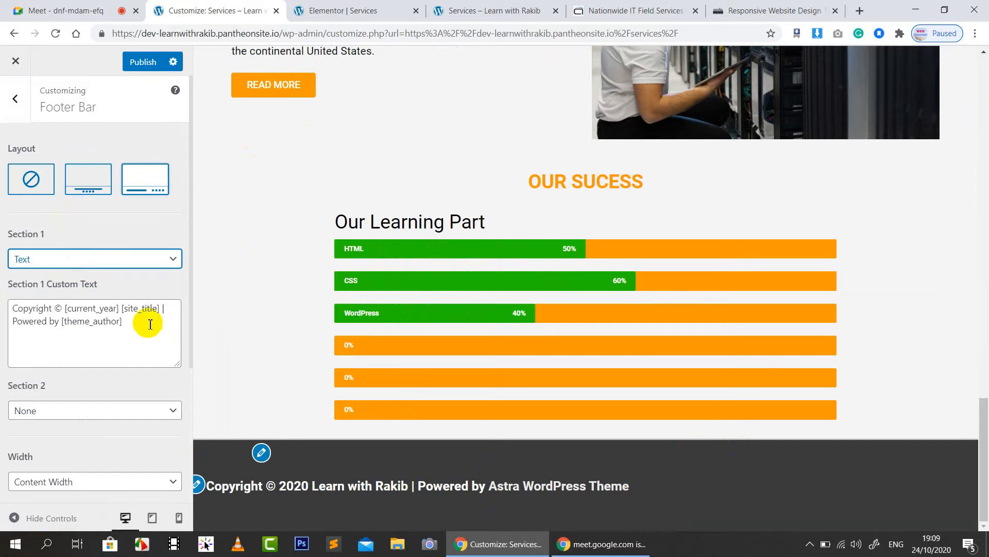
left_click_drag(162, 314, 168, 353)
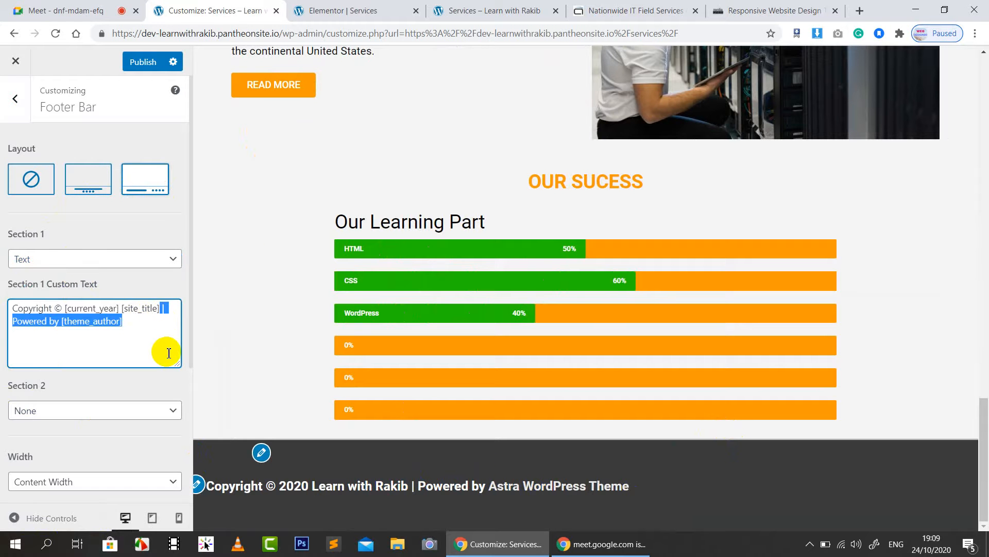
key("BackSpace")
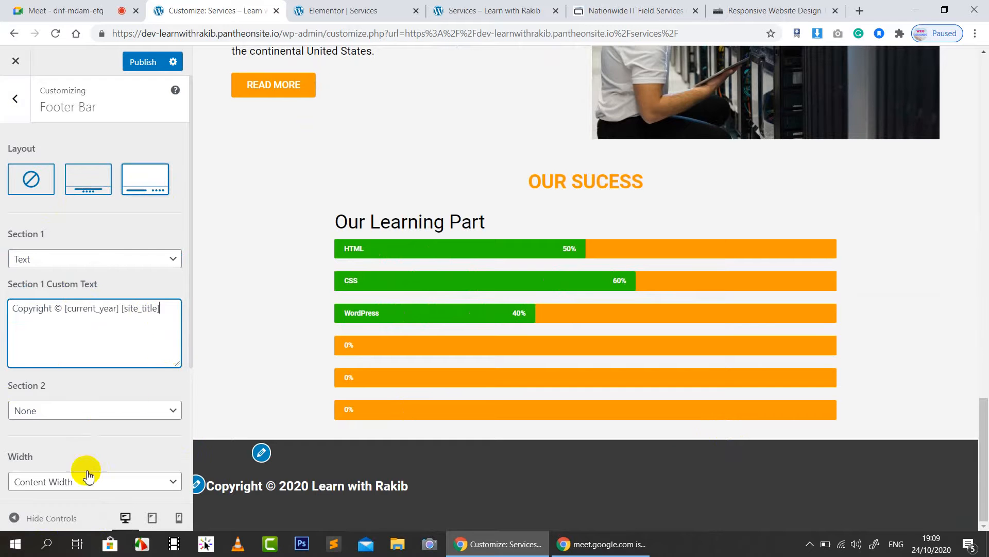
Step: Set Footer Bar Section 2 to Text and clear its default custom text
left_click(70, 411)
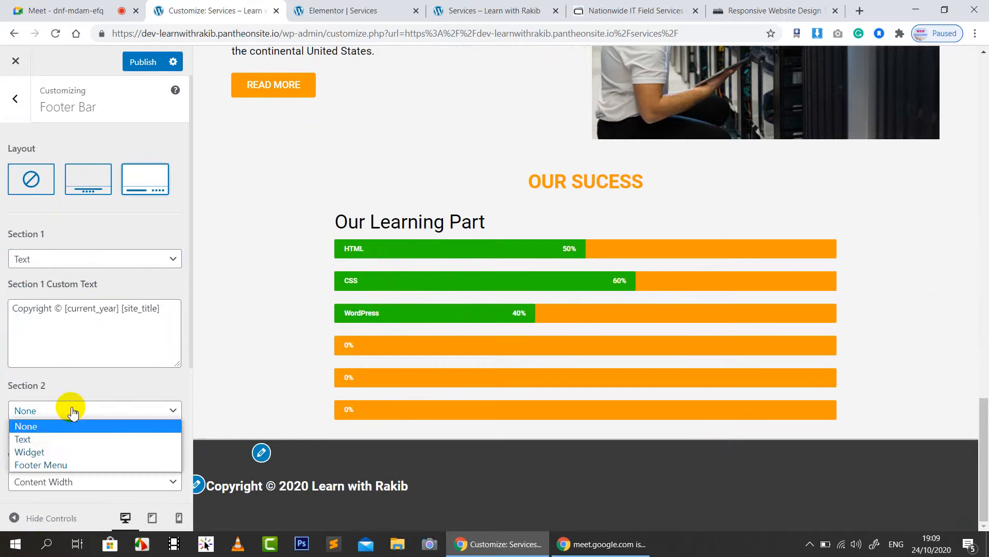
left_click(54, 440)
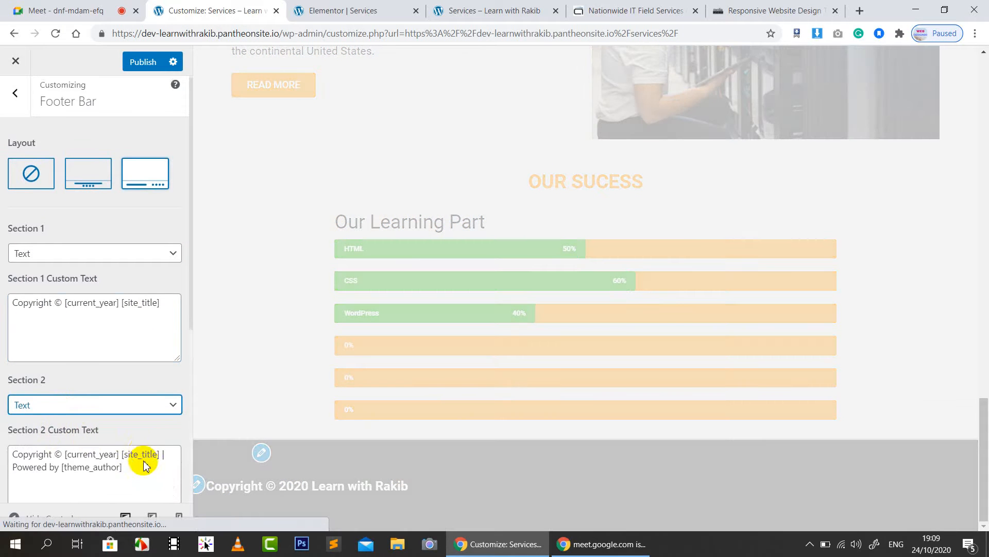
scroll(144, 453, "down", 2)
left_click_drag(147, 350, 10, 333)
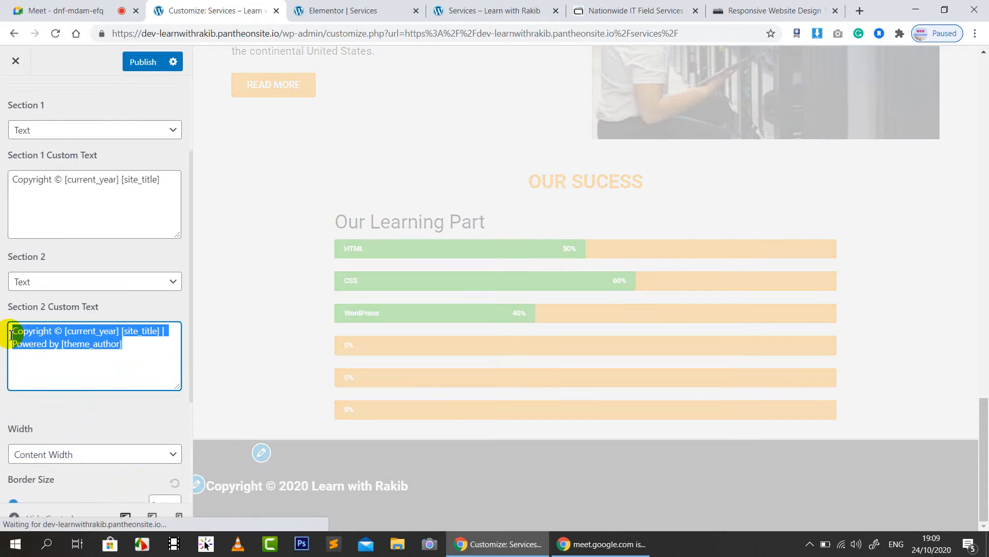
key("BackSpace")
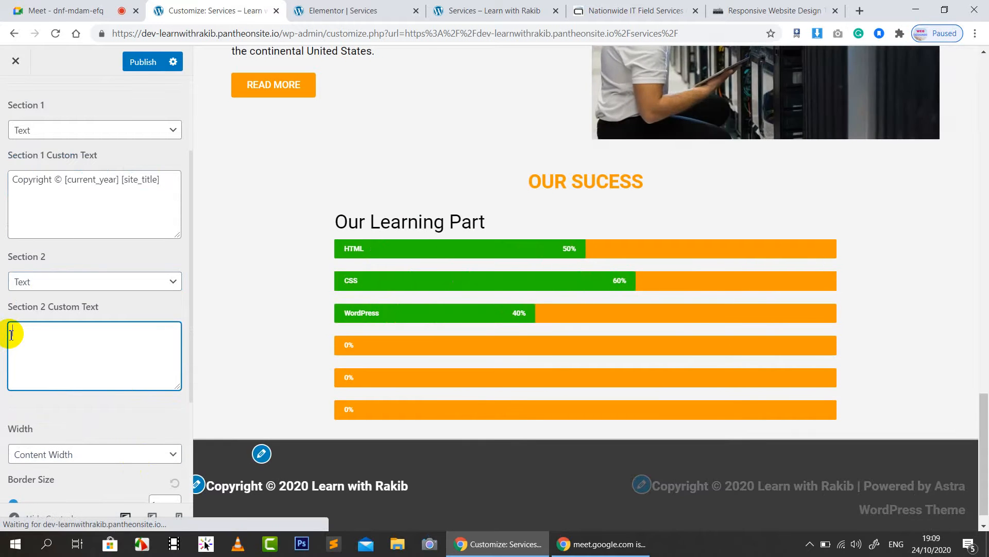
Step: Type the 'Build By Freelancer' credit with the author's name in Section 2, capitalising the name
type("Build B")
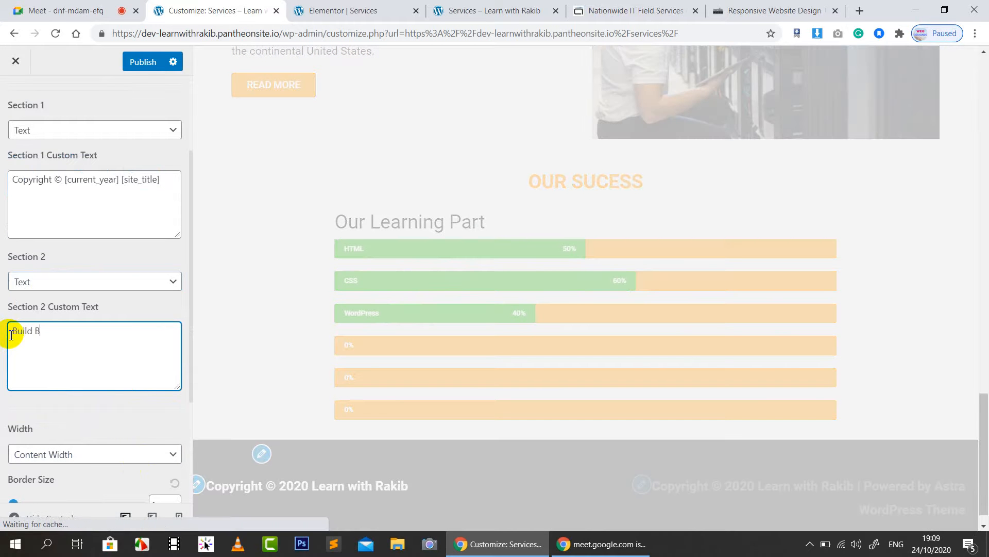
type("y Free")
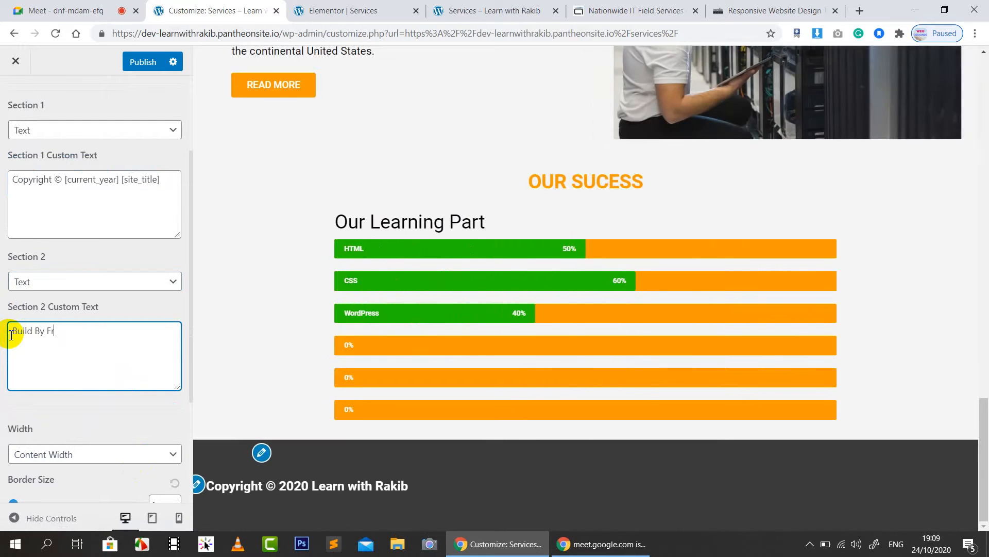
type("lancer rakib")
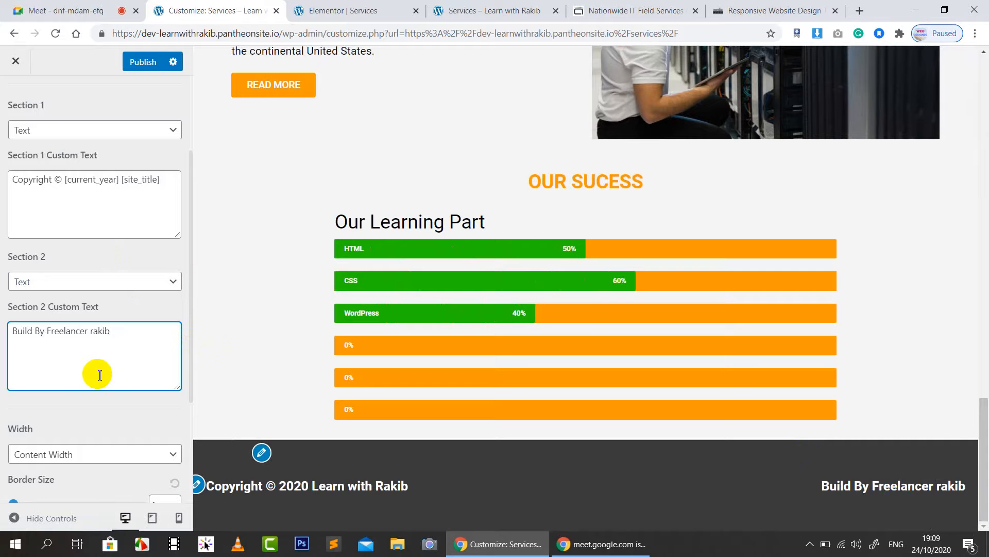
left_click(96, 335)
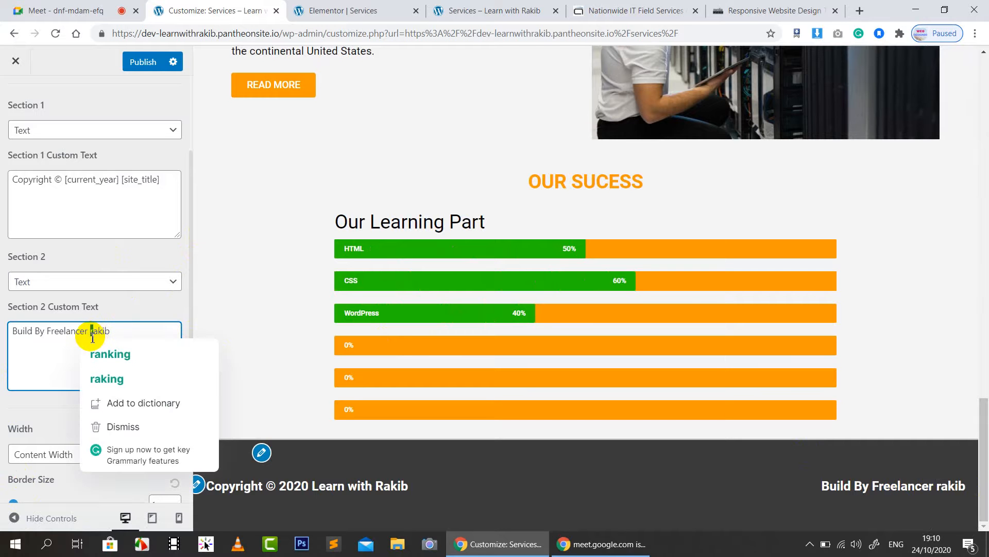
type("R")
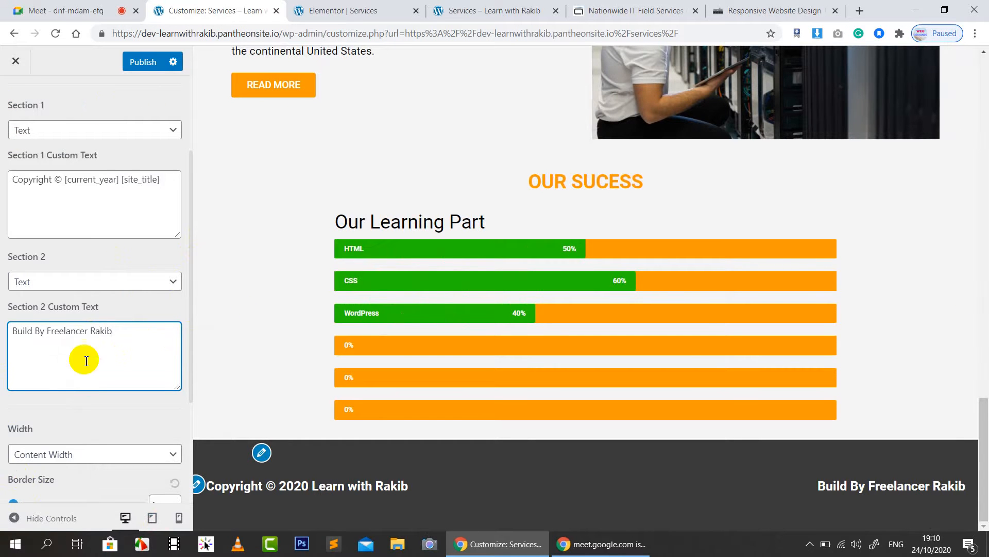
Step: Insert an opening <a href=""> tag before the name, with the cursor between the quotes
left_click(46, 332)
type("<>")
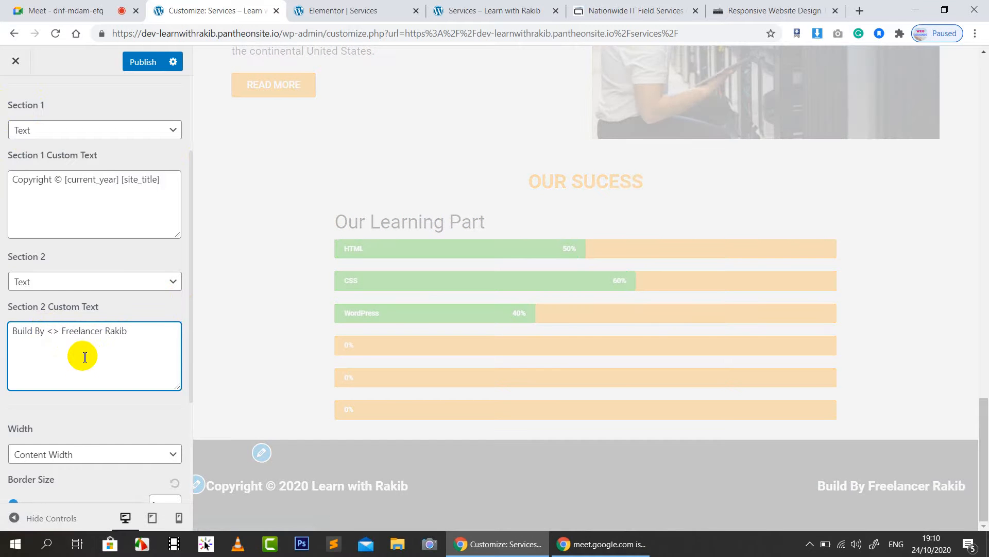
type("a")
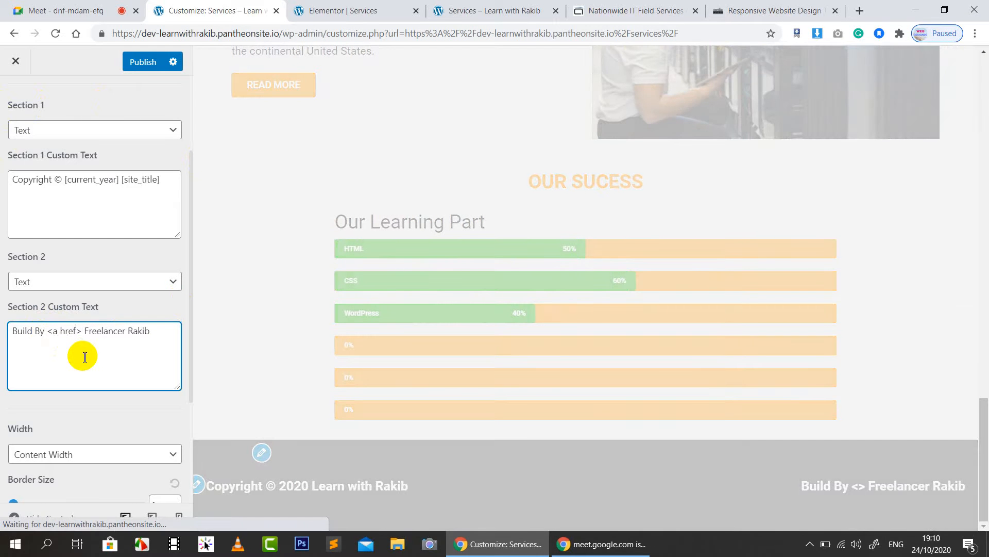
type("href+")
key("BackSpace")
type("=\"")
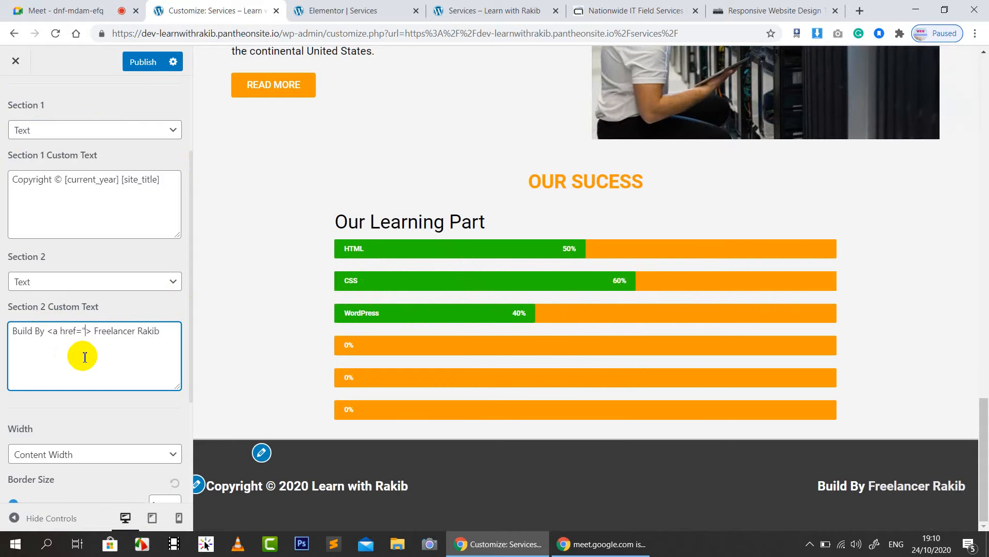
type("\"")
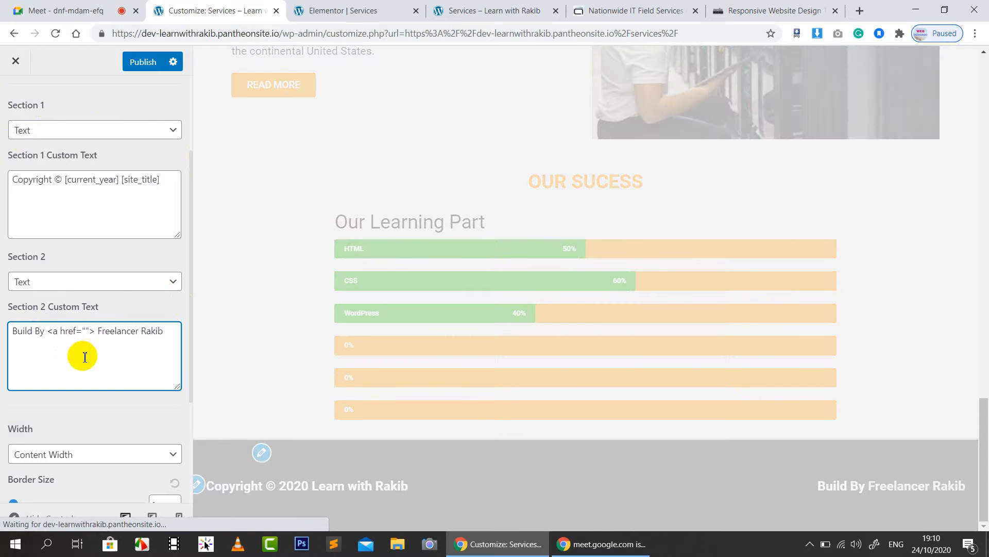
key("Left")
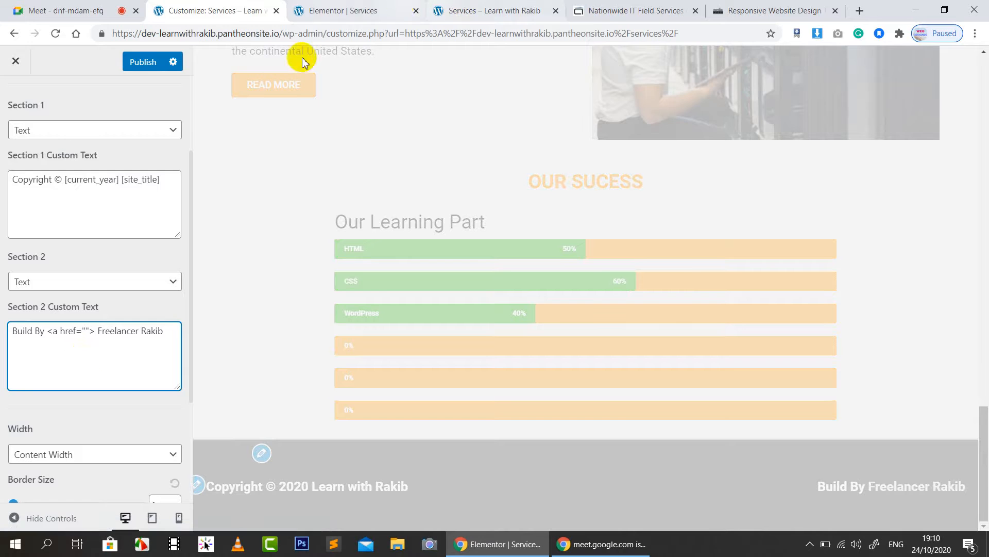
Step: Open the Freelancing Free Care Facebook group page via facebook.com/grou in the address bar
left_click(350, 11)
left_click(634, 11)
left_click(545, 31)
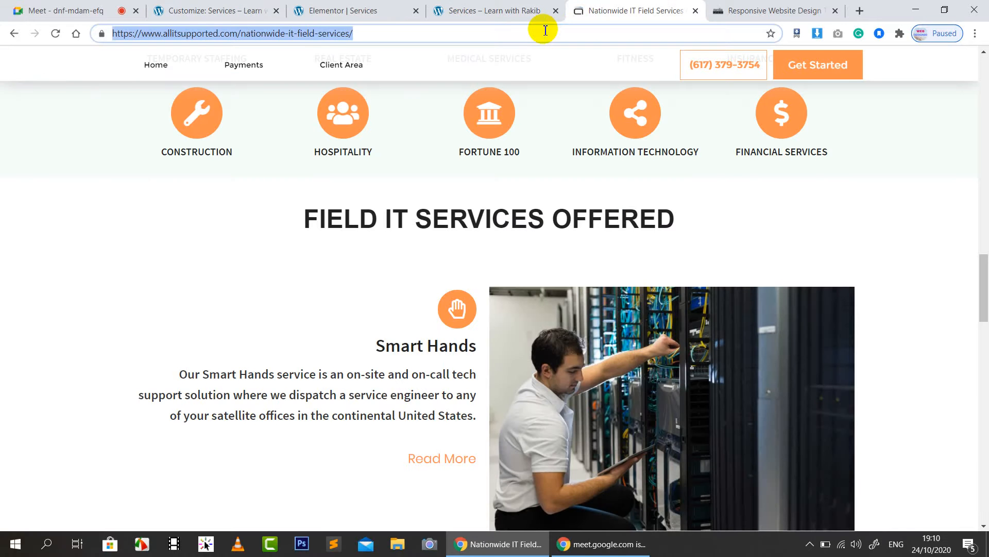
type("fac")
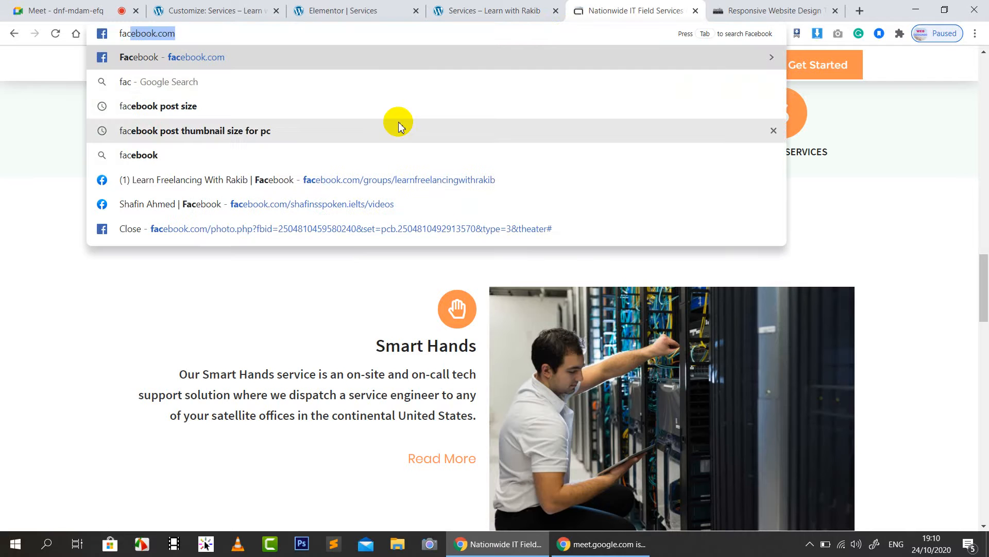
left_click(317, 36)
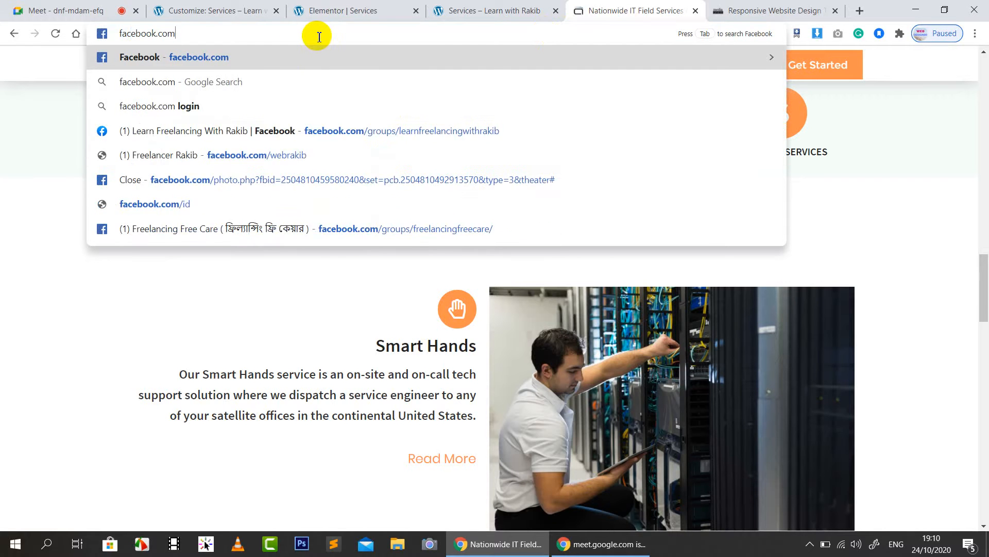
type("/gt")
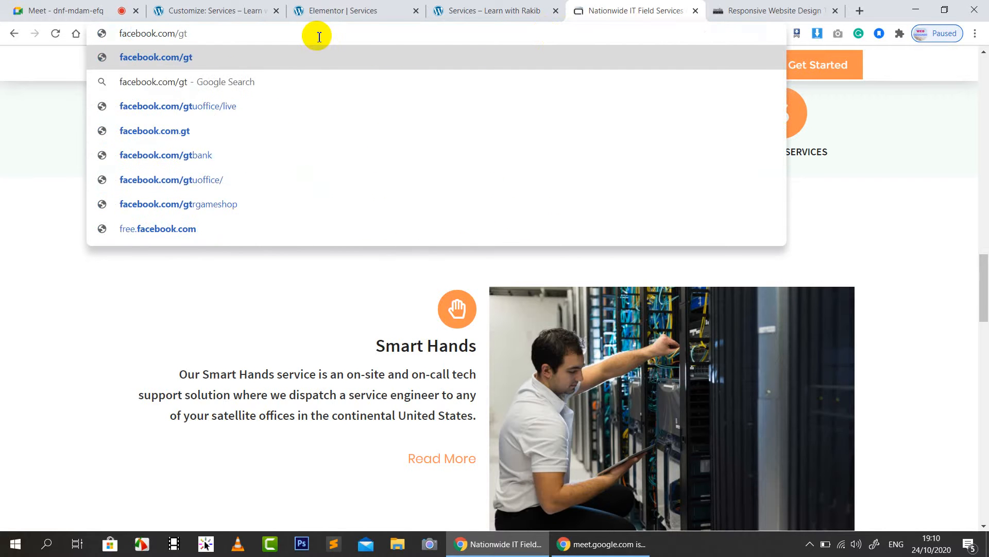
key("BackSpace")
type("rou")
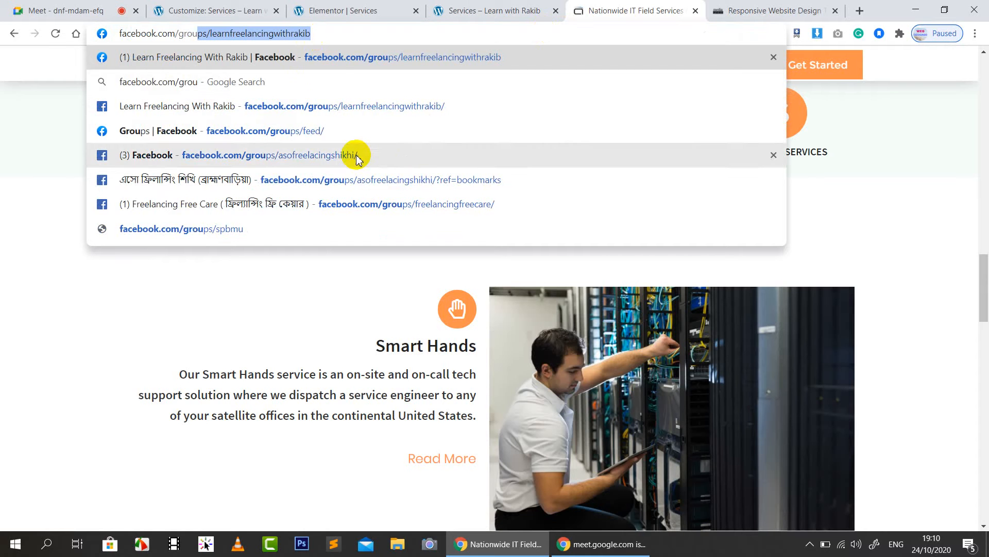
left_click(420, 204)
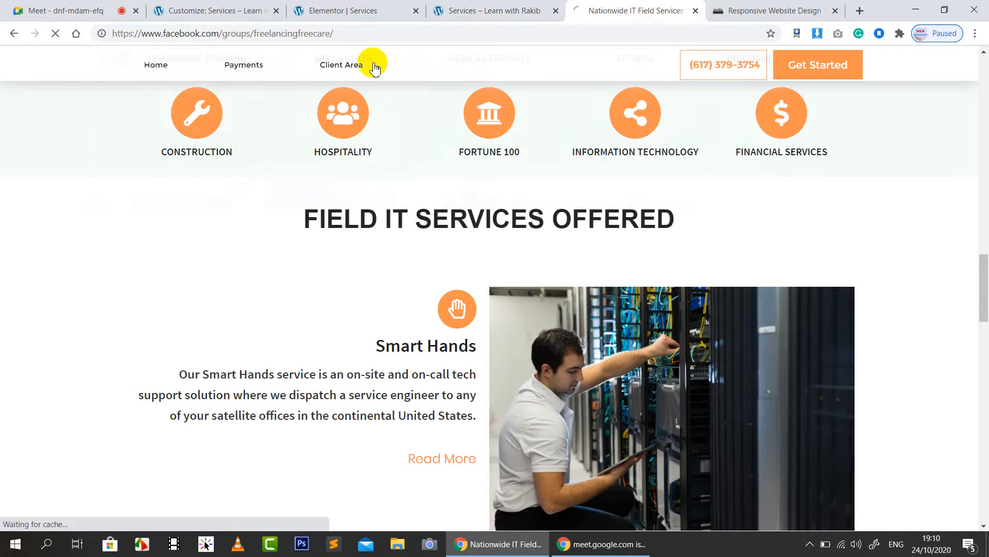
Step: Copy the group page's URL and return to the Customize: Services tab
left_click(375, 37)
key("ctrl+c")
left_click(448, 11)
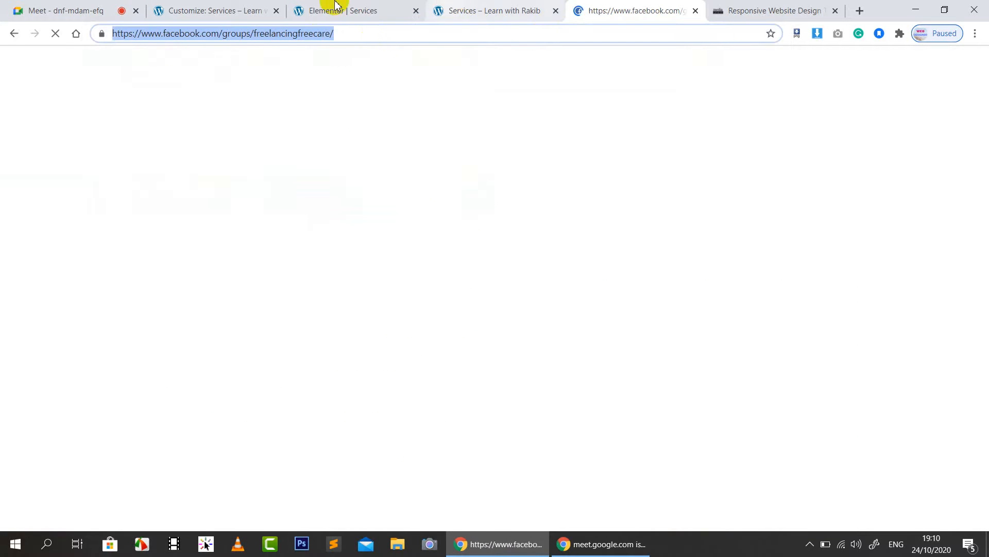
left_click(335, 11)
left_click(189, 11)
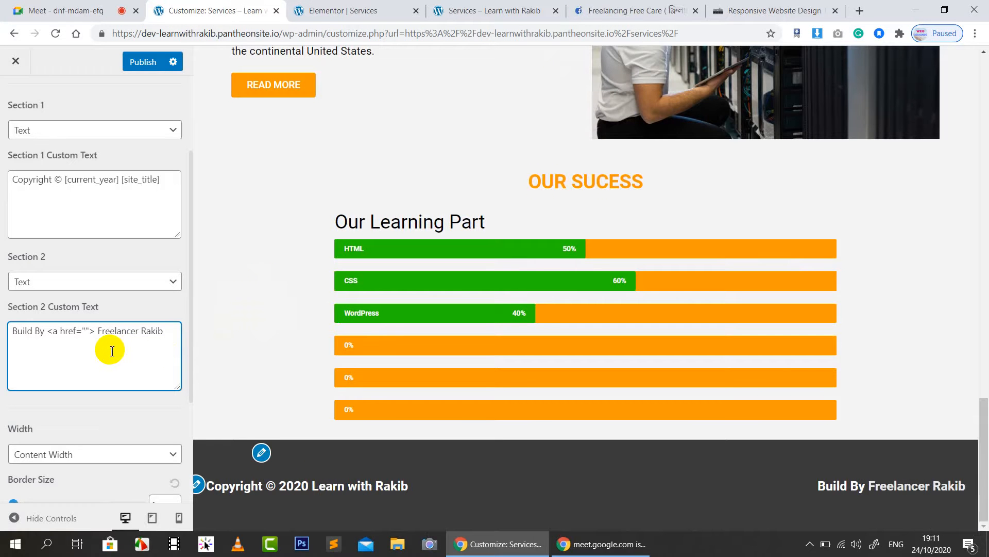
Step: Paste the group URL into the href, close the link with </a>, and publish the footer
key("ctrl+v")
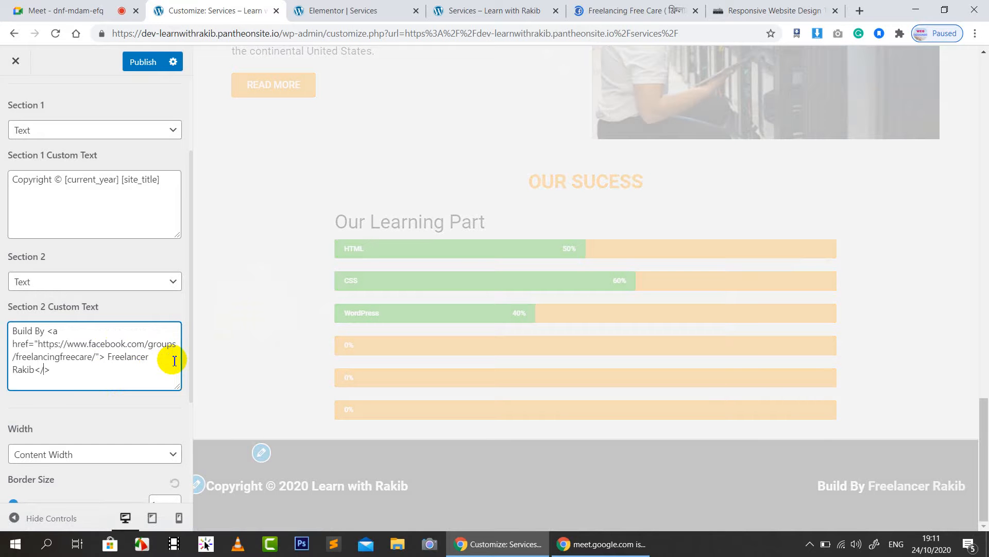
type("a")
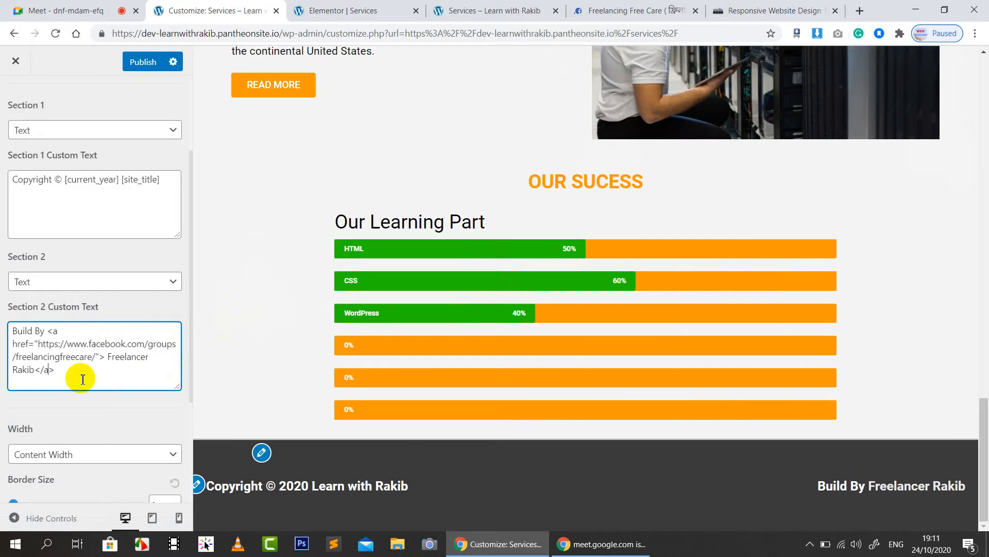
left_click(82, 378)
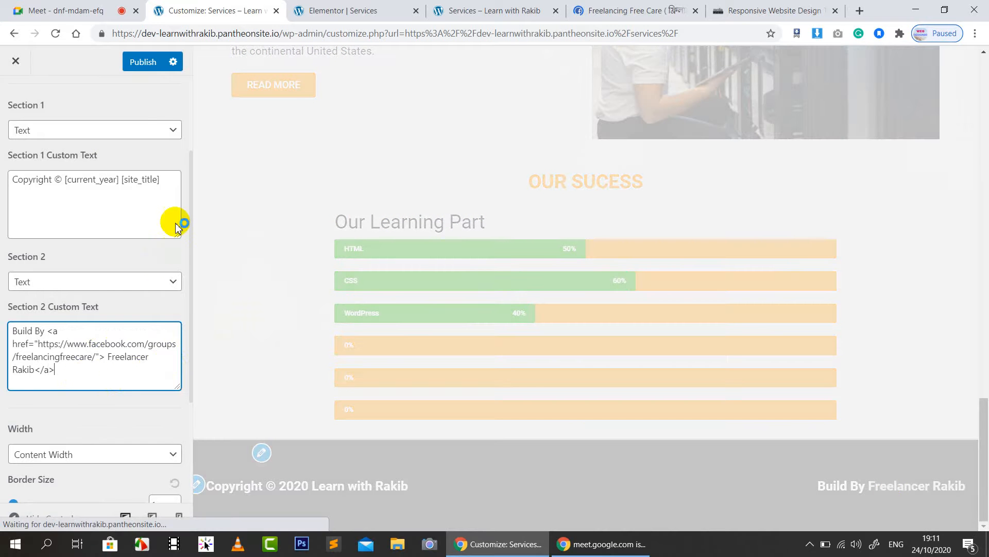
left_click(147, 71)
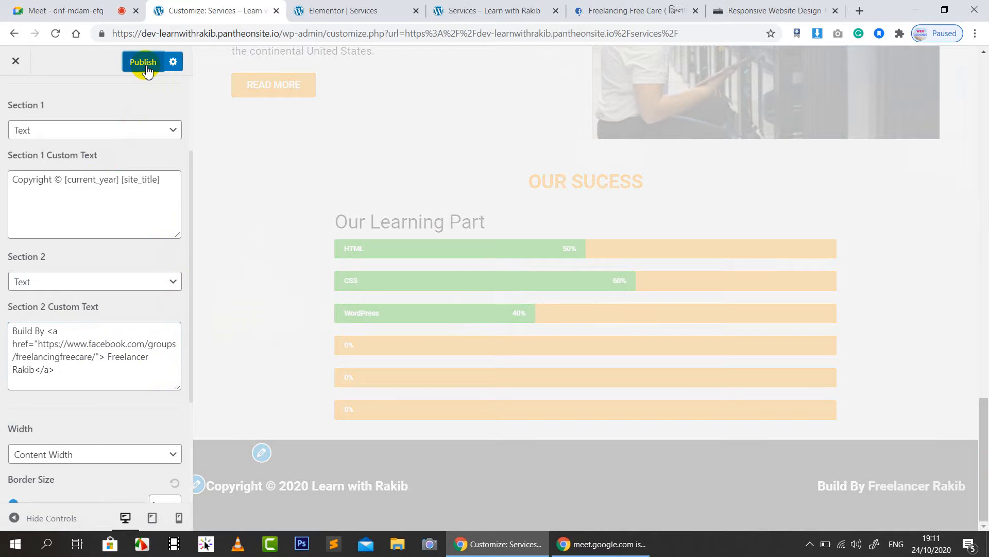
left_click(470, 7)
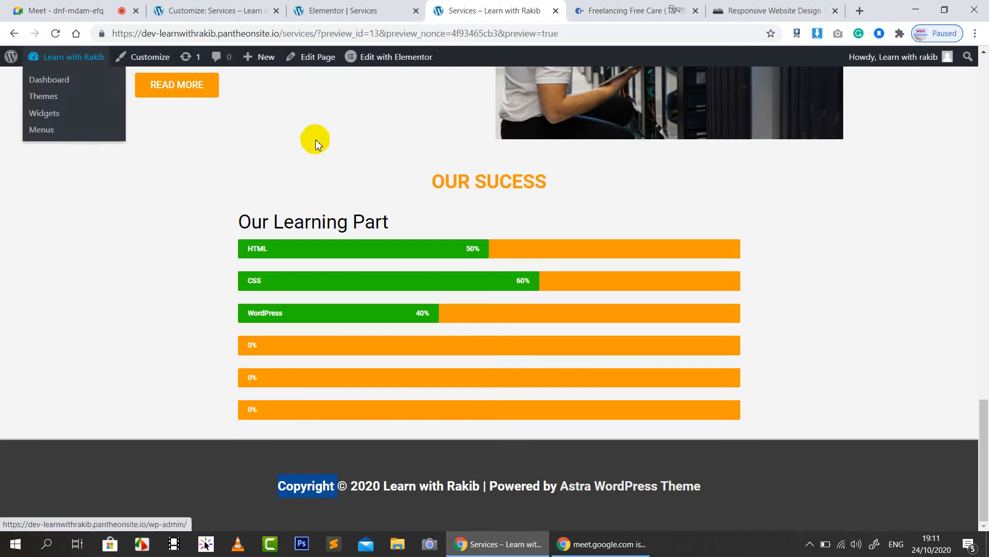
Step: From the live site's Home page, follow the footer credit link to the Freelancing Free Care group
scroll(316, 139, "up", 20)
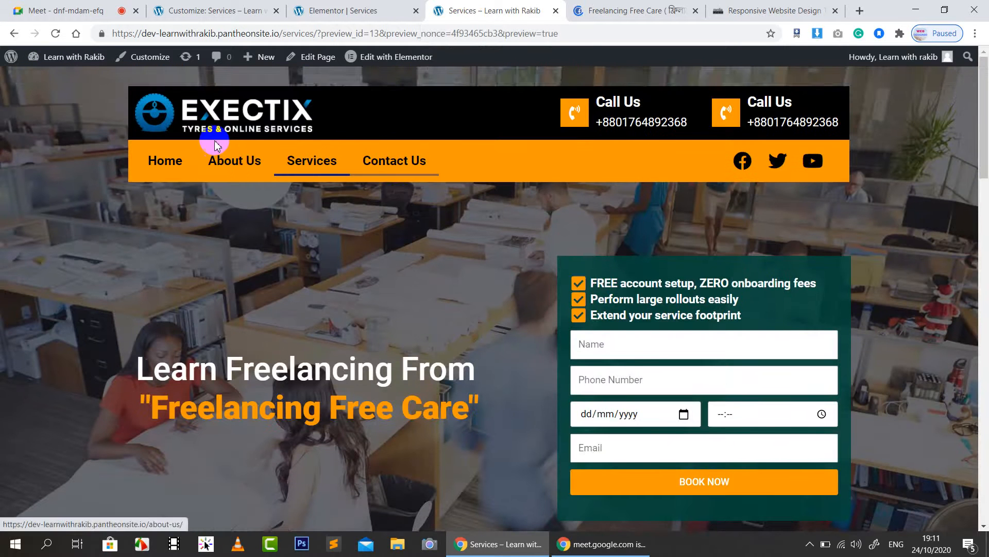
left_click(238, 115)
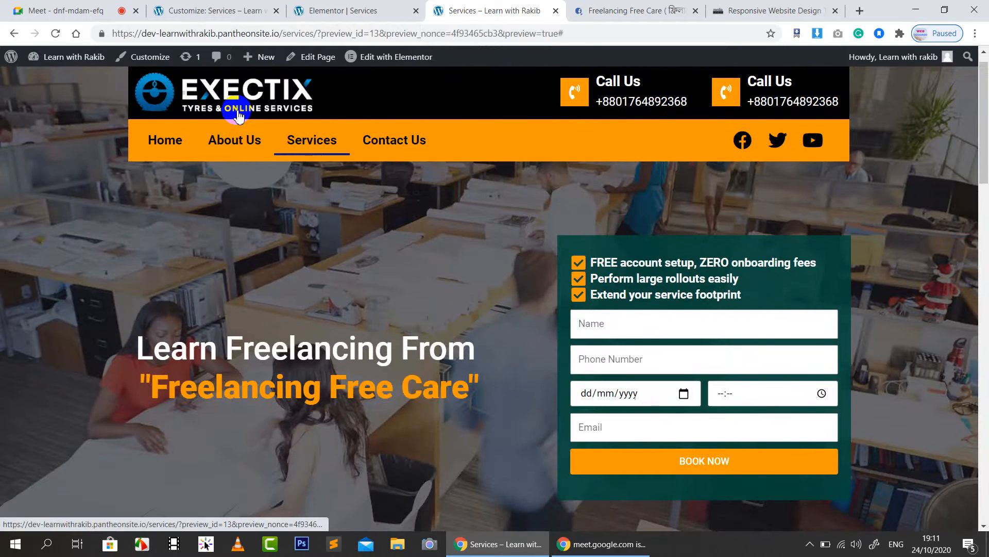
left_click(168, 146)
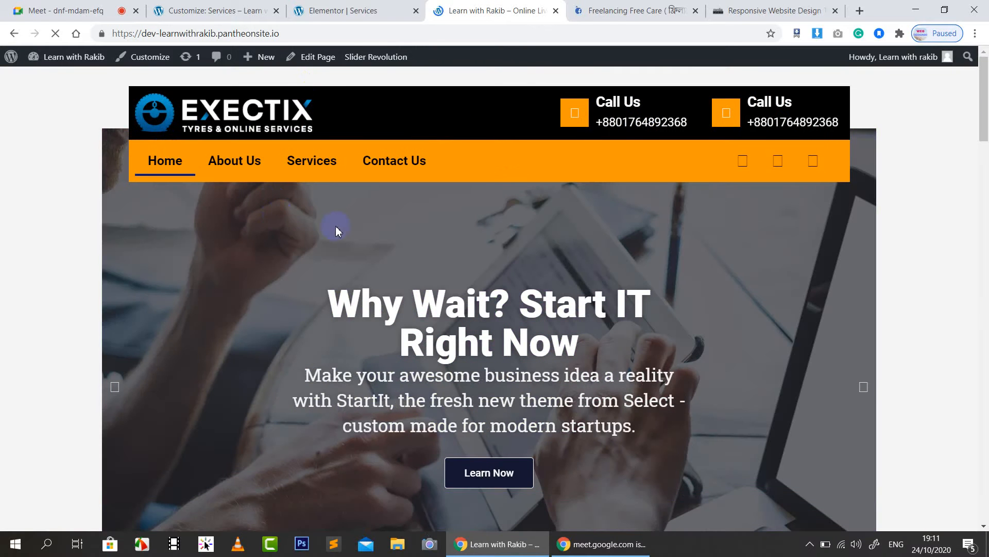
scroll(338, 225, "down", 4)
scroll(338, 225, "up", 4)
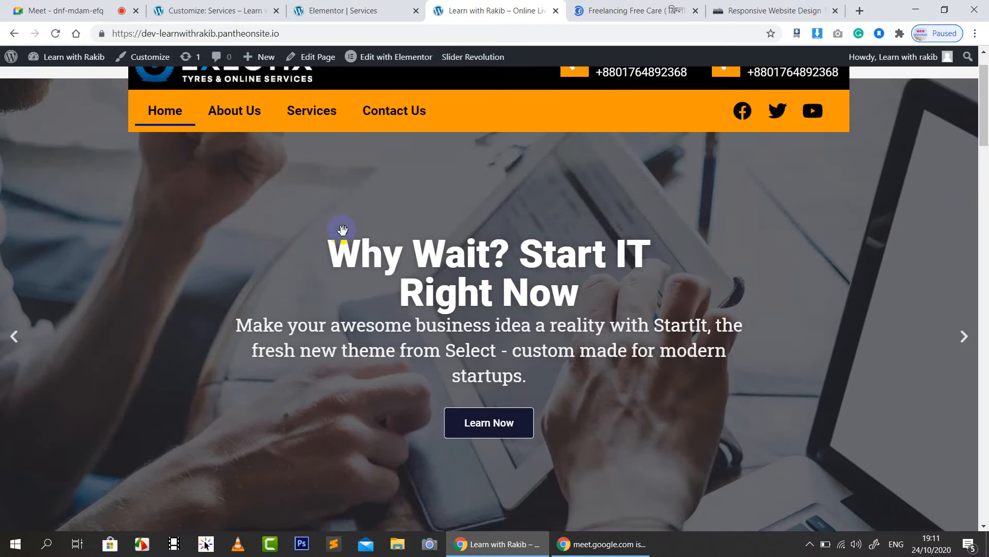
scroll(357, 243, "down", 20)
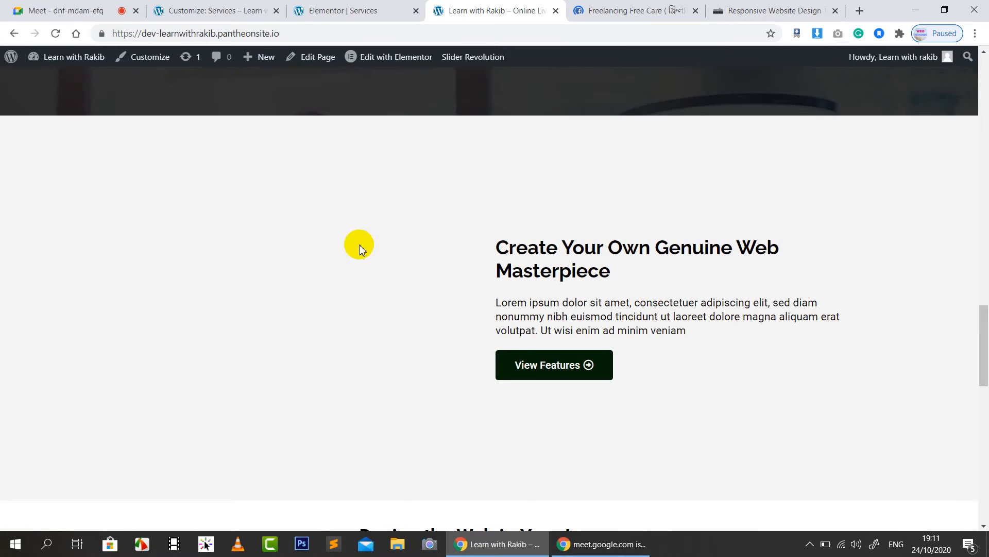
scroll(629, 331, "down", 15)
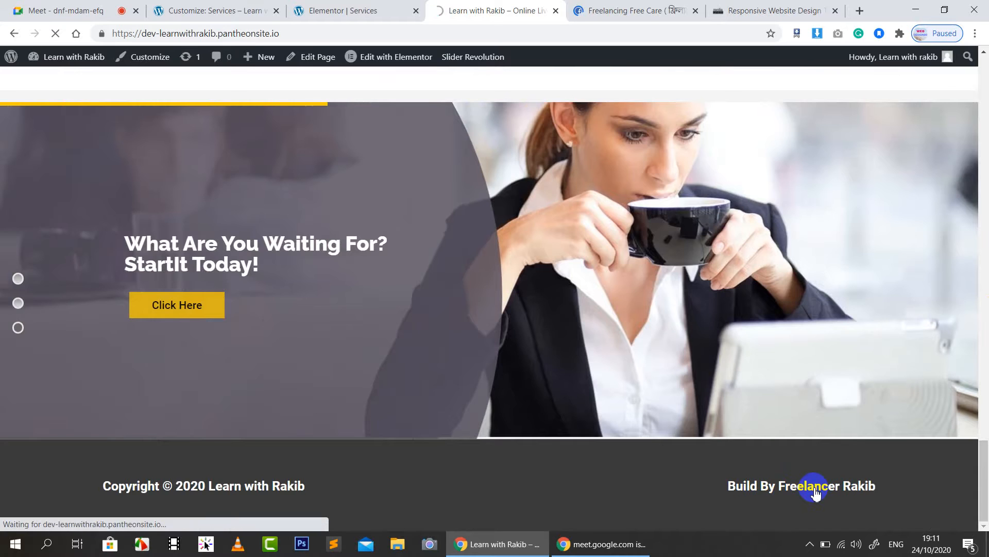
left_click(814, 488)
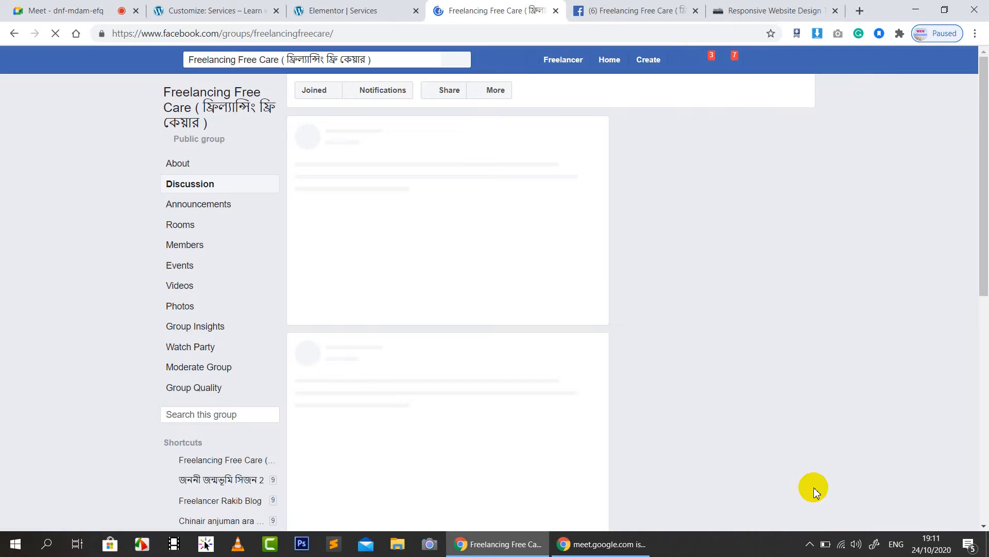
Step: Close both Facebook group tabs and the Responsive Design Checker, ending on the Customize tab
left_click(695, 11)
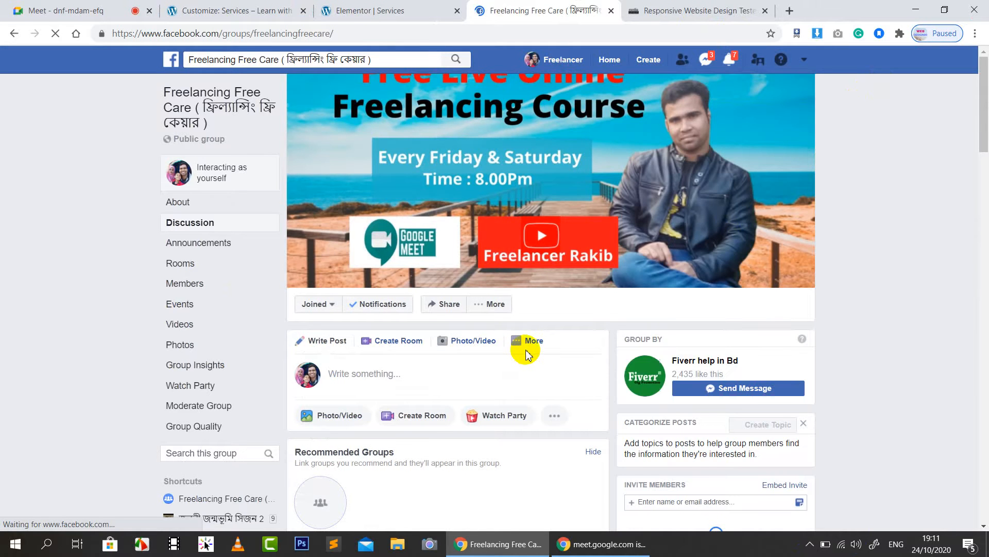
scroll(550, 333, "down", 3)
scroll(552, 336, "down", 2)
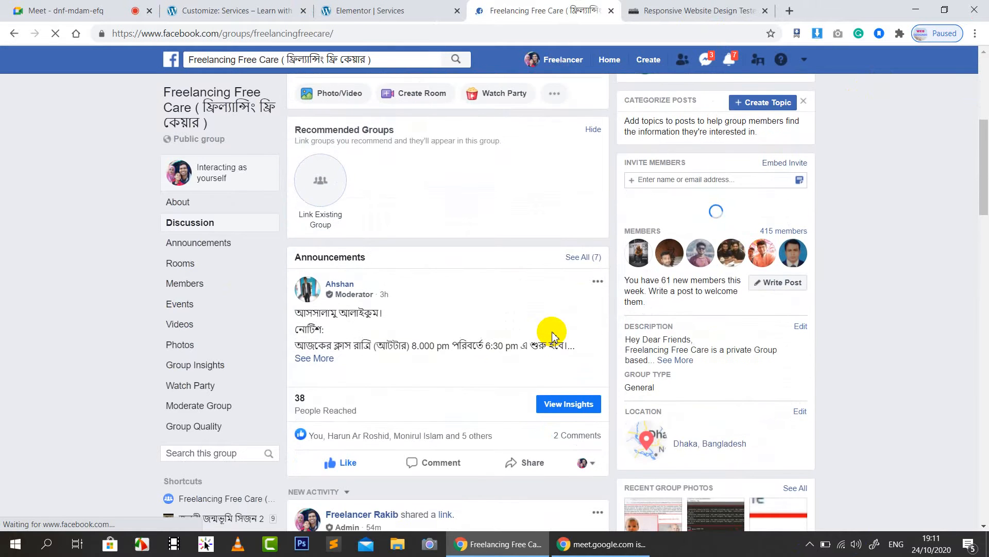
scroll(551, 336, "up", 5)
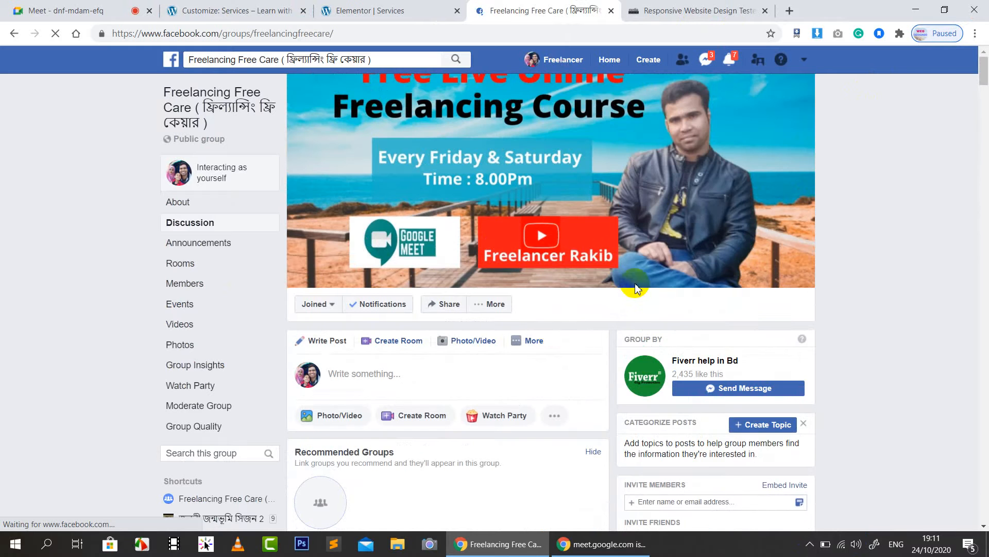
scroll(636, 287, "down", 2)
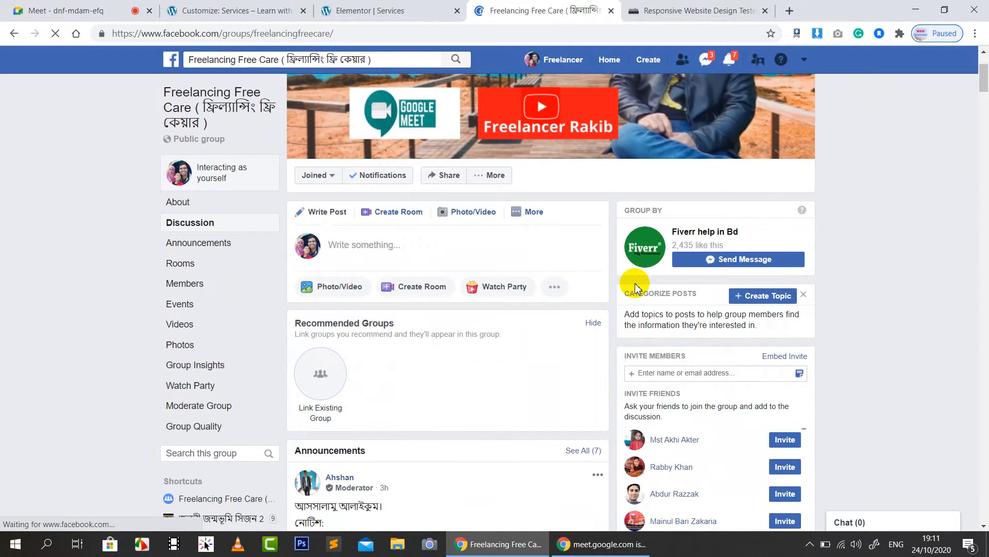
scroll(464, 320, "down", 2)
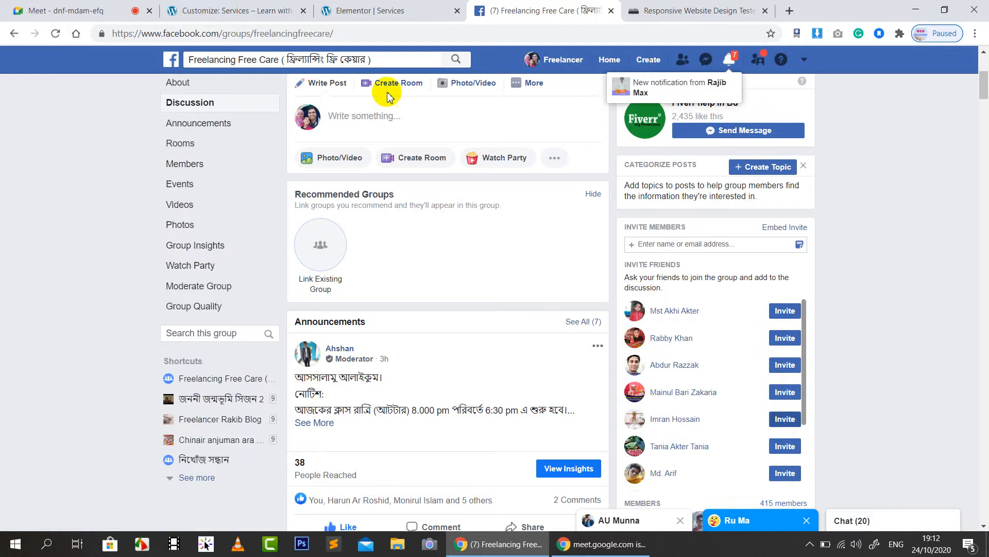
scroll(392, 83, "up", 2)
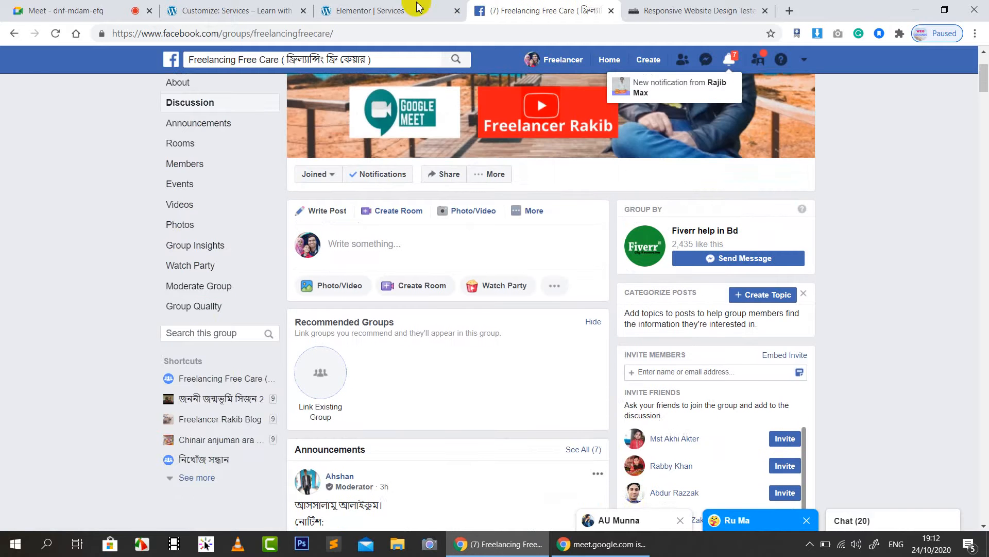
left_click(612, 11)
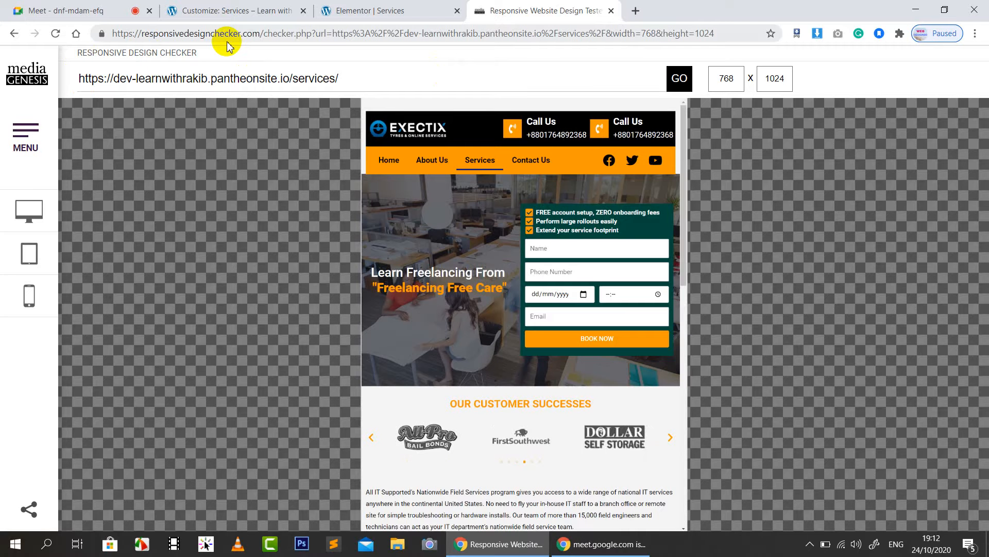
left_click(611, 10)
left_click(289, 10)
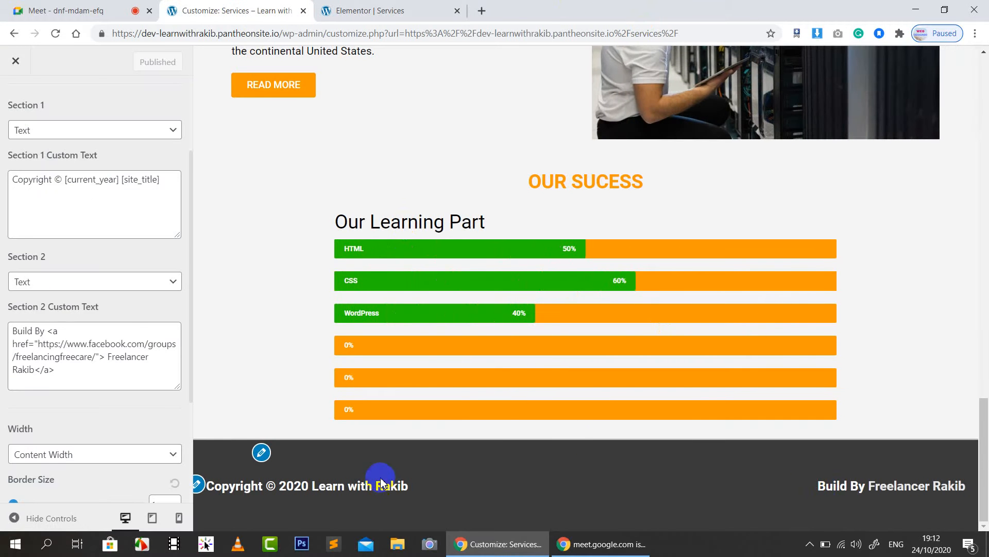
Step: Return to Footer Bar settings and close the footer content colour options
scroll(77, 428, "down", 3)
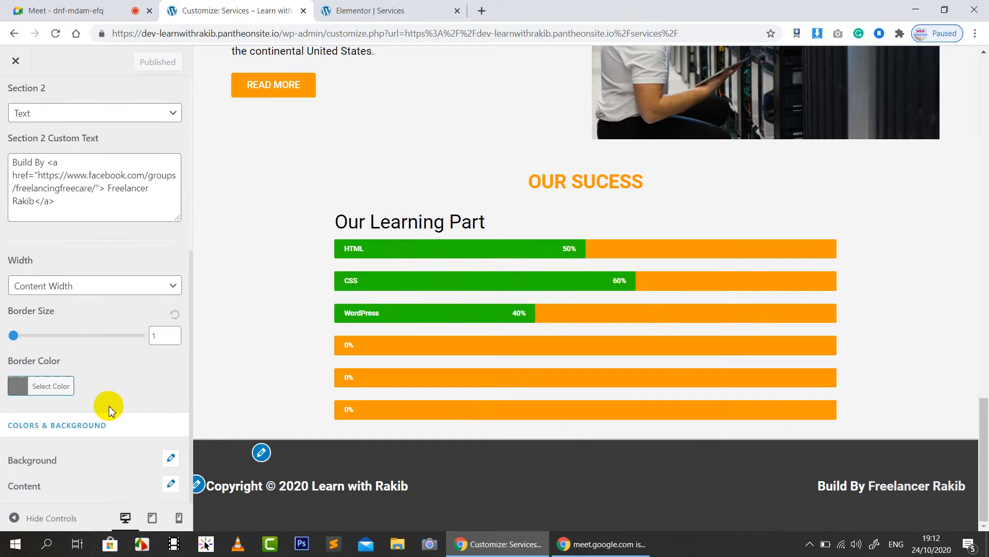
scroll(22, 172, "up", 5)
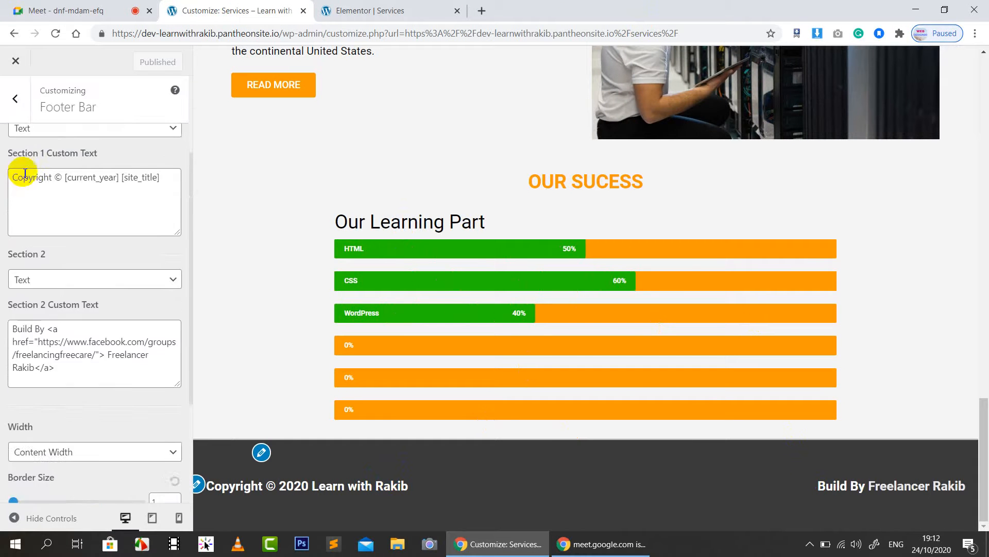
left_click(15, 99)
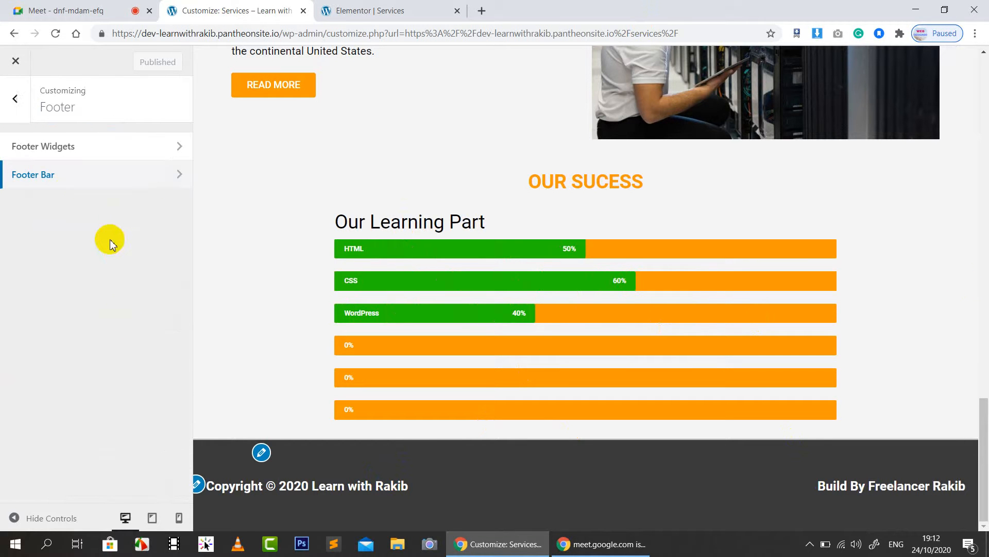
left_click(76, 178)
scroll(111, 420, "down", 5)
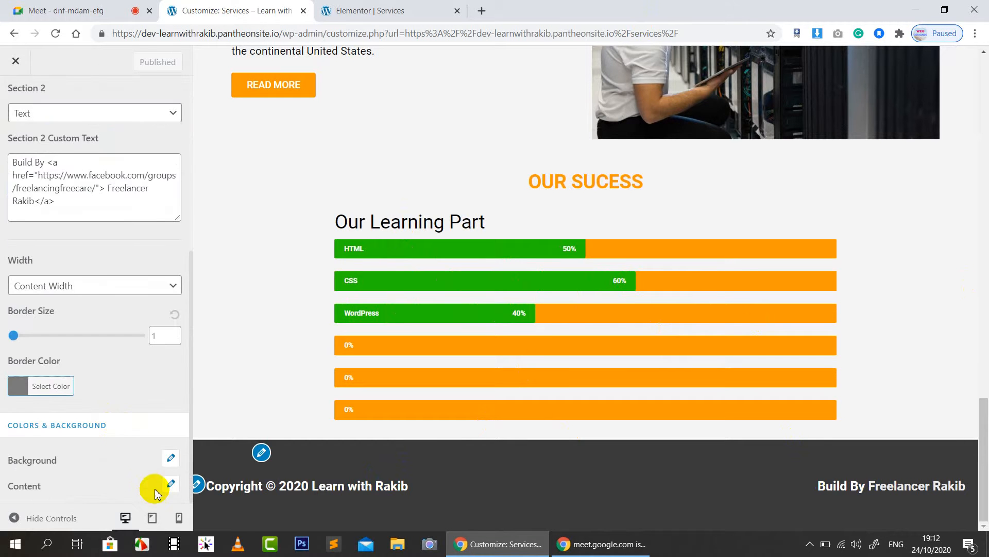
left_click(172, 485)
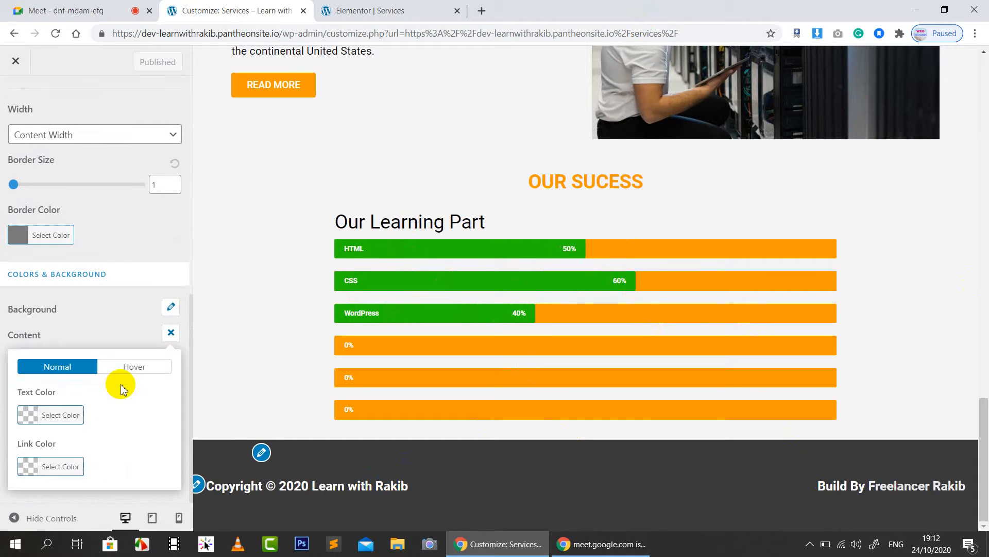
left_click(171, 332)
Step: Navigate via Footer Widgets and the main menu back to Footer > Footer Bar's colour section
scroll(90, 317, "up", 3)
scroll(91, 320, "up", 3)
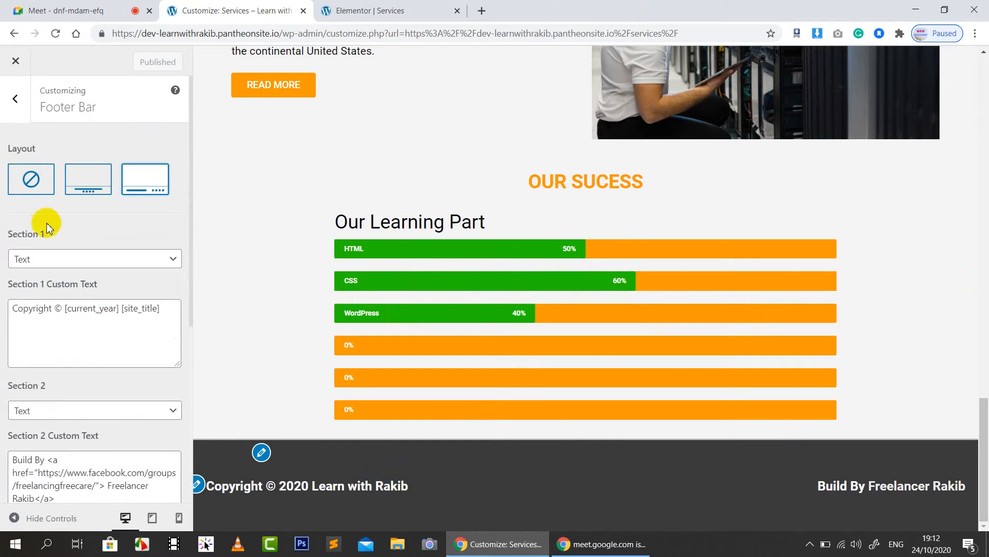
left_click(14, 118)
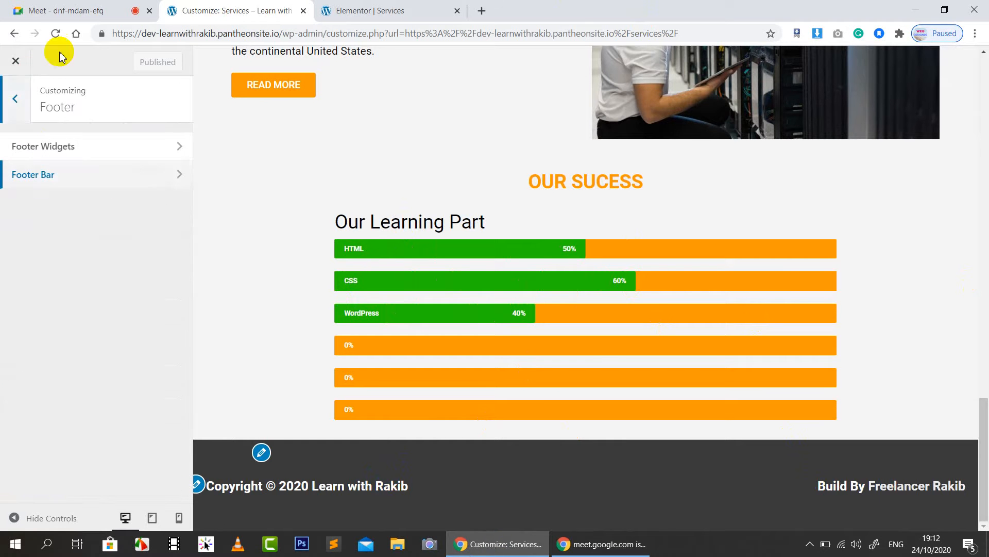
left_click(37, 149)
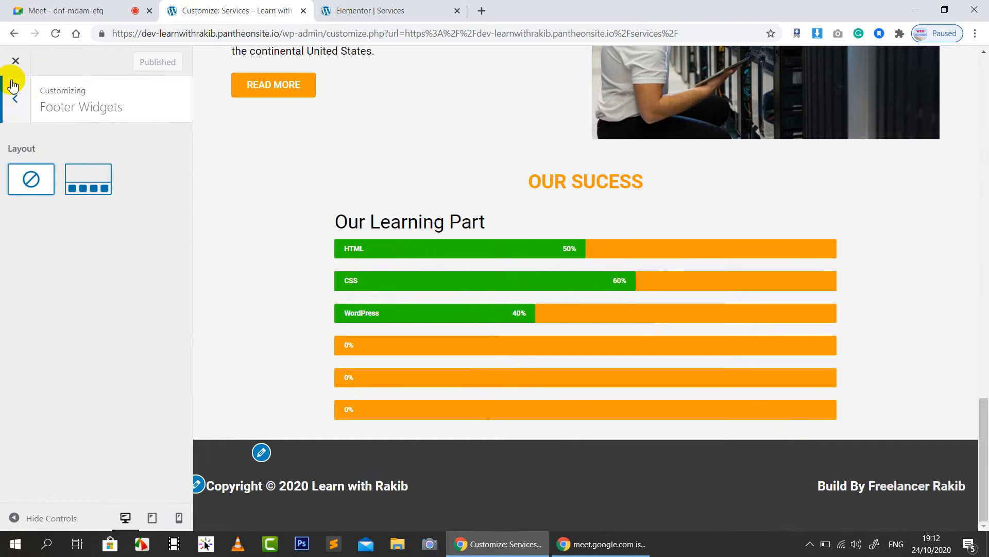
left_click(17, 101)
left_click(17, 101)
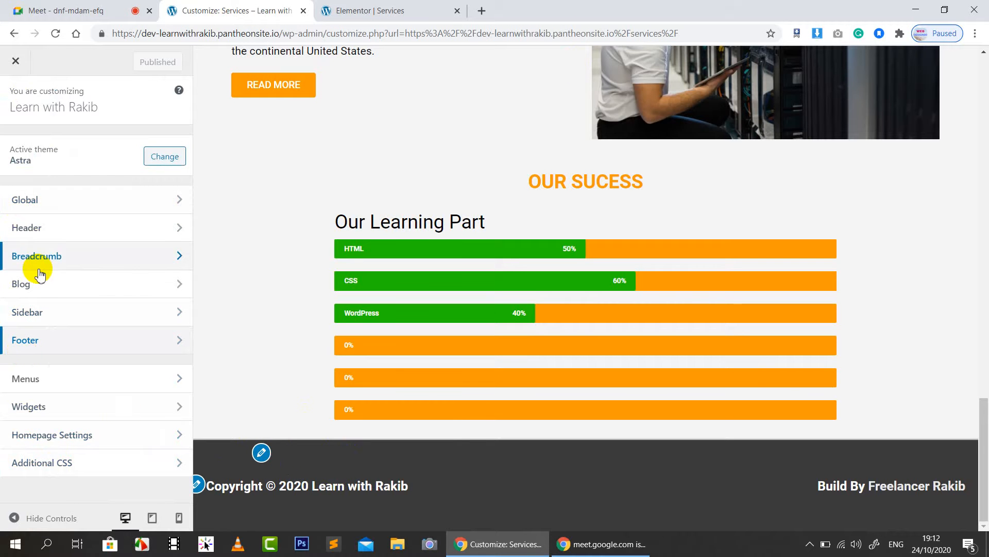
left_click(51, 346)
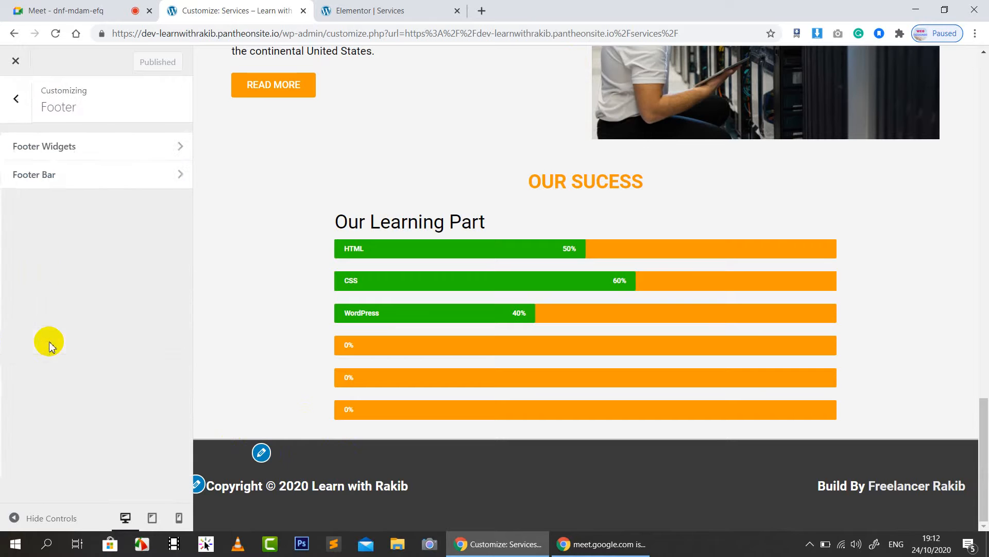
left_click(67, 172)
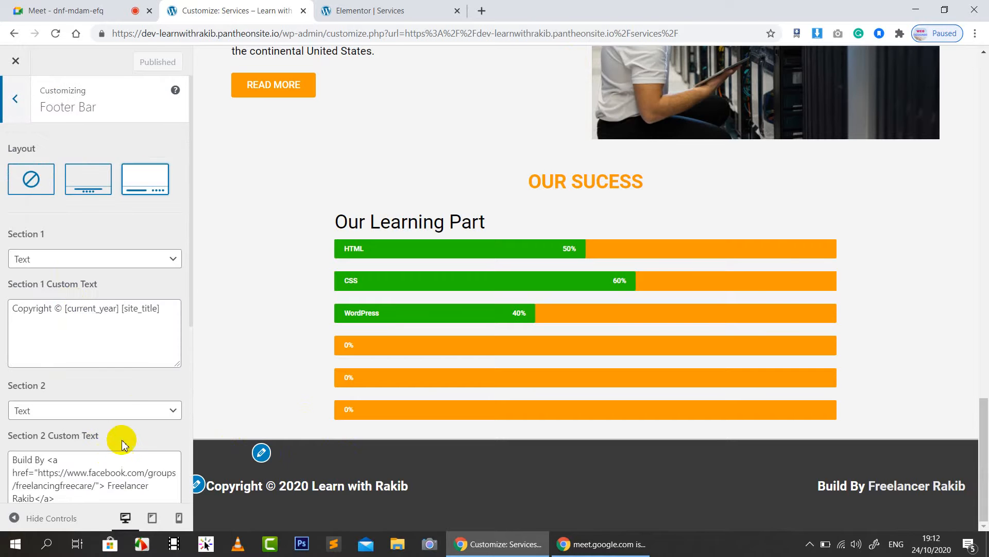
scroll(122, 441, "down", 6)
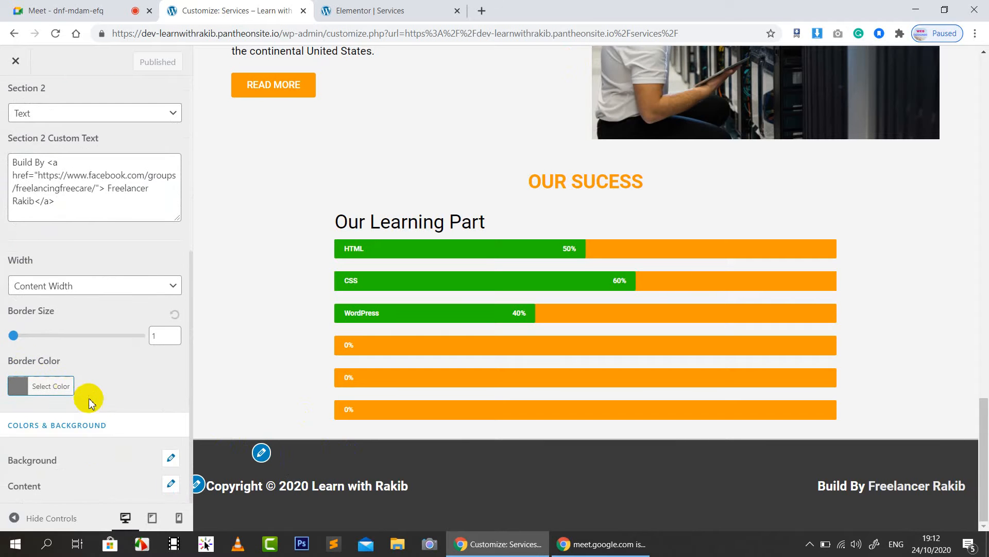
Step: Set the footer bar's background colour to black
left_click(172, 459)
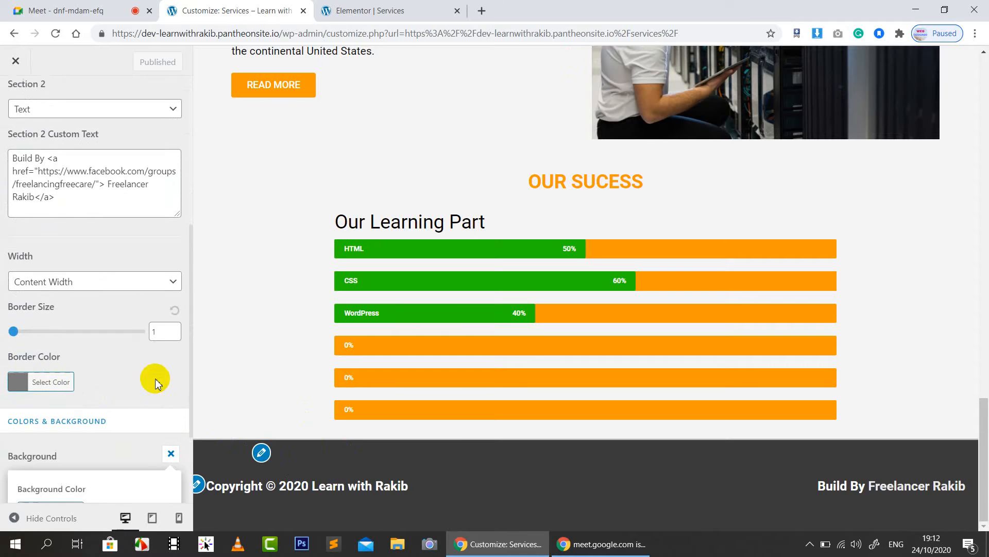
scroll(155, 380, "down", 3)
left_click(32, 384)
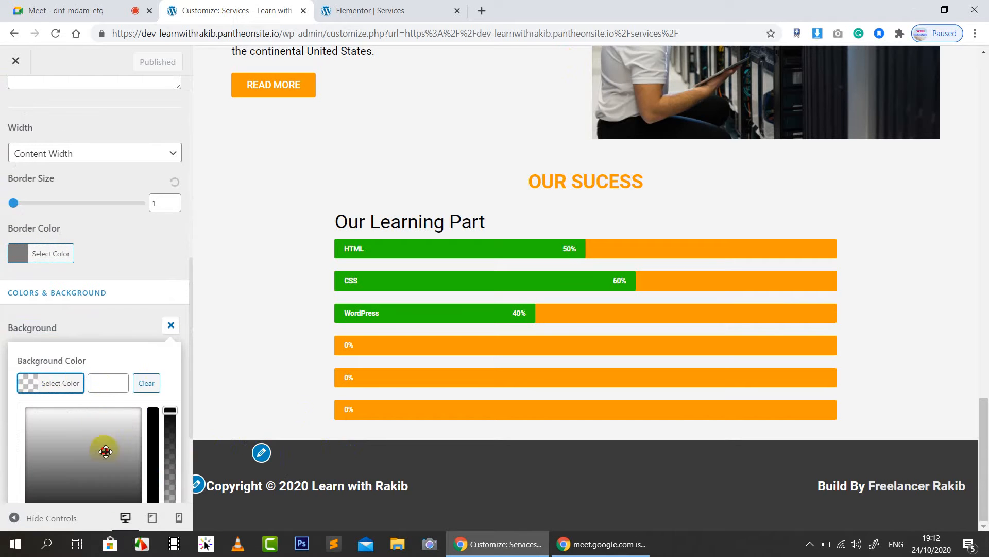
left_click_drag(106, 451, 138, 524)
scroll(123, 251, "up", 2)
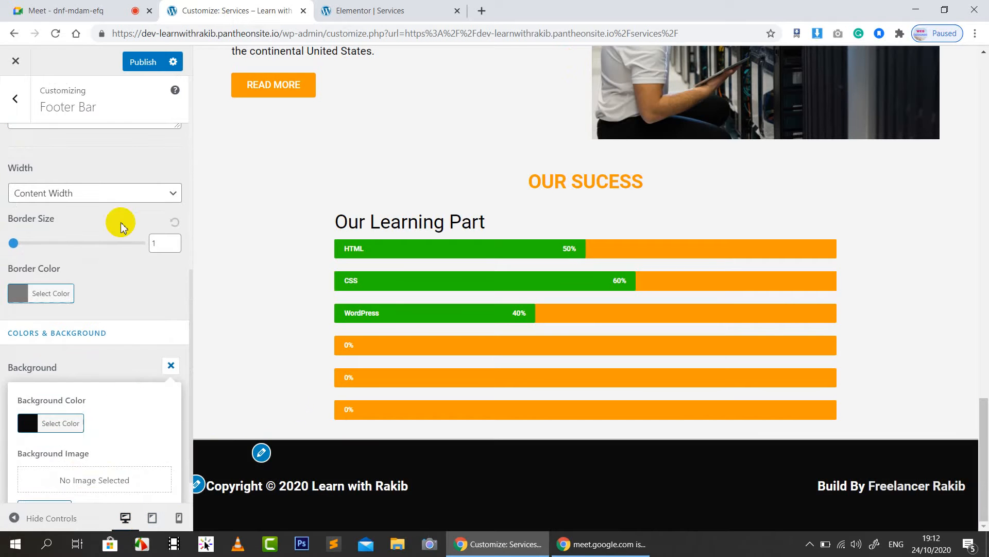
left_click(146, 307)
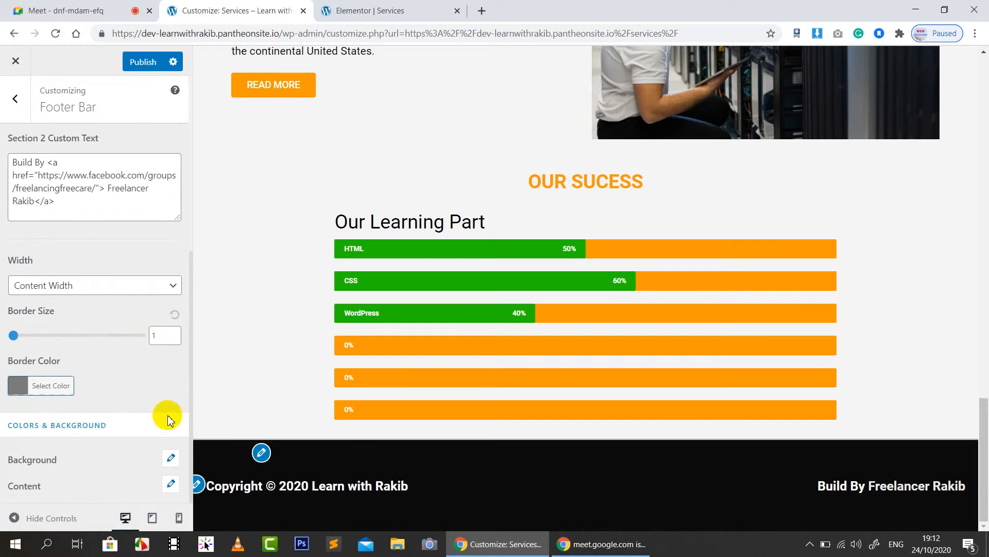
Step: Make the footer bar's link colour bright green (#4df727) and its text colour white
left_click(172, 482)
scroll(101, 276, "down", 1)
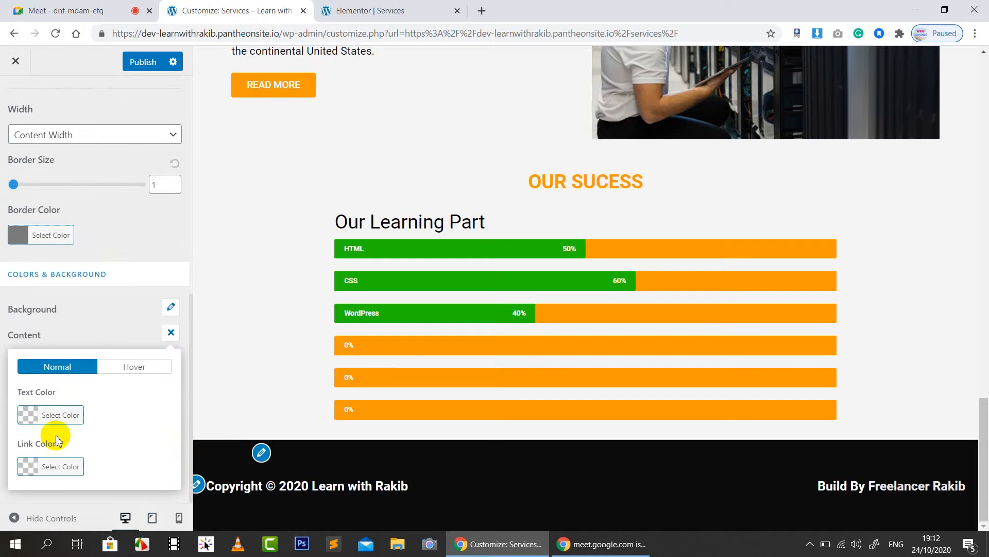
left_click(28, 465)
scroll(116, 404, "down", 3)
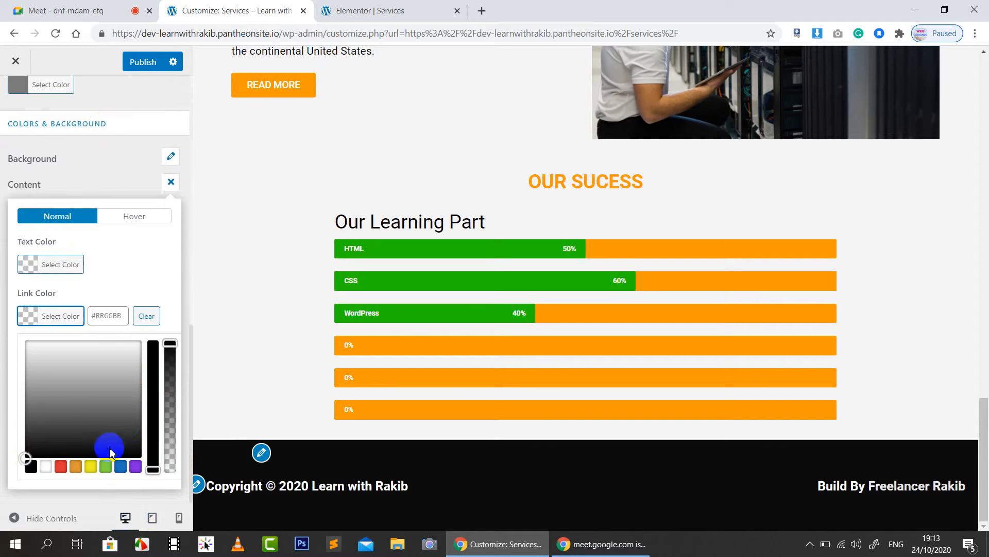
left_click(120, 466)
left_click_drag(94, 370, 64, 349)
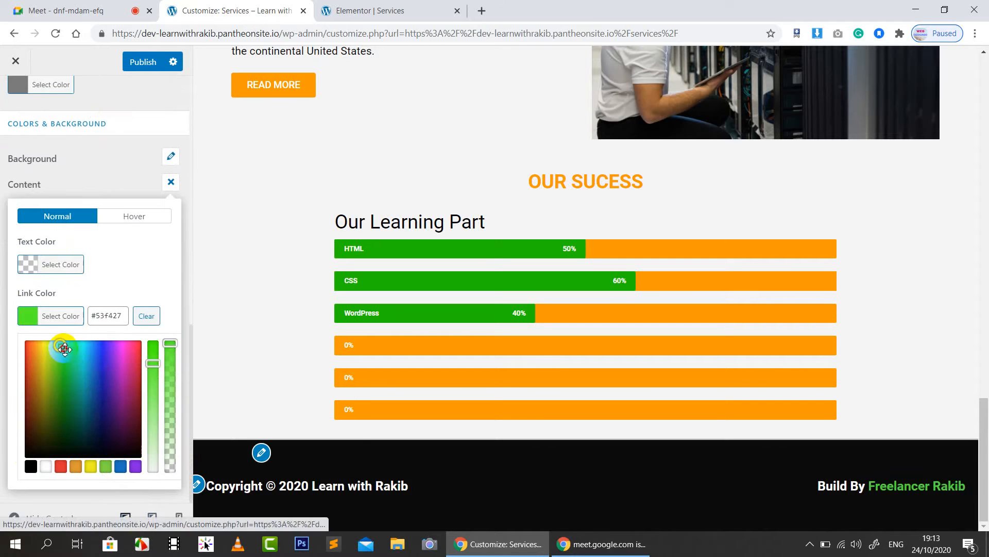
left_click(144, 269)
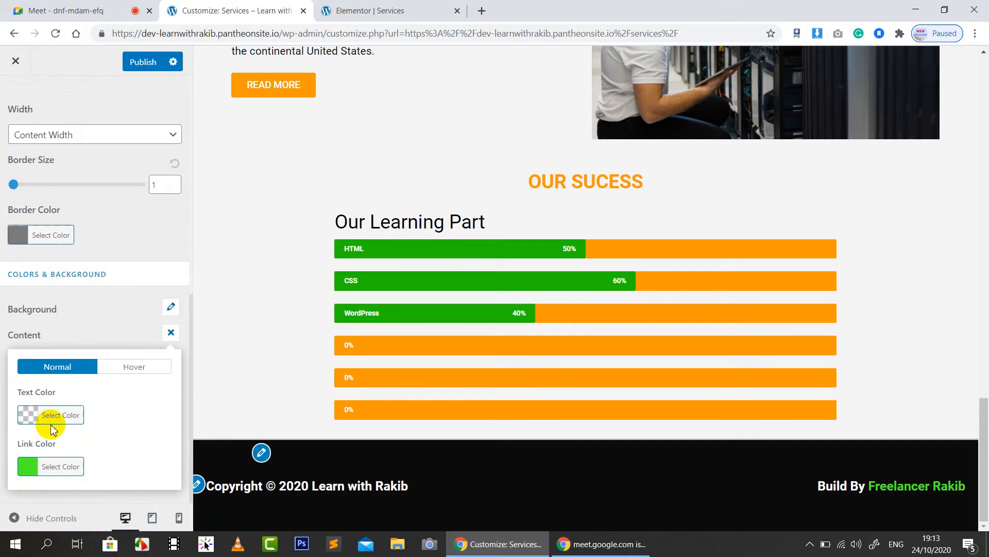
left_click(34, 419)
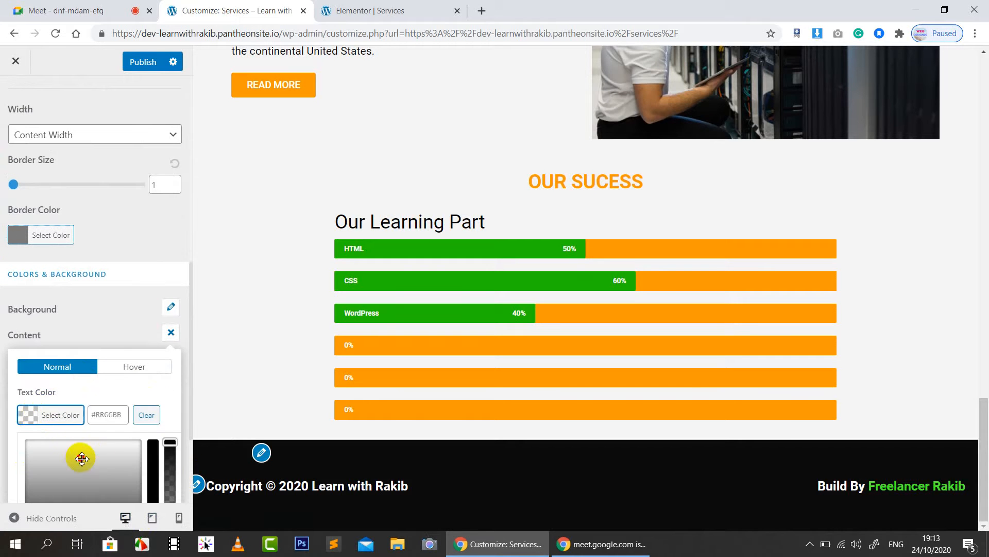
left_click_drag(81, 458, 16, 429)
left_click(121, 352)
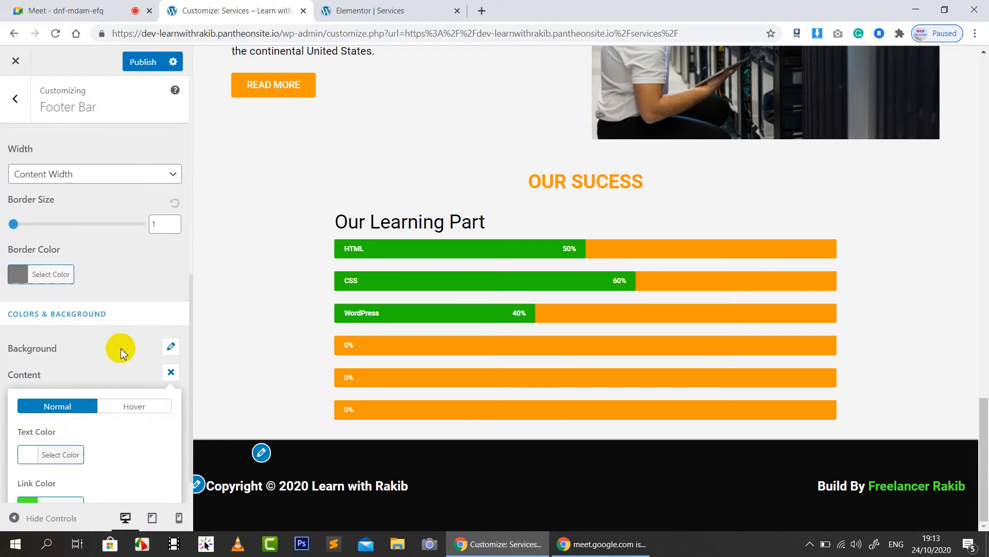
left_click(120, 288)
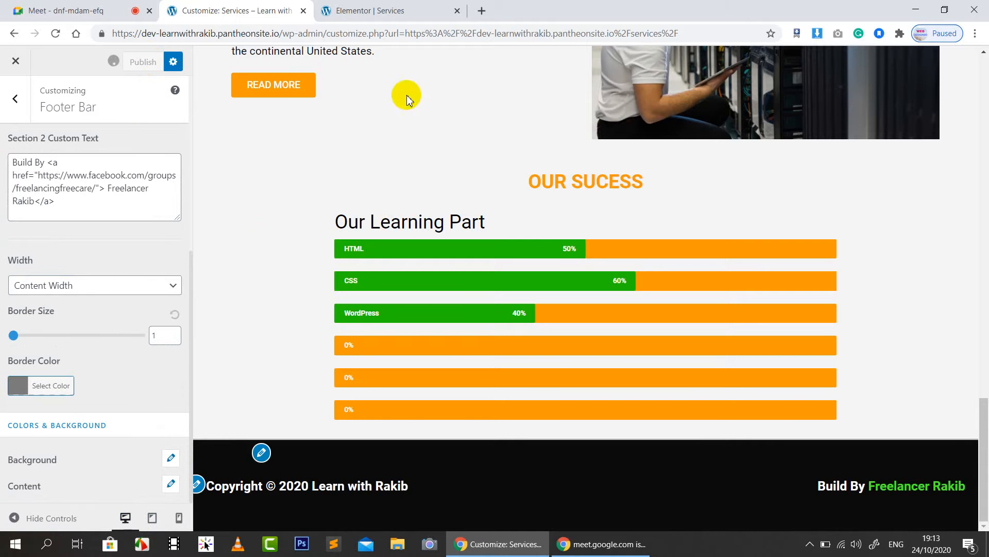
Step: Preview the Services page from Elementor, scrolling to the black footer with its green credit
left_click(369, 10)
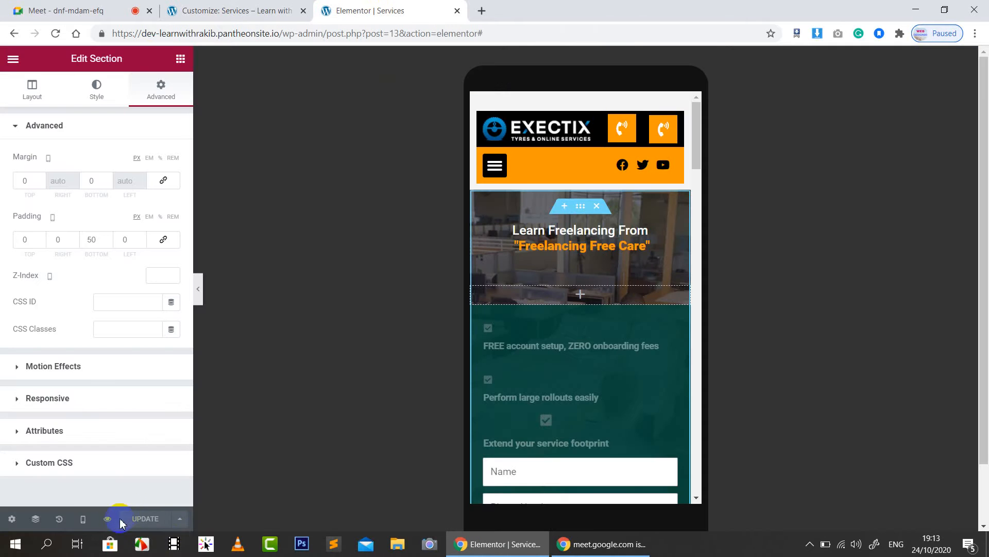
left_click(107, 518)
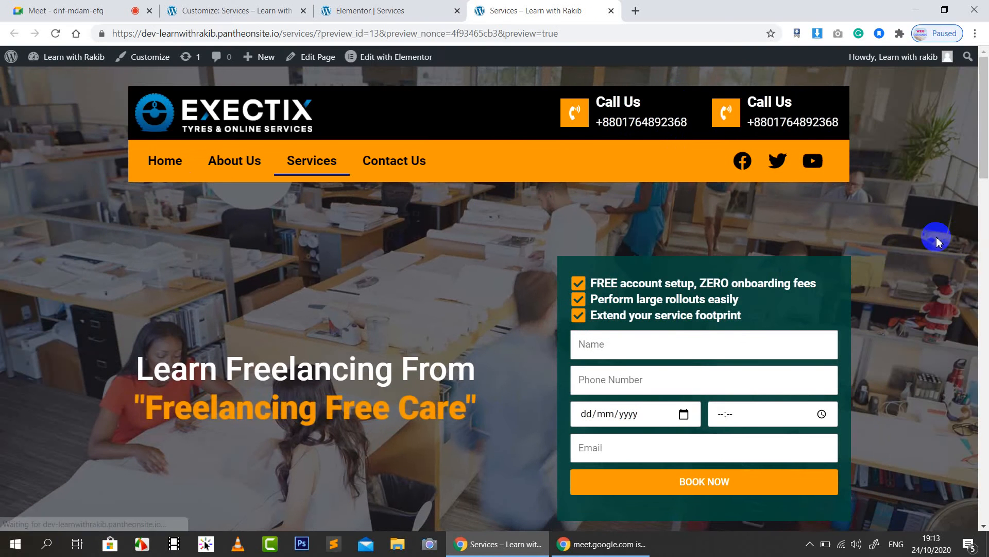
scroll(937, 238, "down", 12)
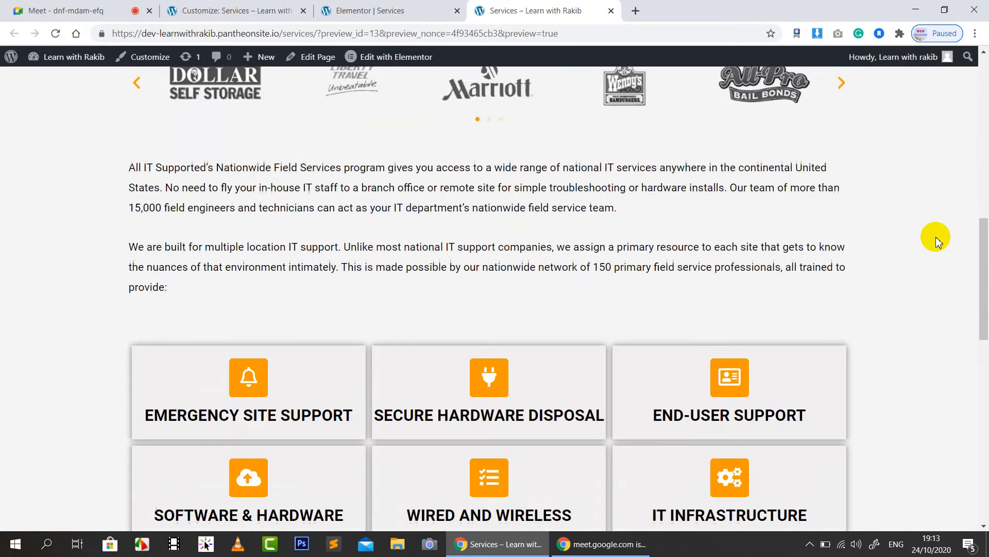
scroll(937, 239, "down", 15)
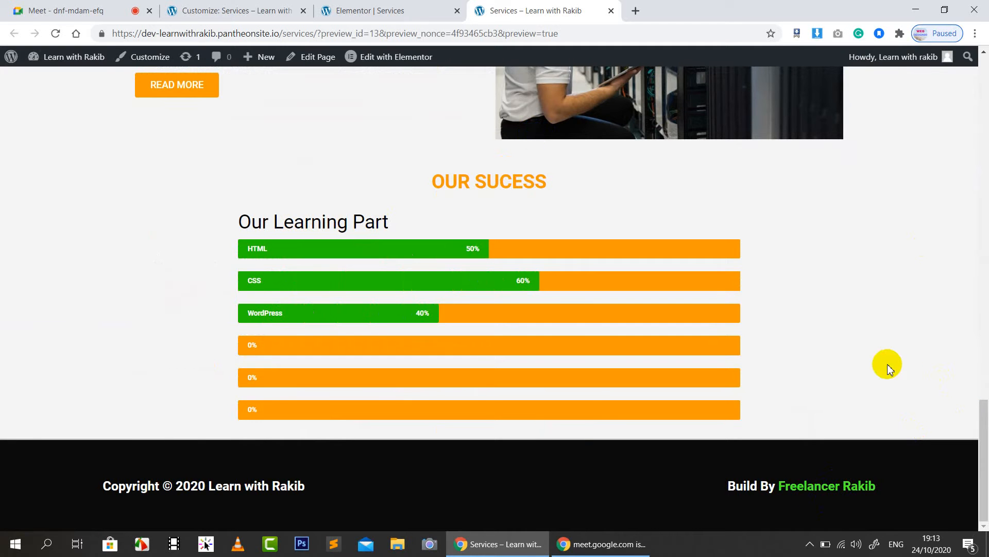
scroll(887, 363, "up", 2)
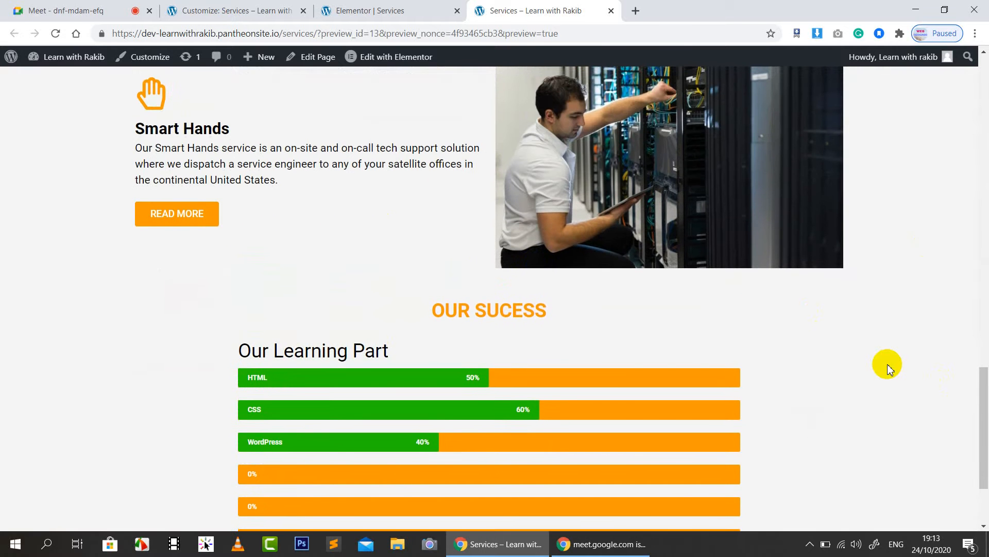
scroll(888, 364, "up", 2)
scroll(892, 363, "down", 5)
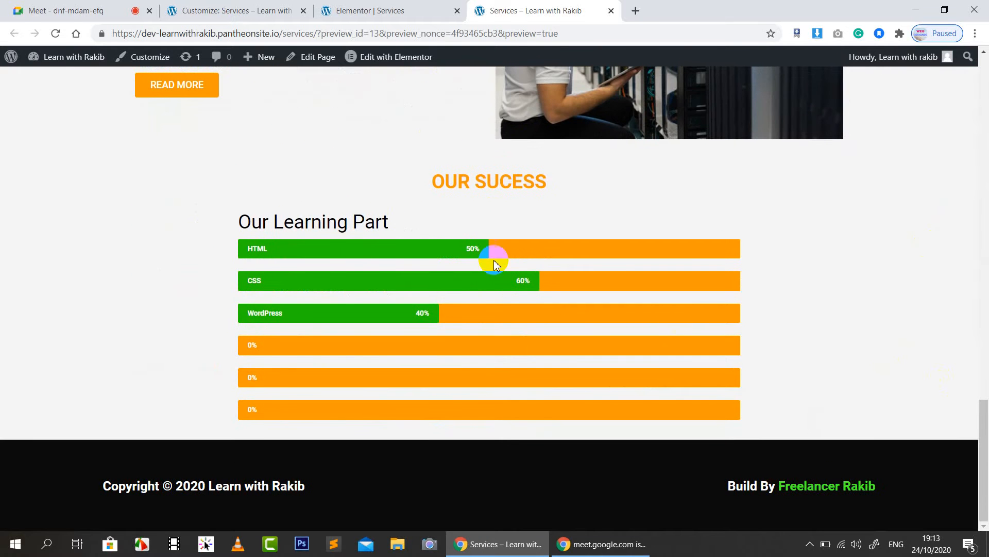
scroll(498, 291, "up", 20)
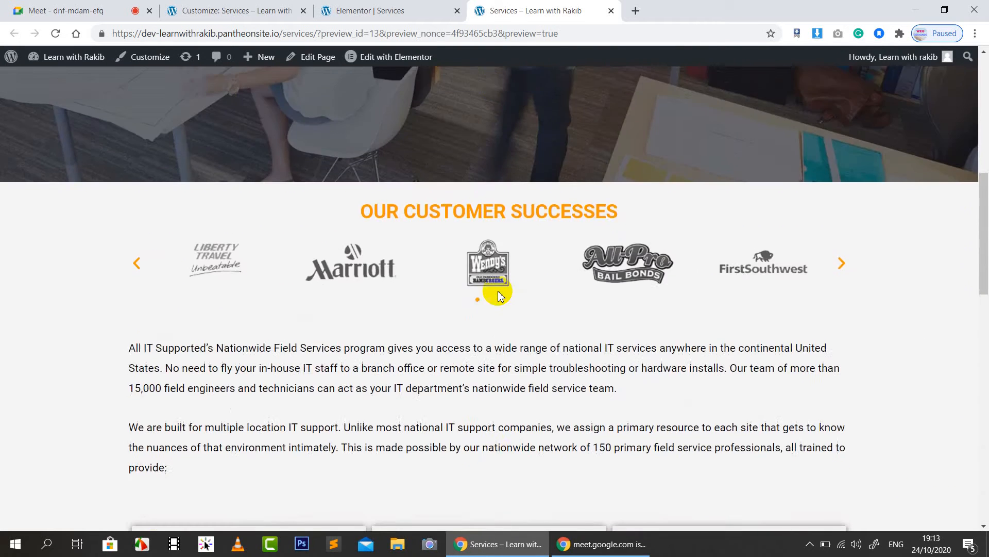
scroll(536, 267, "up", 3)
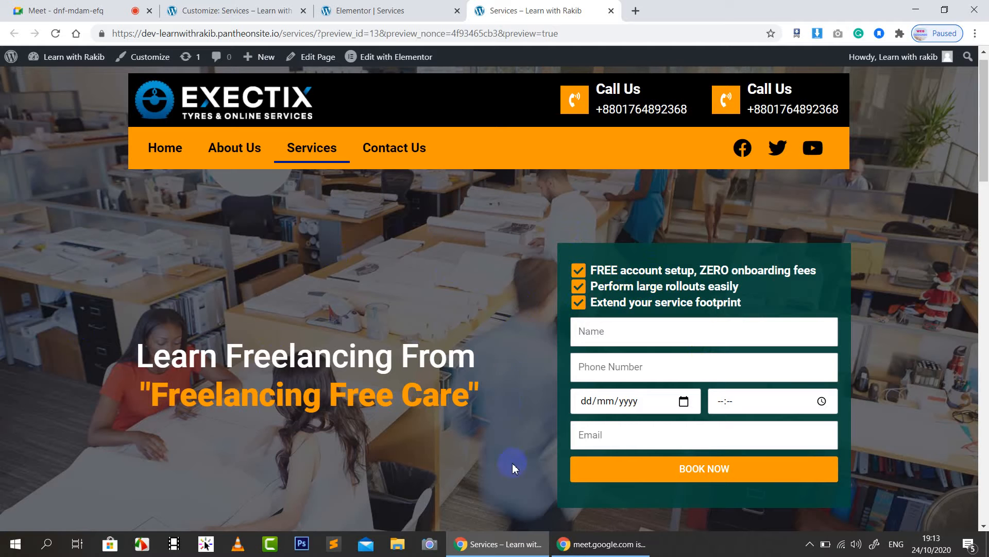
Step: Load the allitsupported.com reference site in a new Chrome tab
left_click(633, 11)
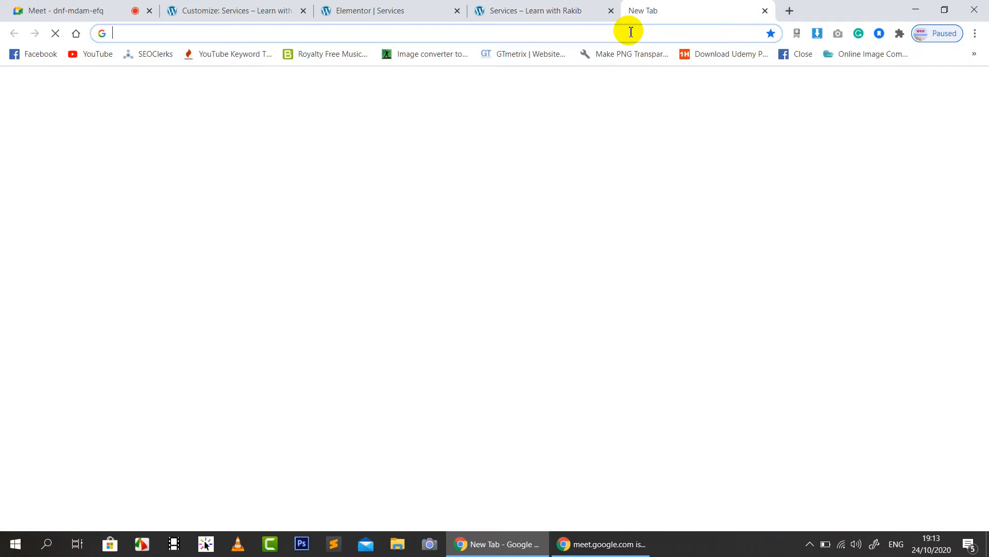
type("all")
key("Return")
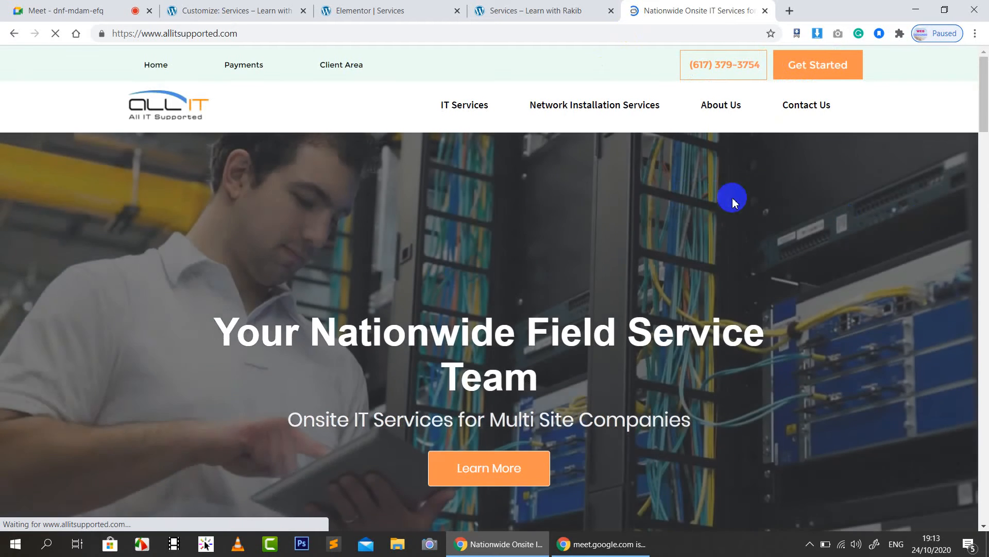
Step: Scroll down to the All IT Supported footer and back up to the hero banner
scroll(734, 201, "down", 20)
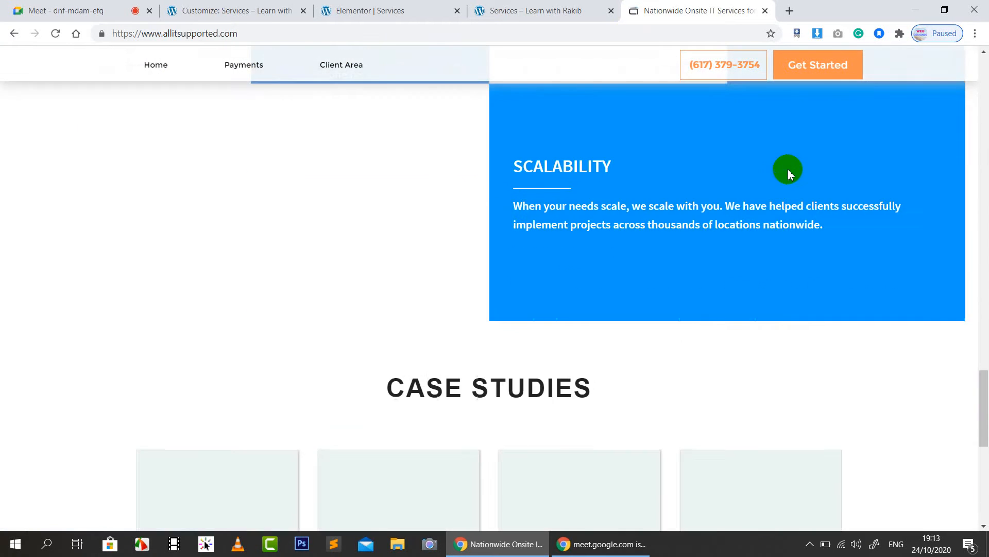
scroll(789, 174, "down", 10)
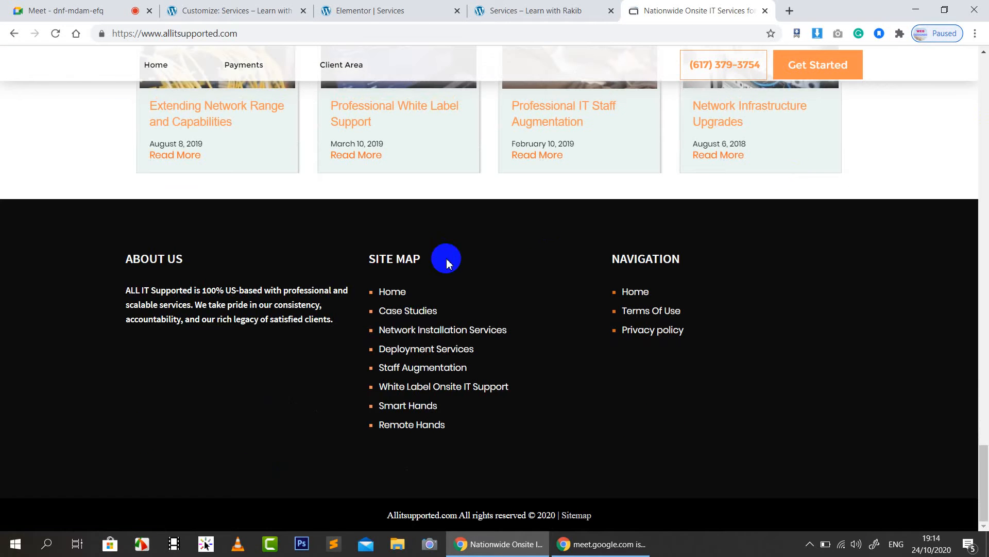
scroll(681, 377, "up", 20)
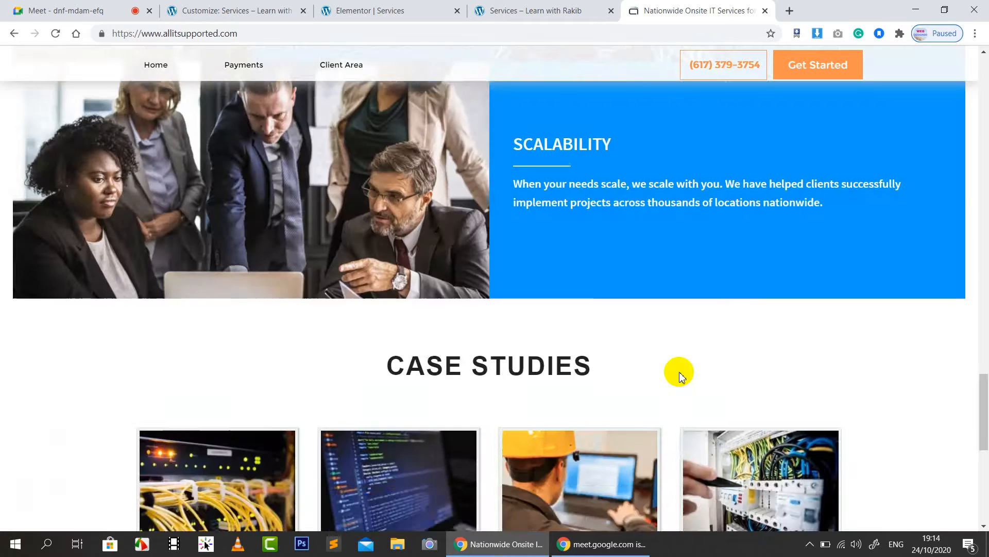
scroll(680, 372, "up", 3)
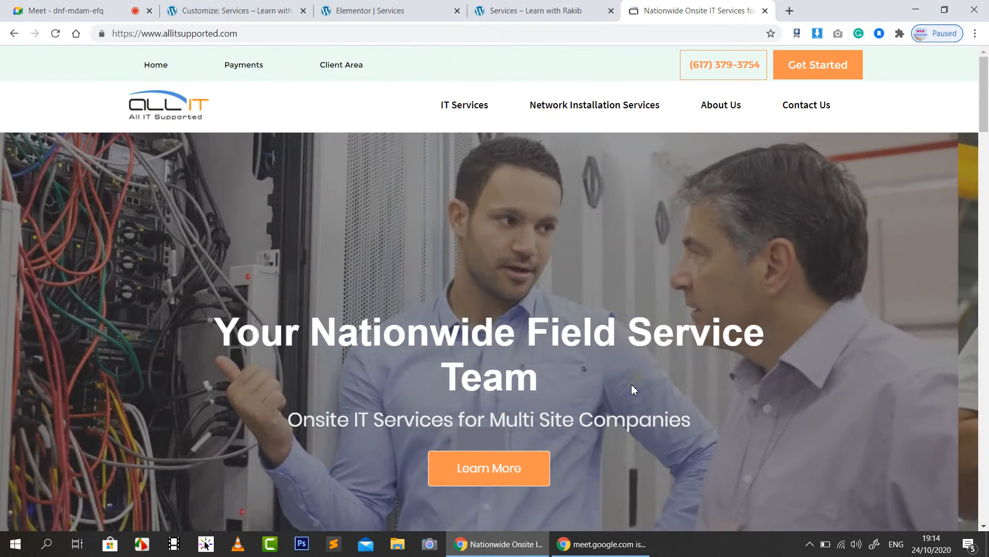
Step: View the top of the 'Services – Learn with Rakib' preview, then return to the Meet call
left_click(492, 10)
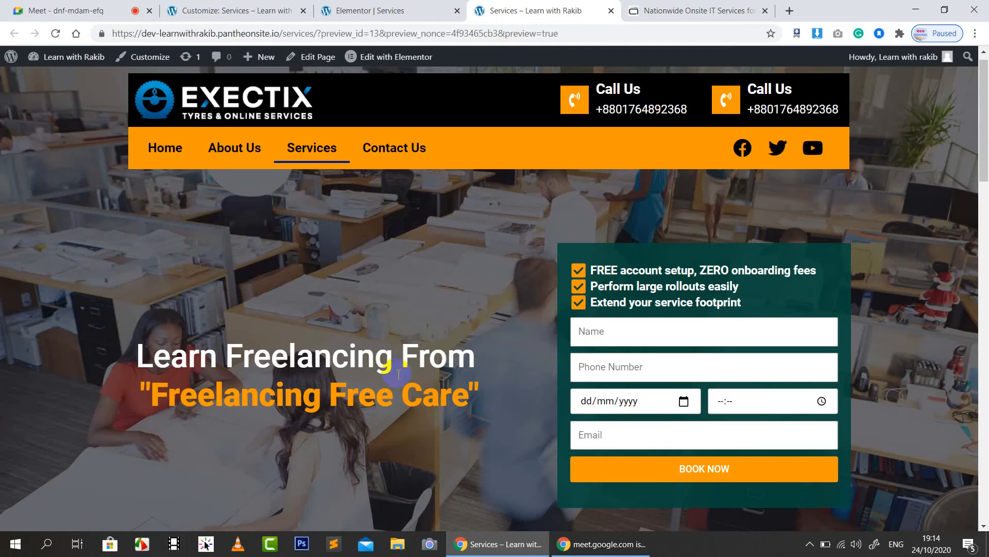
scroll(396, 325, "up", 1)
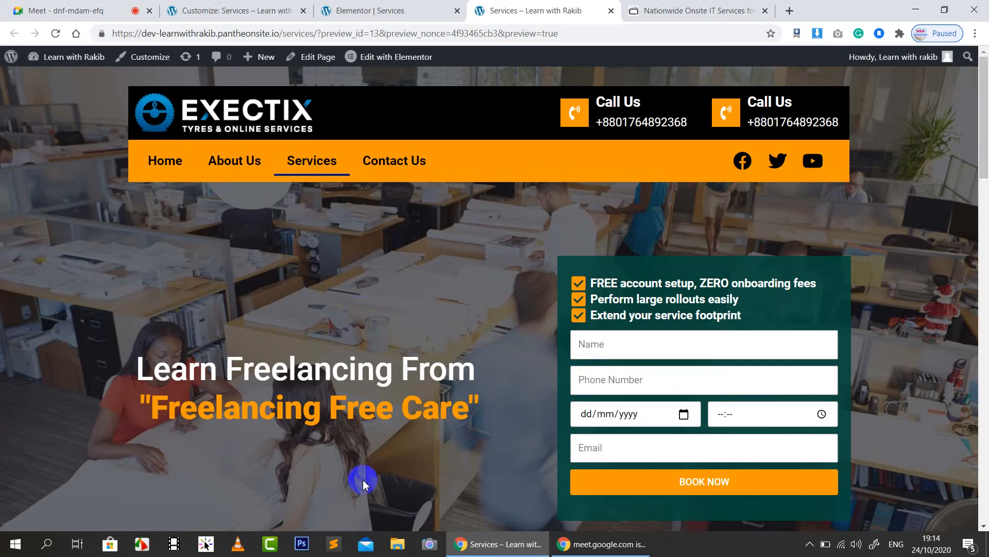
left_click(67, 10)
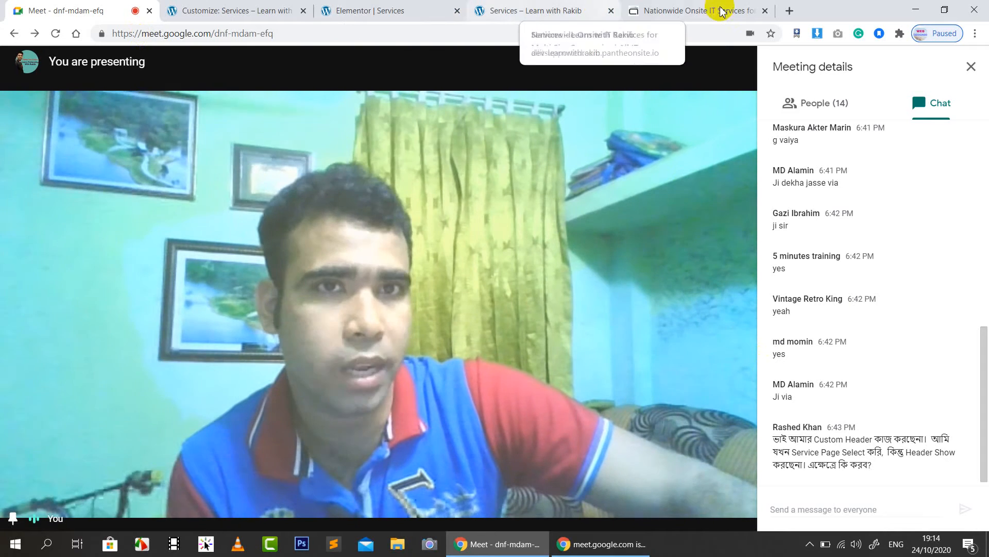
Step: Close the All IT Supported tab, read through the Meet chat, and switch to 'Customize: Services'
left_click(766, 11)
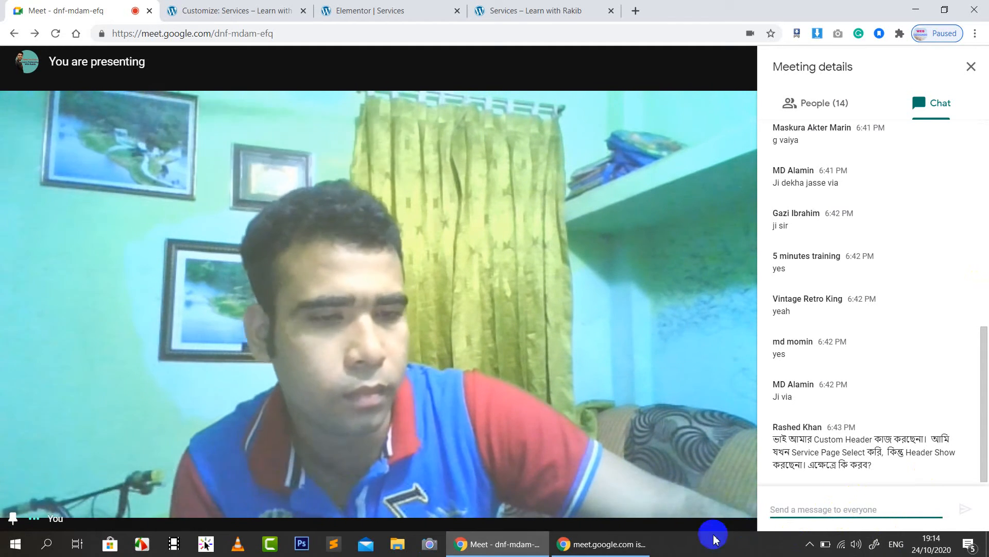
left_click(830, 504)
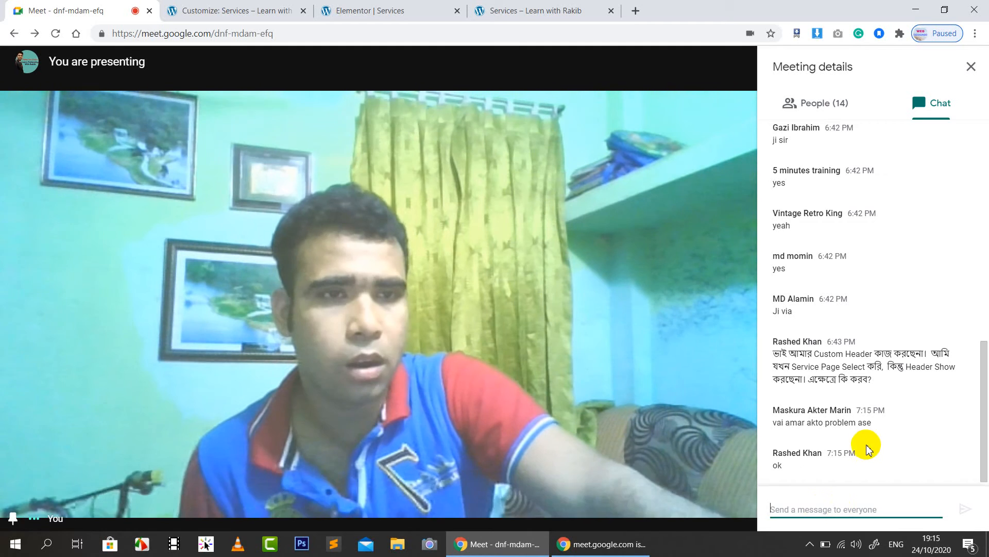
scroll(898, 321, "up", 4)
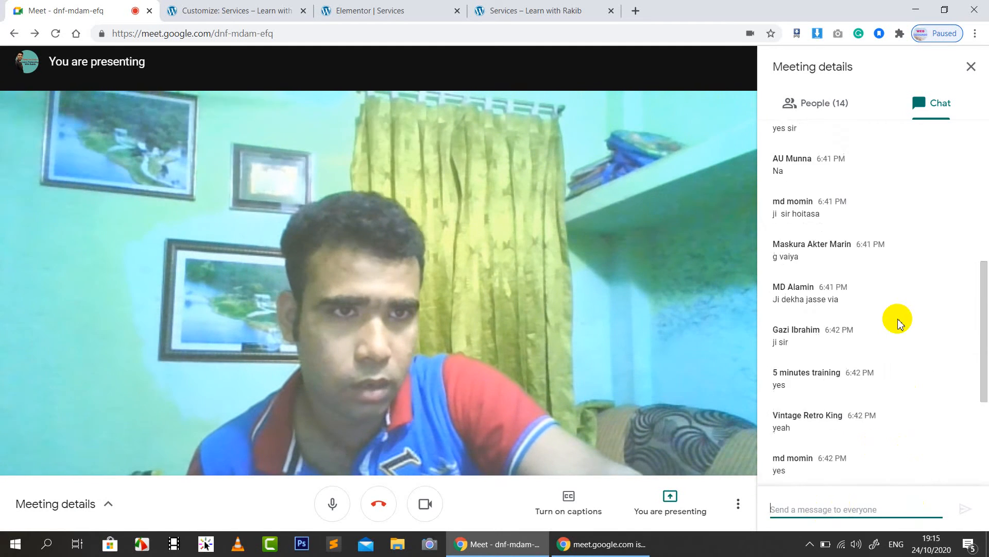
scroll(898, 321, "up", 6)
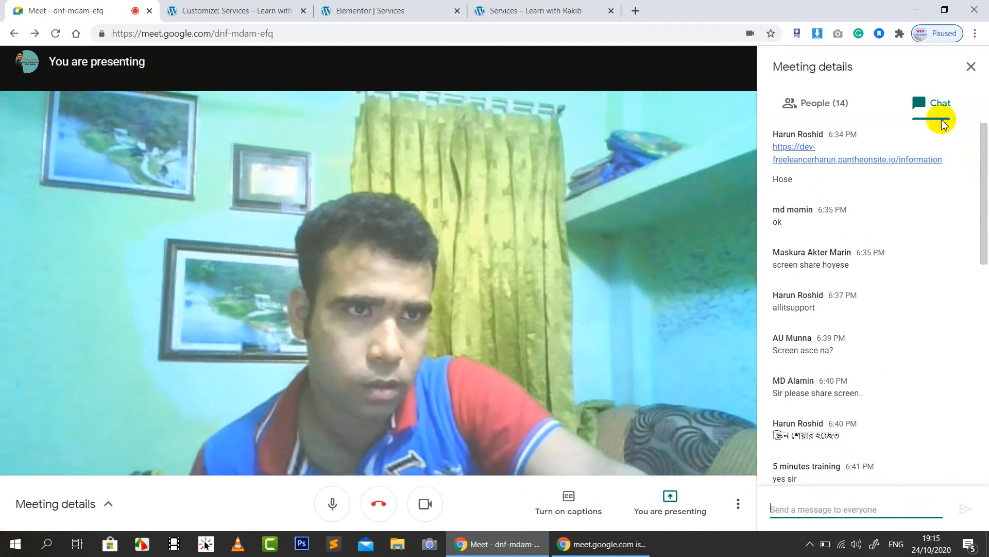
scroll(834, 294, "down", 10)
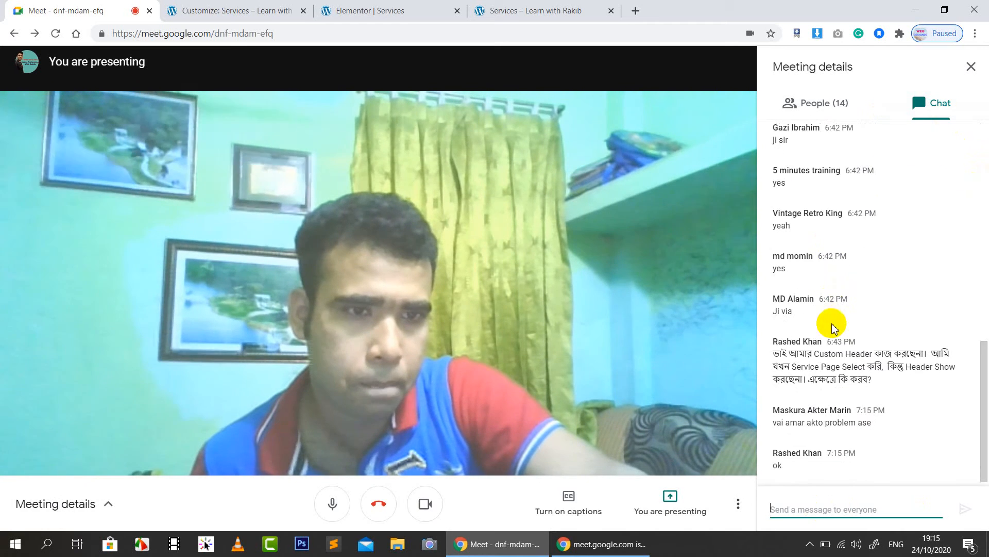
left_click(216, 10)
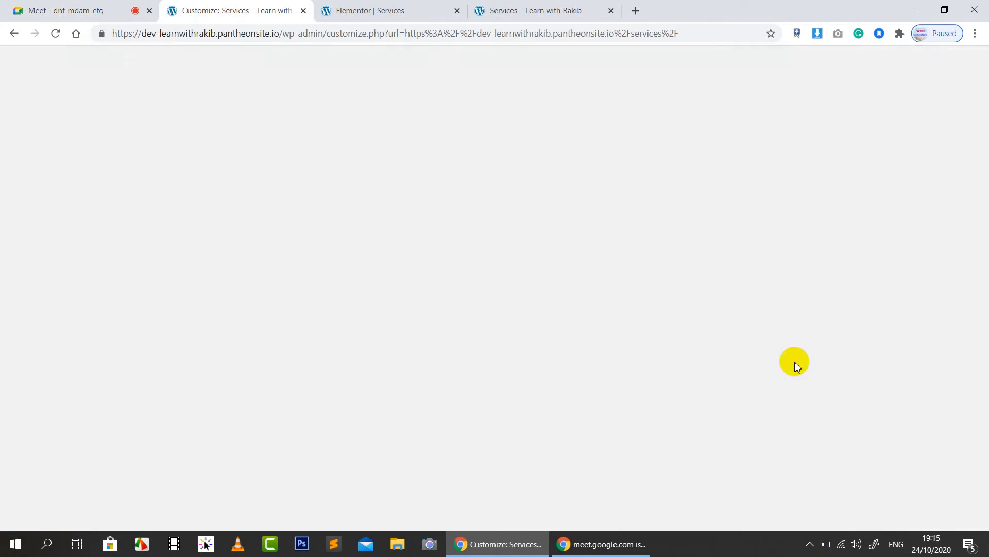
Step: Move between the Meet, live Services preview and Elementor tabs, ending in the Elementor editor
left_click(93, 10)
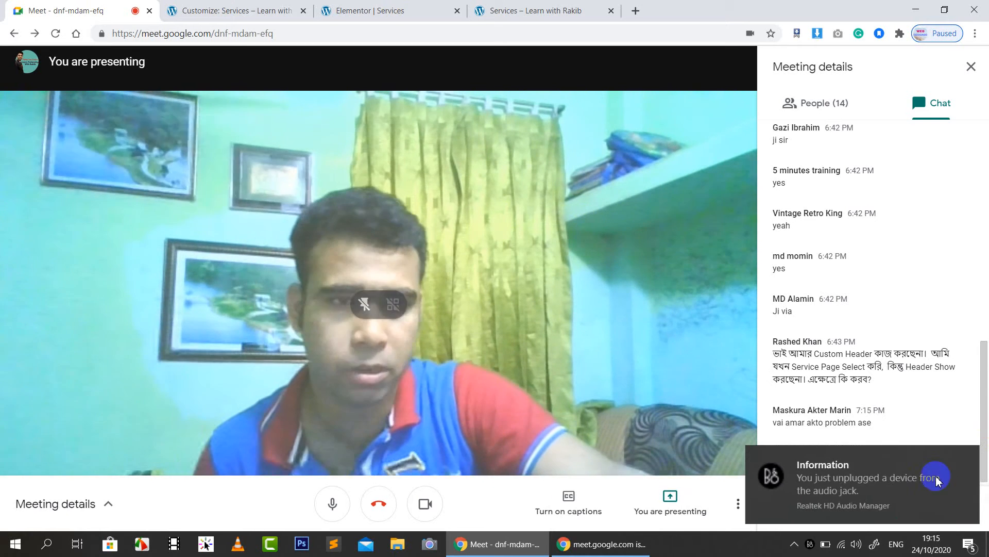
left_click(386, 9)
left_click(515, 5)
left_click(391, 9)
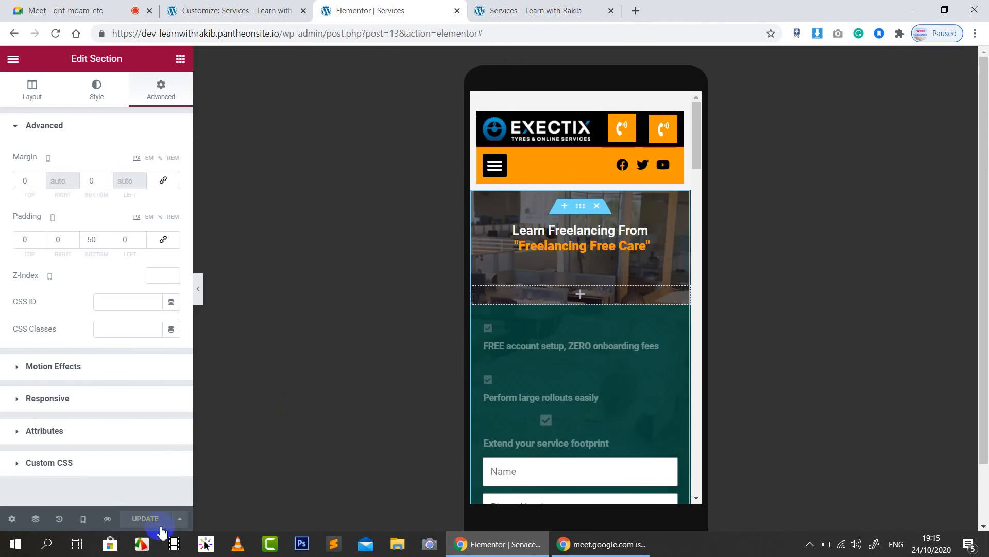
Step: Set Elementor's responsive preview to Desktop, then return to the Meet call
left_click(81, 520)
left_click(74, 441)
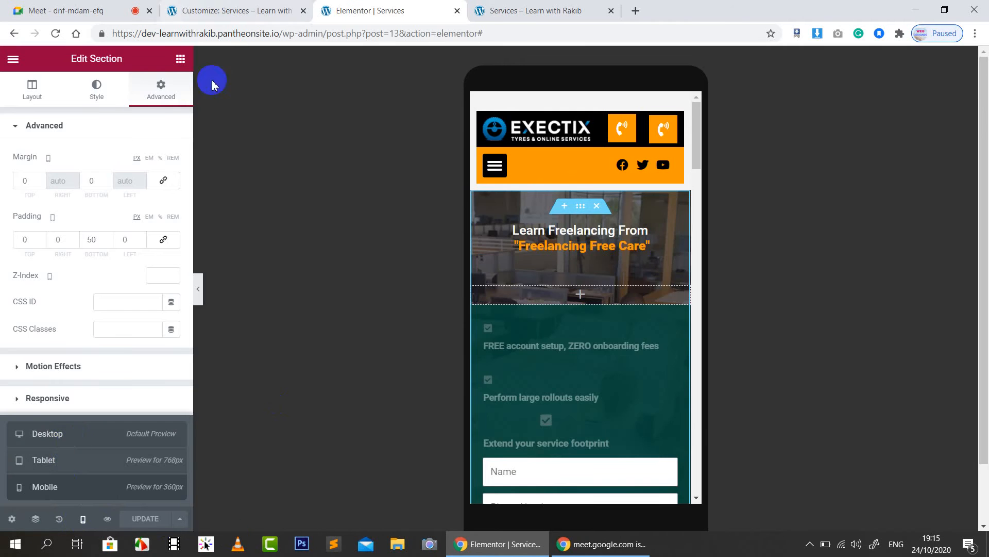
left_click(67, 10)
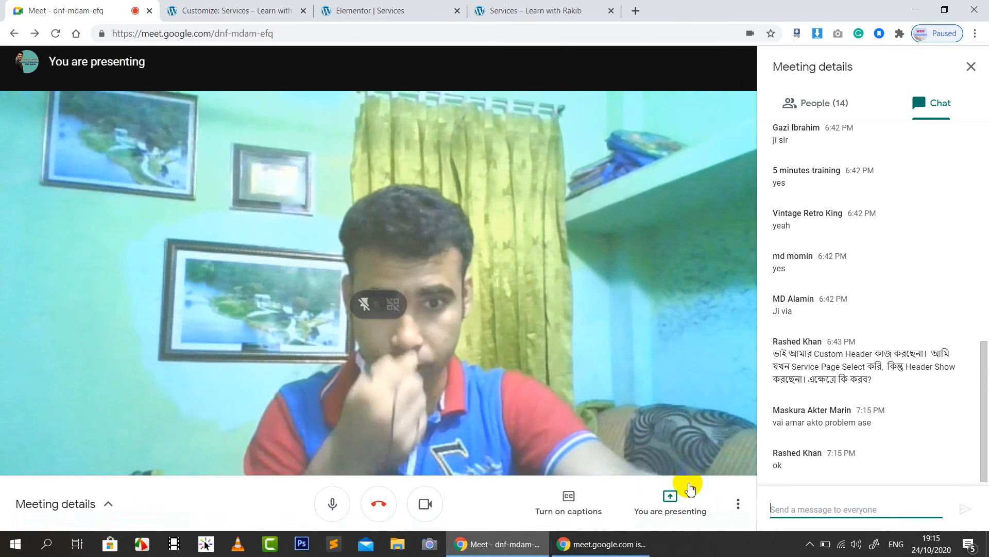
Step: Open Meet's Change layout settings and close them without changes
left_click(738, 504)
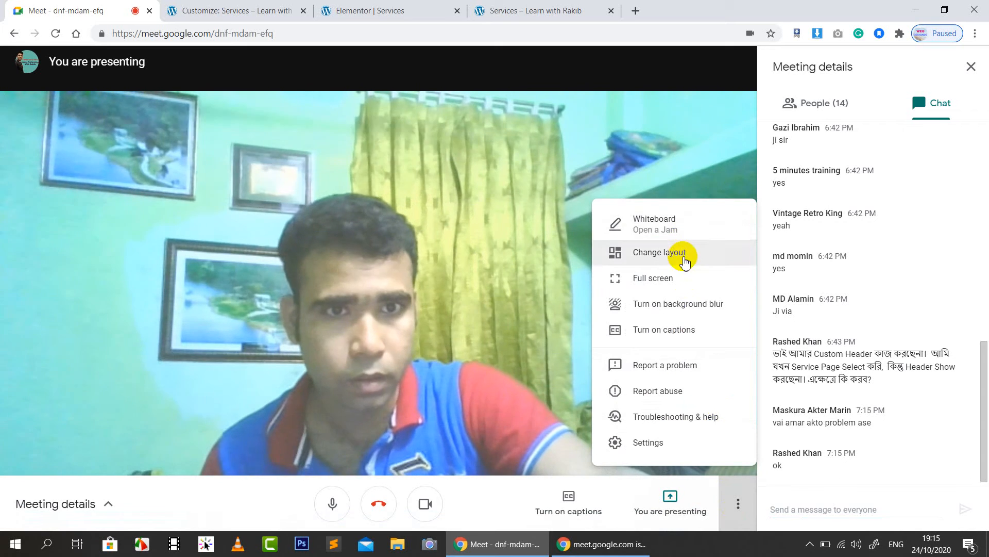
left_click(686, 254)
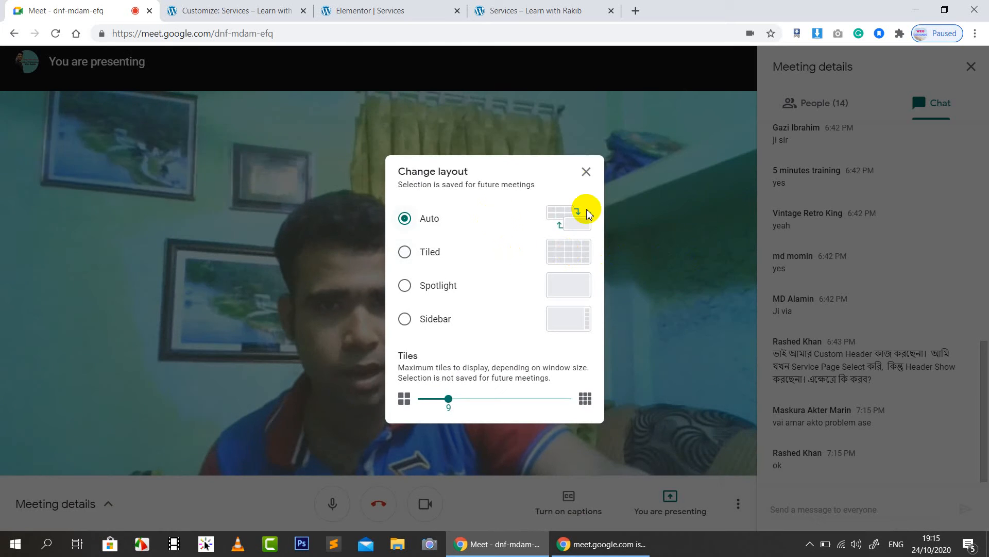
left_click(587, 173)
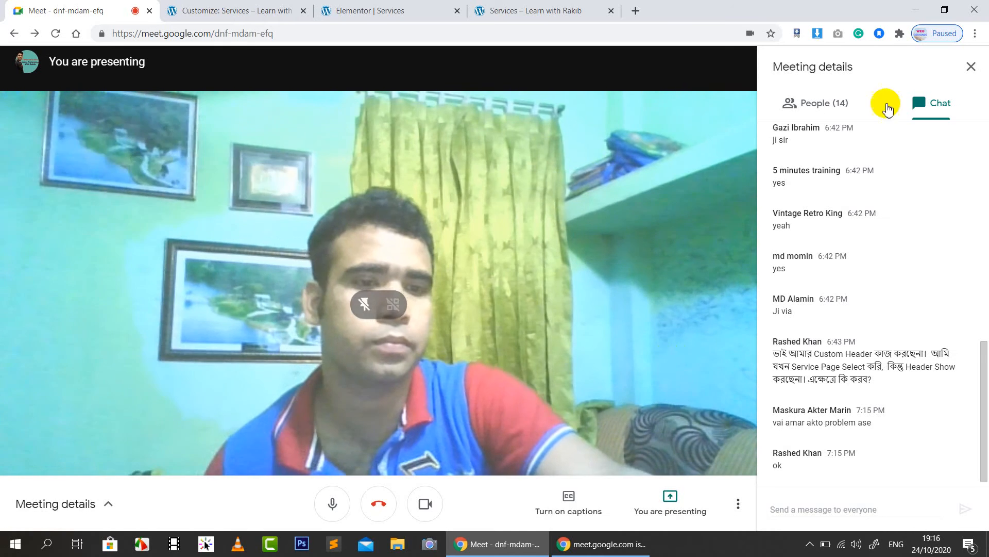
Step: Try the Tiled layout, revert to Auto, then stop presenting the screen
left_click(736, 505)
left_click(662, 252)
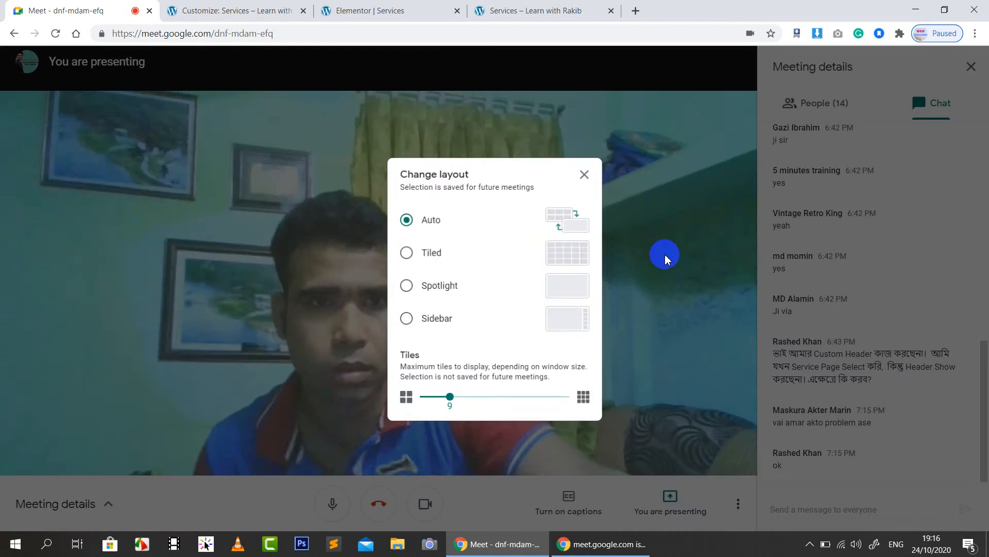
left_click(436, 254)
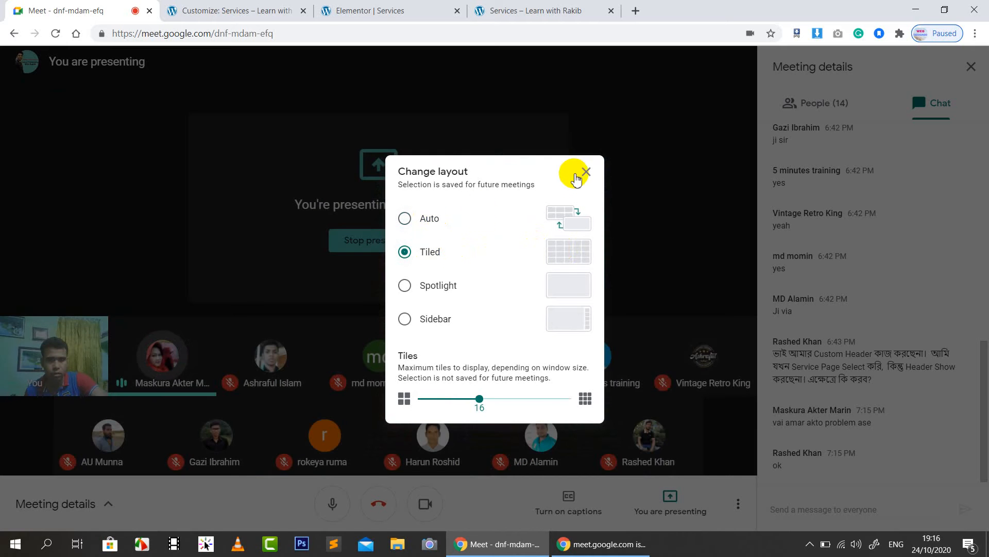
left_click(423, 223)
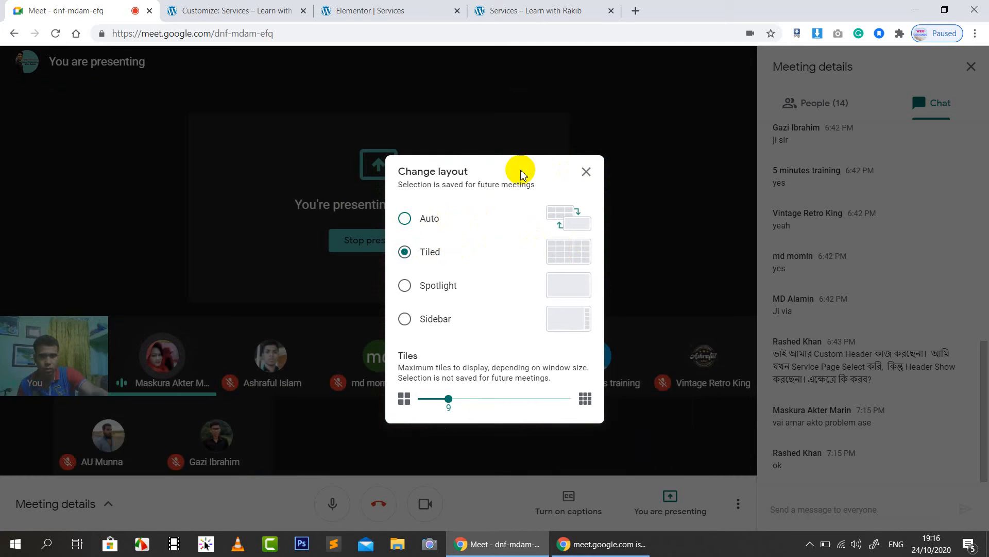
left_click(587, 173)
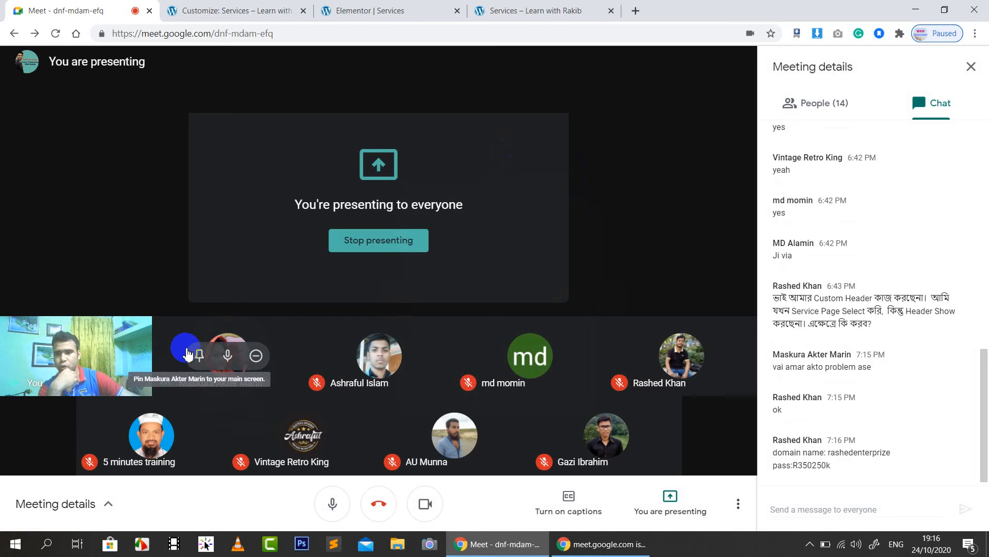
left_click(387, 248)
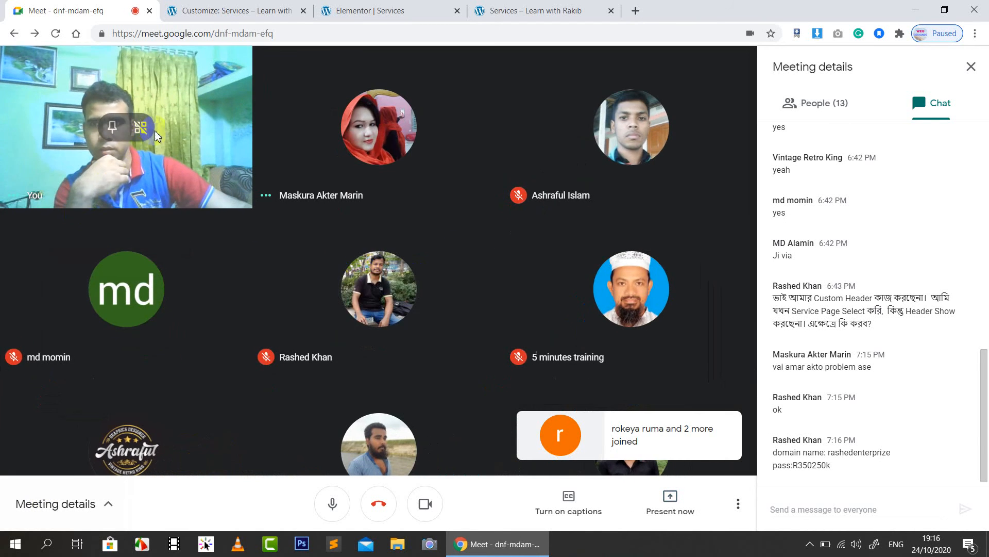
Step: Pin your own video tile to the main screen, then switch to a taskbar app
left_click(113, 132)
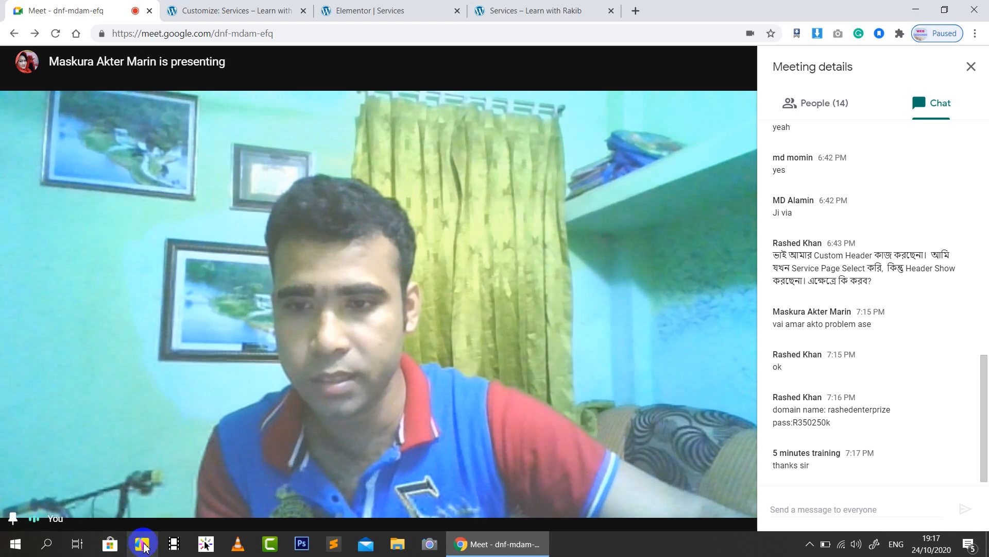
left_click(143, 545)
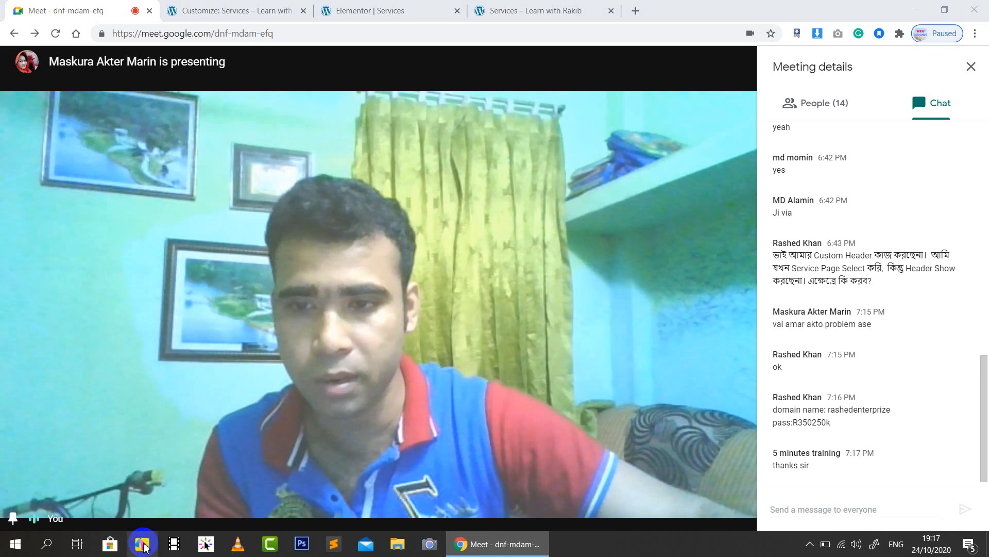